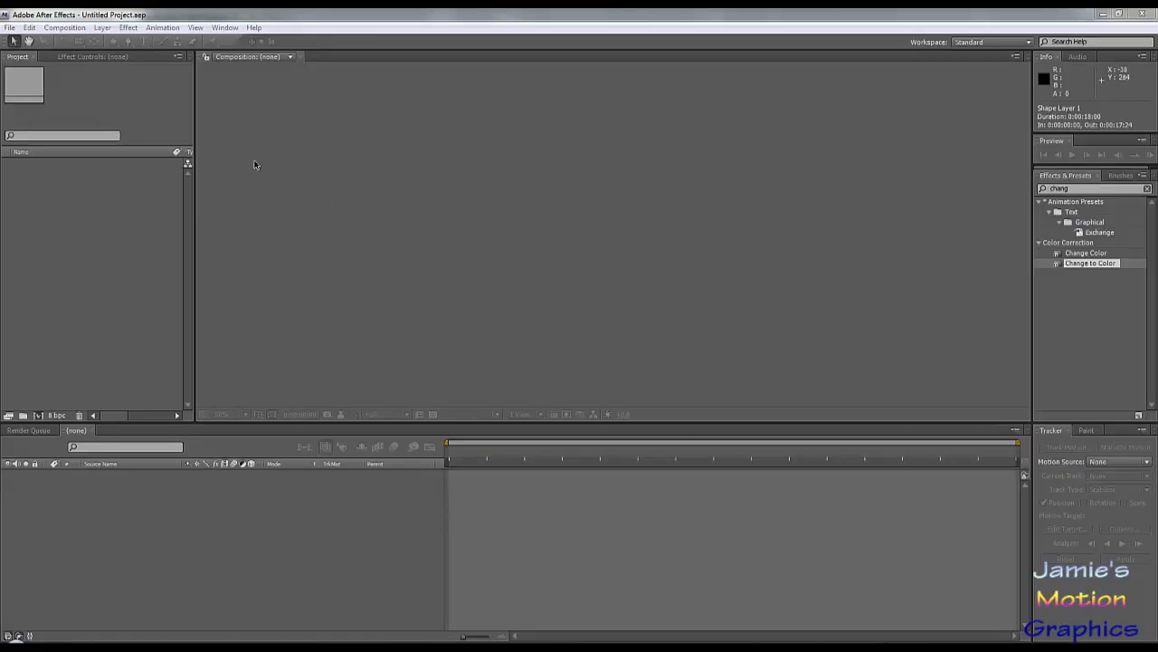
Create a composition with the HDV/HDTV 720 25 preset, 1280 × 720 px, 25 fps and an 18-second duration.
{"action": "left_click", "coordinate": [60, 31]}
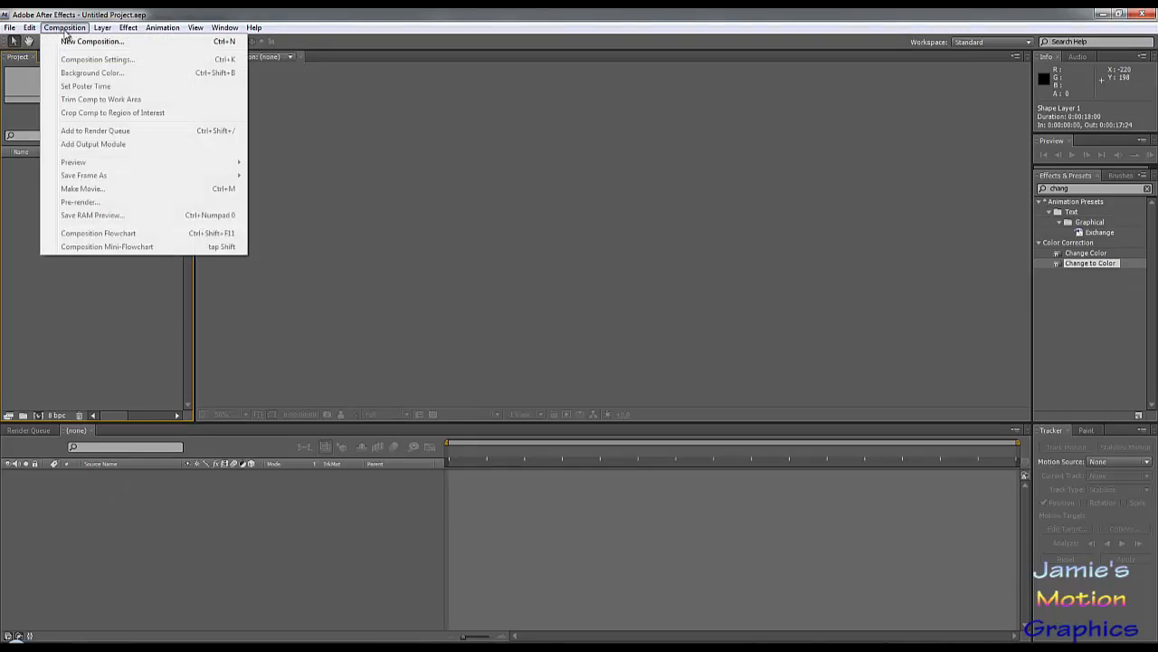
{"action": "left_click", "coordinate": [84, 42]}
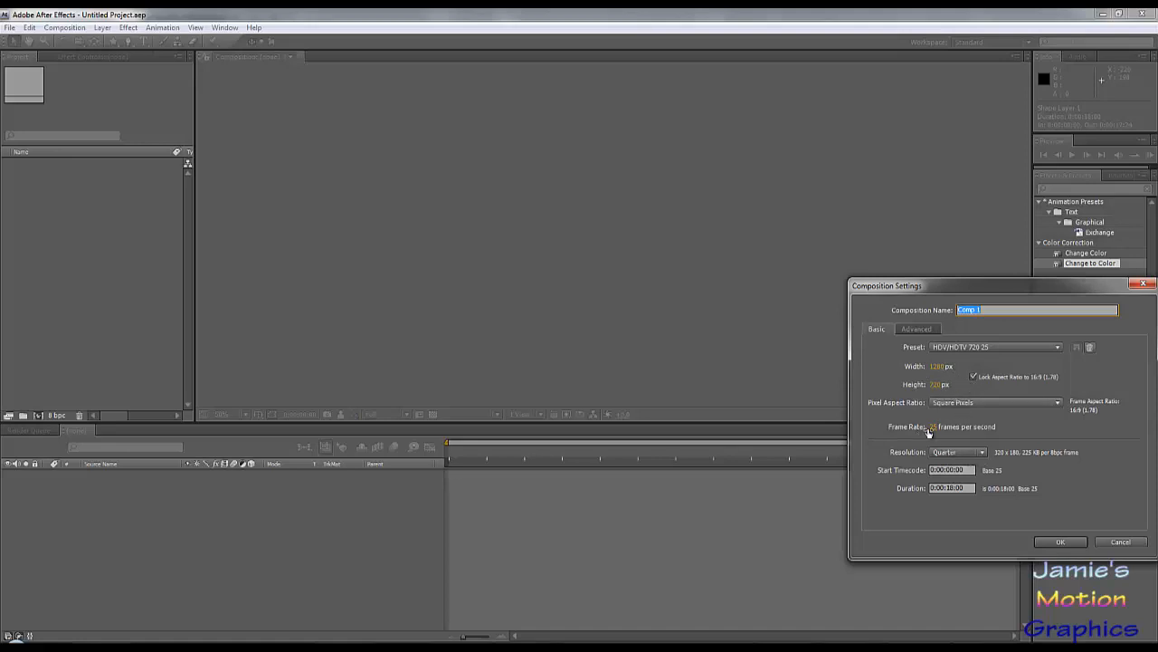
{"action": "left_click", "coordinate": [1057, 542]}
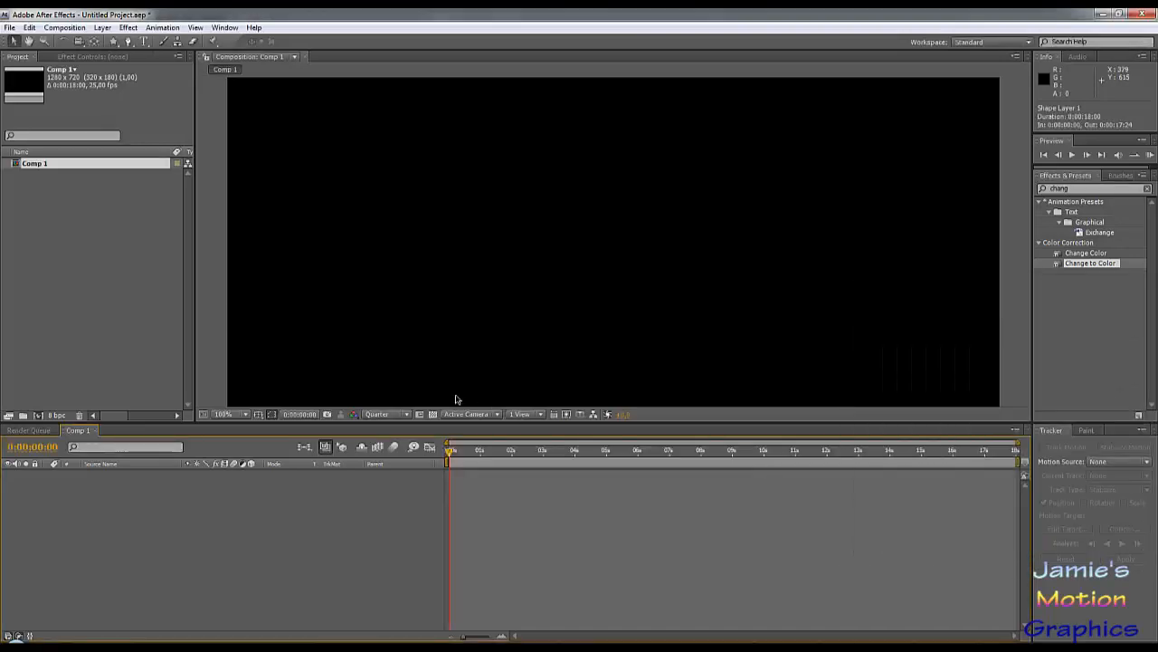
Add a comp-size 1280 × 720 px solid layer in bright royal blue.
{"action": "scroll", "coordinate": [576, 308], "scroll_direction": "down", "scroll_amount": 1}
{"action": "scroll", "coordinate": [576, 308], "scroll_direction": "up", "scroll_amount": 1}
{"action": "left_click_drag", "start_coordinate": [577, 307], "coordinate": [594, 263]}
{"action": "scroll", "coordinate": [603, 267], "scroll_direction": "down", "scroll_amount": 1}
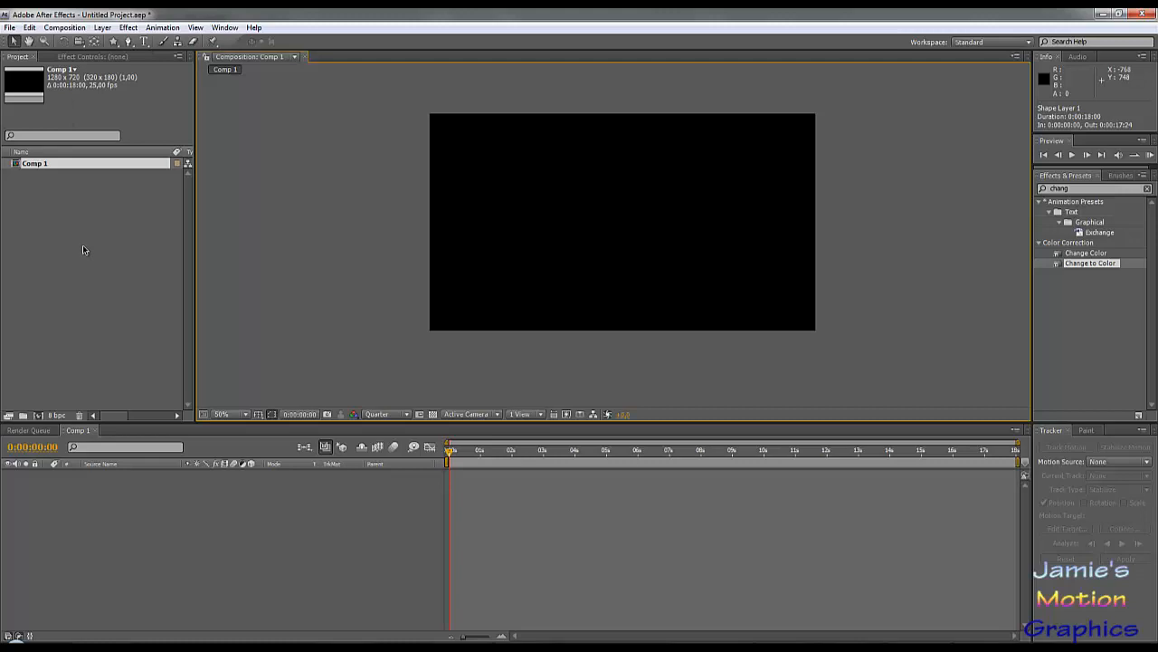
{"action": "left_click", "coordinate": [107, 28]}
{"action": "mouse_move", "coordinate": [122, 41]}
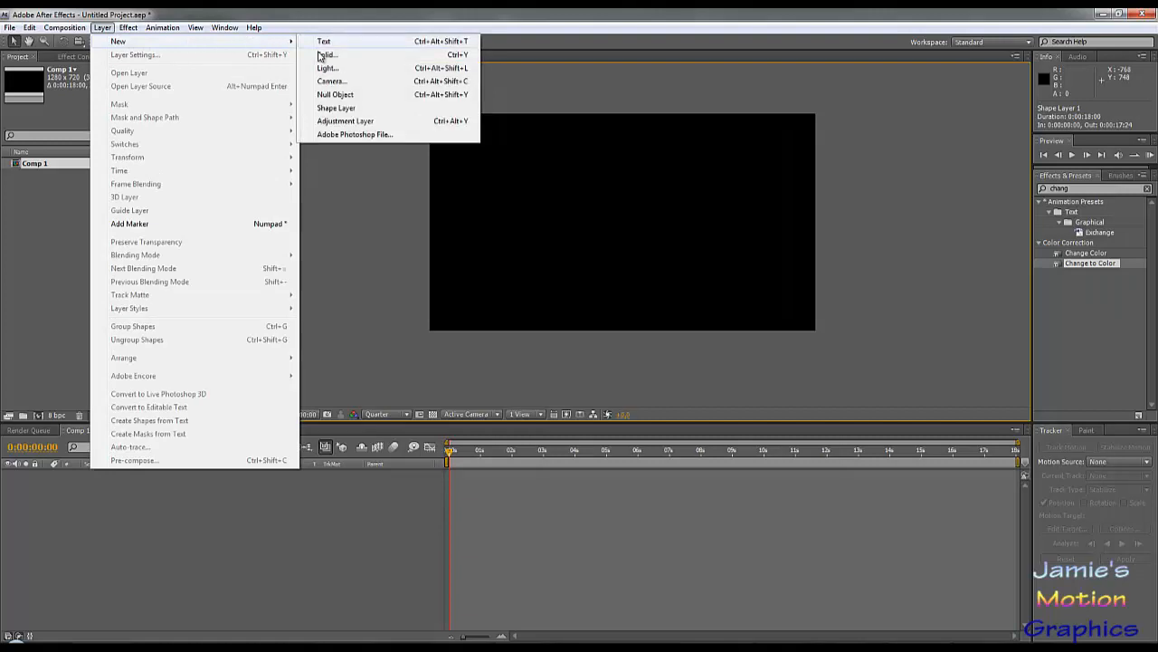
{"action": "left_click", "coordinate": [342, 57]}
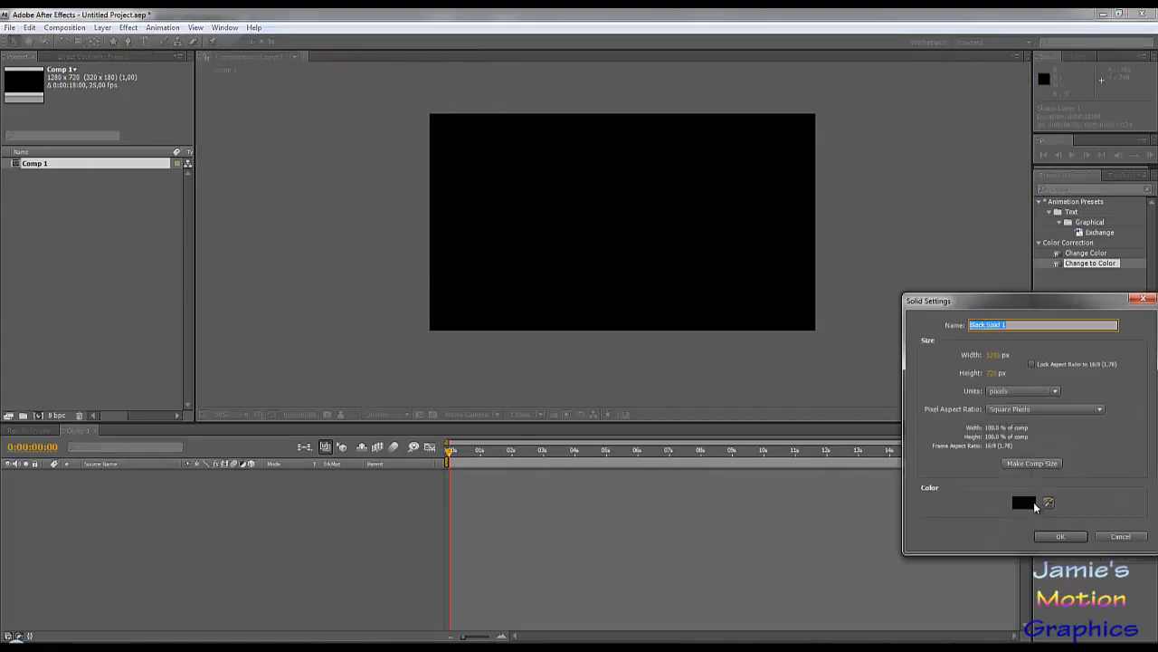
{"action": "left_click", "coordinate": [1026, 504]}
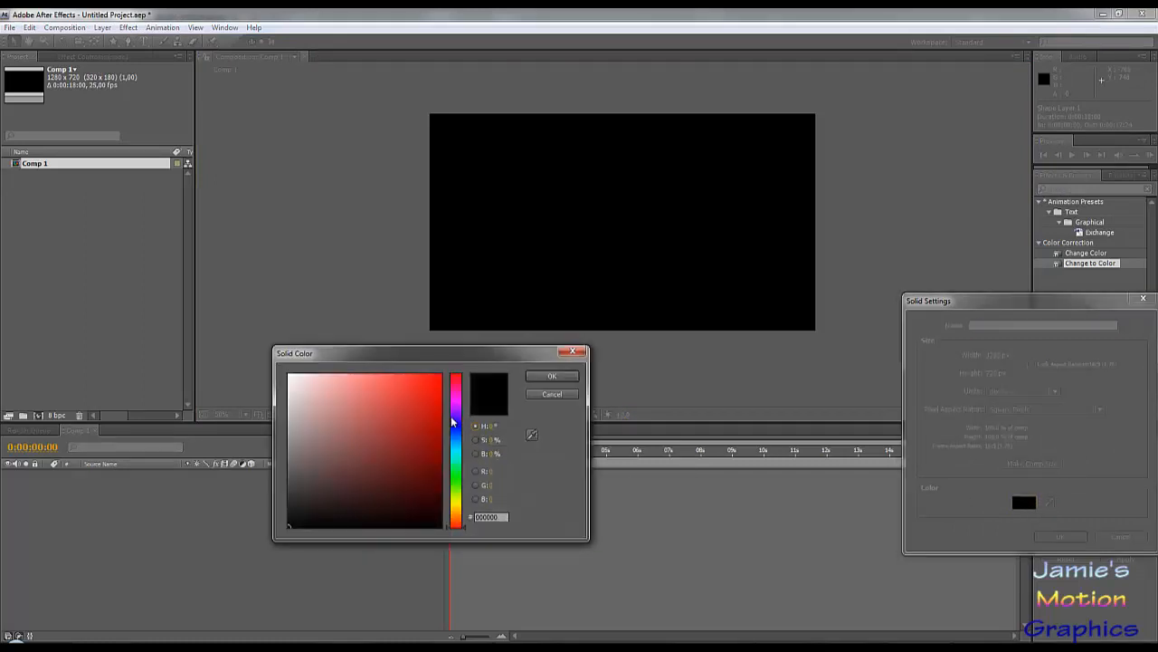
{"action": "left_click", "coordinate": [421, 409]}
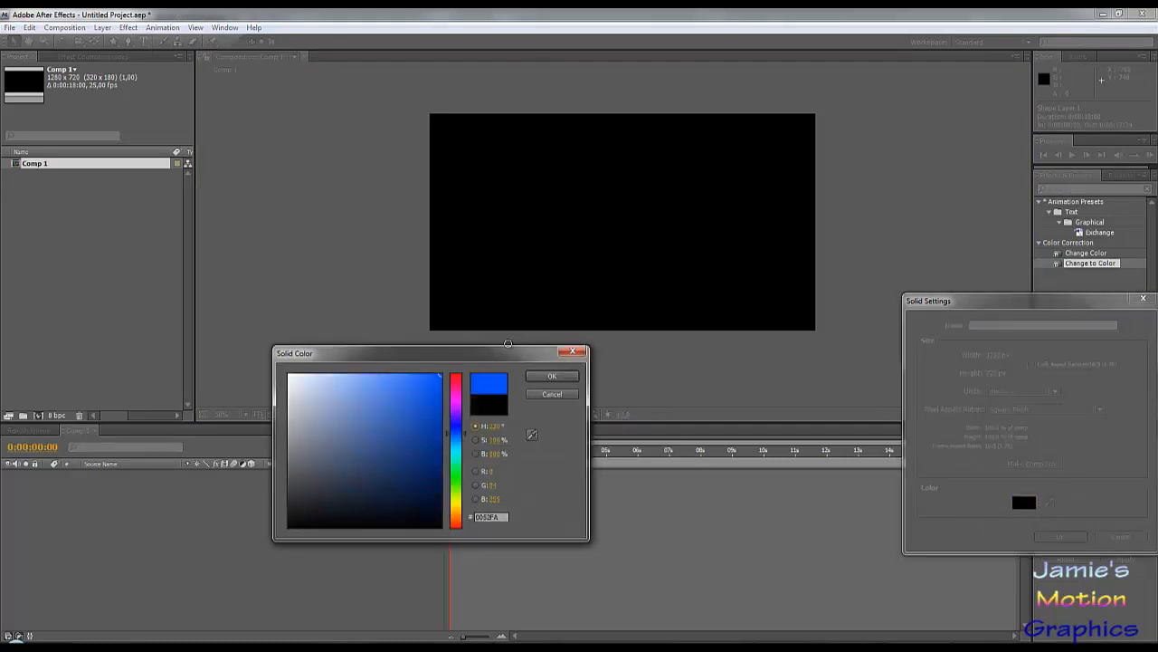
{"action": "left_click", "coordinate": [552, 376]}
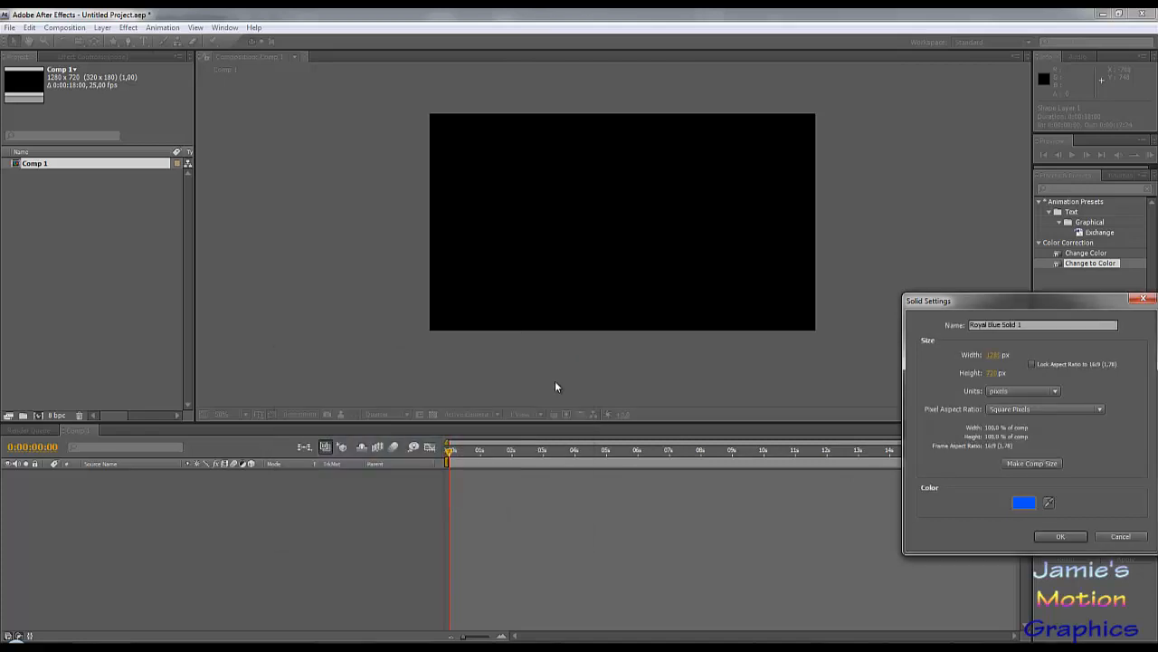
{"action": "left_click", "coordinate": [1057, 537]}
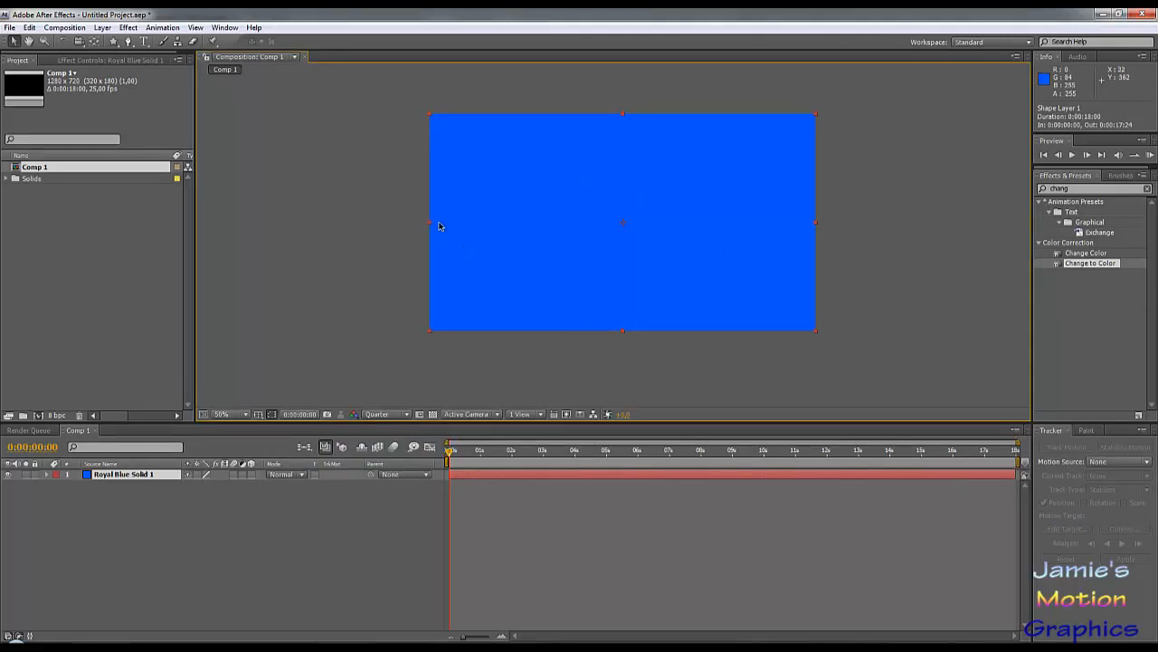
Draw a closed, irregular six-point Pen mask on the blue solid, slightly below the centre of the frame.
{"action": "left_click", "coordinate": [128, 43]}
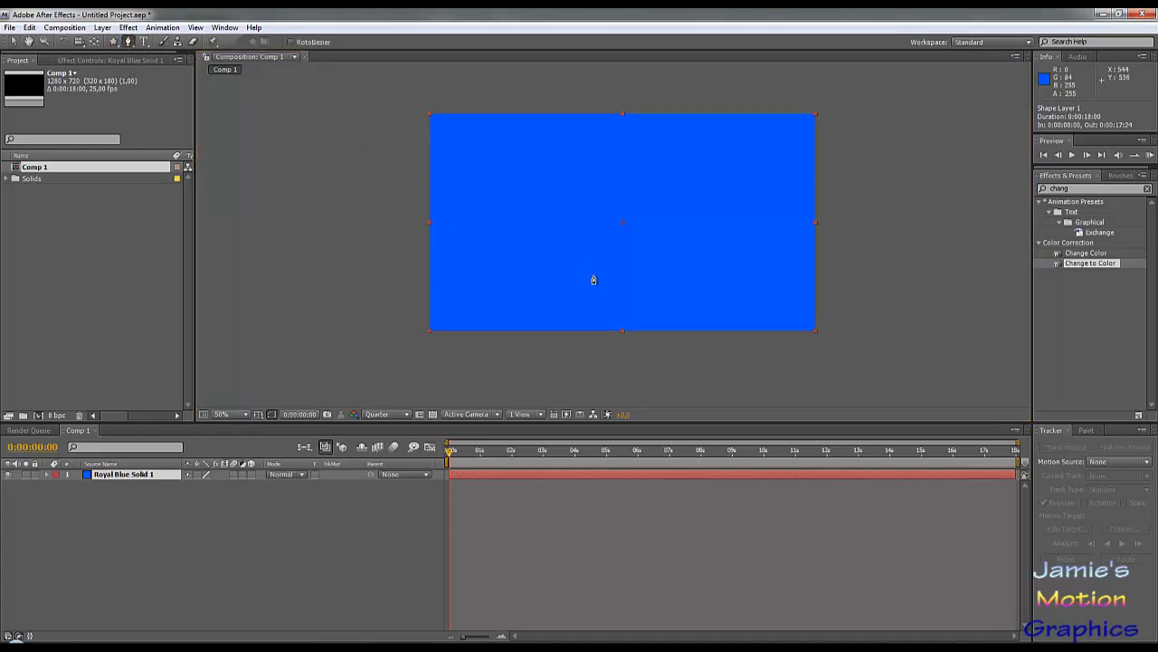
{"action": "left_click", "coordinate": [579, 257]}
{"action": "left_click", "coordinate": [598, 247]}
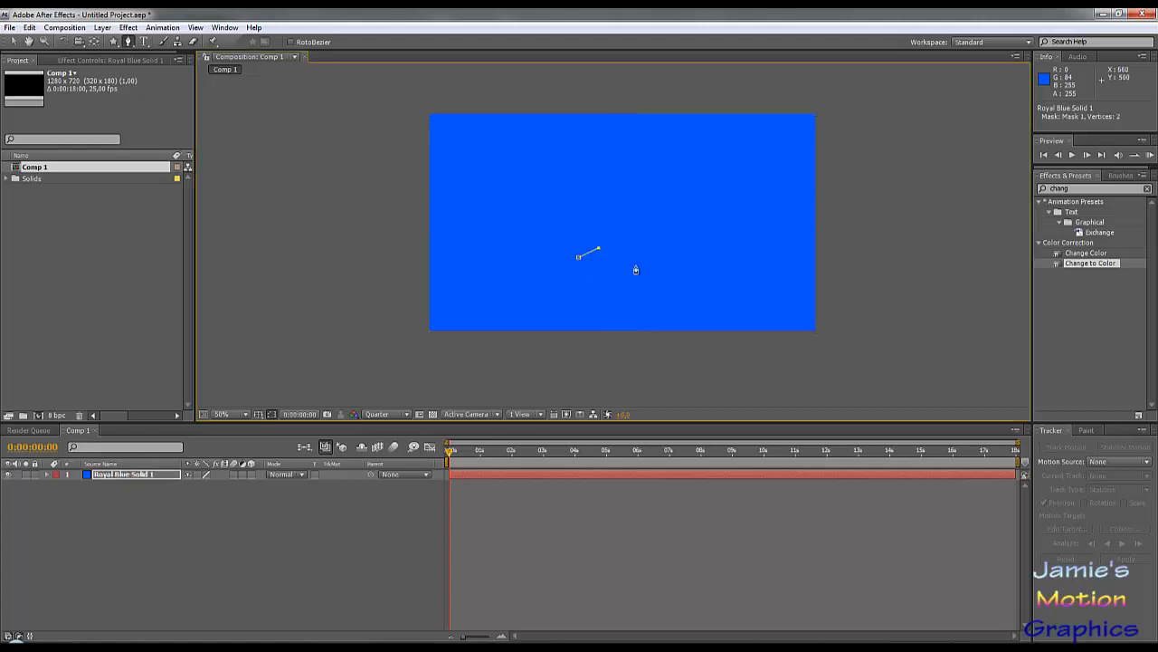
{"action": "left_click", "coordinate": [636, 266]}
{"action": "left_click", "coordinate": [628, 282]}
{"action": "left_click", "coordinate": [595, 288]}
{"action": "left_click", "coordinate": [572, 281]}
{"action": "left_click", "coordinate": [578, 258]}
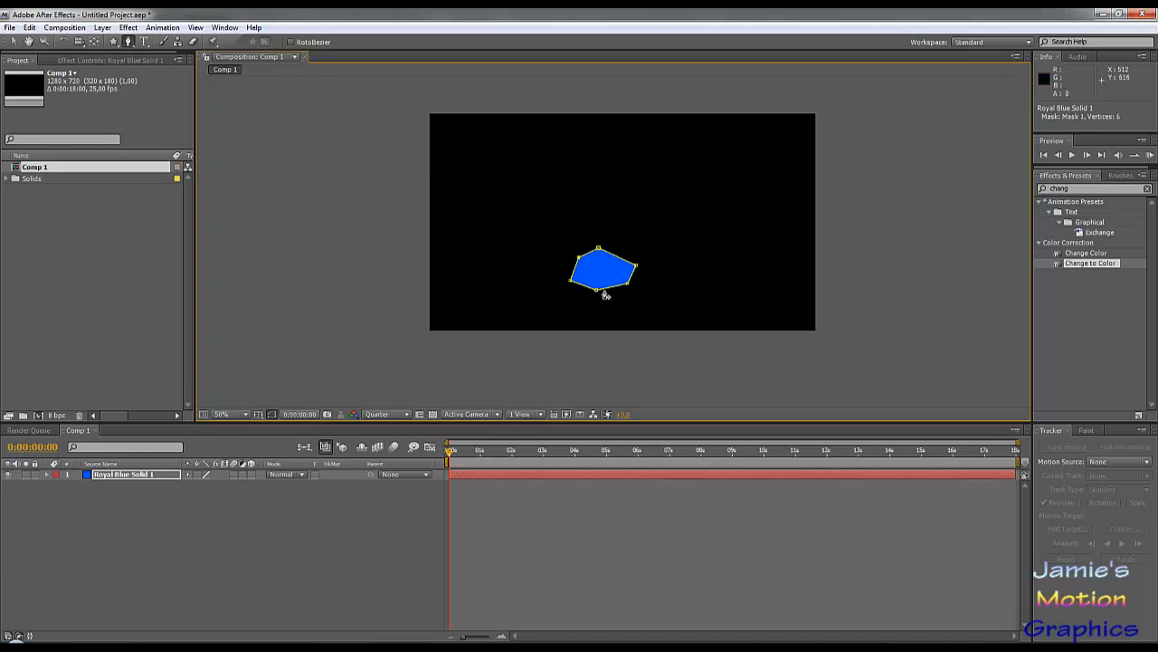
Invert the six-point mask and set its mode to Subtract.
{"action": "left_click", "coordinate": [47, 475]}
{"action": "left_click", "coordinate": [59, 486]}
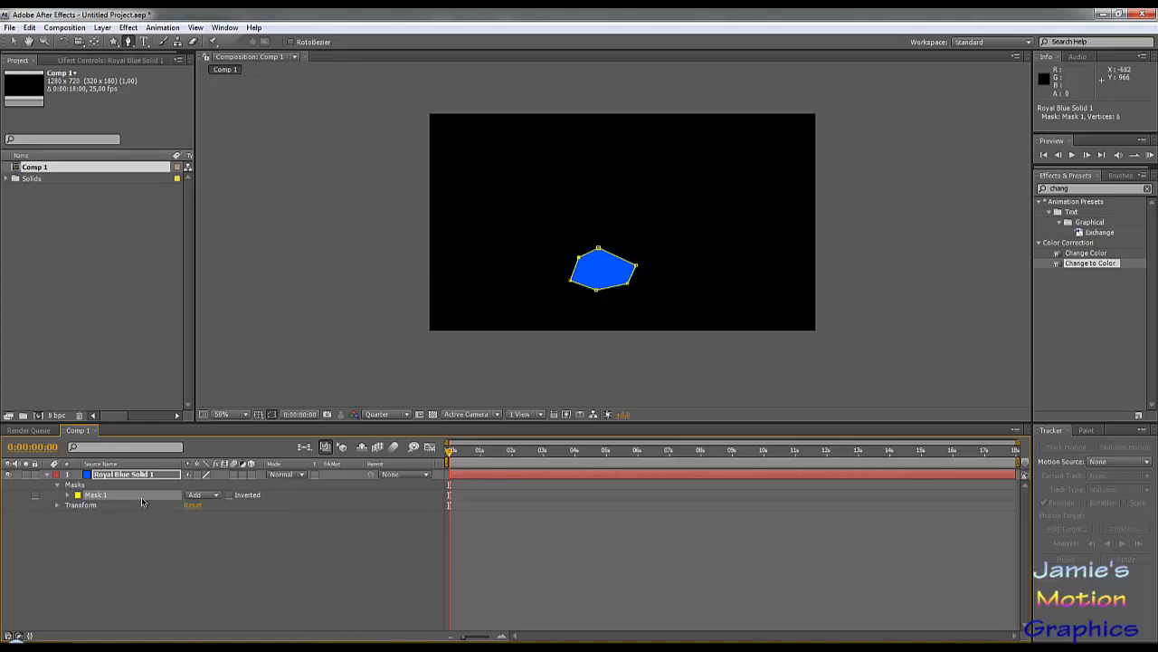
{"action": "left_click", "coordinate": [229, 496]}
{"action": "left_click", "coordinate": [213, 496]}
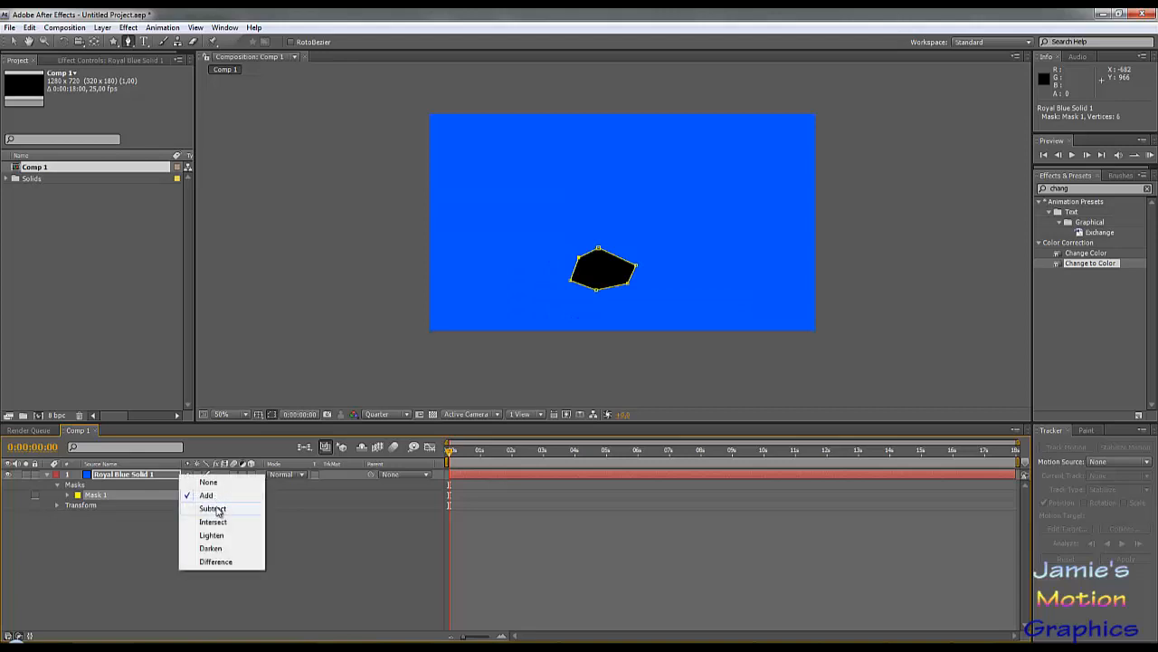
{"action": "left_click", "coordinate": [214, 508]}
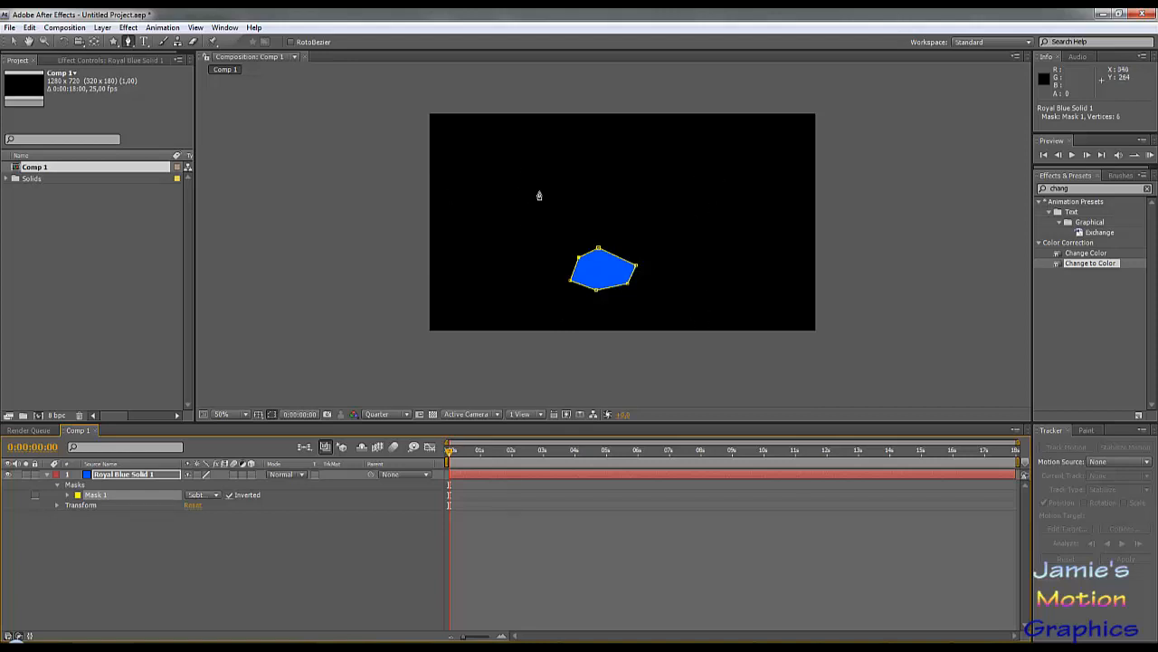
Draw a closed four-point diamond mask above the six-point shape and place it before Mask 1 in the mask order.
{"action": "left_click", "coordinate": [595, 163]}
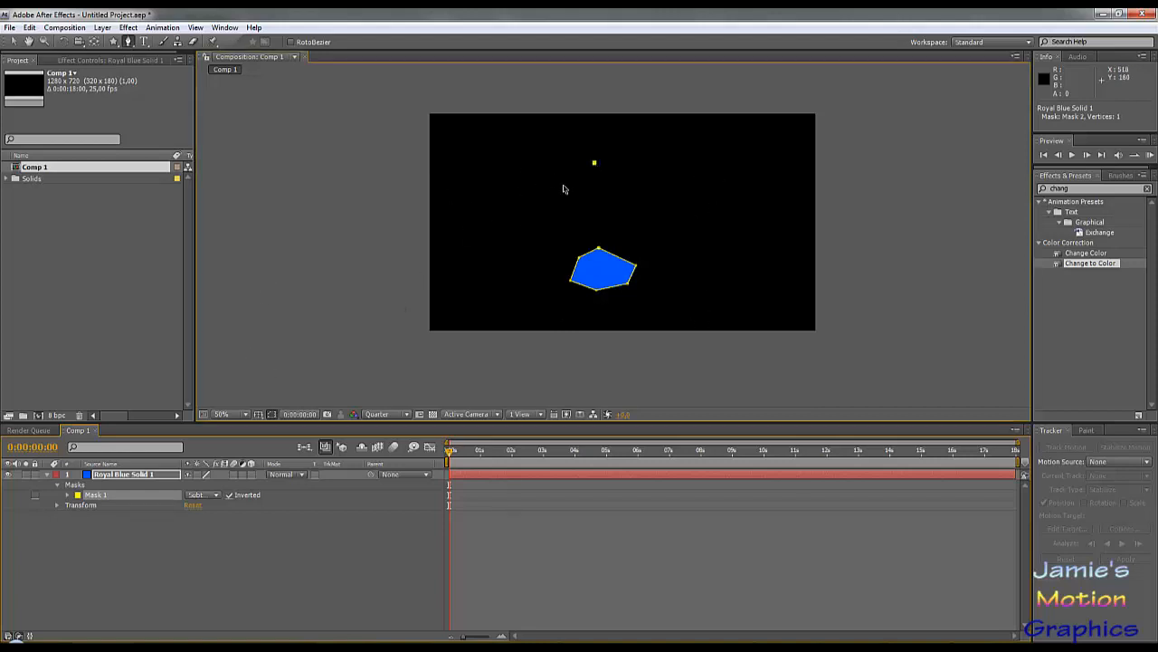
{"action": "left_click", "coordinate": [562, 187]}
{"action": "left_click", "coordinate": [615, 208]}
{"action": "left_click", "coordinate": [665, 182]}
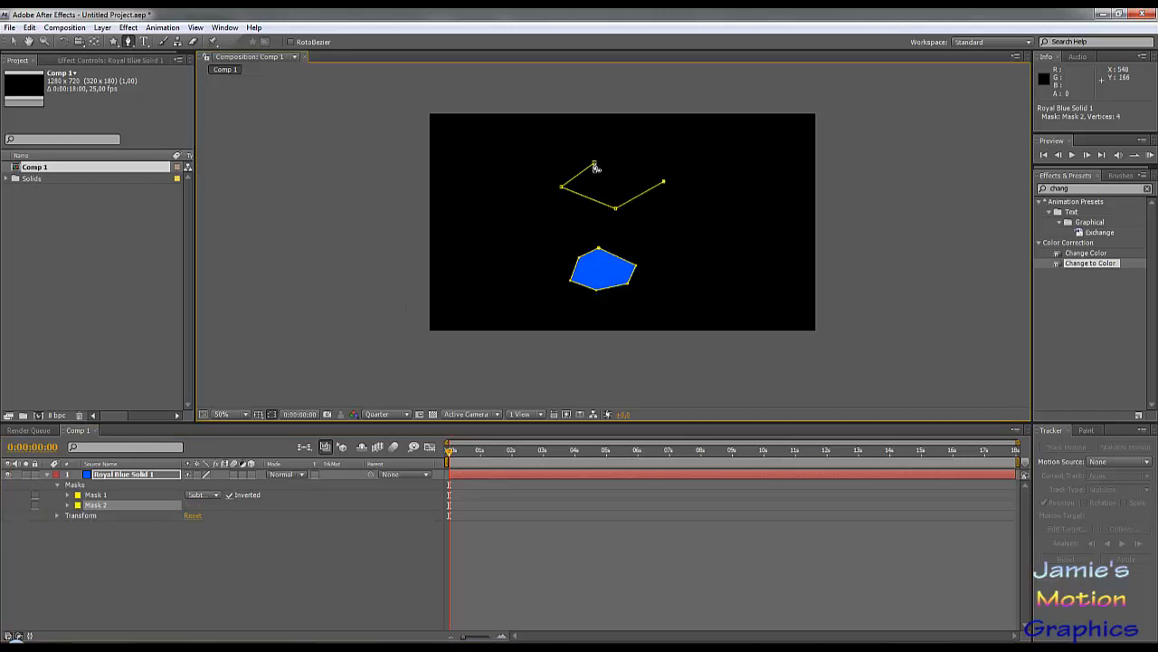
{"action": "left_click", "coordinate": [594, 163]}
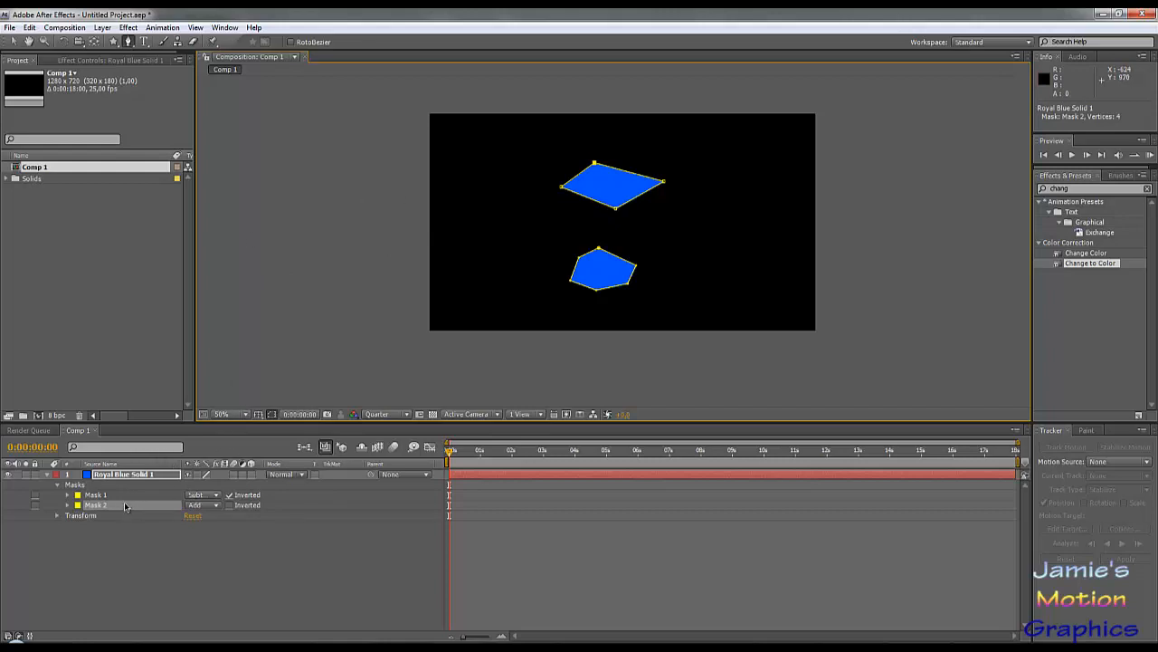
{"action": "left_click_drag", "start_coordinate": [115, 508], "coordinate": [112, 495]}
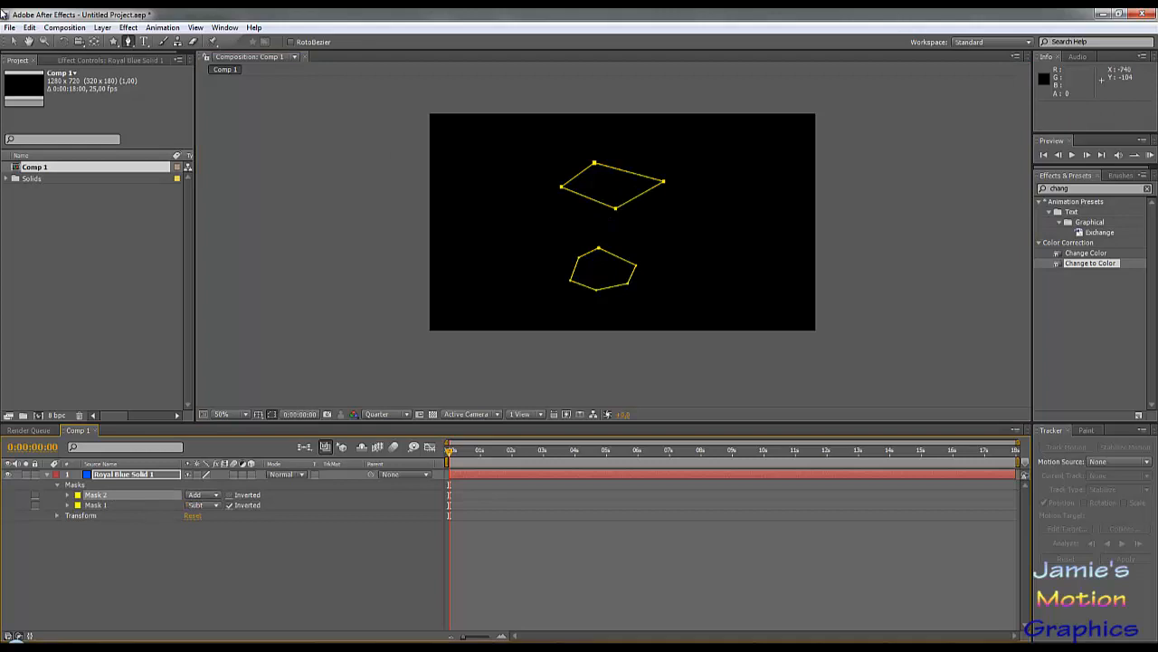
Move the diamond mask slightly down and shrink it to a very small diamond above the six-point mask.
{"action": "left_click", "coordinate": [13, 41]}
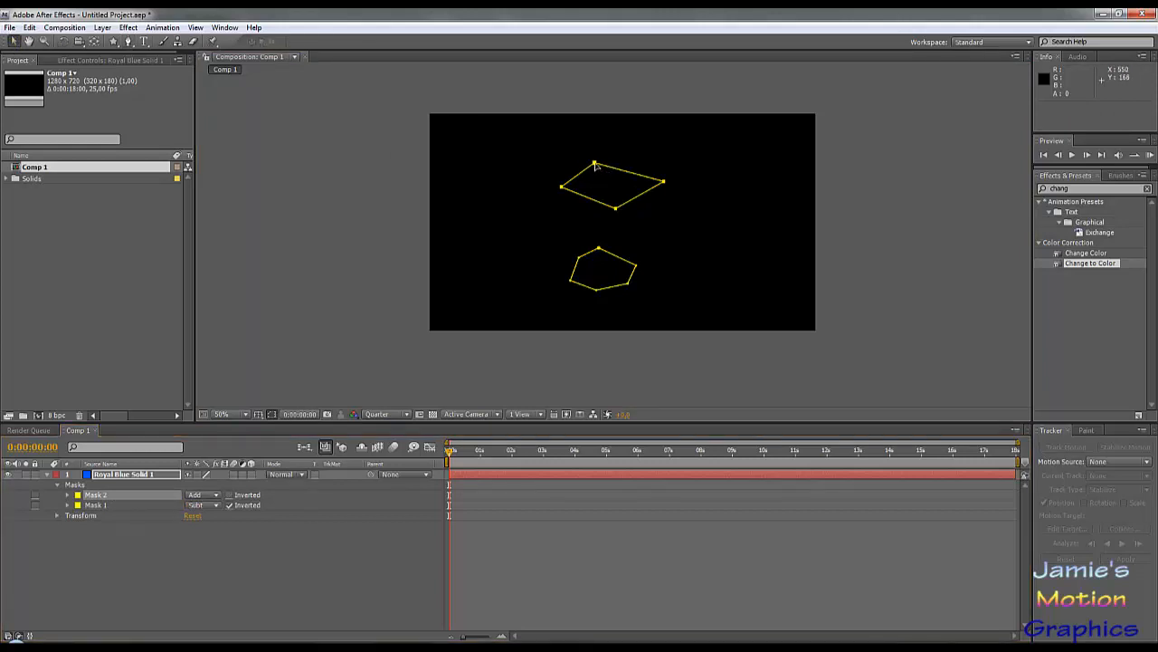
{"action": "mouse_move", "coordinate": [594, 166]}
{"action": "left_mouse_down"}
{"action": "mouse_move", "coordinate": [577, 283]}
{"action": "mouse_move", "coordinate": [590, 172]}
{"action": "mouse_move", "coordinate": [575, 226]}
{"action": "mouse_move", "coordinate": [593, 179]}
{"action": "mouse_move", "coordinate": [593, 189]}
{"action": "left_mouse_up"}
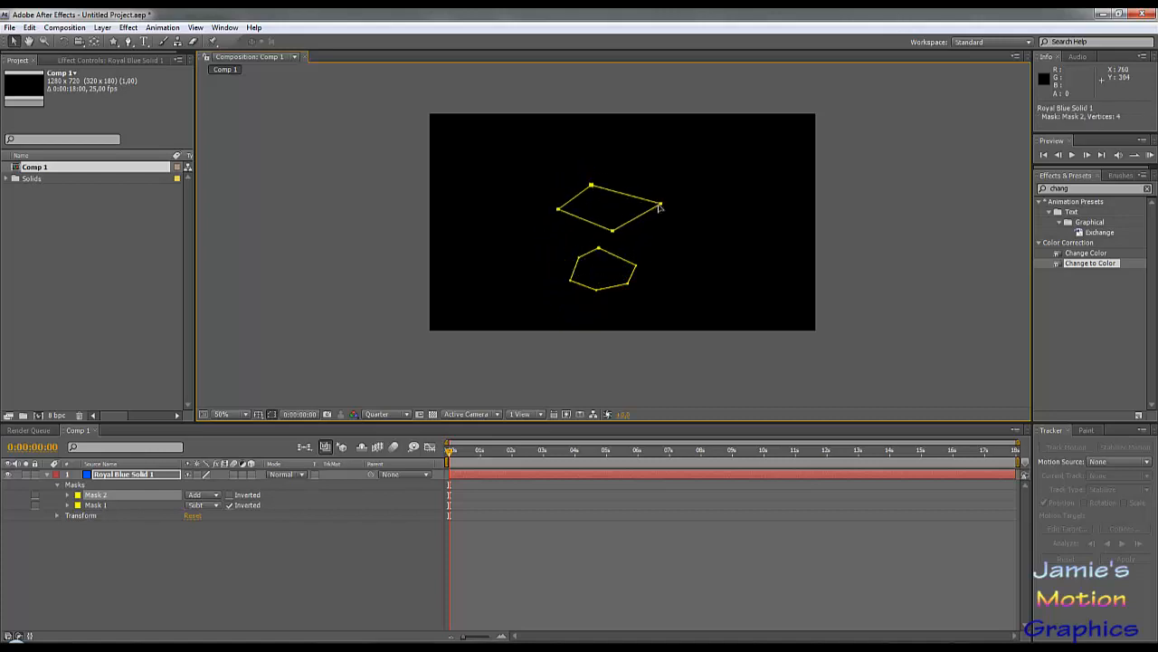
{"action": "left_click_drag", "start_coordinate": [661, 209], "coordinate": [581, 192]}
{"action": "left_click_drag", "start_coordinate": [595, 234], "coordinate": [572, 192]}
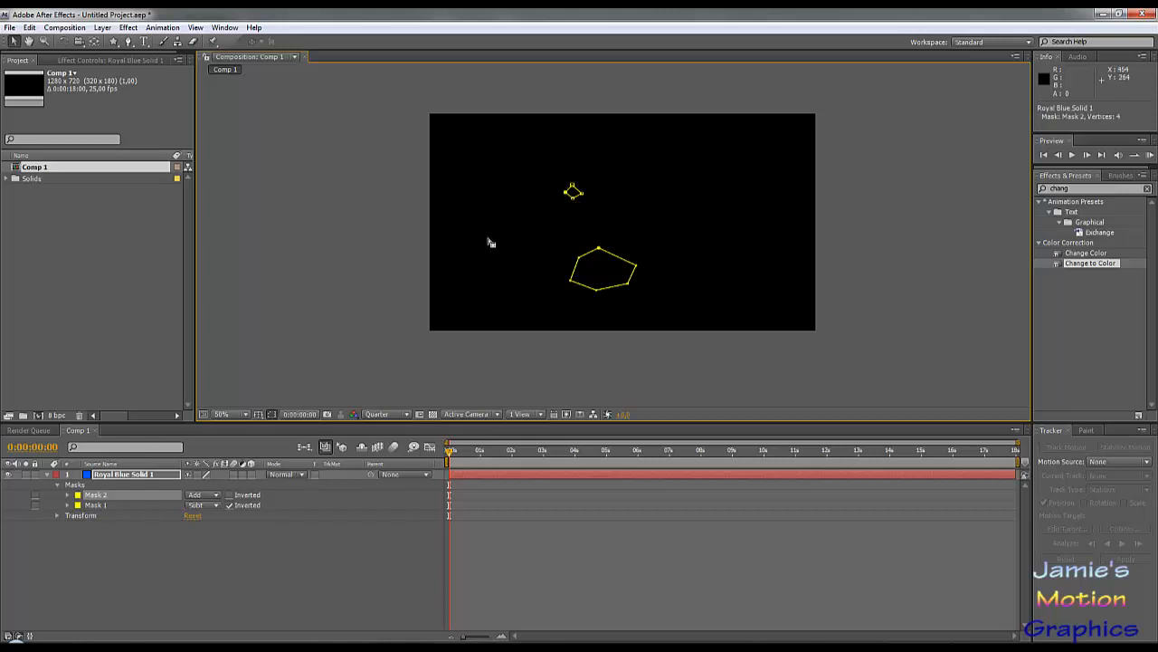
Reset the shape of Mask 2 to an ellipse.
{"action": "left_click", "coordinate": [68, 495]}
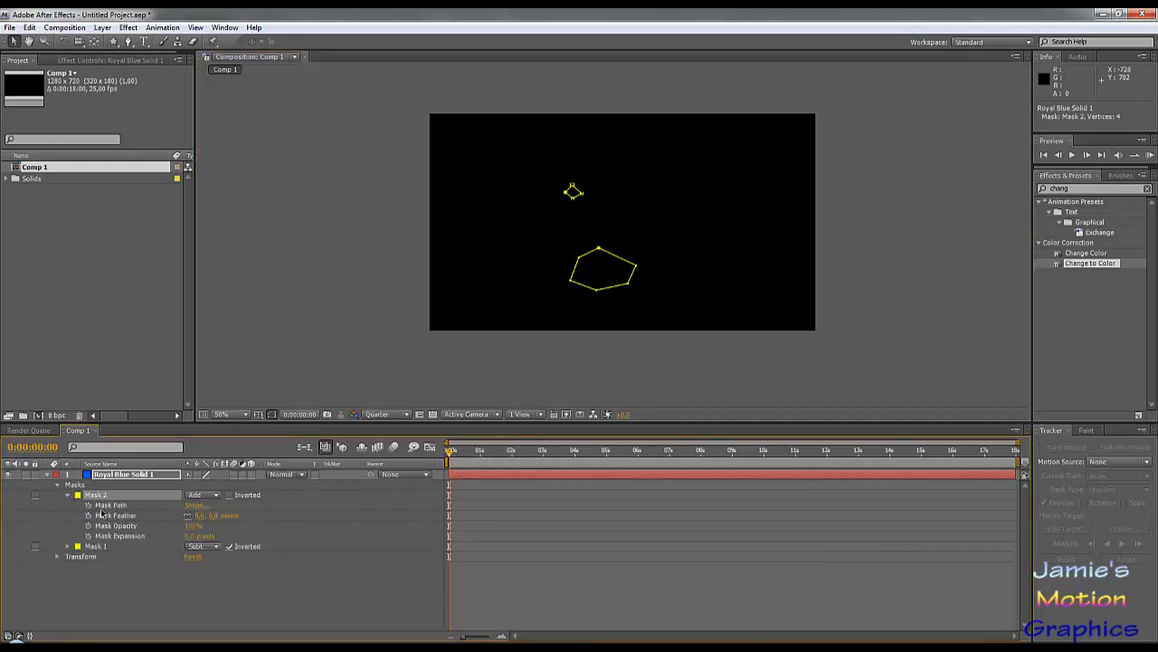
{"action": "left_click", "coordinate": [196, 506]}
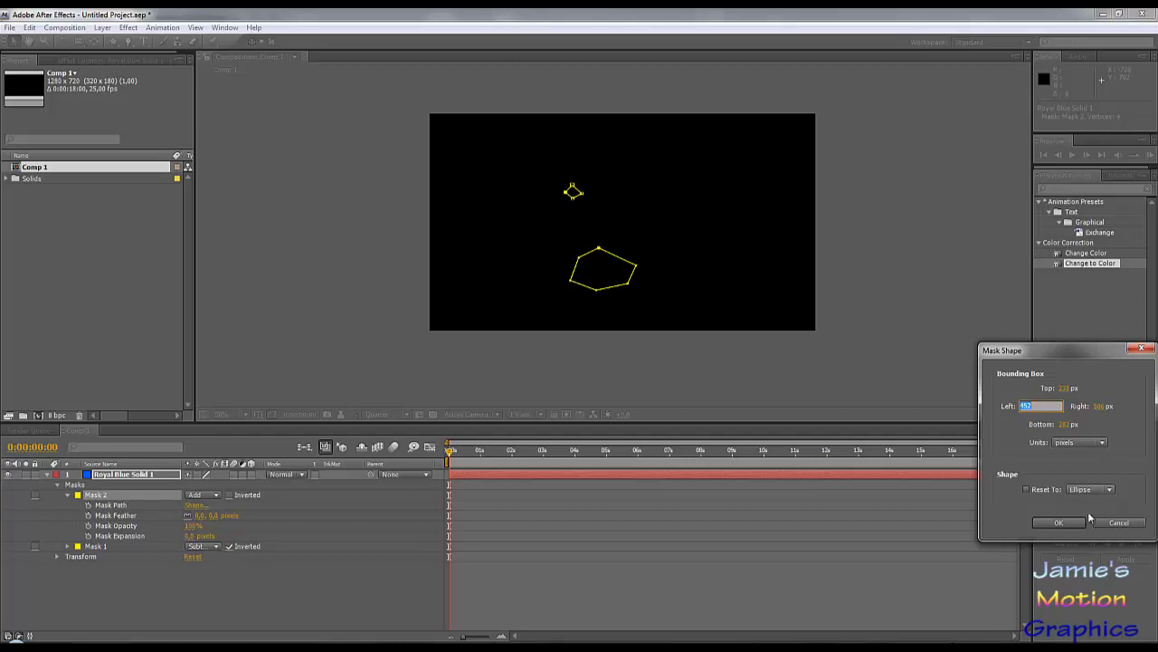
{"action": "left_click", "coordinate": [1026, 490]}
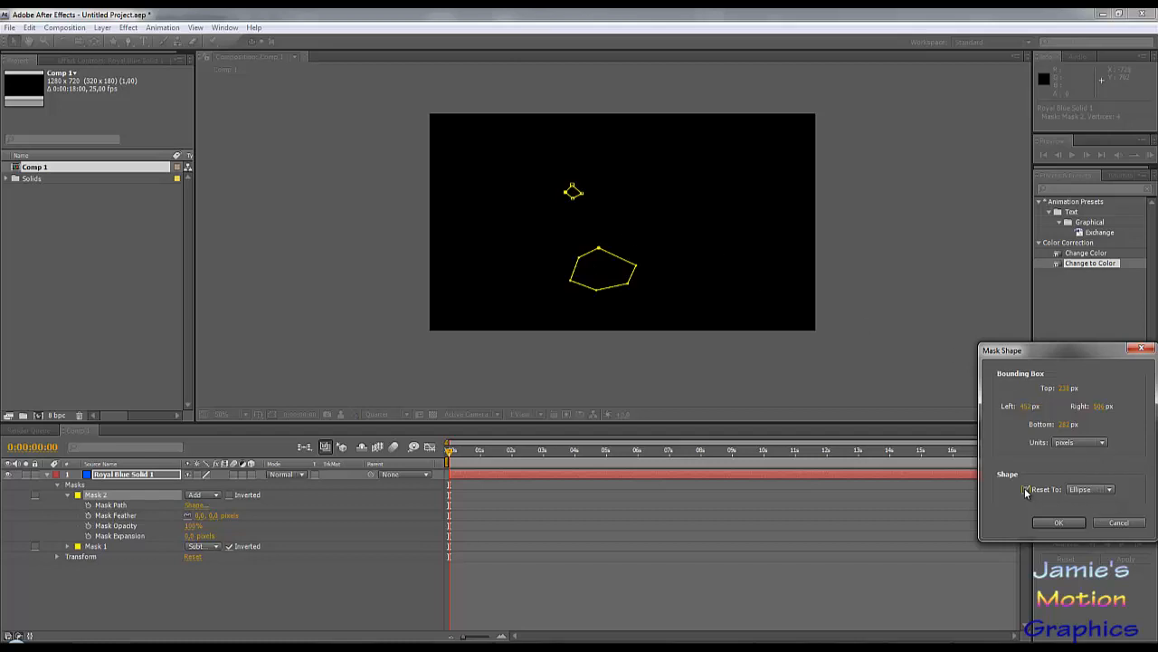
{"action": "left_click", "coordinate": [1057, 522]}
Move the small ellipse mask down so its lowest point touches the top vertex of the six-point mask.
{"action": "key", "text": "period"}
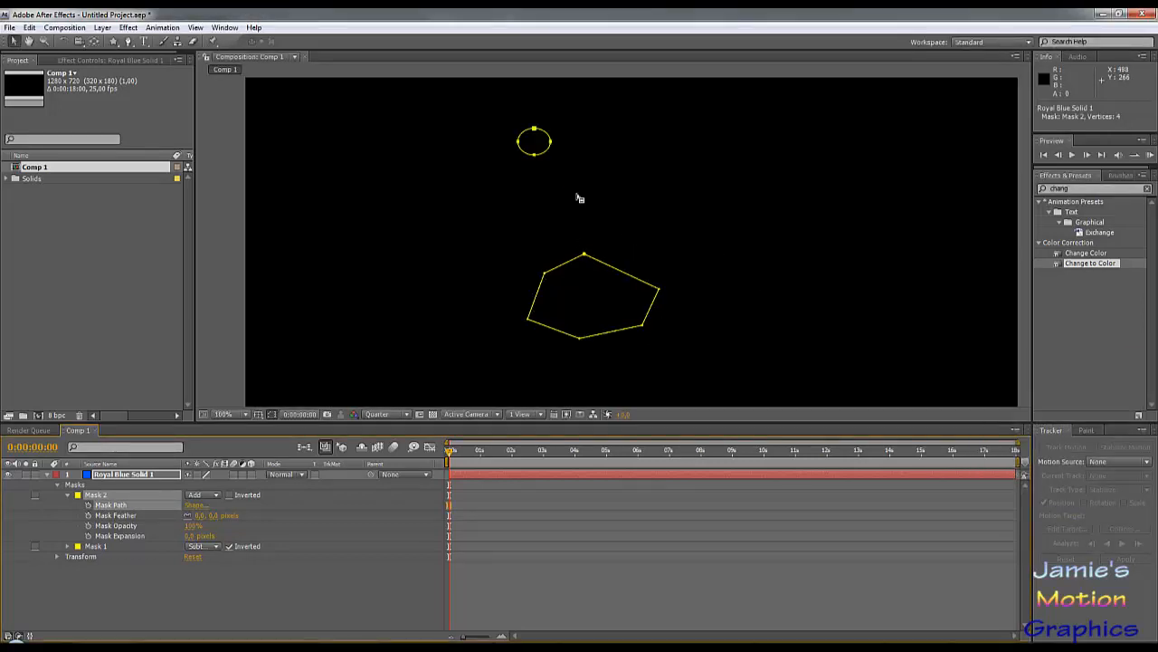
{"action": "key", "text": "period"}
{"action": "left_click_drag", "start_coordinate": [533, 175], "coordinate": [523, 236]}
{"action": "left_click_drag", "start_coordinate": [472, 90], "coordinate": [572, 290]}
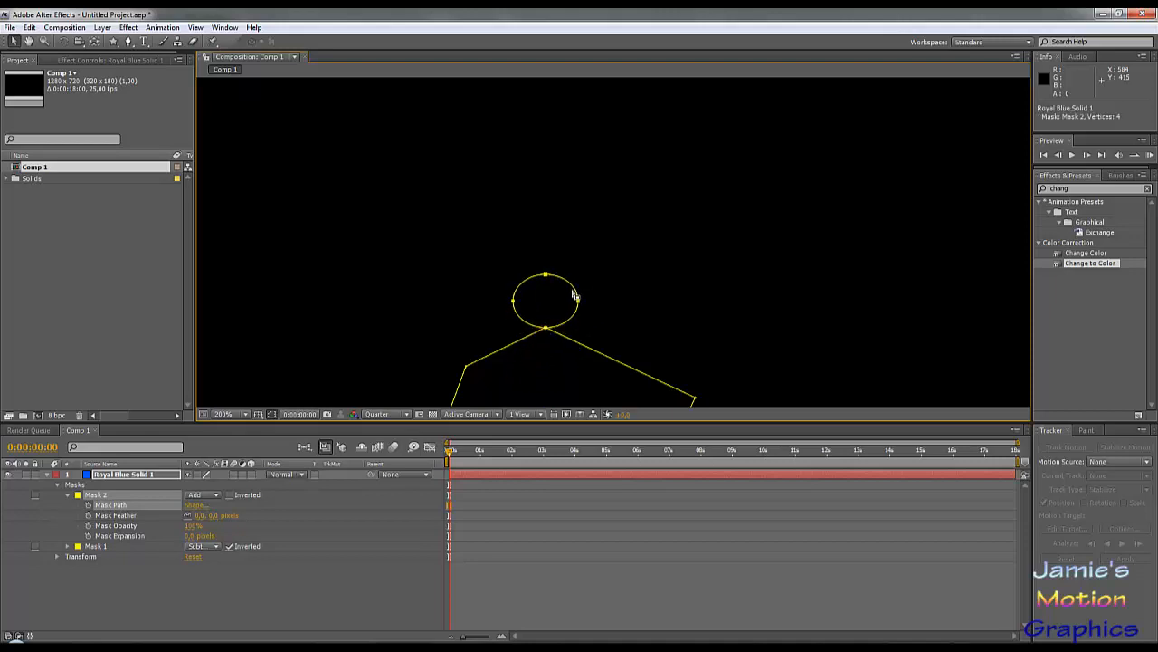
{"action": "key", "text": "comma"}
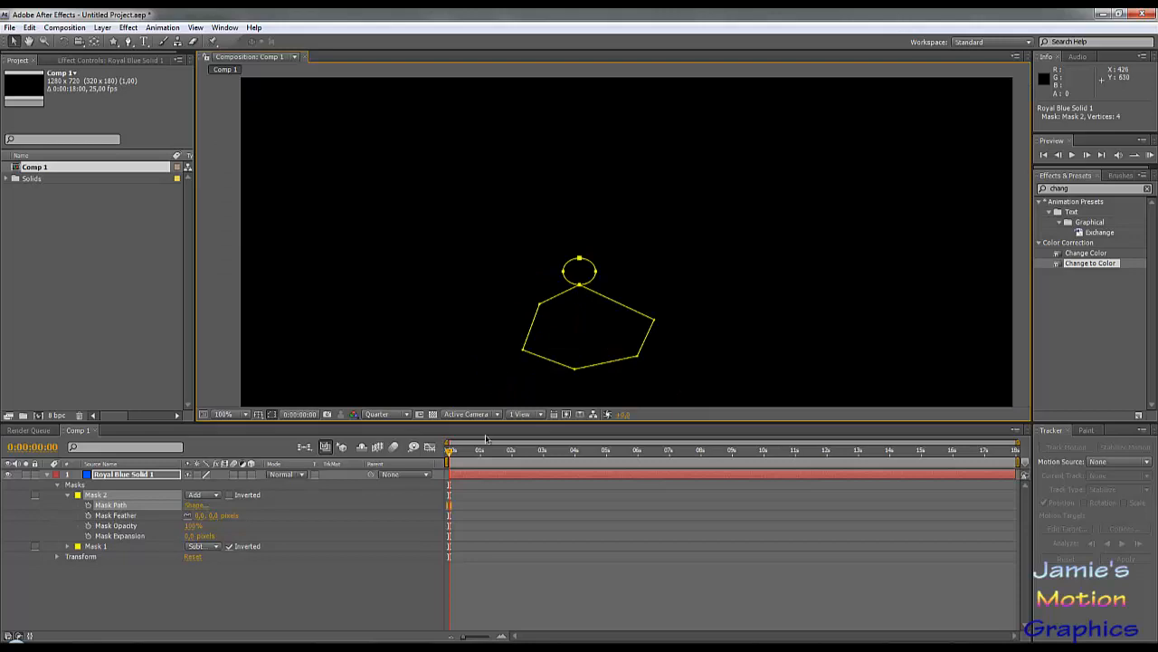
Start Mask Path keyframing for Mask 2 at 0:00:03:00.
{"action": "left_click_drag", "start_coordinate": [451, 456], "coordinate": [542, 463]}
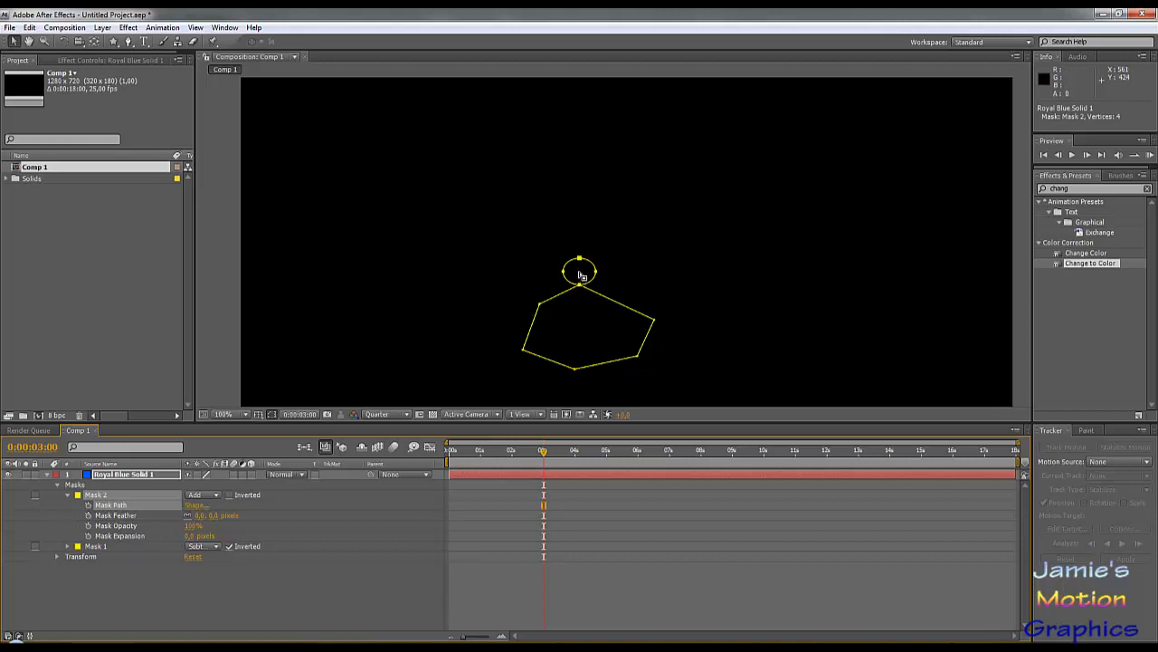
{"action": "left_click", "coordinate": [88, 506]}
At 0:00:05:00, move the small ellipse mask down so it is centred on the polygon's top vertex.
{"action": "left_click_drag", "start_coordinate": [543, 457], "coordinate": [607, 457]}
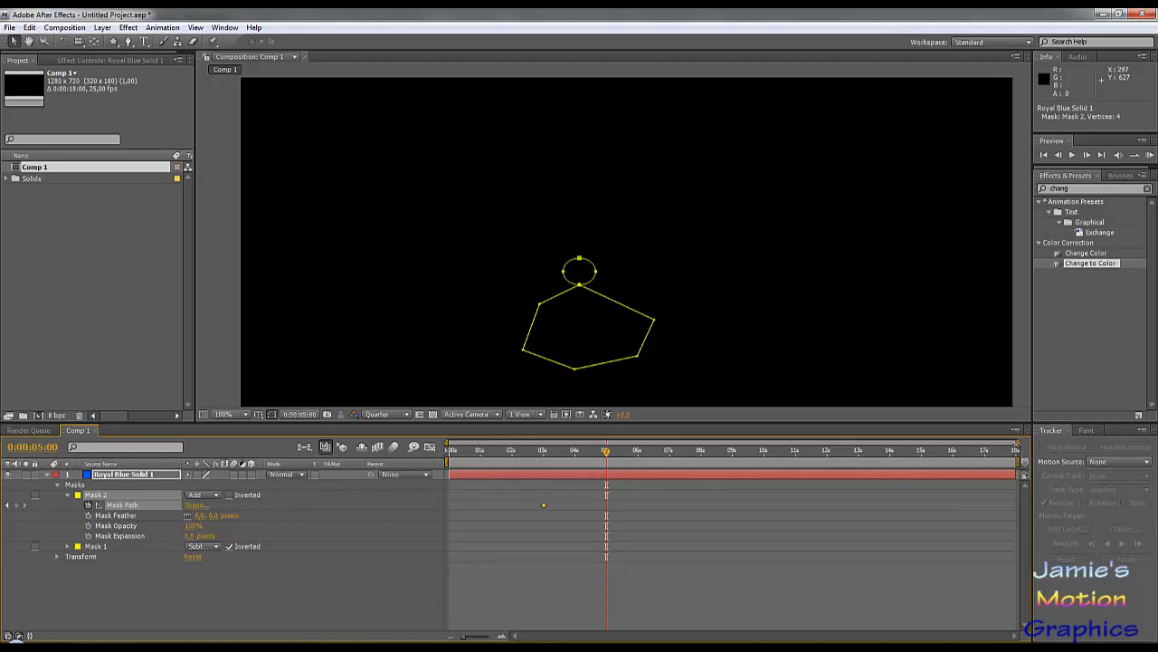
{"action": "left_click_drag", "start_coordinate": [1017, 443], "coordinate": [620, 444]}
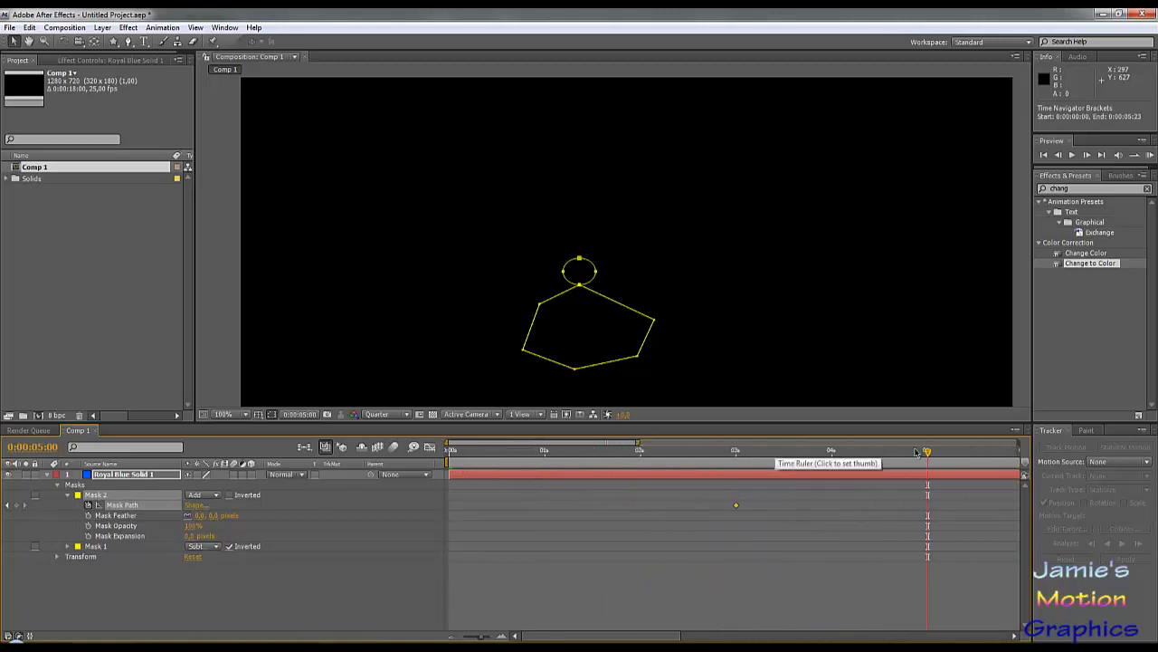
{"action": "left_click_drag", "start_coordinate": [929, 454], "coordinate": [927, 457]}
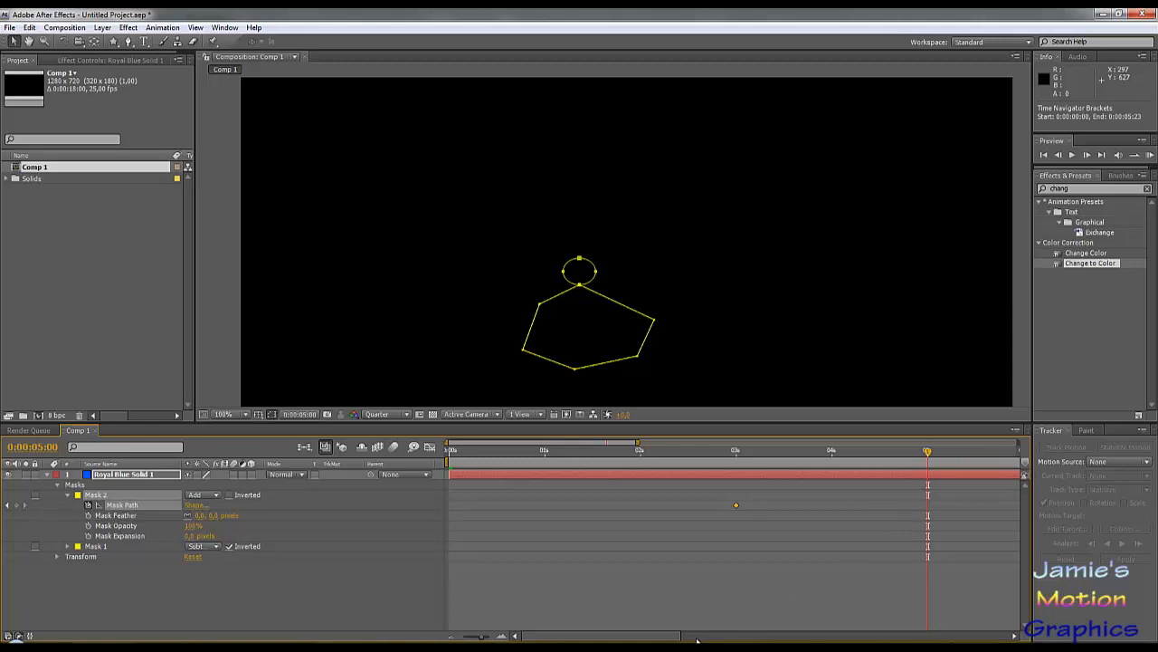
{"action": "key", "text": "Page_Up"}
{"action": "key", "text": "Page_Down"}
{"action": "left_click_drag", "start_coordinate": [592, 265], "coordinate": [592, 283]}
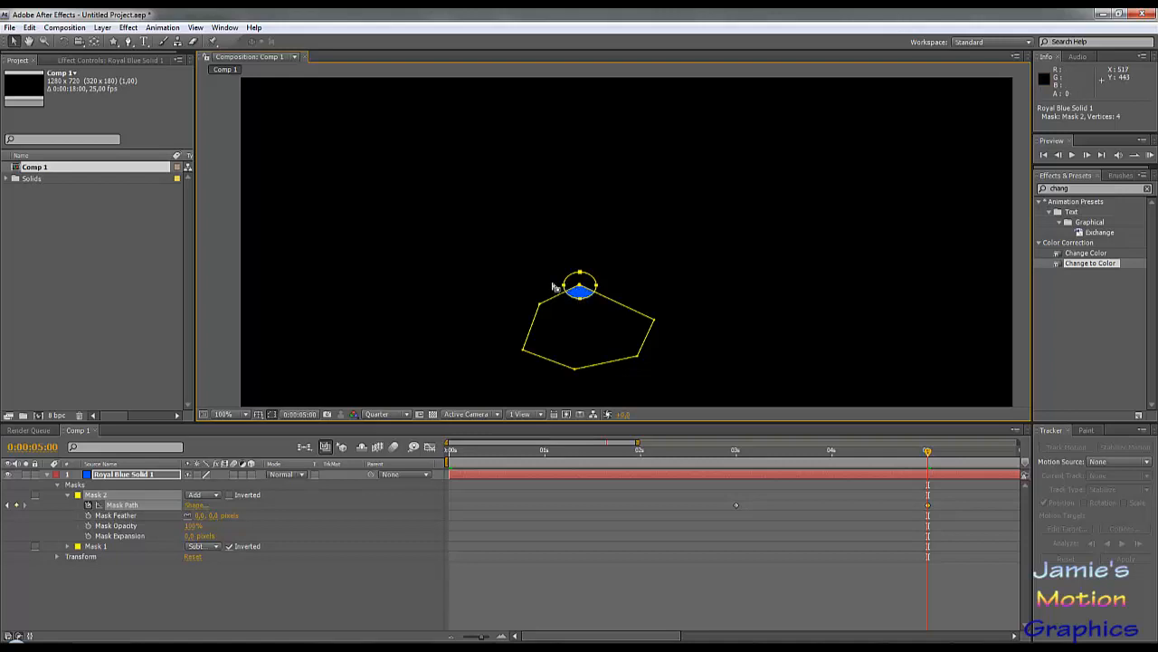
Stretch the ellipse mask horizontally by pulling its two side points outward past both sides of the polygon.
{"action": "left_click", "coordinate": [565, 287]}
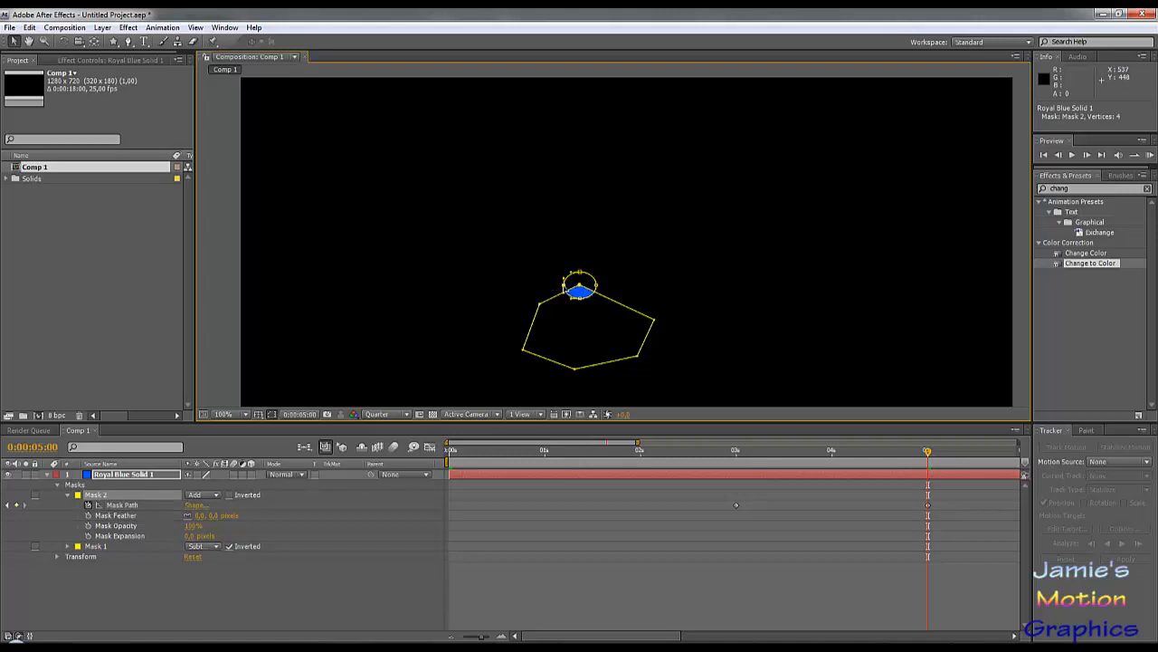
{"action": "left_click_drag", "start_coordinate": [565, 287], "coordinate": [510, 287]}
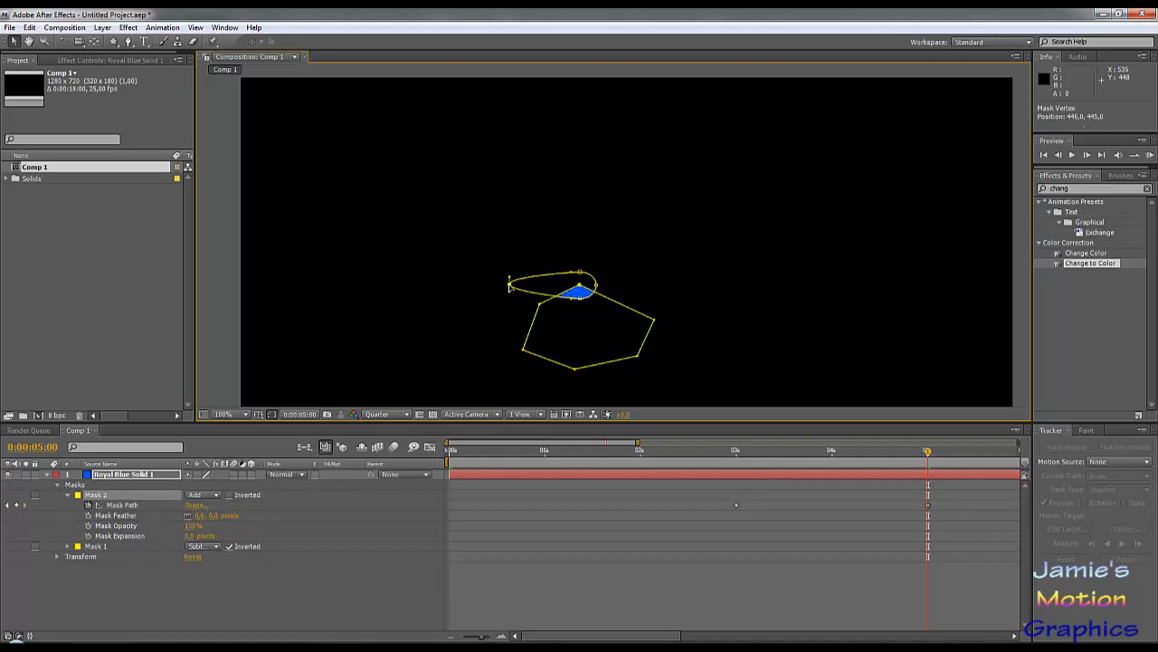
{"action": "left_click_drag", "start_coordinate": [595, 288], "coordinate": [671, 287]}
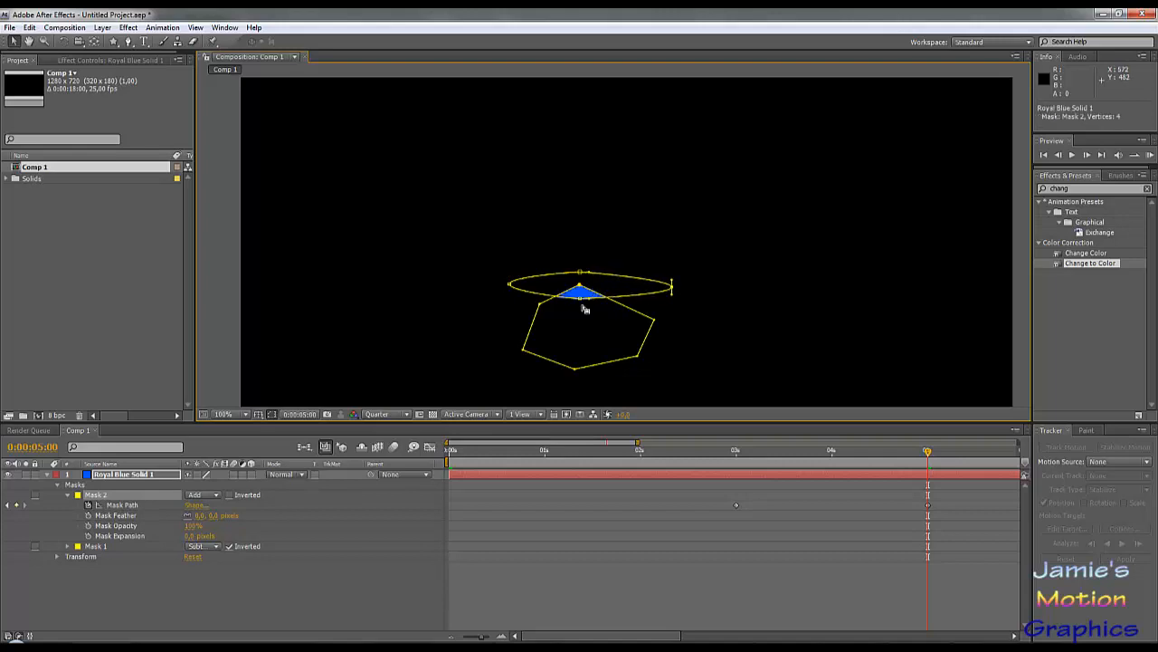
Pull the lowest point of Mask 2 below the polygon and extend both its curve handles so the path encloses the whole polygon.
{"action": "left_click_drag", "start_coordinate": [582, 297], "coordinate": [574, 368]}
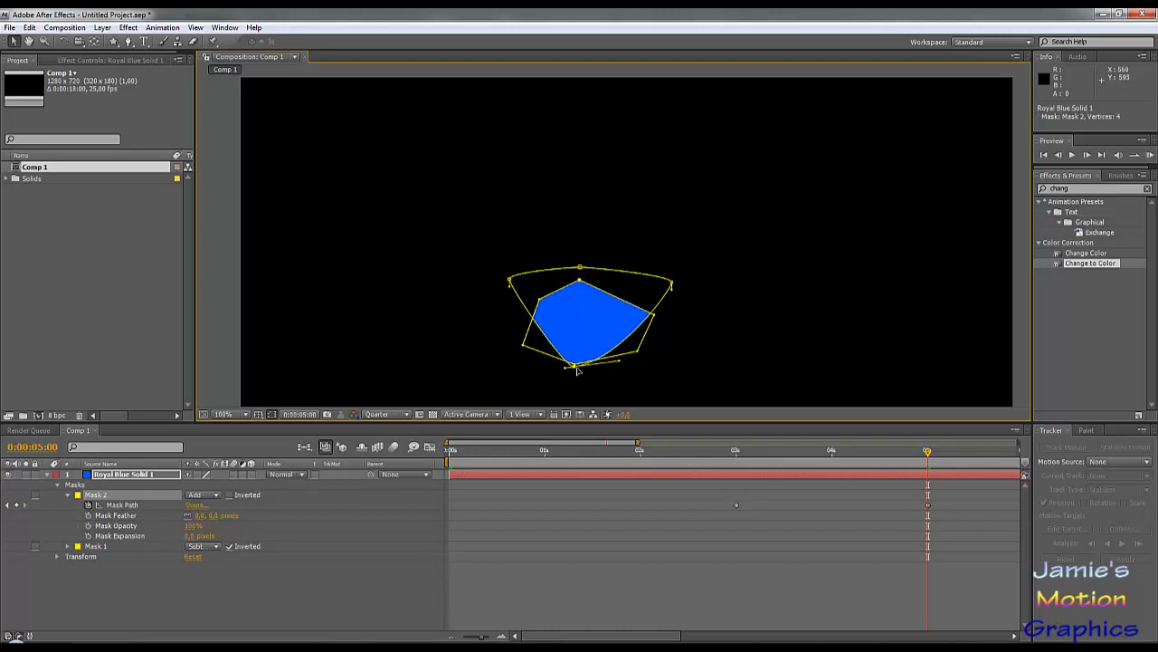
{"action": "left_click_drag", "start_coordinate": [574, 367], "coordinate": [570, 390]}
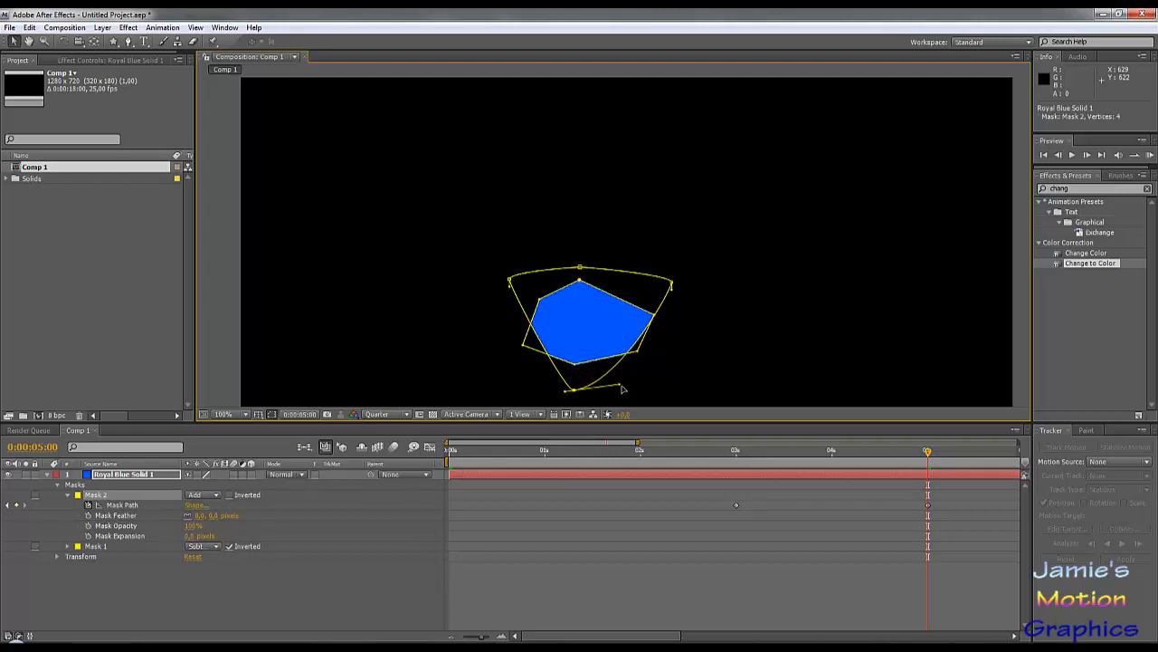
{"action": "left_click_drag", "start_coordinate": [621, 388], "coordinate": [639, 390]}
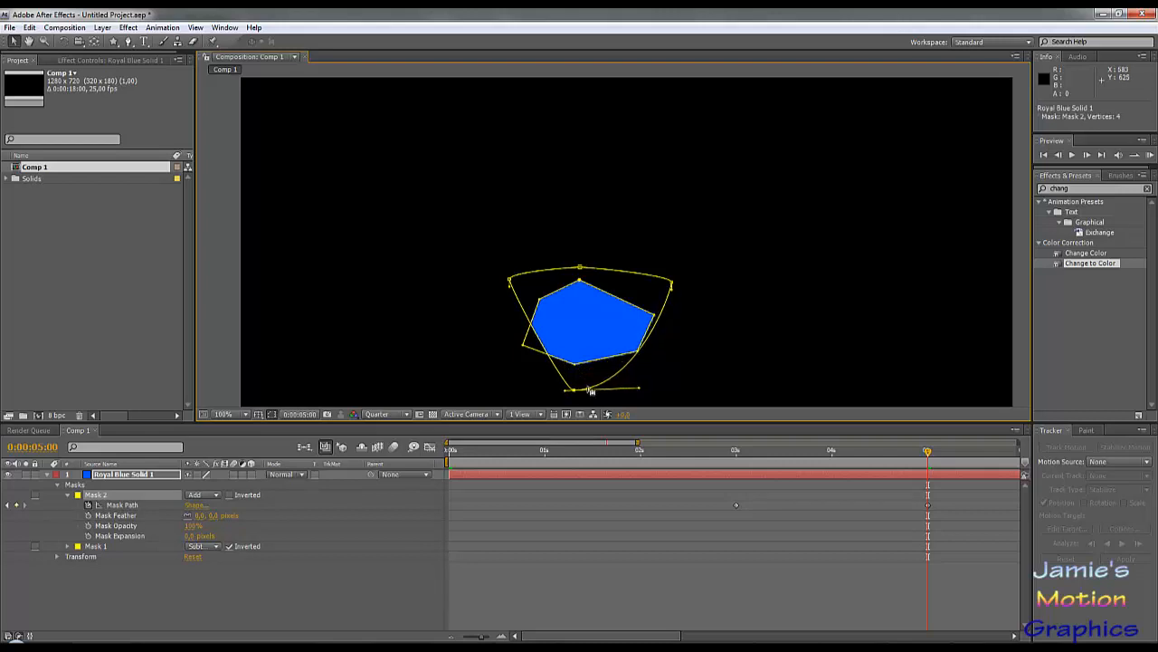
{"action": "left_click_drag", "start_coordinate": [566, 393], "coordinate": [502, 380]}
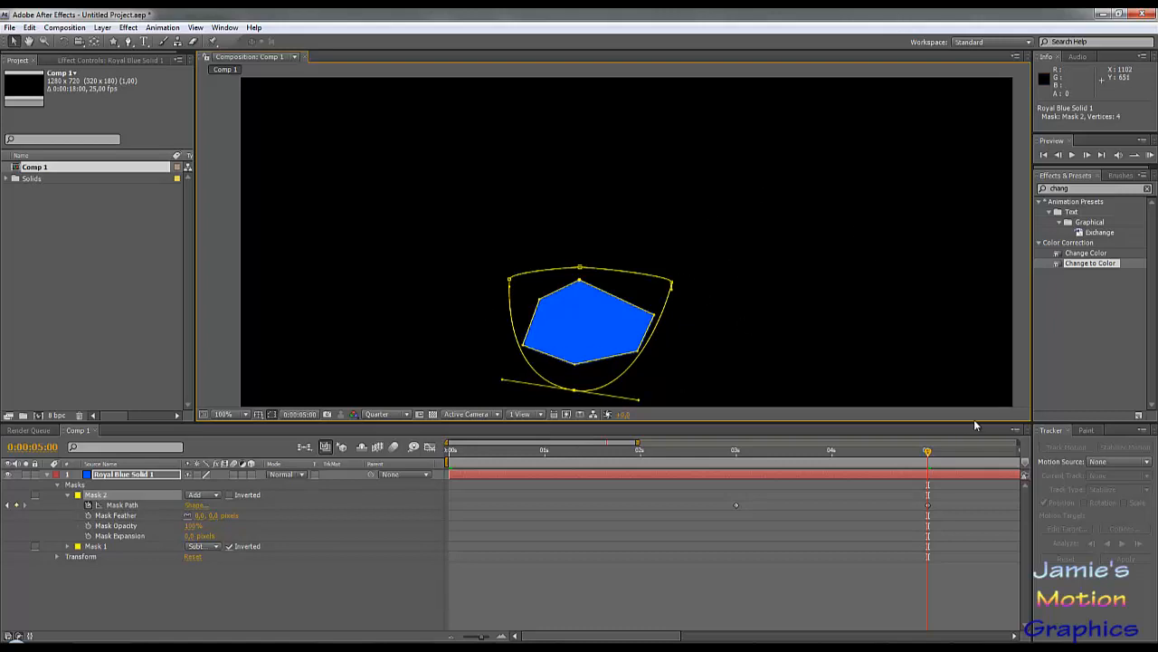
Deselect the layer and scrub between the two Mask Path keyframes to examine how the blue fill grows.
{"action": "left_click_drag", "start_coordinate": [929, 452], "coordinate": [724, 521]}
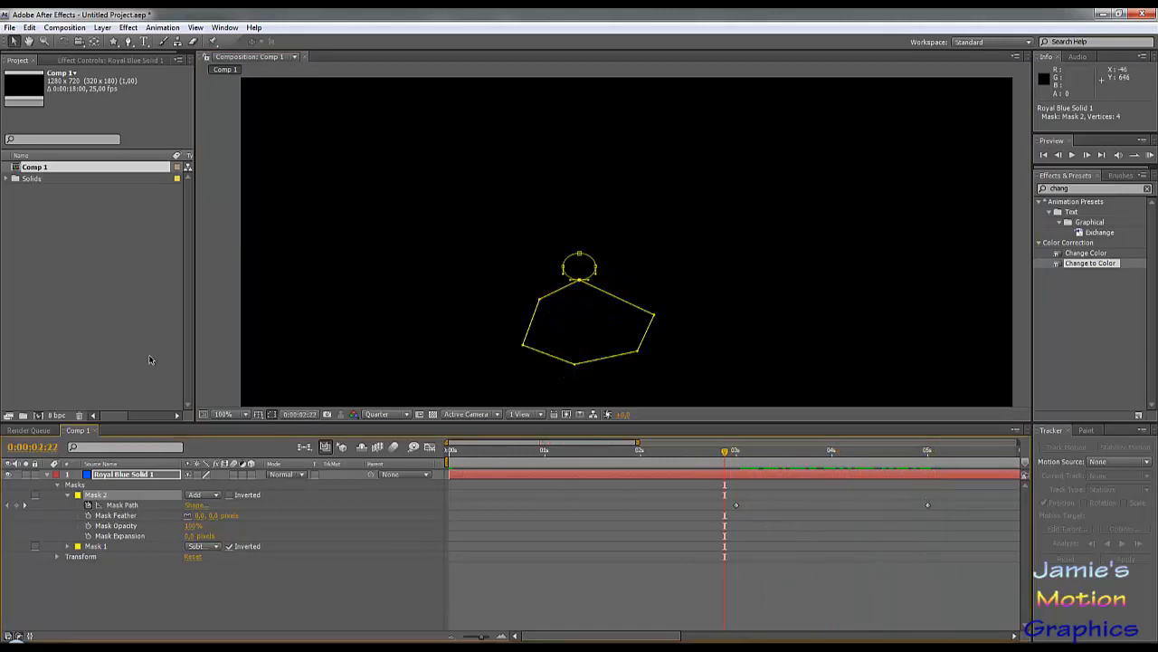
{"action": "left_click", "coordinate": [225, 316]}
{"action": "left_click", "coordinate": [219, 297]}
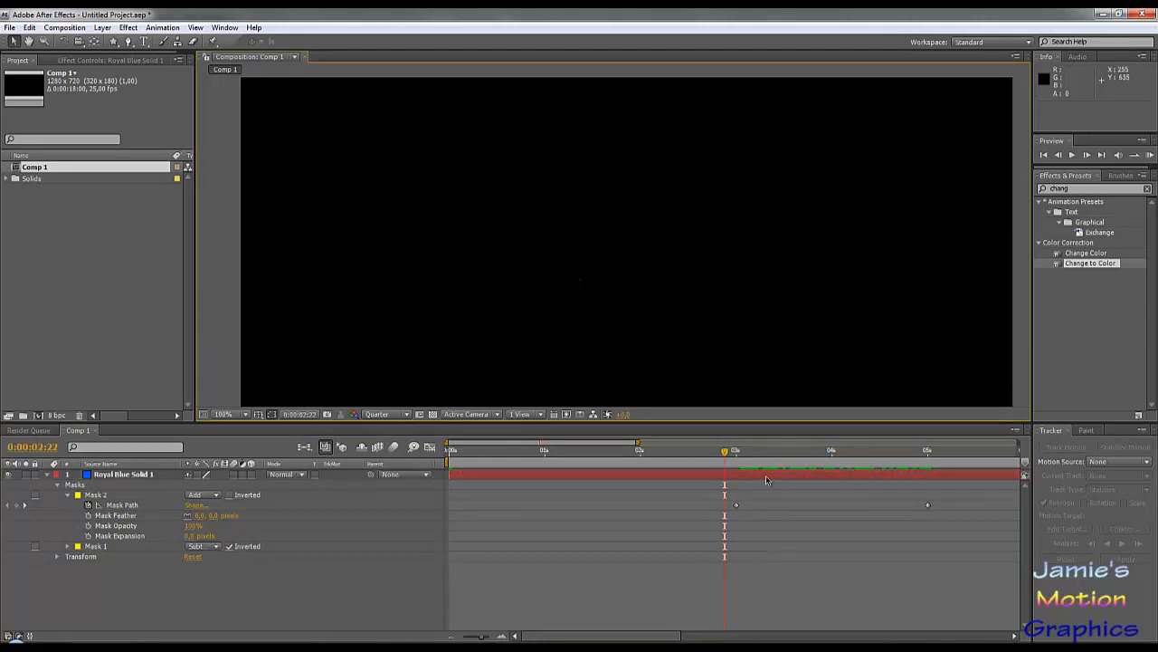
{"action": "left_click_drag", "start_coordinate": [724, 451], "coordinate": [927, 507]}
{"action": "scroll", "coordinate": [690, 315], "scroll_direction": "down", "scroll_amount": 4}
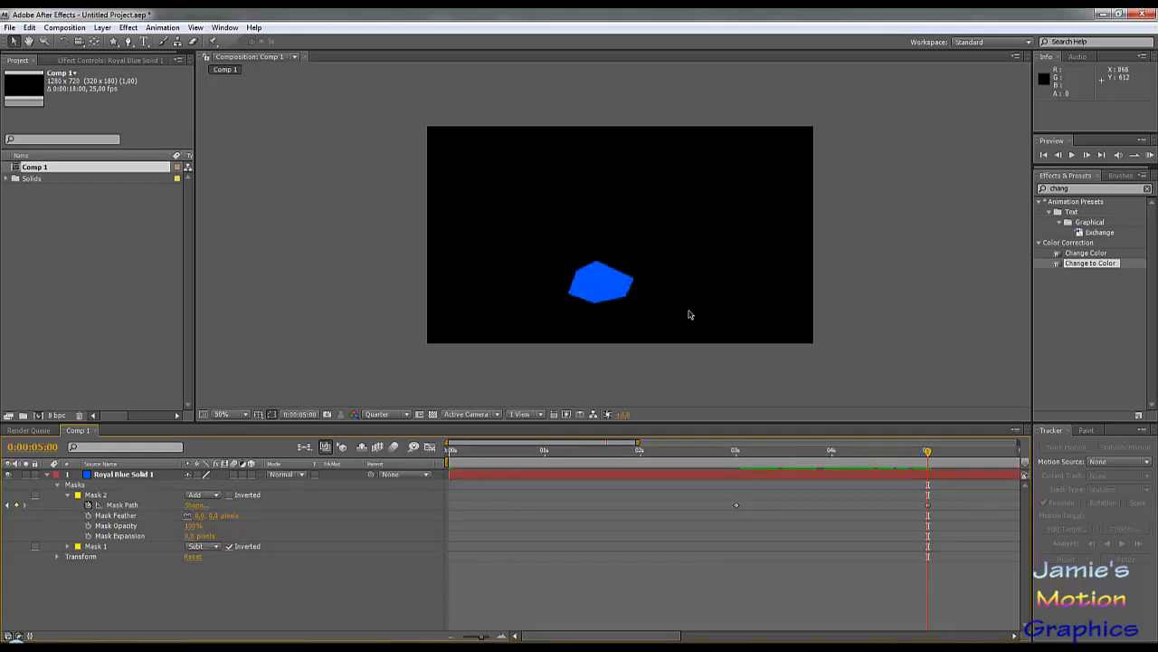
{"action": "scroll", "coordinate": [638, 292], "scroll_direction": "up", "scroll_amount": 4}
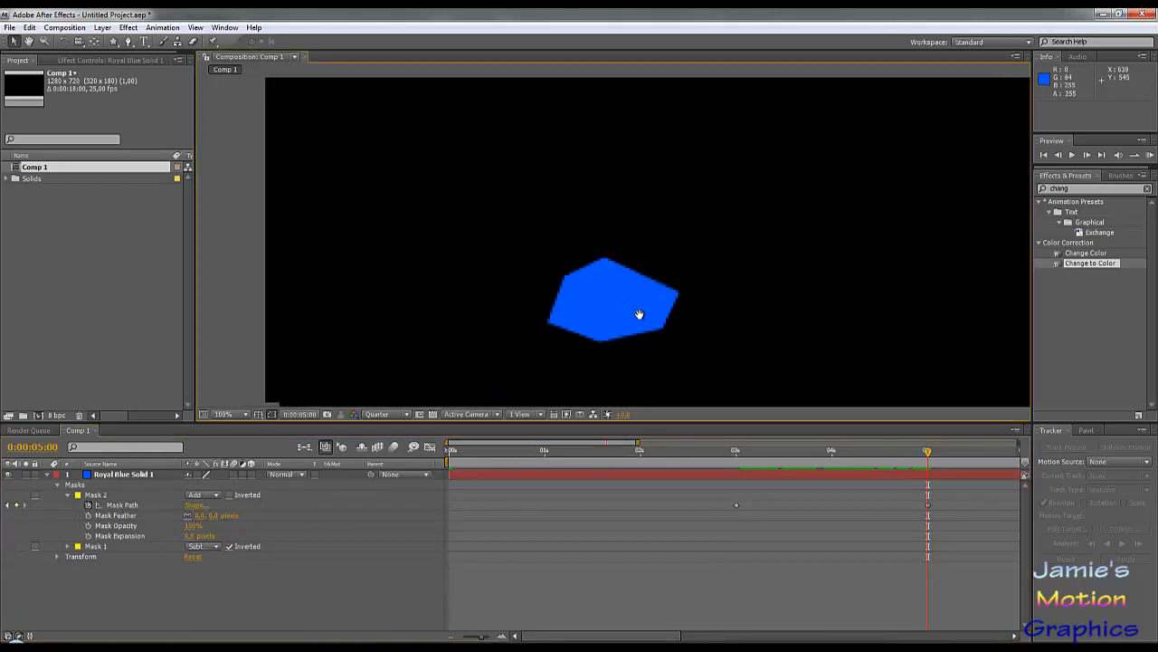
{"action": "scroll", "coordinate": [613, 292], "scroll_direction": "up", "scroll_amount": 1}
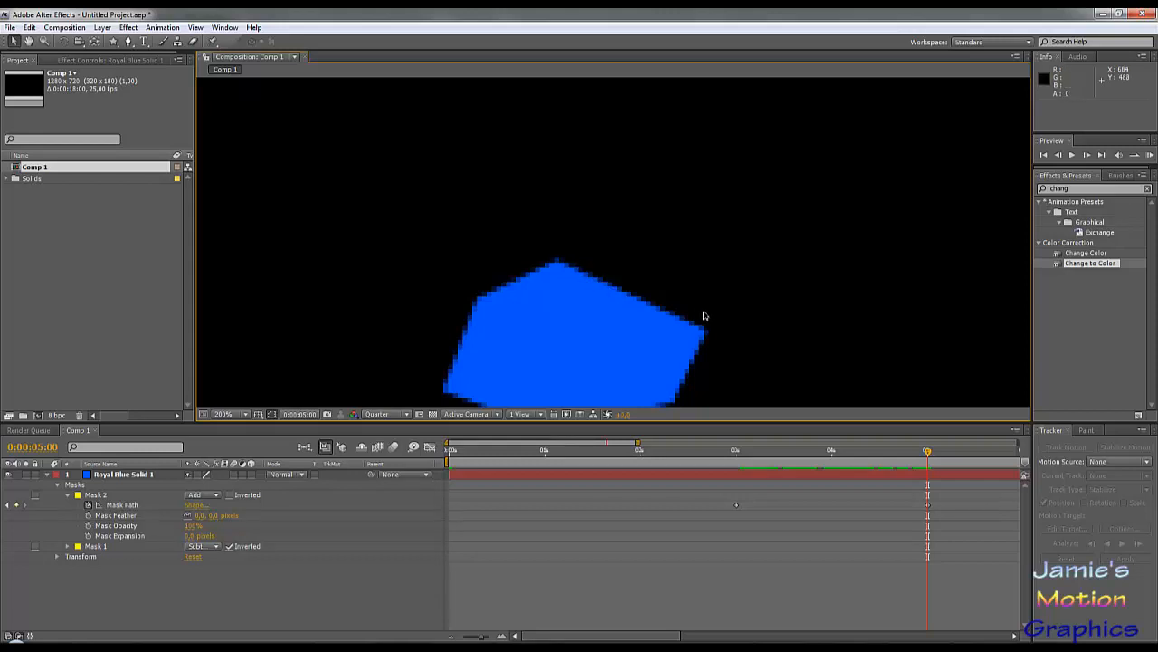
{"action": "scroll", "coordinate": [705, 315], "scroll_direction": "down", "scroll_amount": 1}
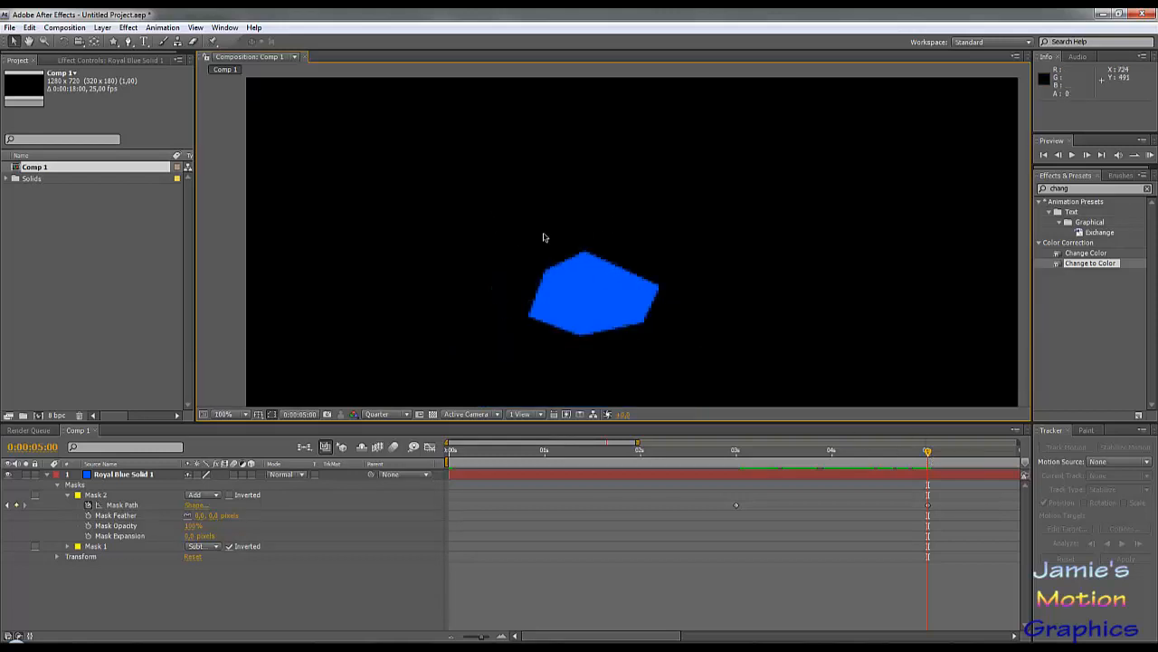
{"action": "left_click_drag", "start_coordinate": [928, 453], "coordinate": [812, 453]}
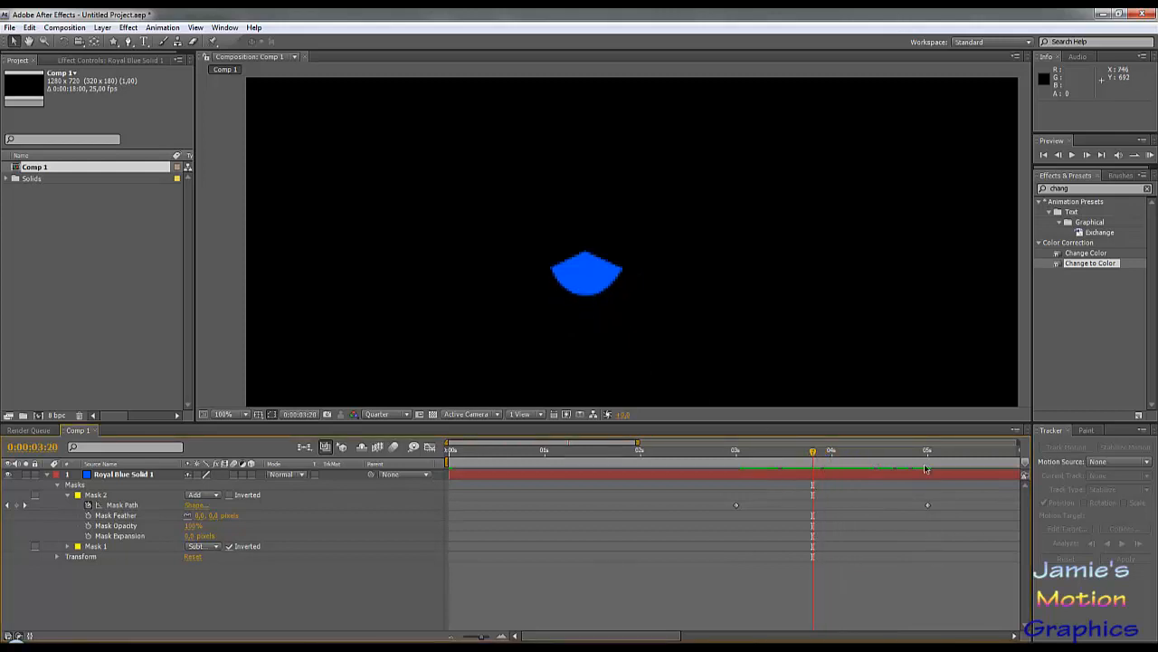
Set the Mask Feather of Mask 2 to 15 pixels and check the soft edge at 0:00:04:02.
{"action": "left_click", "coordinate": [119, 515]}
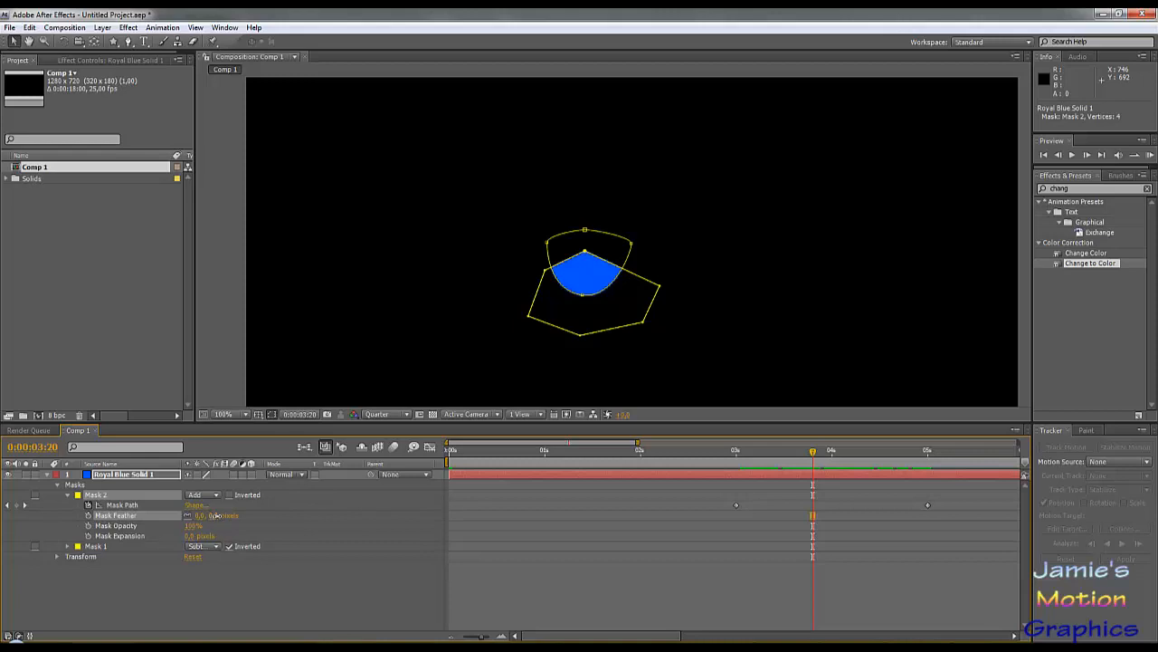
{"action": "left_click_drag", "start_coordinate": [214, 518], "coordinate": [224, 516]}
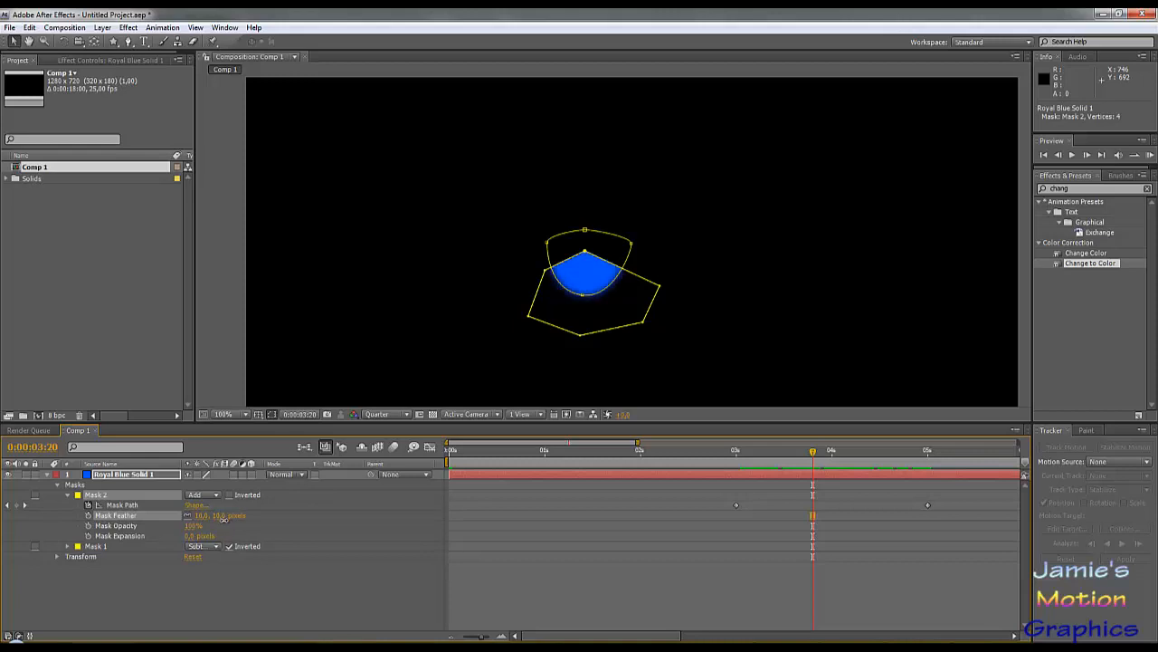
{"action": "left_click", "coordinate": [221, 516]}
{"action": "type", "text": "15"}
{"action": "key", "text": "Return"}
{"action": "left_click_drag", "start_coordinate": [812, 457], "coordinate": [839, 499]}
{"action": "left_click", "coordinate": [230, 297]}
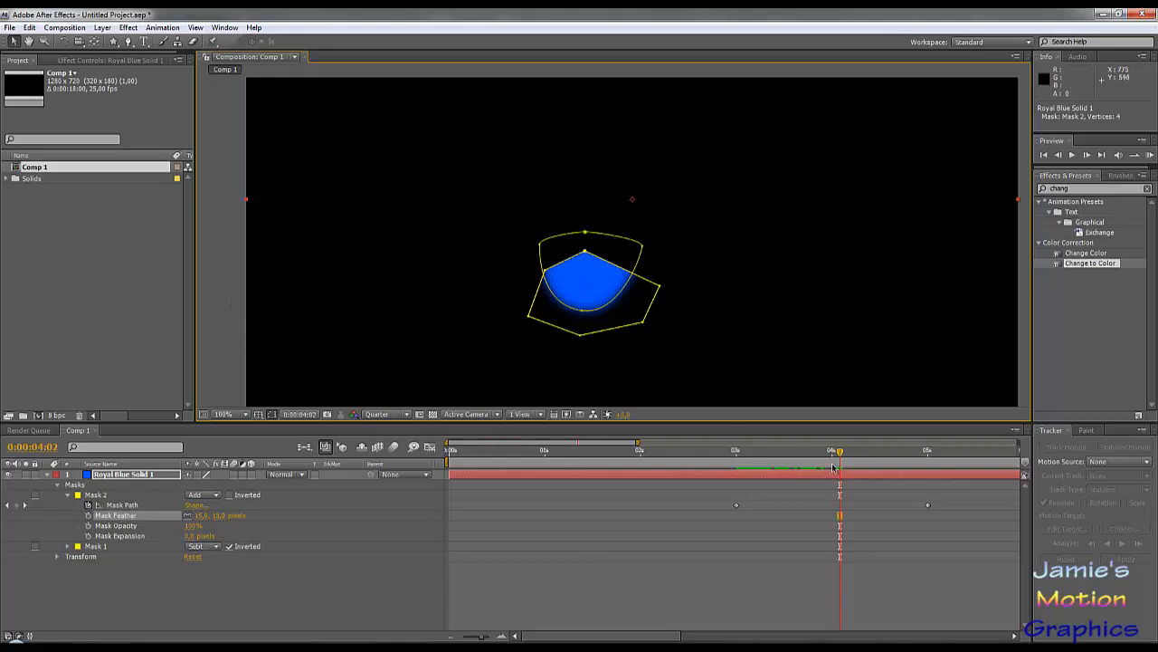
At 0:00:05:00, adjust the curve handle of Mask 2's lowest point to give the feathered edge more room around the polygon.
{"action": "left_click_drag", "start_coordinate": [841, 455], "coordinate": [928, 462]}
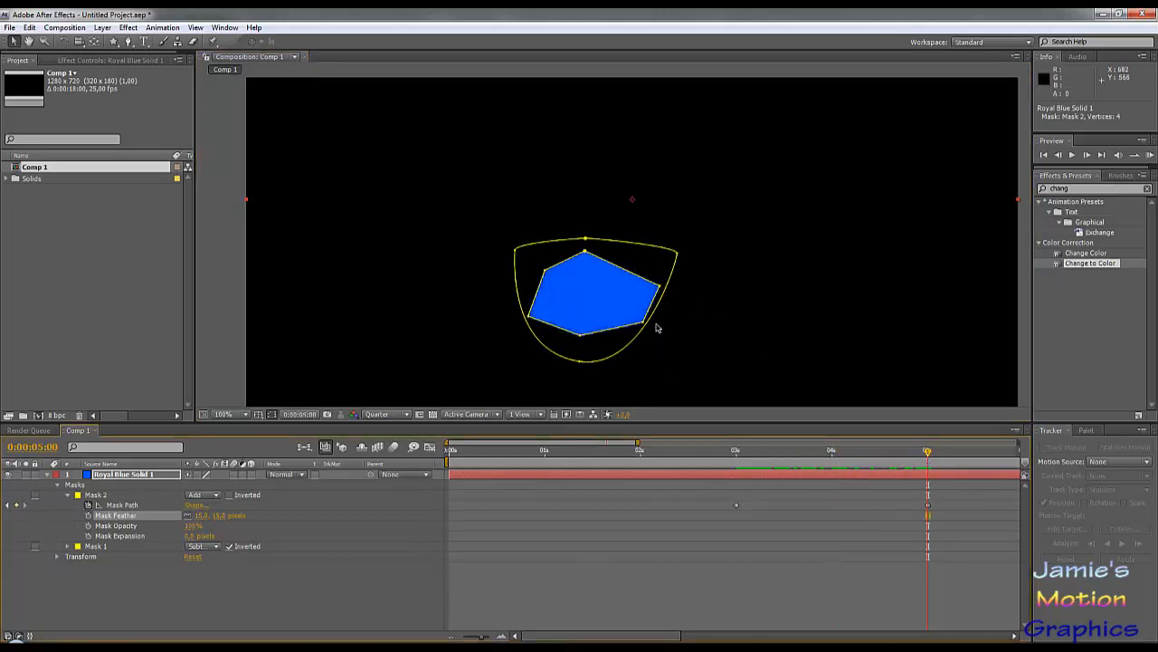
{"action": "scroll", "coordinate": [642, 324], "scroll_direction": "up", "scroll_amount": 4}
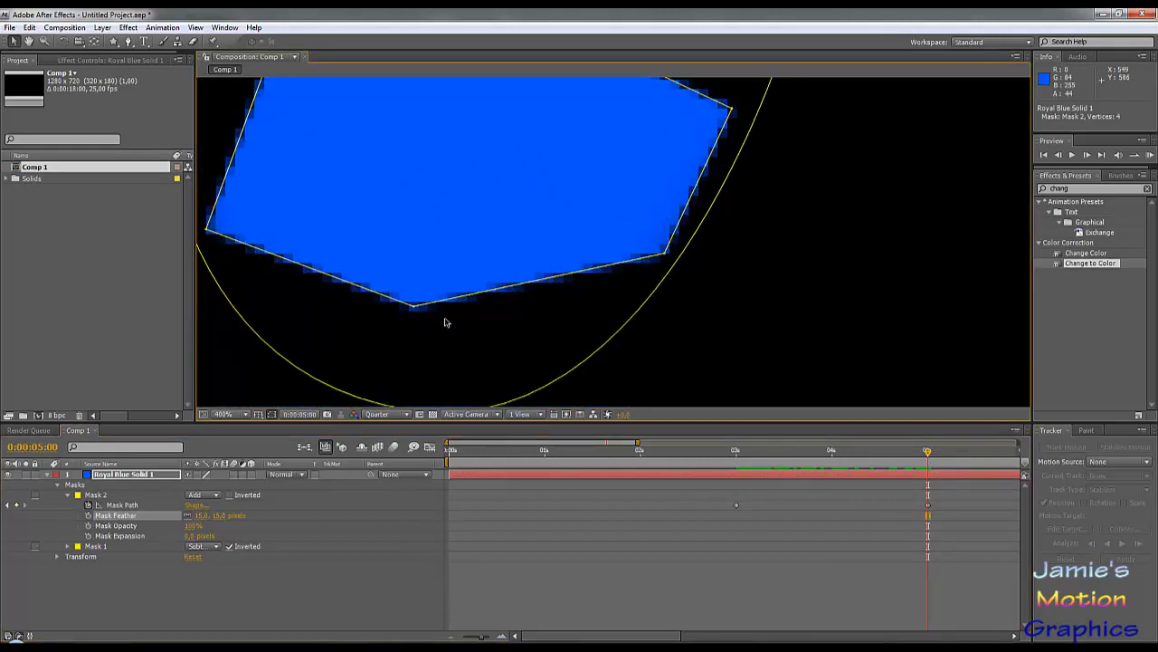
{"action": "scroll", "coordinate": [557, 317], "scroll_direction": "down", "scroll_amount": 2}
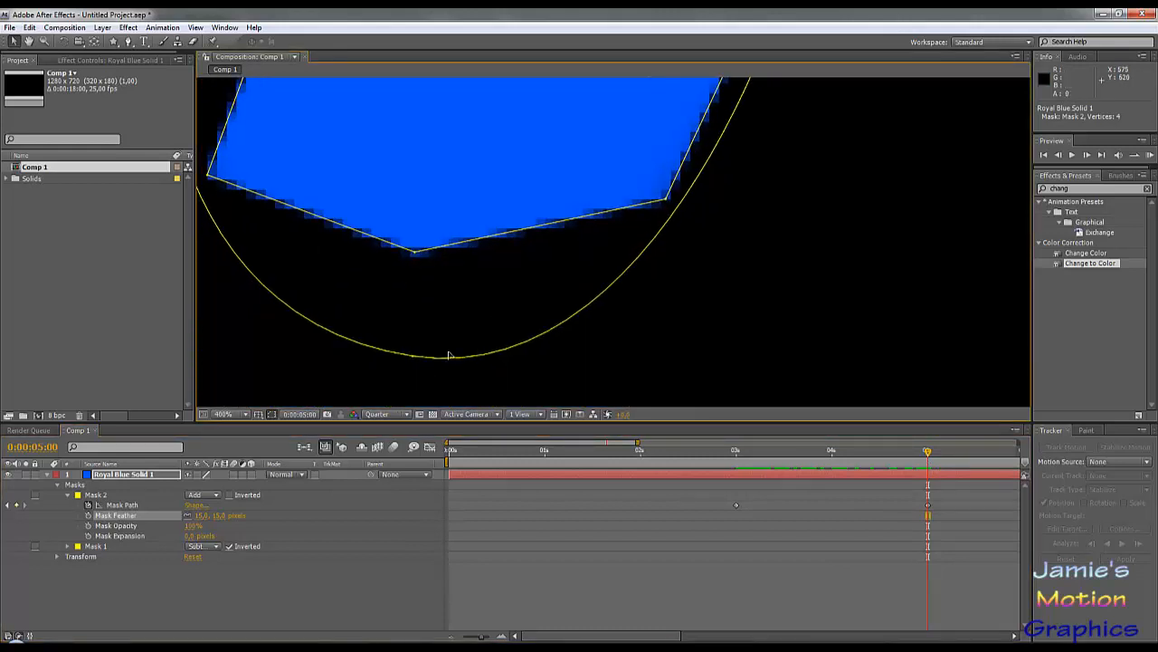
{"action": "left_click", "coordinate": [414, 357]}
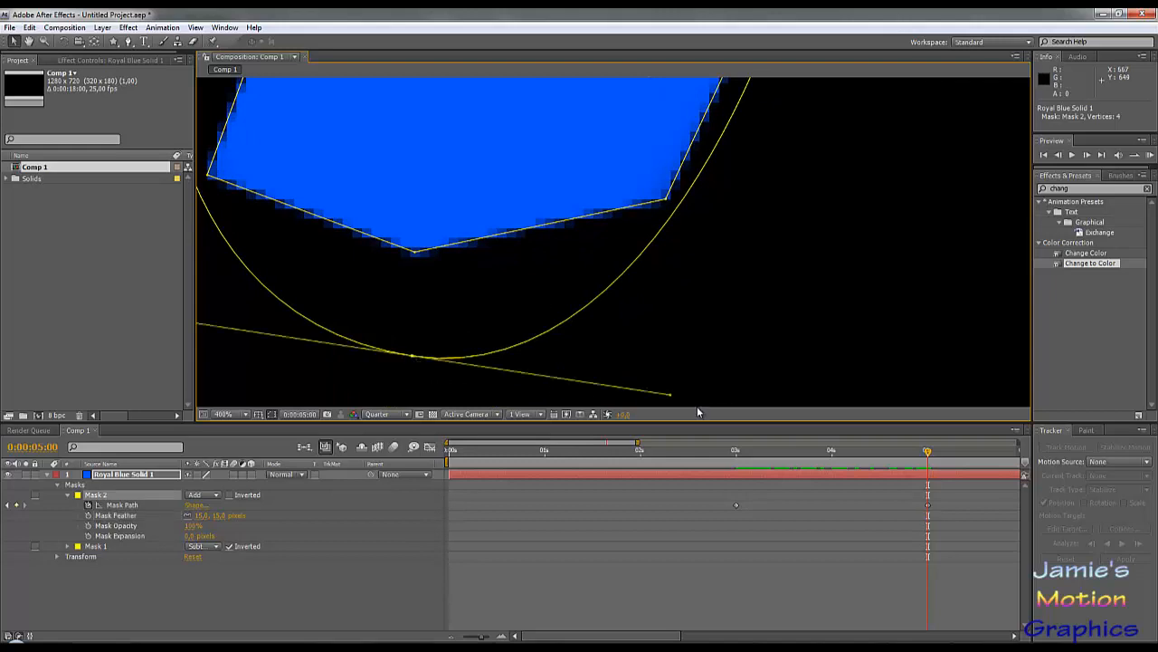
{"action": "left_click_drag", "start_coordinate": [671, 396], "coordinate": [691, 385]}
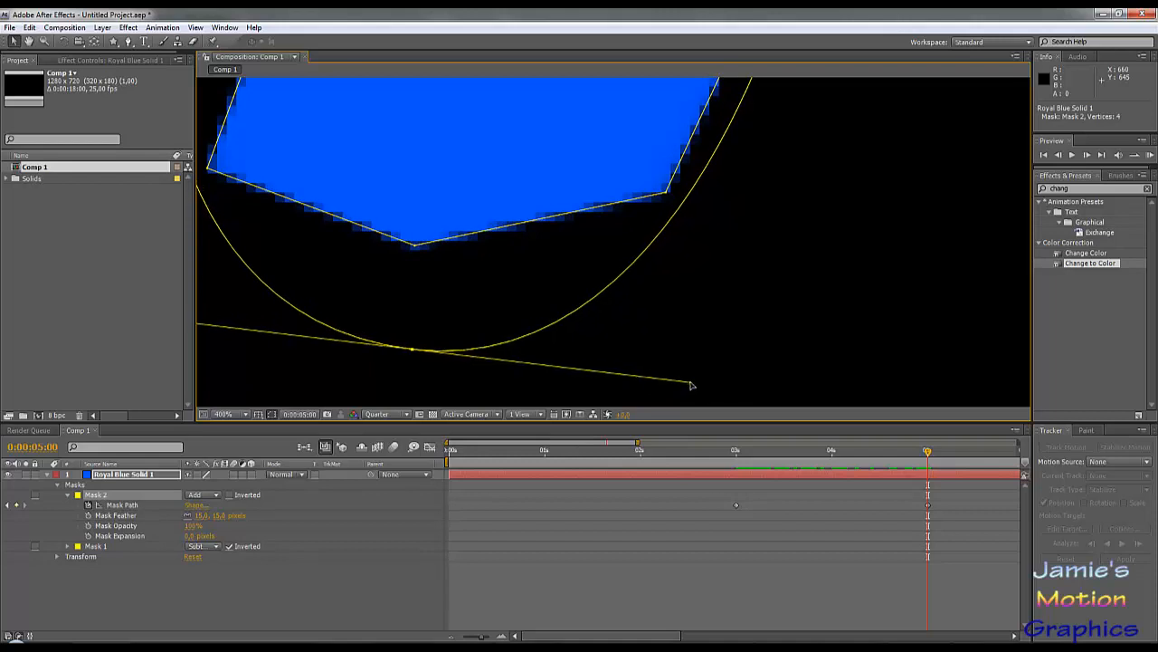
{"action": "scroll", "coordinate": [549, 313], "scroll_direction": "down", "scroll_amount": 3}
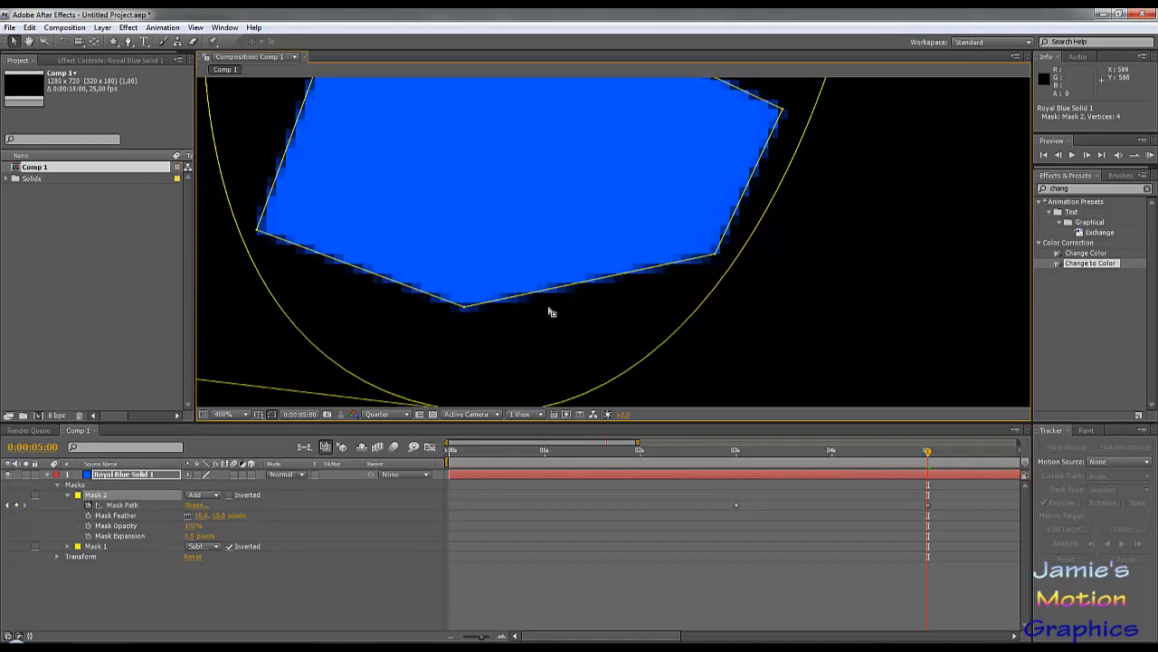
{"action": "left_click_drag", "start_coordinate": [567, 366], "coordinate": [568, 372]}
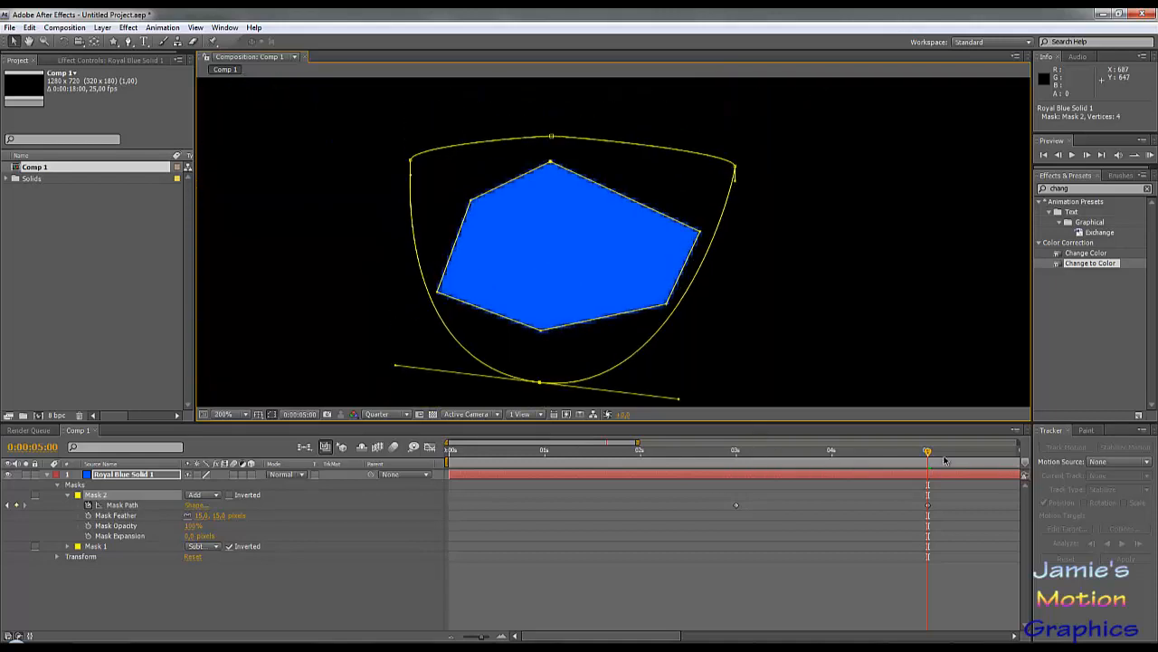
Play back the feathered mask animation from just after 0:00:03:00 and stop before the second keyframe.
{"action": "left_click_drag", "start_coordinate": [926, 453], "coordinate": [757, 466]}
{"action": "key", "text": "space"}
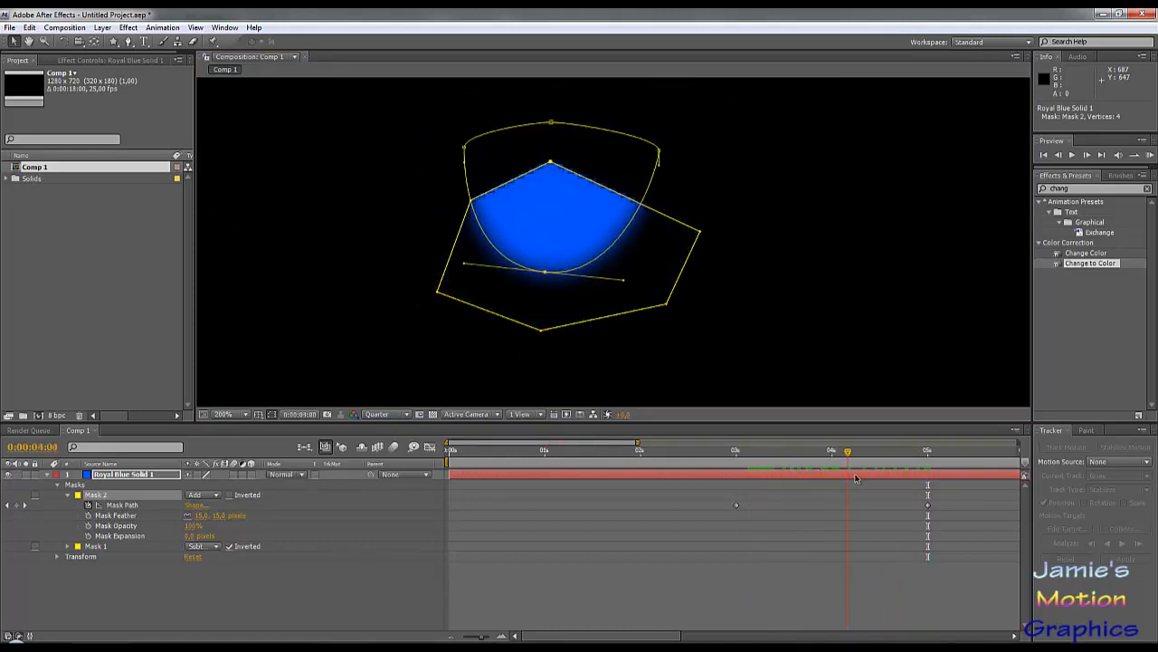
{"action": "left_click", "coordinate": [244, 288]}
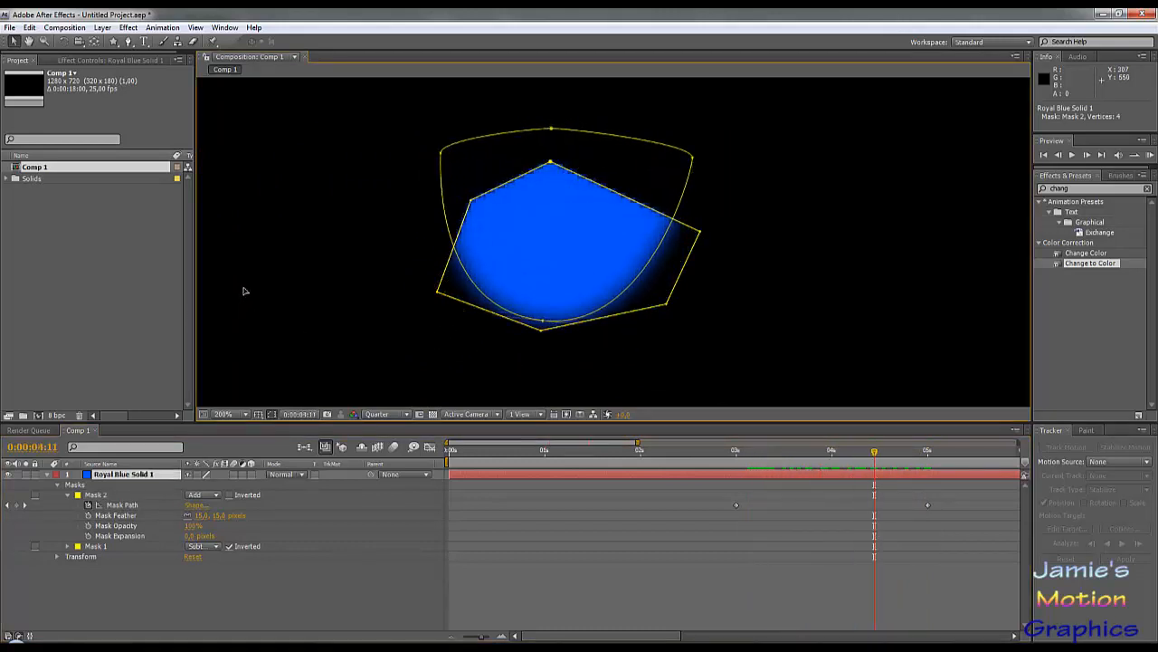
Open the blue solid in its own Layer viewer and show layer names instead of source names in the timeline.
{"action": "double_click", "coordinate": [292, 276]}
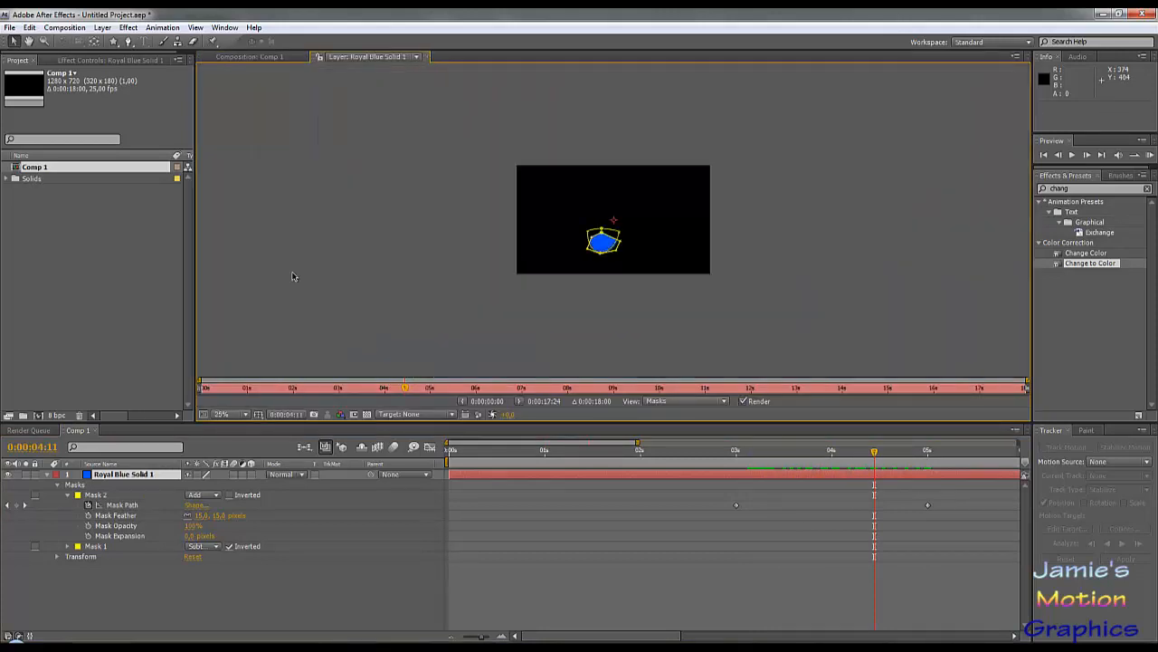
{"action": "key", "text": "period"}
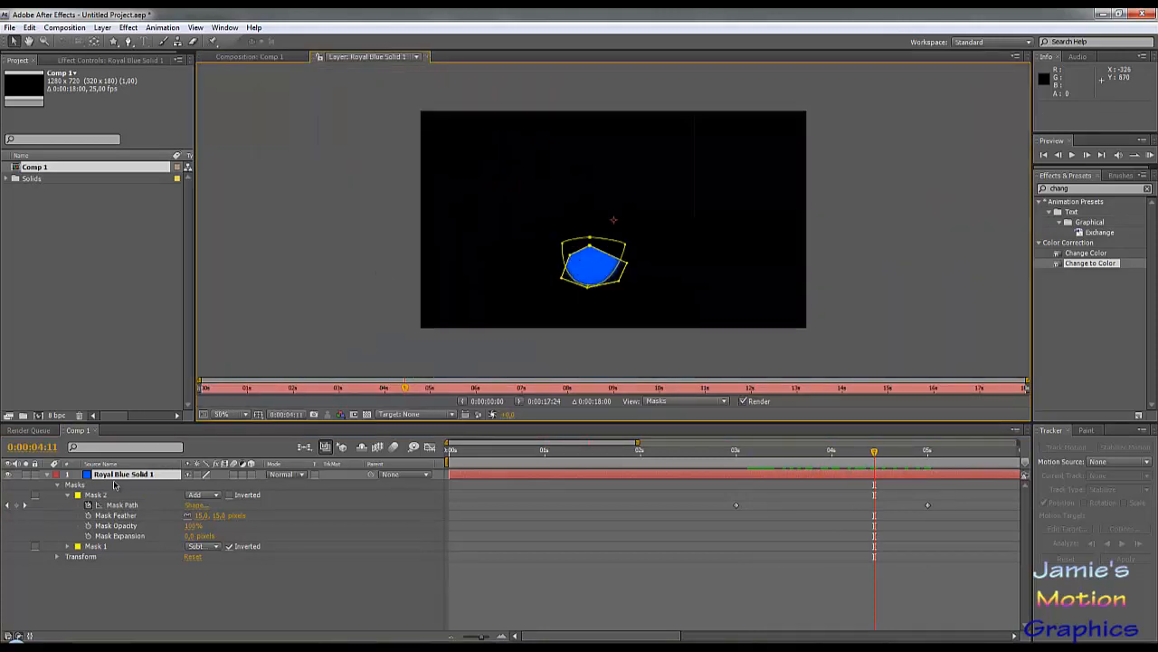
{"action": "left_click", "coordinate": [104, 546]}
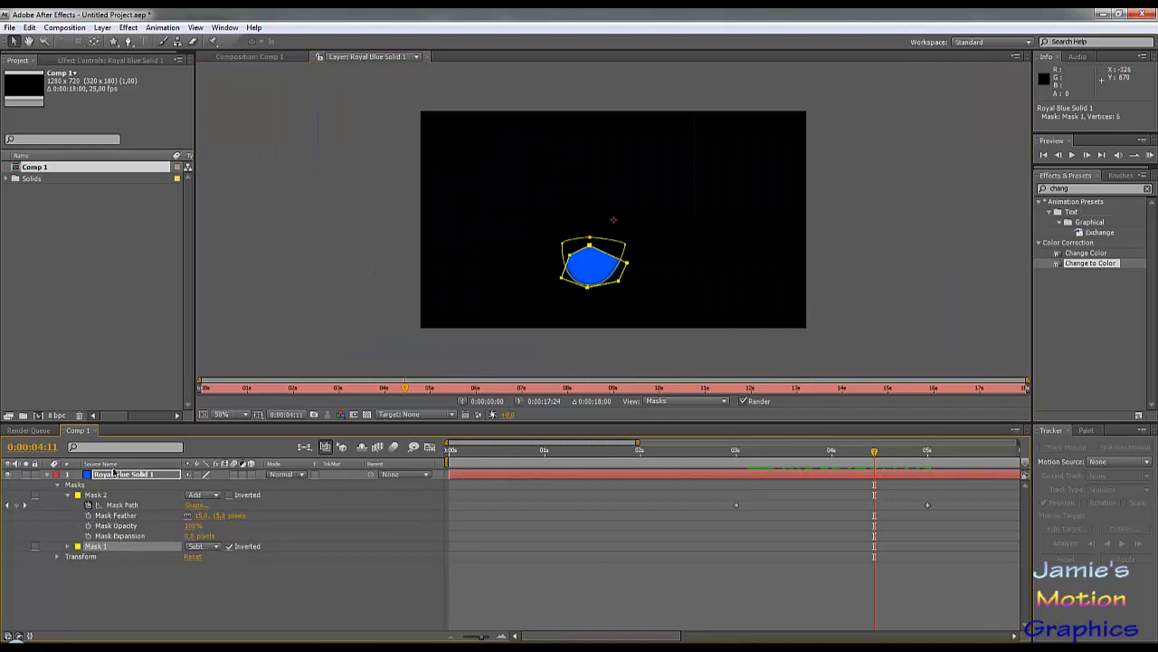
{"action": "left_click", "coordinate": [303, 337]}
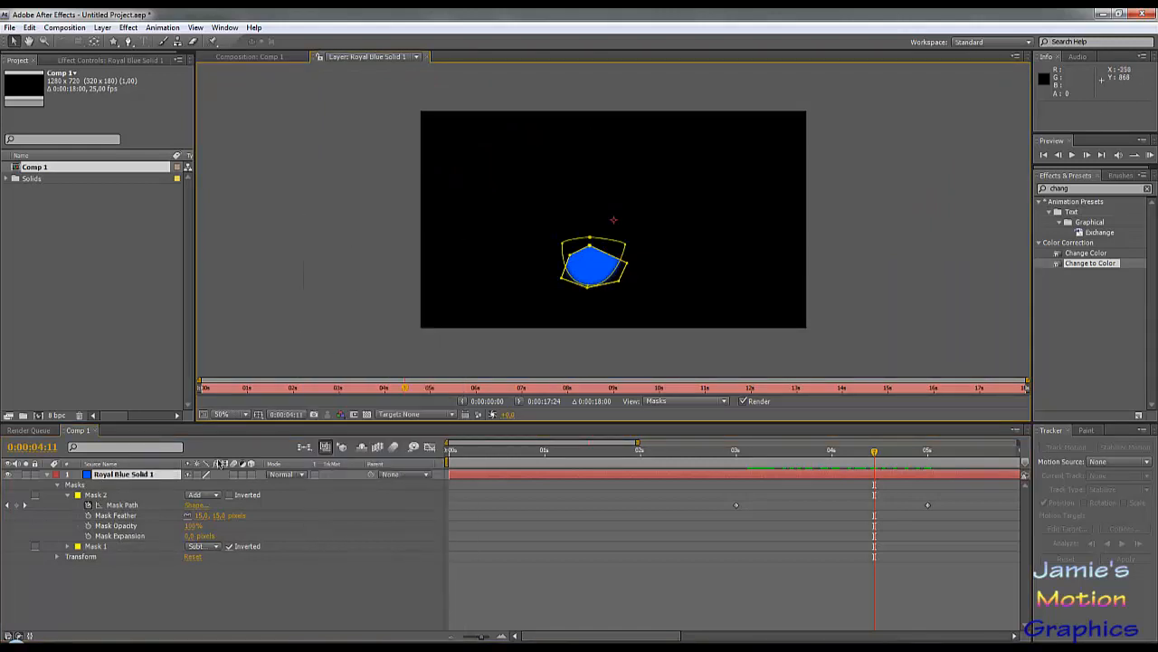
{"action": "left_click", "coordinate": [104, 463]}
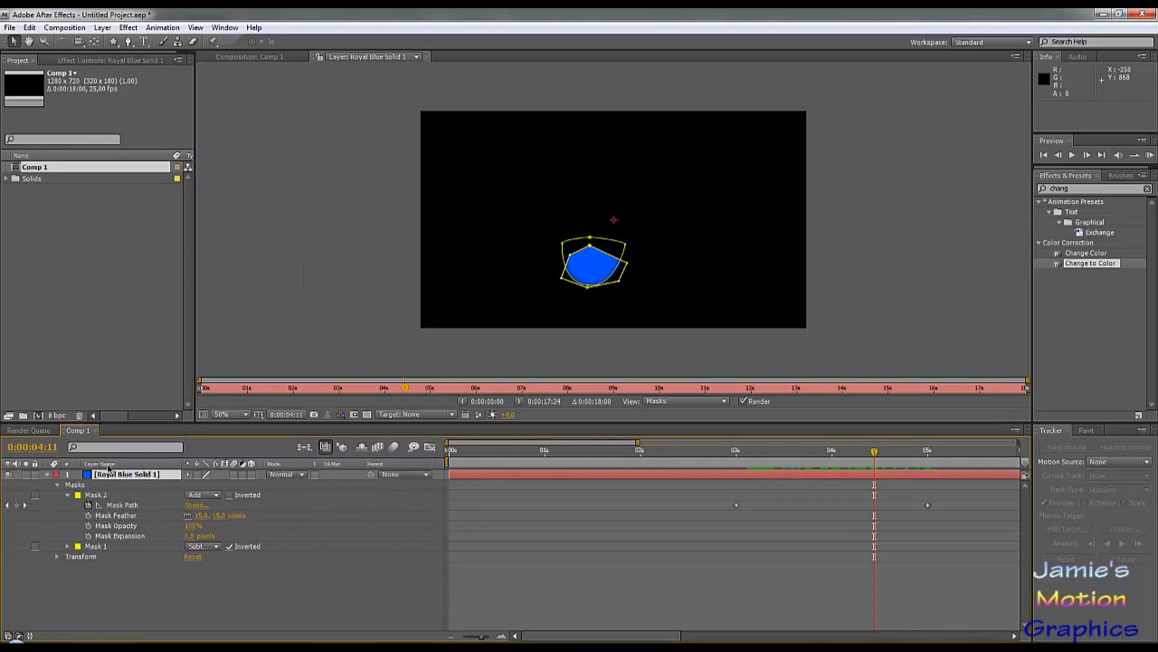
Show source names in the timeline again, move to 0:00:03:12, and close the solid's Layer viewer to return to the composition.
{"action": "left_click", "coordinate": [101, 463]}
{"action": "left_click", "coordinate": [104, 498]}
{"action": "left_click", "coordinate": [549, 345]}
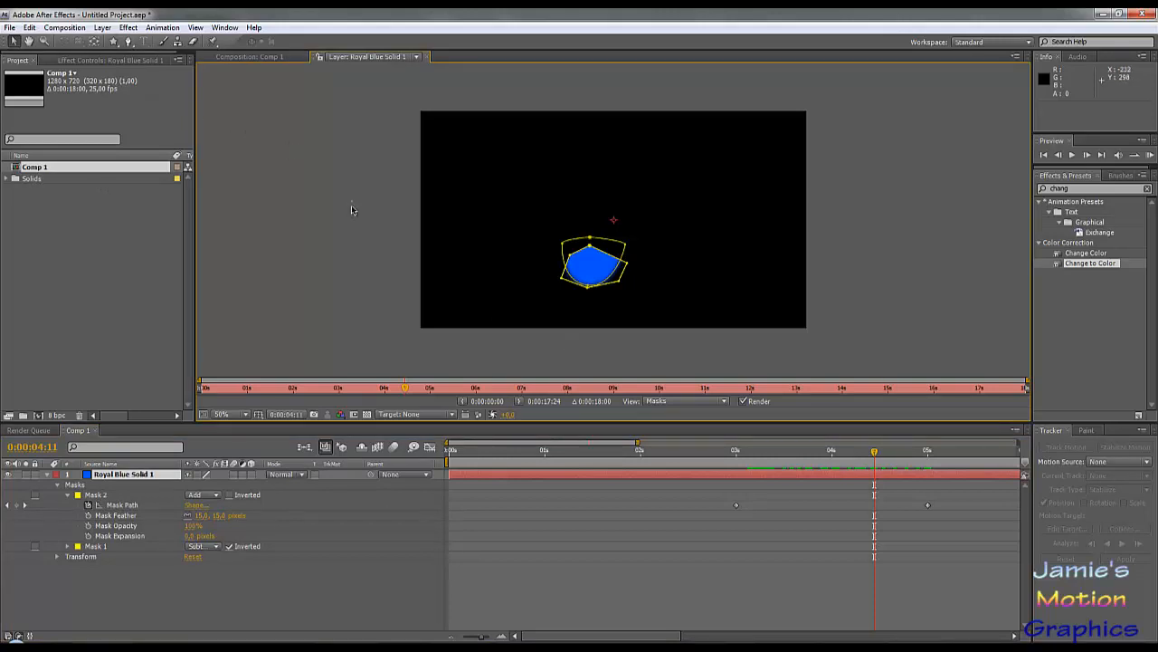
{"action": "left_click_drag", "start_coordinate": [875, 453], "coordinate": [783, 453]}
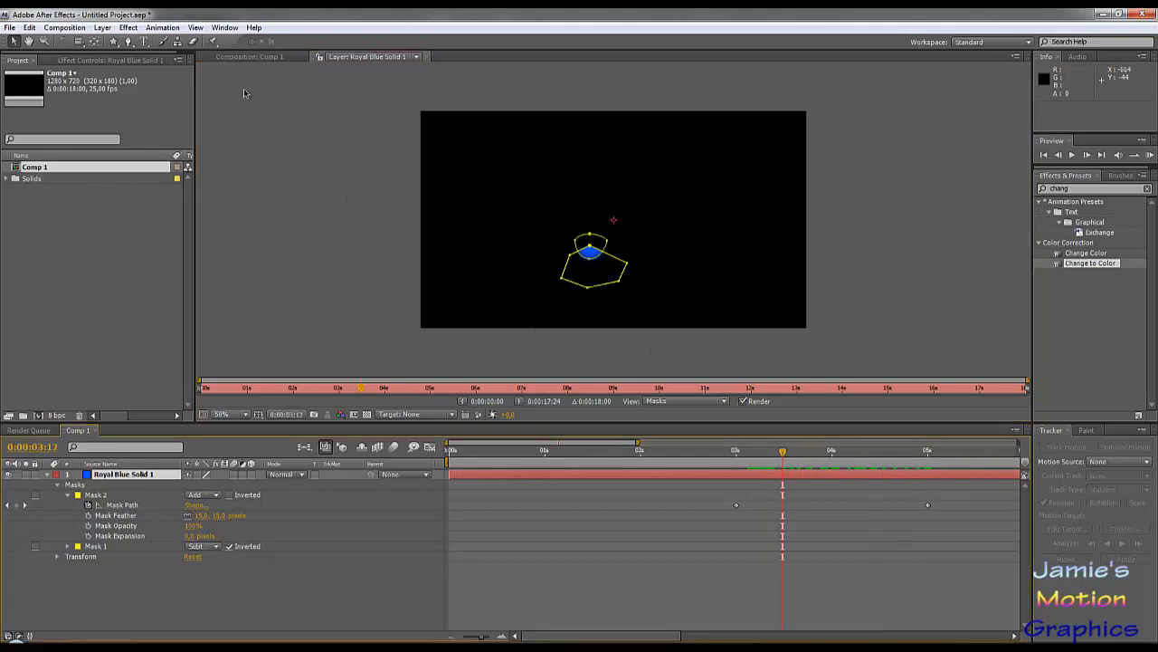
{"action": "left_click", "coordinate": [426, 57]}
{"action": "scroll", "coordinate": [344, 162], "scroll_direction": "down", "scroll_amount": 2}
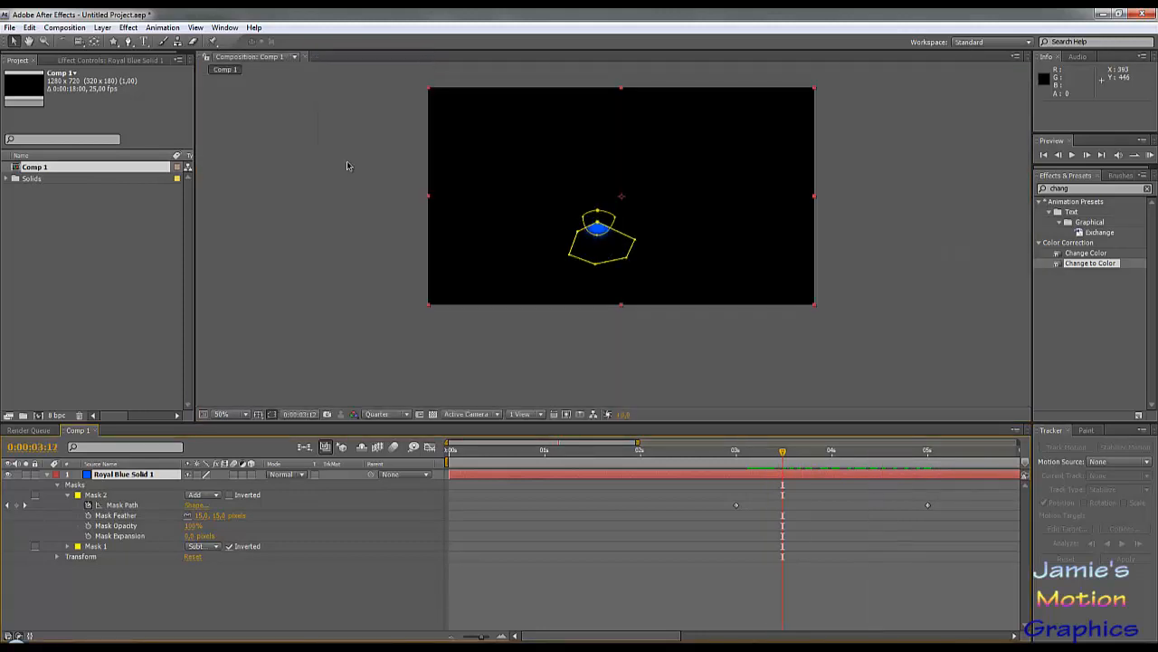
Deselect the solid and scrub between the two Mask Path keyframes to inspect the feathered edge filling the polygon close up.
{"action": "left_click", "coordinate": [502, 222]}
{"action": "left_click", "coordinate": [363, 227]}
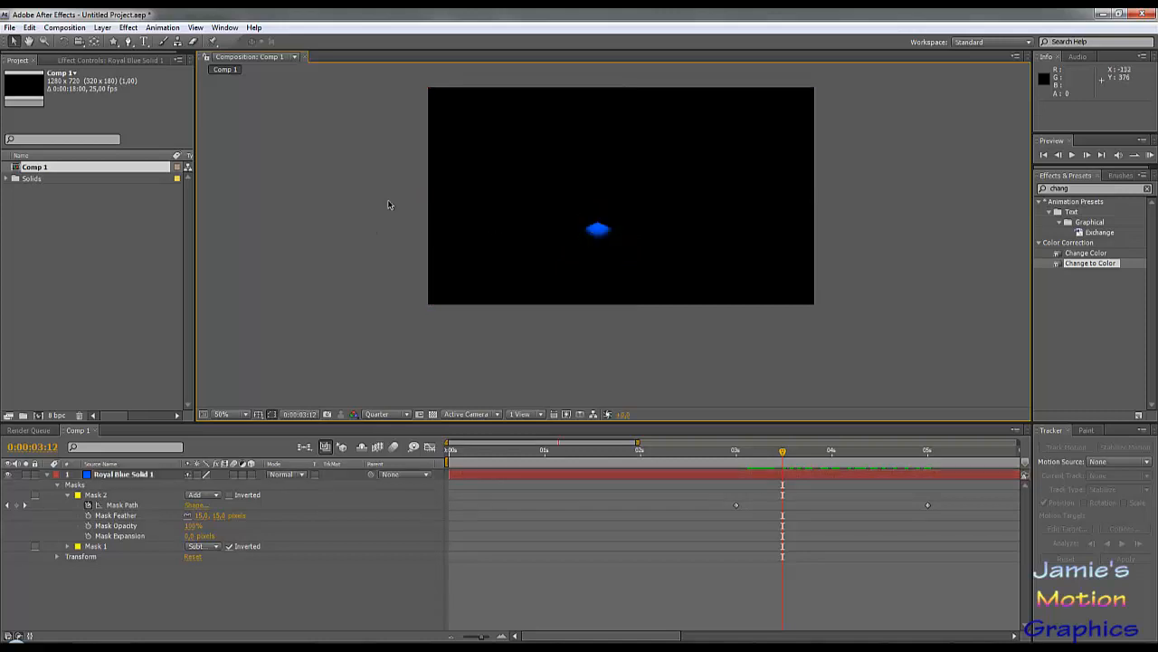
{"action": "scroll", "coordinate": [589, 265], "scroll_direction": "up", "scroll_amount": 4}
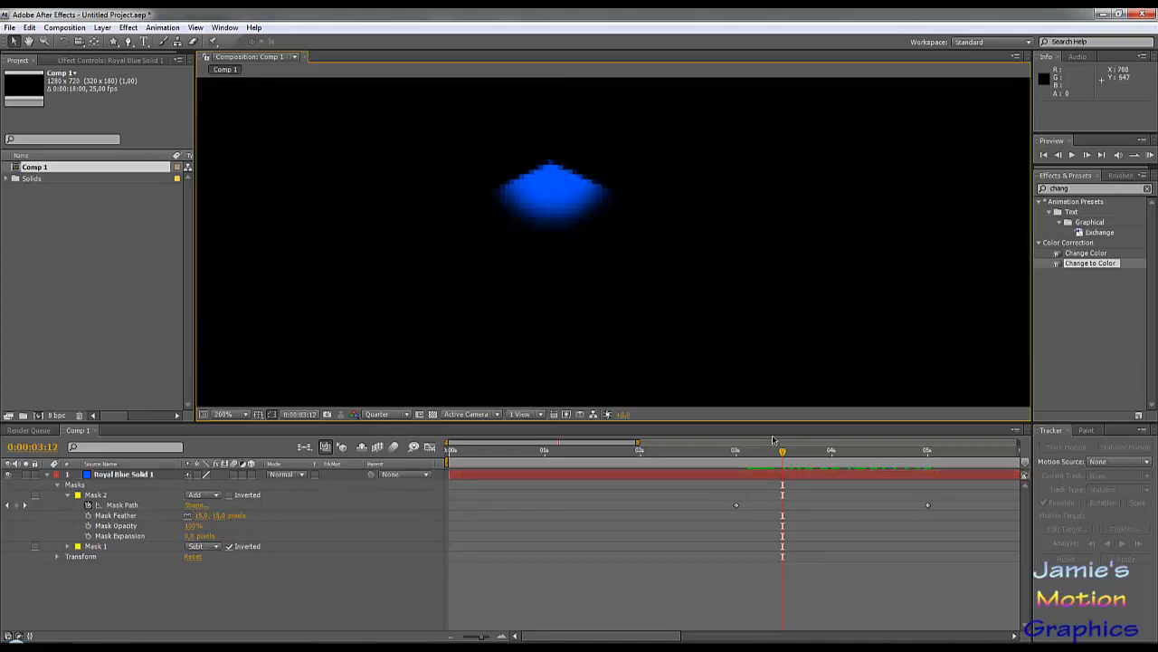
{"action": "left_click_drag", "start_coordinate": [787, 455], "coordinate": [809, 470]}
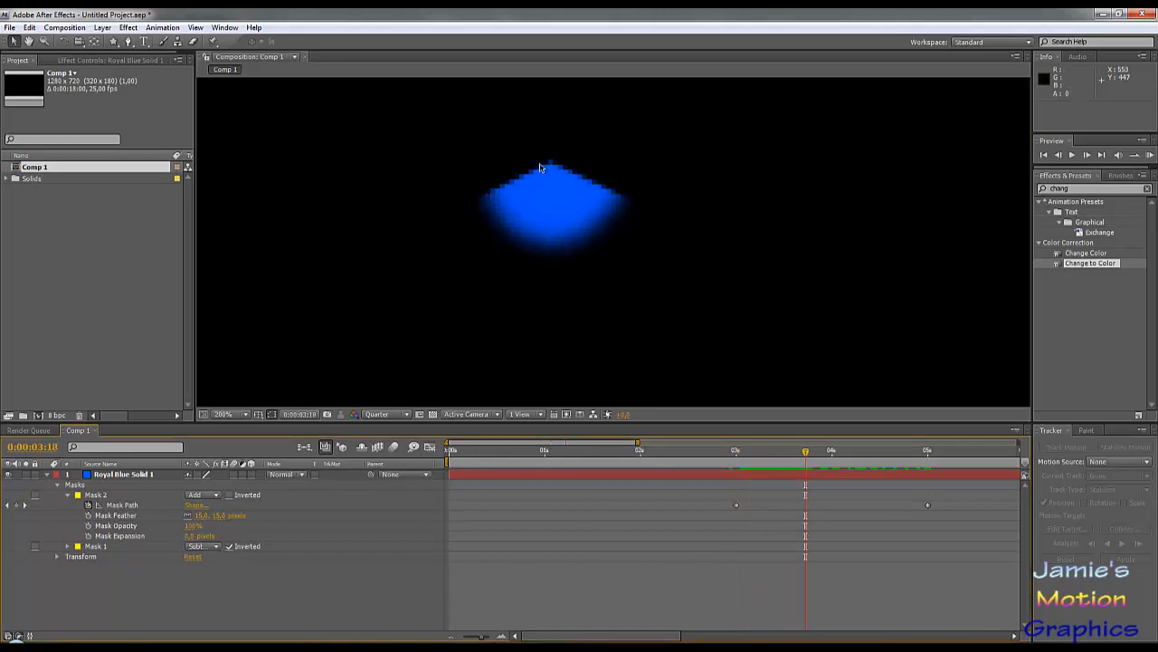
{"action": "left_click_drag", "start_coordinate": [806, 455], "coordinate": [944, 494]}
{"action": "key", "text": "comma"}
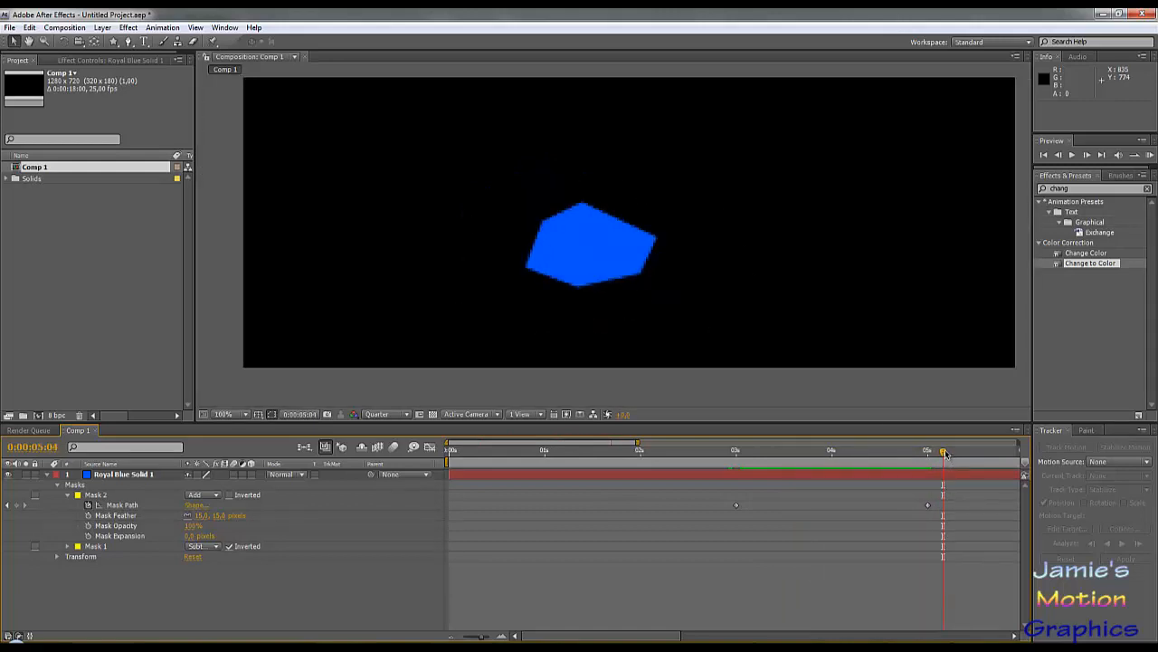
{"action": "left_click_drag", "start_coordinate": [946, 454], "coordinate": [874, 452]}
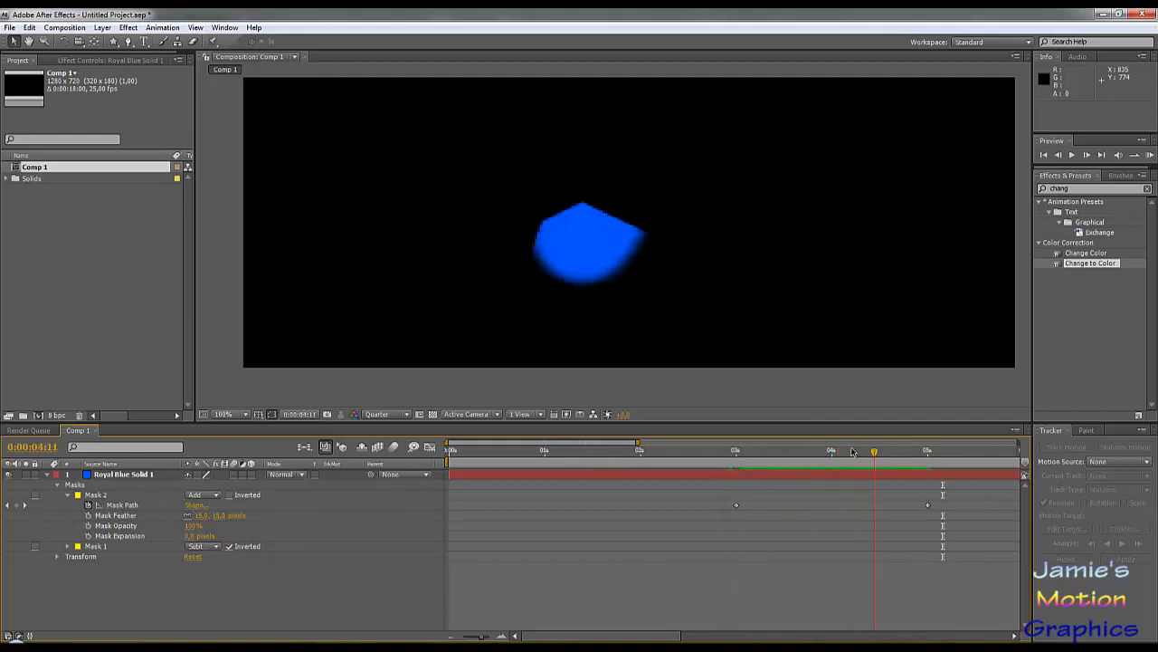
{"action": "scroll", "coordinate": [638, 272], "scroll_direction": "down", "scroll_amount": 1}
{"action": "left_click_drag", "start_coordinate": [622, 291], "coordinate": [613, 365]}
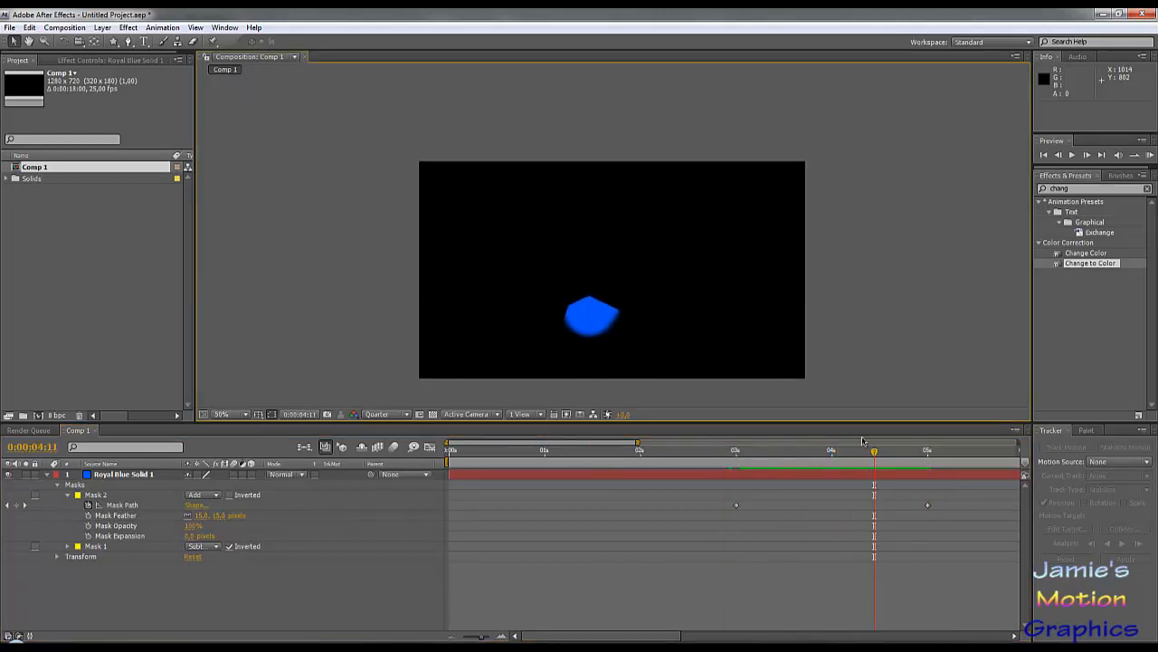
{"action": "left_click_drag", "start_coordinate": [875, 453], "coordinate": [717, 453]}
Collapse the blue solid's mask properties and duplicate the layer.
{"action": "left_click", "coordinate": [116, 476]}
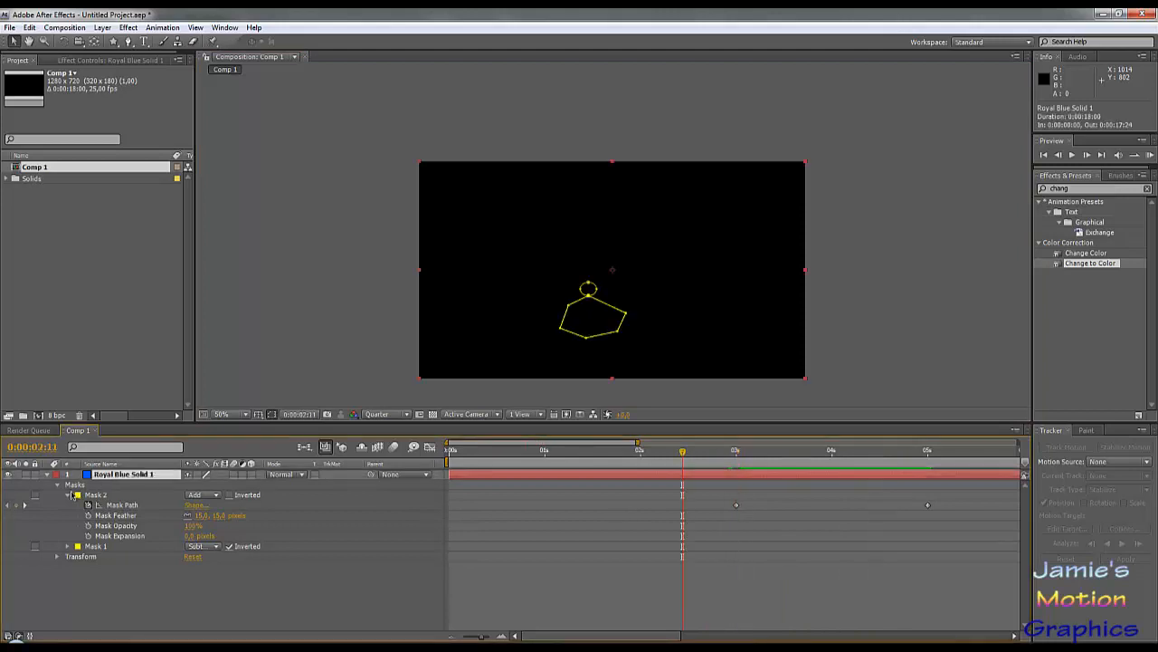
{"action": "left_click", "coordinate": [69, 496]}
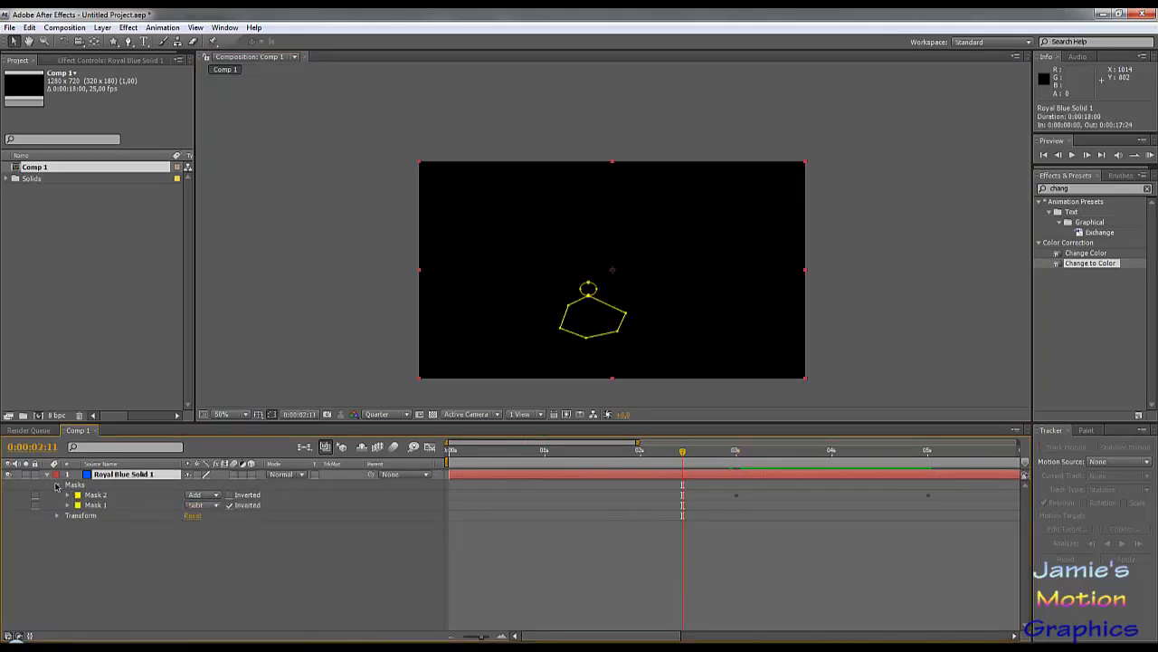
{"action": "left_click", "coordinate": [59, 485]}
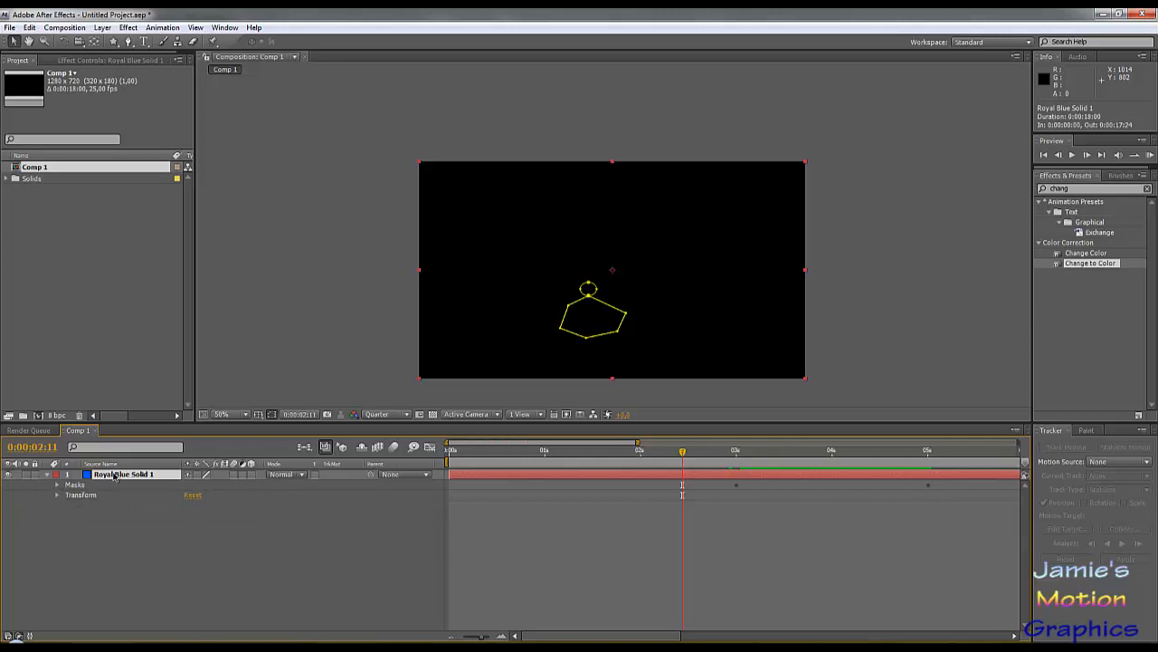
{"action": "left_click", "coordinate": [30, 27]}
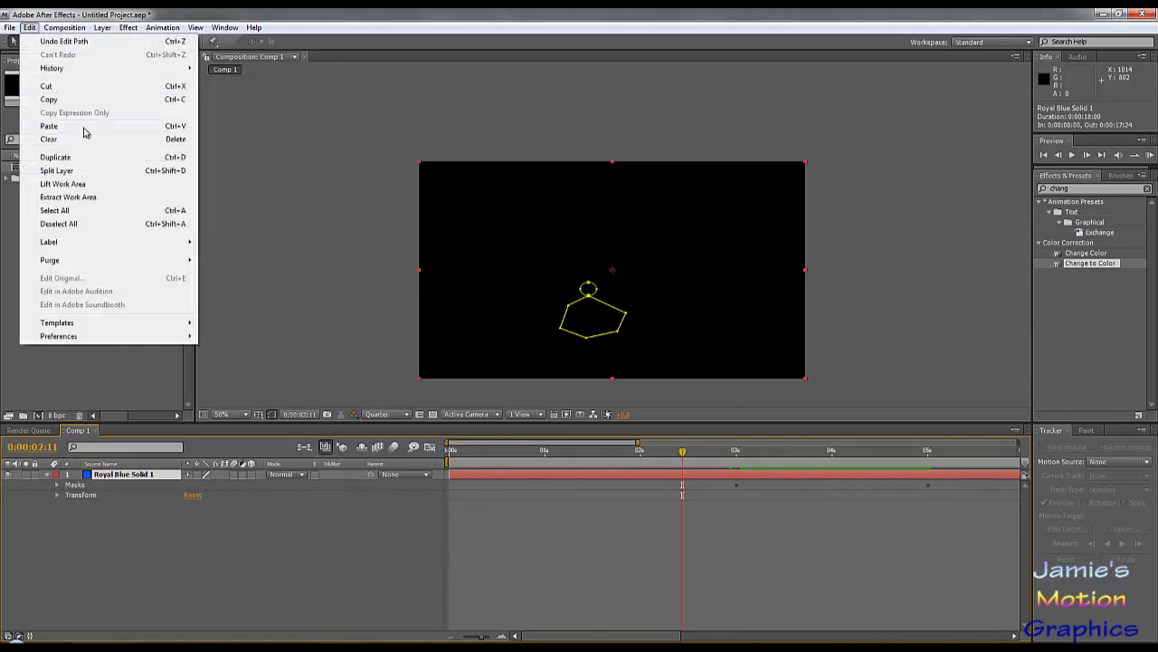
{"action": "left_click", "coordinate": [179, 161]}
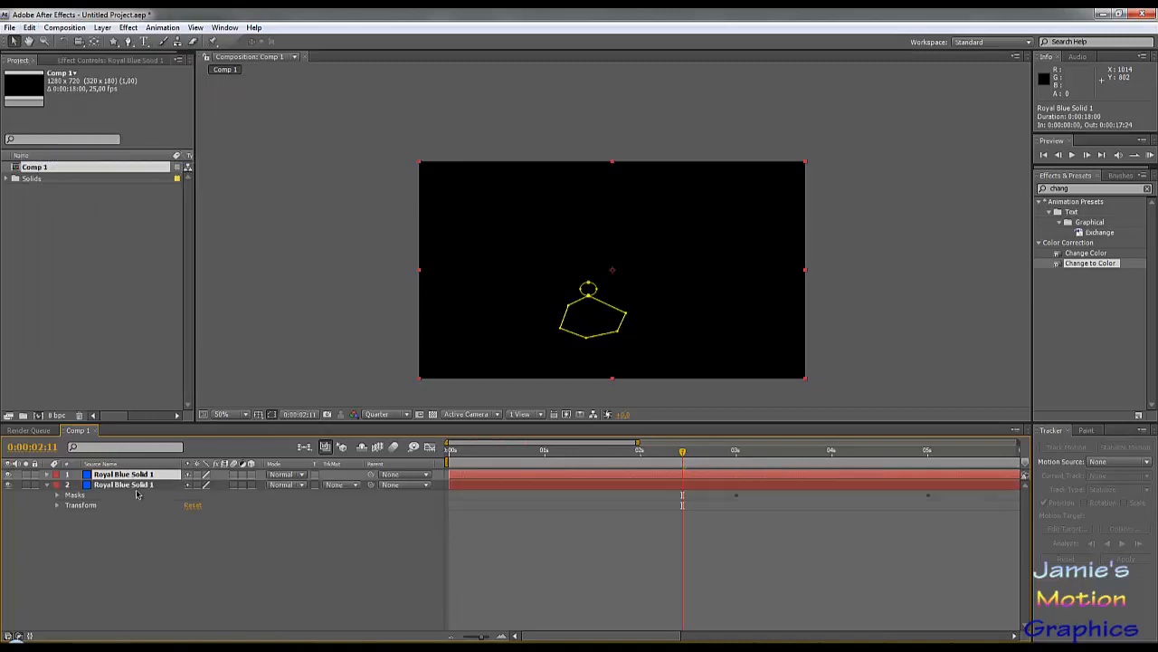
Rename the original solid layer as 1 and its duplicate above it as 2.
{"action": "double_click", "coordinate": [138, 486]}
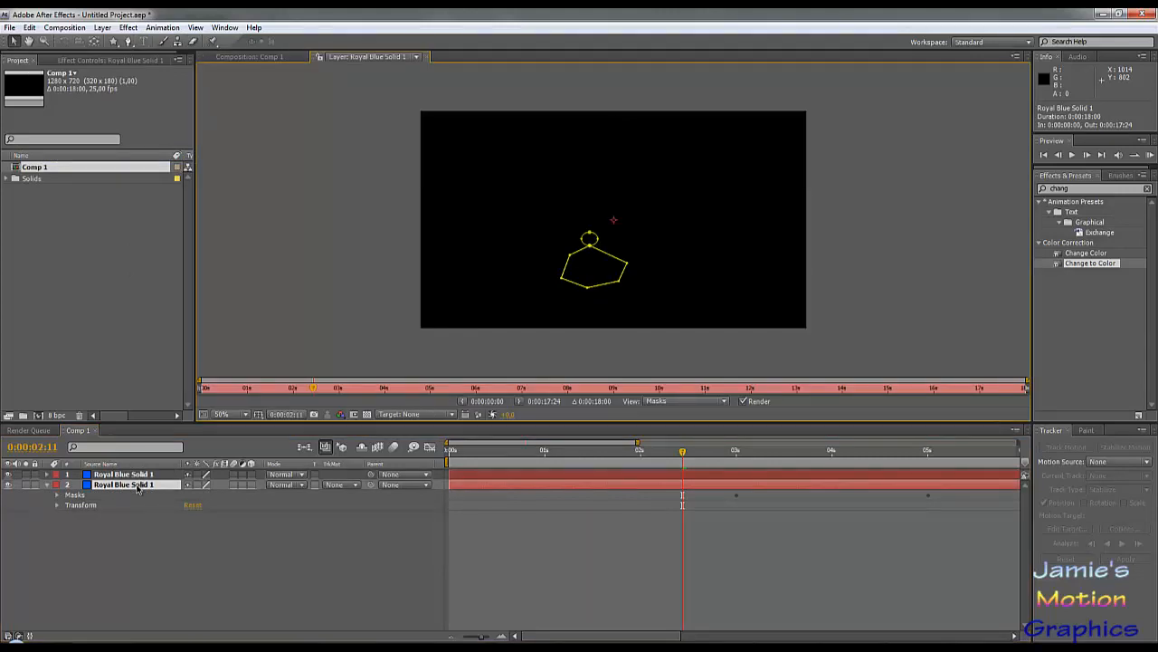
{"action": "right_click", "coordinate": [138, 486]}
{"action": "left_click", "coordinate": [180, 631]}
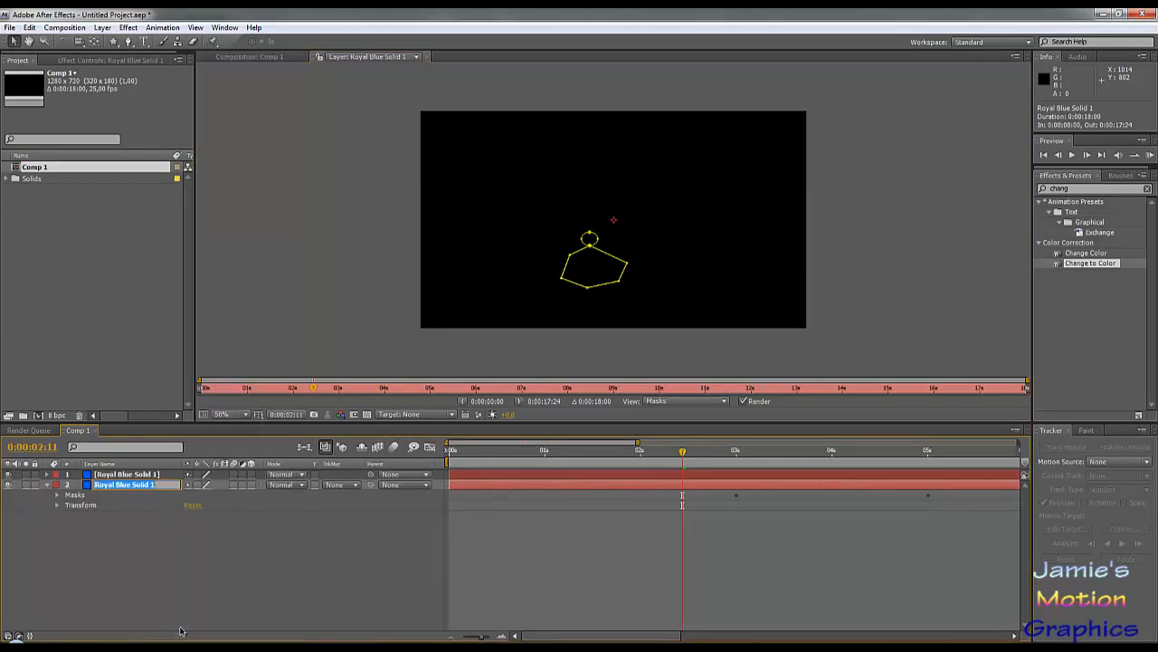
{"action": "type", "text": "1"}
{"action": "right_click", "coordinate": [127, 474]}
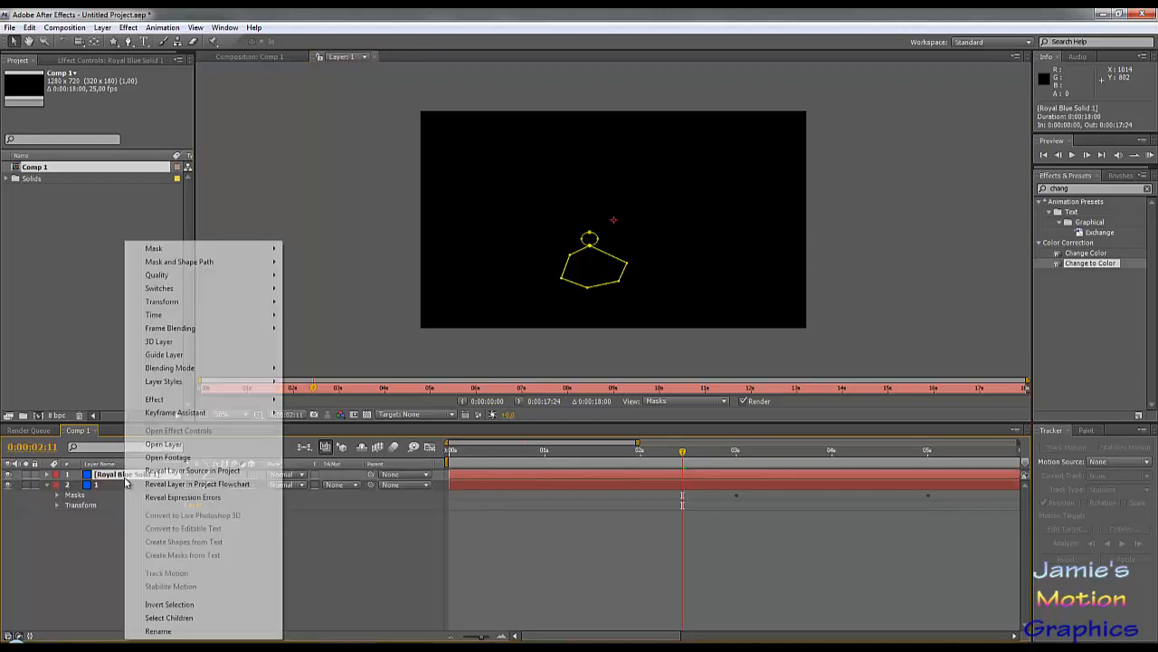
{"action": "left_click", "coordinate": [150, 631]}
{"action": "type", "text": "2"}
{"action": "left_click", "coordinate": [155, 557]}
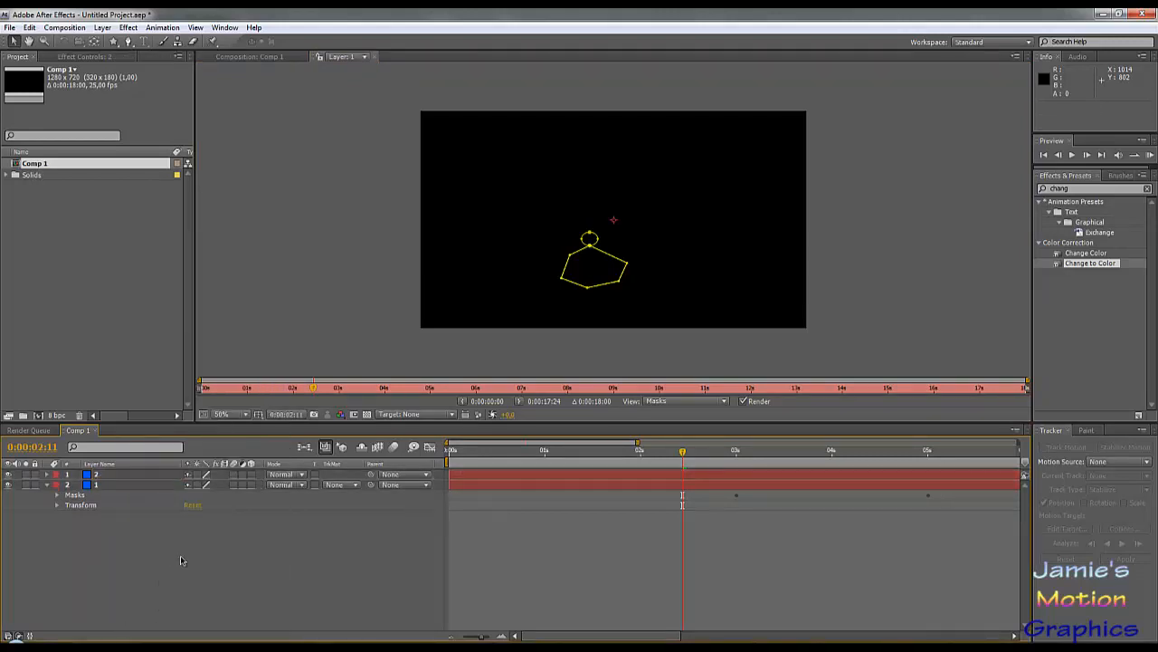
Find the Change to Color effect by searching for "change" and apply it to layer 2.
{"action": "left_click", "coordinate": [124, 476]}
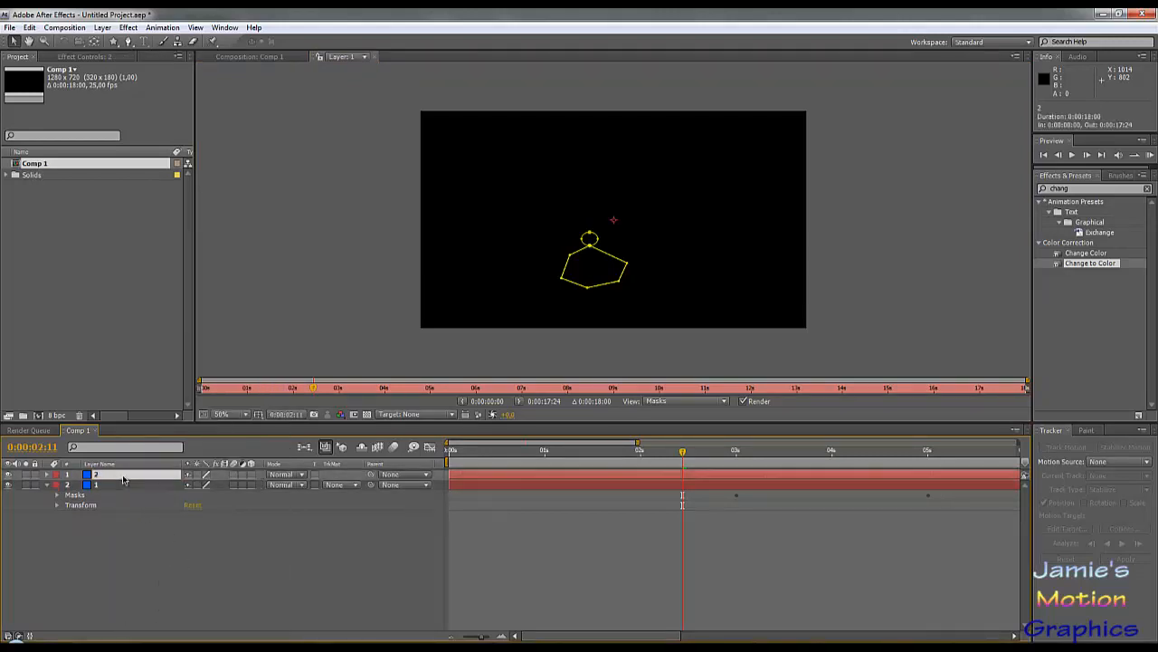
{"action": "left_click", "coordinate": [100, 58]}
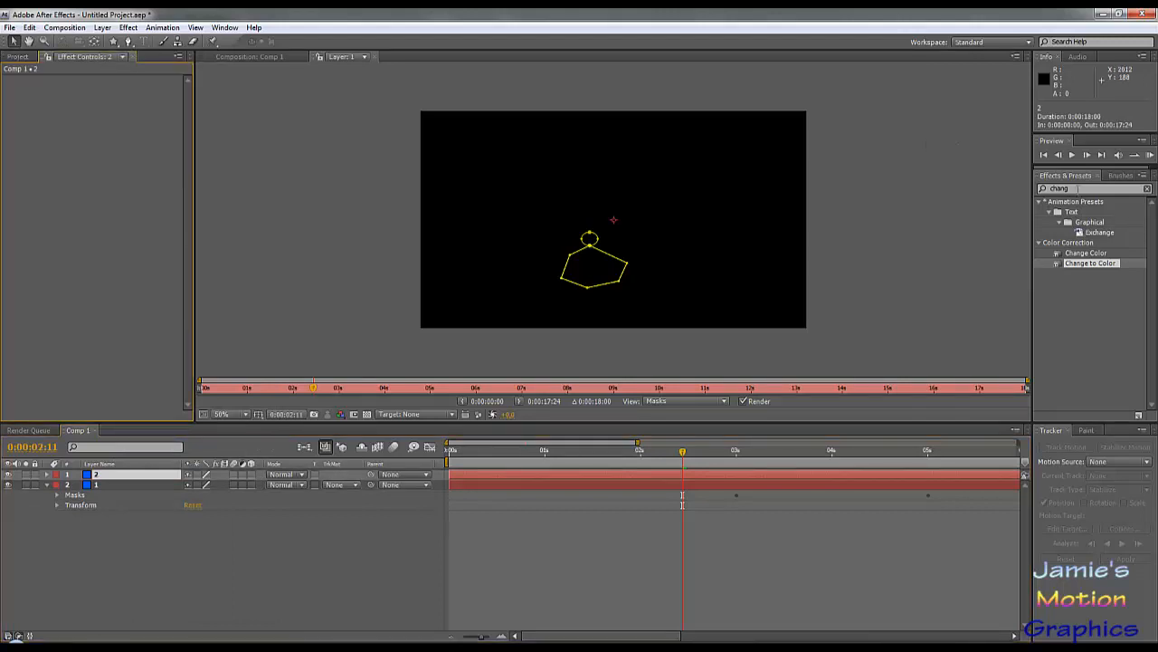
{"action": "left_click_drag", "start_coordinate": [1077, 189], "coordinate": [975, 192]}
{"action": "key", "text": "BackSpace"}
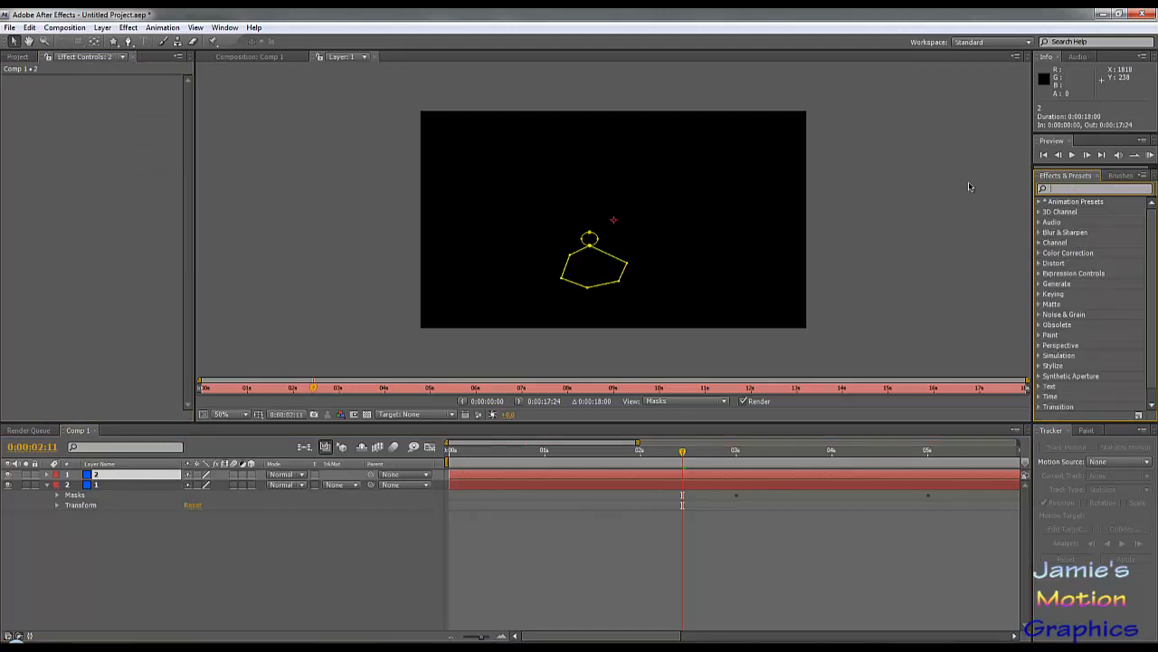
{"action": "type", "text": "change"}
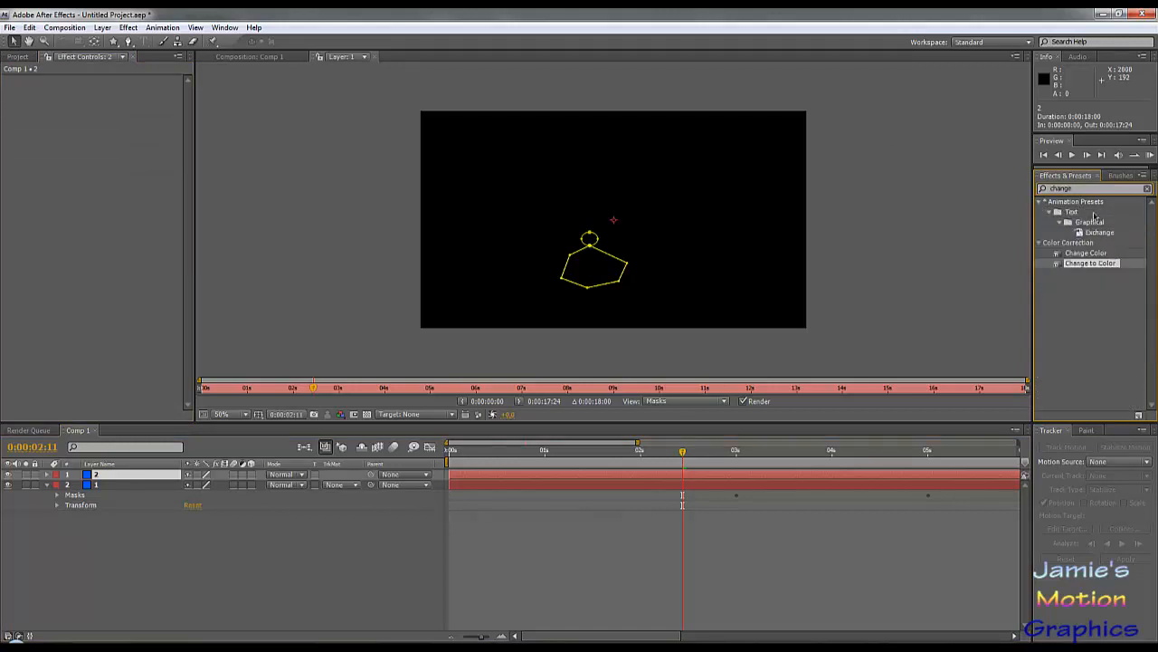
{"action": "left_click_drag", "start_coordinate": [1092, 264], "coordinate": [149, 192]}
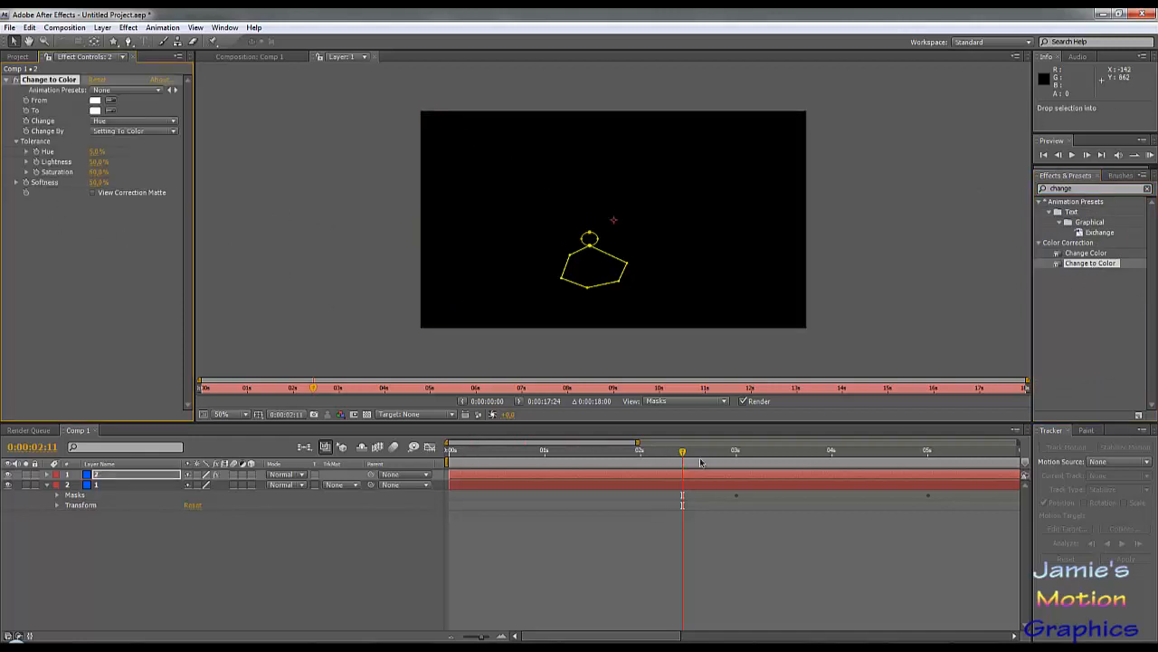
At 0:00:04:14, sample the shape's blue as the effect's From color and choose a bright cyan as the To color.
{"action": "left_click_drag", "start_coordinate": [684, 452], "coordinate": [888, 465]}
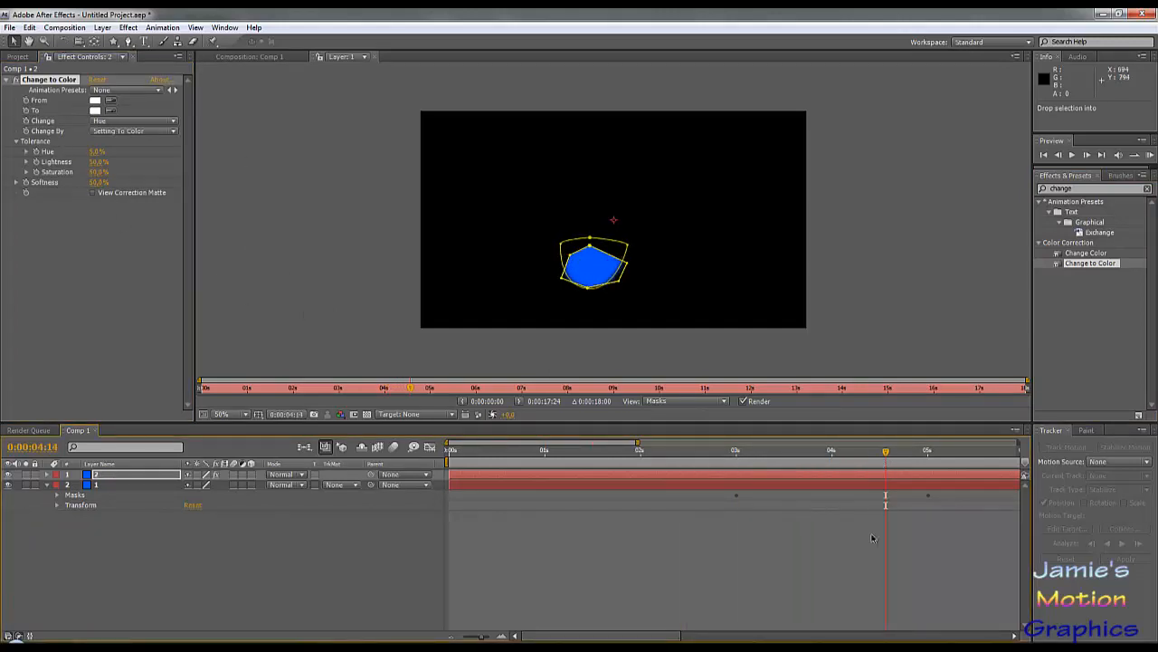
{"action": "left_click", "coordinate": [111, 103]}
{"action": "left_click", "coordinate": [601, 262]}
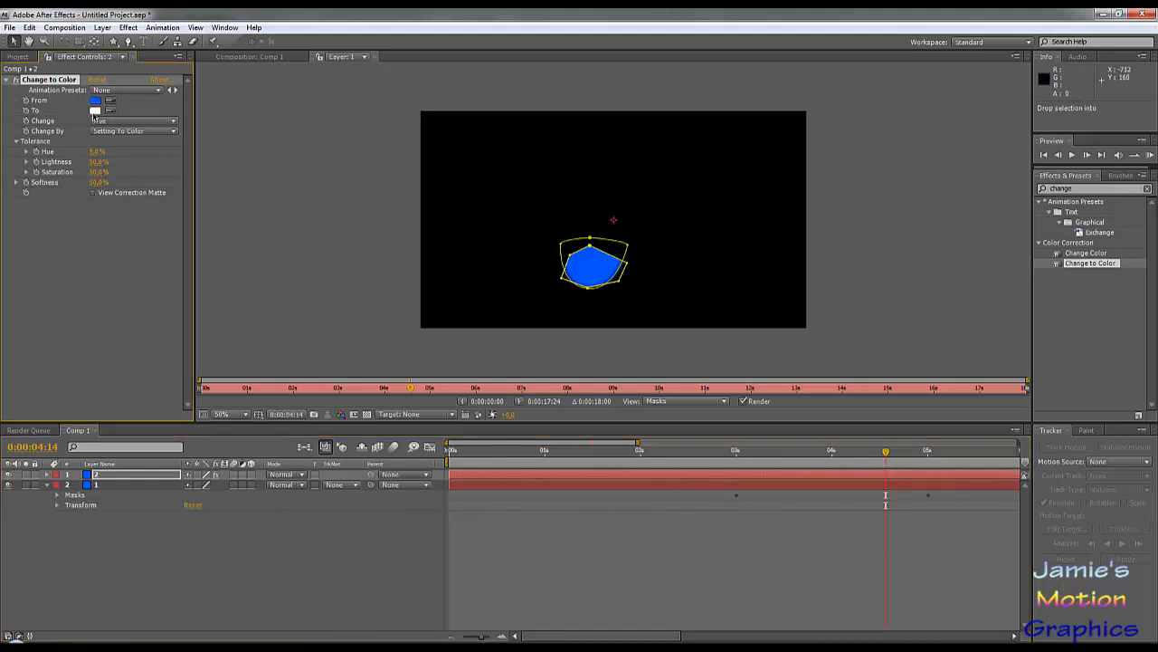
{"action": "left_click", "coordinate": [95, 110]}
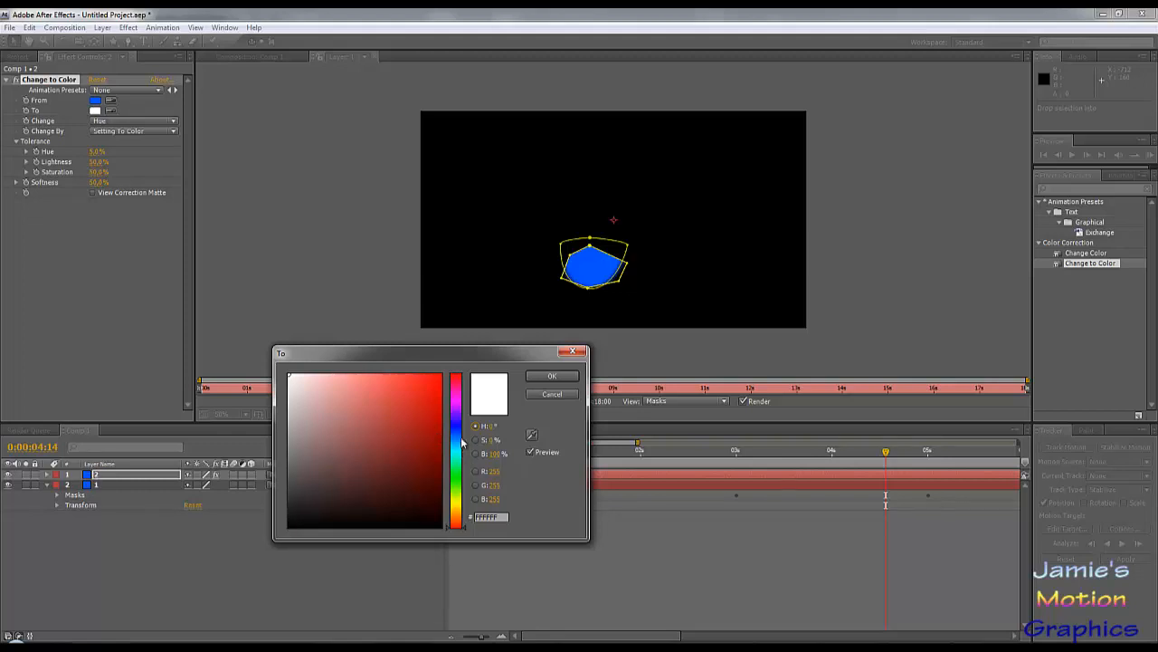
{"action": "left_click_drag", "start_coordinate": [457, 457], "coordinate": [458, 451]}
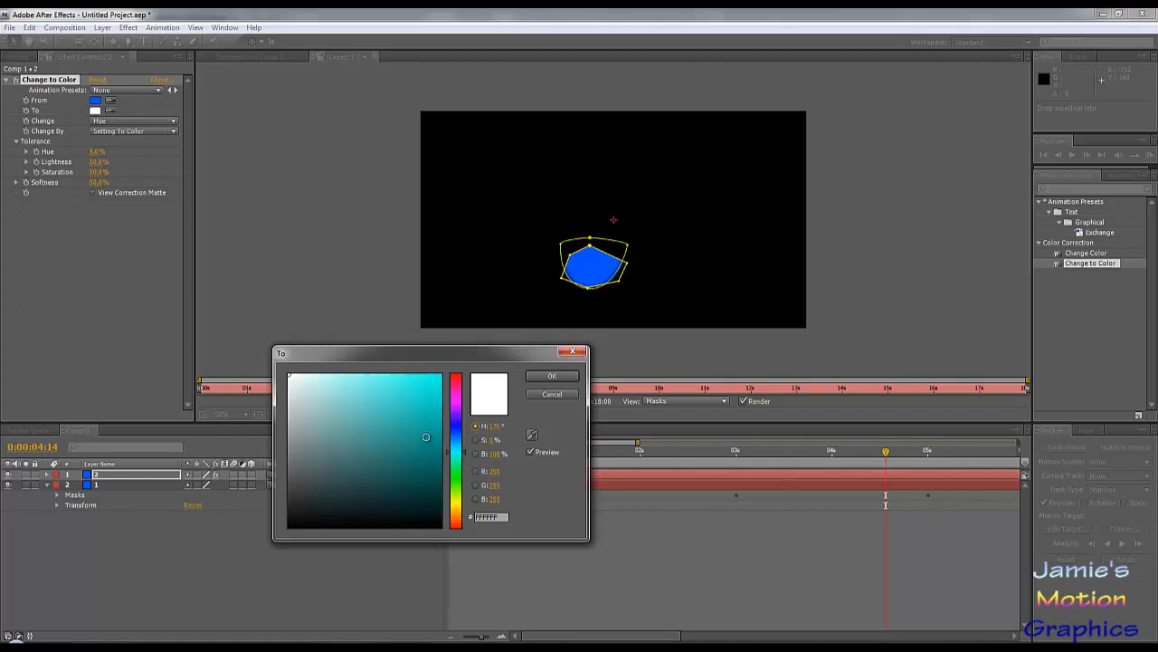
{"action": "left_click", "coordinate": [552, 377]}
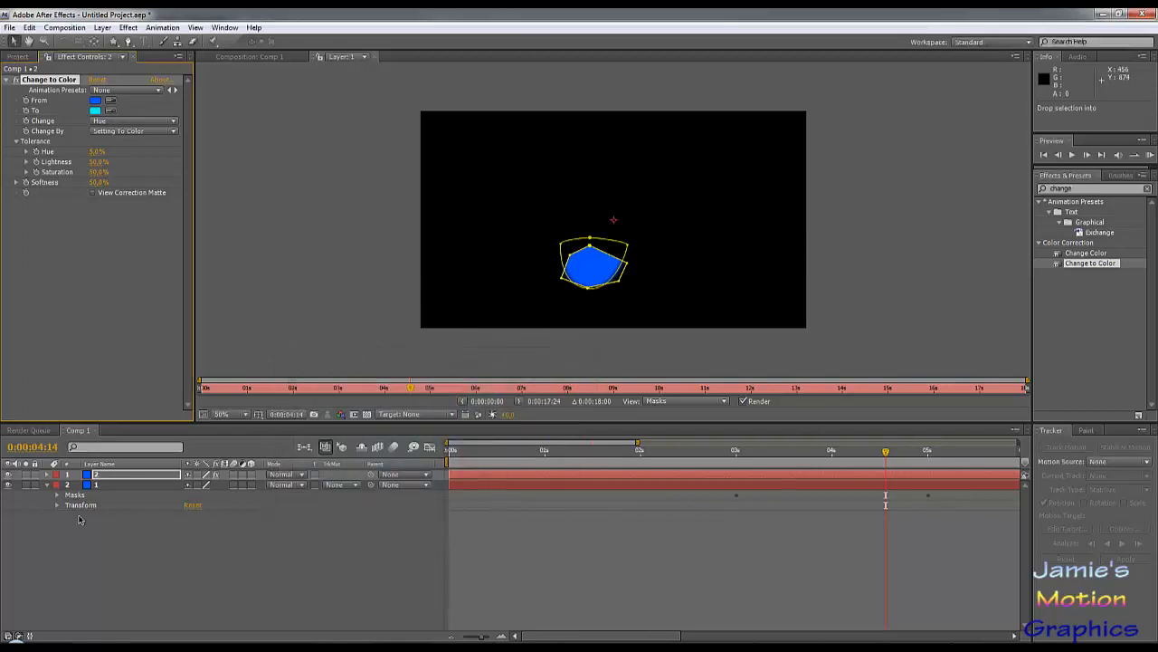
Expand the property groups of both layers and set layer 2's Change to Color effect to change Hue, Lightness & Saturation.
{"action": "left_click", "coordinate": [47, 486]}
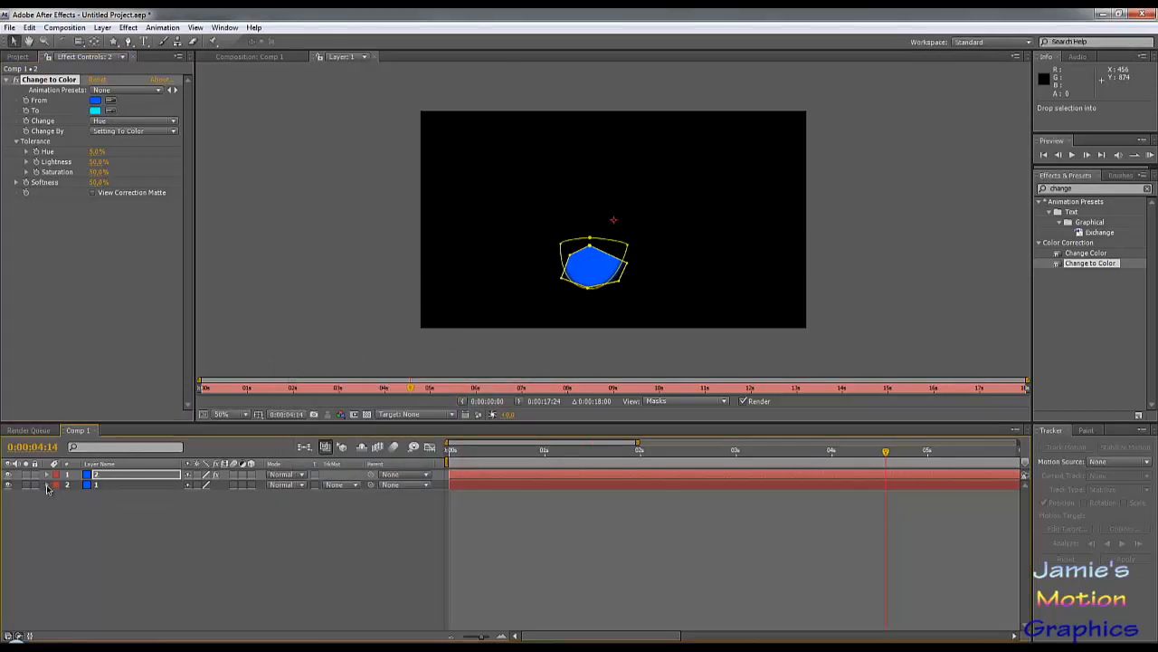
{"action": "left_click", "coordinate": [47, 486]}
{"action": "left_click", "coordinate": [47, 475]}
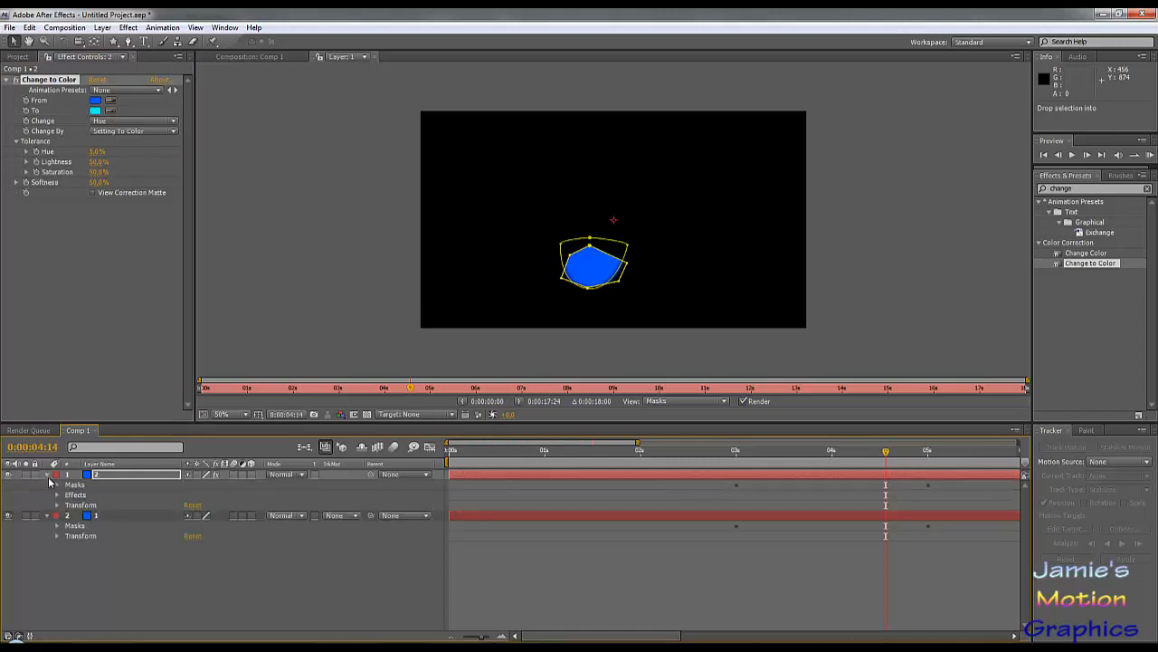
{"action": "left_click", "coordinate": [111, 123]}
{"action": "left_click", "coordinate": [144, 163]}
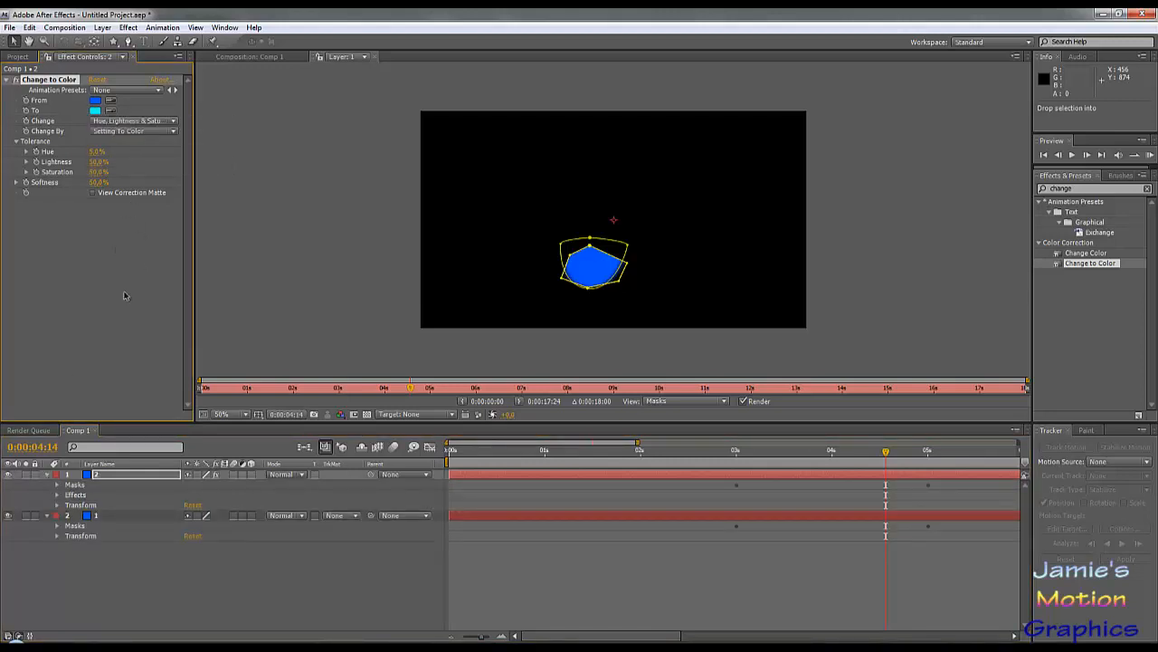
At 0:00:03:16, try editing the ellipse mask's path in layer 1's viewer, undo the path edit, and reselect layer 2.
{"action": "mouse_move", "coordinate": [795, 452]}
{"action": "left_mouse_down"}
{"action": "mouse_move", "coordinate": [752, 452]}
{"action": "mouse_move", "coordinate": [797, 452]}
{"action": "left_mouse_up"}
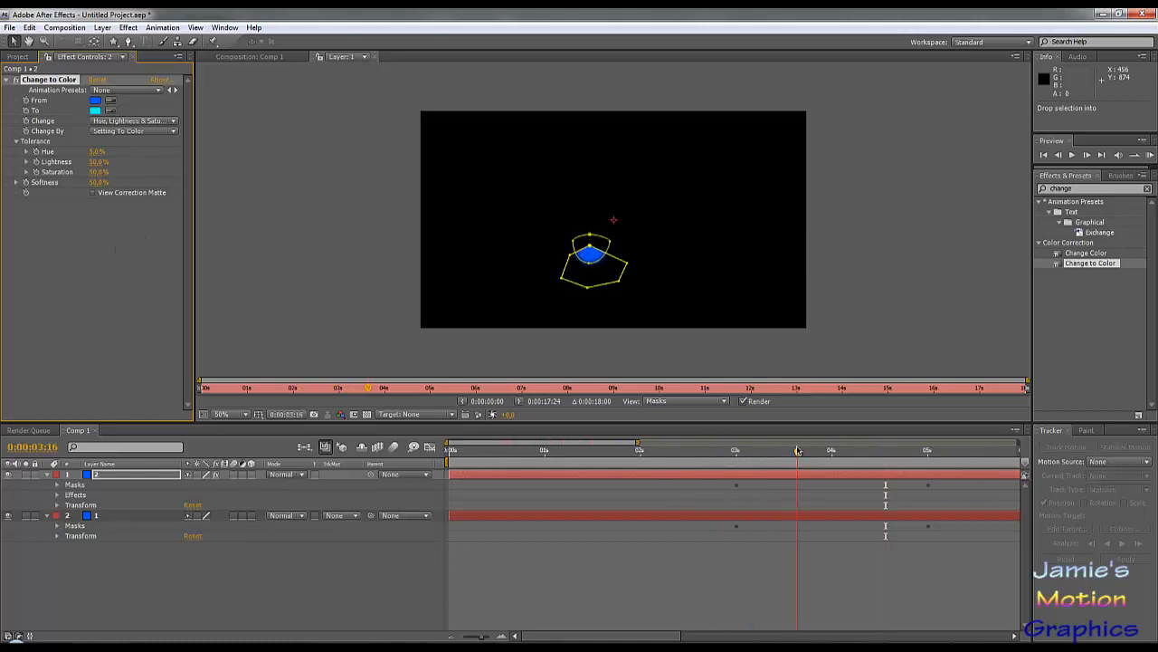
{"action": "left_click", "coordinate": [111, 477]}
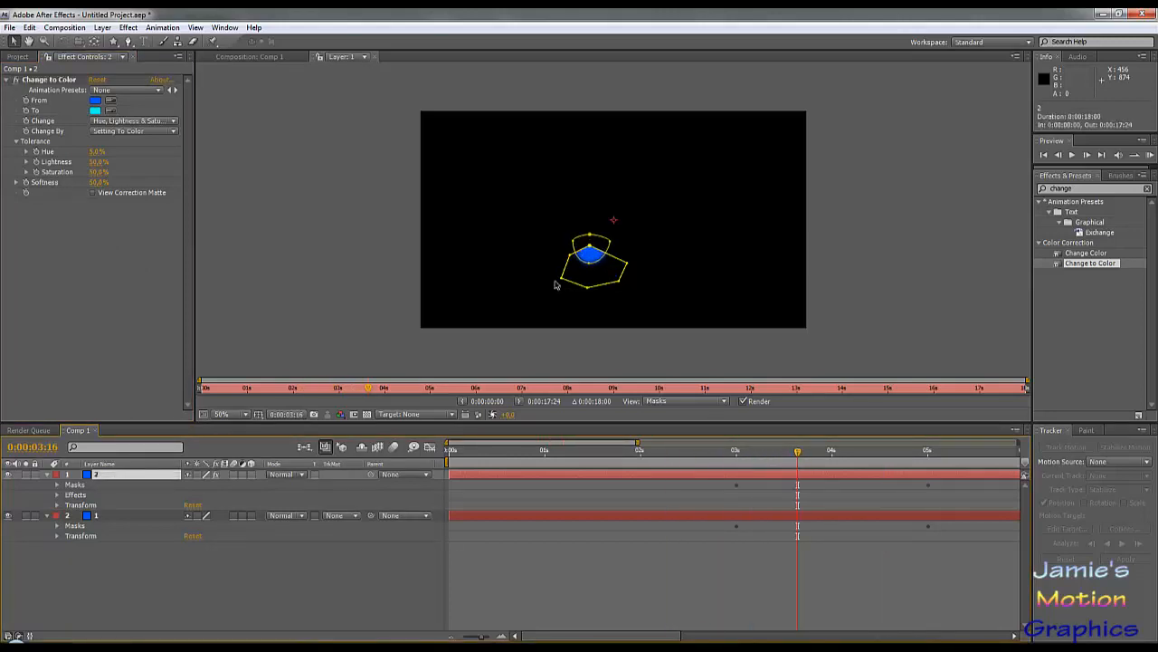
{"action": "left_click", "coordinate": [595, 252]}
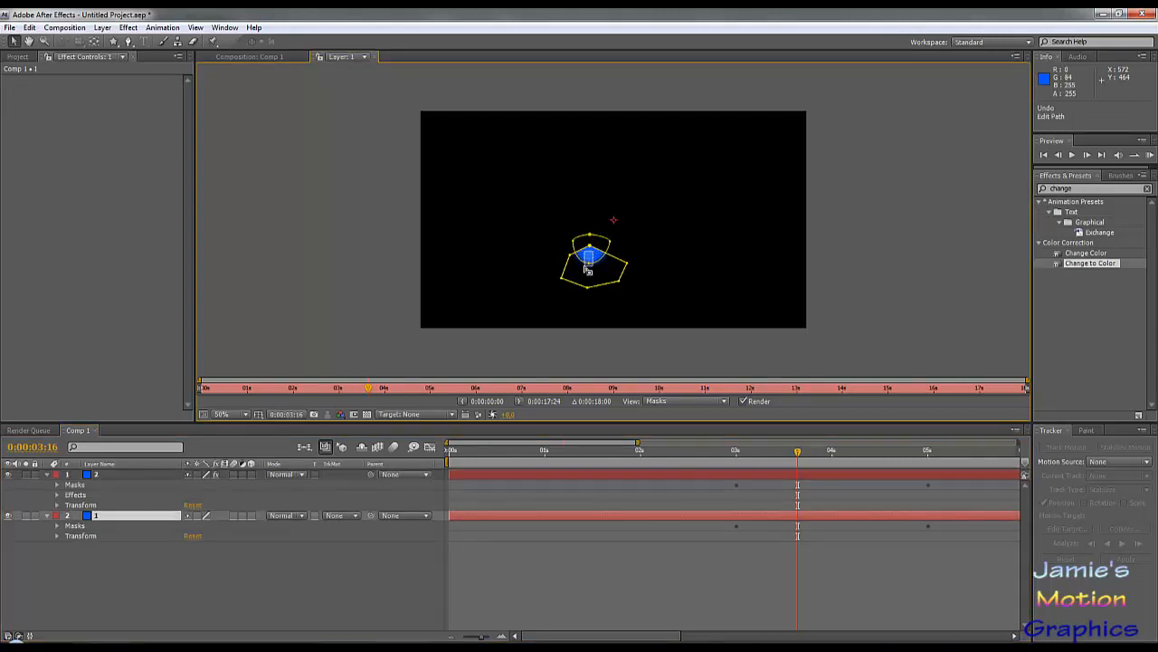
{"action": "left_click", "coordinate": [589, 263]}
{"action": "left_click", "coordinate": [98, 477]}
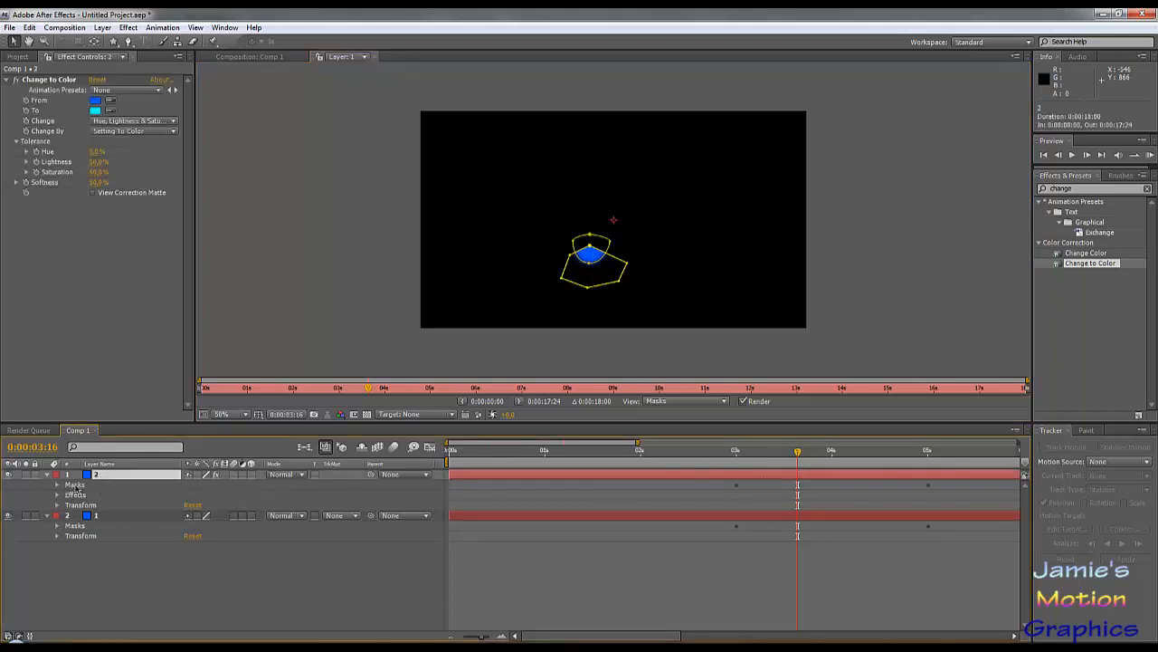
Expand layer 2's masks and try to move both masks aside in layer 1's viewer, undoing the path changes.
{"action": "left_click", "coordinate": [77, 487]}
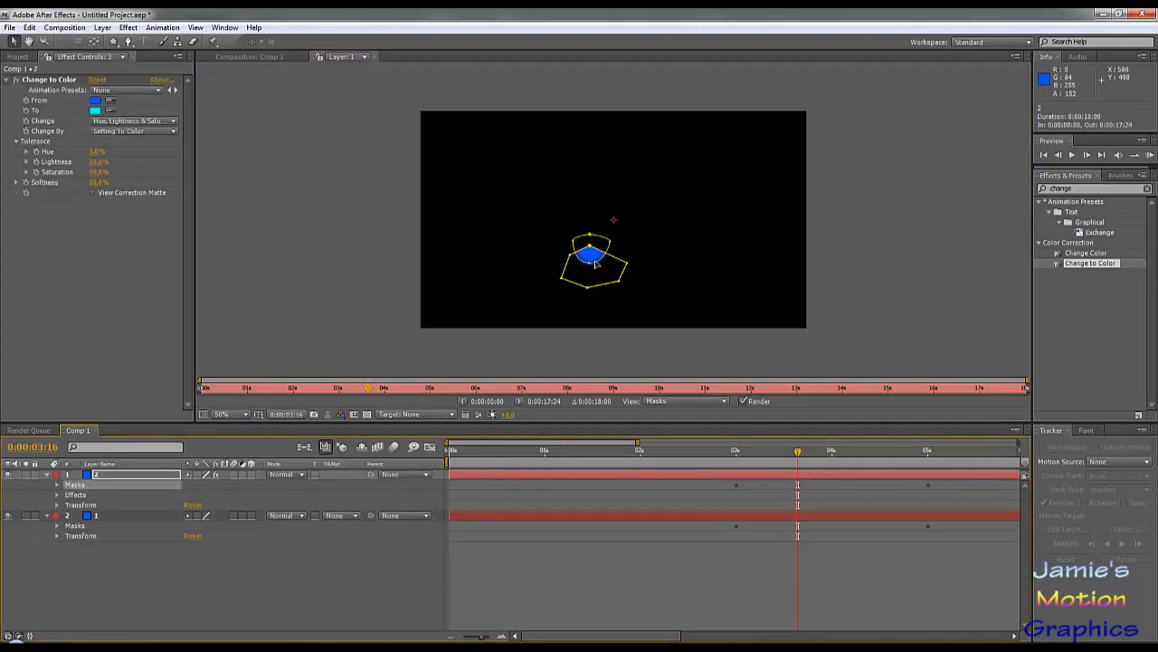
{"action": "left_click_drag", "start_coordinate": [589, 264], "coordinate": [439, 265]}
{"action": "key", "text": "ctrl+z"}
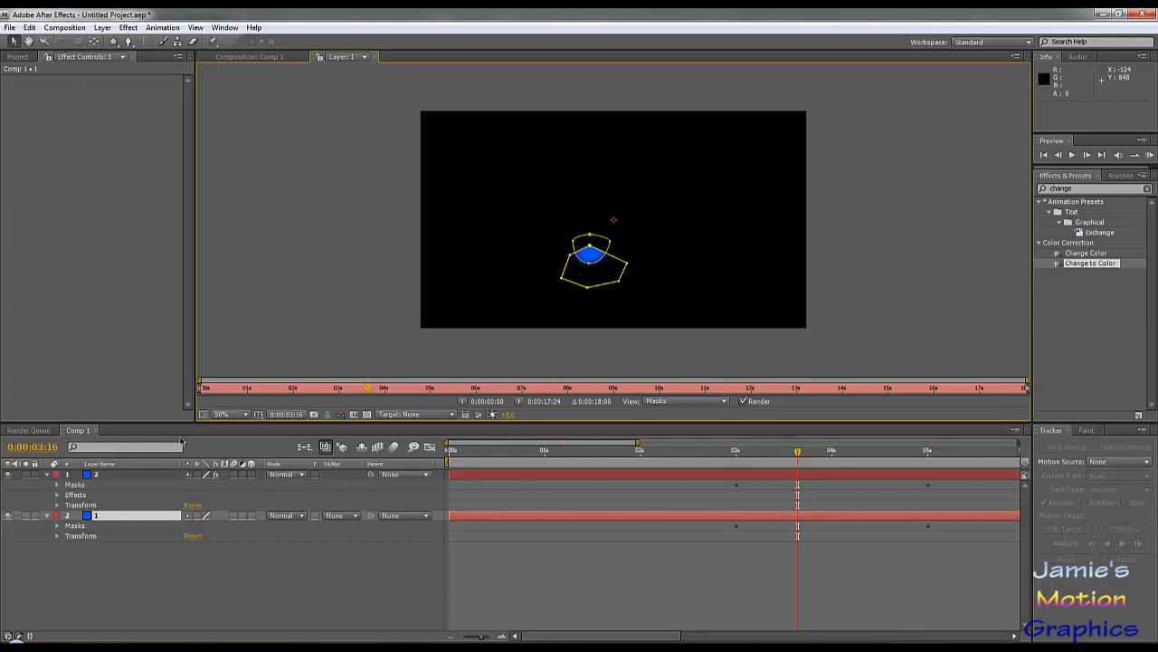
{"action": "left_click", "coordinate": [56, 489]}
{"action": "left_click", "coordinate": [90, 496]}
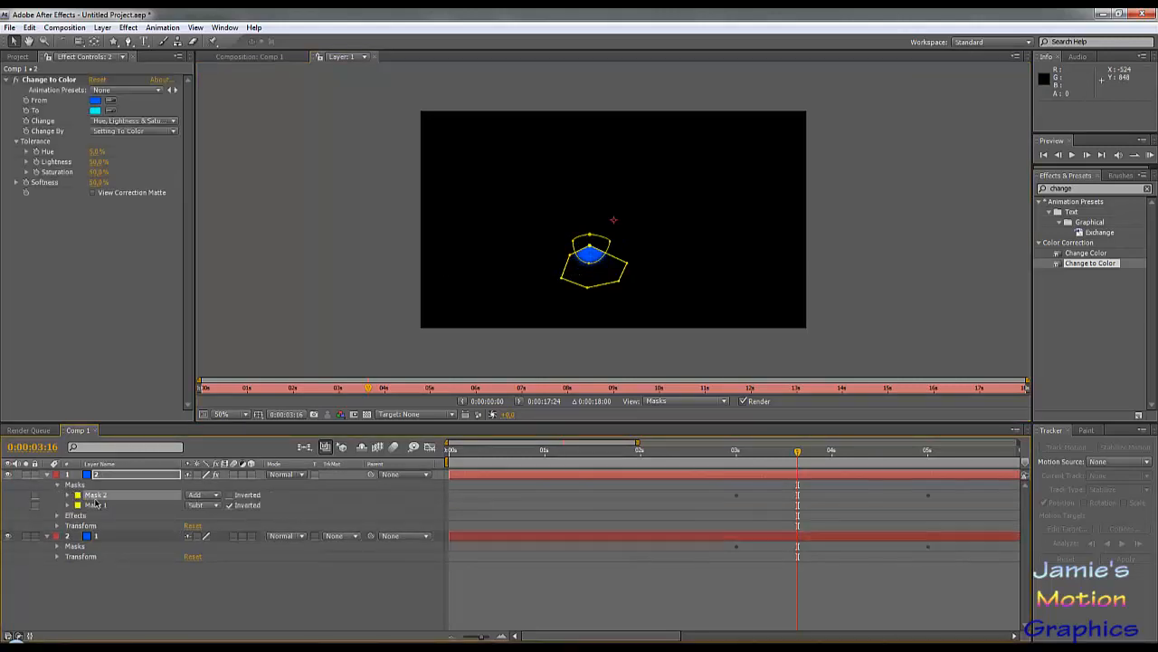
{"action": "left_click", "coordinate": [98, 505], "text": "shift"}
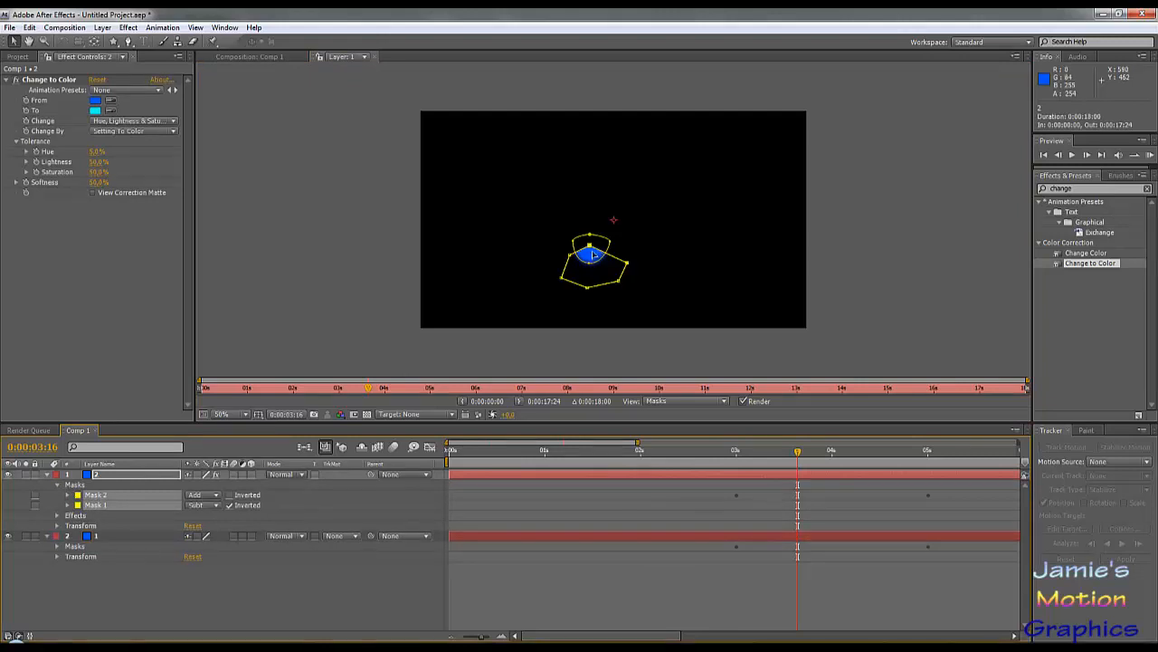
{"action": "left_click_drag", "start_coordinate": [594, 253], "coordinate": [461, 245]}
{"action": "key", "text": "ctrl+z"}
{"action": "left_click_drag", "start_coordinate": [478, 204], "coordinate": [708, 324]}
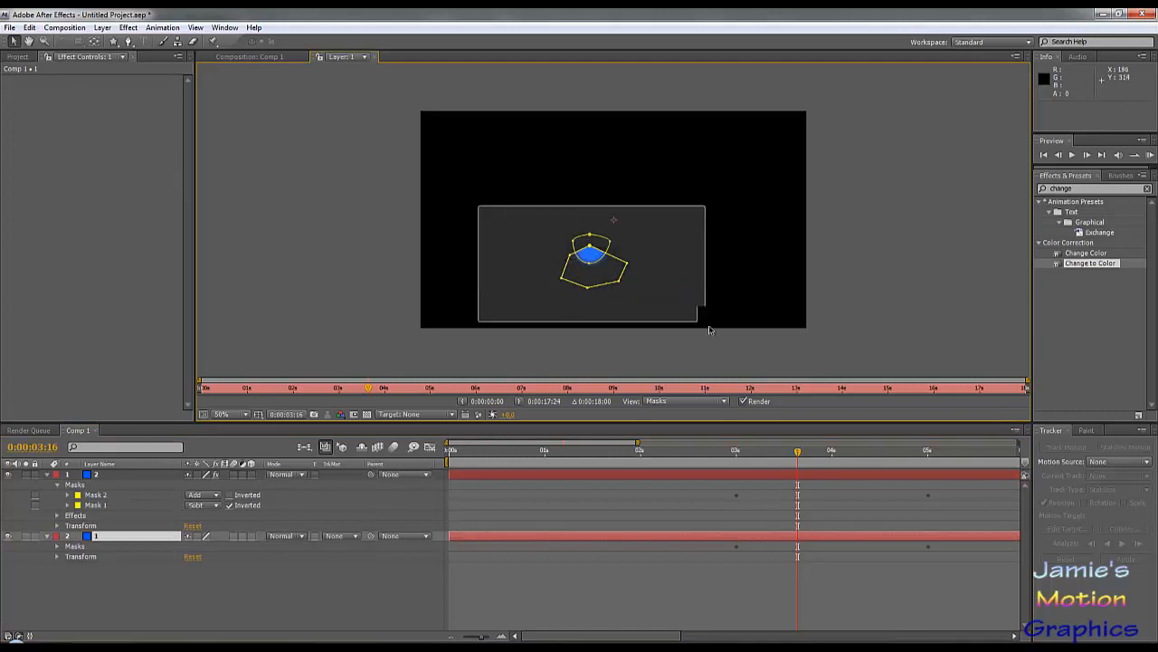
{"action": "left_click_drag", "start_coordinate": [608, 277], "coordinate": [514, 276]}
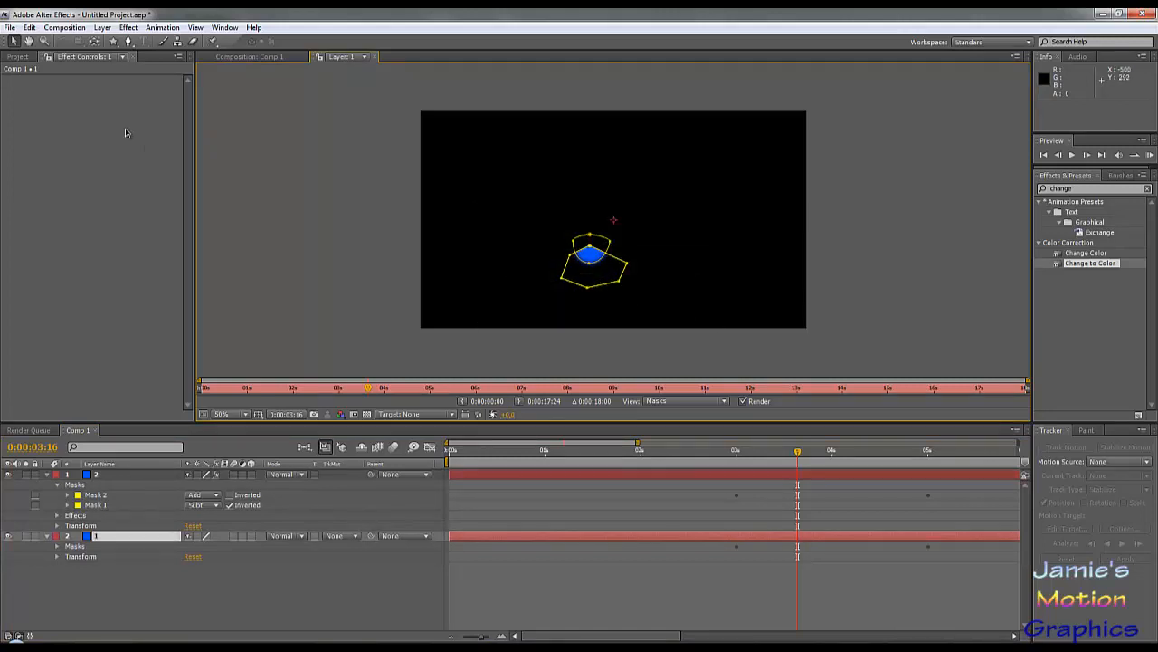
Close layer 1's viewer and move layer 1 about 262 px left of the cyan shape in Comp 1.
{"action": "left_click", "coordinate": [375, 57]}
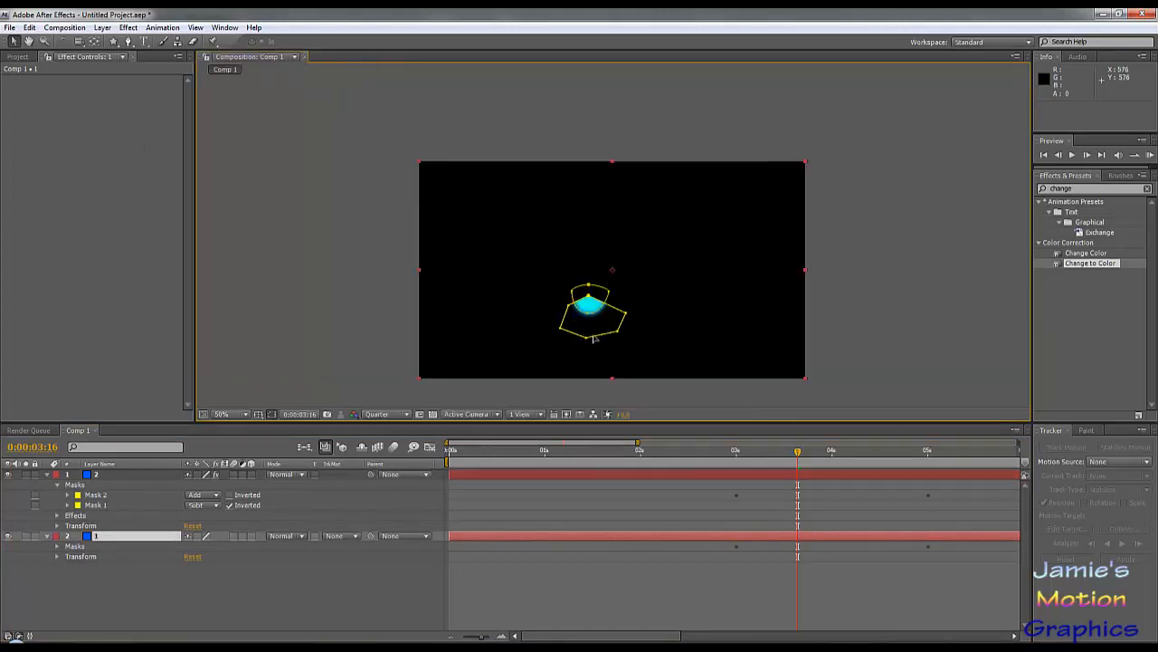
{"action": "left_click_drag", "start_coordinate": [596, 312], "coordinate": [517, 311]}
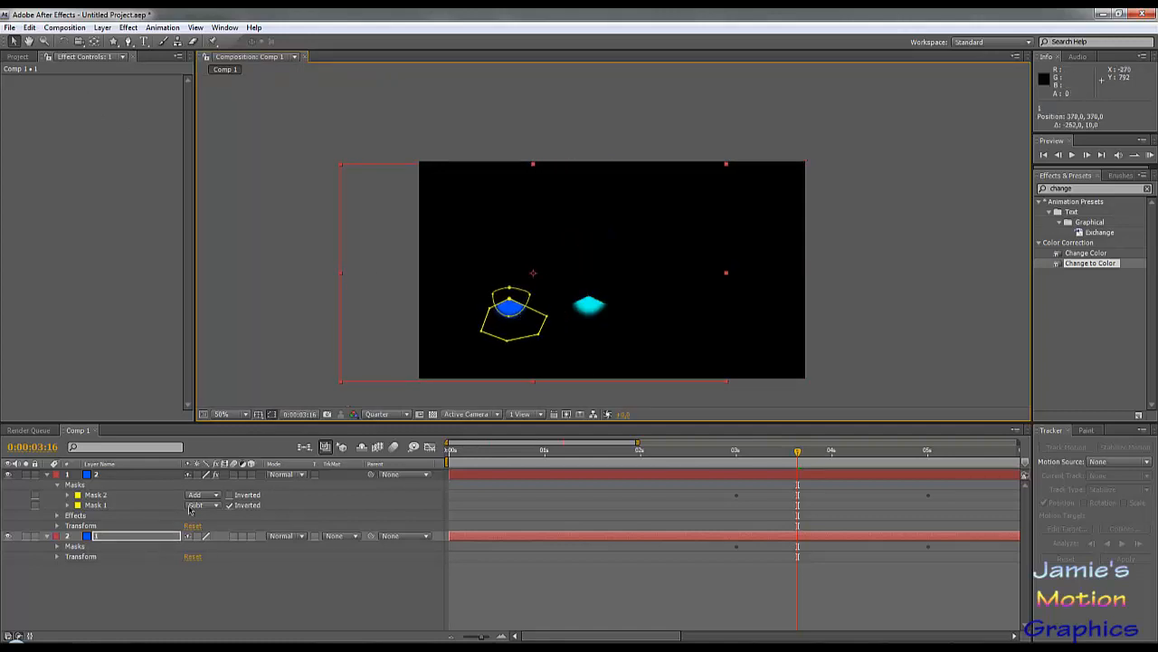
{"action": "left_click", "coordinate": [546, 319]}
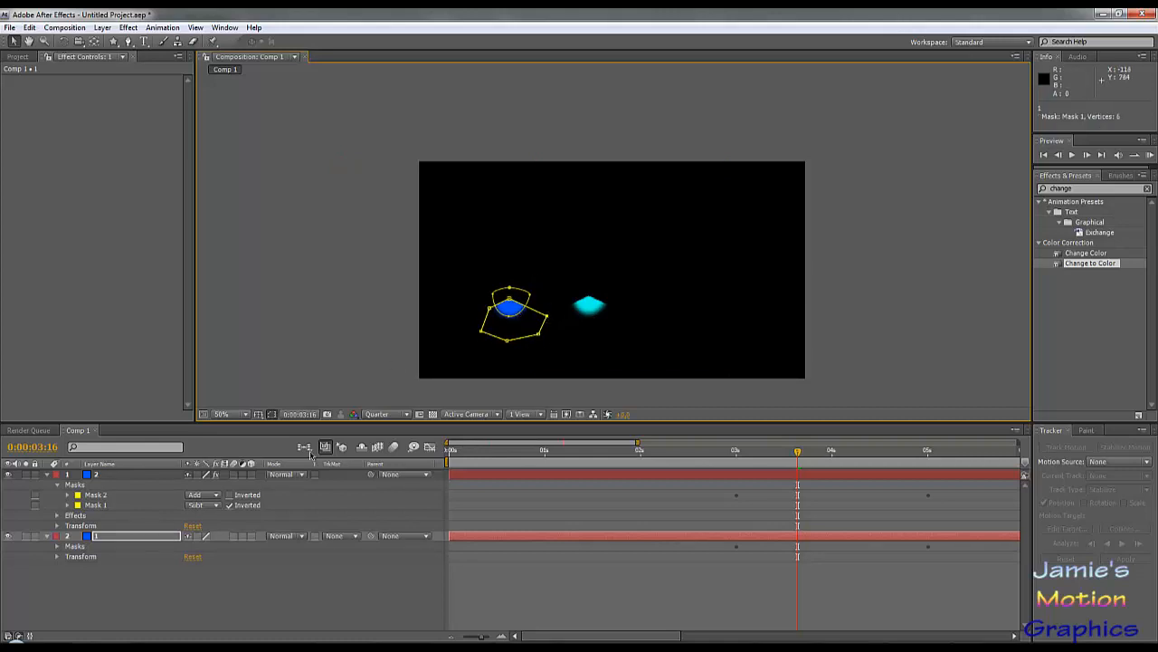
Expand layer 1's masks and select the polygon Mask 1 on layer 2.
{"action": "left_click", "coordinate": [58, 547]}
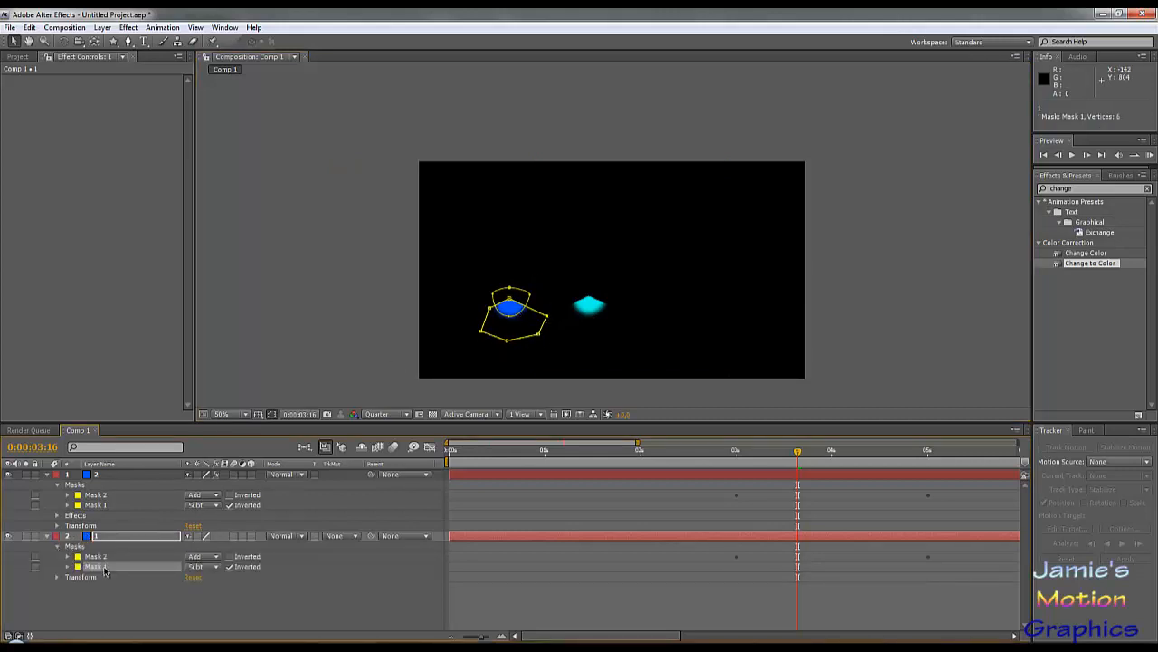
{"action": "left_click", "coordinate": [95, 504]}
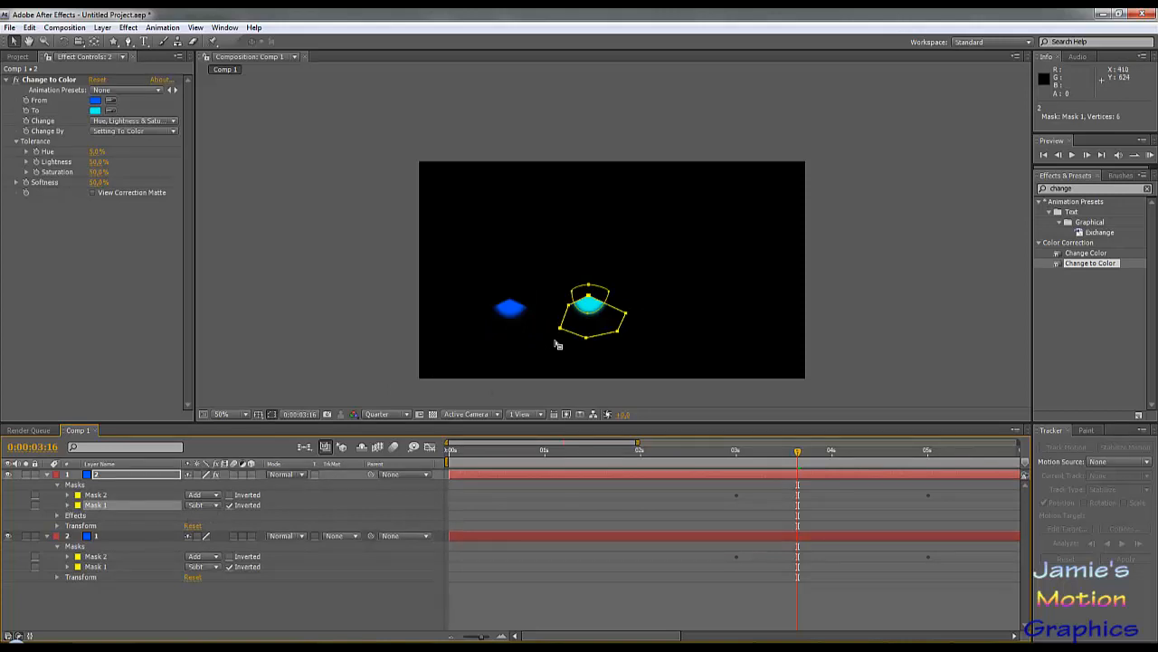
{"action": "left_click", "coordinate": [625, 315]}
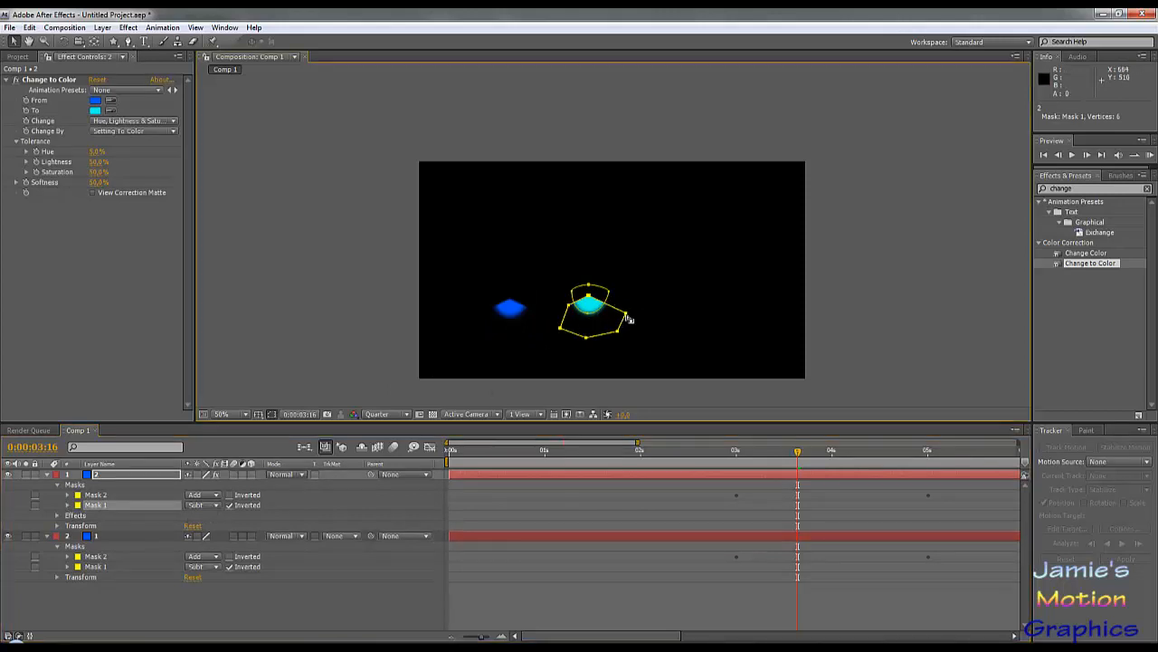
{"action": "left_click", "coordinate": [631, 315]}
{"action": "left_click", "coordinate": [626, 314]}
Round all six corners of layer 2's polygon Mask 1 into smooth curves with the Convert Vertex Tool.
{"action": "left_click", "coordinate": [132, 43]}
{"action": "left_click", "coordinate": [133, 48]}
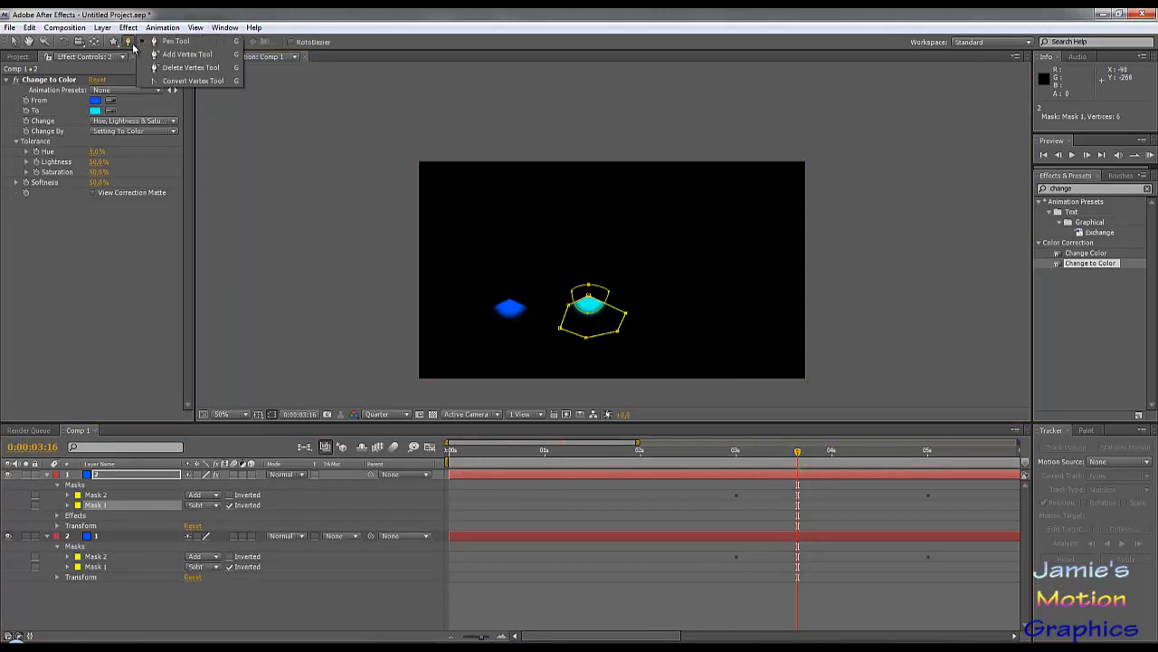
{"action": "left_click", "coordinate": [198, 82]}
{"action": "scroll", "coordinate": [616, 299], "scroll_direction": "up", "scroll_amount": 4}
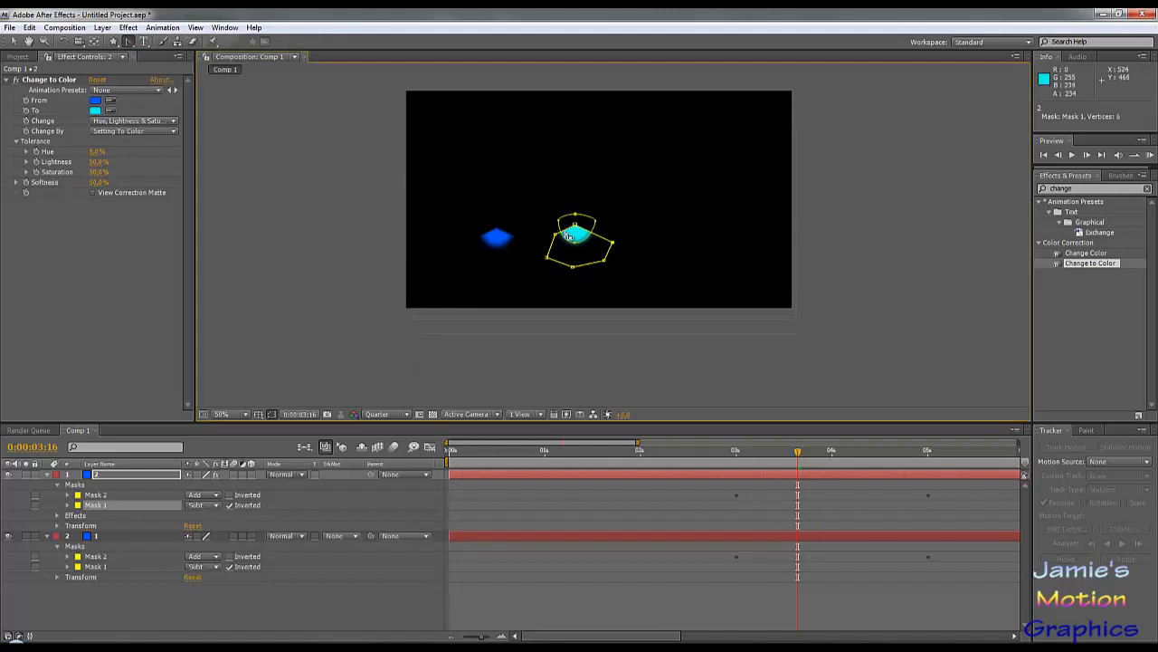
{"action": "left_click_drag", "start_coordinate": [611, 246], "coordinate": [626, 264]}
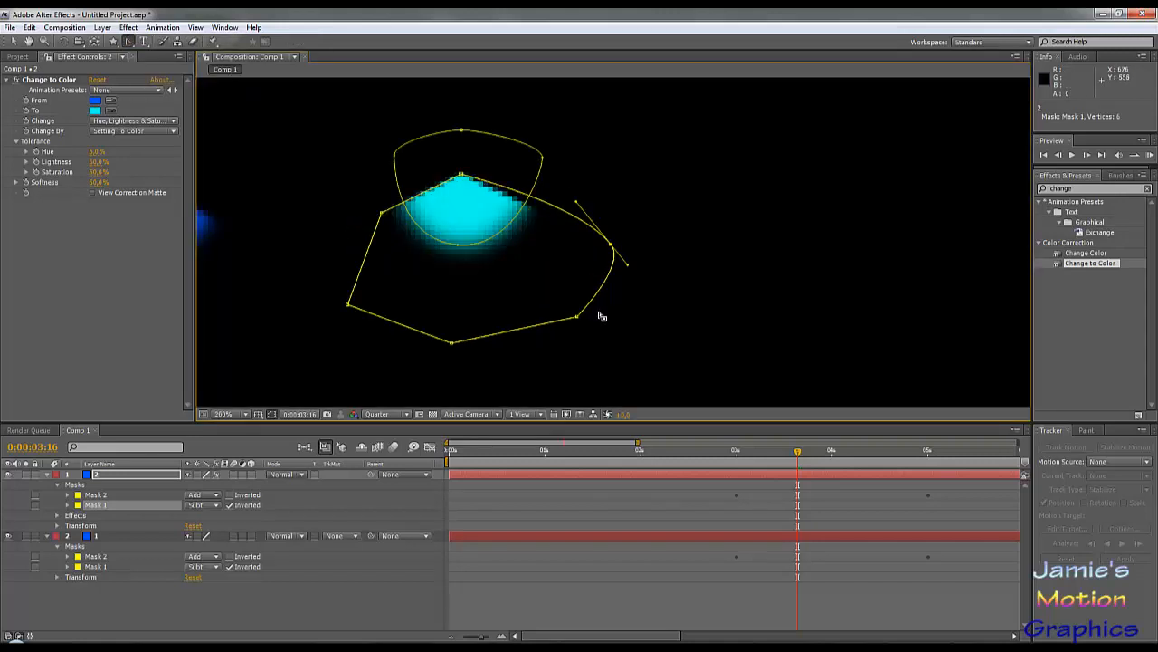
{"action": "left_click_drag", "start_coordinate": [576, 317], "coordinate": [541, 337]}
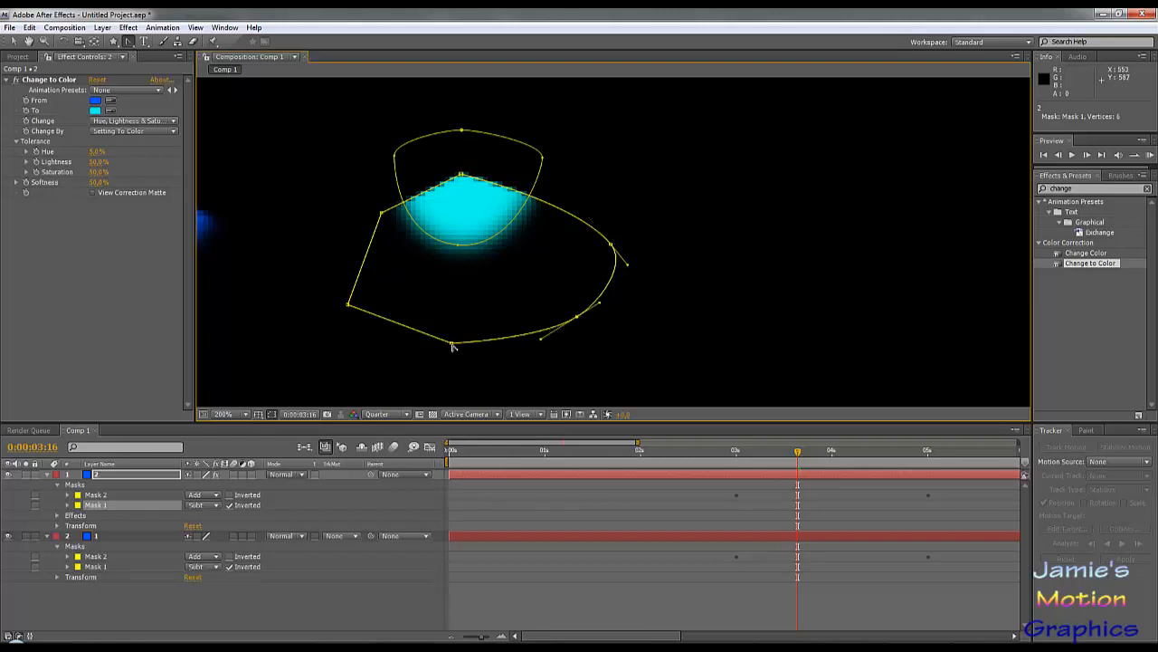
{"action": "left_click_drag", "start_coordinate": [452, 347], "coordinate": [414, 343]}
{"action": "left_click_drag", "start_coordinate": [349, 306], "coordinate": [333, 275]}
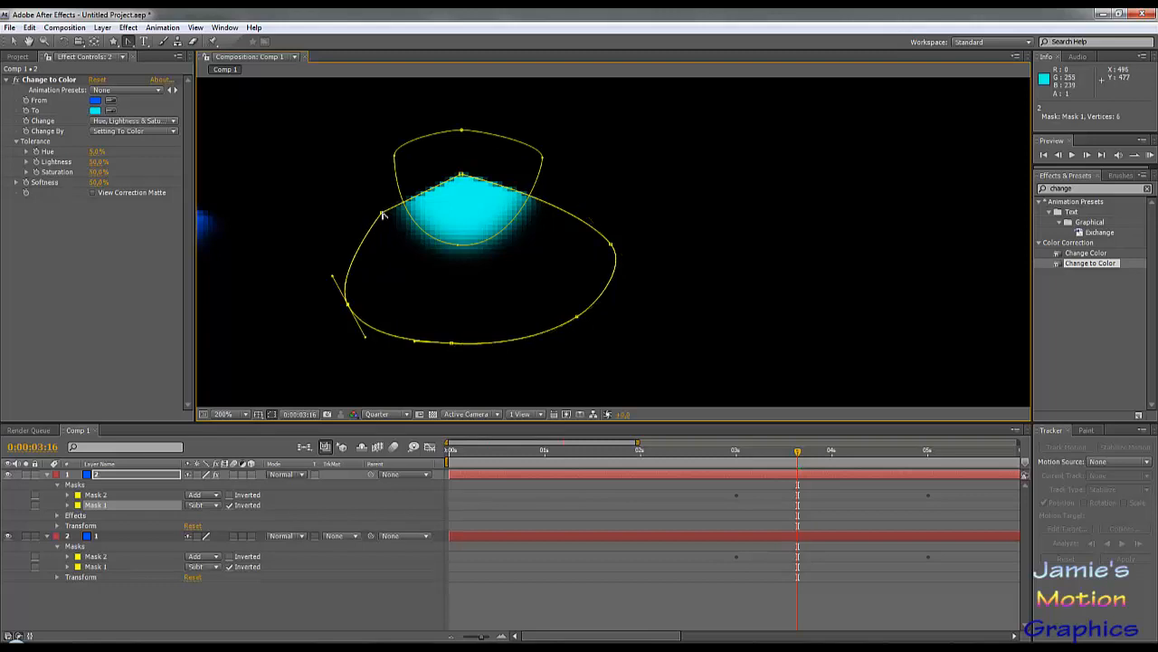
{"action": "left_click_drag", "start_coordinate": [382, 214], "coordinate": [514, 181]}
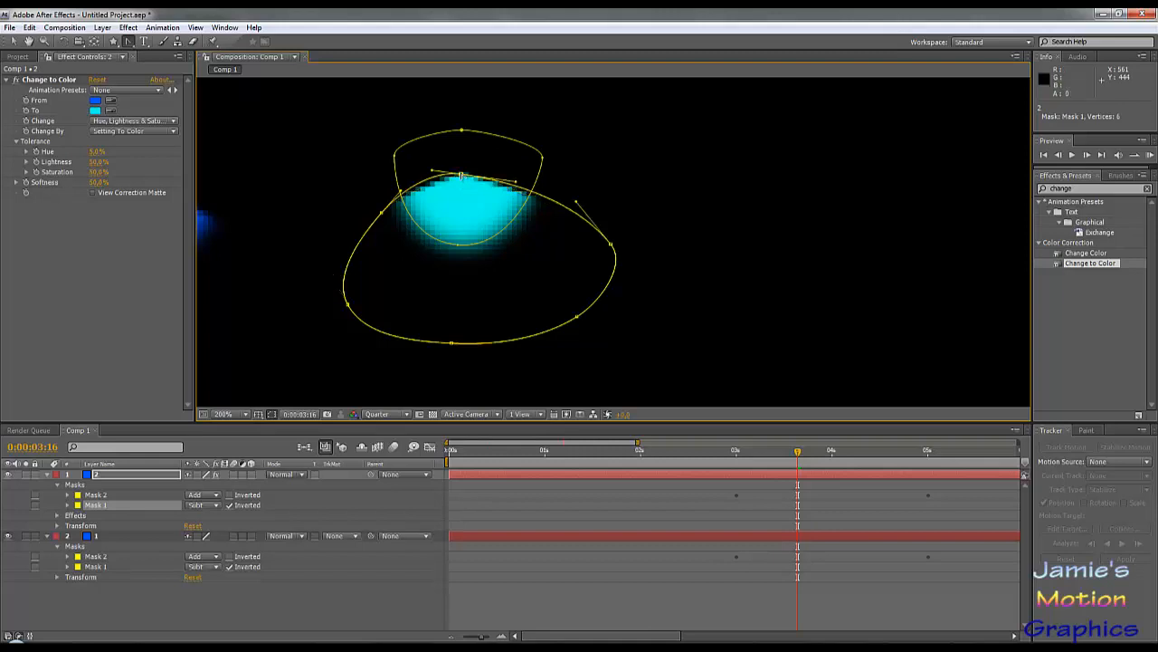
Reshape layer 2's Mask 1 into a wavy outline with a tall peak at its right end by moving its vertices.
{"action": "left_click", "coordinate": [13, 43]}
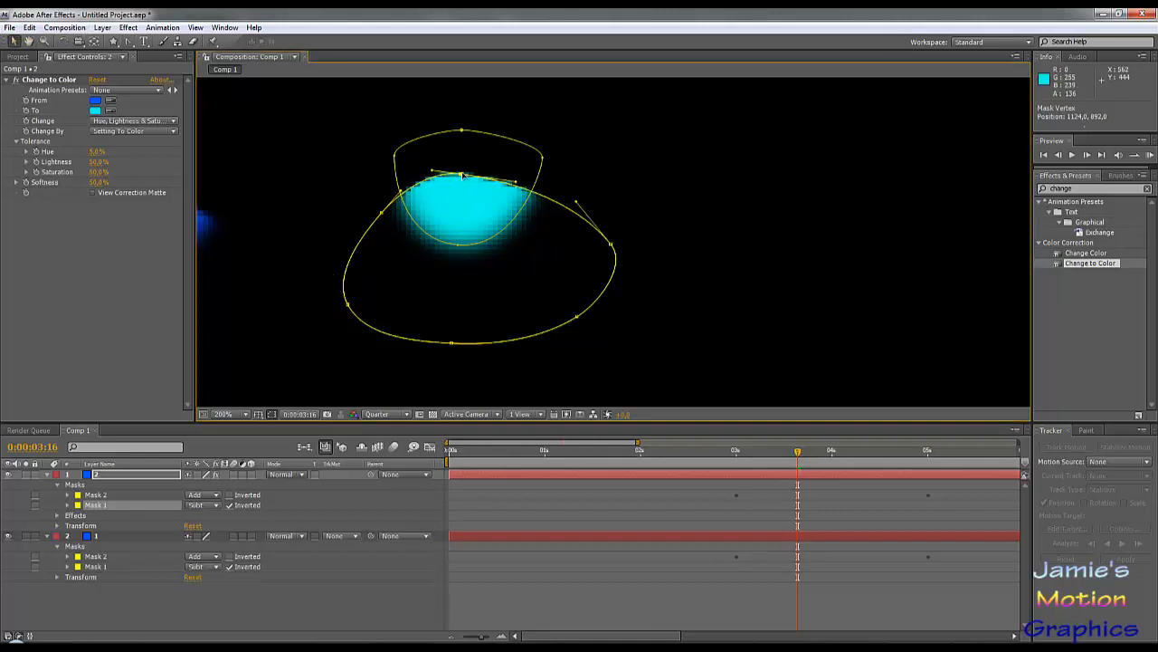
{"action": "left_click_drag", "start_coordinate": [459, 174], "coordinate": [513, 260]}
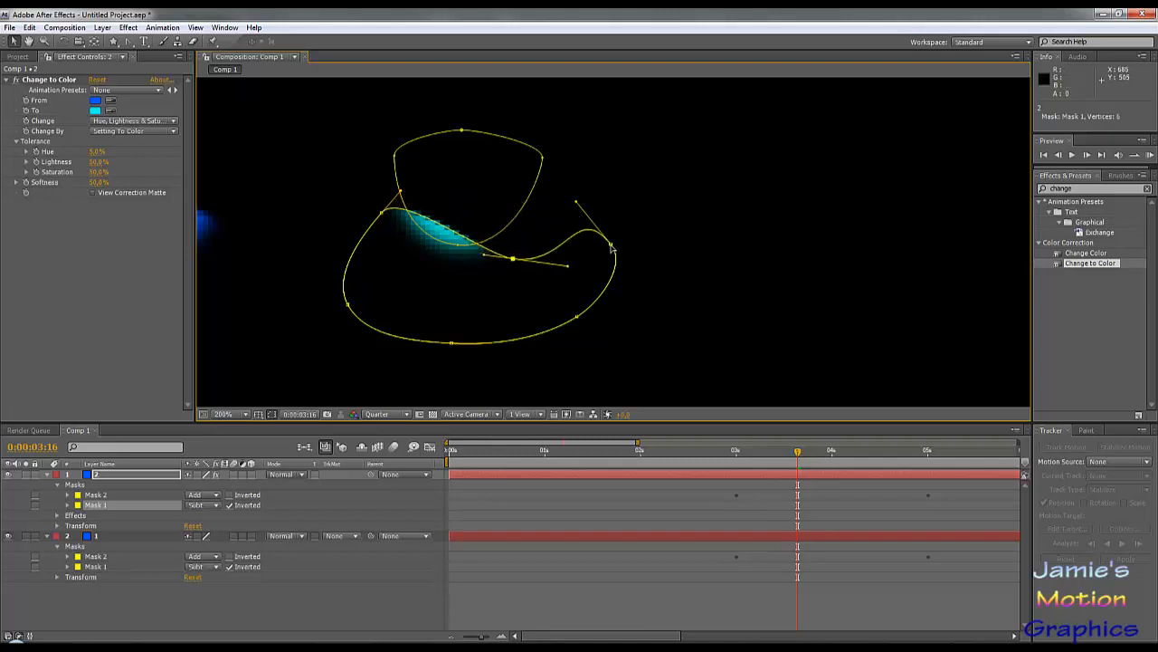
{"action": "left_click_drag", "start_coordinate": [612, 246], "coordinate": [652, 149]}
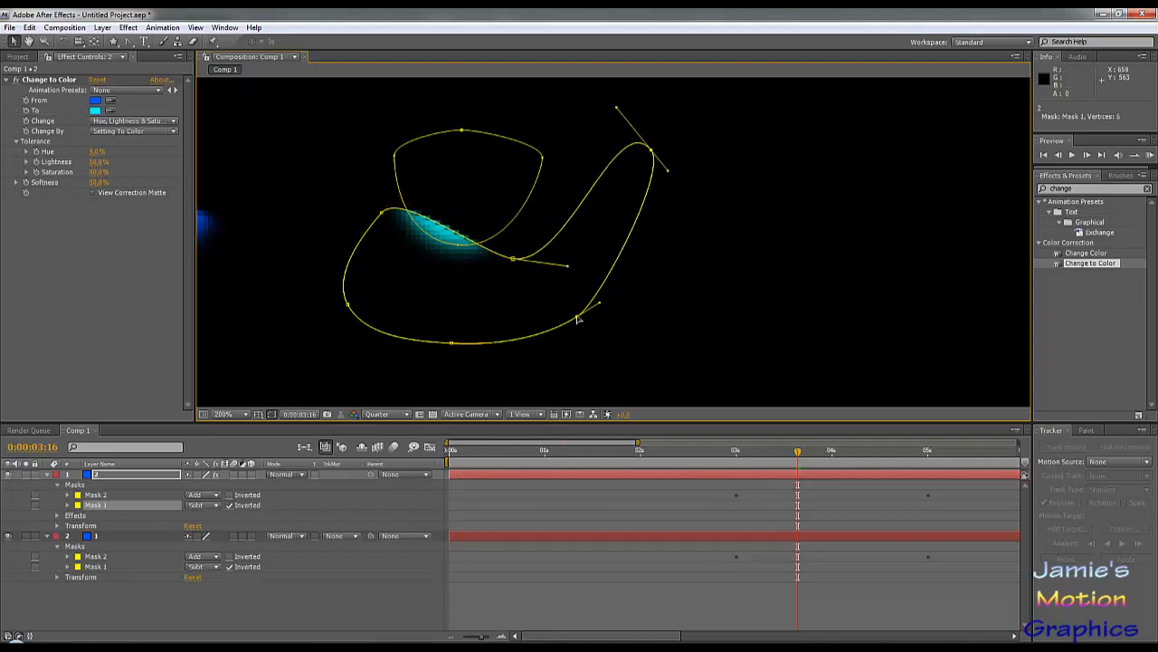
{"action": "left_click_drag", "start_coordinate": [580, 319], "coordinate": [618, 359]}
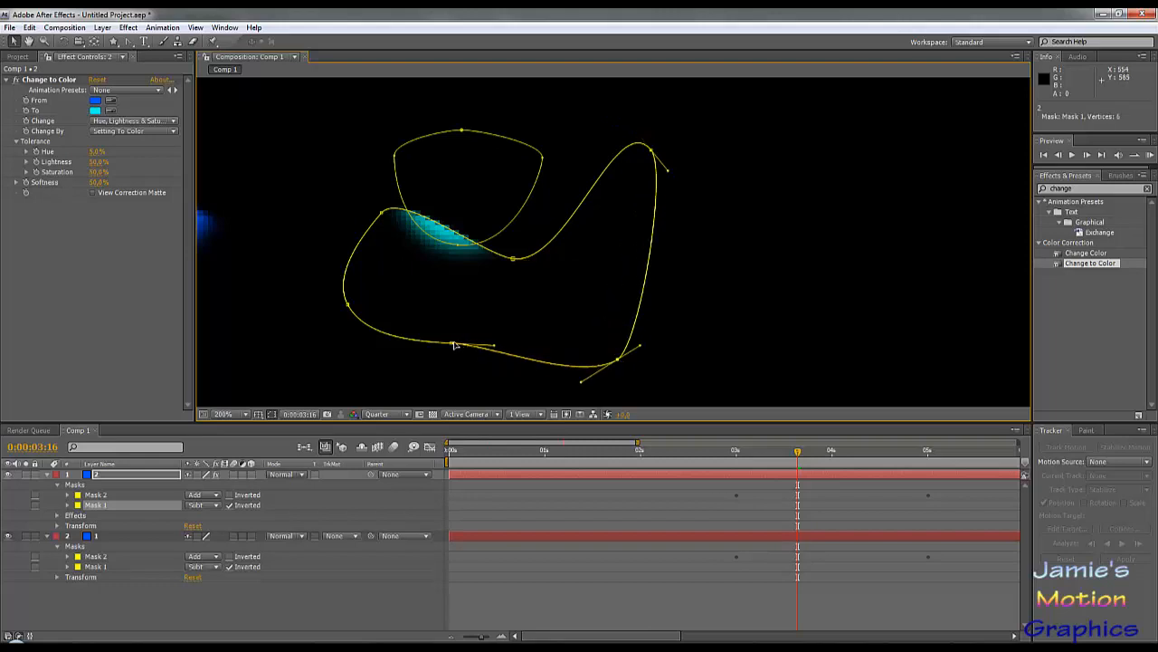
{"action": "left_click_drag", "start_coordinate": [455, 344], "coordinate": [491, 303]}
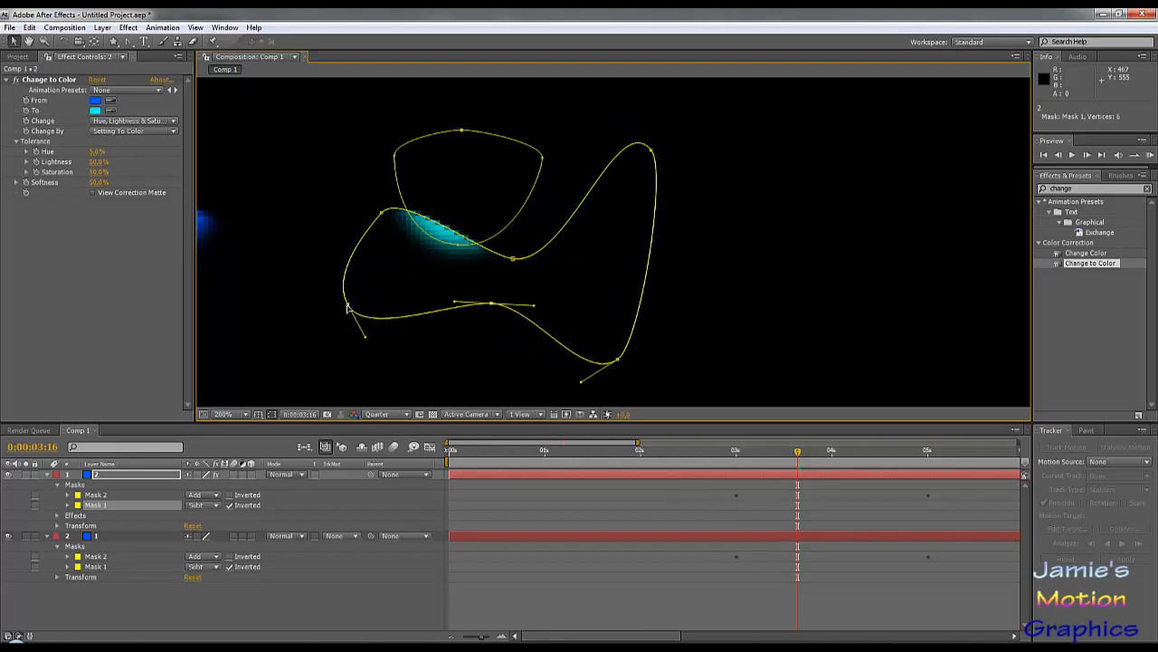
{"action": "left_click_drag", "start_coordinate": [347, 308], "coordinate": [358, 366]}
{"action": "left_click", "coordinate": [383, 213]}
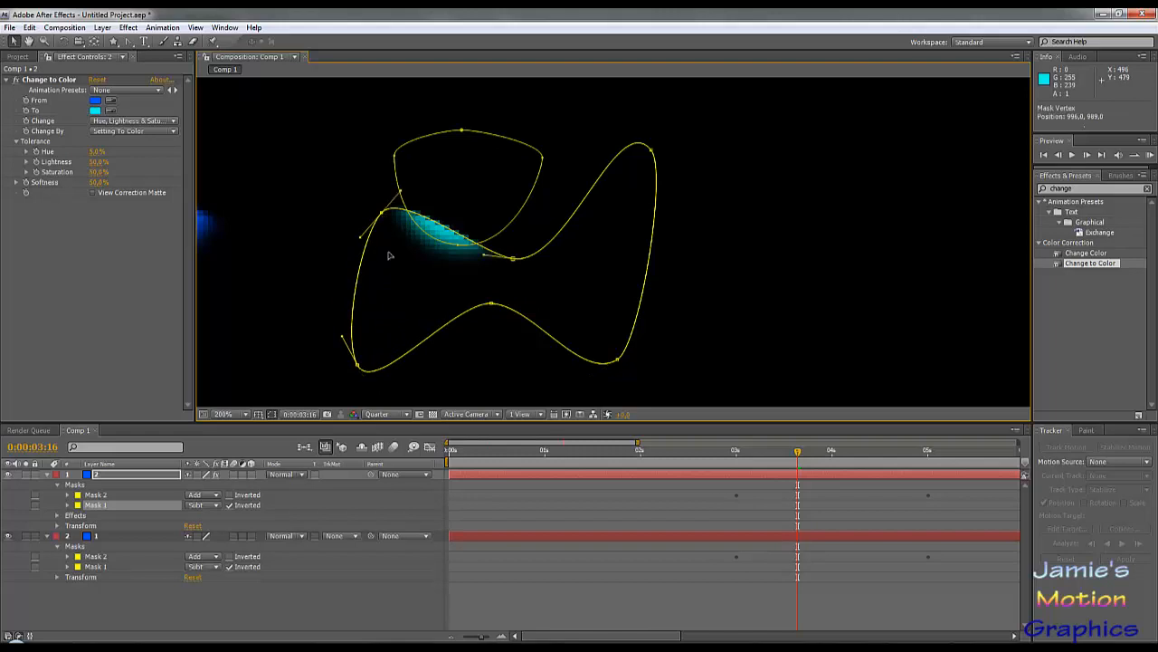
{"action": "left_click_drag", "start_coordinate": [383, 214], "coordinate": [440, 216]}
{"action": "left_click_drag", "start_coordinate": [447, 303], "coordinate": [411, 293]}
At 0:00:03:00, move layer 2's ellipse Mask 2 to just above the tall peak of the wavy mask.
{"action": "scroll", "coordinate": [426, 287], "scroll_direction": "down", "scroll_amount": 1}
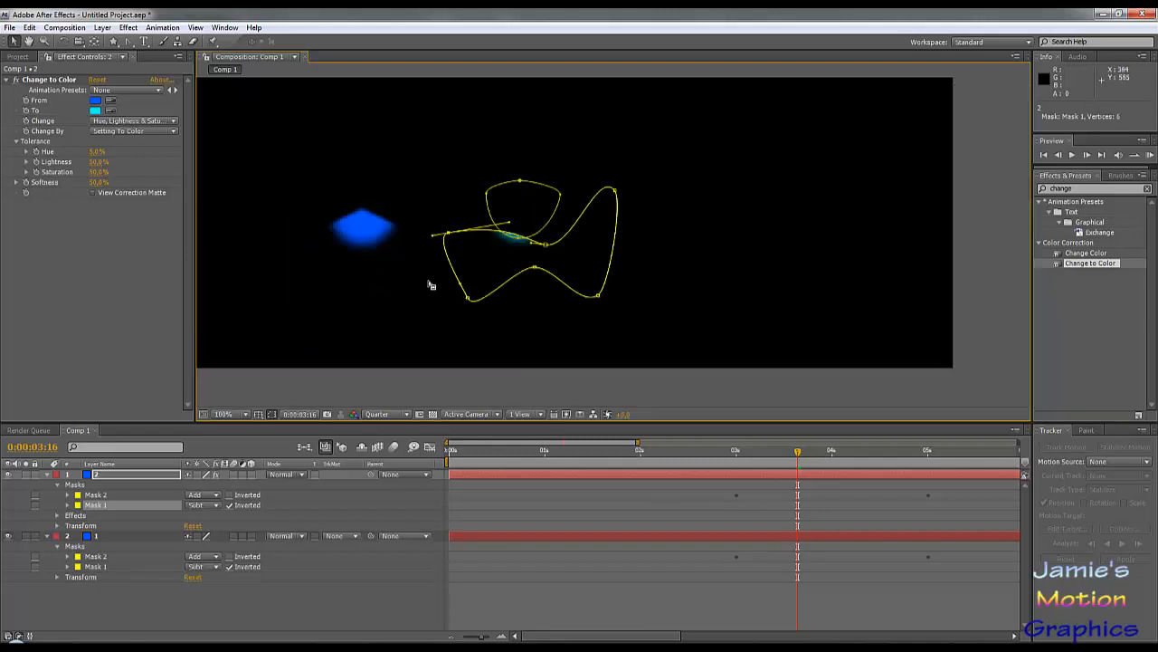
{"action": "left_click_drag", "start_coordinate": [507, 242], "coordinate": [430, 298]}
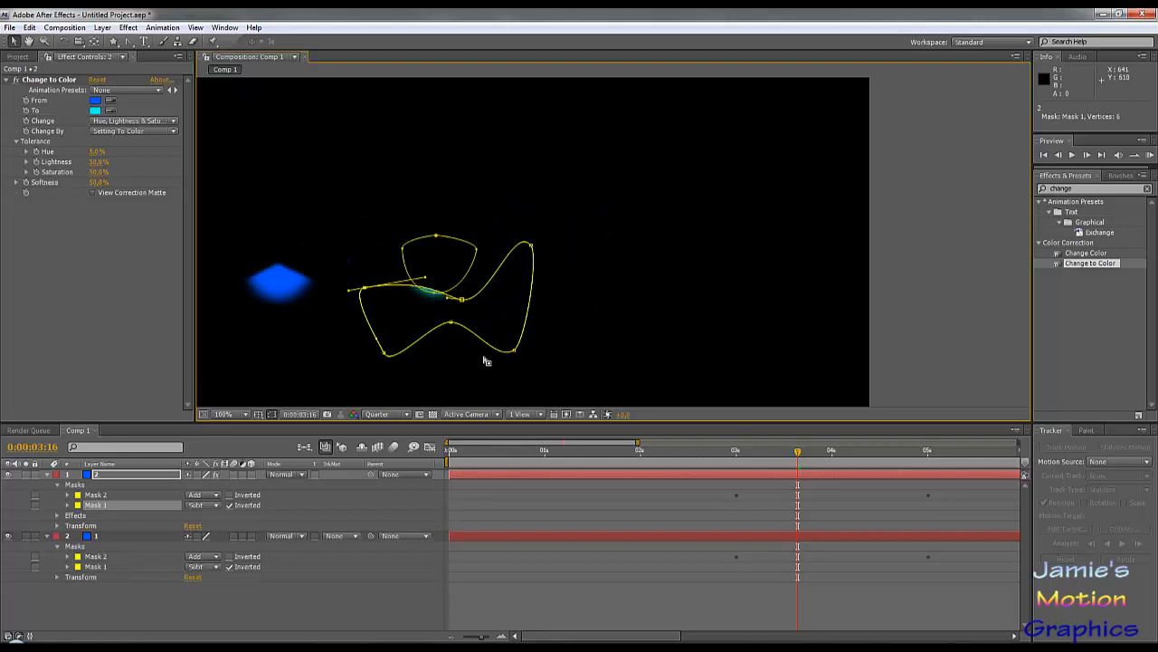
{"action": "left_click", "coordinate": [101, 495]}
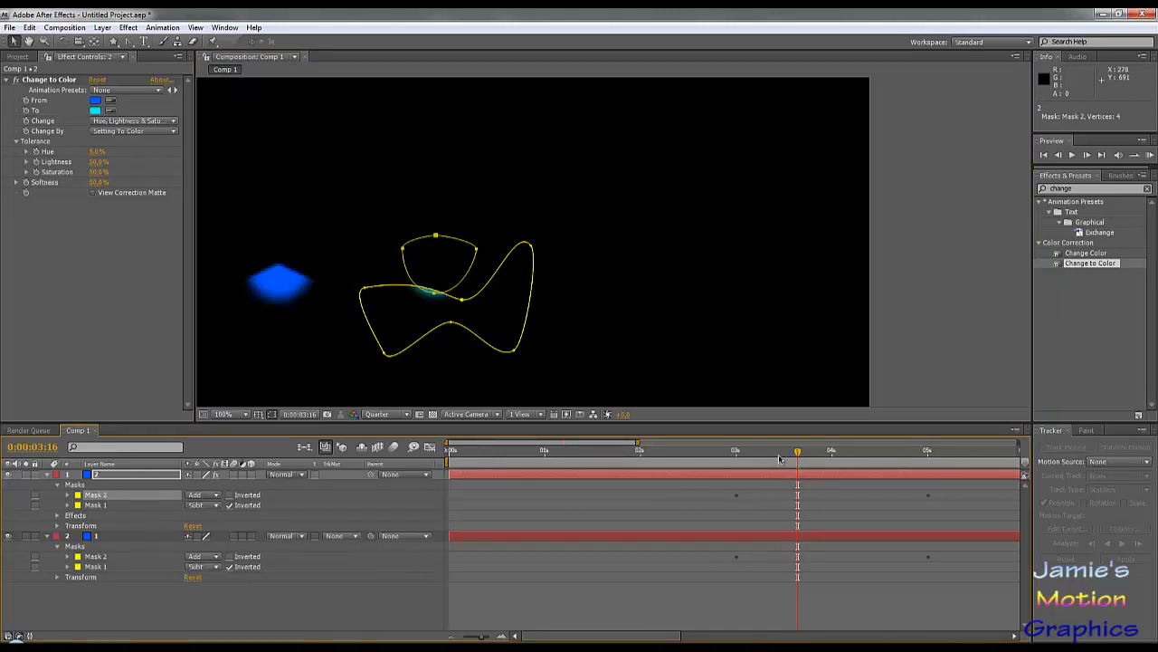
{"action": "left_click_drag", "start_coordinate": [778, 459], "coordinate": [738, 464]}
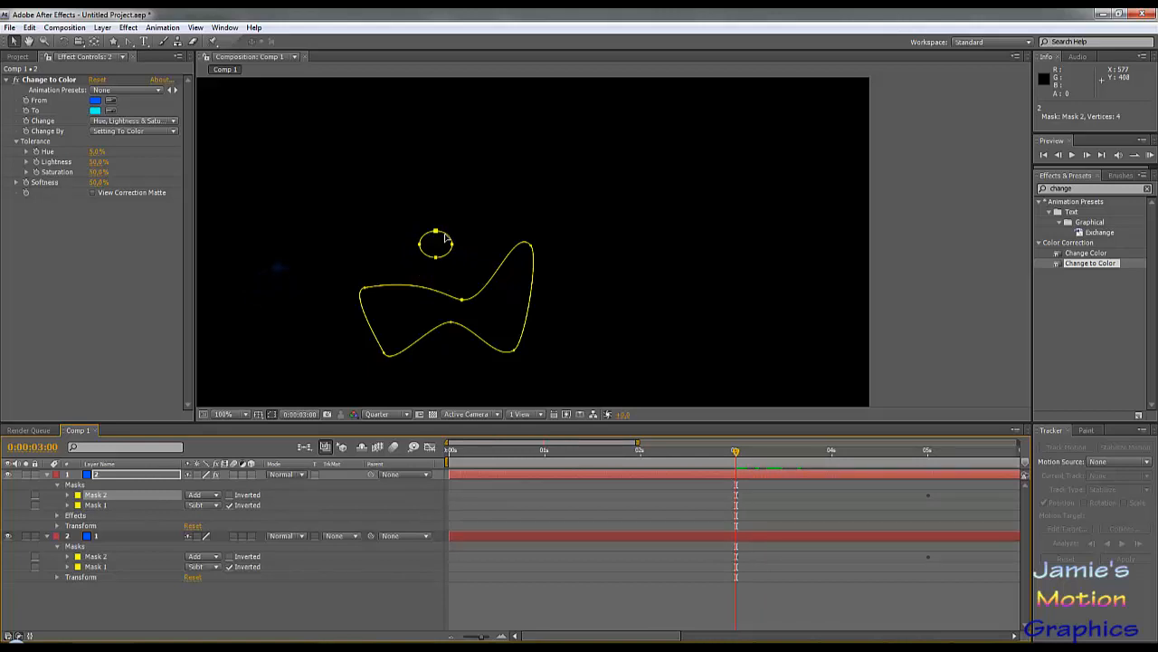
{"action": "left_click_drag", "start_coordinate": [446, 237], "coordinate": [536, 221]}
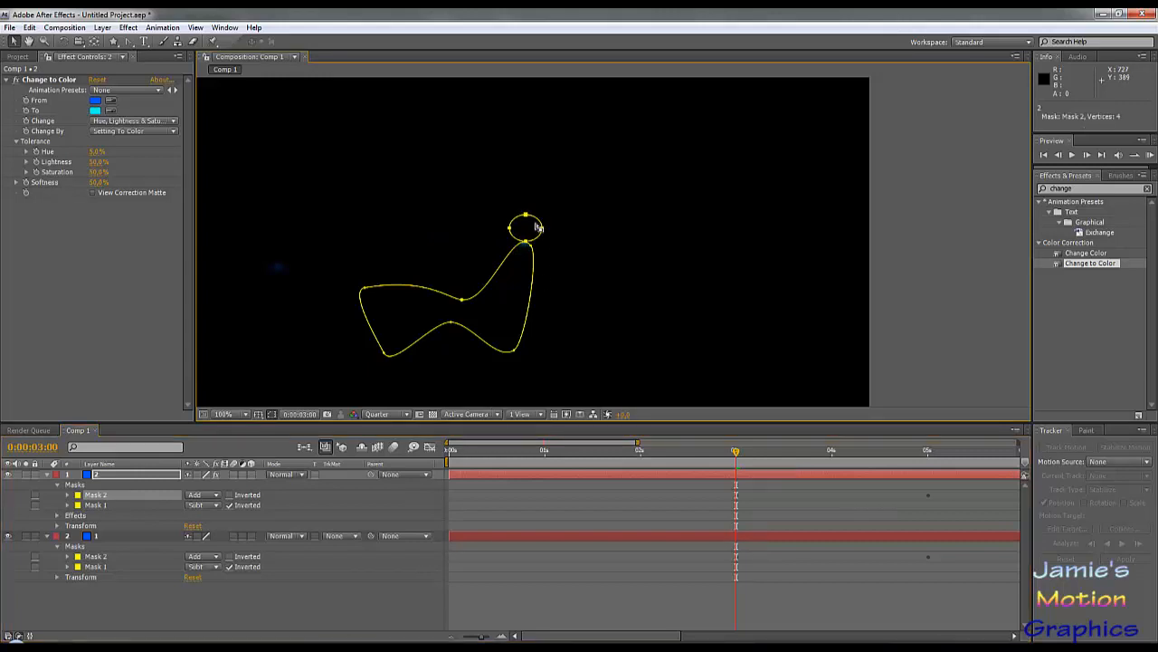
{"action": "left_click_drag", "start_coordinate": [538, 223], "coordinate": [537, 216]}
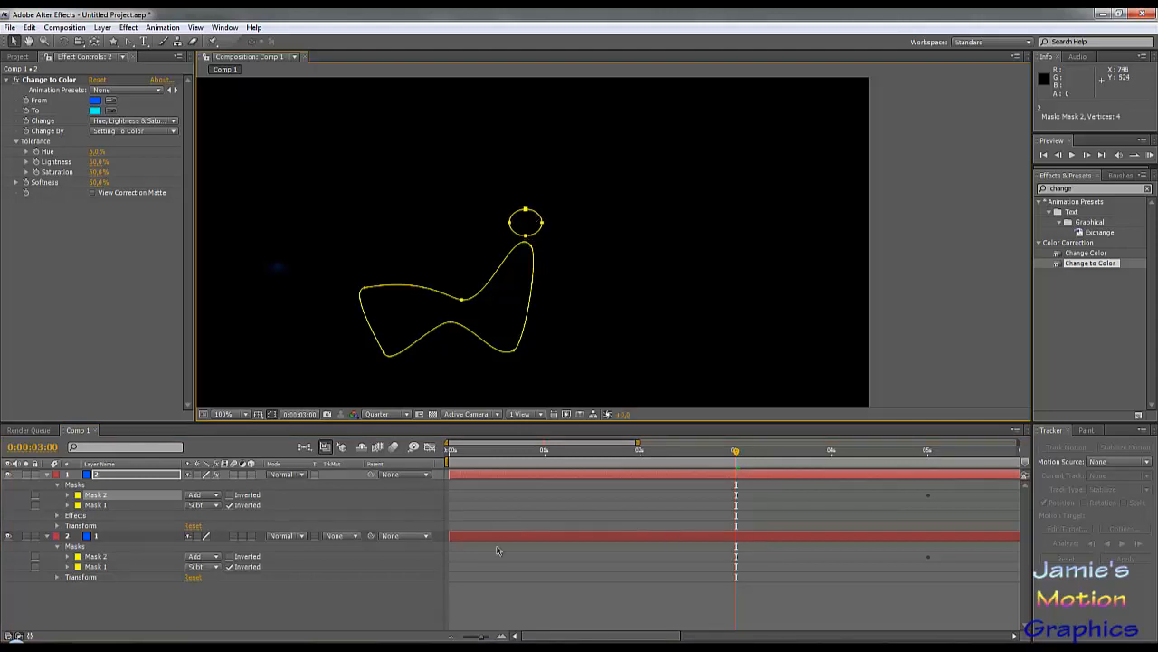
Examine the feathered area where layer 1's ellipse mask meets the polygon mask at 0:00:03:00.
{"action": "left_click", "coordinate": [95, 566]}
{"action": "scroll", "coordinate": [263, 273], "scroll_direction": "up", "scroll_amount": 1}
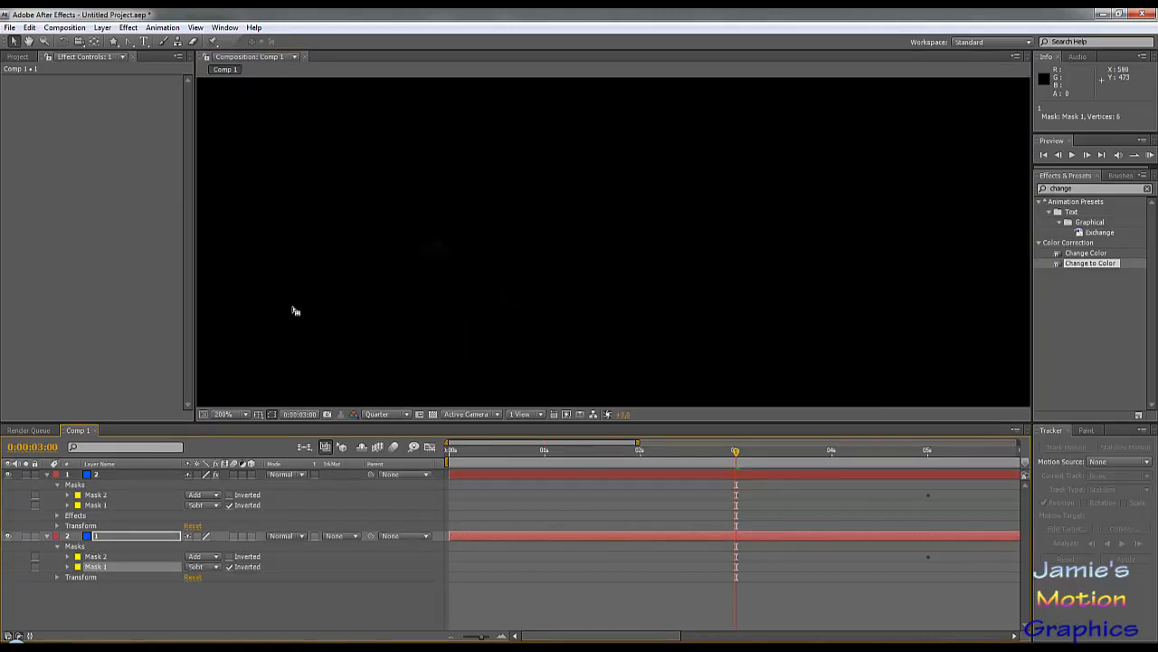
{"action": "scroll", "coordinate": [296, 311], "scroll_direction": "down", "scroll_amount": 1}
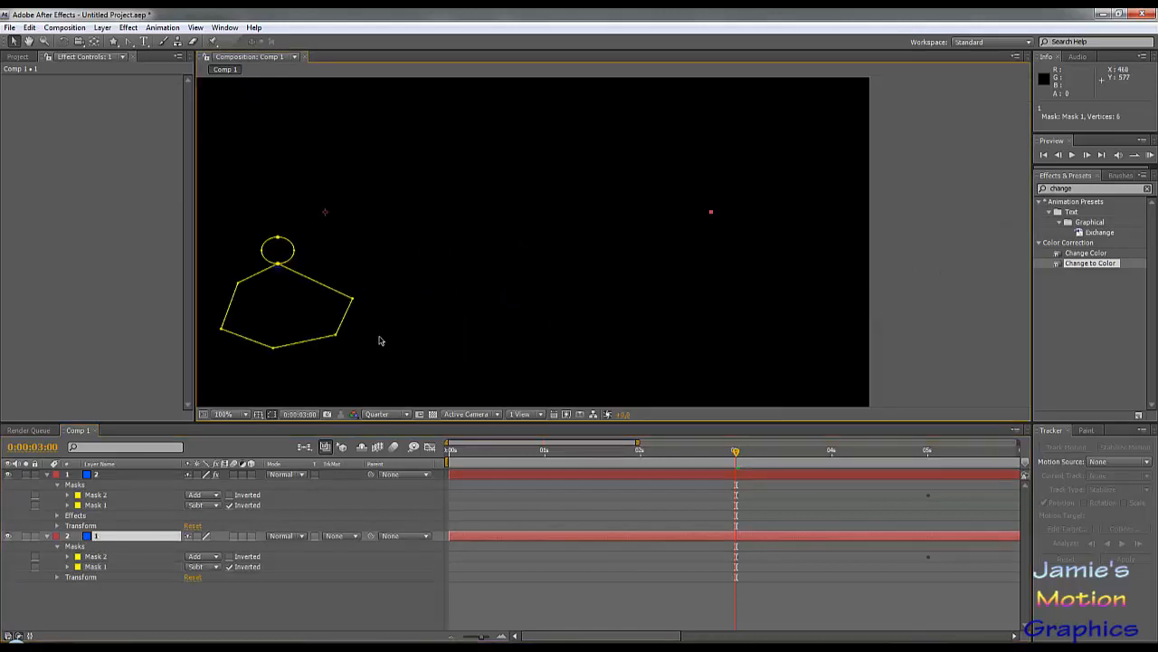
{"action": "left_click_drag", "start_coordinate": [359, 326], "coordinate": [556, 321]}
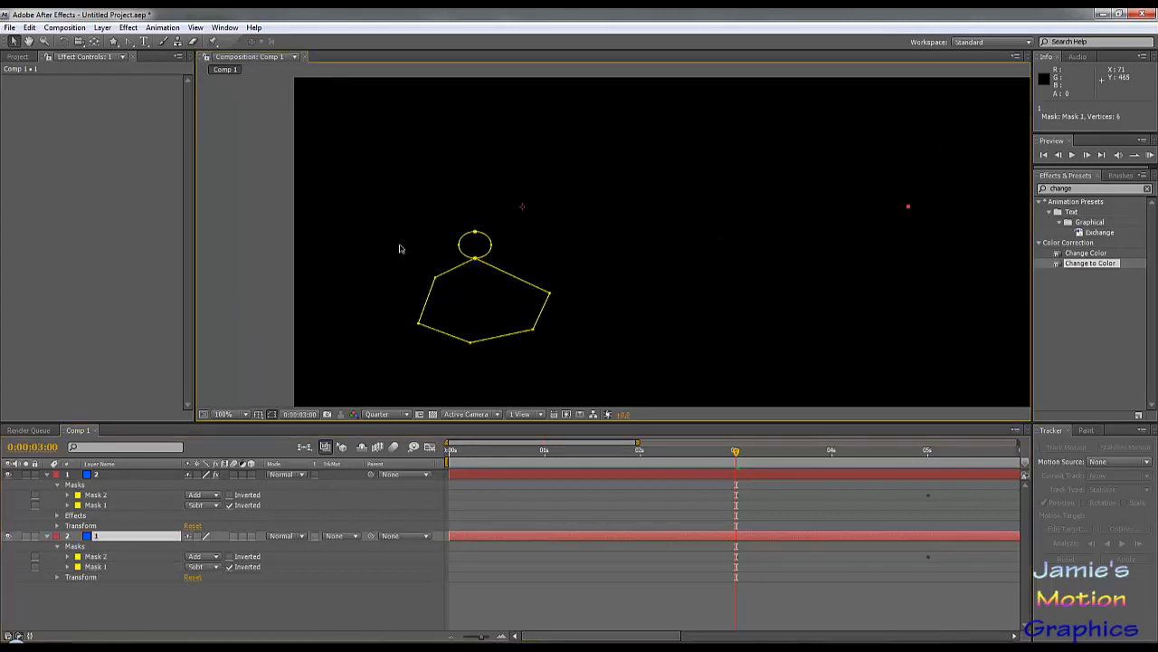
{"action": "scroll", "coordinate": [480, 248], "scroll_direction": "up", "scroll_amount": 4}
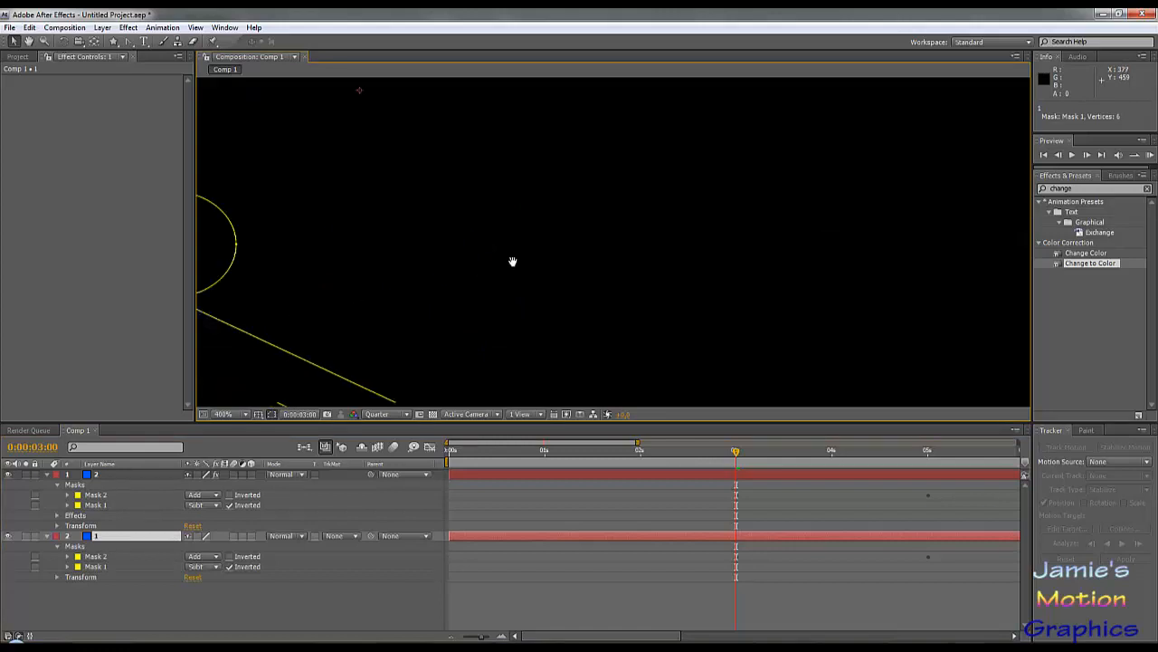
{"action": "scroll", "coordinate": [443, 220], "scroll_direction": "up", "scroll_amount": 1}
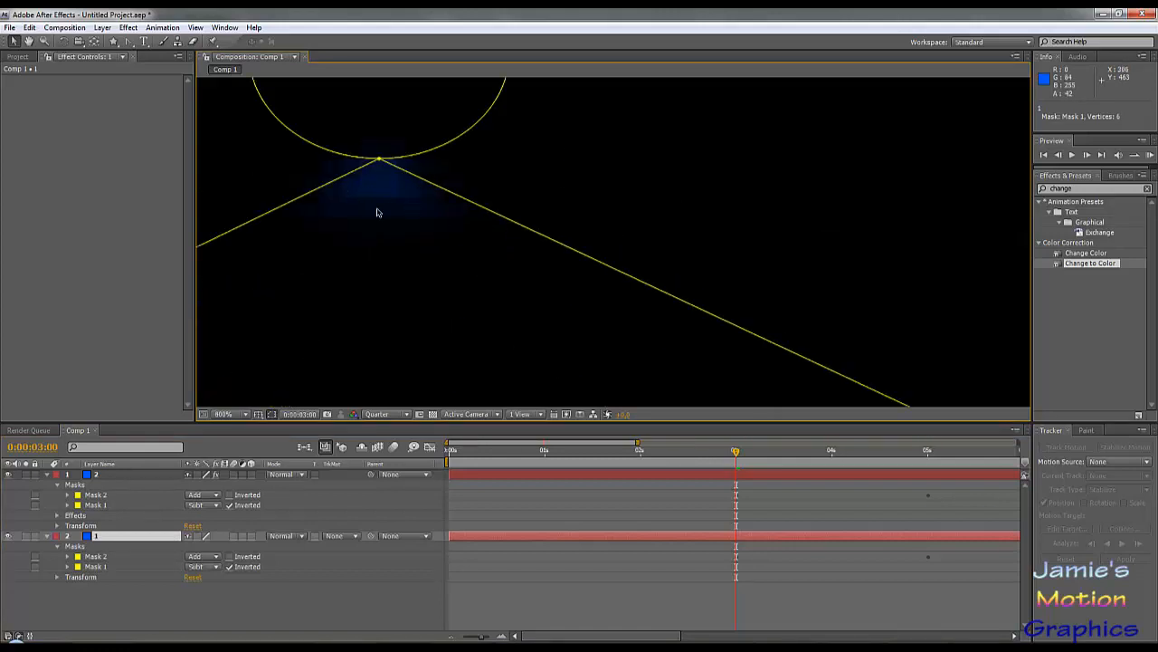
{"action": "scroll", "coordinate": [402, 201], "scroll_direction": "down", "scroll_amount": 1}
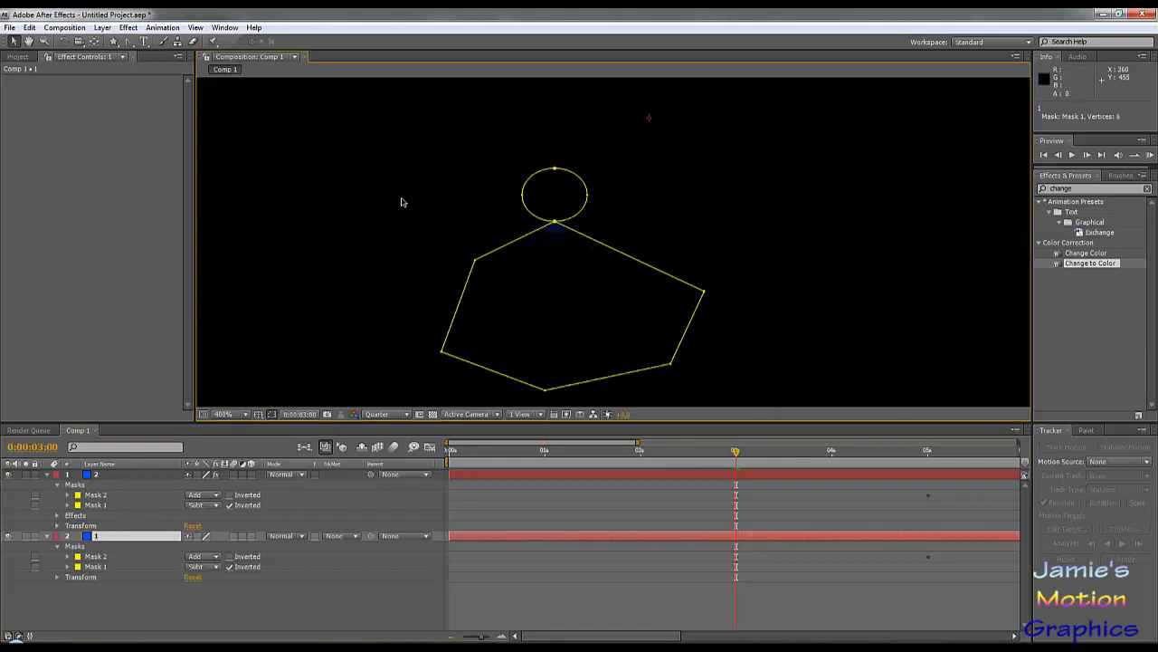
{"action": "left_click", "coordinate": [95, 566]}
{"action": "left_click", "coordinate": [67, 567]}
{"action": "left_click", "coordinate": [104, 577]}
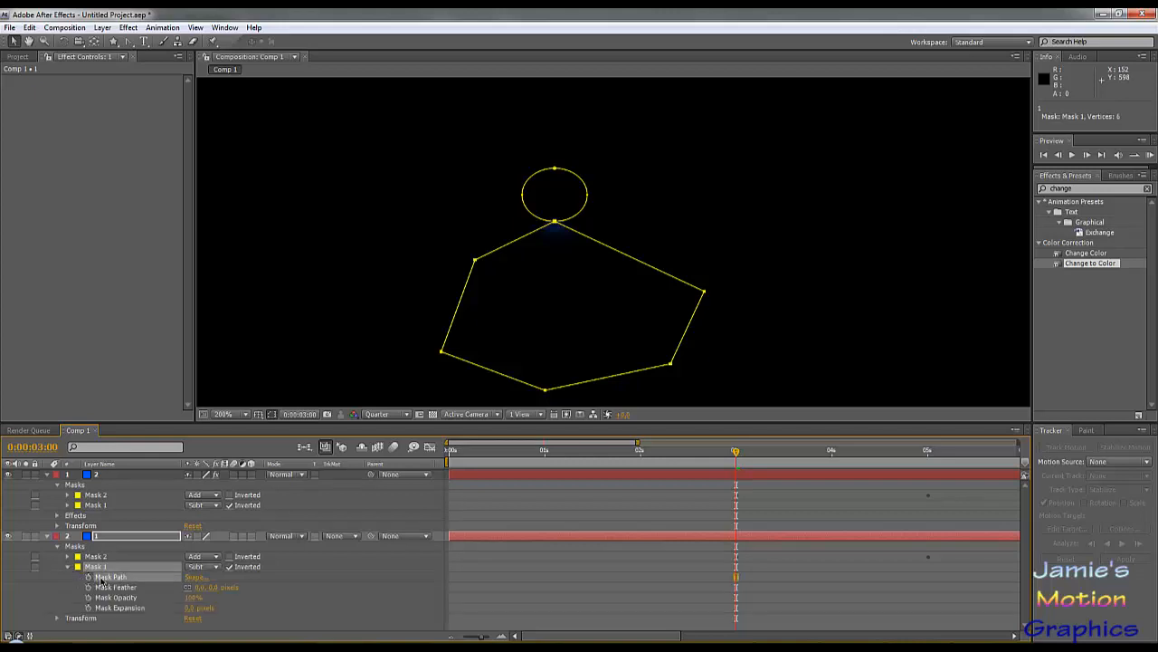
{"action": "left_click_drag", "start_coordinate": [561, 172], "coordinate": [571, 149]}
{"action": "key", "text": "ctrl+z"}
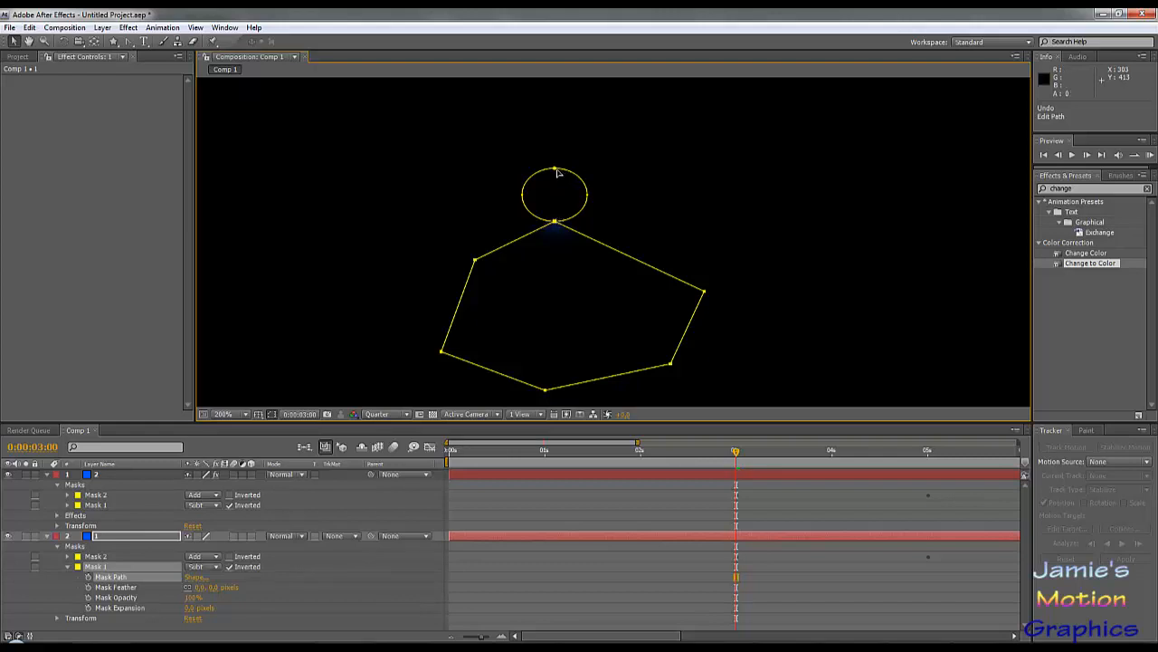
{"action": "left_click_drag", "start_coordinate": [556, 170], "coordinate": [555, 160]}
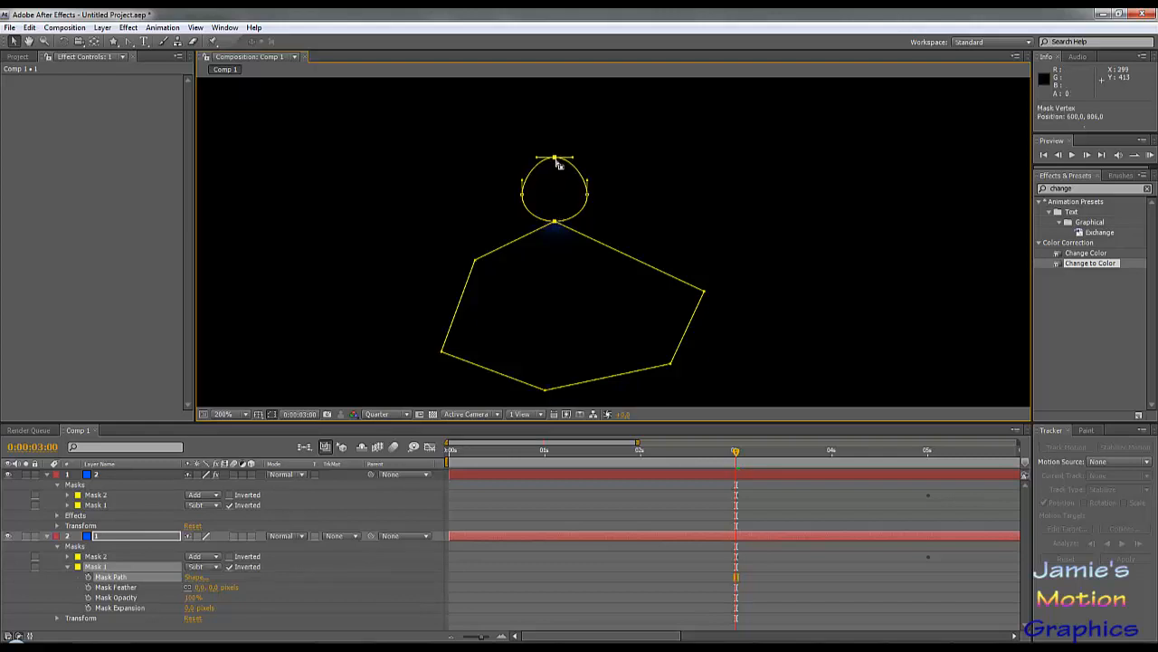
{"action": "key", "text": "ctrl+z"}
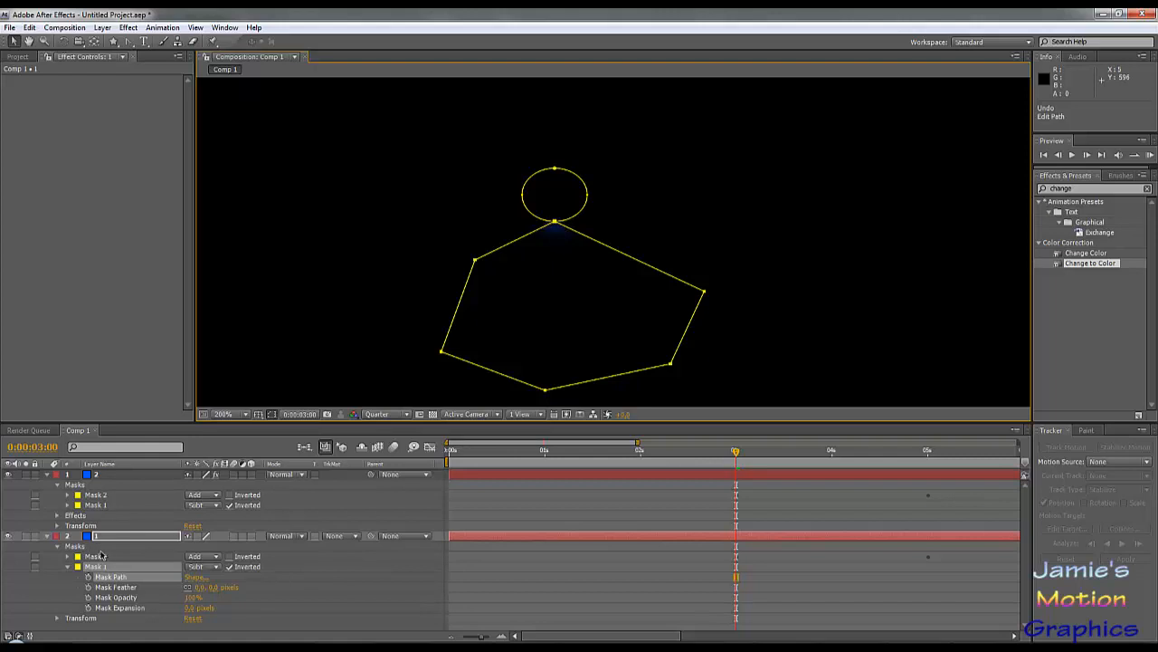
{"action": "left_click", "coordinate": [111, 578]}
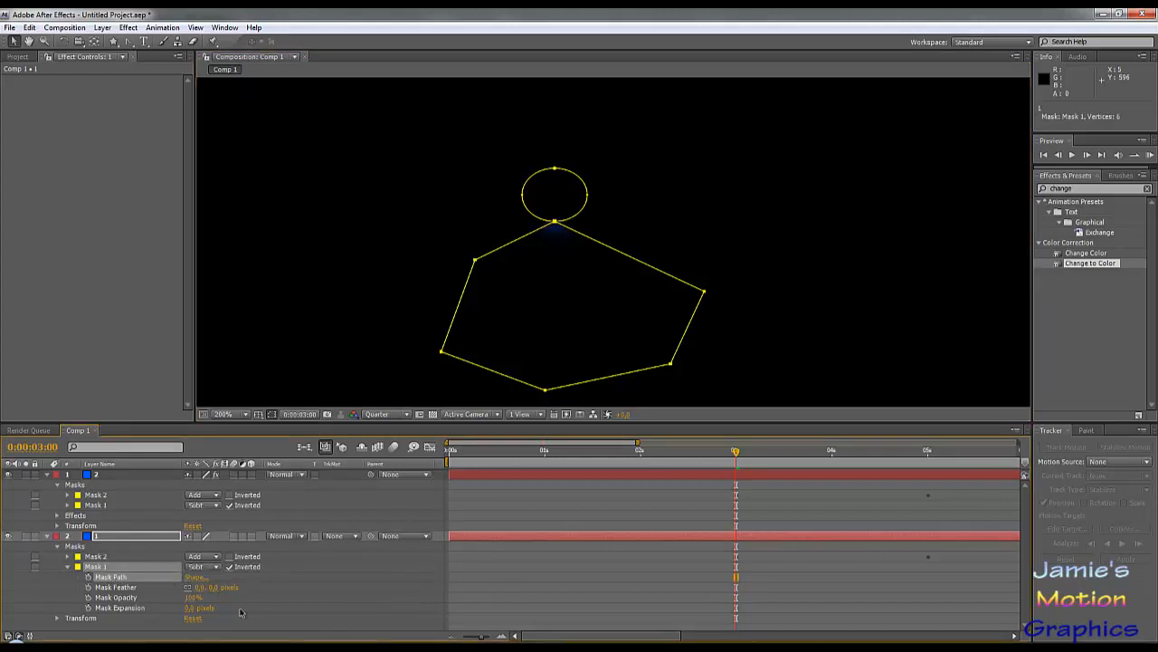
{"action": "left_click", "coordinate": [107, 589]}
{"action": "left_click", "coordinate": [110, 578]}
At 0:00:03:00, move layer 1's ellipse Mask 2 slightly upward so it sits clear of the polygon's top vertex.
{"action": "left_click", "coordinate": [105, 557]}
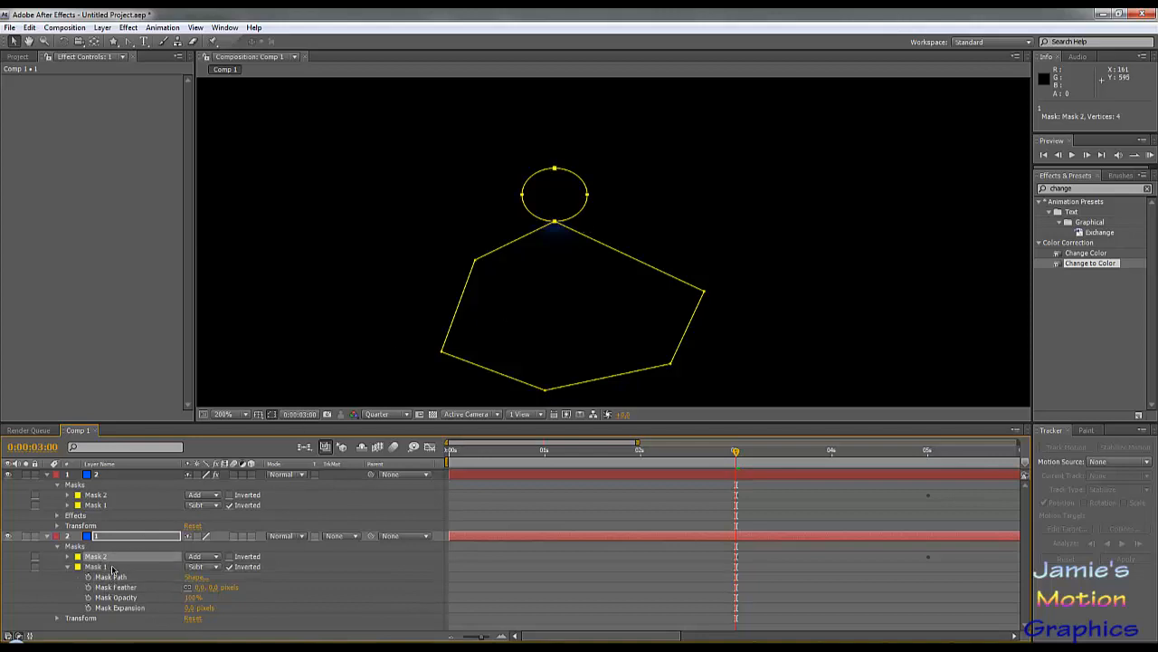
{"action": "left_click", "coordinate": [65, 561]}
{"action": "left_click", "coordinate": [67, 557]}
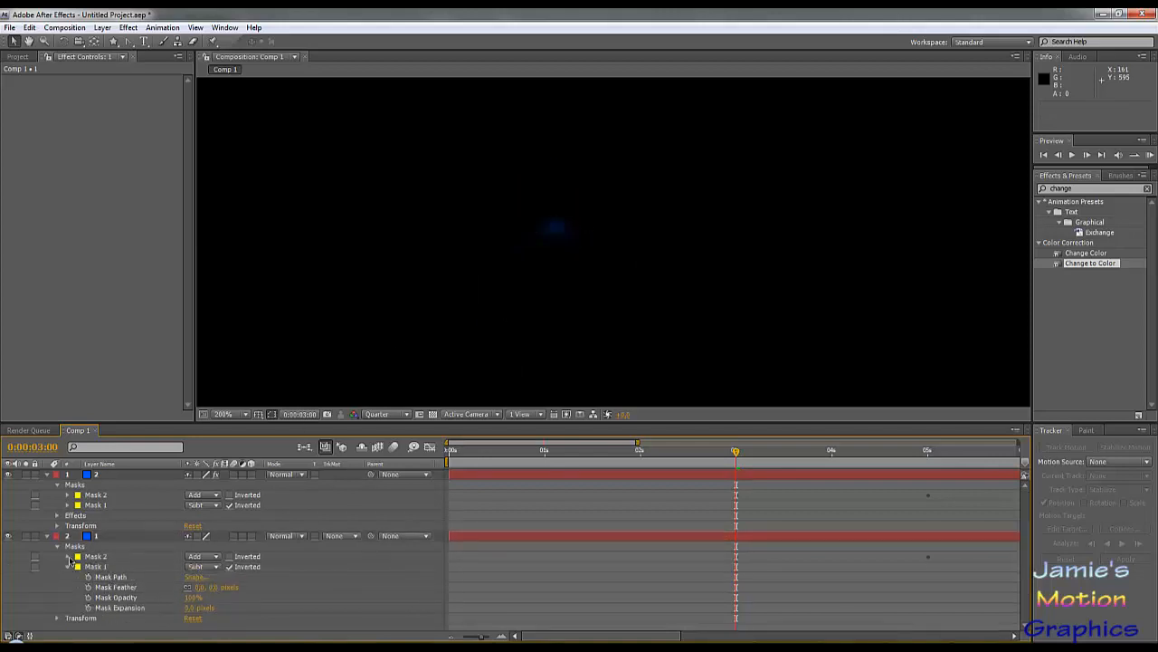
{"action": "left_click", "coordinate": [124, 568]}
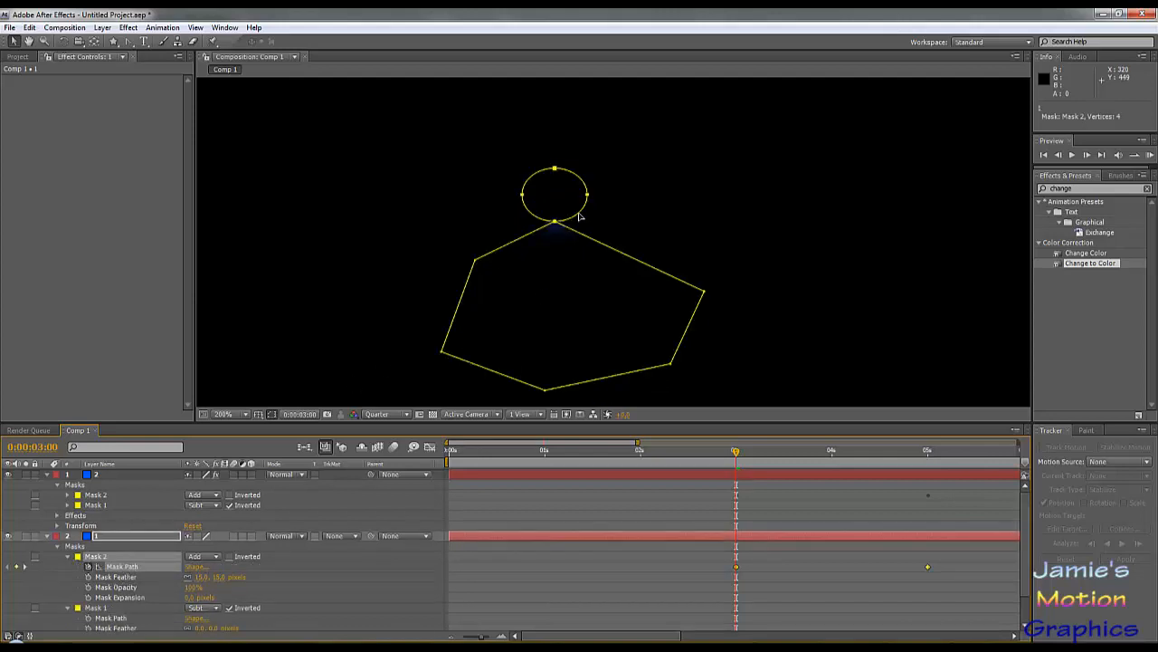
{"action": "left_click_drag", "start_coordinate": [579, 216], "coordinate": [579, 204]}
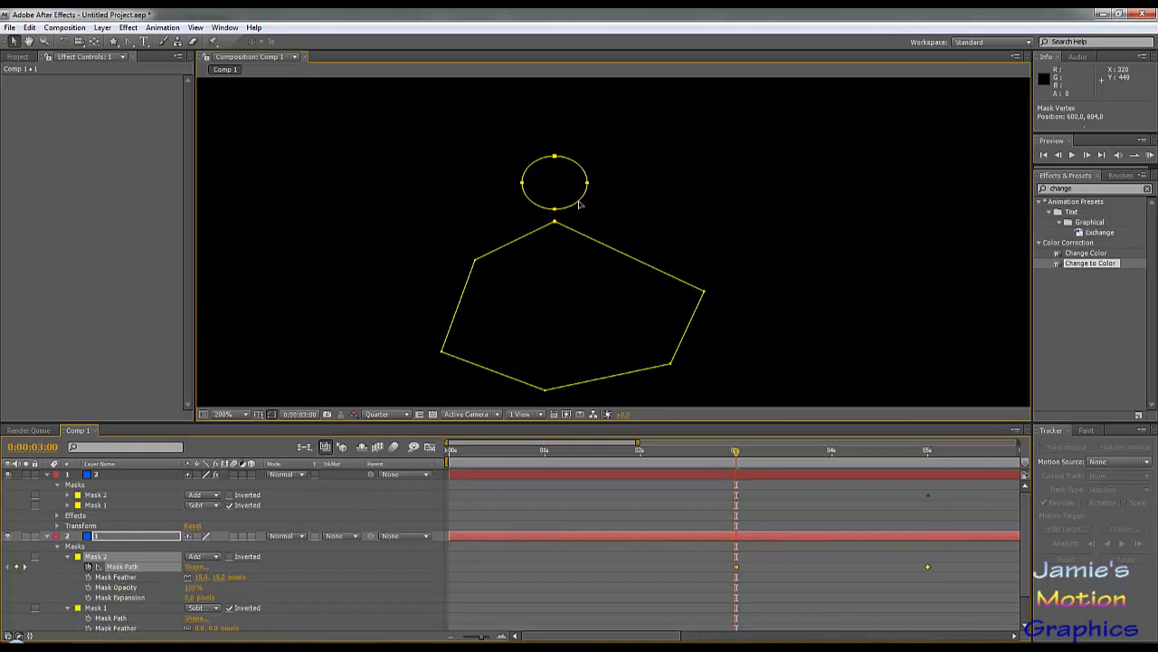
At 0:00:05:00, reshape layer 2's Mask 2 by moving its four vertices until the outline encloses the whole wavy shape.
{"action": "key", "text": "comma"}
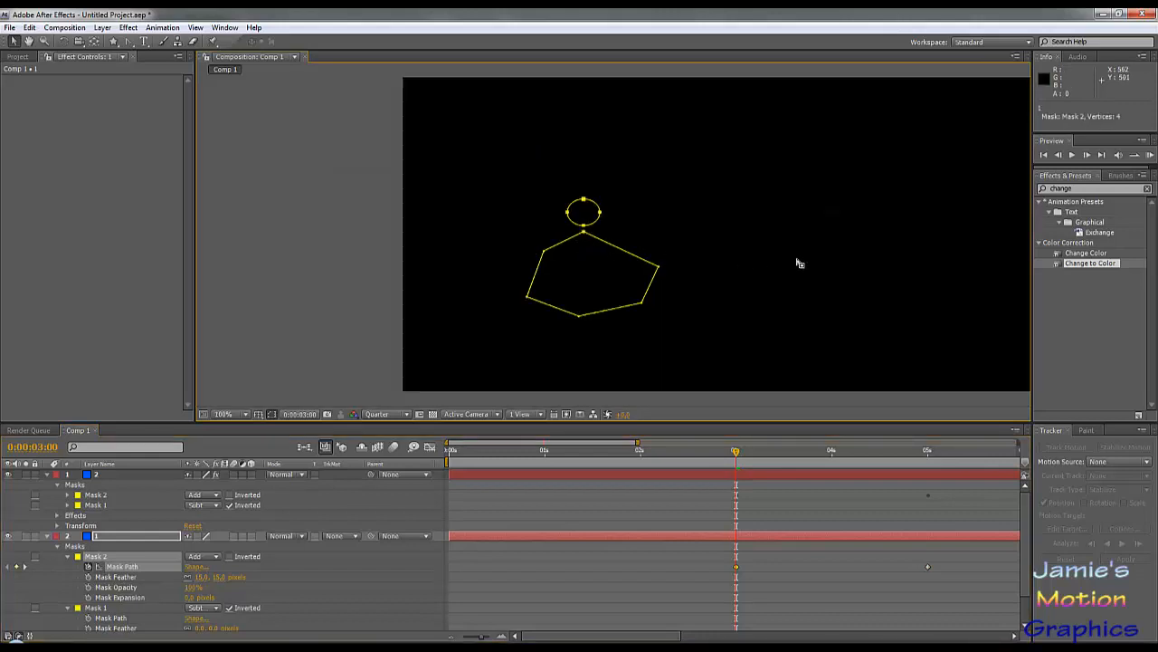
{"action": "left_click_drag", "start_coordinate": [799, 263], "coordinate": [608, 297]}
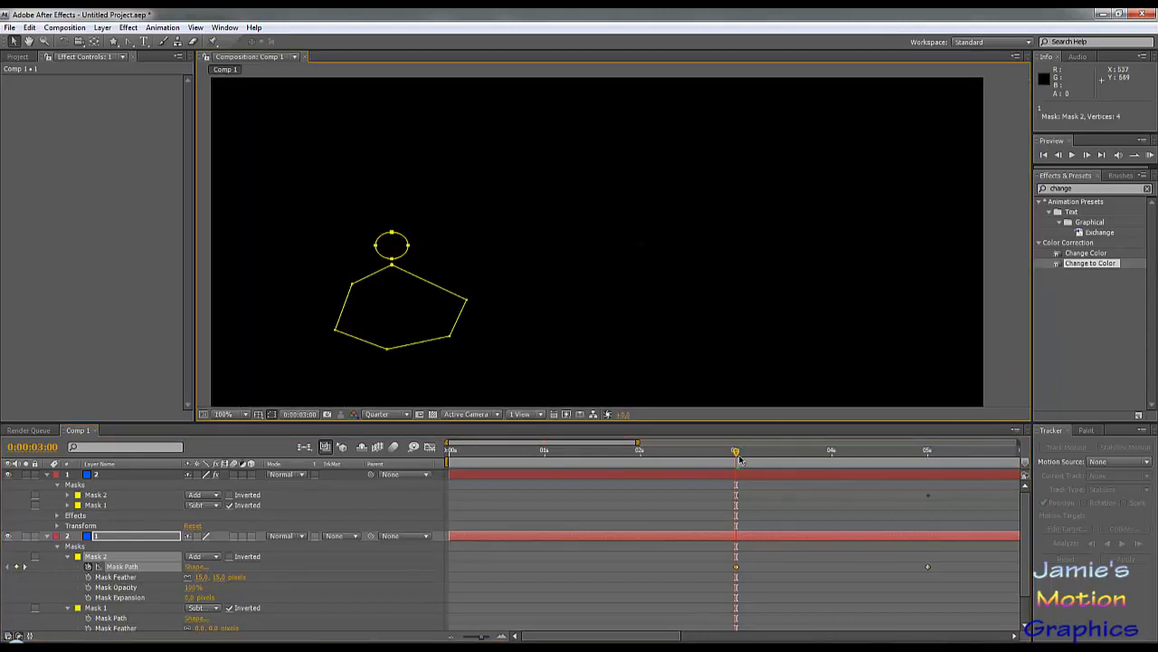
{"action": "left_click_drag", "start_coordinate": [736, 456], "coordinate": [927, 510]}
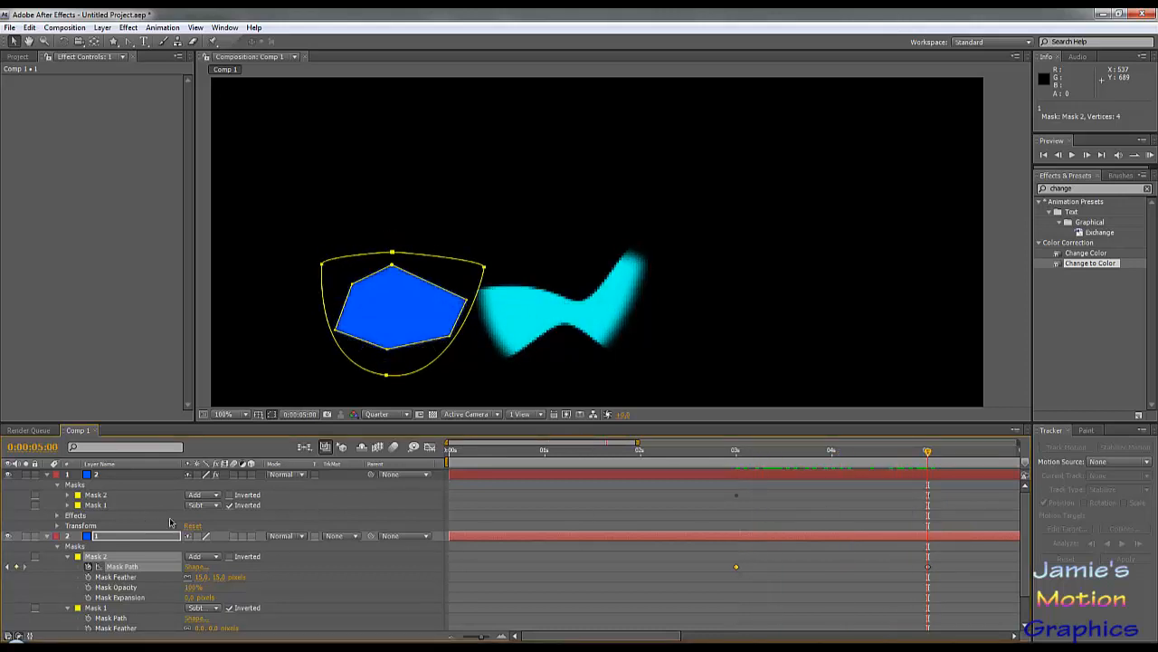
{"action": "left_click", "coordinate": [94, 496]}
{"action": "left_click", "coordinate": [67, 496]}
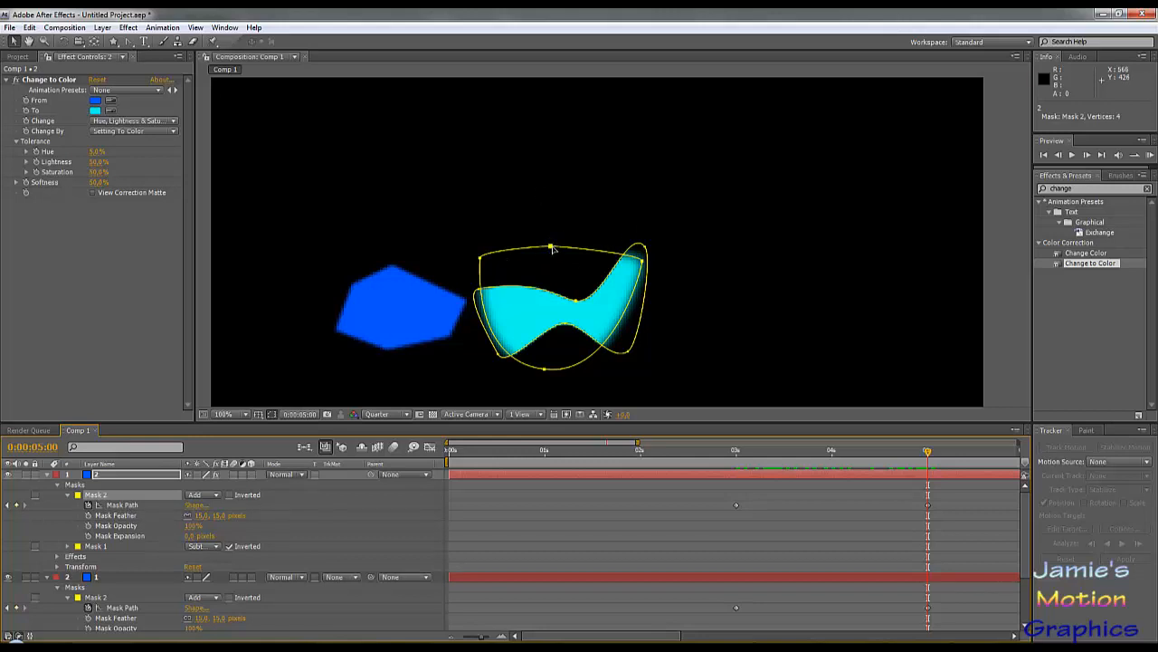
{"action": "left_click_drag", "start_coordinate": [550, 246], "coordinate": [640, 242]}
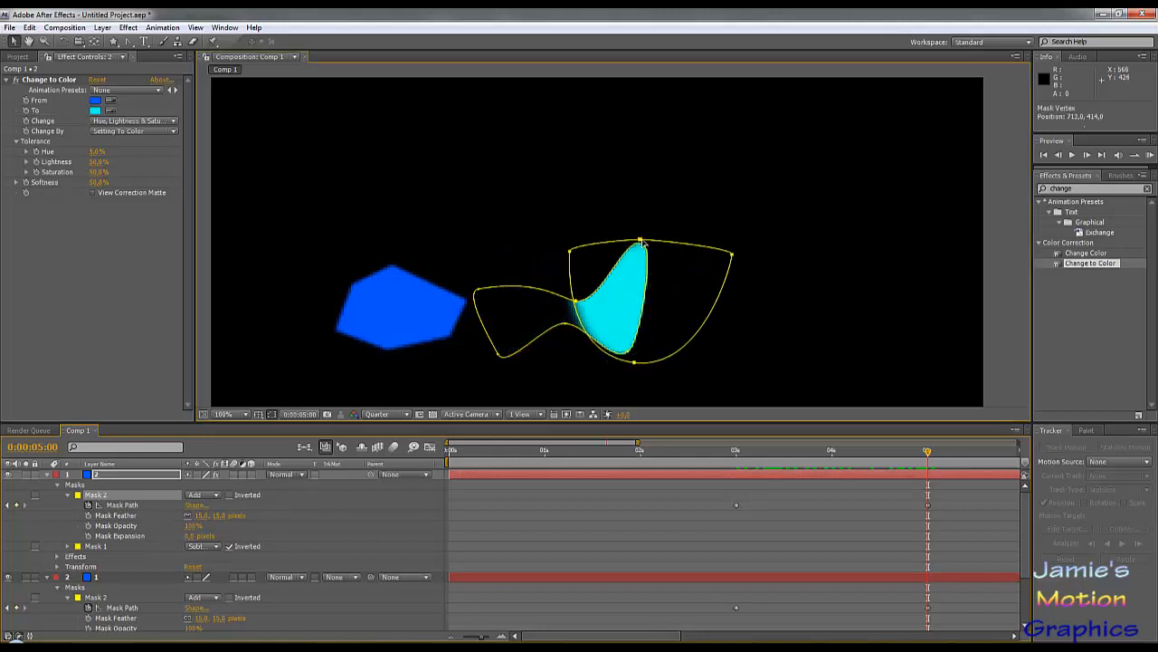
{"action": "left_click", "coordinate": [633, 362]}
{"action": "left_click_drag", "start_coordinate": [636, 363], "coordinate": [495, 375]}
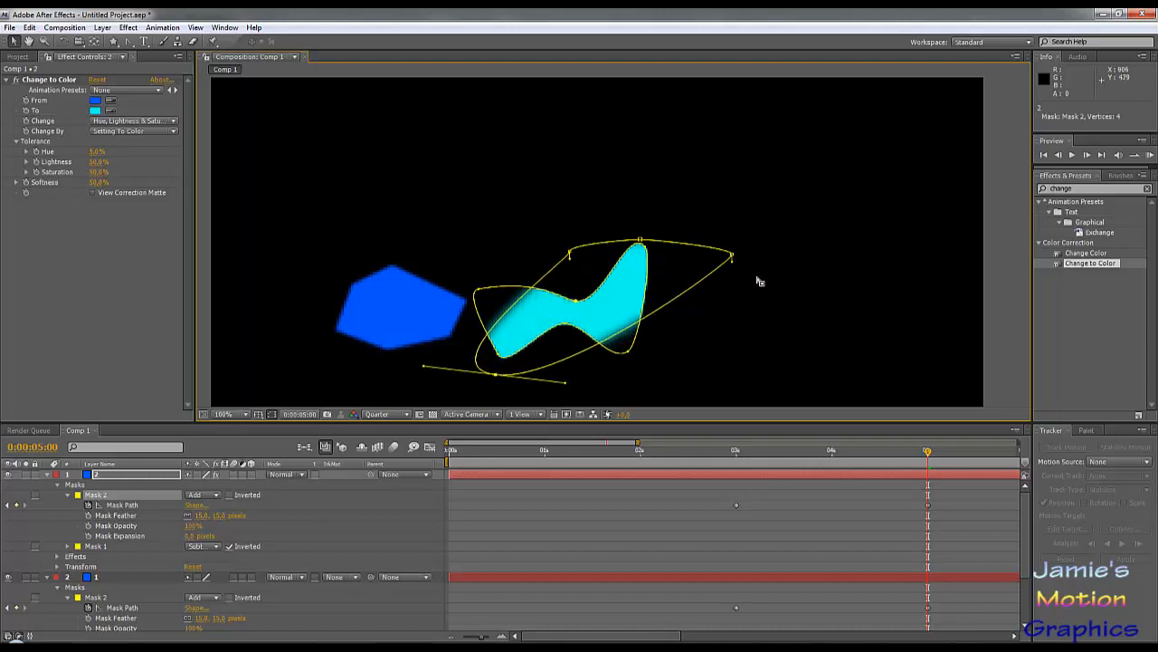
{"action": "left_click_drag", "start_coordinate": [733, 258], "coordinate": [715, 333]}
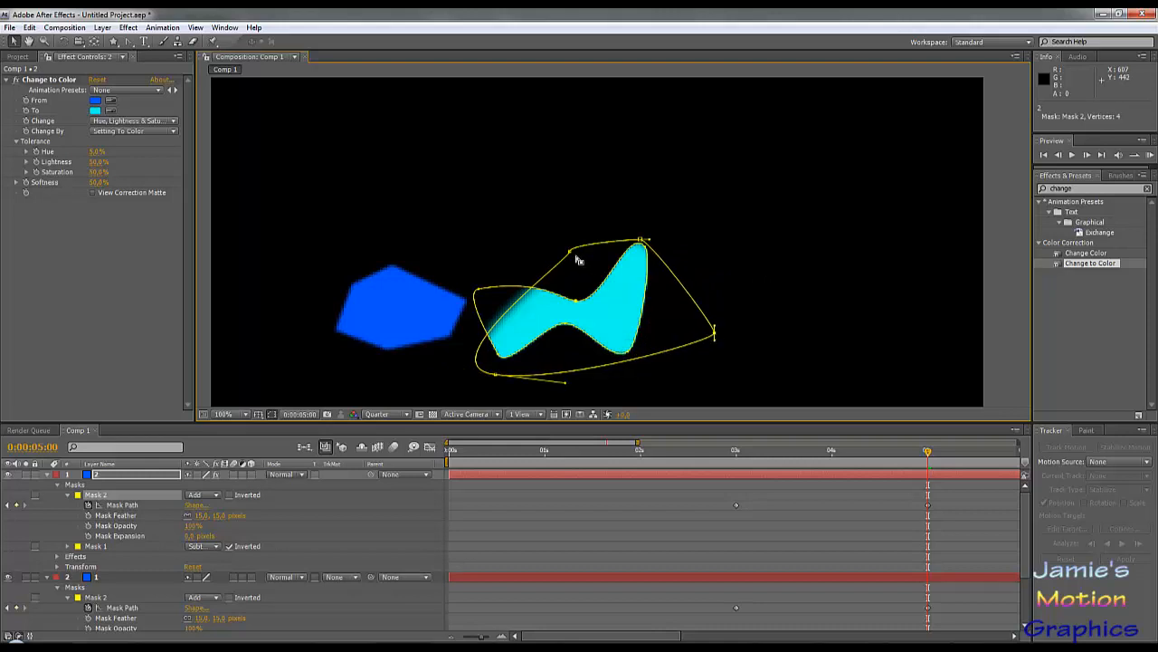
{"action": "left_click_drag", "start_coordinate": [571, 254], "coordinate": [481, 246]}
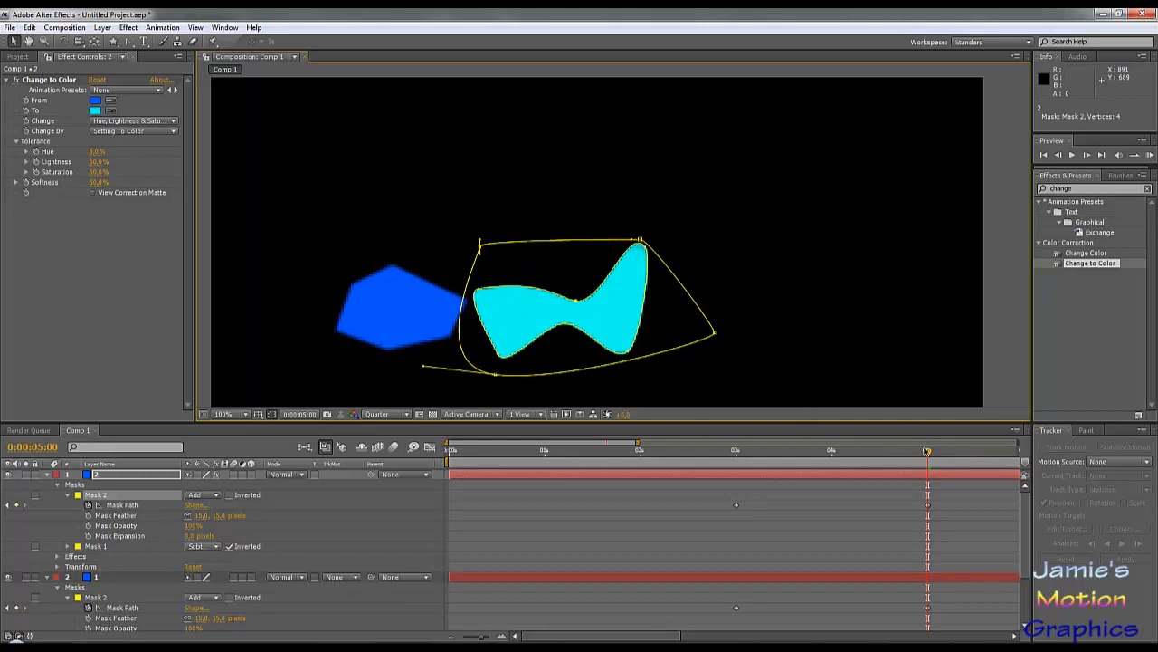
At 0:00:03:20, reshape layer 2's Mask 2 around the tall peak by adjusting its lower and left vertices.
{"action": "left_click_drag", "start_coordinate": [927, 452], "coordinate": [822, 490]}
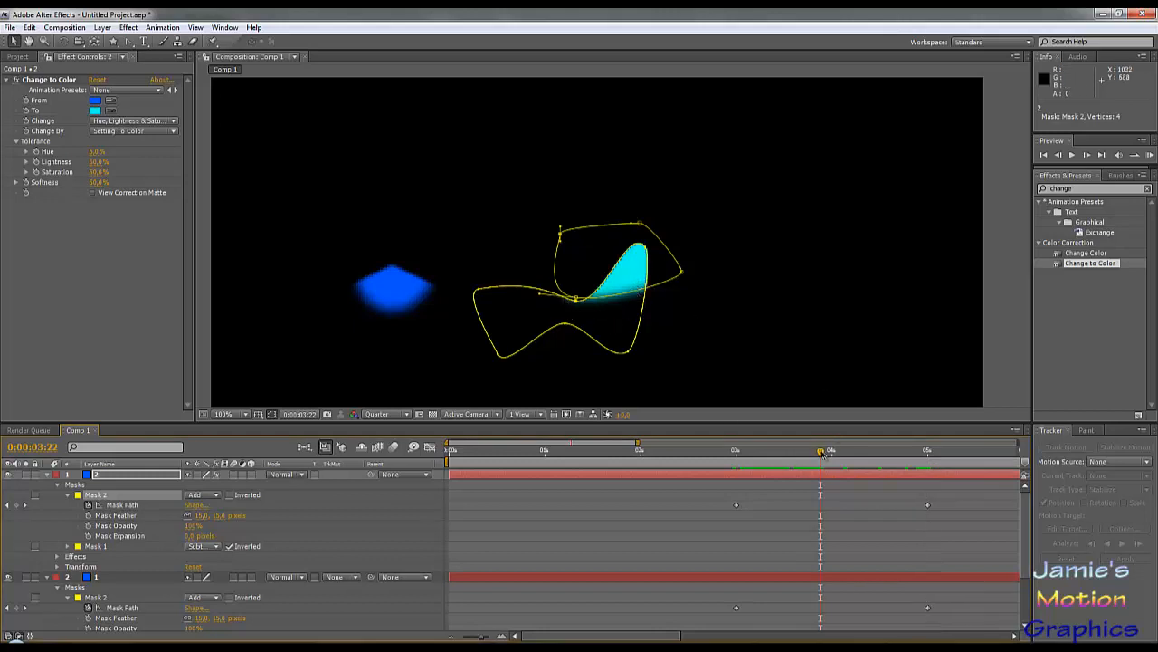
{"action": "mouse_move", "coordinate": [822, 452]}
{"action": "left_mouse_down"}
{"action": "mouse_move", "coordinate": [766, 461]}
{"action": "mouse_move", "coordinate": [812, 466]}
{"action": "left_mouse_up"}
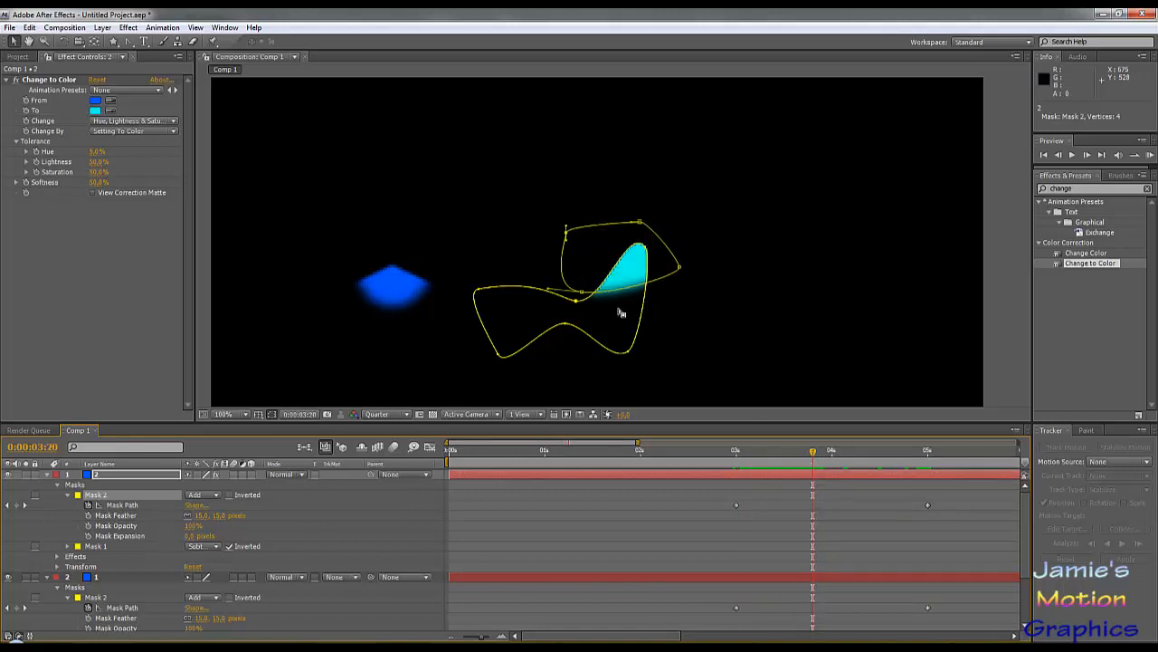
{"action": "left_click_drag", "start_coordinate": [584, 294], "coordinate": [643, 327]}
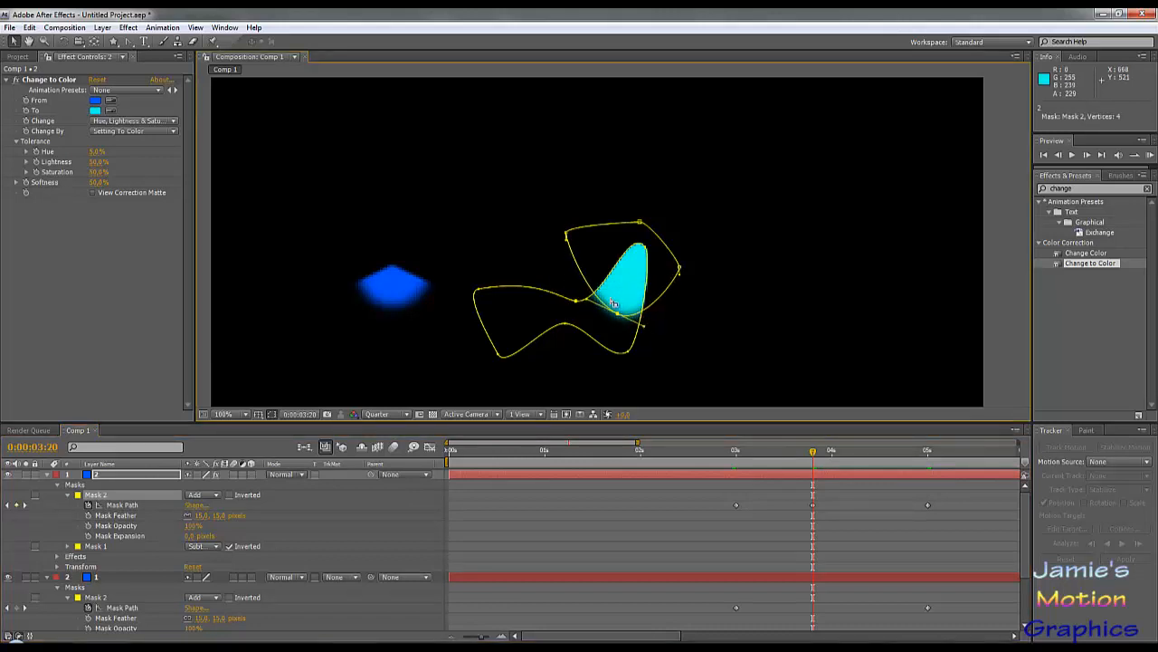
{"action": "left_click_drag", "start_coordinate": [566, 235], "coordinate": [584, 251]}
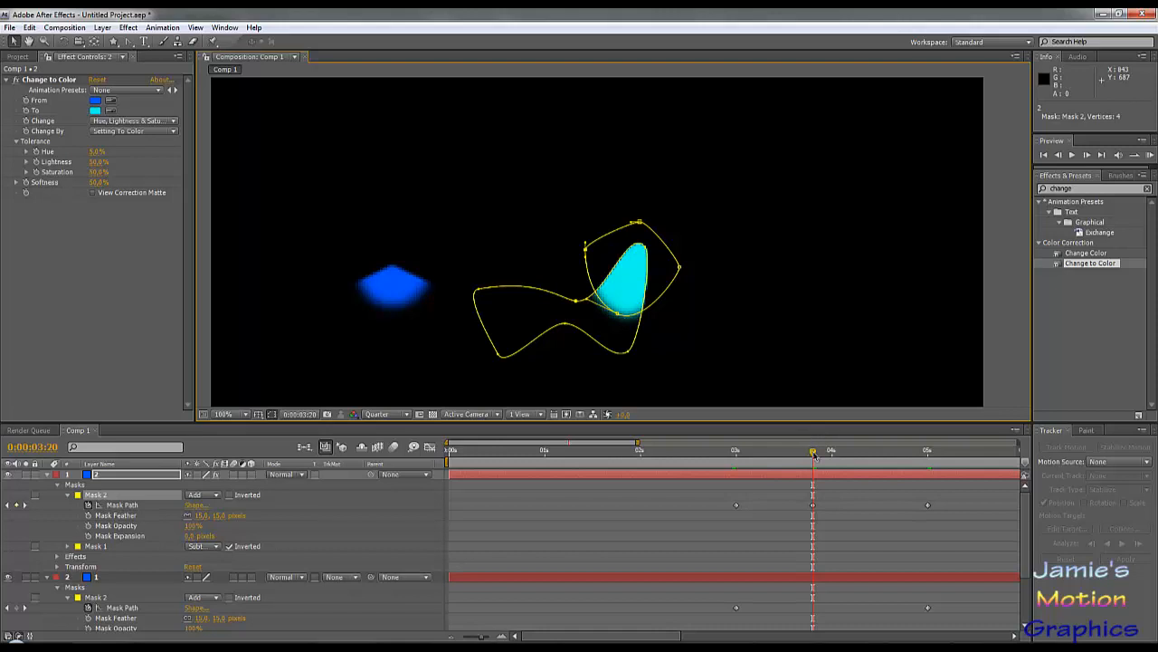
At 0:00:04:01, pull the right vertex of layer 2's Mask 2 down below the wavy shape's right end.
{"action": "left_click_drag", "start_coordinate": [814, 453], "coordinate": [835, 459]}
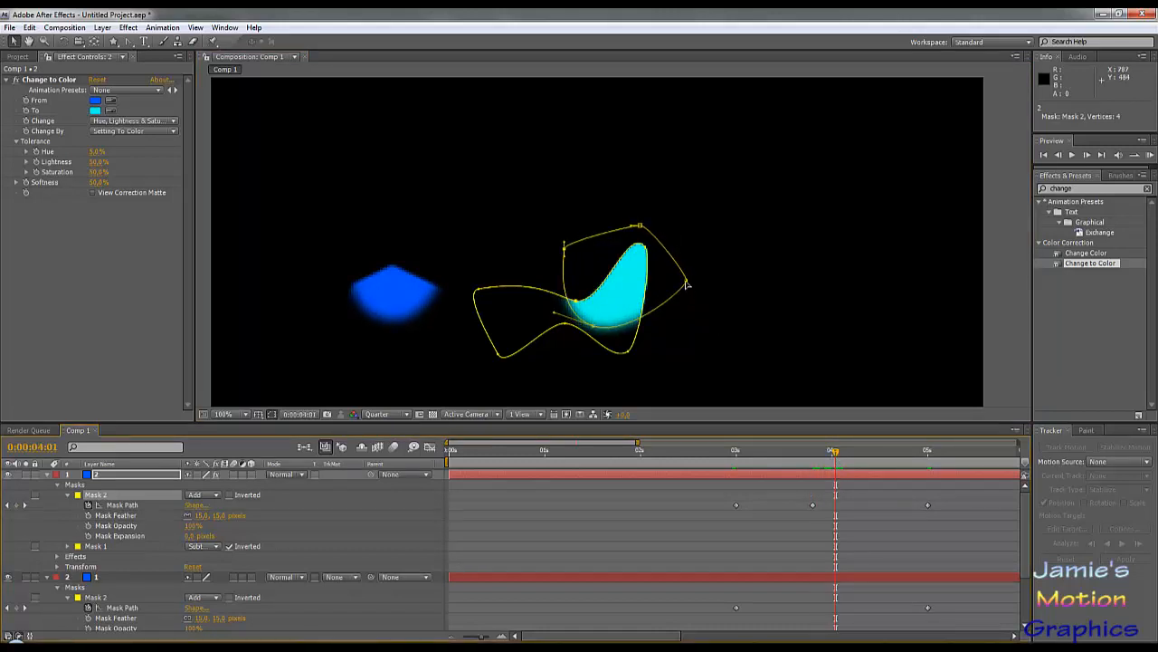
{"action": "left_click_drag", "start_coordinate": [687, 284], "coordinate": [690, 382]}
{"action": "left_click", "coordinate": [620, 340]}
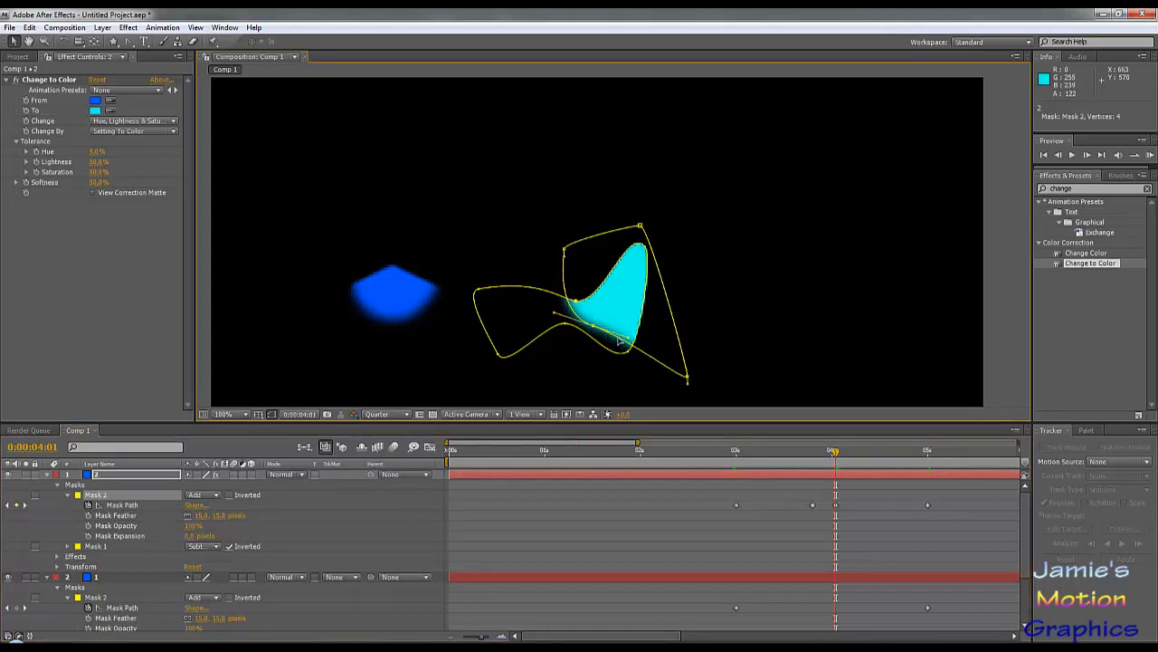
{"action": "left_click_drag", "start_coordinate": [628, 342], "coordinate": [596, 351]}
{"action": "key", "text": "ctrl+z"}
{"action": "key", "text": "ctrl+z"}
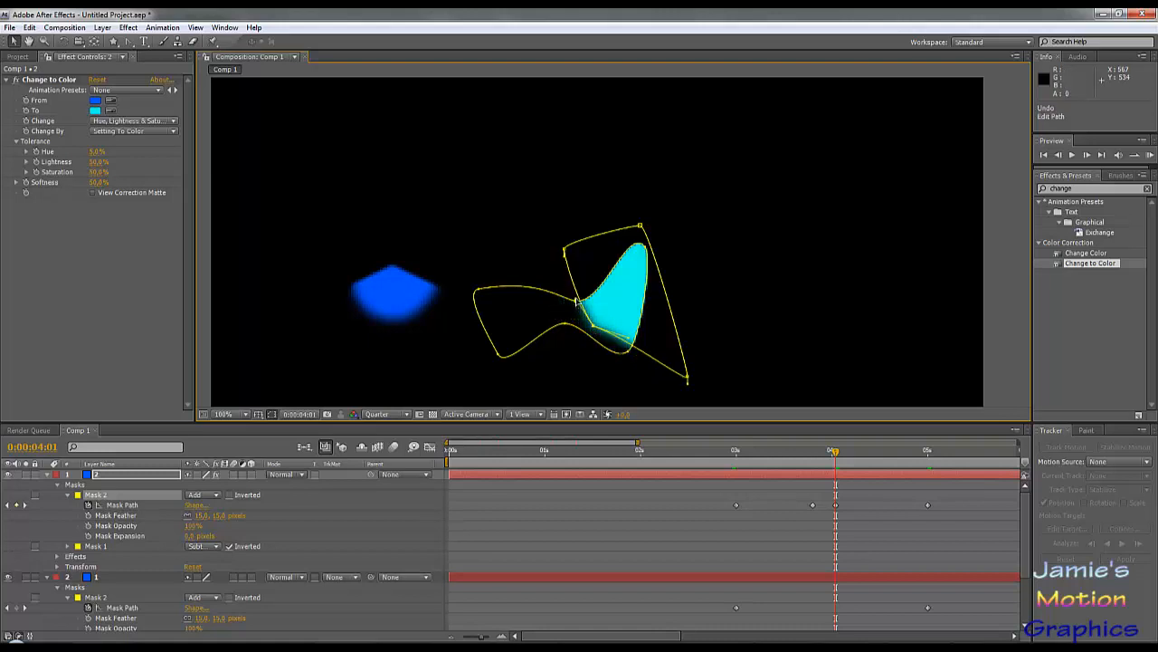
{"action": "key", "text": "ctrl+z"}
At 0:00:04:01, refine layer 2's Mask 2 with Convert Vertex and curve handles so it wraps only the wavy shape's right-hand lobe.
{"action": "left_click_drag", "start_coordinate": [564, 249], "coordinate": [593, 245]}
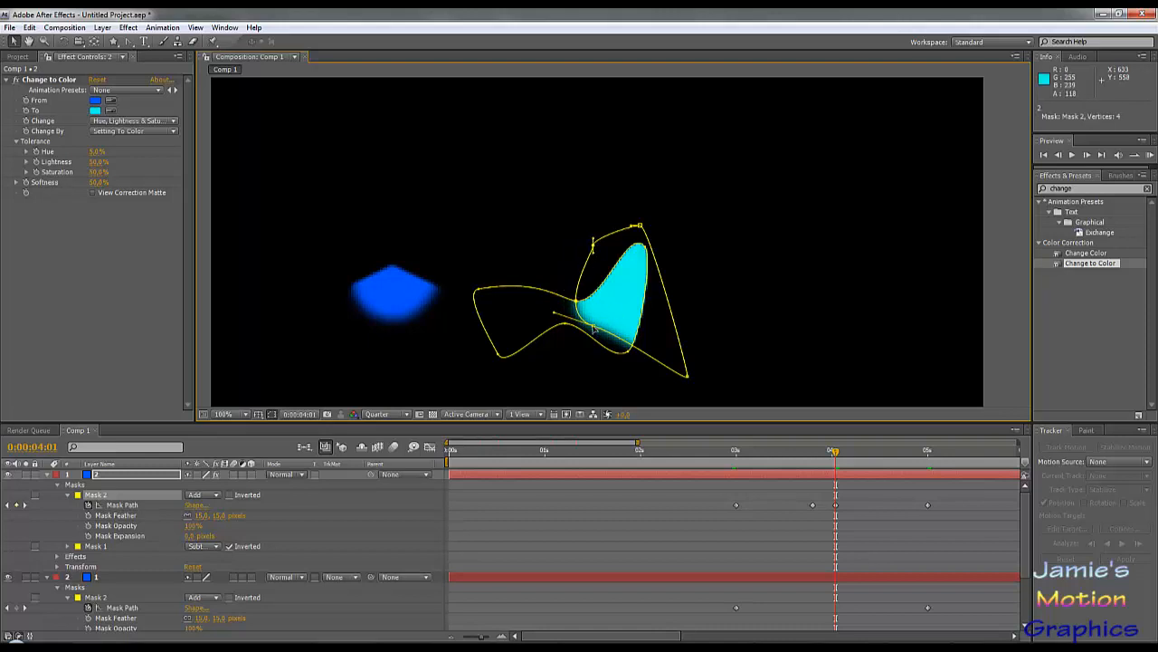
{"action": "left_click_drag", "start_coordinate": [627, 339], "coordinate": [588, 352]}
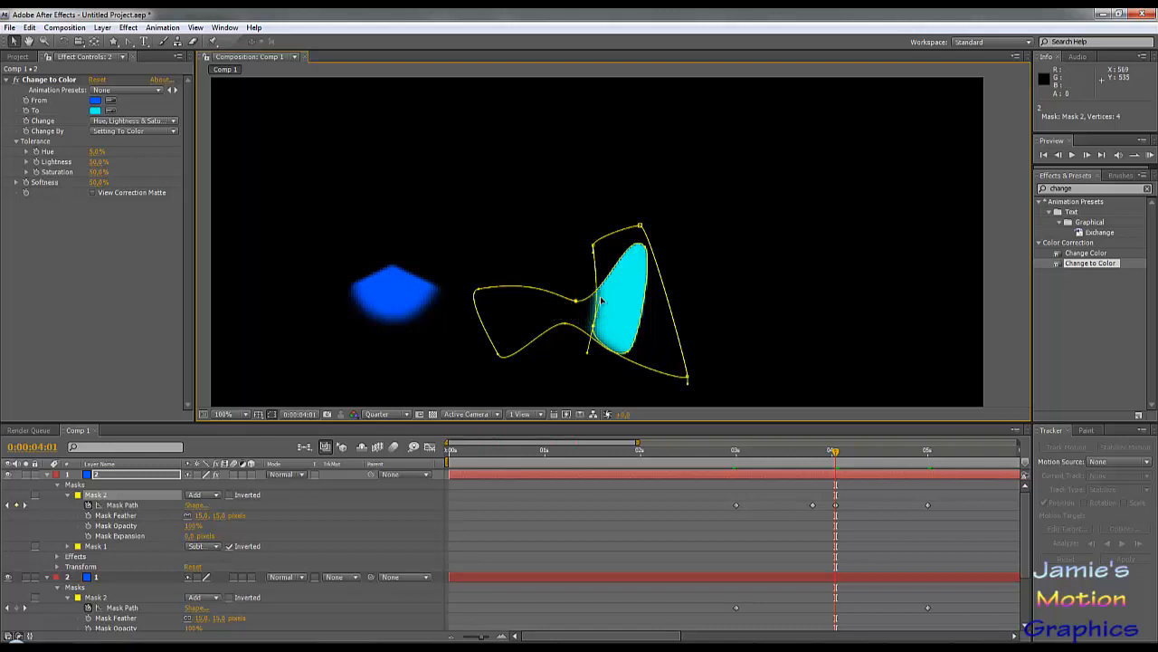
{"action": "left_click", "coordinate": [130, 42]}
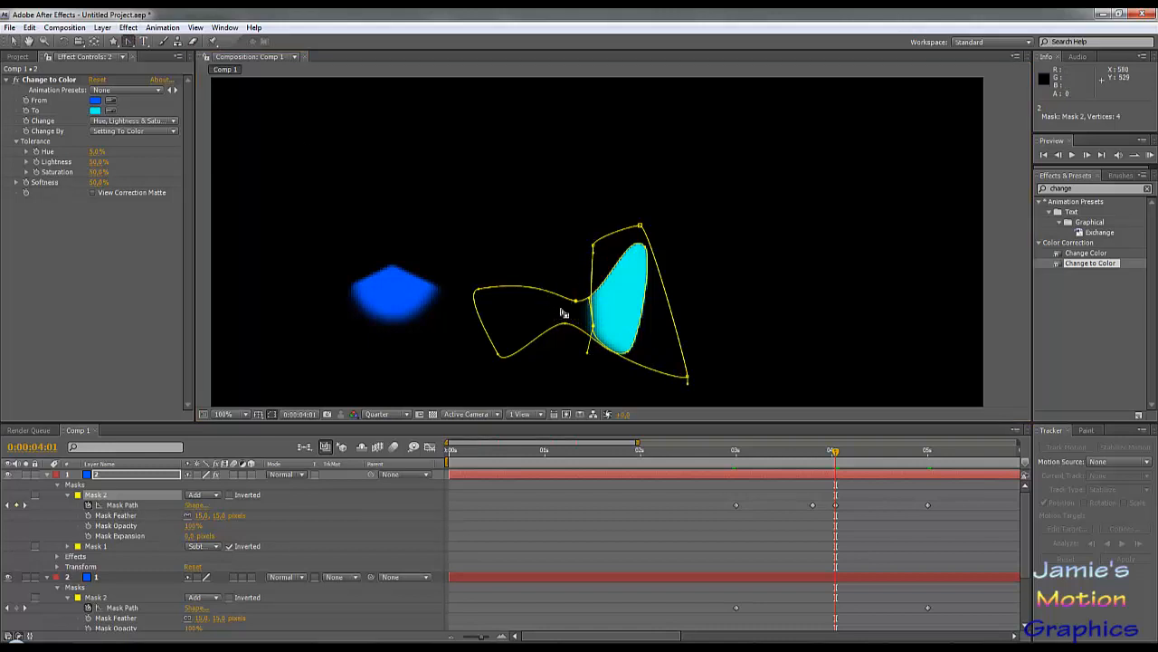
{"action": "left_click", "coordinate": [593, 327]}
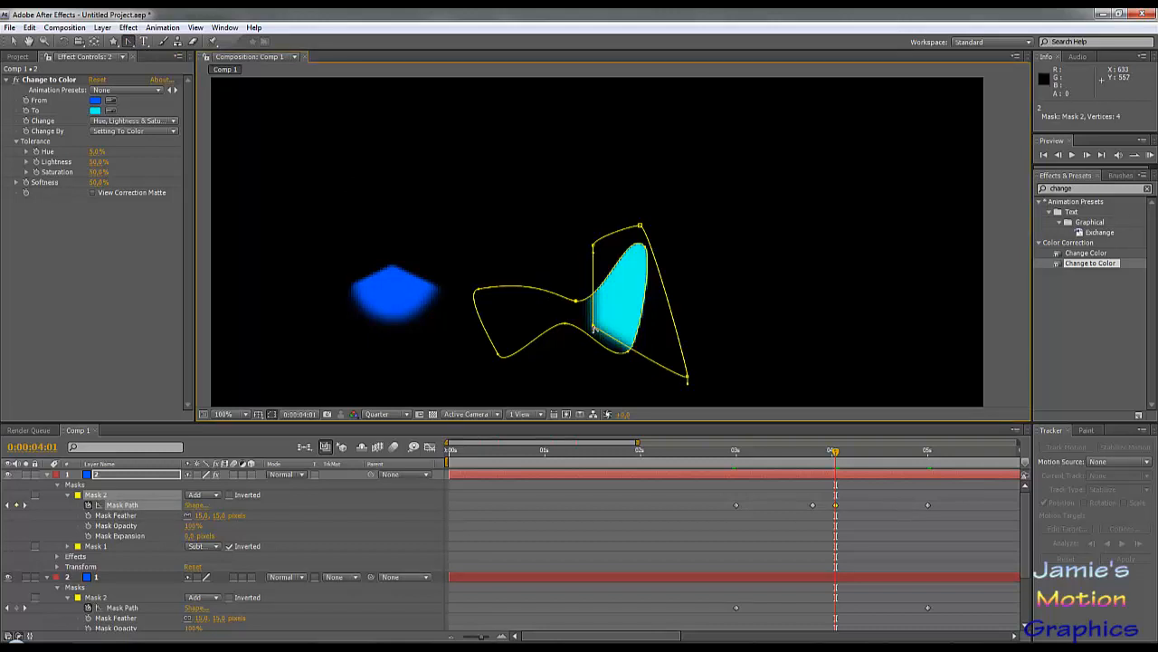
{"action": "left_click_drag", "start_coordinate": [593, 328], "coordinate": [536, 290]}
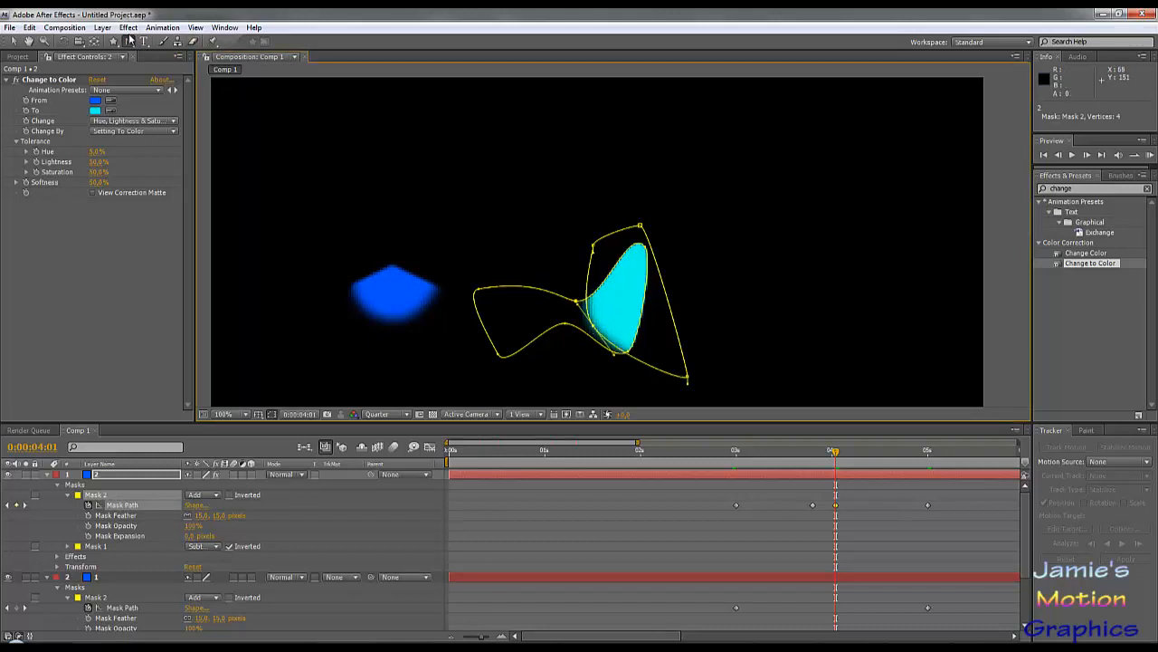
{"action": "left_click_drag", "start_coordinate": [127, 42], "coordinate": [152, 45]}
{"action": "key", "text": "v"}
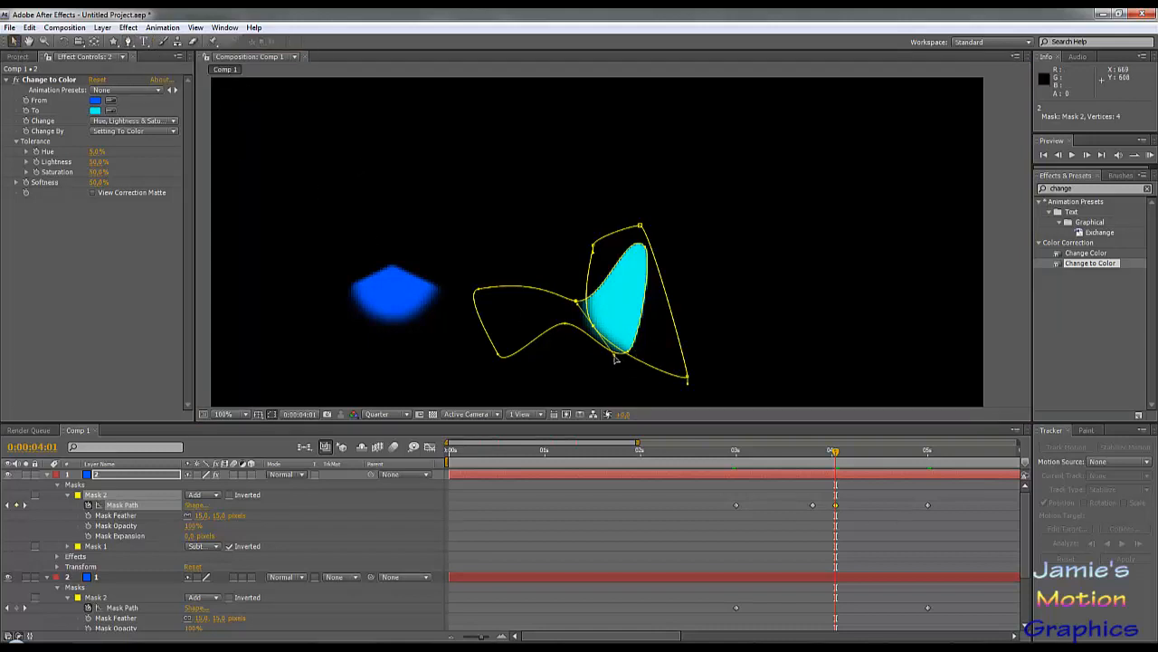
{"action": "left_click_drag", "start_coordinate": [615, 356], "coordinate": [584, 321]}
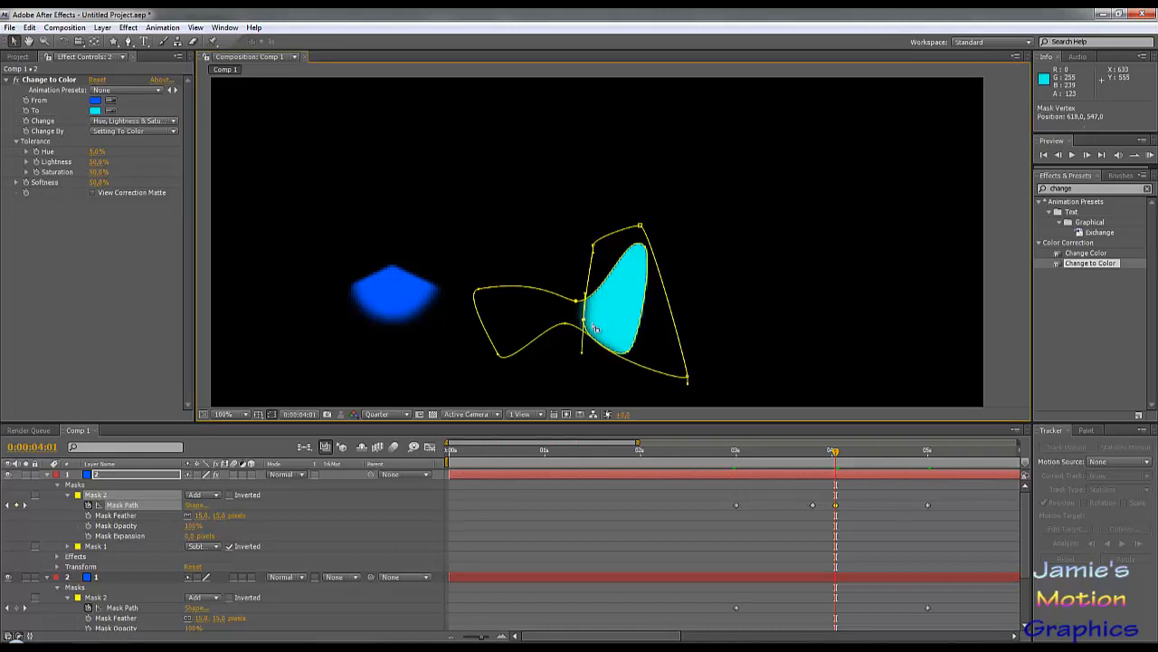
{"action": "left_click_drag", "start_coordinate": [689, 381], "coordinate": [622, 396]}
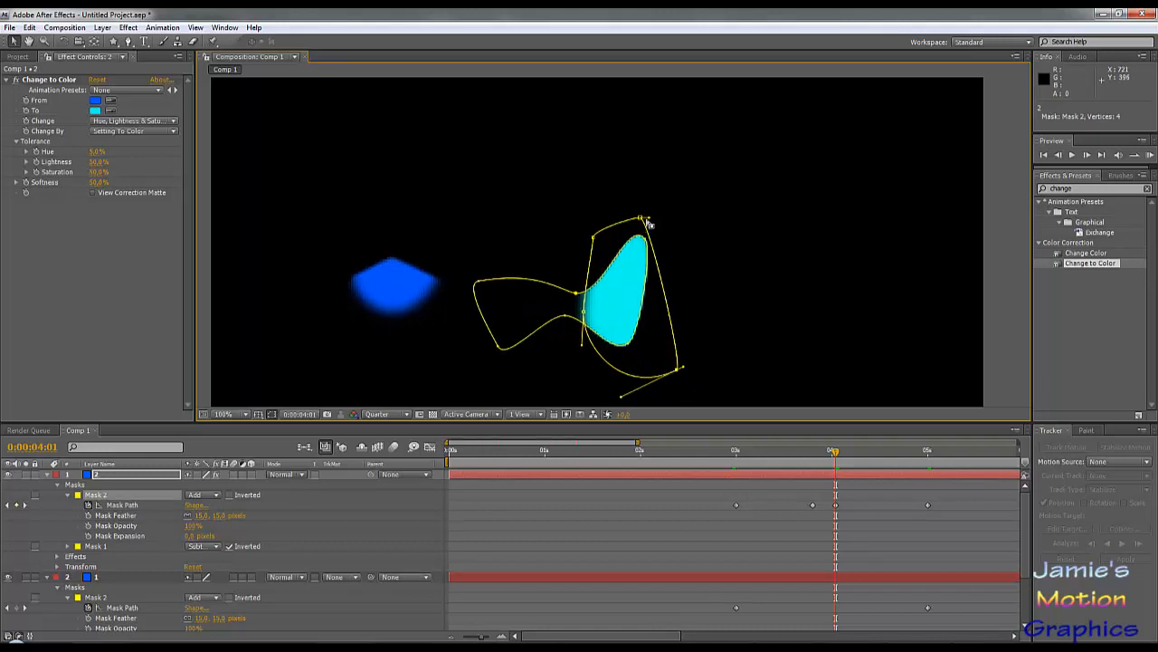
{"action": "left_click_drag", "start_coordinate": [648, 219], "coordinate": [725, 222]}
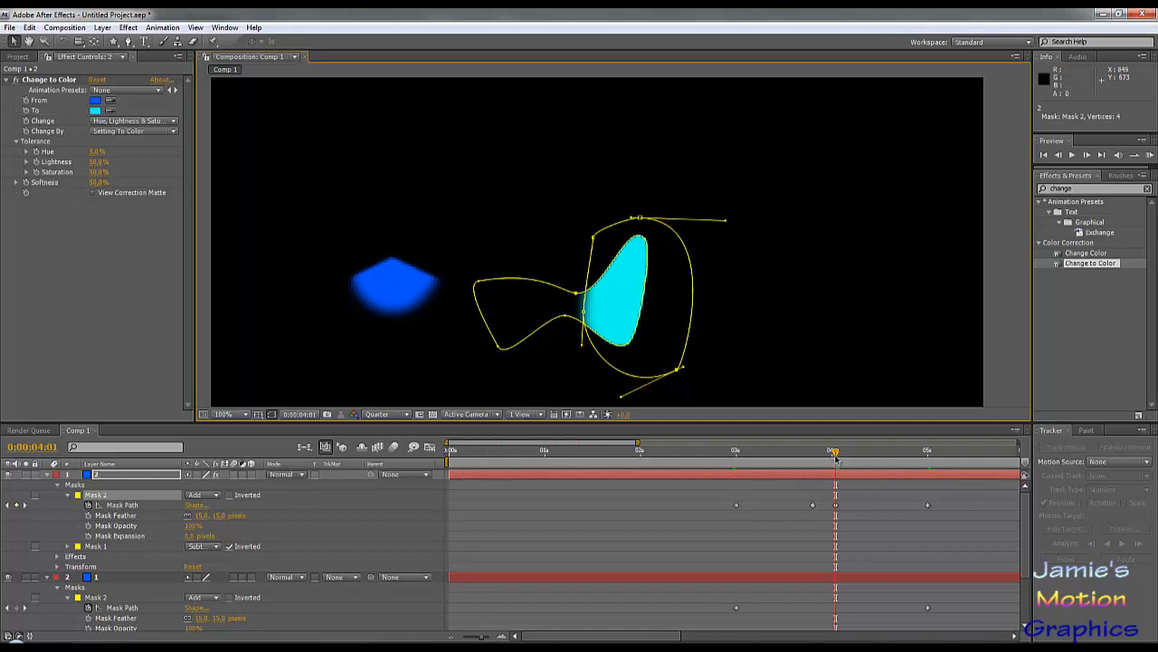
At 0:00:04:11, extend layer 2's Mask 2 leftward by moving its lower-left vertex and curving the upper-left vertex with handles.
{"action": "left_click_drag", "start_coordinate": [836, 460], "coordinate": [832, 494]}
{"action": "left_click_drag", "start_coordinate": [834, 494], "coordinate": [875, 503]}
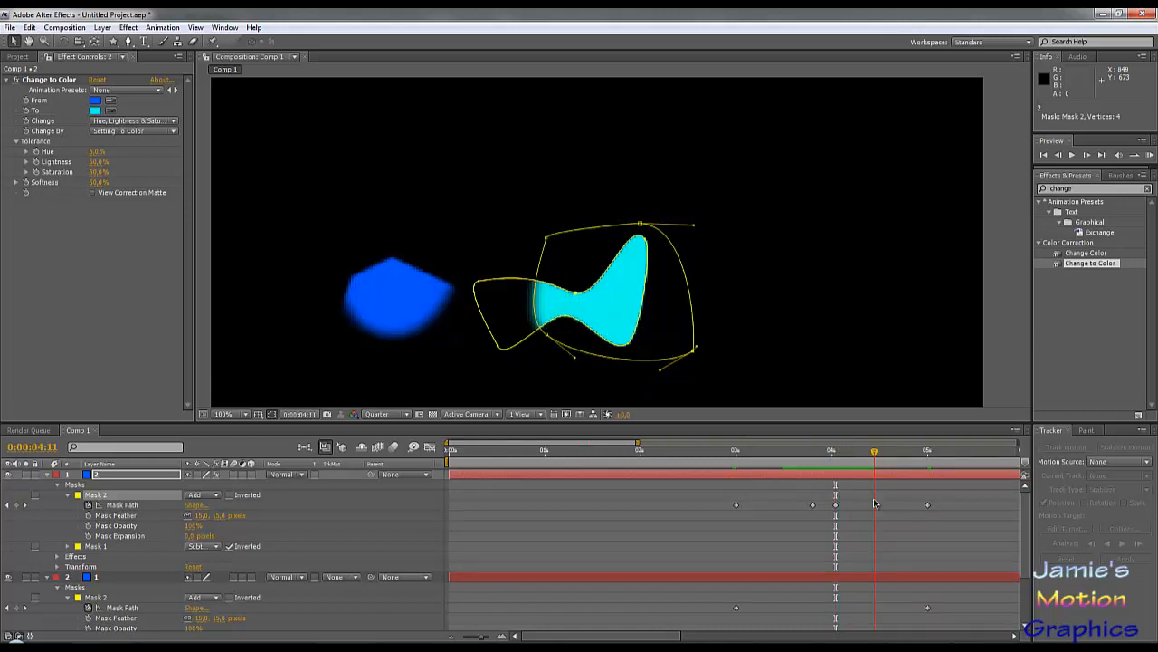
{"action": "left_click_drag", "start_coordinate": [548, 339], "coordinate": [536, 339]}
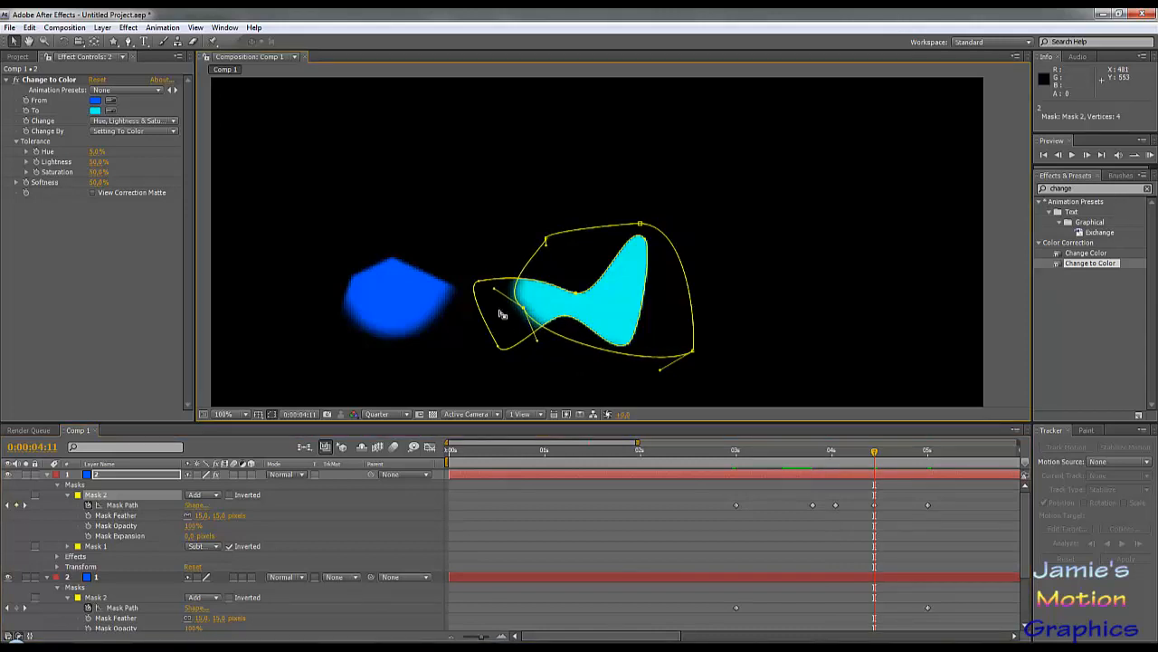
{"action": "left_click_drag", "start_coordinate": [496, 290], "coordinate": [518, 270]}
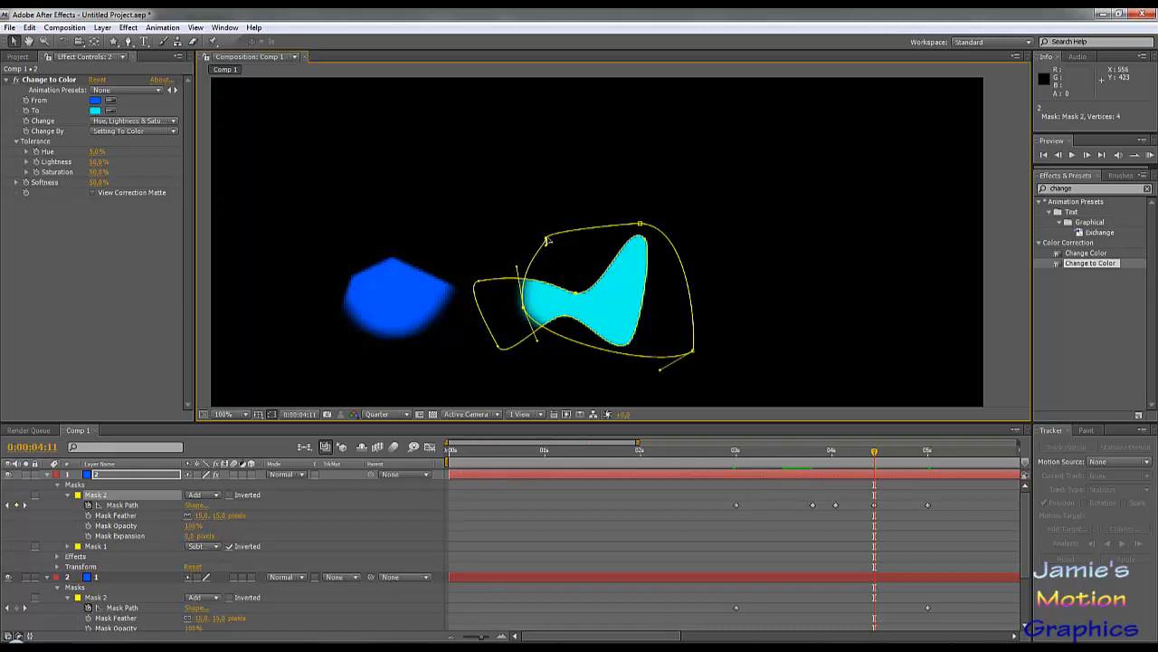
{"action": "left_click", "coordinate": [547, 240]}
{"action": "left_click_drag", "start_coordinate": [547, 243], "coordinate": [532, 245]}
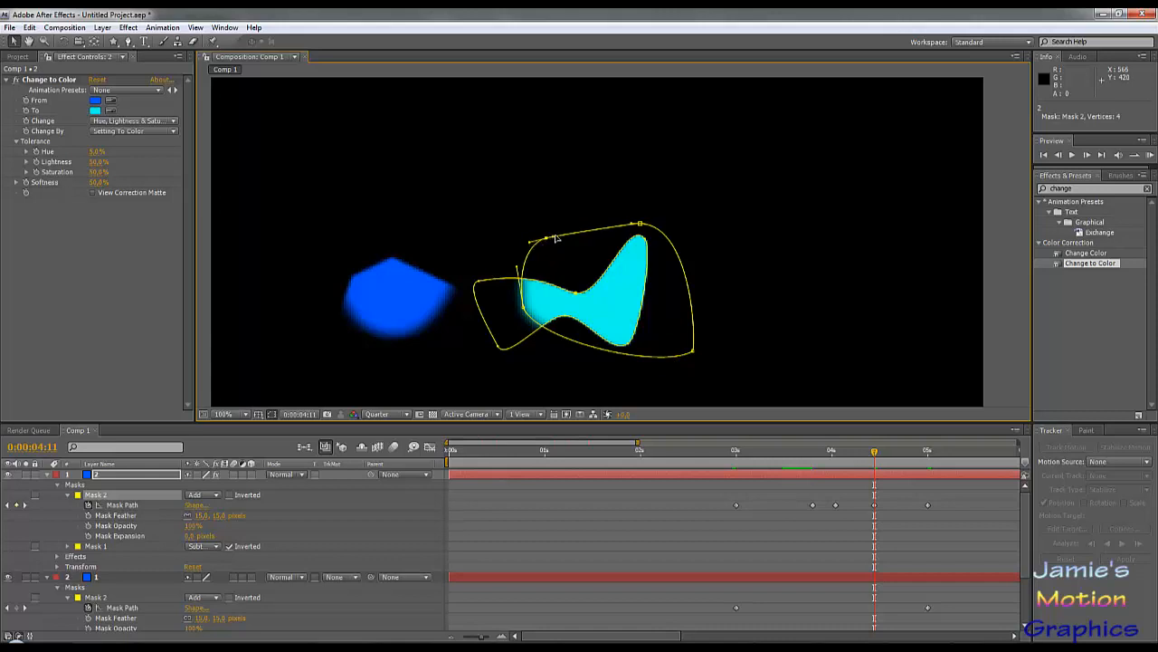
{"action": "left_click_drag", "start_coordinate": [555, 237], "coordinate": [567, 229]}
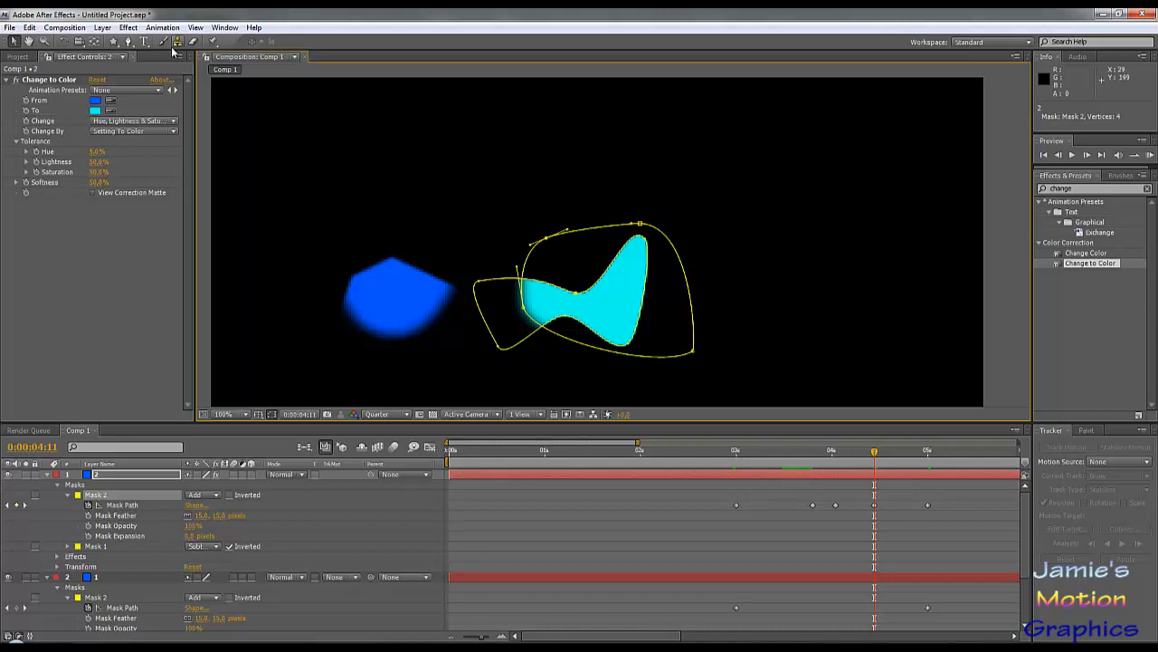
At 0:00:04:11, redraw the lower-left vertex's curve on layer 2's Mask 2 with Convert Vertex, steepening its handles.
{"action": "left_click_drag", "start_coordinate": [129, 45], "coordinate": [174, 82]}
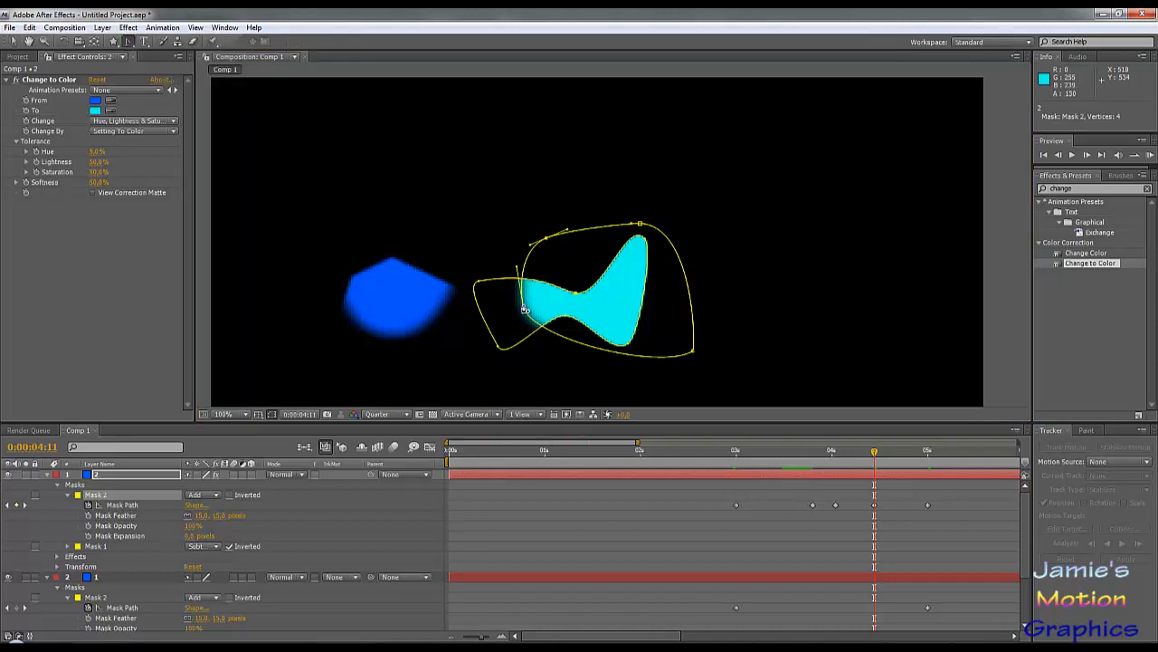
{"action": "left_click_drag", "start_coordinate": [523, 310], "coordinate": [568, 342]}
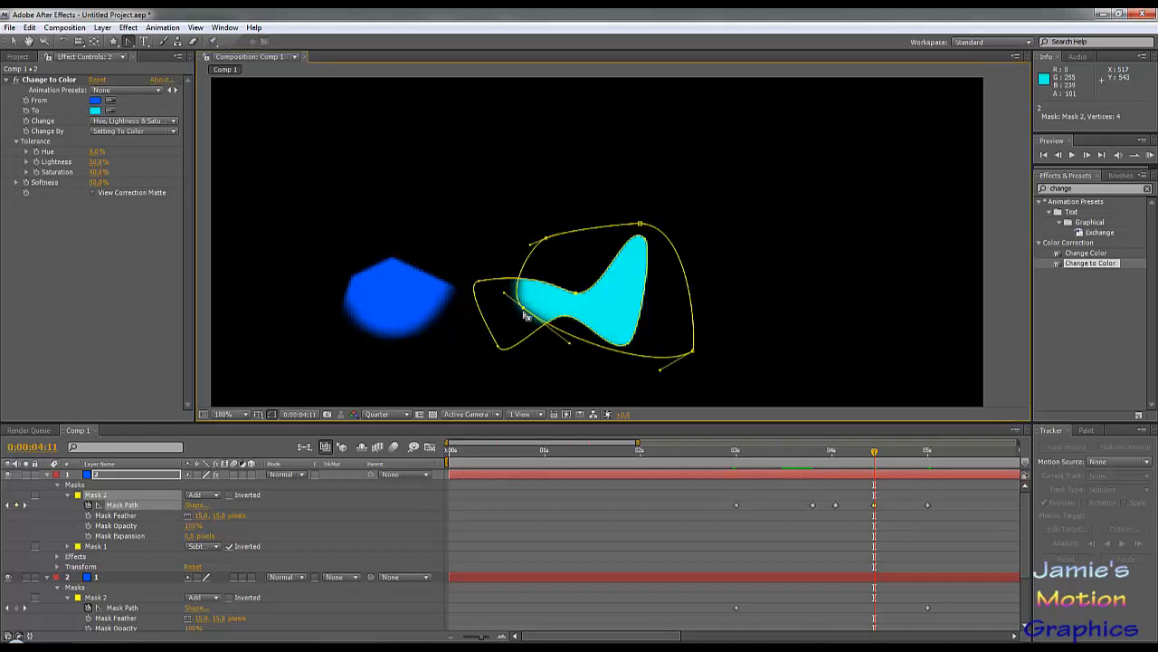
{"action": "left_click_drag", "start_coordinate": [129, 42], "coordinate": [158, 42]}
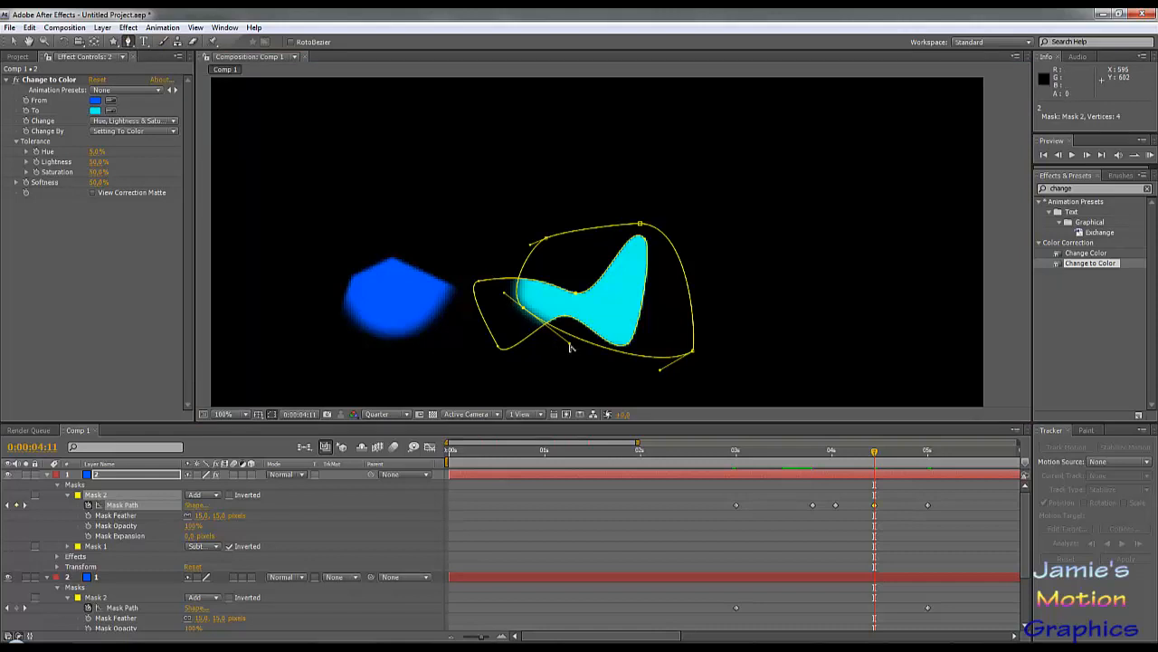
{"action": "left_click", "coordinate": [14, 41]}
{"action": "left_click_drag", "start_coordinate": [570, 346], "coordinate": [537, 341]}
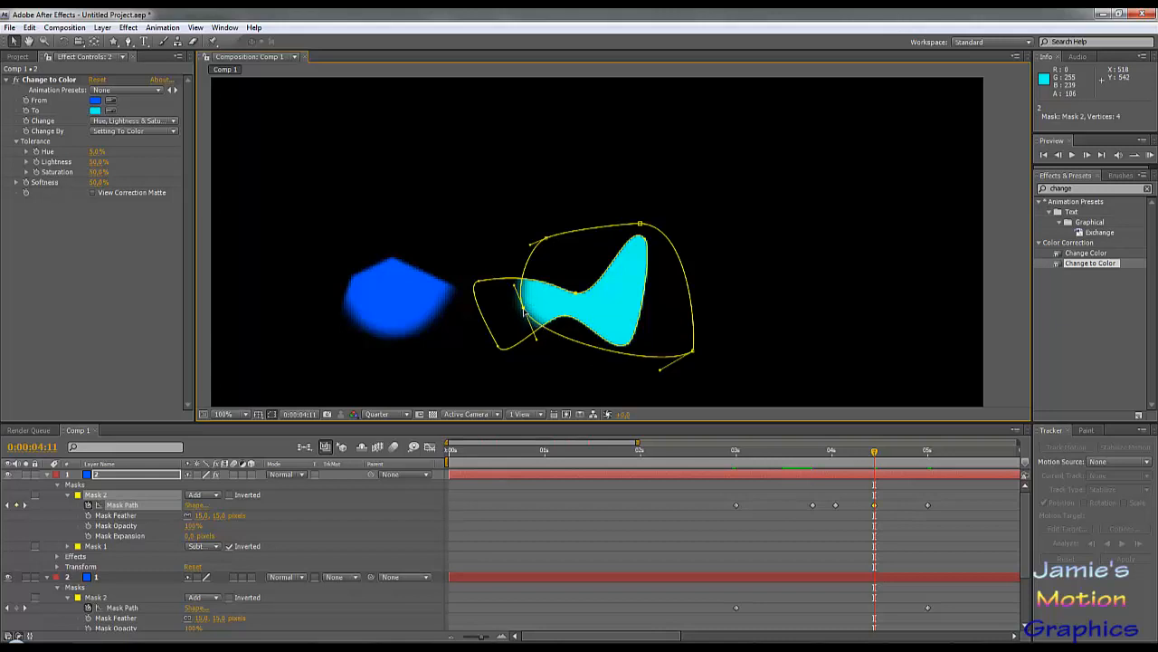
{"action": "left_click_drag", "start_coordinate": [514, 286], "coordinate": [509, 266]}
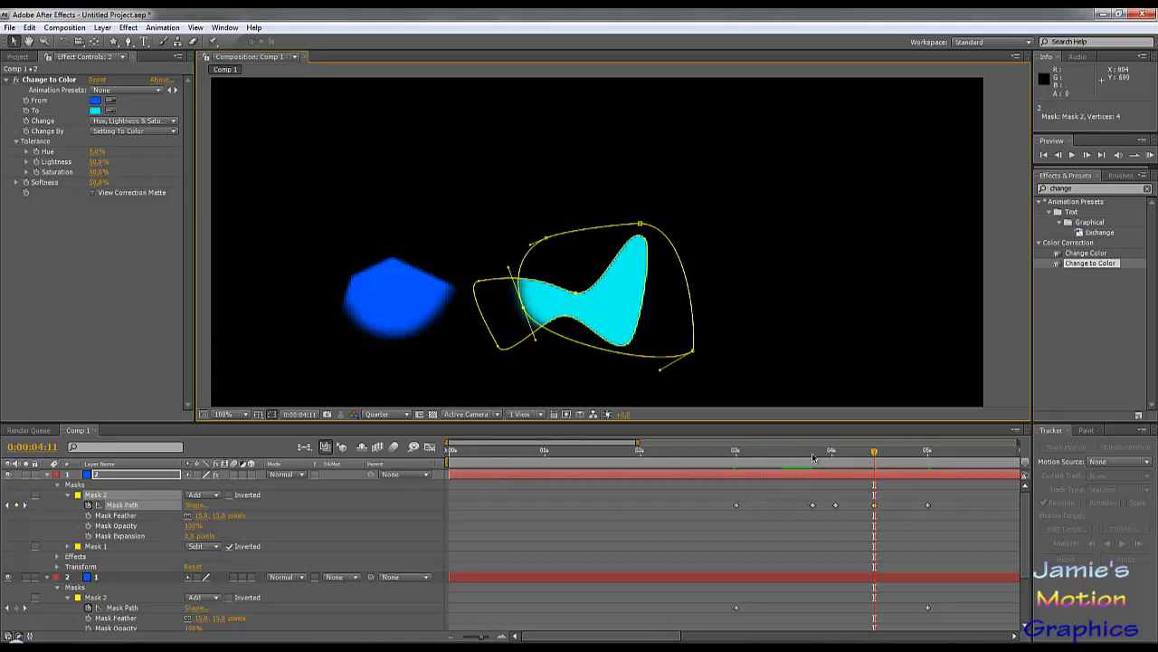
At 0:00:04:03, nudge the left vertex of layer 2's Mask 2 slightly left at the wavy shape's narrow waist.
{"action": "left_click_drag", "start_coordinate": [876, 459], "coordinate": [845, 469]}
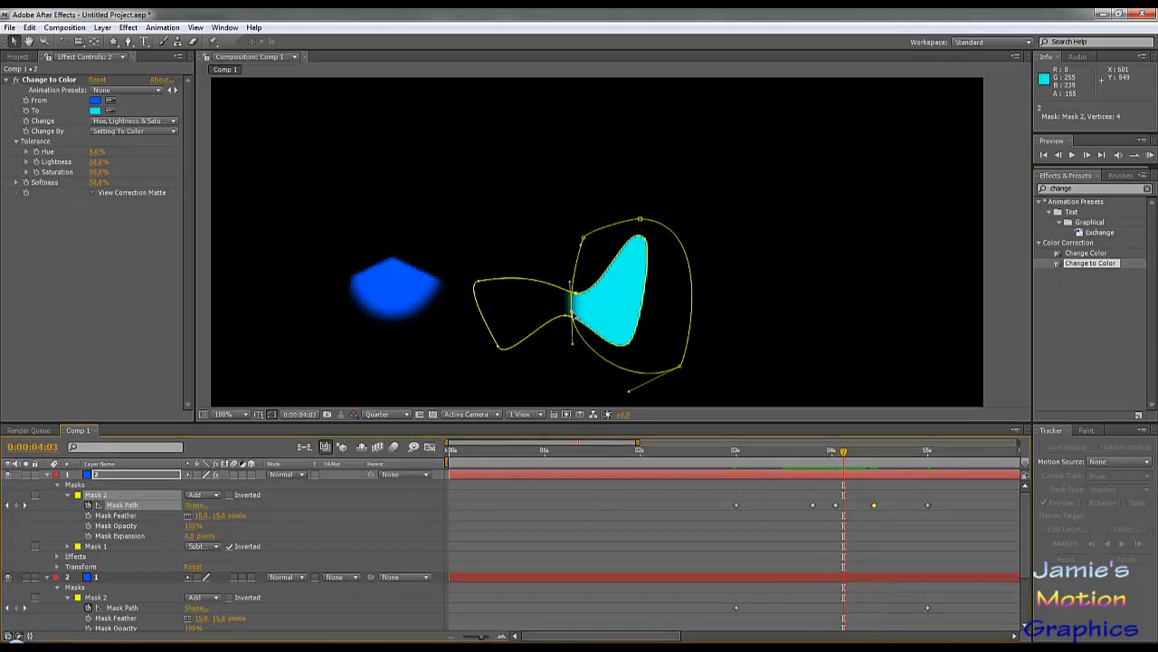
{"action": "left_click_drag", "start_coordinate": [572, 313], "coordinate": [570, 308]}
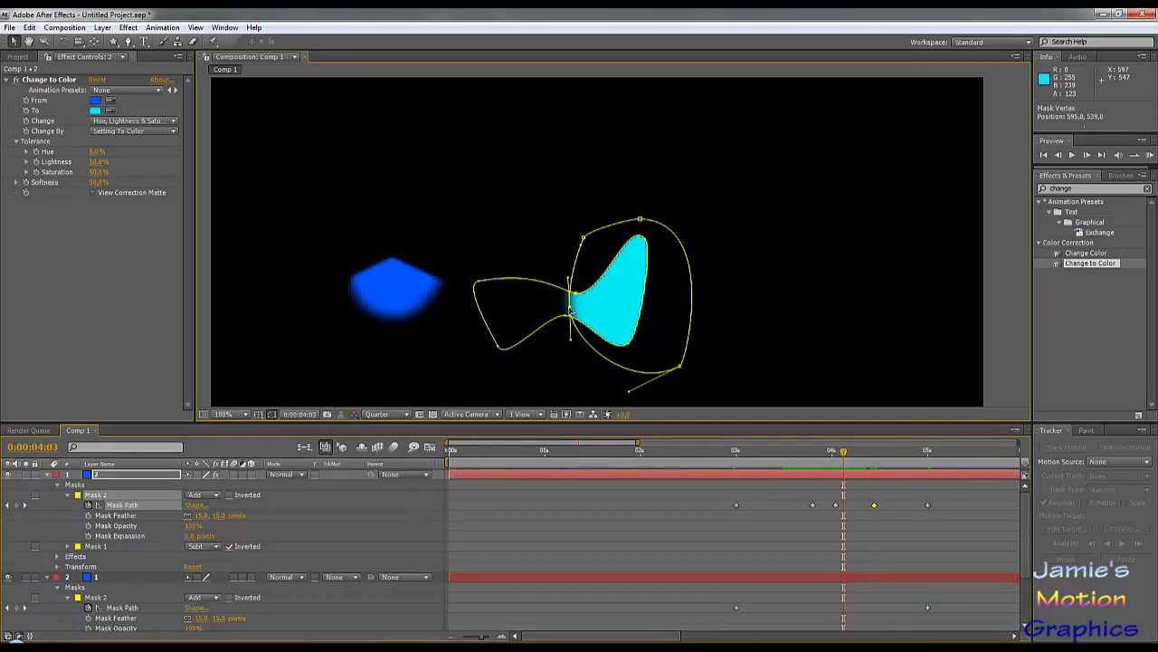
At 0:00:05:00, reshape layer 2's Mask 2 by adjusting its vertices and curve handles into a rounded outline around the whole wavy shape.
{"action": "left_click_drag", "start_coordinate": [845, 452], "coordinate": [928, 480]}
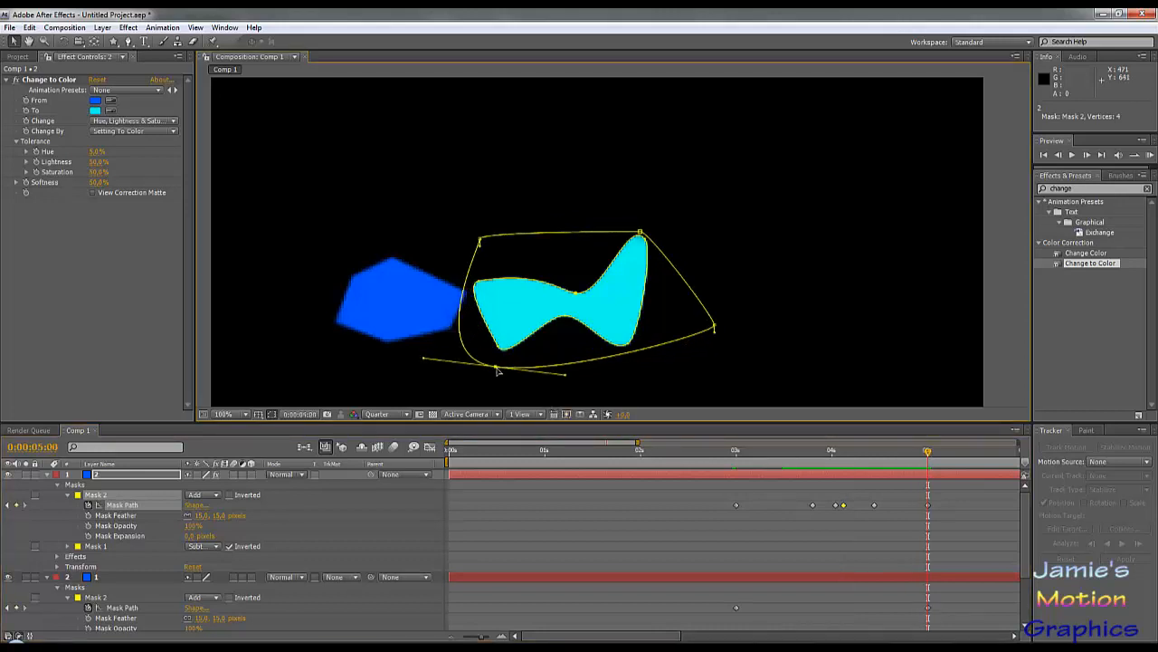
{"action": "mouse_move", "coordinate": [485, 242]}
{"action": "left_mouse_down"}
{"action": "mouse_move", "coordinate": [545, 248]}
{"action": "mouse_move", "coordinate": [472, 246]}
{"action": "left_mouse_up"}
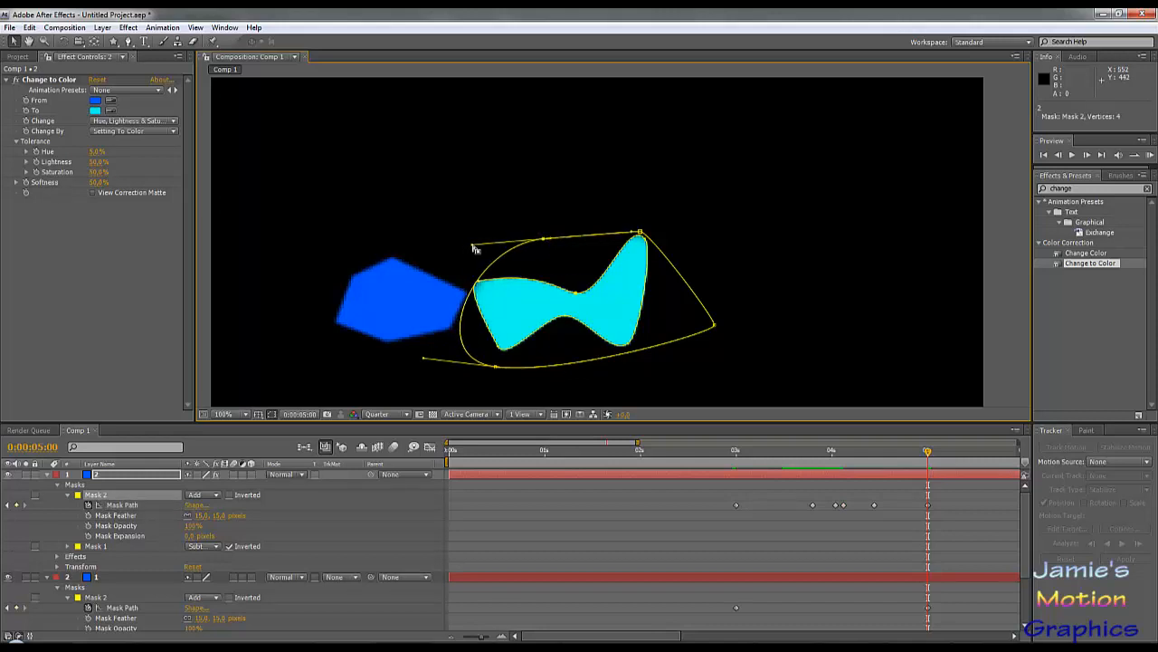
{"action": "left_click_drag", "start_coordinate": [496, 369], "coordinate": [387, 312]}
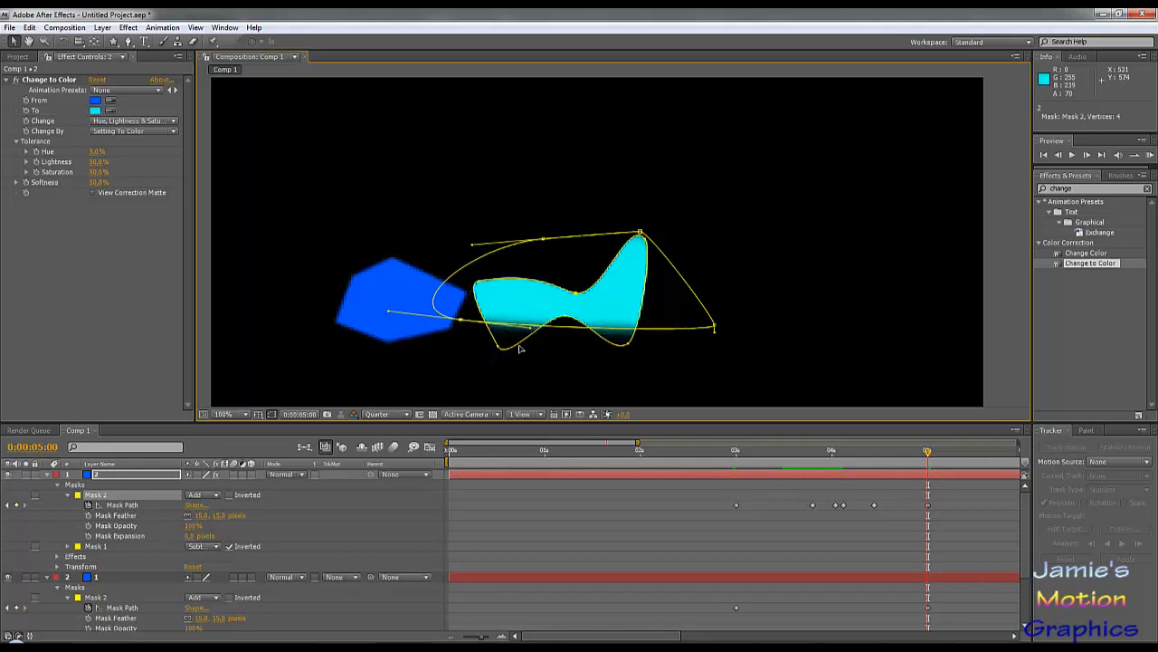
{"action": "left_click_drag", "start_coordinate": [520, 348], "coordinate": [469, 391]}
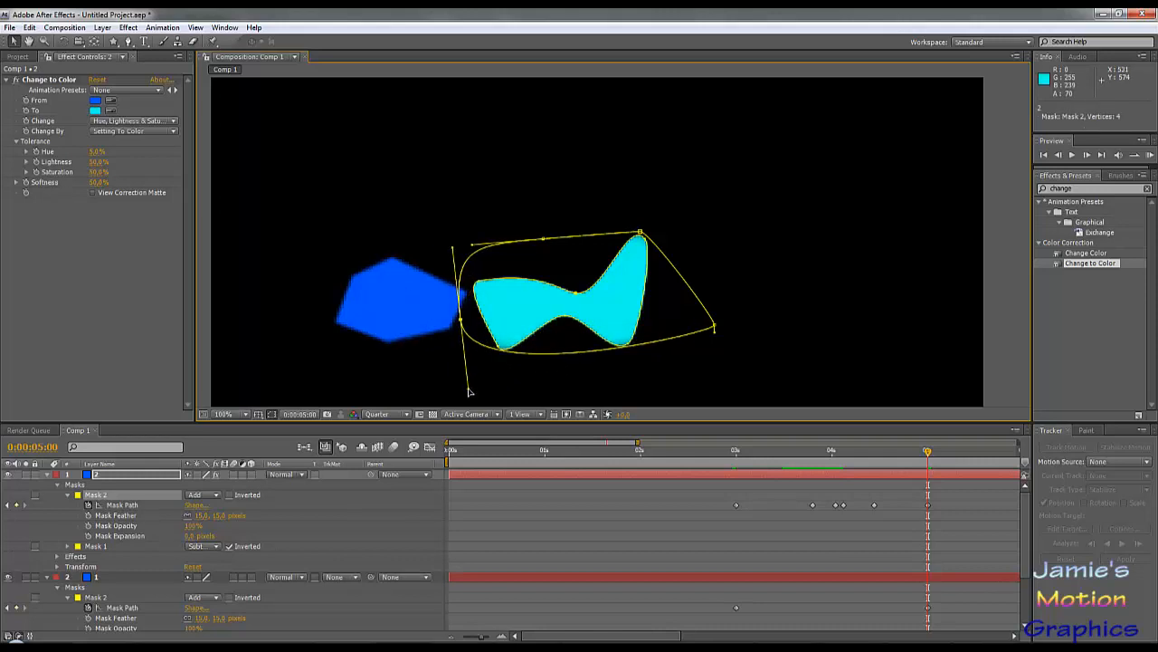
{"action": "left_click_drag", "start_coordinate": [462, 321], "coordinate": [460, 335]}
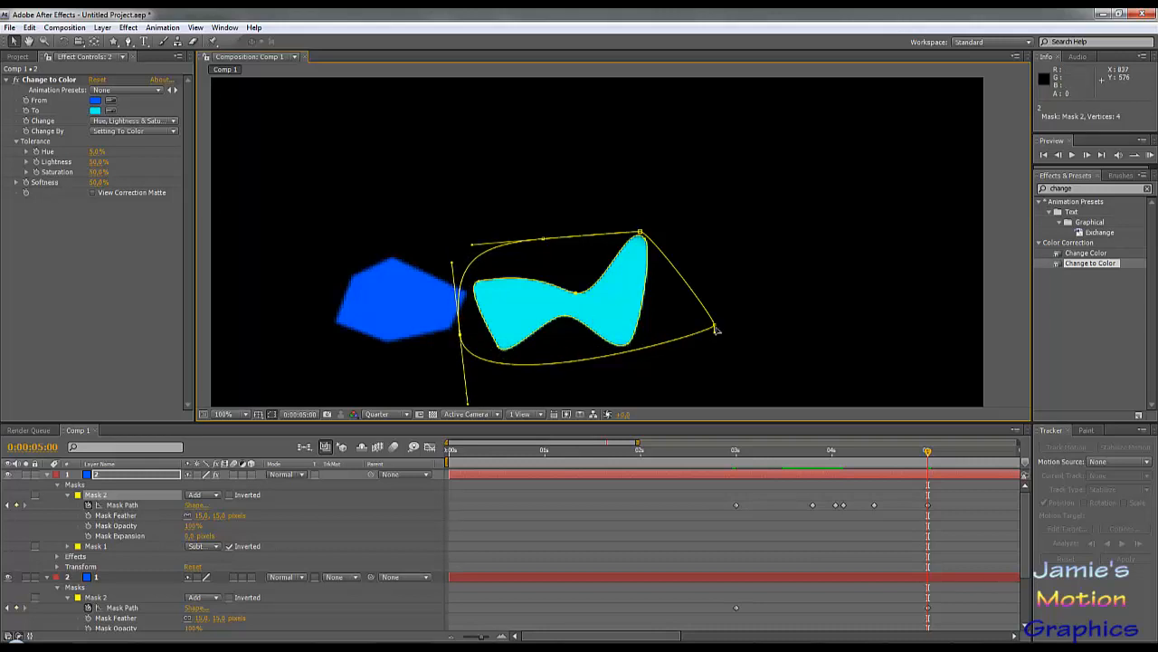
{"action": "left_click_drag", "start_coordinate": [716, 329], "coordinate": [720, 329]}
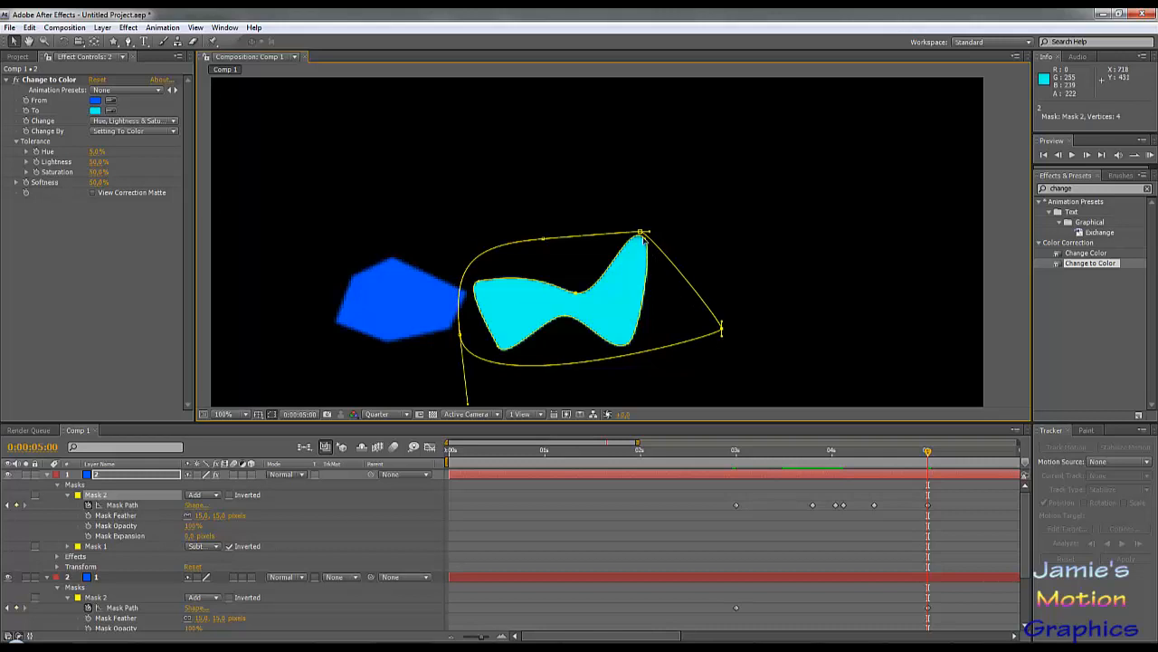
{"action": "left_click_drag", "start_coordinate": [640, 233], "coordinate": [641, 223]}
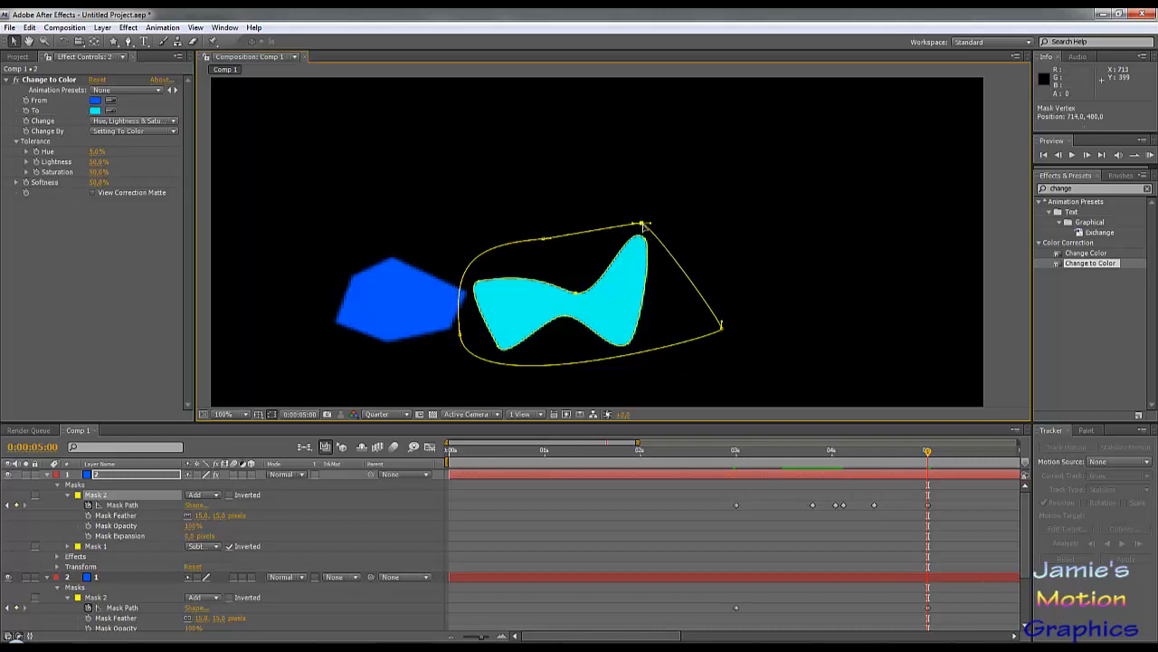
Deselect the layers and preview the fill animation from 0:00:02:19.
{"action": "left_click_drag", "start_coordinate": [930, 456], "coordinate": [946, 522]}
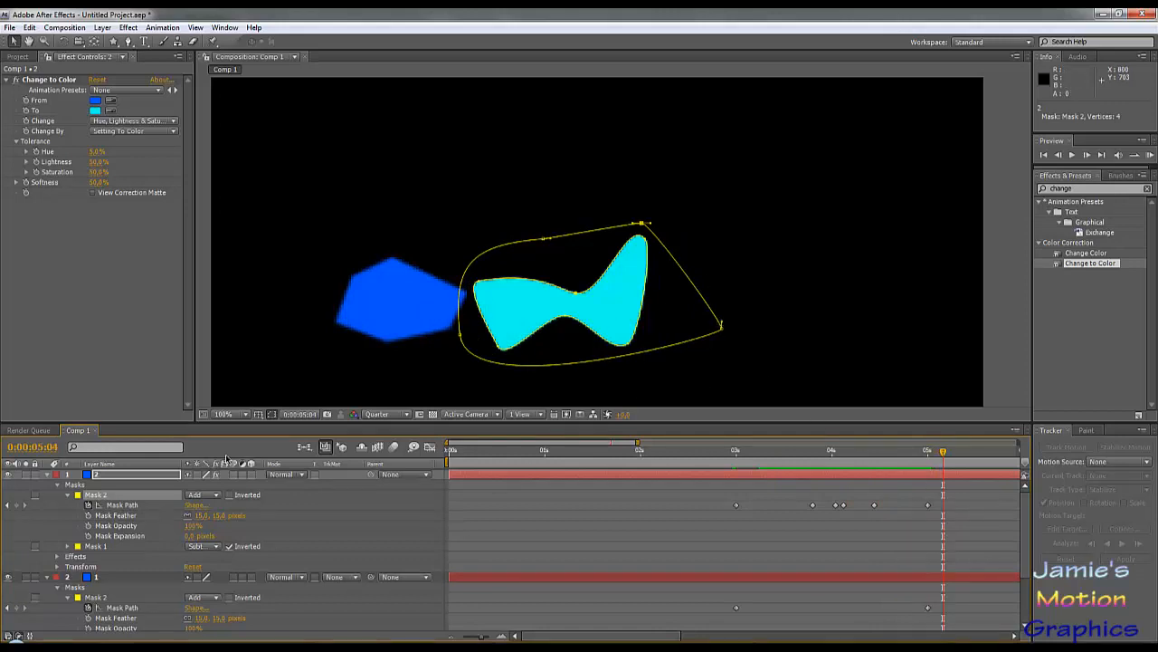
{"action": "left_click", "coordinate": [270, 353]}
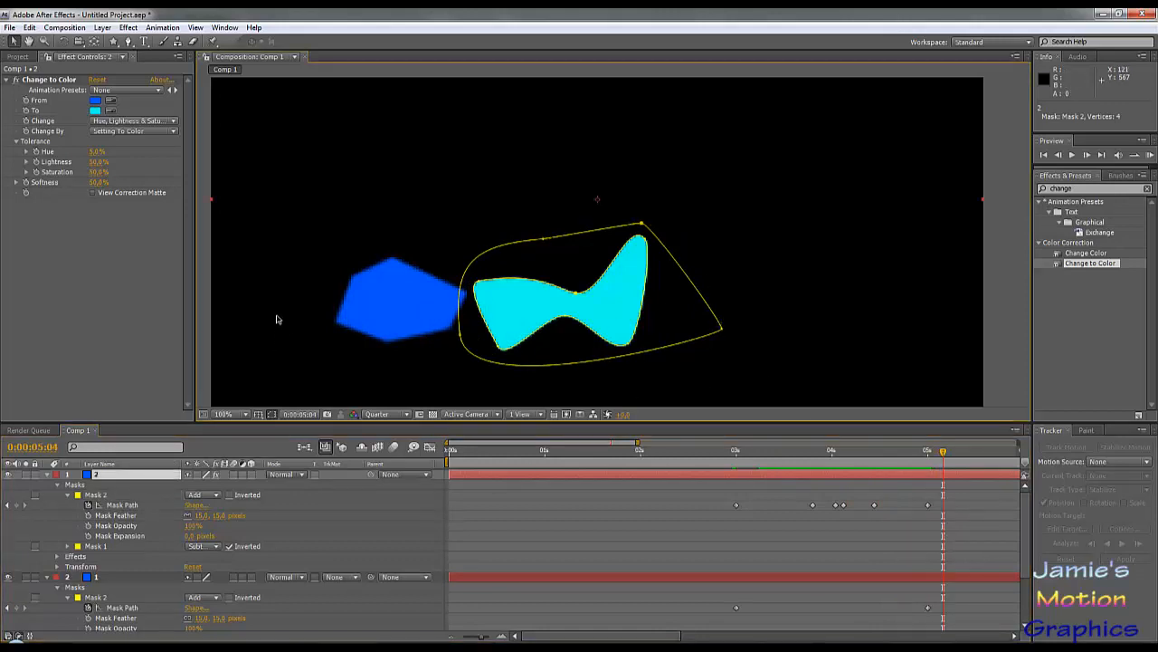
{"action": "scroll", "coordinate": [276, 316], "scroll_direction": "down", "scroll_amount": 1}
{"action": "left_click", "coordinate": [321, 244]}
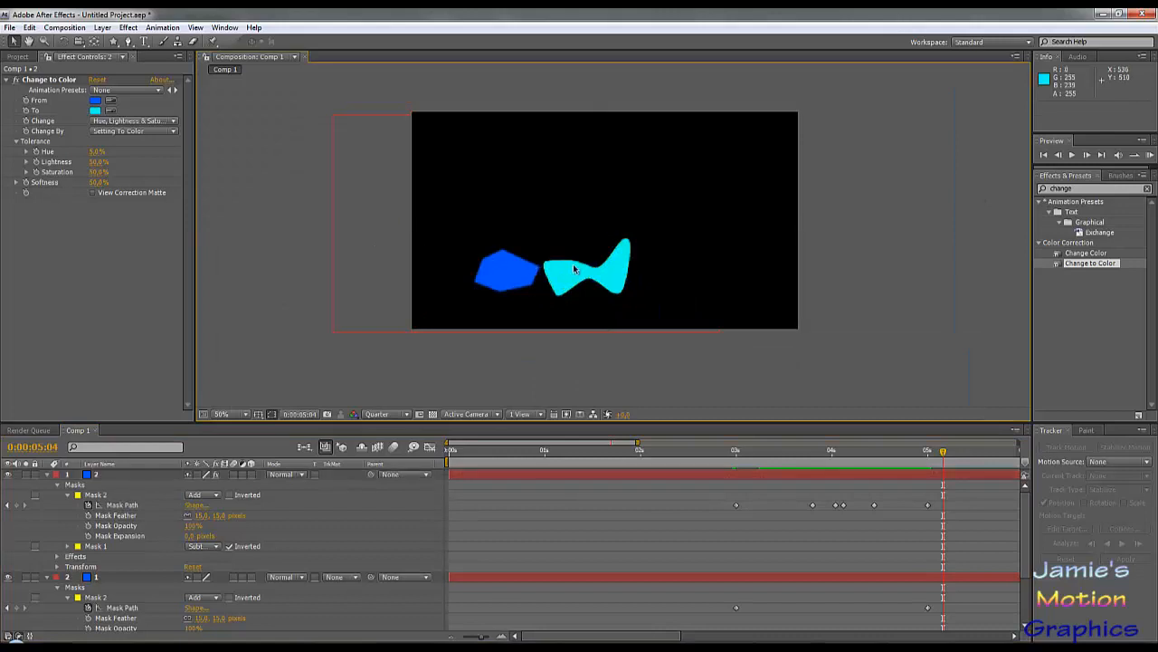
{"action": "key", "text": "."}
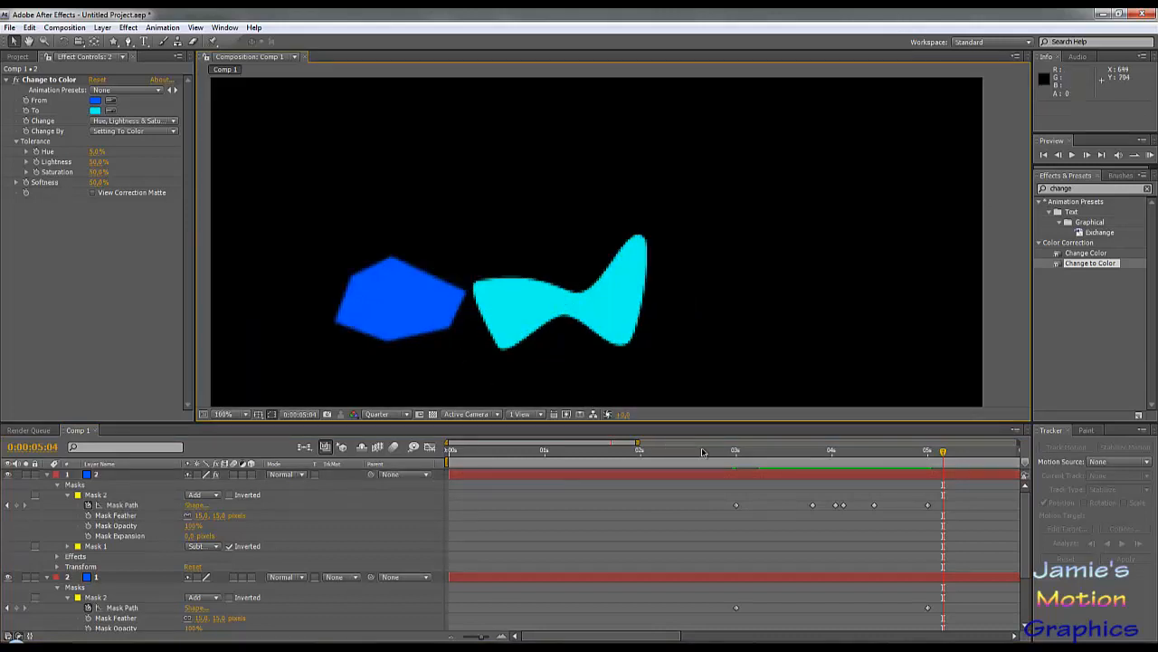
{"action": "left_click_drag", "start_coordinate": [946, 453], "coordinate": [713, 469]}
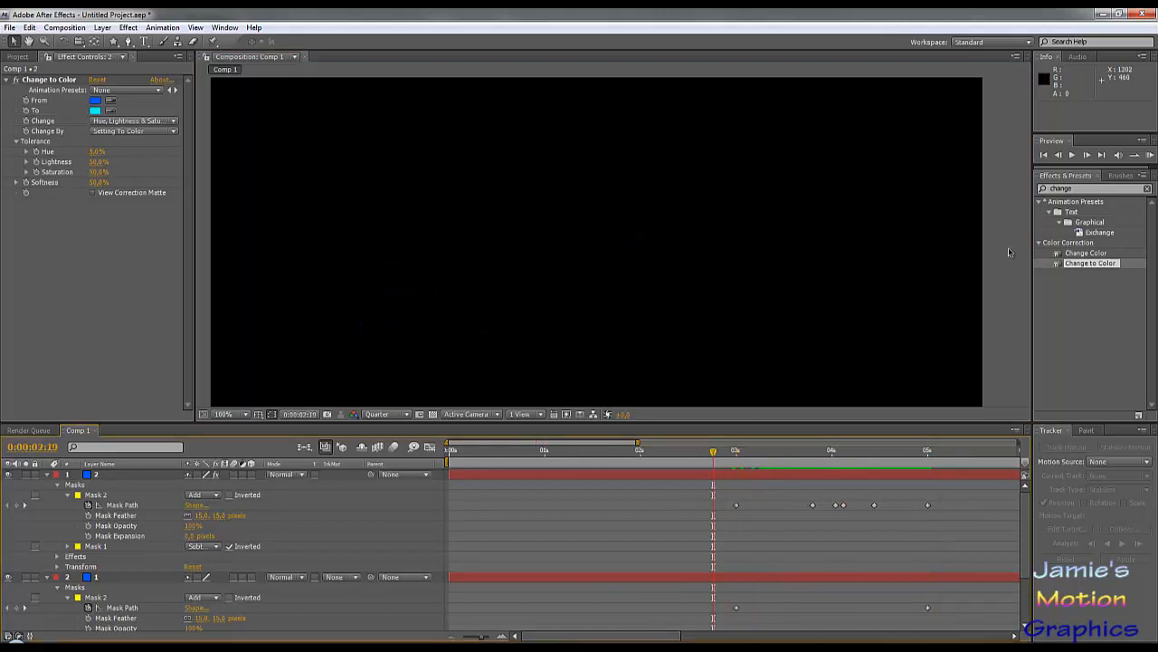
{"action": "left_click", "coordinate": [1074, 155]}
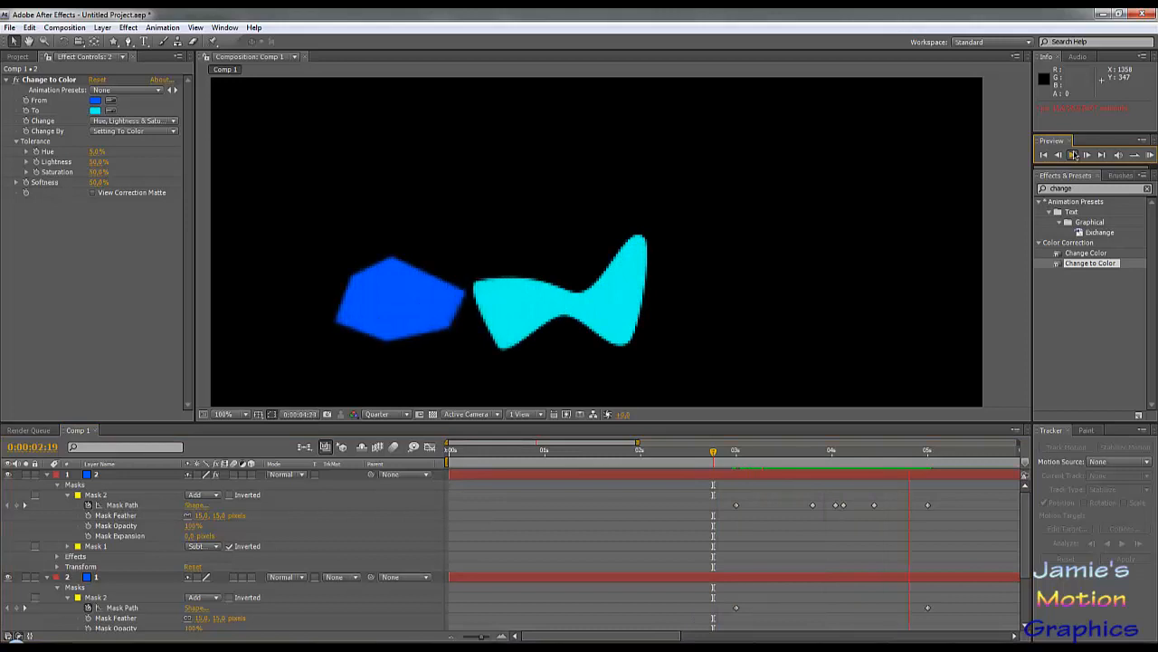
{"action": "left_click", "coordinate": [1075, 158]}
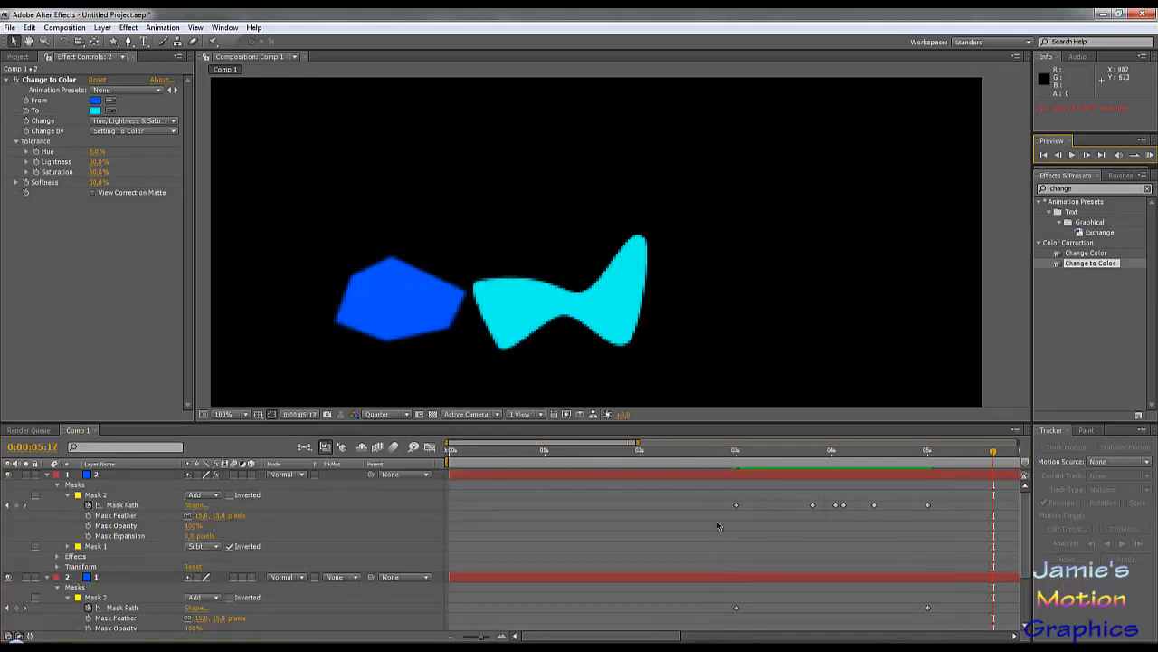
Shift layer 2 one second forward in the timeline so it starts at 0:00:01:00 and its fill begins at 0:00:04:00.
{"action": "left_click_drag", "start_coordinate": [877, 449], "coordinate": [735, 474]}
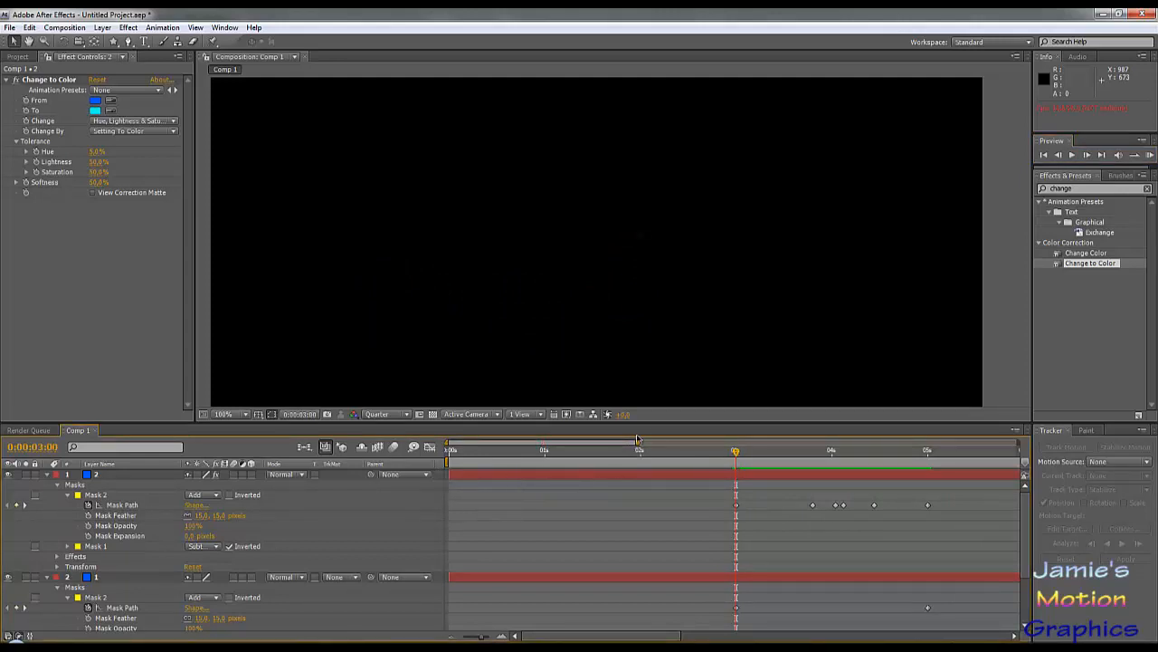
{"action": "left_click", "coordinate": [103, 477]}
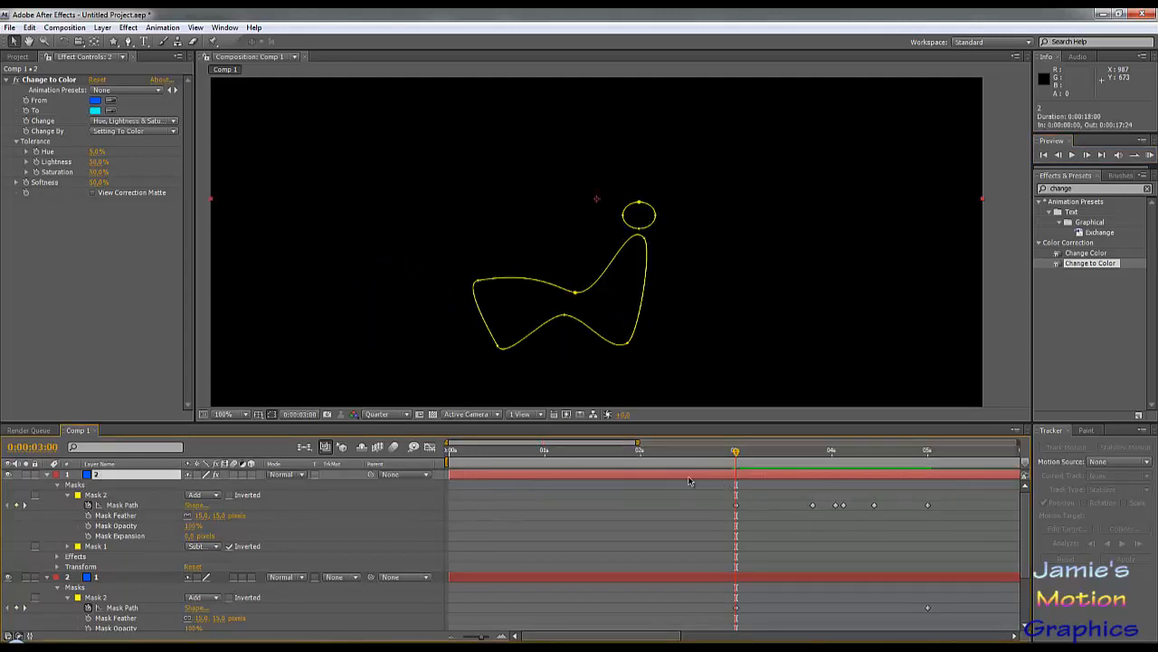
{"action": "left_click_drag", "start_coordinate": [686, 478], "coordinate": [780, 490]}
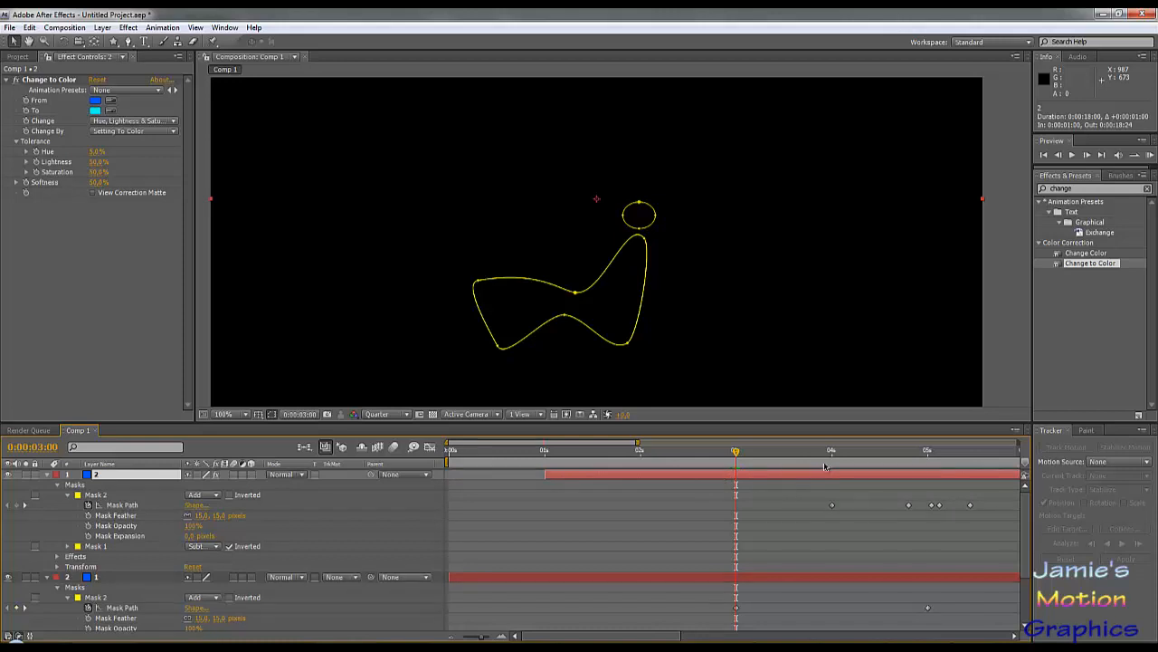
{"action": "left_click", "coordinate": [830, 451]}
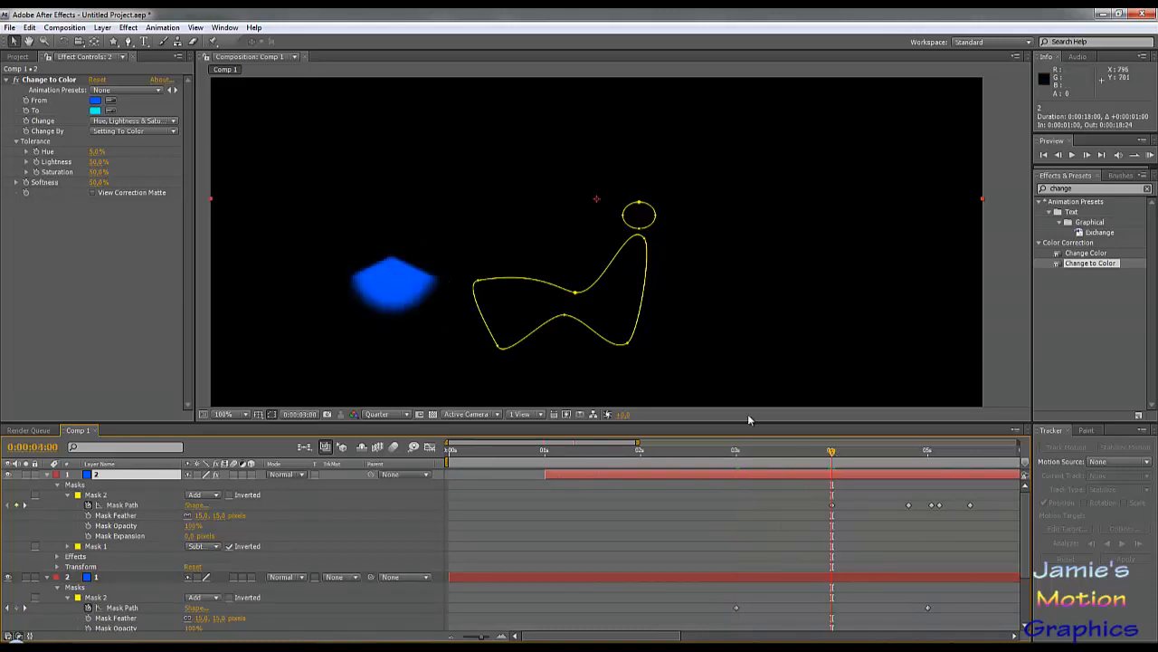
Preview the staggered fill animation of both shapes from 0:00:02:07 with nothing selected.
{"action": "left_click", "coordinate": [667, 451]}
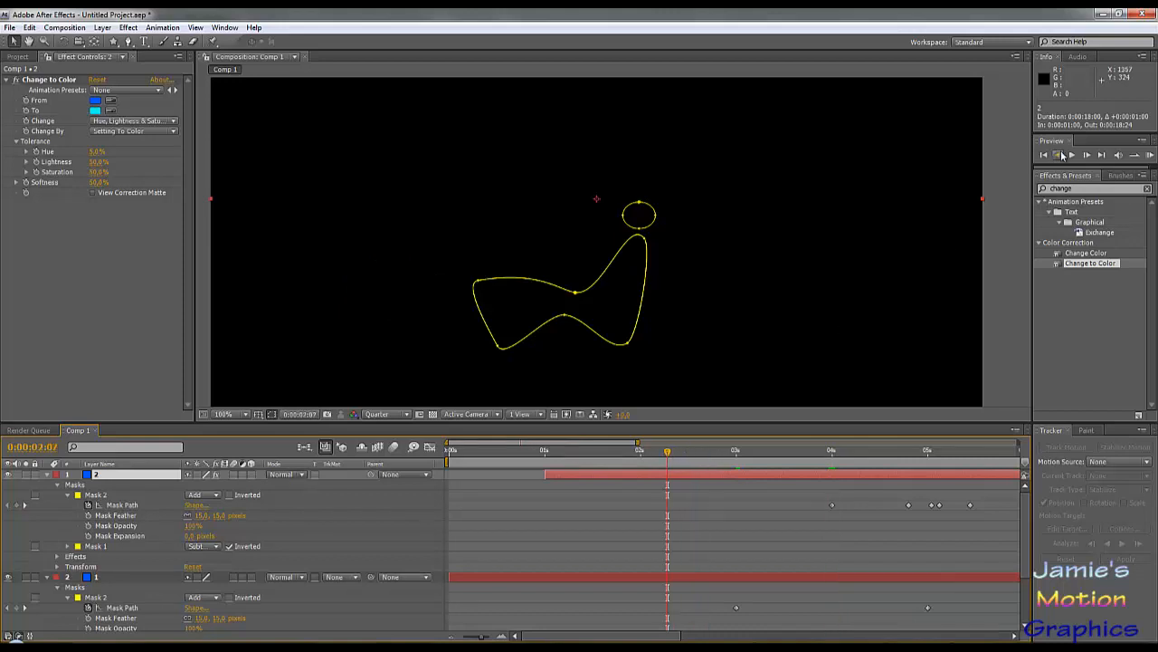
{"action": "left_click", "coordinate": [338, 266]}
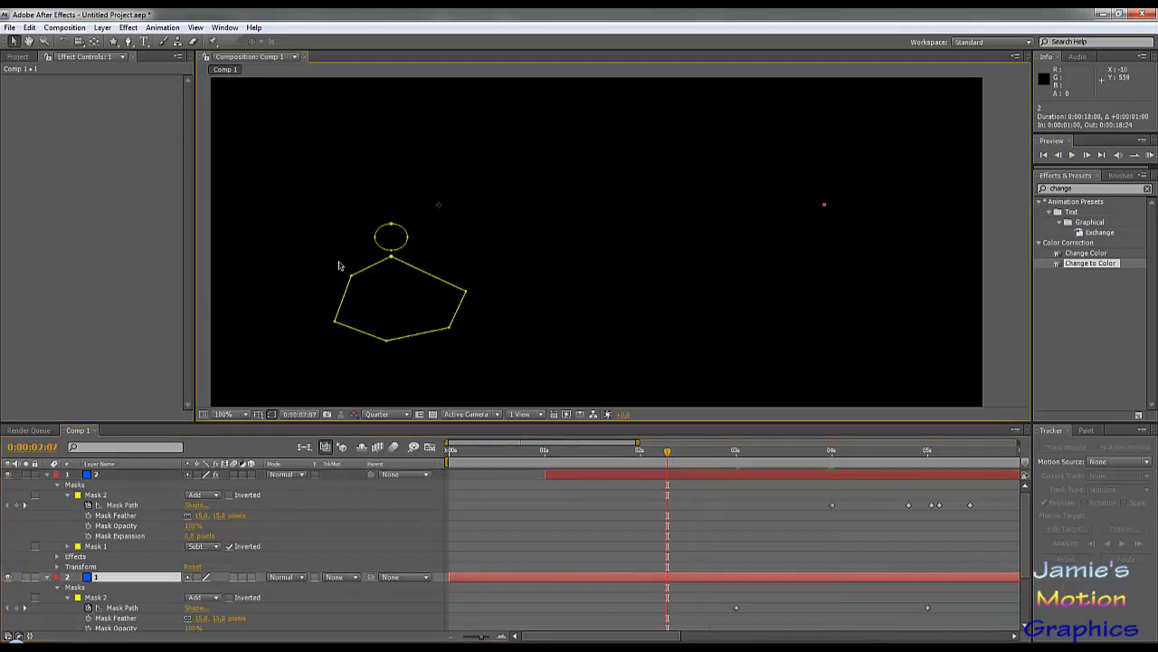
{"action": "left_click", "coordinate": [1013, 283]}
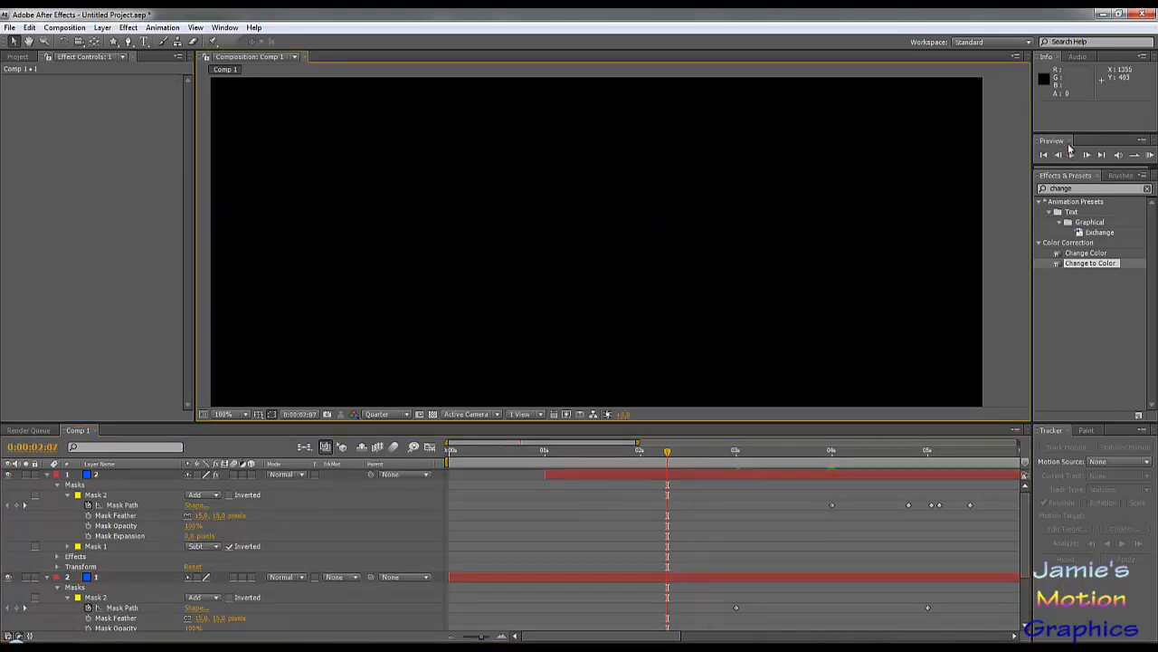
{"action": "left_click", "coordinate": [1072, 155]}
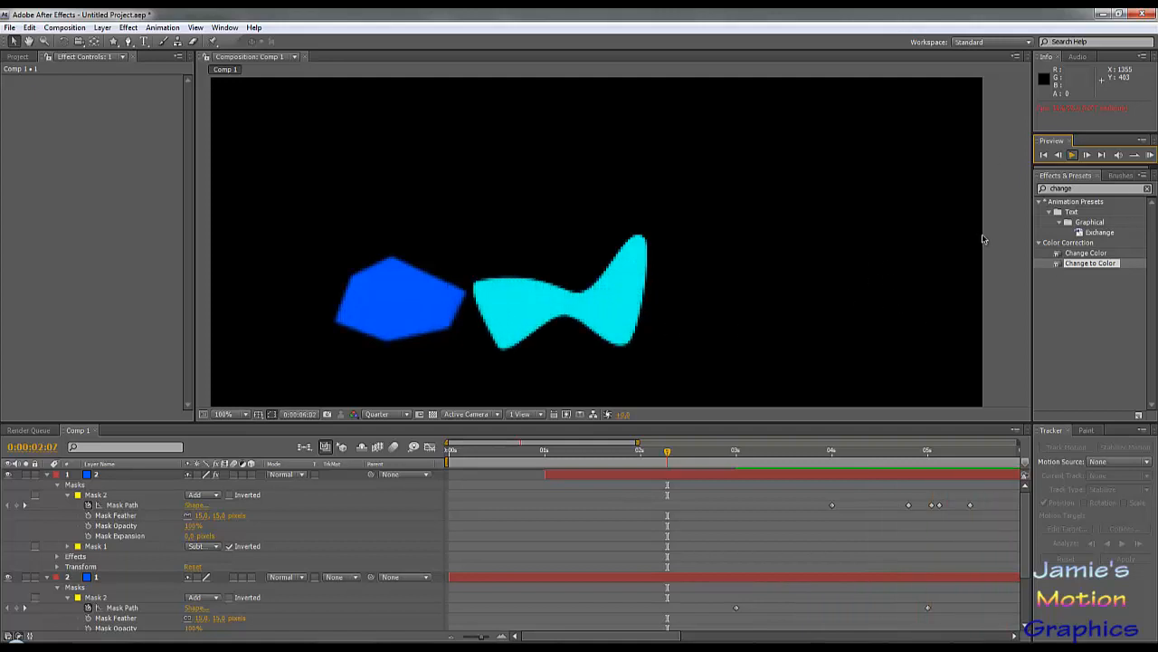
{"action": "left_click", "coordinate": [1074, 160]}
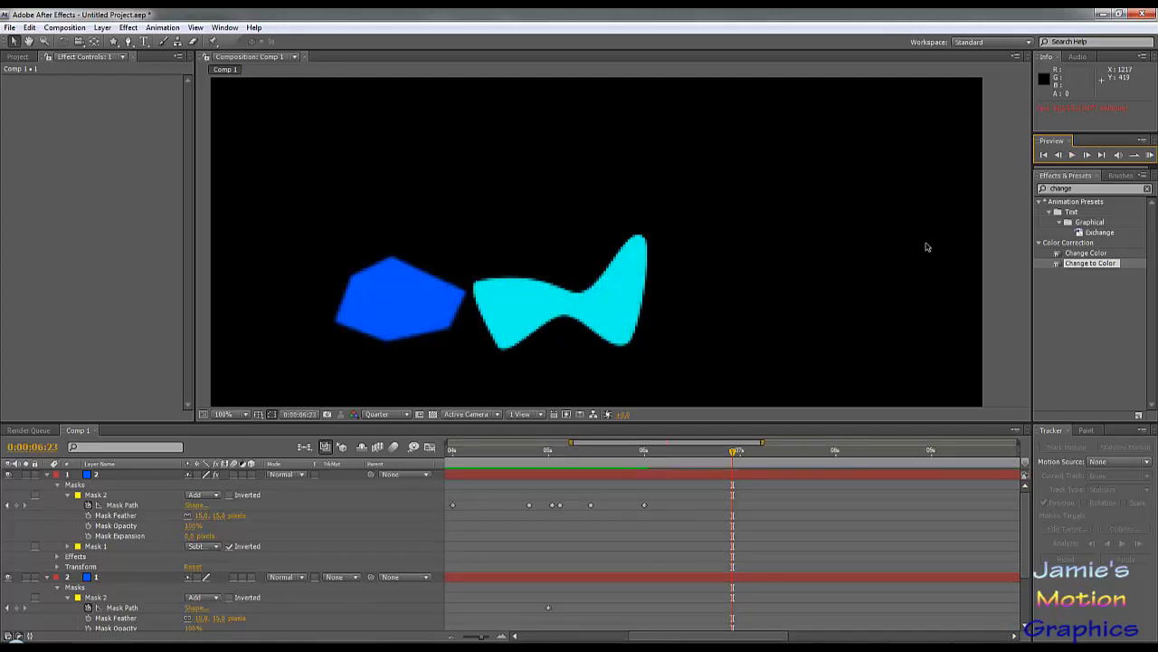
At 0:00:05:07, duplicate layer 2 and rename the copy 3.
{"action": "scroll", "coordinate": [703, 310], "scroll_direction": "down", "scroll_amount": 1}
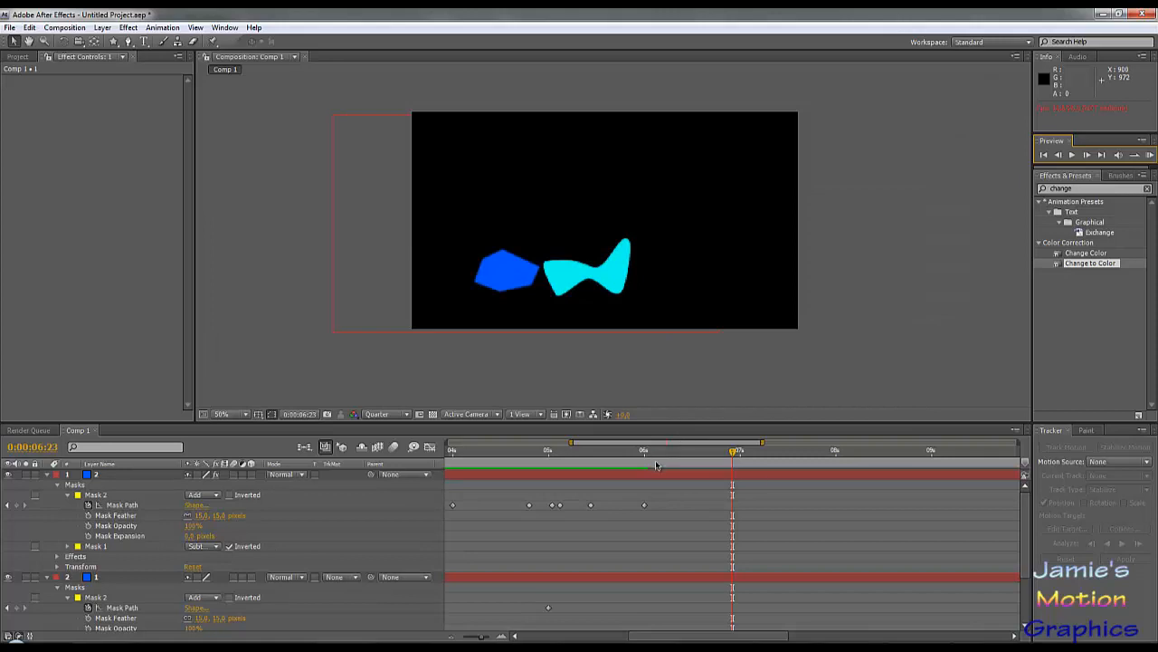
{"action": "left_click", "coordinate": [575, 451]}
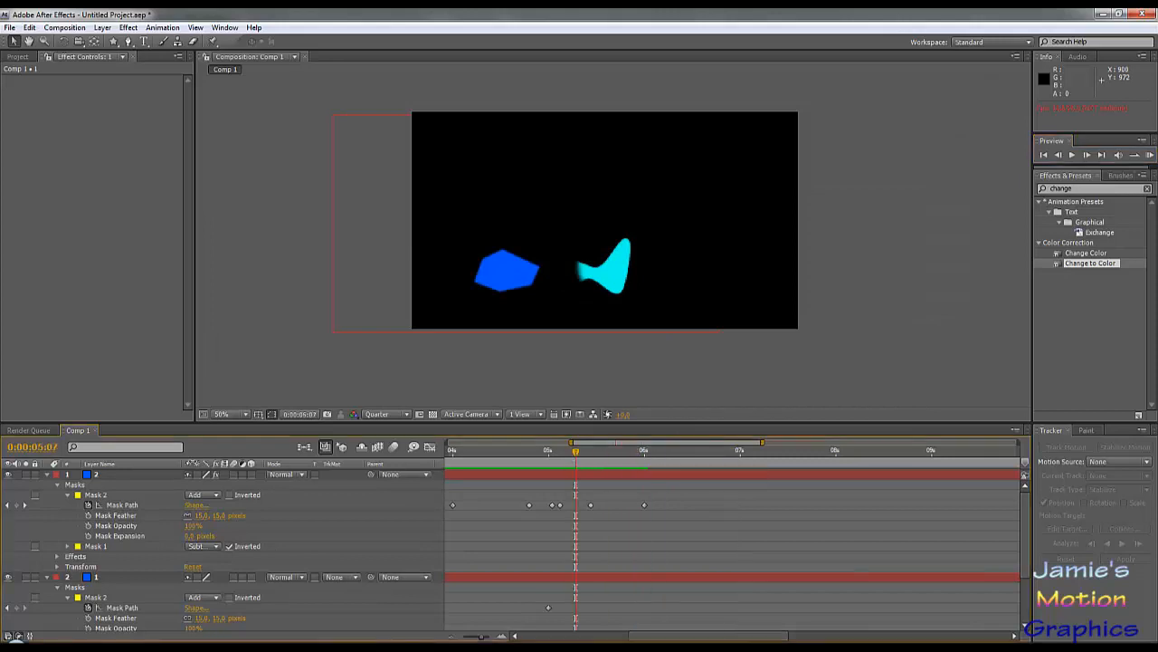
{"action": "left_click", "coordinate": [97, 476]}
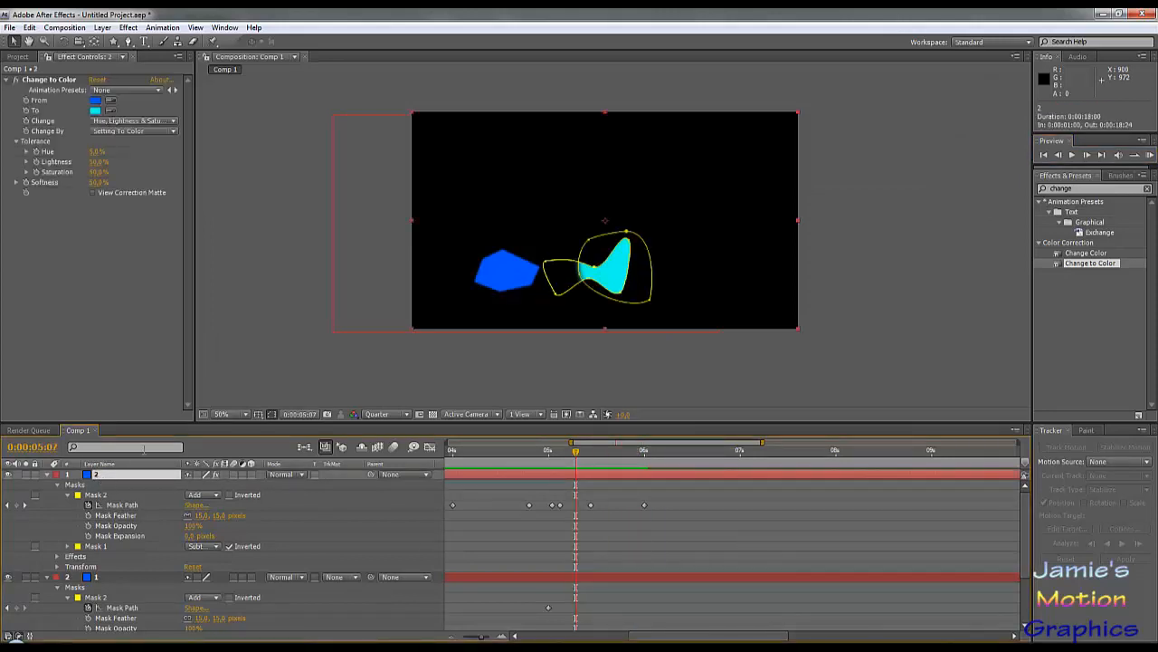
{"action": "key", "text": "ctrl+d"}
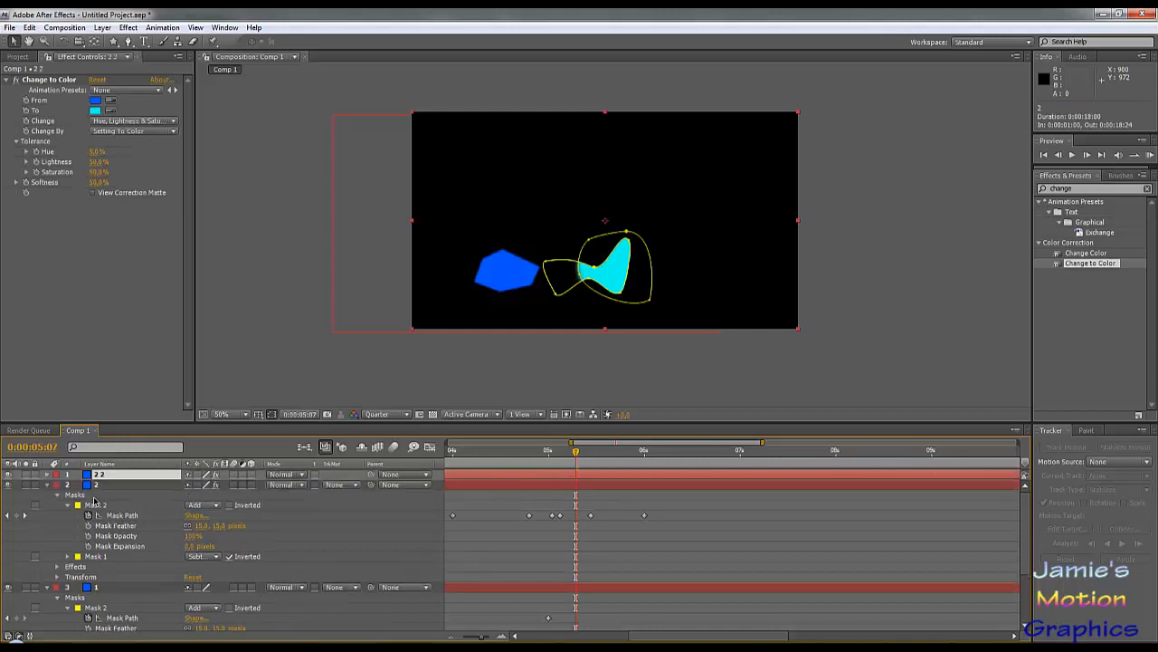
{"action": "right_click", "coordinate": [104, 478]}
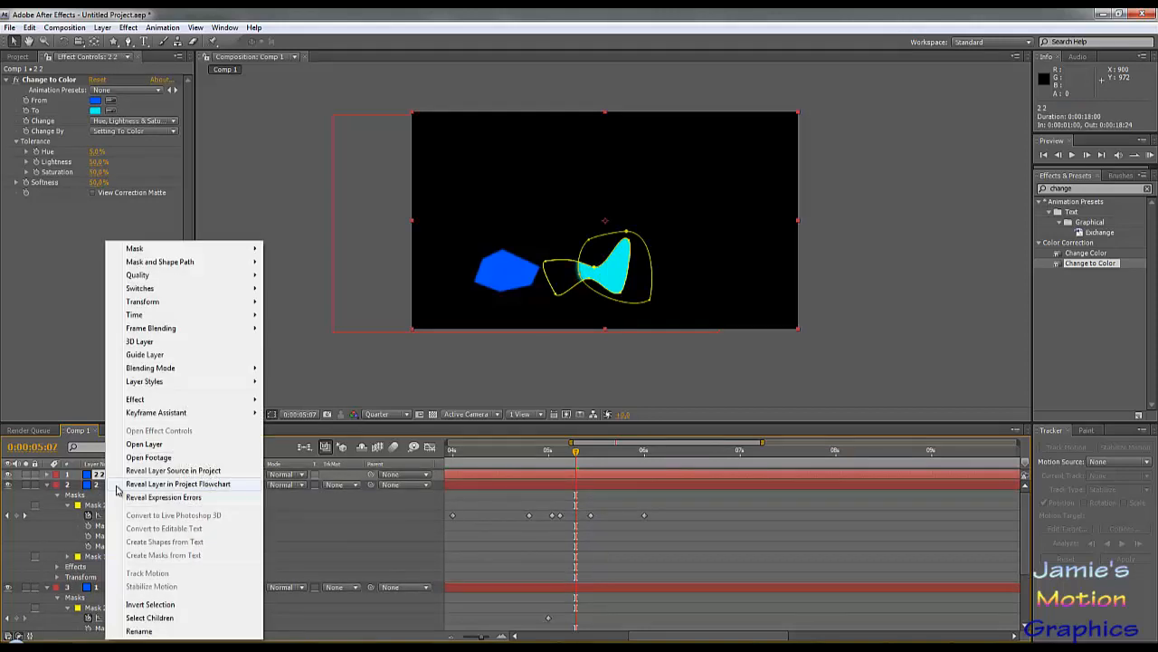
{"action": "left_click", "coordinate": [133, 629]}
{"action": "type", "text": "3"}
{"action": "key", "text": "Return"}
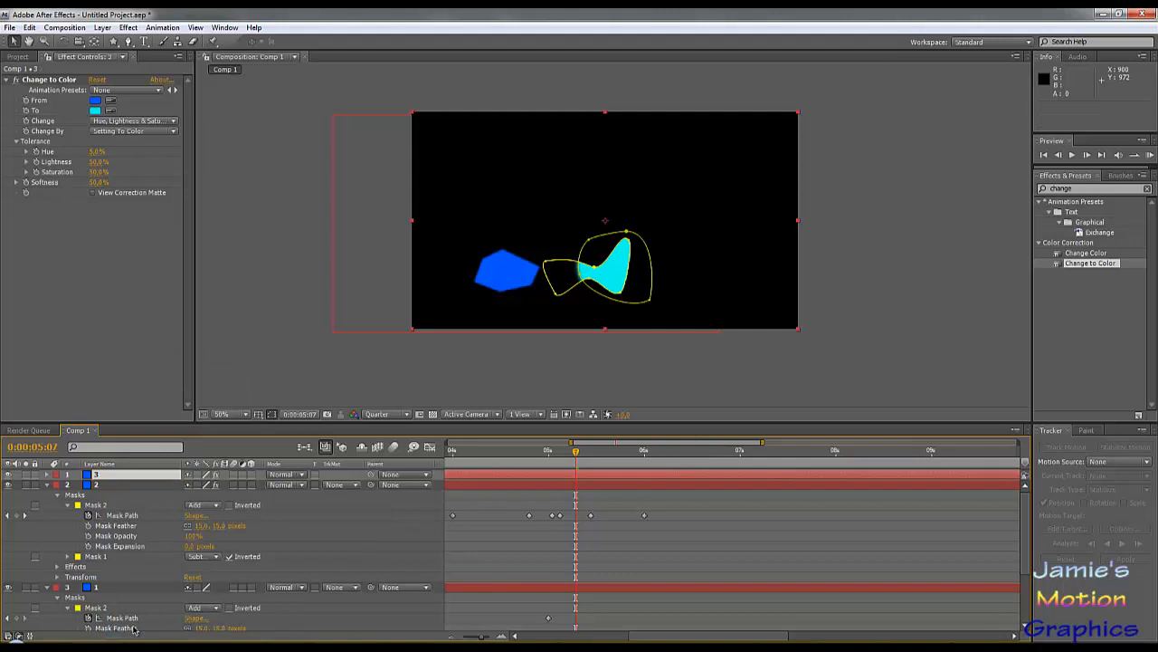
Collapse the properties of layers 2 and 1 and lock both layers.
{"action": "left_click", "coordinate": [49, 490]}
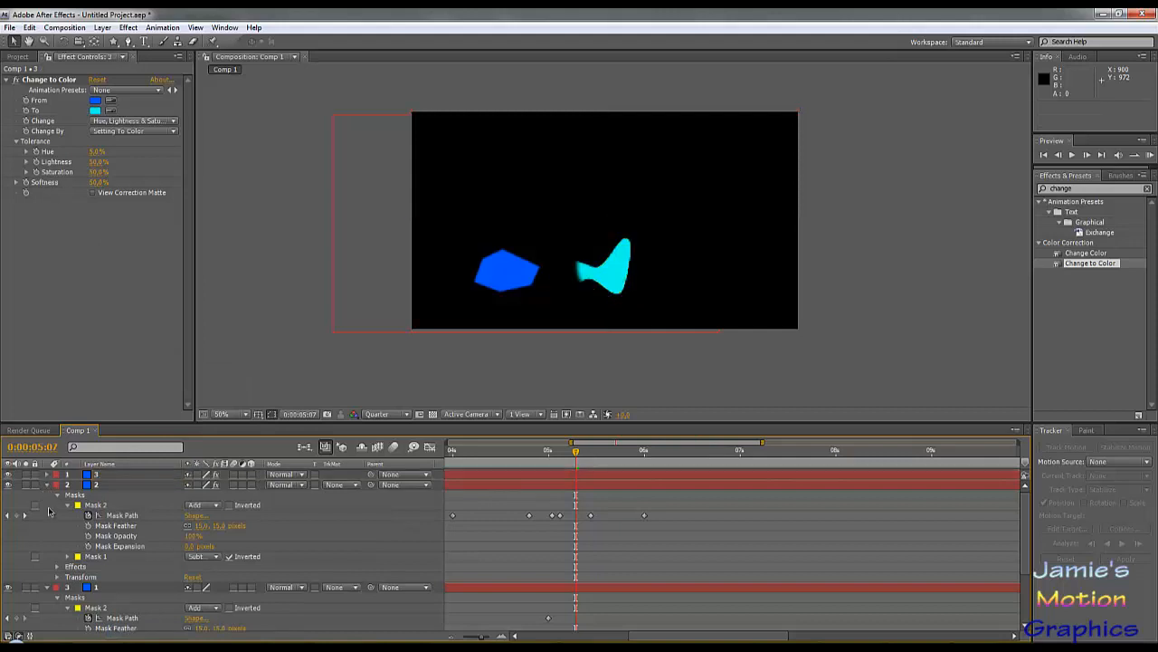
{"action": "left_click", "coordinate": [47, 485]}
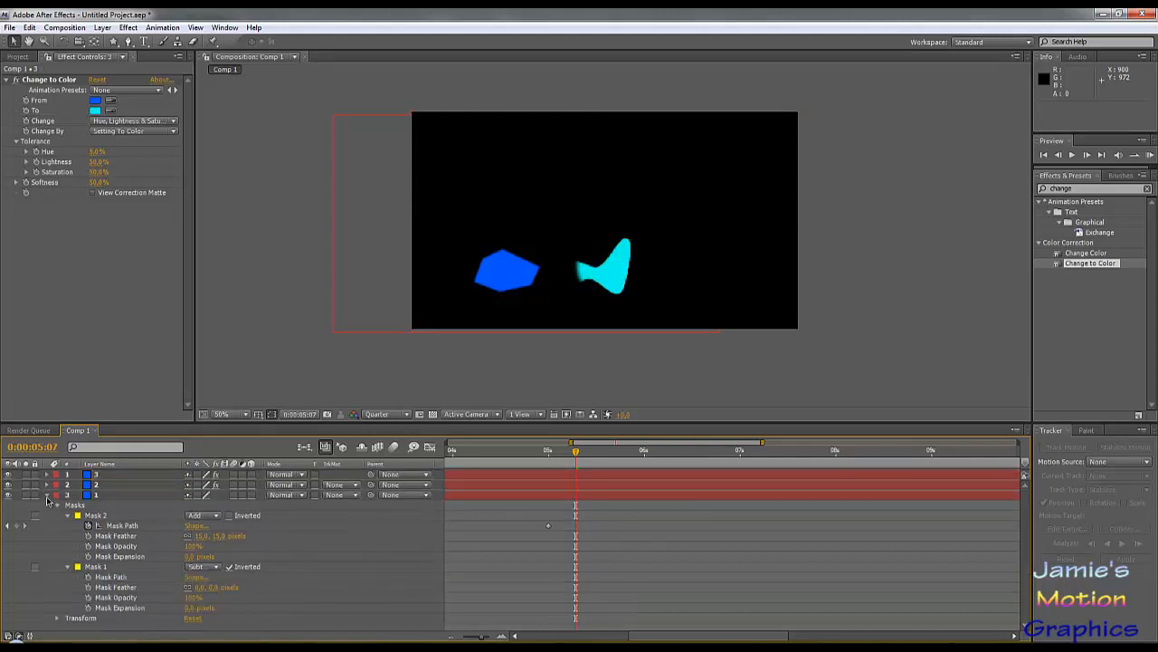
{"action": "left_click", "coordinate": [47, 495]}
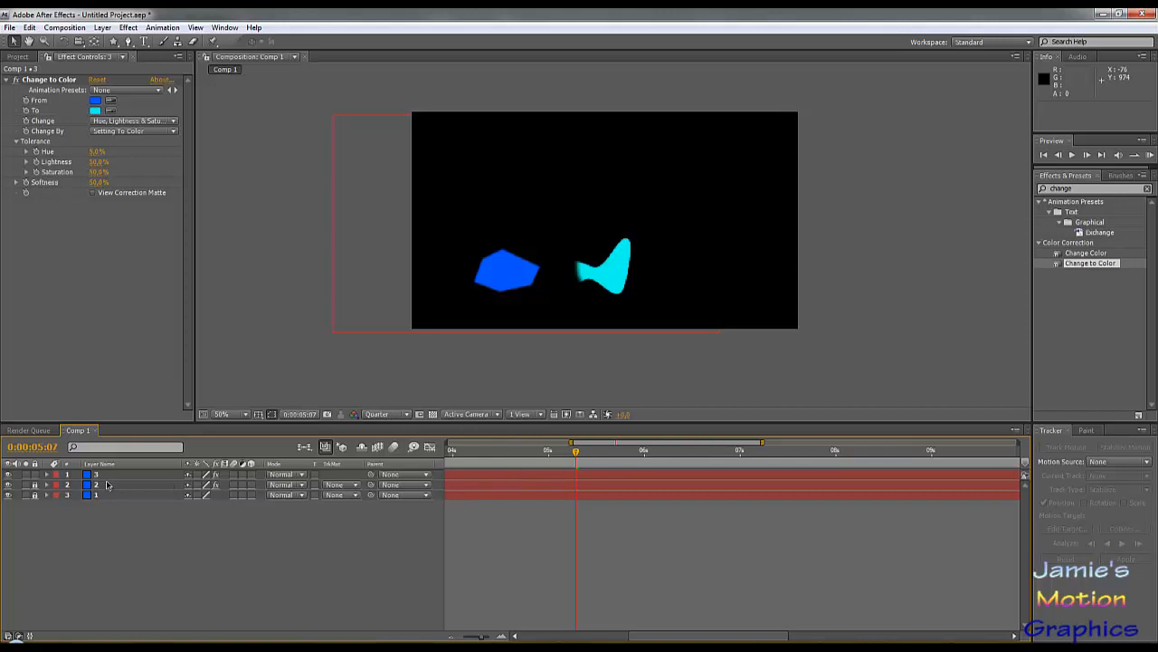
Select both Mask 1 and Mask 2 of layer 3 and move them together to the right of the cyan shape.
{"action": "left_click", "coordinate": [47, 475]}
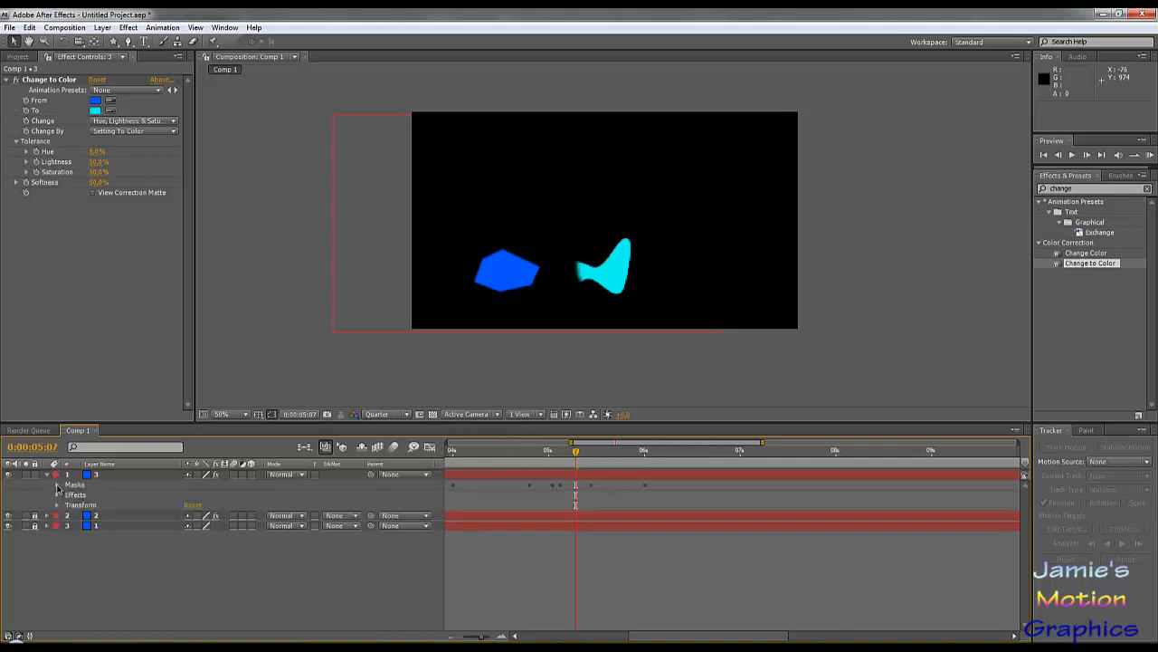
{"action": "left_click", "coordinate": [57, 485]}
{"action": "left_click", "coordinate": [96, 495]}
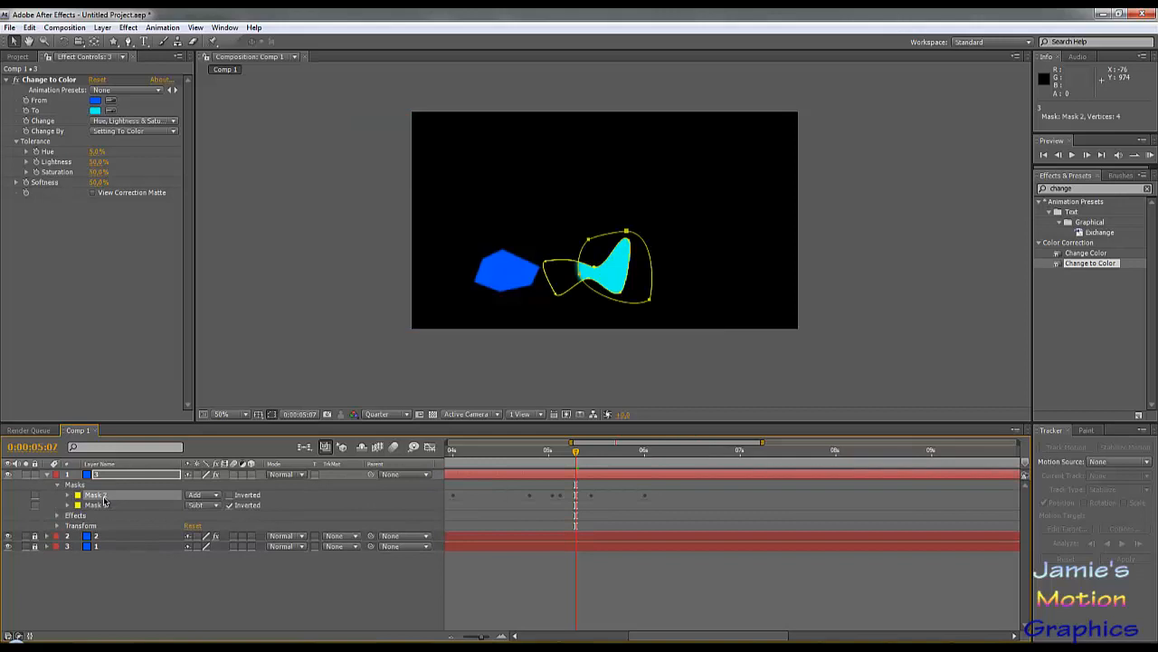
{"action": "left_click", "coordinate": [106, 505]}
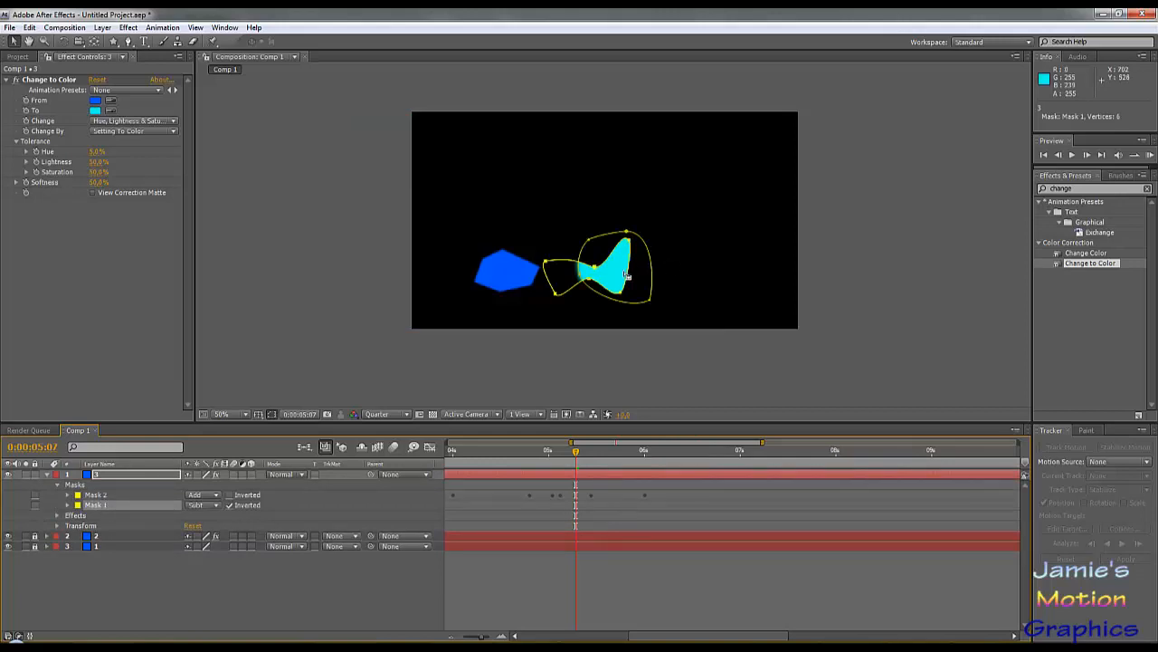
{"action": "left_click", "coordinate": [105, 495], "text": "shift"}
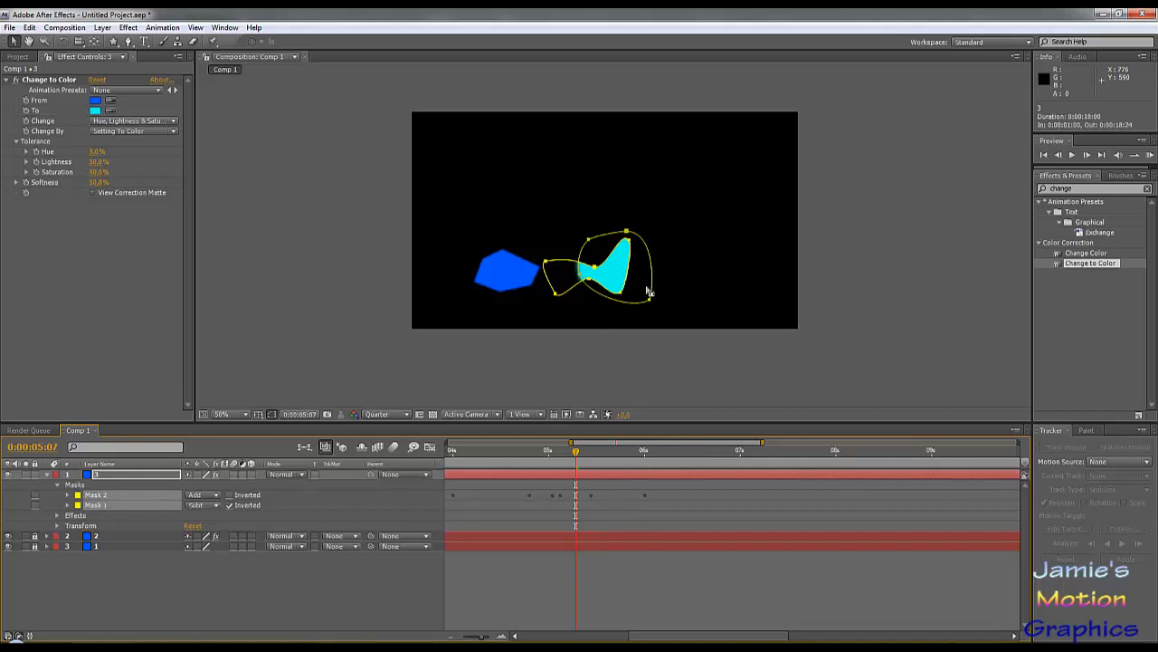
{"action": "left_click_drag", "start_coordinate": [653, 286], "coordinate": [769, 286]}
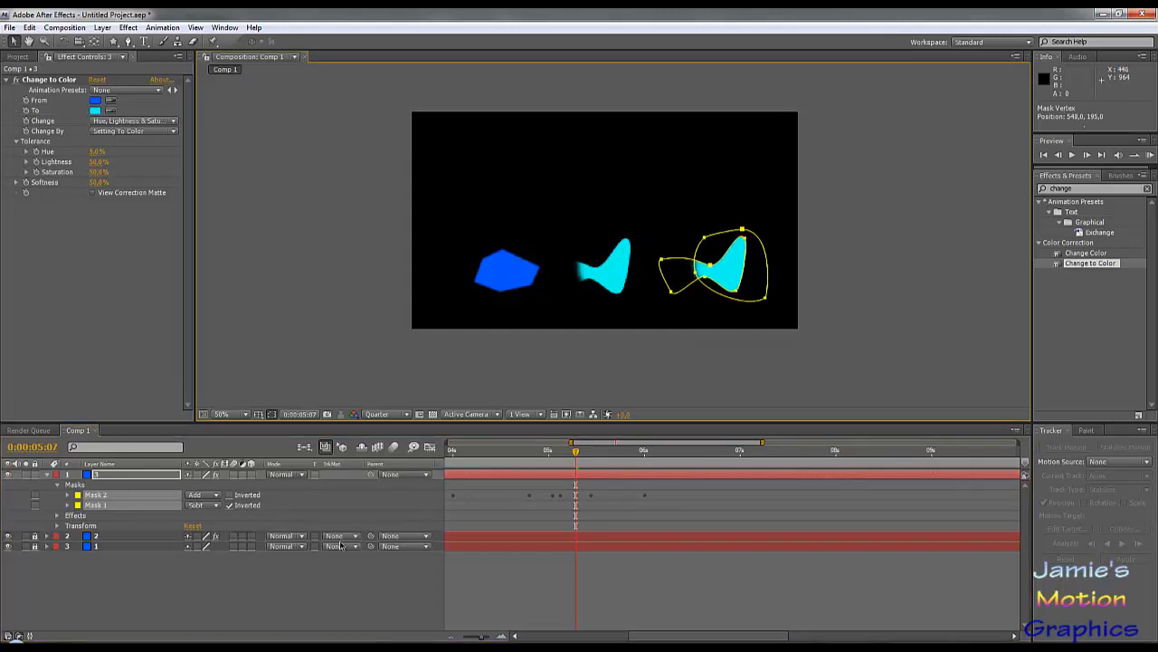
Set the To color of layer 3's Change to Color effect to green 19E971.
{"action": "left_click", "coordinate": [111, 110]}
{"action": "left_click", "coordinate": [95, 111]}
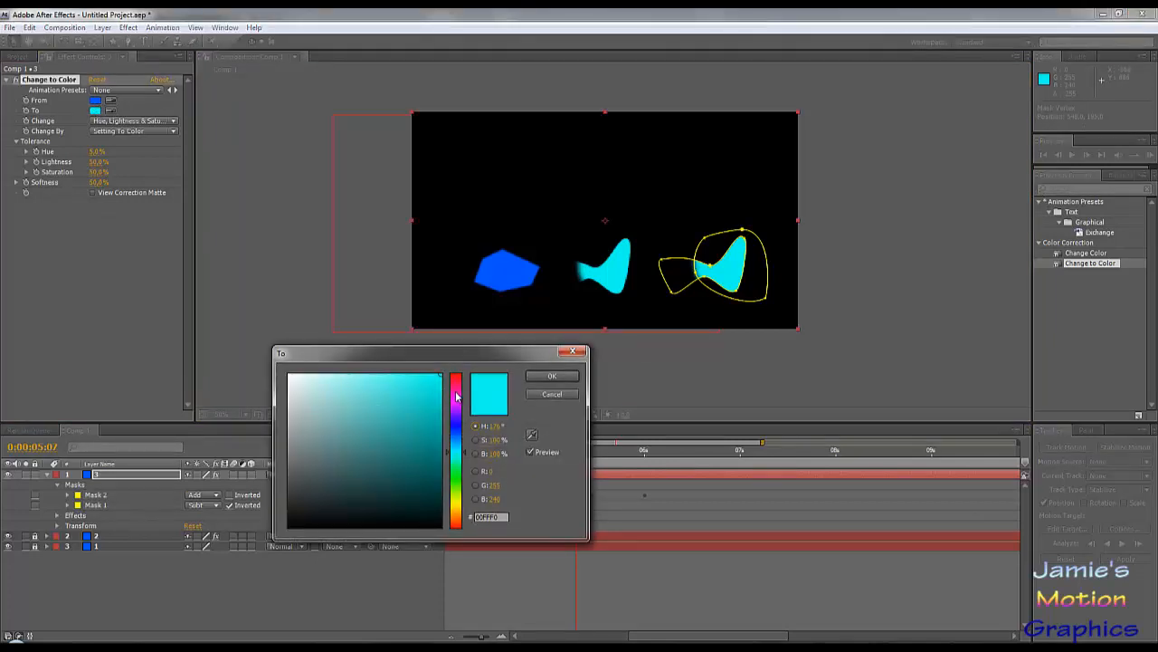
{"action": "left_click", "coordinate": [456, 463]}
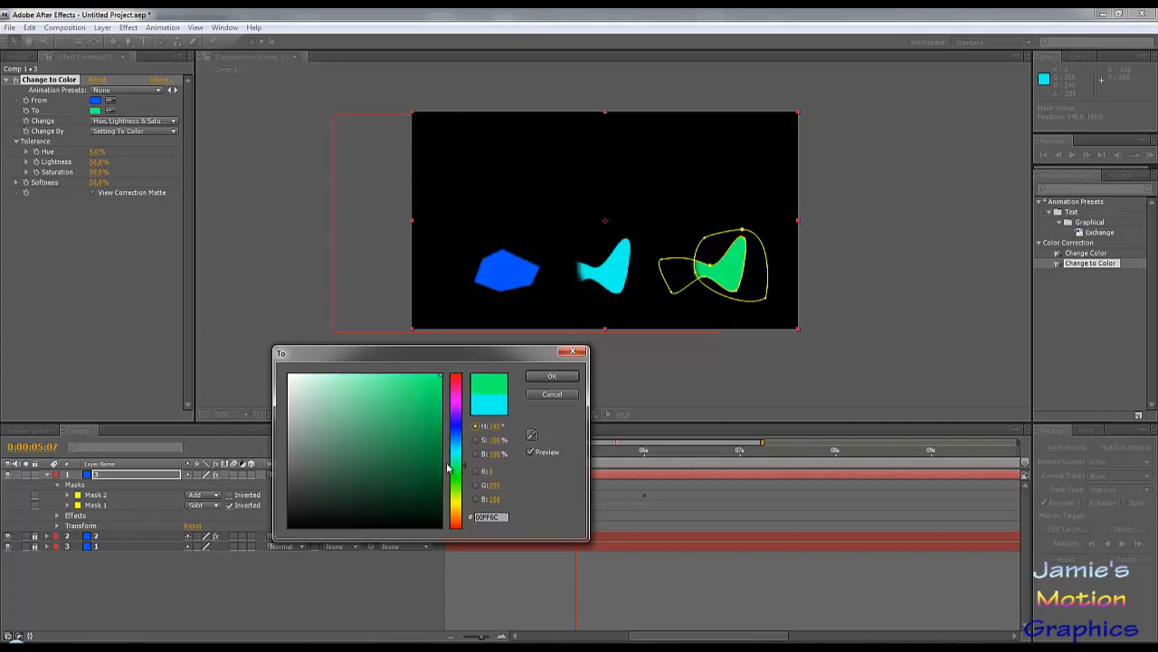
{"action": "mouse_move", "coordinate": [423, 451]}
{"action": "left_mouse_down"}
{"action": "mouse_move", "coordinate": [441, 442]}
{"action": "mouse_move", "coordinate": [389, 404]}
{"action": "mouse_move", "coordinate": [424, 386]}
{"action": "left_mouse_up"}
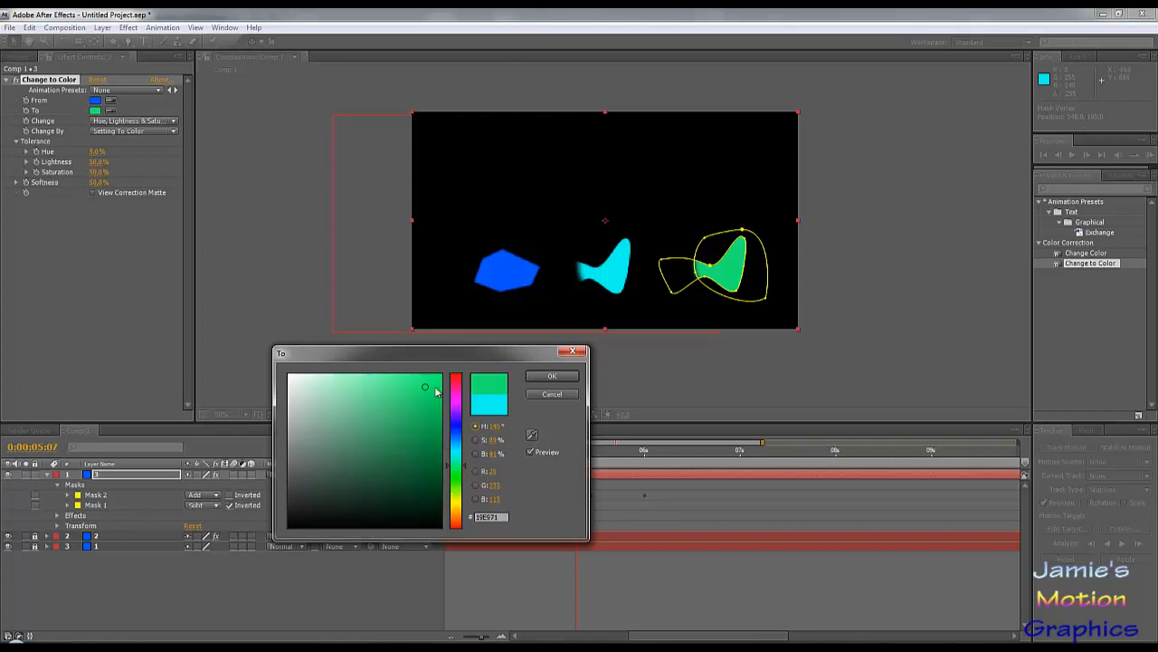
{"action": "left_click", "coordinate": [553, 379]}
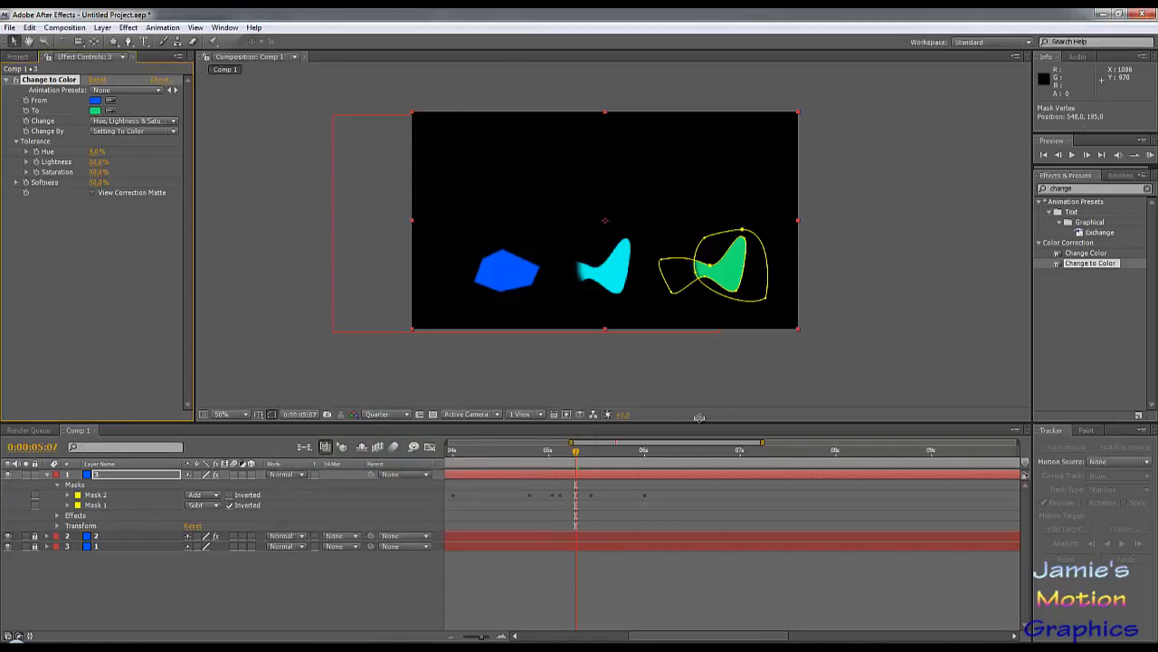
Reshape layer 3's Mask 1 into a curved arch with two downward legs by adjusting its vertices and curve handles.
{"action": "left_click", "coordinate": [712, 267]}
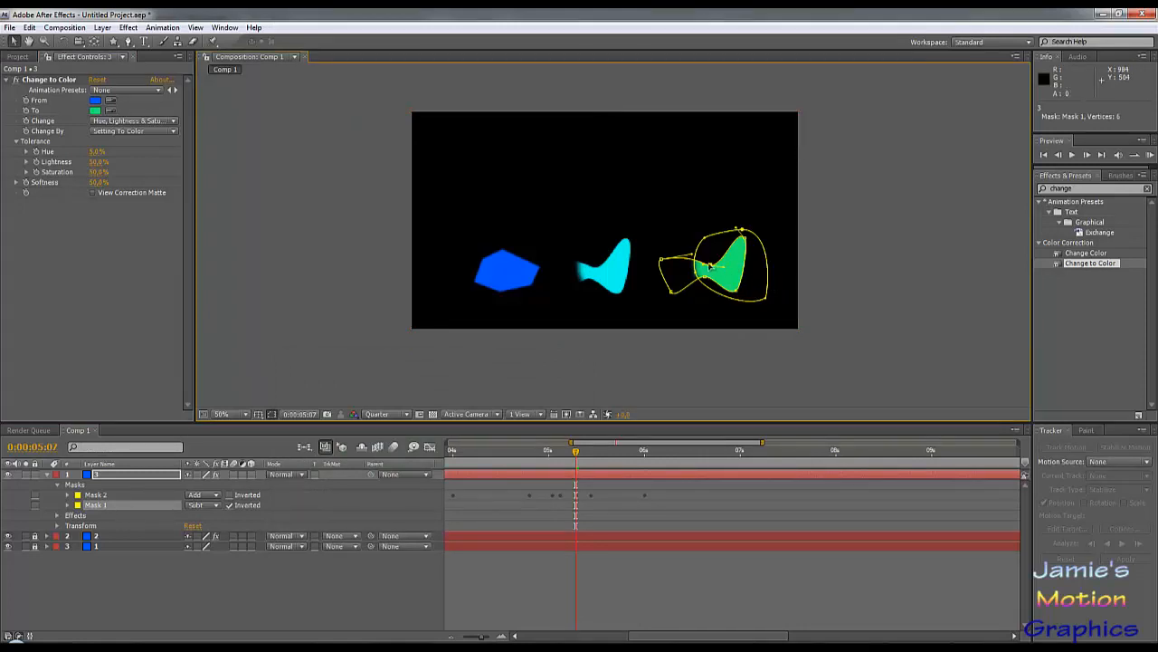
{"action": "left_click_drag", "start_coordinate": [709, 264], "coordinate": [700, 191]}
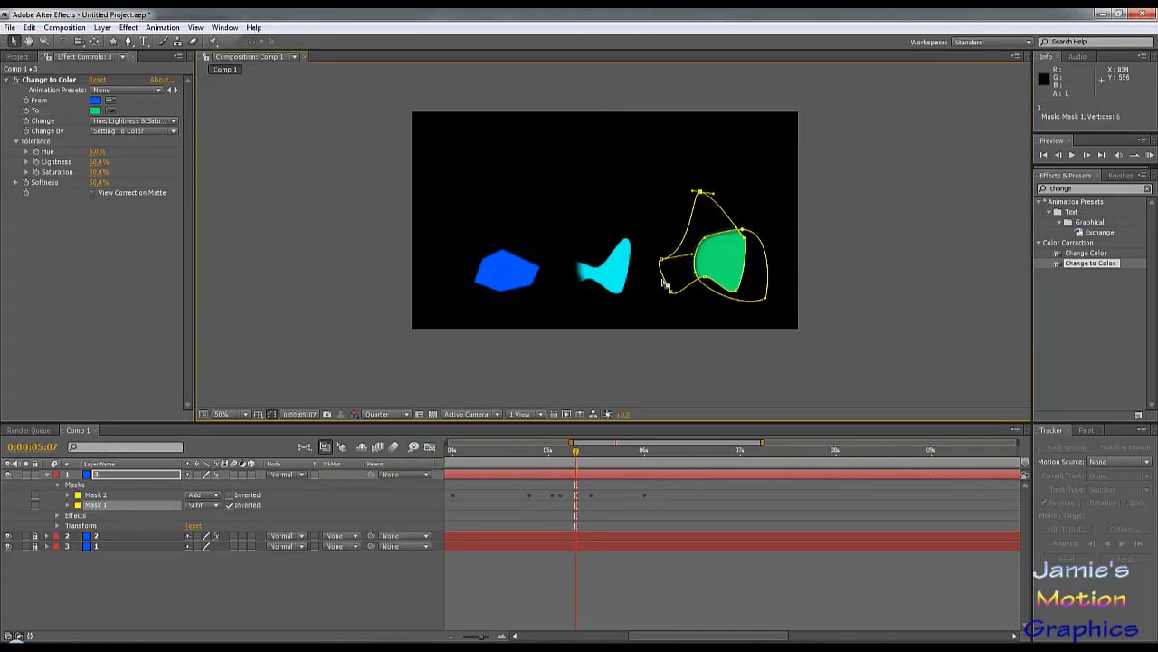
{"action": "left_click_drag", "start_coordinate": [663, 260], "coordinate": [621, 259]}
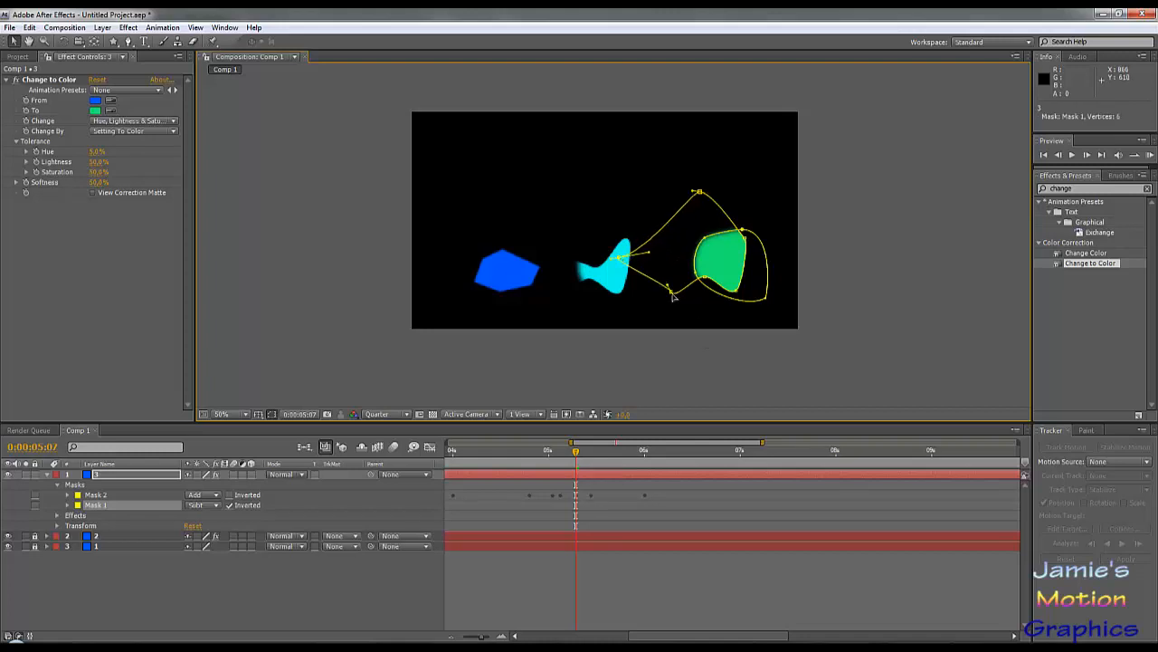
{"action": "mouse_move", "coordinate": [670, 290]}
{"action": "left_mouse_down"}
{"action": "mouse_move", "coordinate": [651, 298]}
{"action": "mouse_move", "coordinate": [671, 293]}
{"action": "mouse_move", "coordinate": [670, 306]}
{"action": "left_mouse_up"}
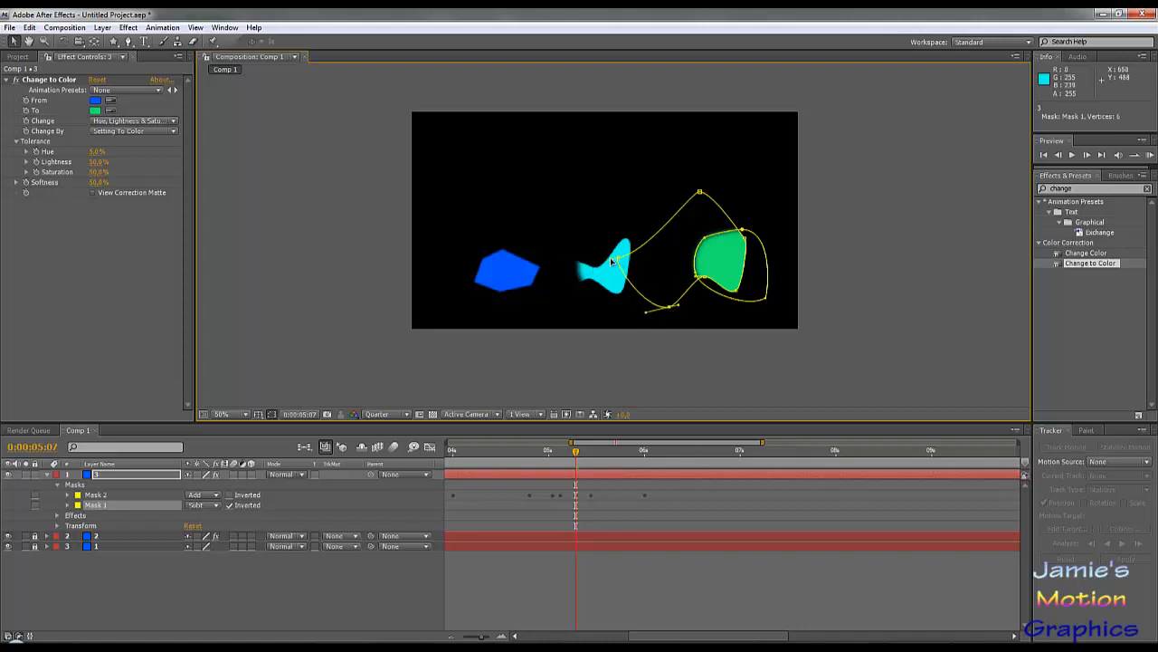
{"action": "mouse_move", "coordinate": [612, 261]}
{"action": "left_mouse_down"}
{"action": "mouse_move", "coordinate": [618, 278]}
{"action": "mouse_move", "coordinate": [624, 259]}
{"action": "left_mouse_up"}
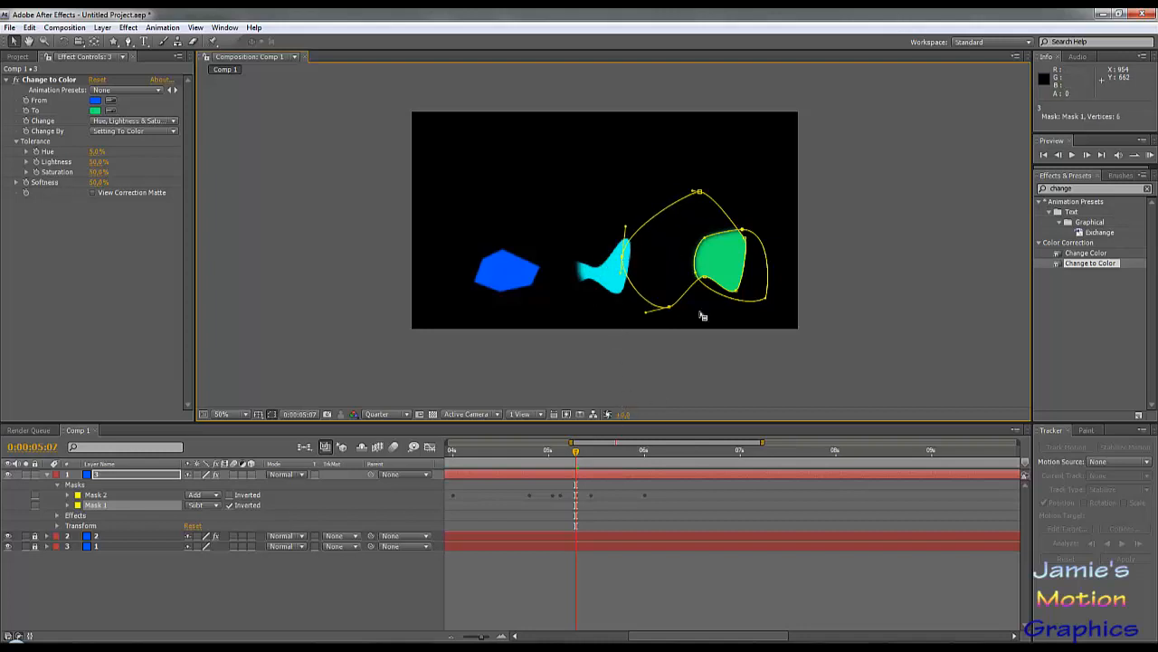
{"action": "left_click_drag", "start_coordinate": [705, 277], "coordinate": [751, 217]}
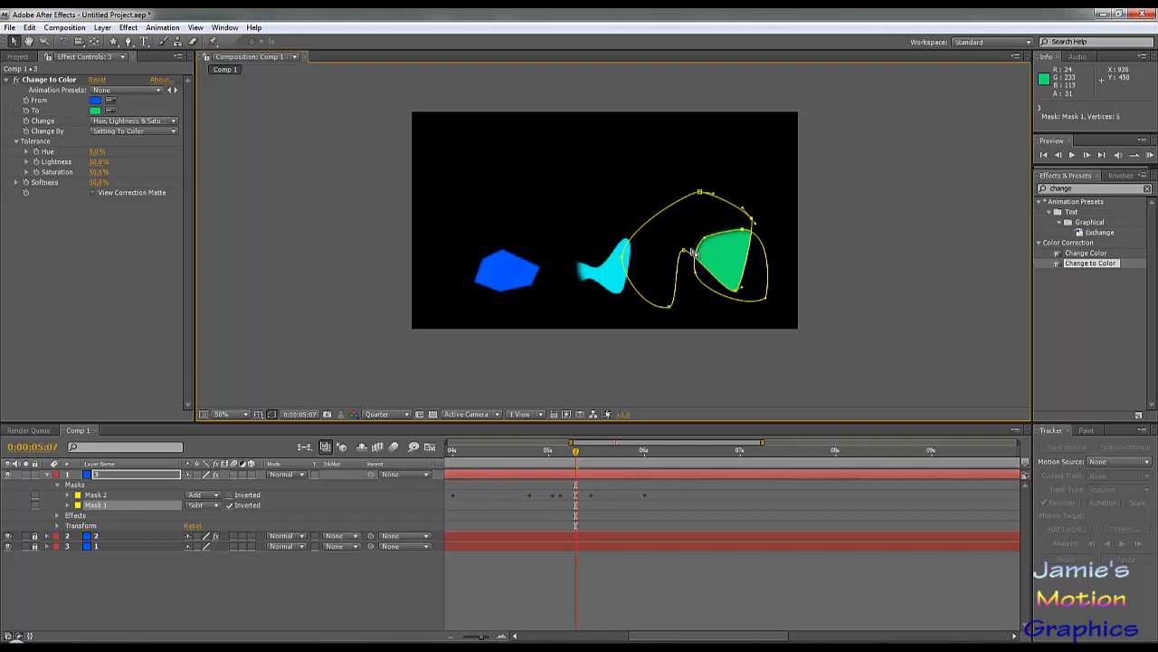
{"action": "left_click_drag", "start_coordinate": [682, 250], "coordinate": [703, 217]}
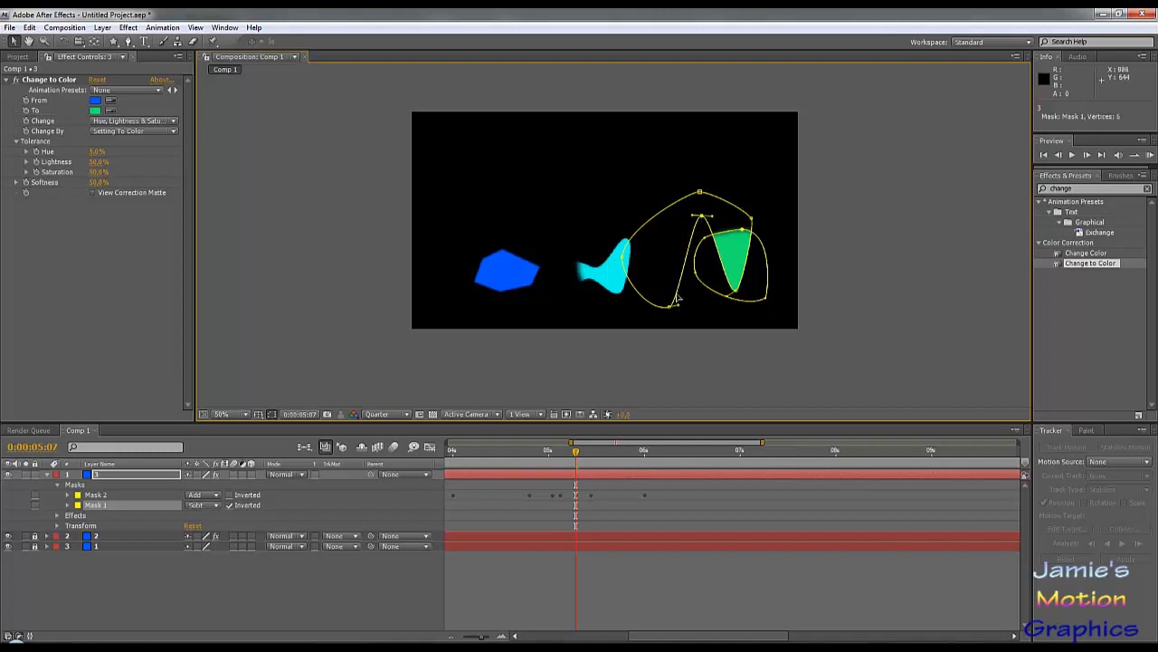
{"action": "left_click_drag", "start_coordinate": [678, 304], "coordinate": [667, 230]}
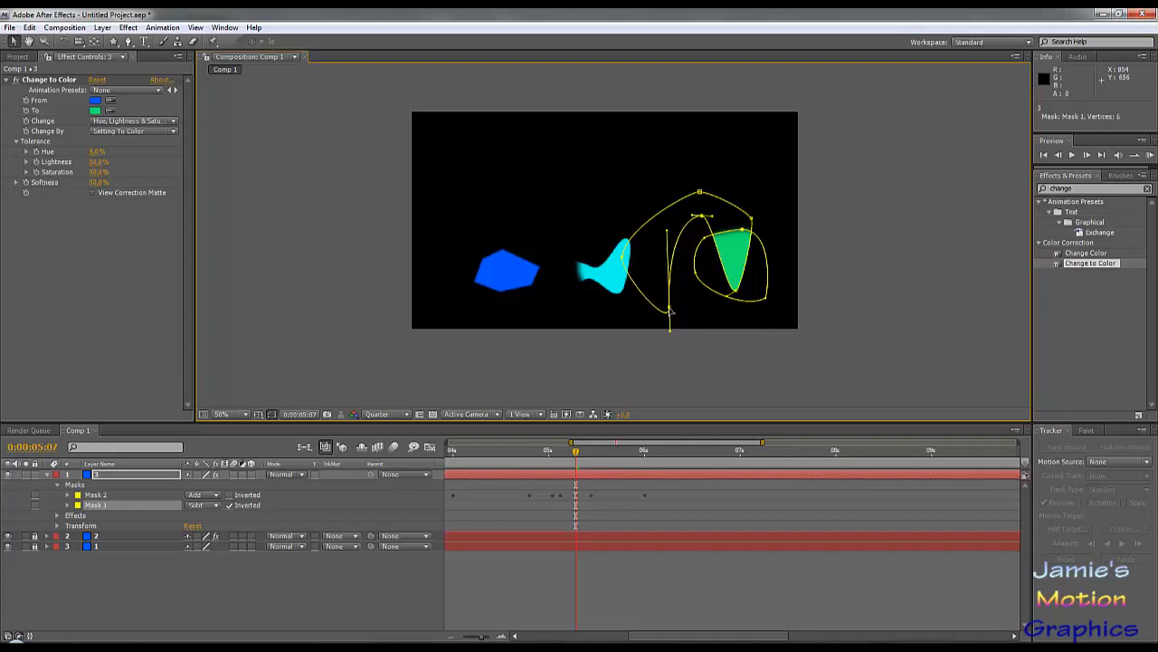
{"action": "mouse_move", "coordinate": [670, 310]}
{"action": "left_mouse_down"}
{"action": "mouse_move", "coordinate": [670, 290]}
{"action": "mouse_move", "coordinate": [668, 318]}
{"action": "left_mouse_up"}
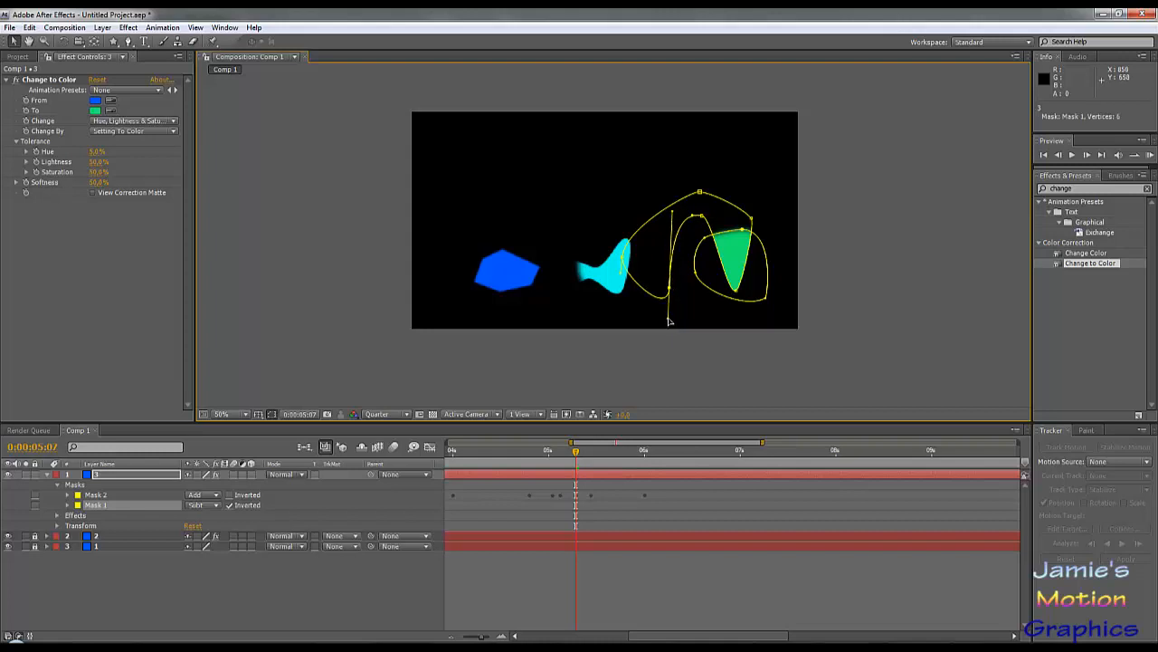
{"action": "left_click", "coordinate": [742, 294]}
{"action": "left_click_drag", "start_coordinate": [744, 290], "coordinate": [769, 294]}
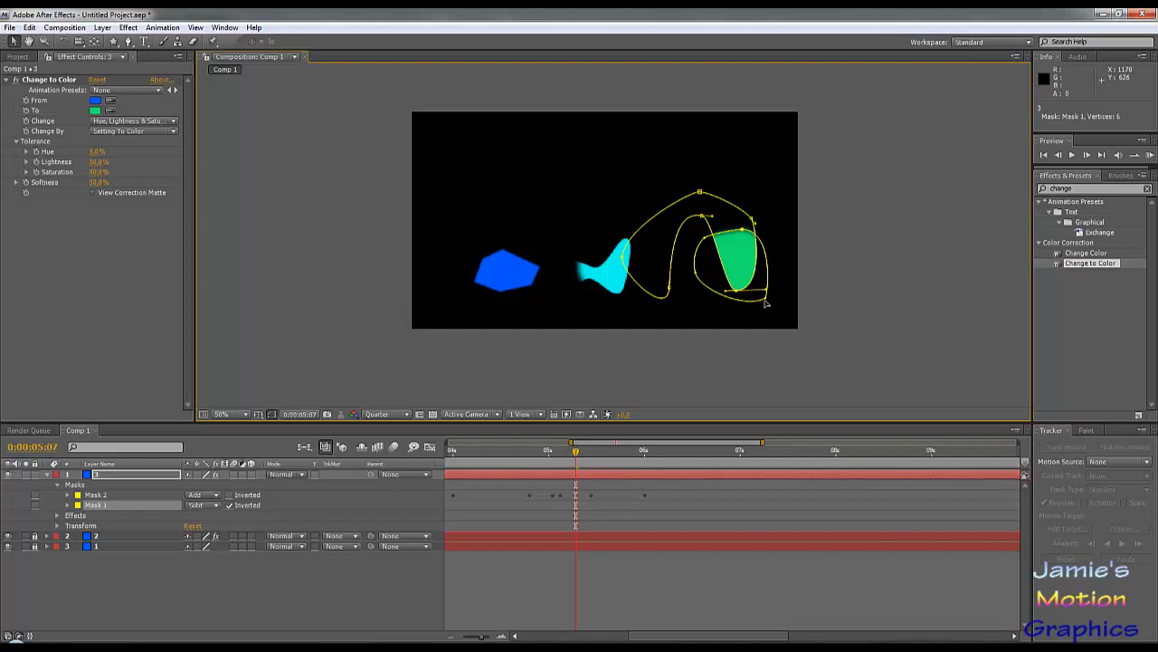
At 0:00:04:00, clear all Mask Path keyframes from layer 3's Mask 2 and start a new keyframe there.
{"action": "left_click", "coordinate": [102, 495]}
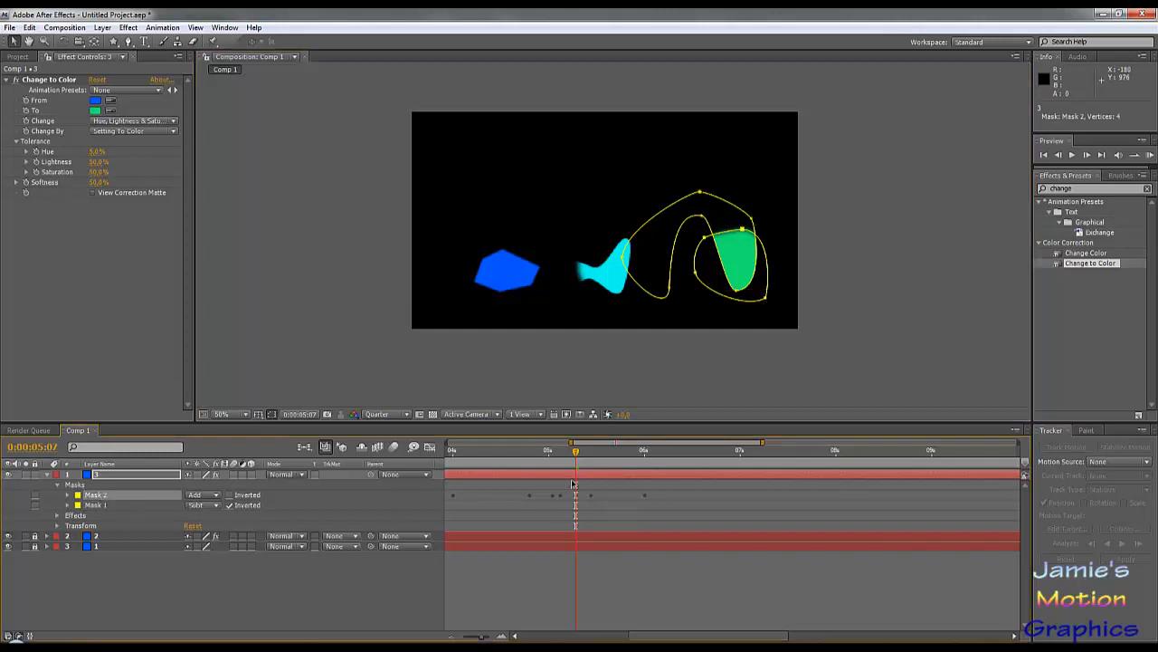
{"action": "left_click_drag", "start_coordinate": [561, 458], "coordinate": [452, 457]}
{"action": "left_click", "coordinate": [67, 495]}
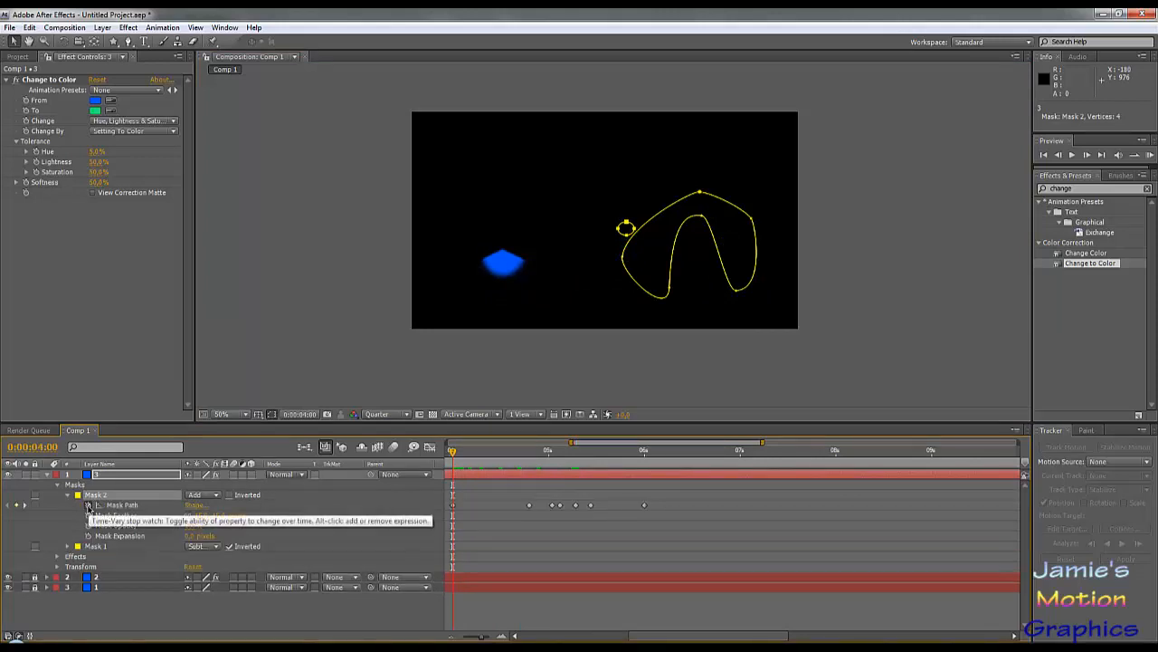
{"action": "left_click", "coordinate": [88, 507]}
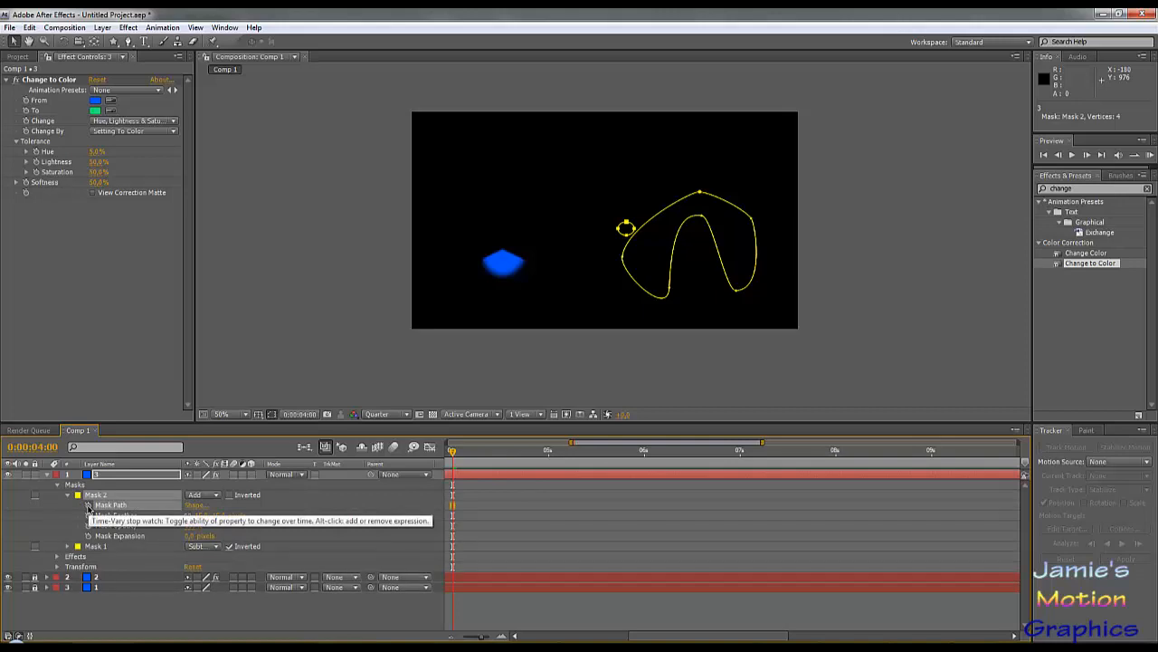
{"action": "left_click", "coordinate": [89, 508]}
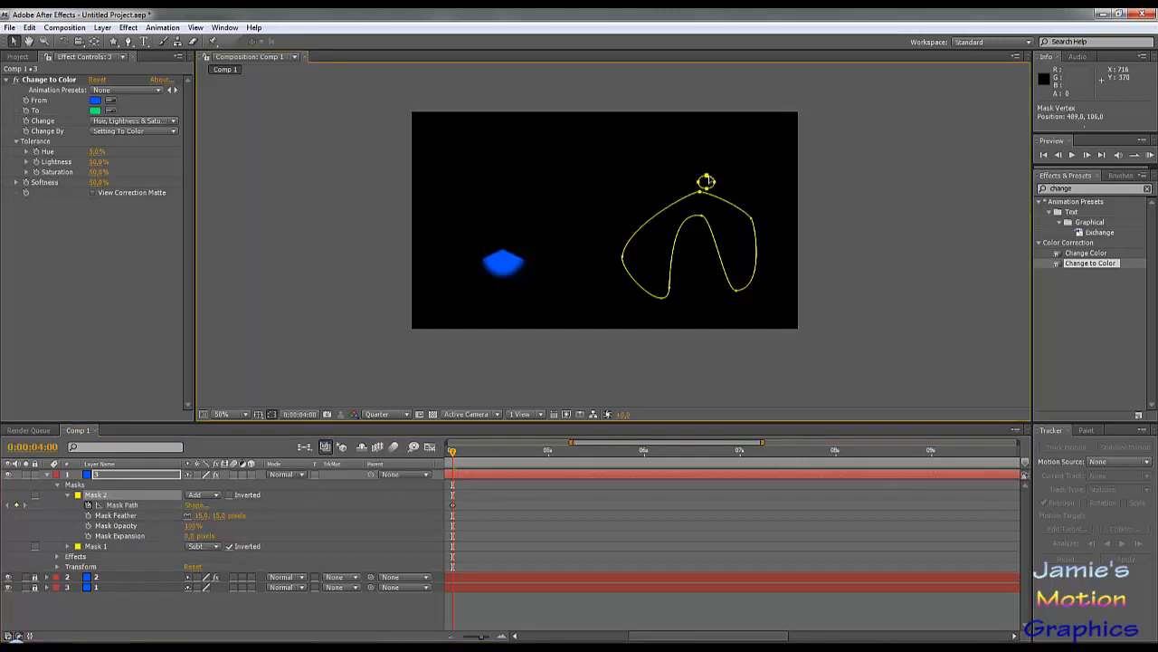
Position layer 3's small circular Mask 2 just above the peak of the arch at 0:00:04:00.
{"action": "left_click_drag", "start_coordinate": [701, 176], "coordinate": [702, 187]}
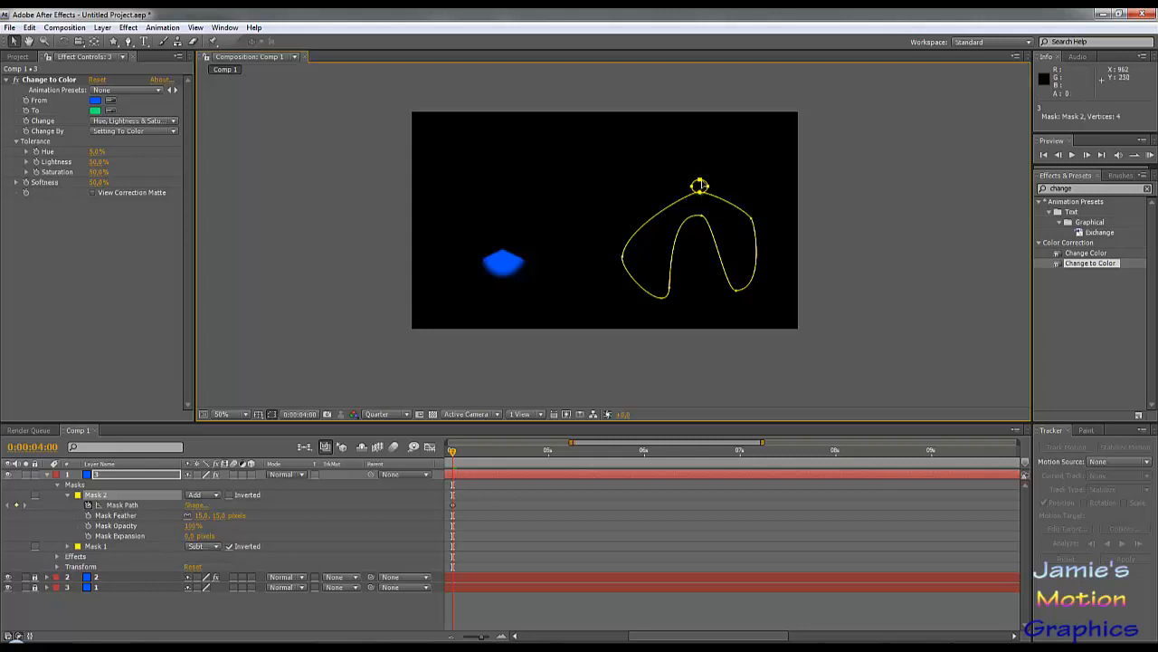
{"action": "left_click_drag", "start_coordinate": [699, 186], "coordinate": [700, 180]}
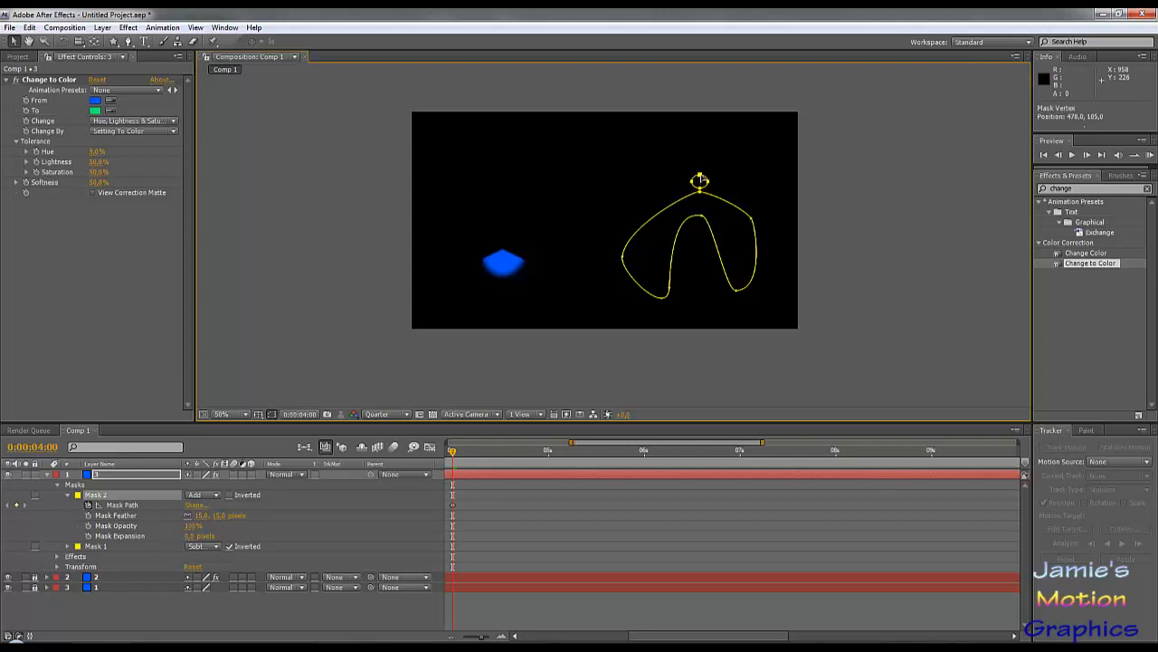
{"action": "scroll", "coordinate": [711, 202], "scroll_direction": "up", "scroll_amount": 4}
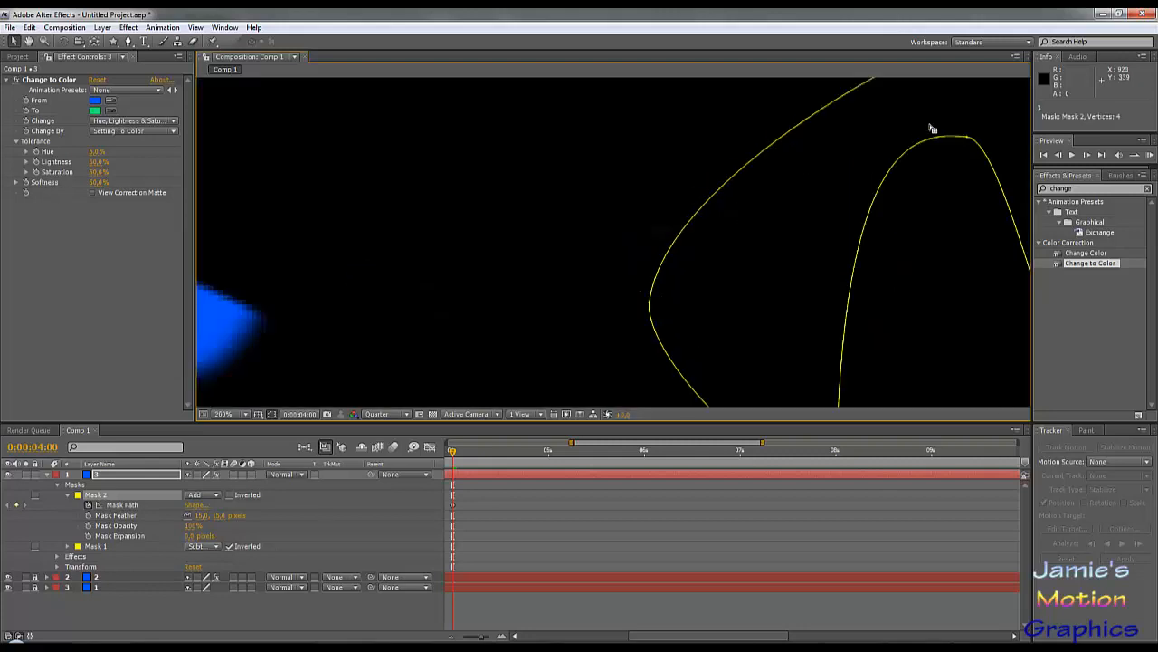
Center layer 3's small circular Mask 2 horizontally over the arch's peak at 0:00:04:00.
{"action": "scroll", "coordinate": [672, 199], "scroll_direction": "up", "scroll_amount": 2}
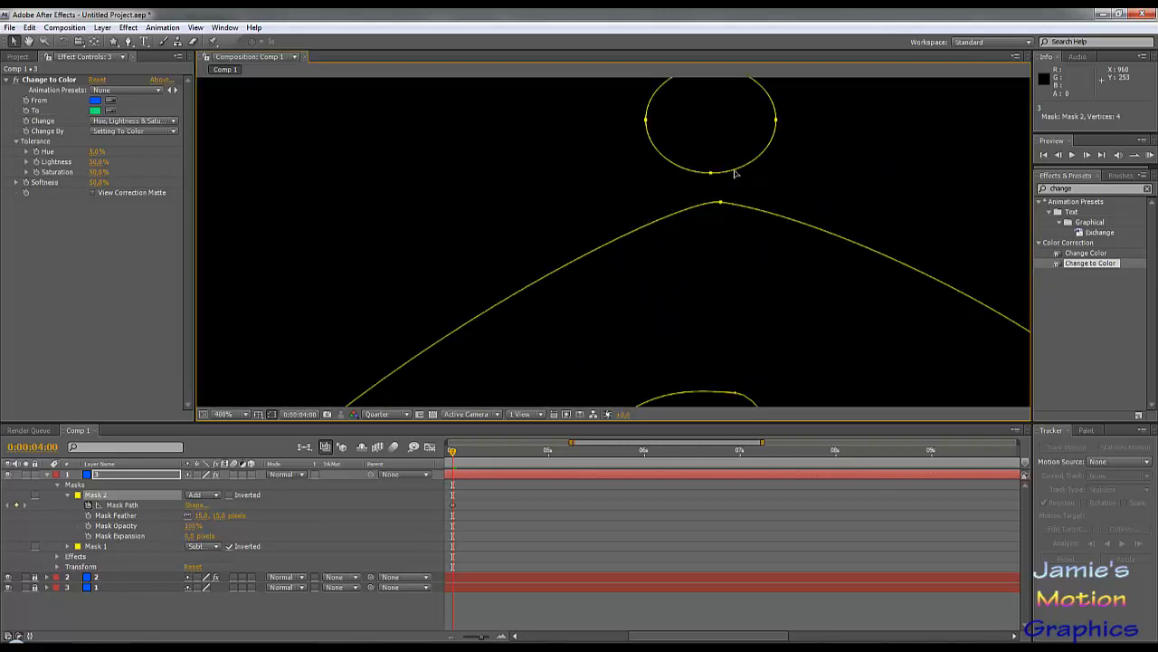
{"action": "mouse_move", "coordinate": [735, 171]}
{"action": "left_mouse_down"}
{"action": "mouse_move", "coordinate": [743, 200]}
{"action": "mouse_move", "coordinate": [742, 173]}
{"action": "left_mouse_up"}
{"action": "scroll", "coordinate": [734, 195], "scroll_direction": "down", "scroll_amount": 2}
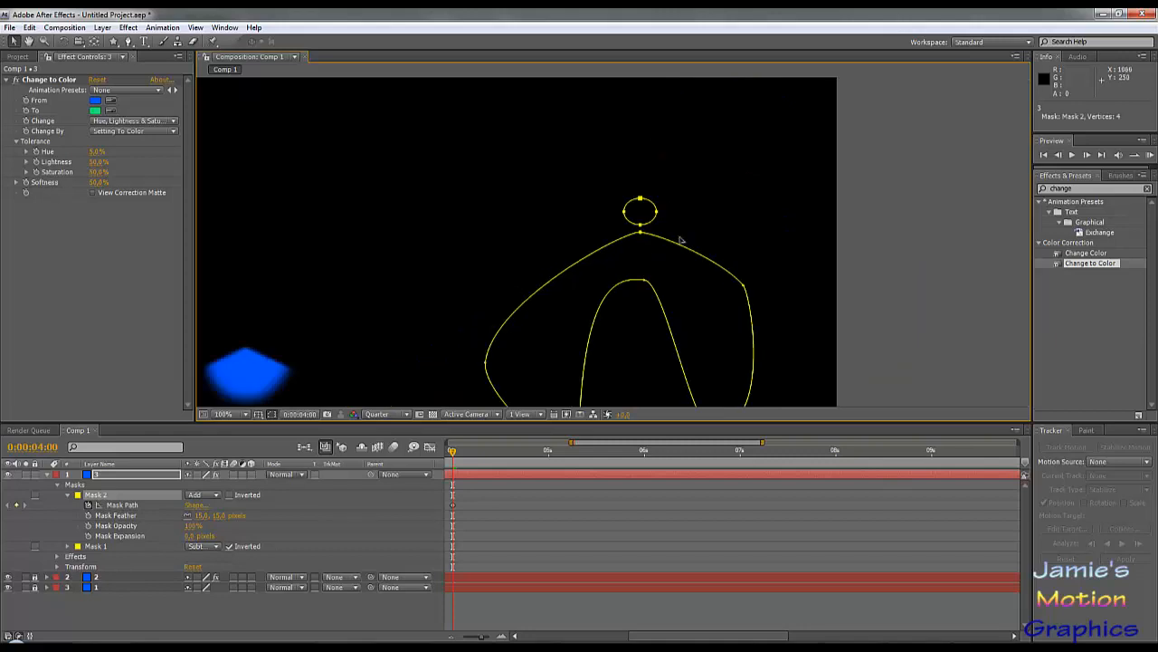
At 0:00:07:00, stretch Mask 2's lower vertex down to the level of the arch's leg ends, midway between the legs.
{"action": "left_click_drag", "start_coordinate": [646, 248], "coordinate": [628, 174]}
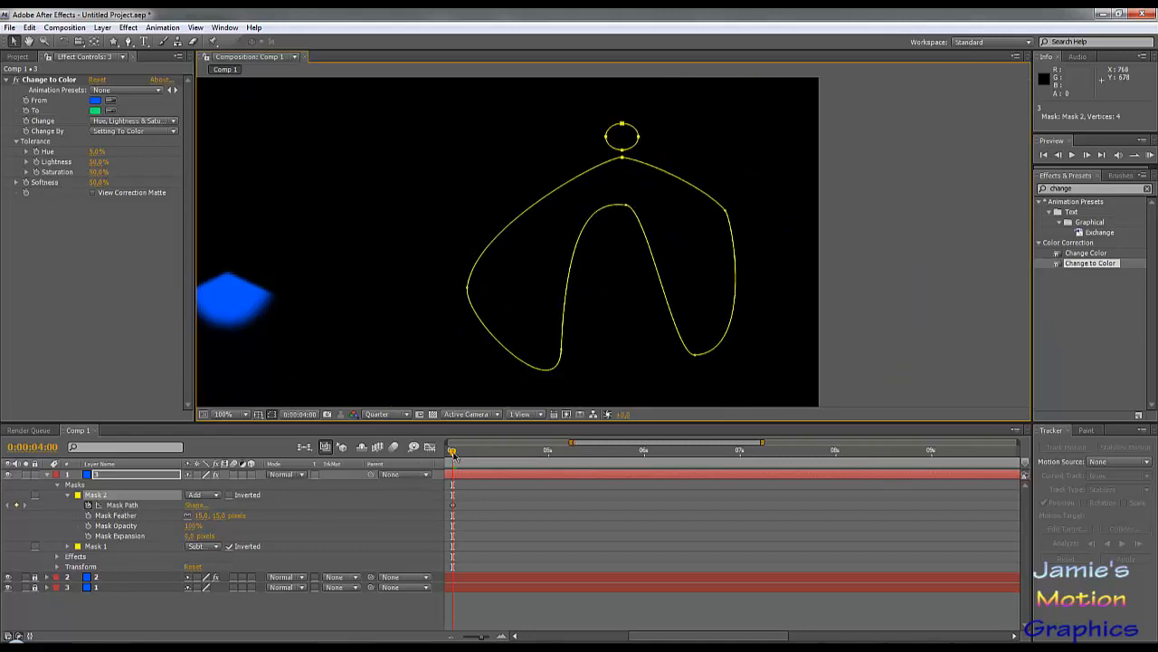
{"action": "left_click_drag", "start_coordinate": [454, 455], "coordinate": [735, 484]}
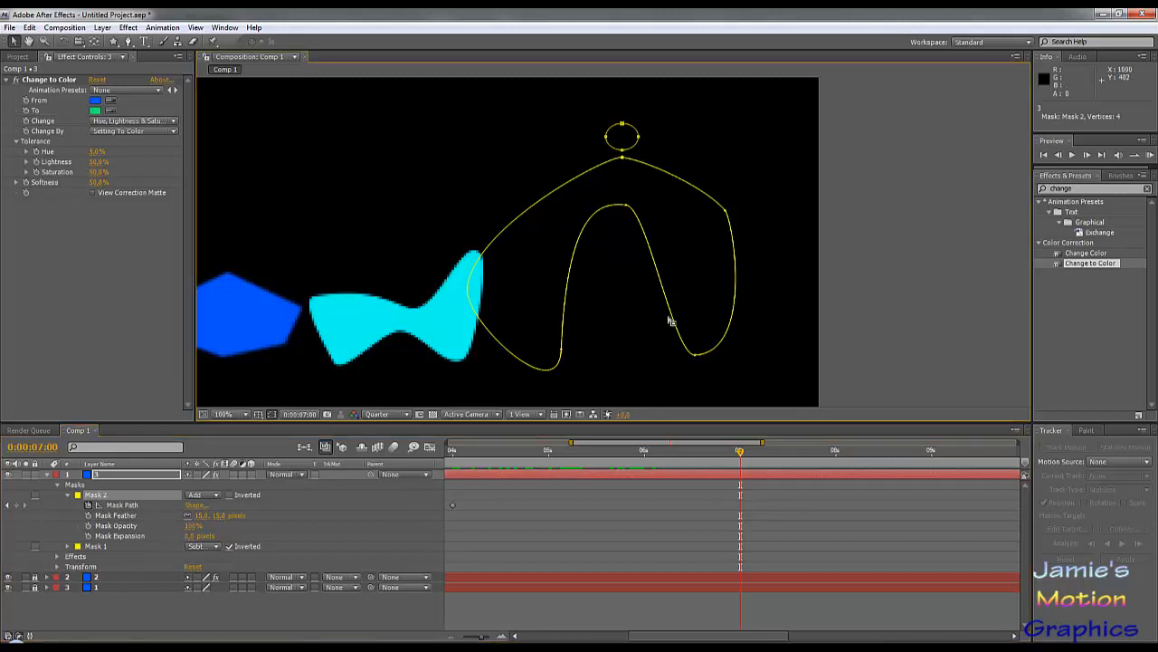
{"action": "left_click", "coordinate": [621, 149]}
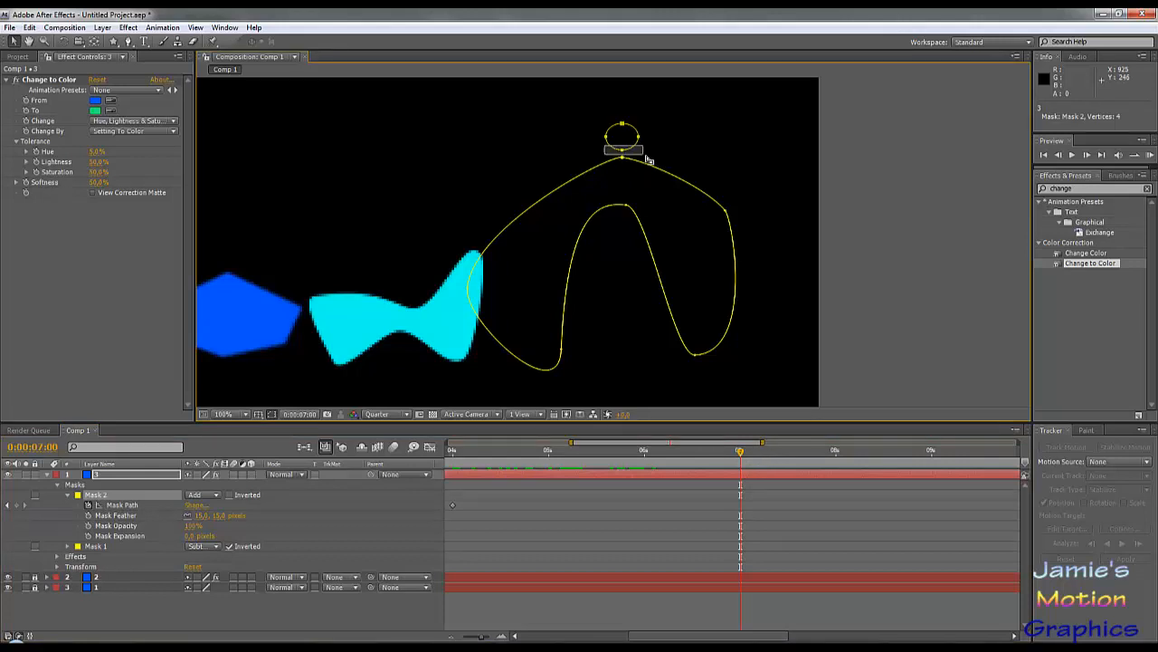
{"action": "left_click_drag", "start_coordinate": [623, 154], "coordinate": [617, 354]}
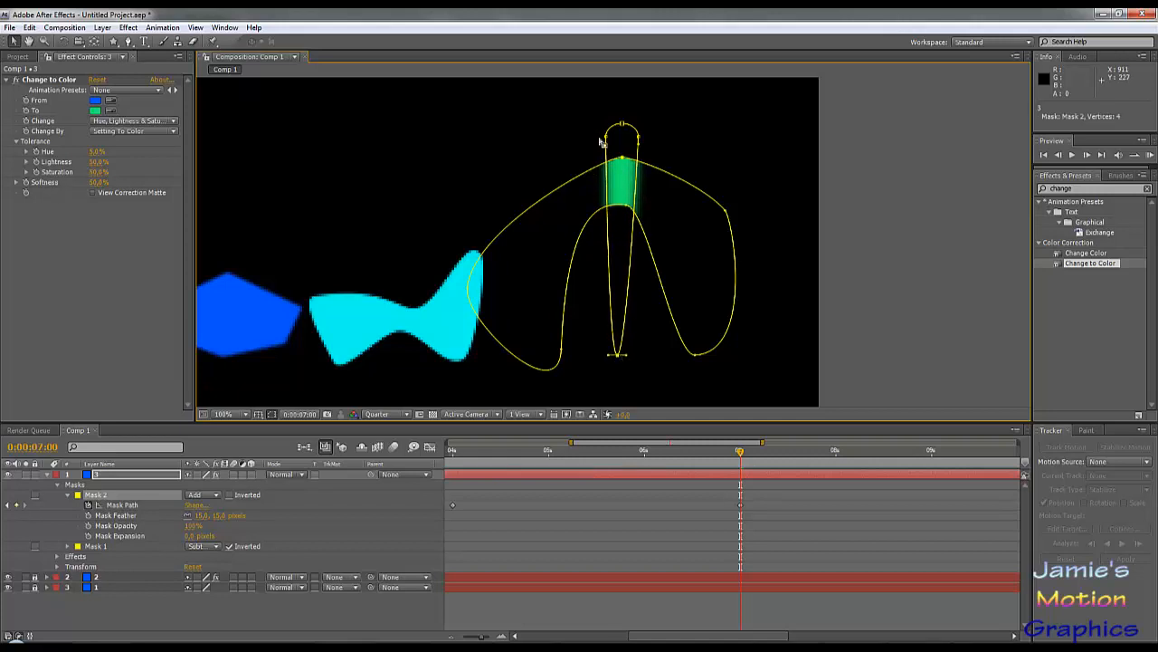
Extend Mask 2's left vertex below the arch's left leg and curve its handles so the mask encloses that whole leg.
{"action": "left_click_drag", "start_coordinate": [608, 140], "coordinate": [550, 391]}
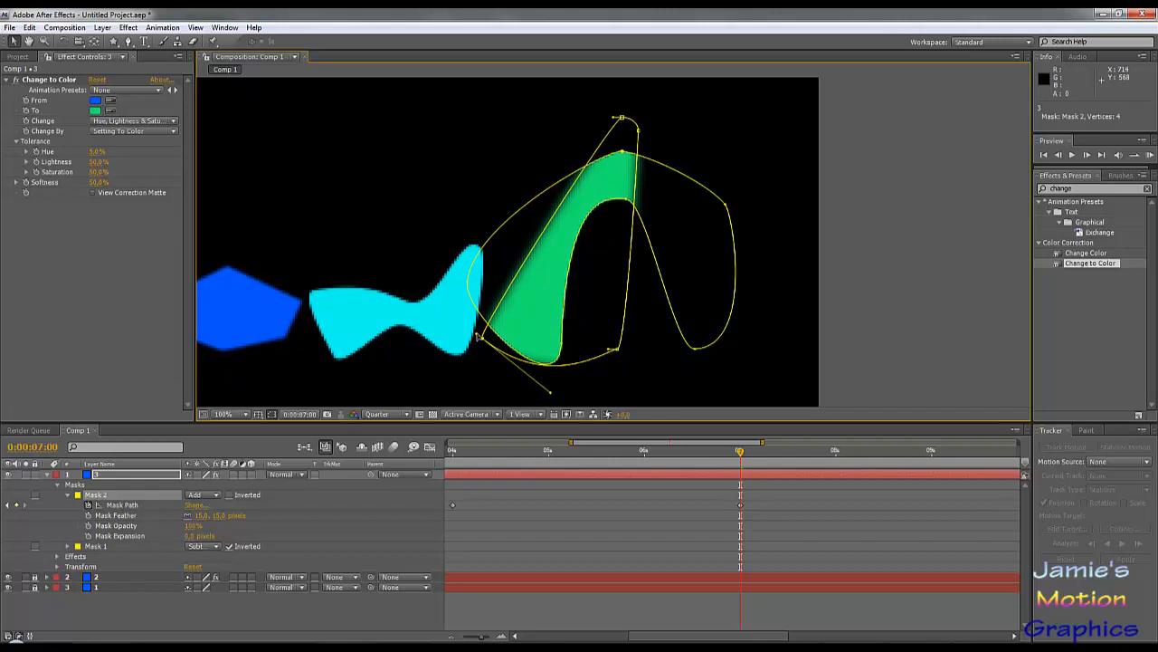
{"action": "left_click_drag", "start_coordinate": [478, 336], "coordinate": [354, 309]}
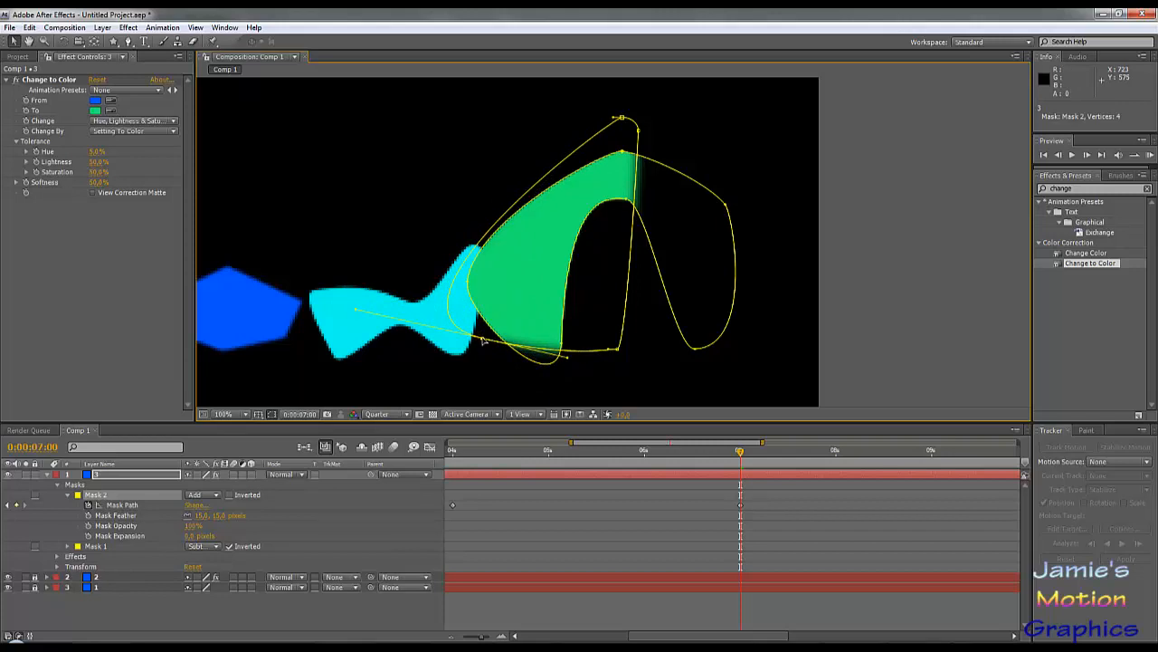
{"action": "left_click_drag", "start_coordinate": [485, 340], "coordinate": [540, 355]}
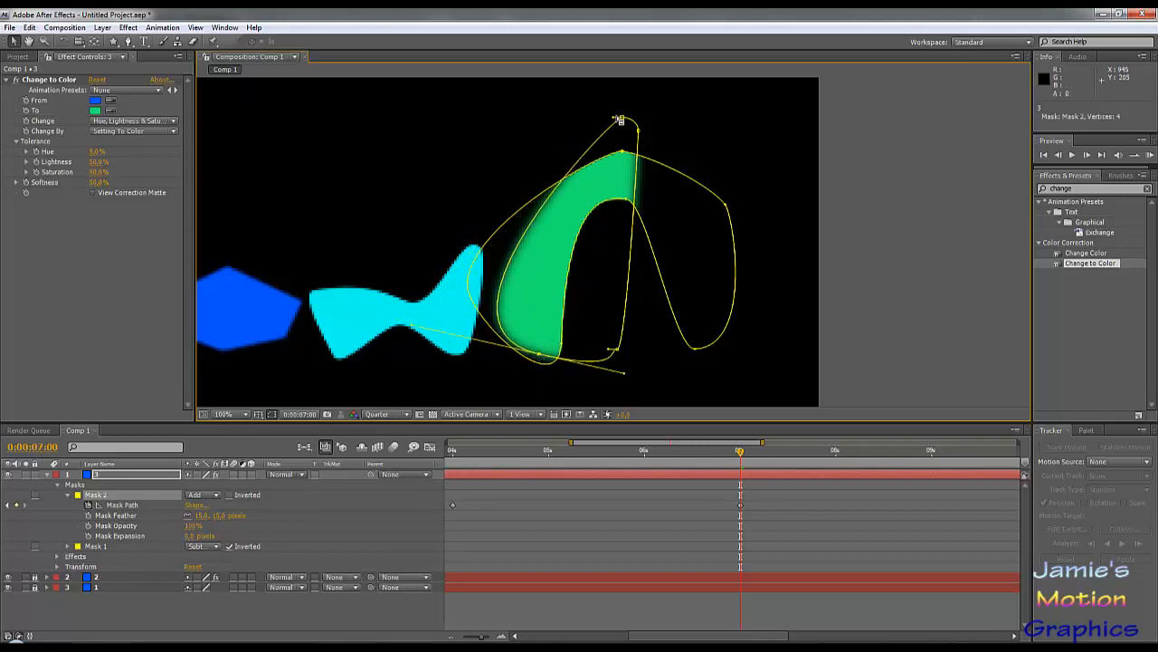
{"action": "left_click_drag", "start_coordinate": [618, 119], "coordinate": [434, 122]}
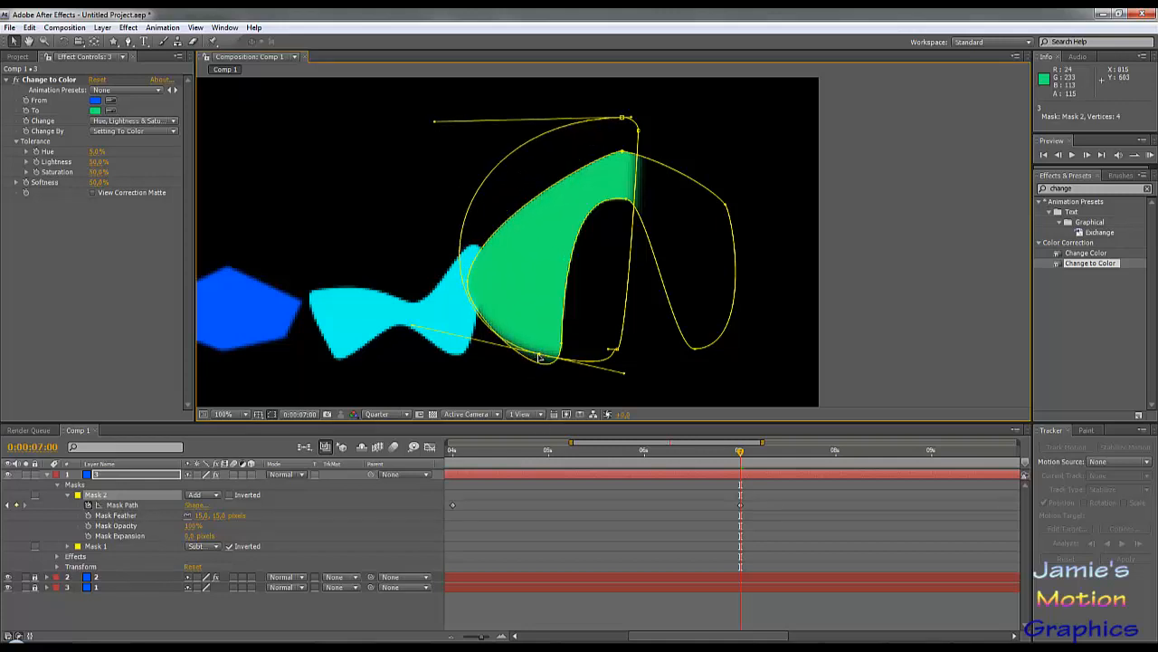
{"action": "left_click_drag", "start_coordinate": [540, 356], "coordinate": [543, 369]}
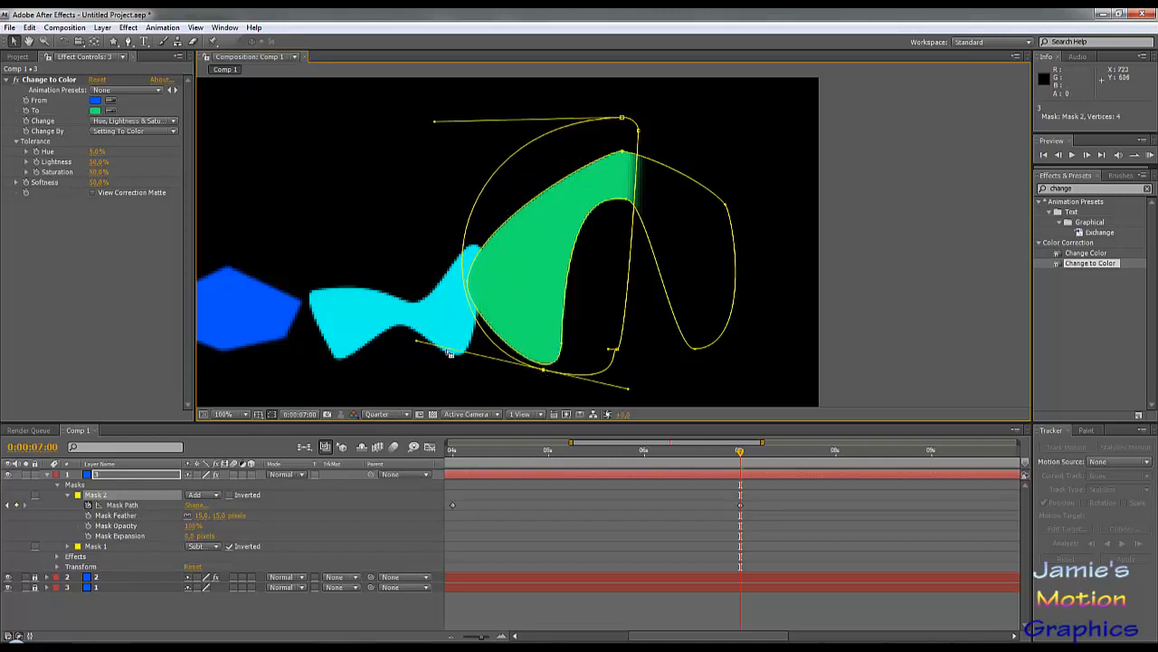
{"action": "left_click_drag", "start_coordinate": [416, 344], "coordinate": [403, 368]}
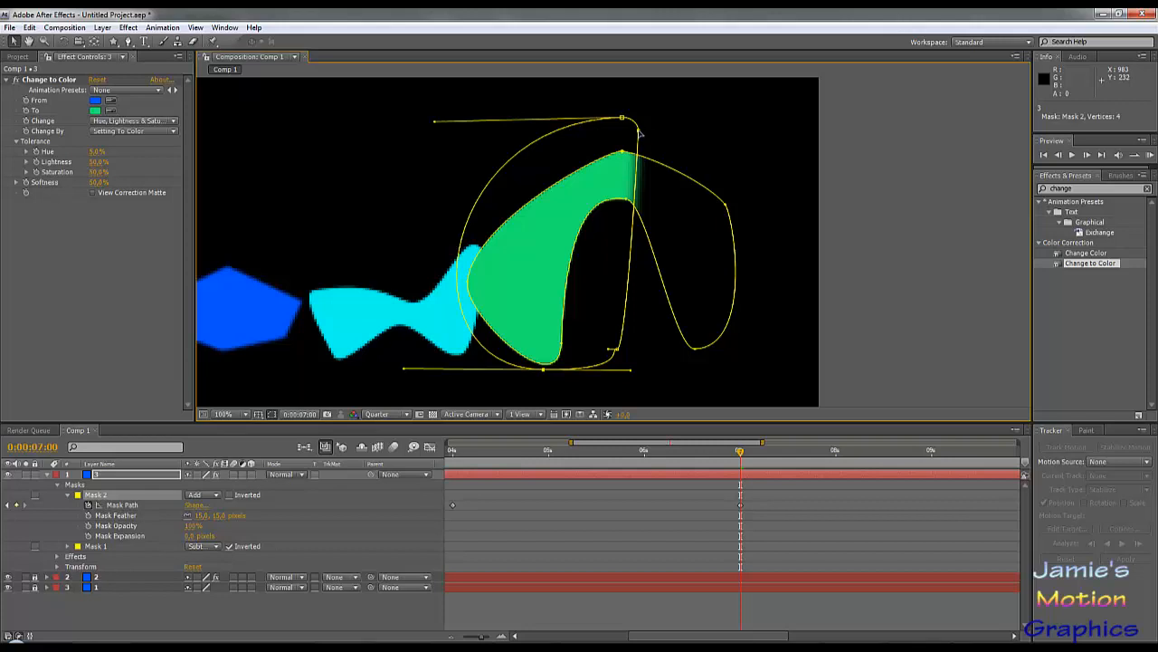
Wrap Mask 2 around the arch's right leg, raising its lower center vertex between the legs and rounding the curve over the top.
{"action": "left_click_drag", "start_coordinate": [639, 133], "coordinate": [805, 340]}
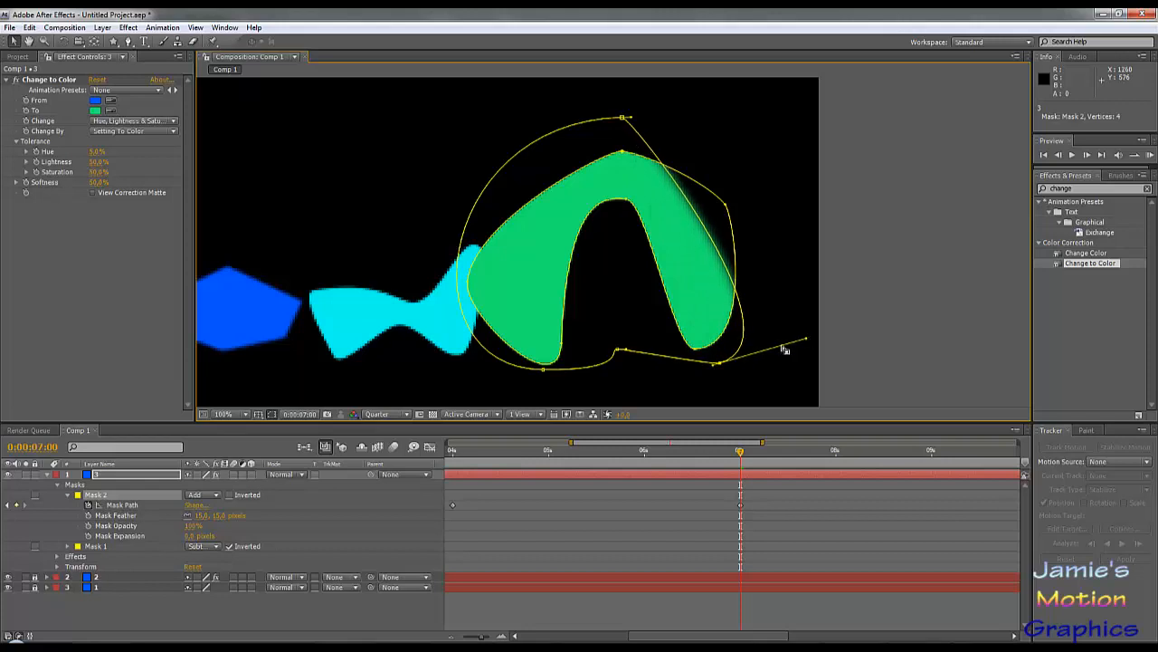
{"action": "left_click_drag", "start_coordinate": [712, 366], "coordinate": [673, 373]}
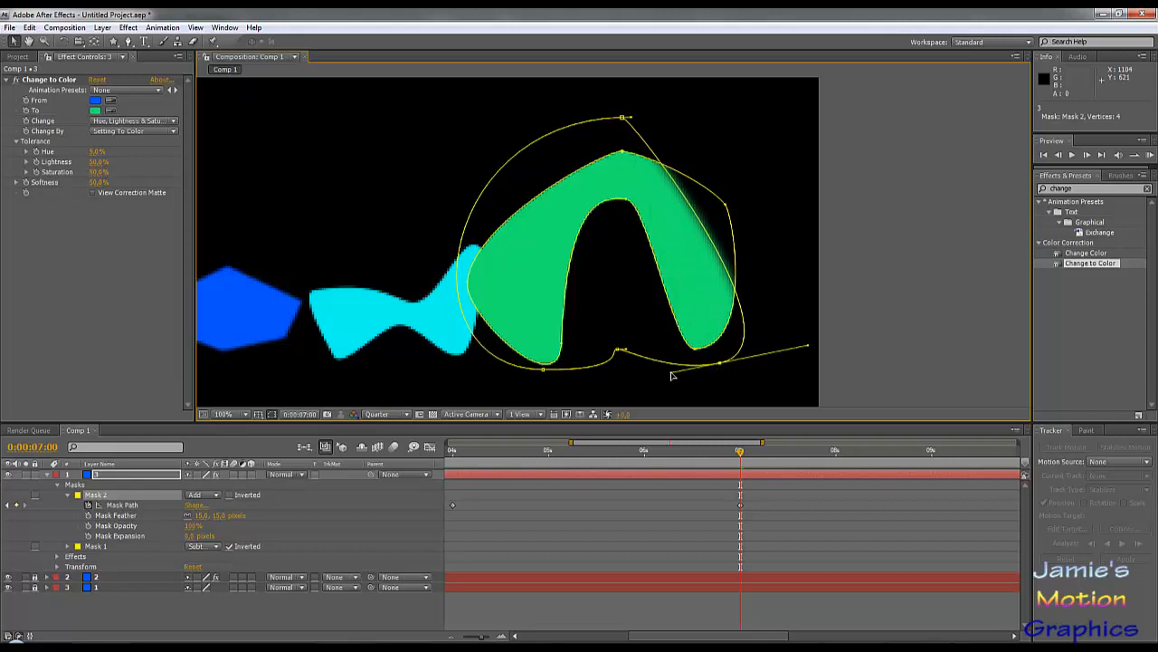
{"action": "left_click", "coordinate": [617, 352]}
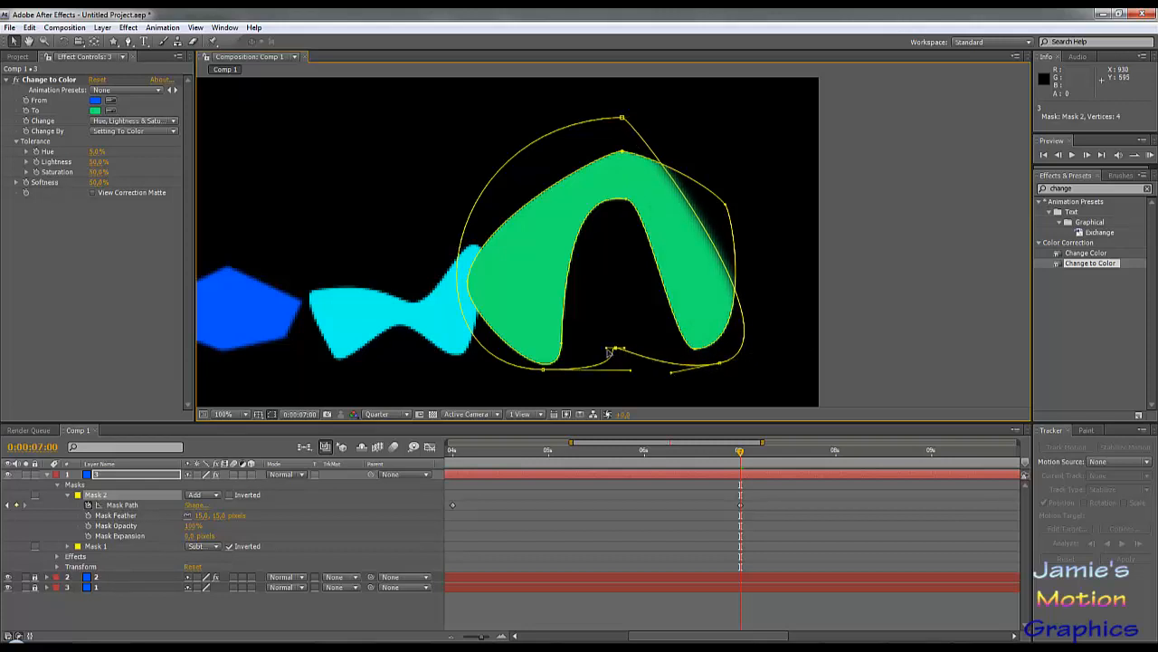
{"action": "left_click_drag", "start_coordinate": [607, 351], "coordinate": [610, 262]}
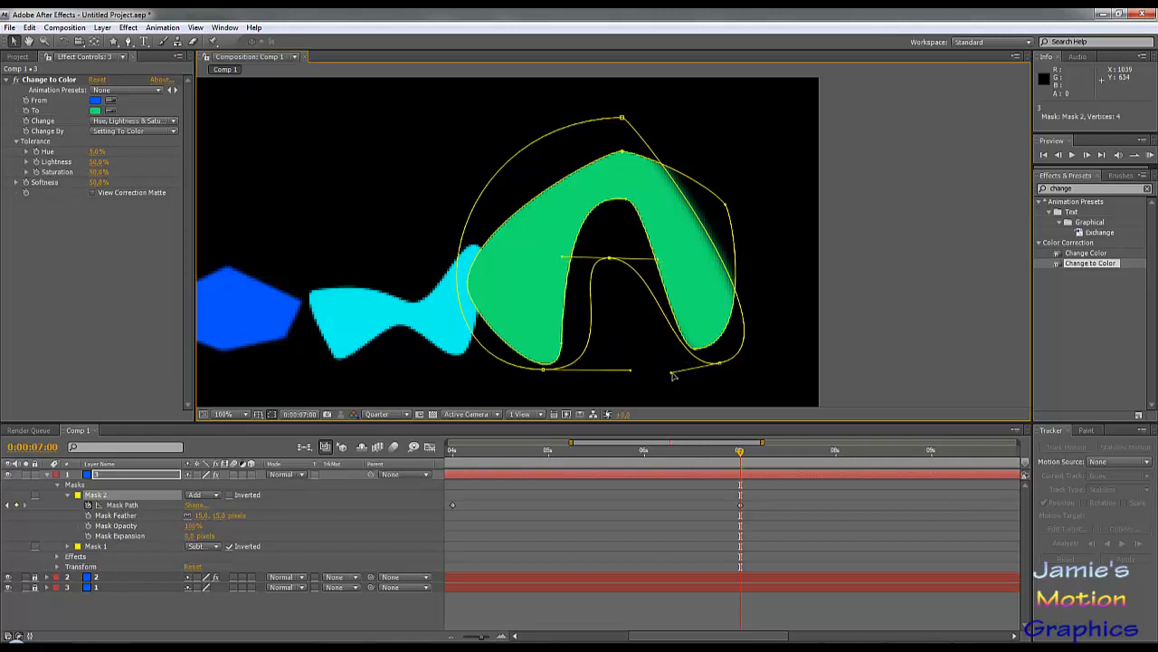
{"action": "left_click_drag", "start_coordinate": [673, 374], "coordinate": [638, 371]}
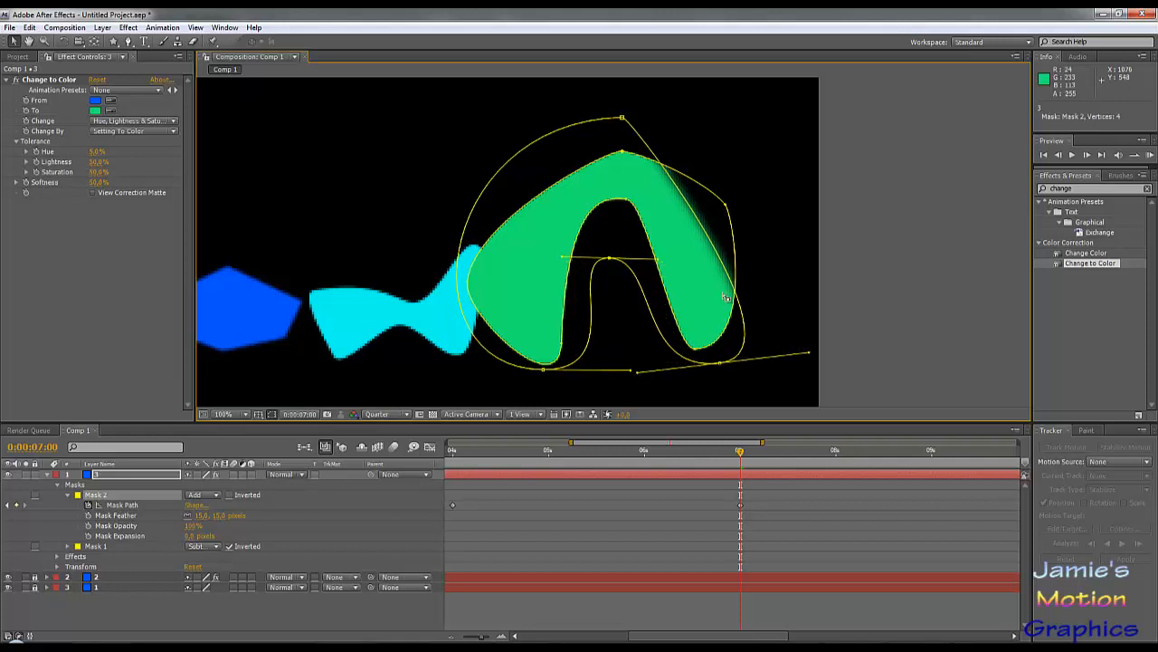
{"action": "left_click", "coordinate": [623, 118]}
{"action": "left_click_drag", "start_coordinate": [683, 113], "coordinate": [758, 111]}
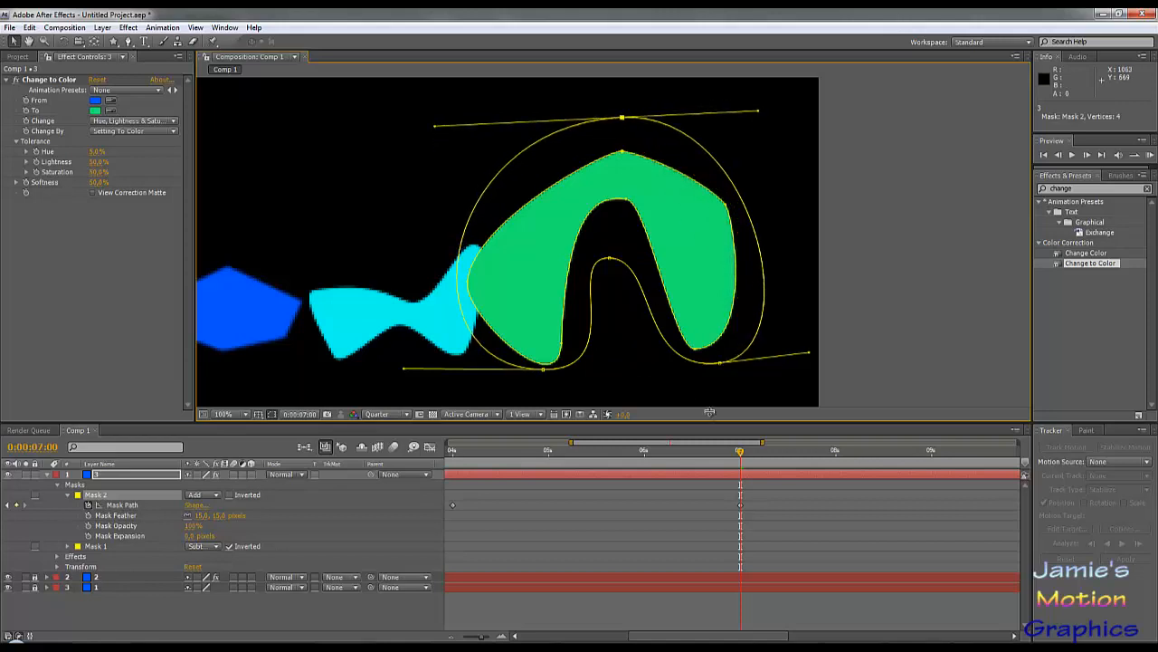
{"action": "left_click_drag", "start_coordinate": [741, 457], "coordinate": [517, 467]}
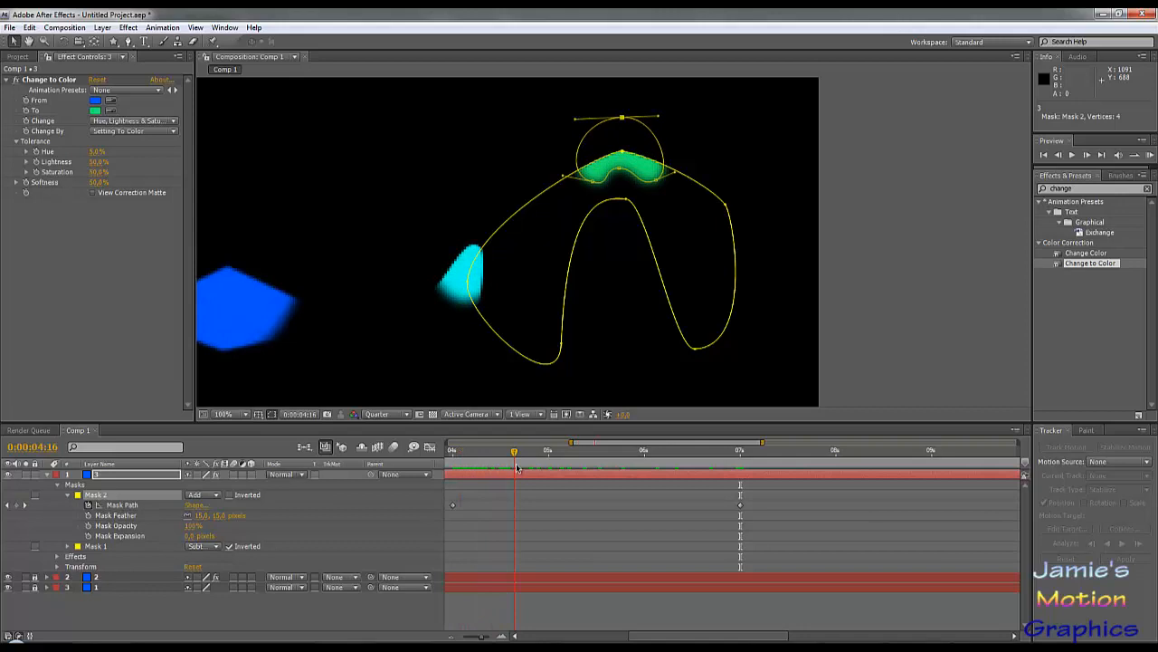
{"action": "left_click", "coordinate": [619, 172]}
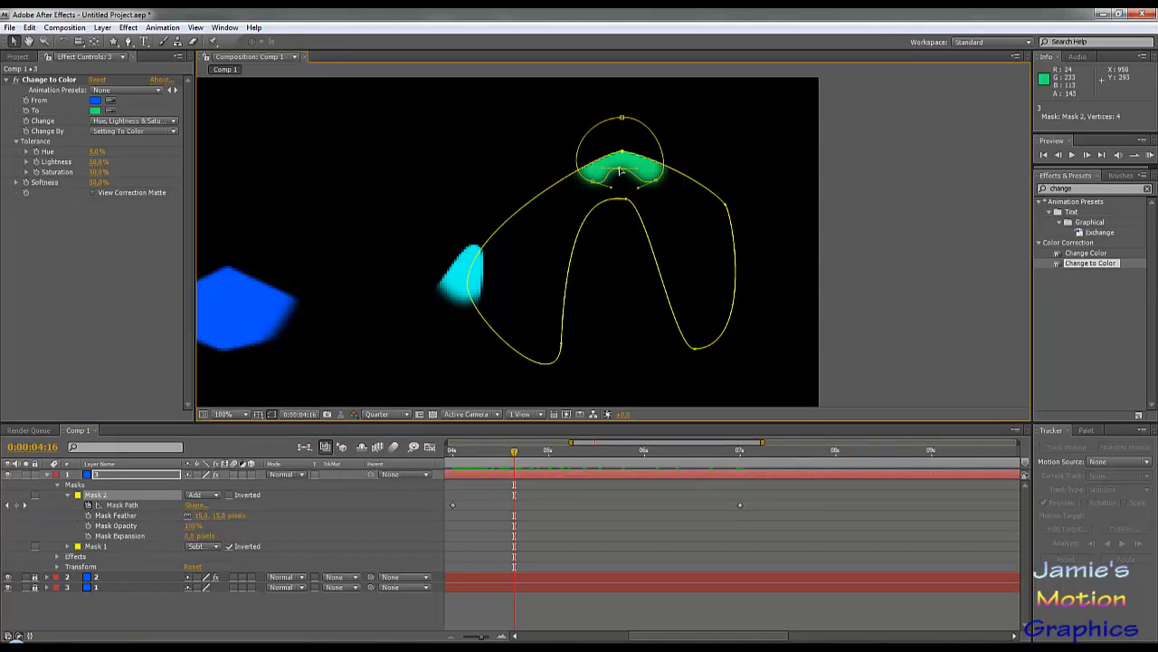
{"action": "left_click_drag", "start_coordinate": [621, 172], "coordinate": [622, 196]}
{"action": "key", "text": "ctrl+z"}
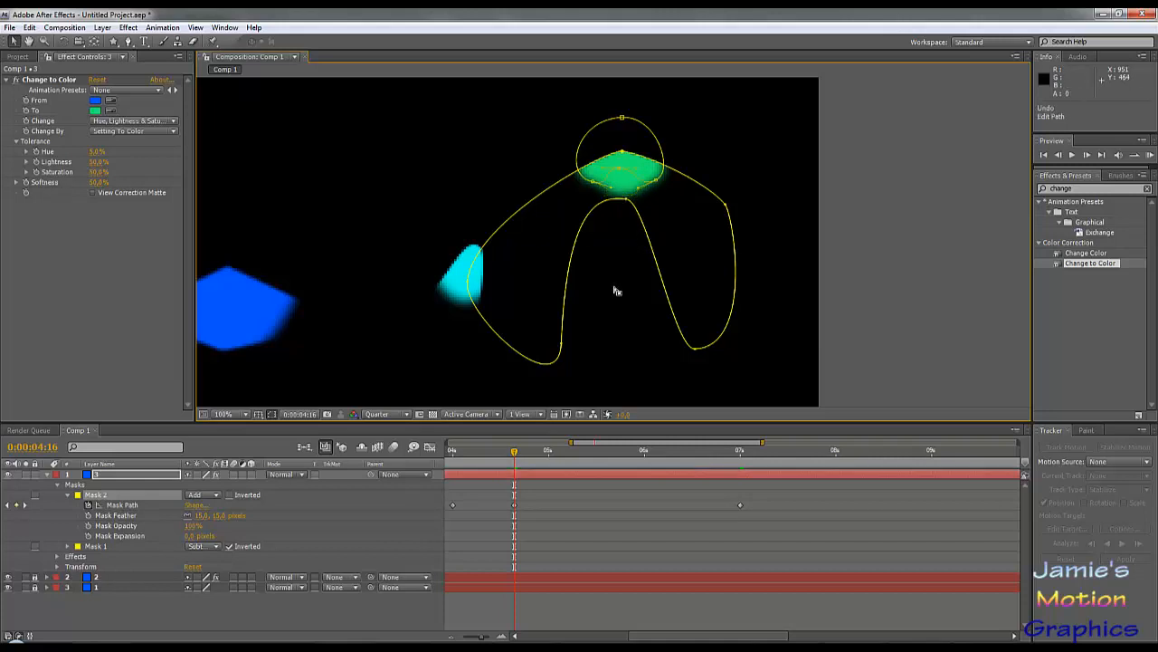
{"action": "key", "text": "ctrl+z"}
At 0:00:04:20, pull Mask 2's lower center vertex down to the inner peak of the arch.
{"action": "left_click_drag", "start_coordinate": [514, 457], "coordinate": [529, 457]}
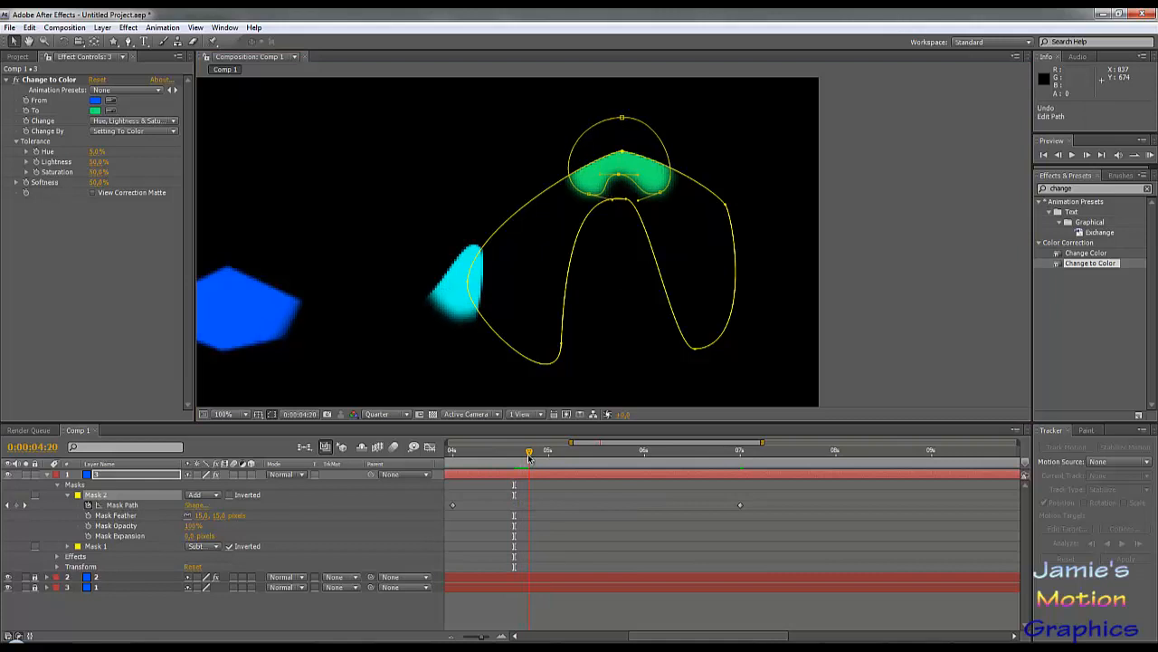
{"action": "left_click_drag", "start_coordinate": [621, 178], "coordinate": [621, 205]}
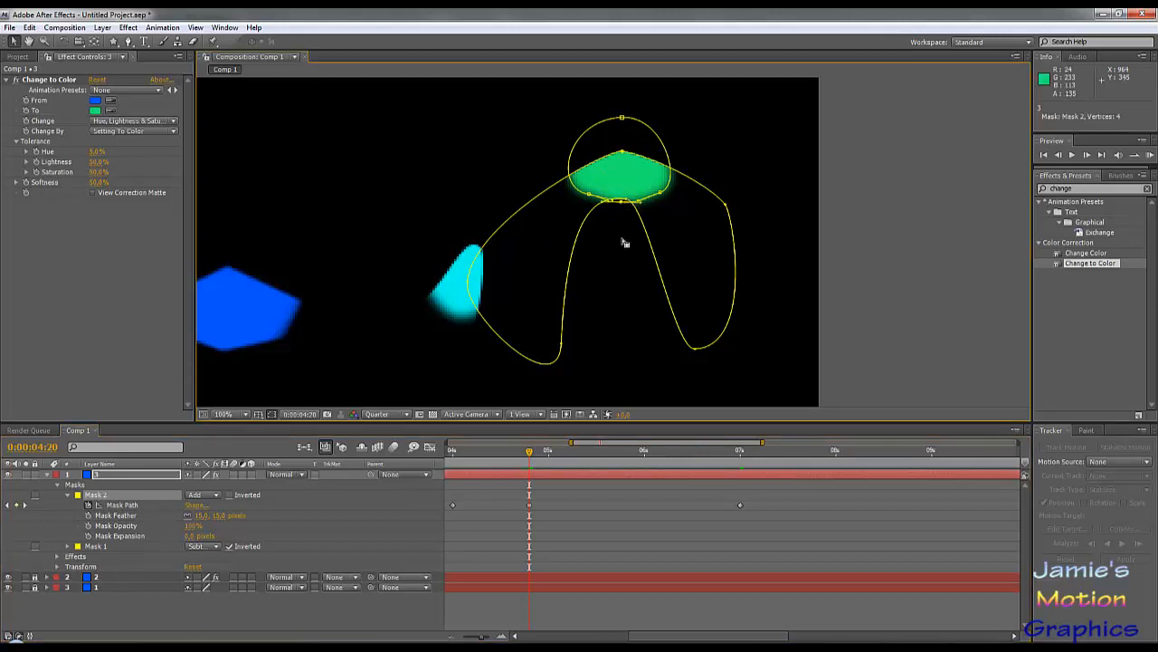
{"action": "left_click_drag", "start_coordinate": [529, 451], "coordinate": [529, 491]}
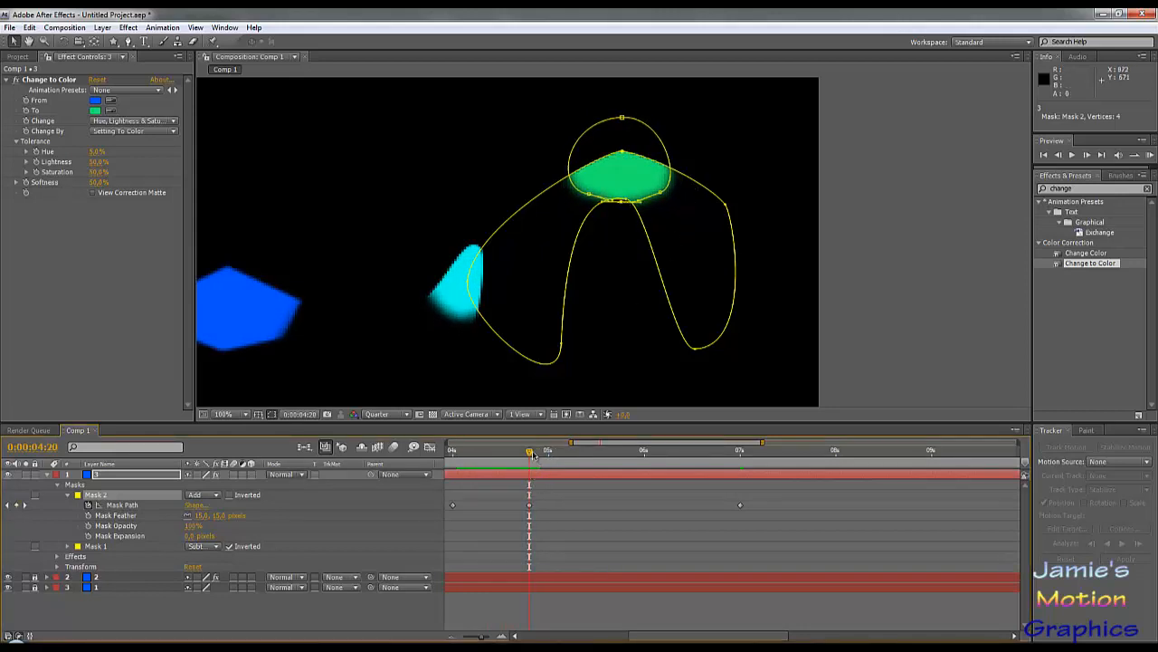
At 0:00:05:13, move Mask 2's lower right vertex up and outward on the arch's right leg and tilt its handles.
{"action": "left_click_drag", "start_coordinate": [534, 455], "coordinate": [598, 471]}
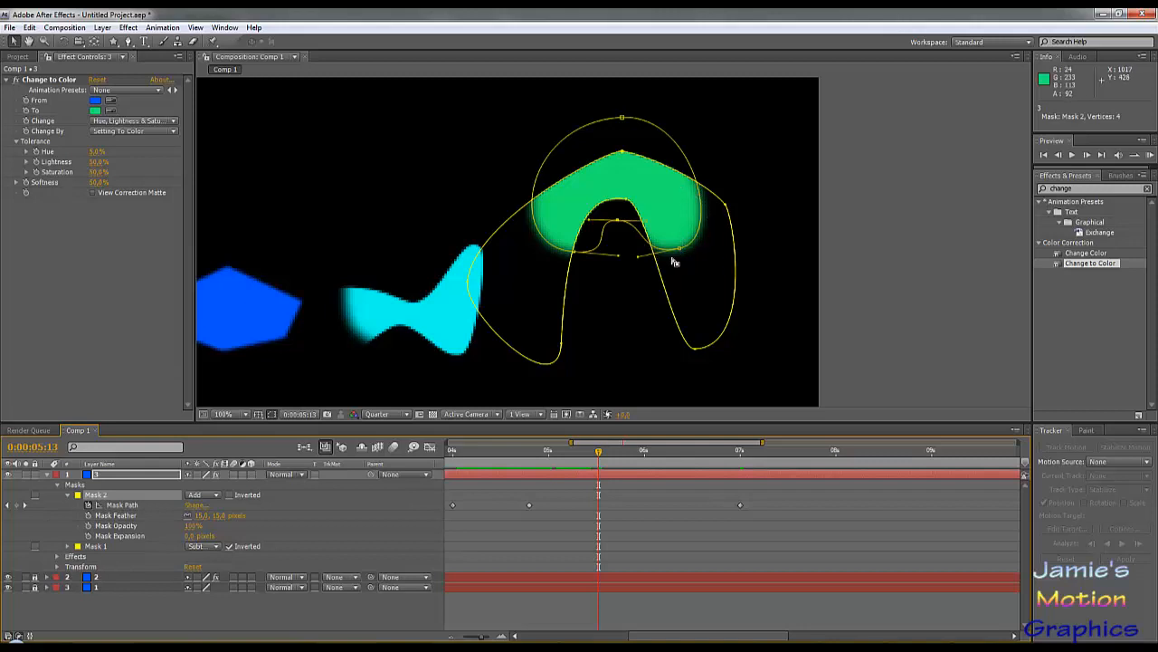
{"action": "left_click_drag", "start_coordinate": [681, 250], "coordinate": [732, 191]}
{"action": "left_click_drag", "start_coordinate": [658, 243], "coordinate": [664, 255]}
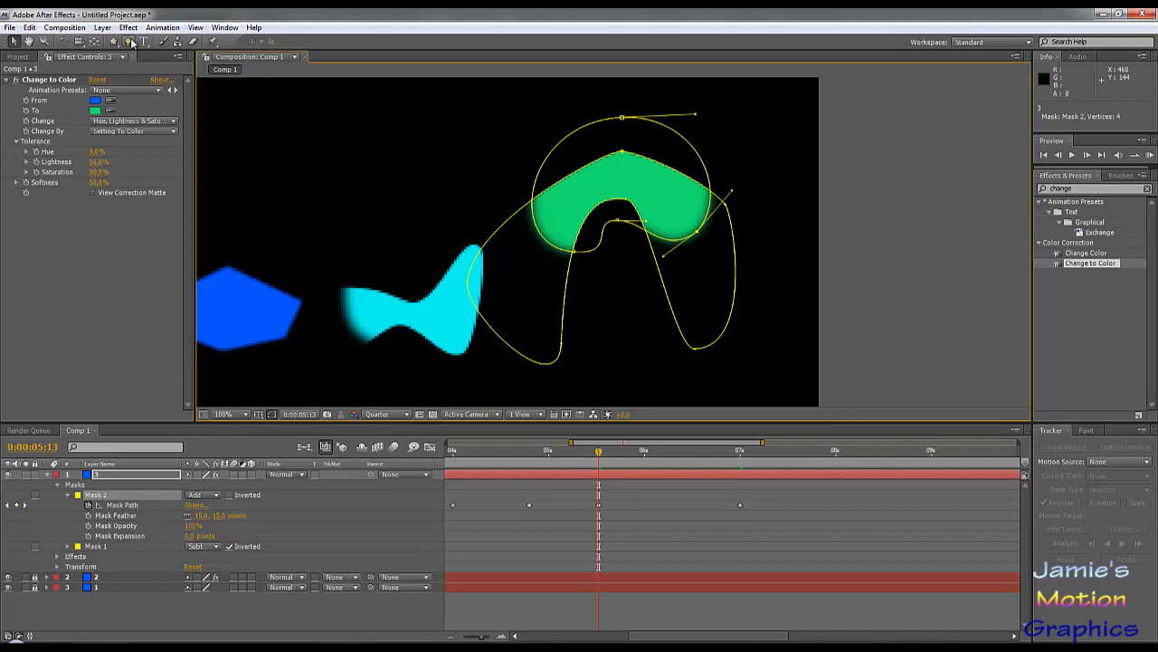
Convert Mask 2's lower right vertex and readjust its separate handles to round the fill edge on the right leg.
{"action": "left_click_drag", "start_coordinate": [131, 43], "coordinate": [177, 81]}
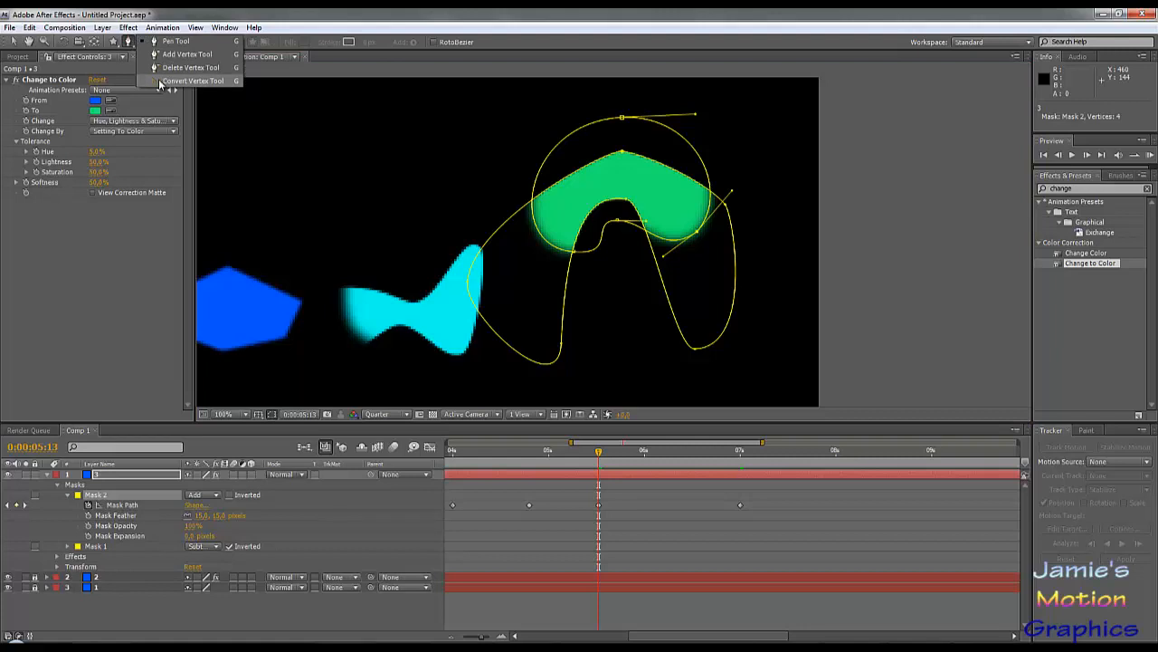
{"action": "left_click", "coordinate": [697, 235]}
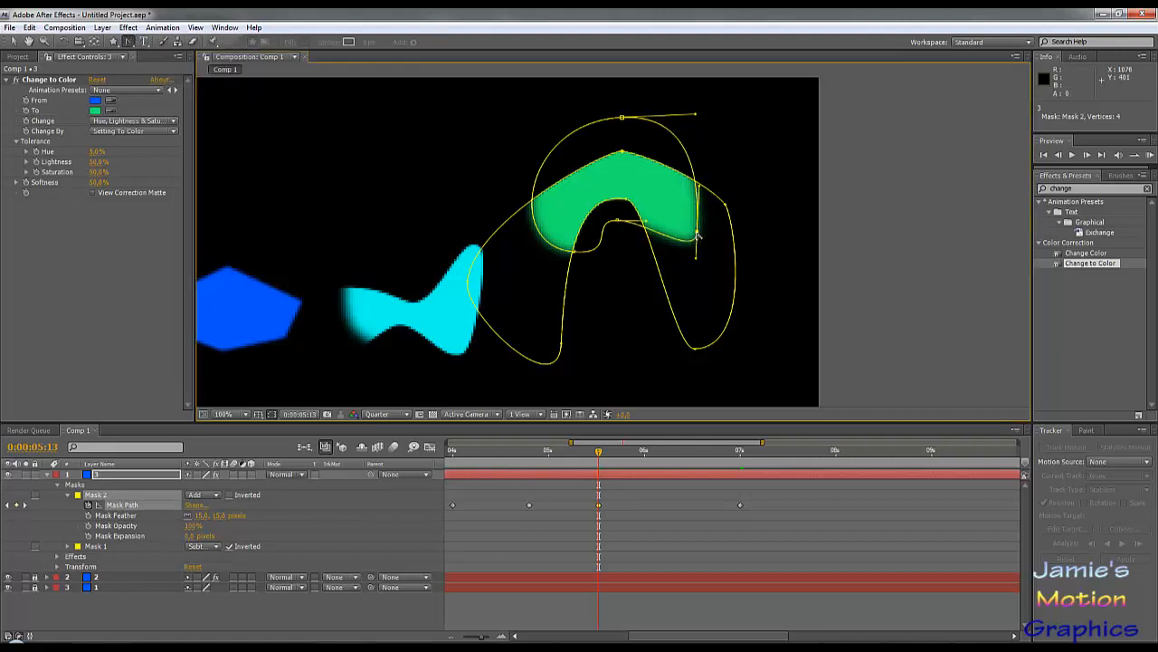
{"action": "left_click", "coordinate": [129, 44]}
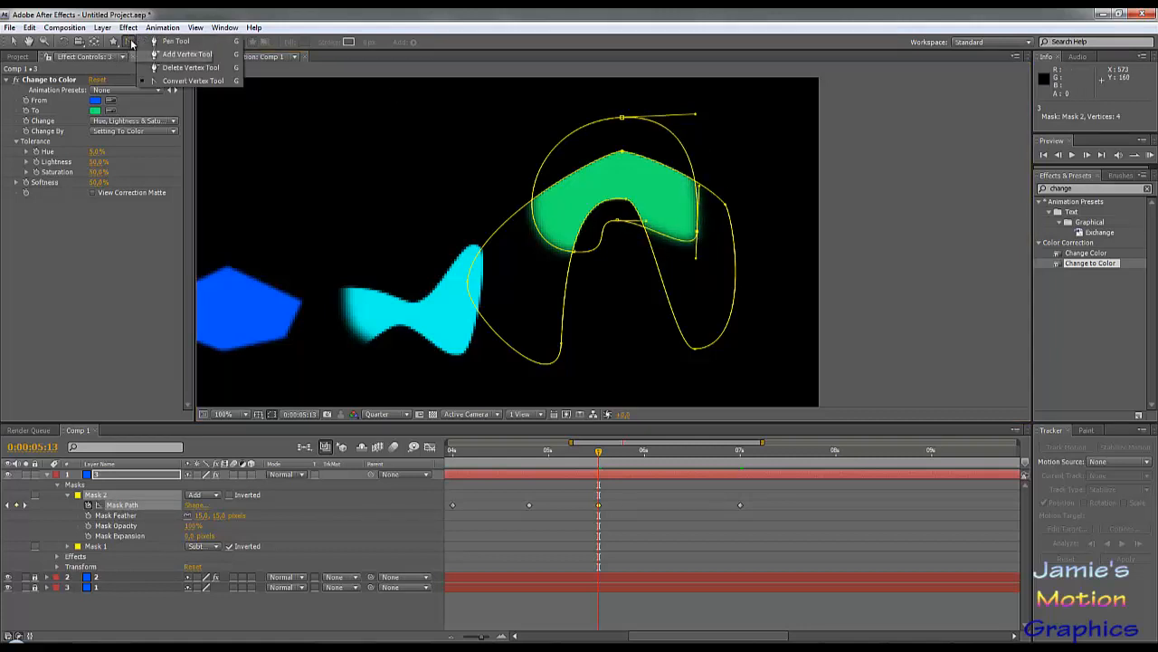
{"action": "left_click", "coordinate": [13, 43]}
{"action": "left_click", "coordinate": [14, 43]}
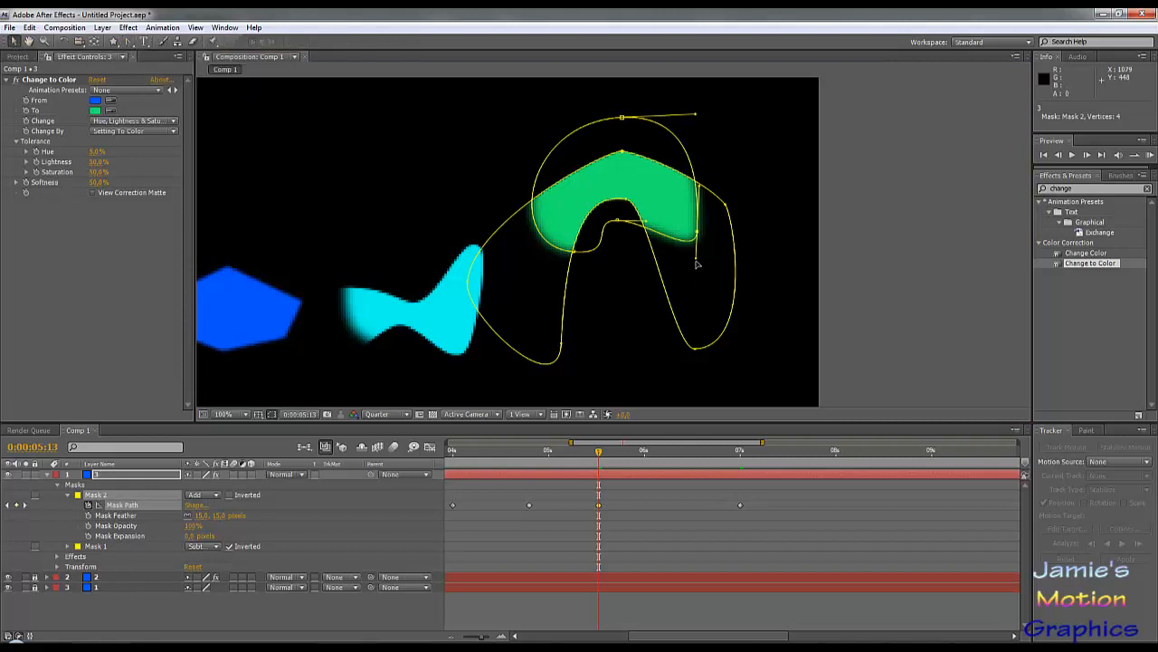
{"action": "left_click_drag", "start_coordinate": [697, 235], "coordinate": [679, 254]}
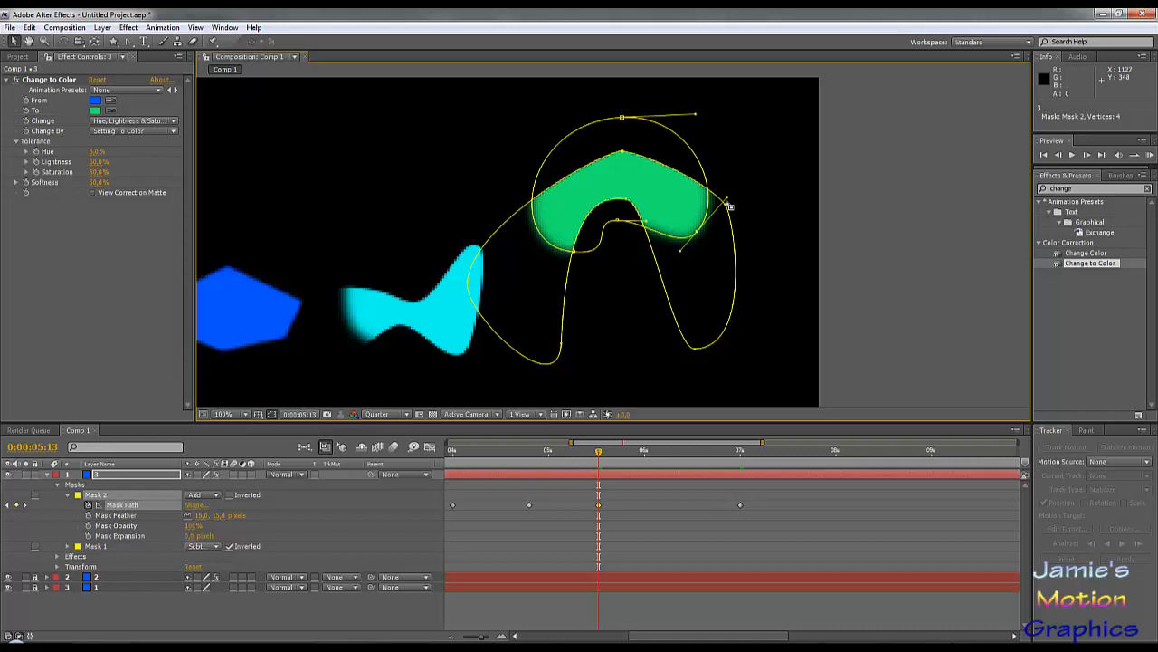
{"action": "left_click_drag", "start_coordinate": [729, 200], "coordinate": [717, 211]}
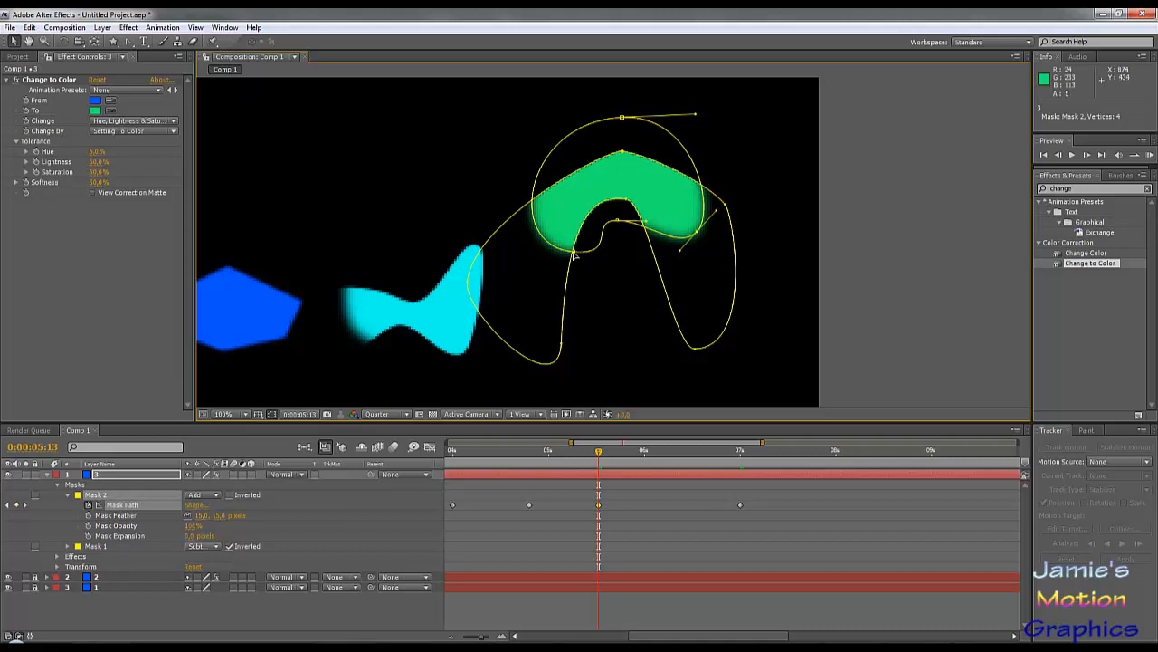
Move Mask 2's lower left vertex up and outward on the arch's left leg, convert it, and tilt its handles to round the fill edge.
{"action": "mouse_move", "coordinate": [573, 252]}
{"action": "left_mouse_down"}
{"action": "mouse_move", "coordinate": [545, 236]}
{"action": "mouse_move", "coordinate": [576, 254]}
{"action": "left_mouse_up"}
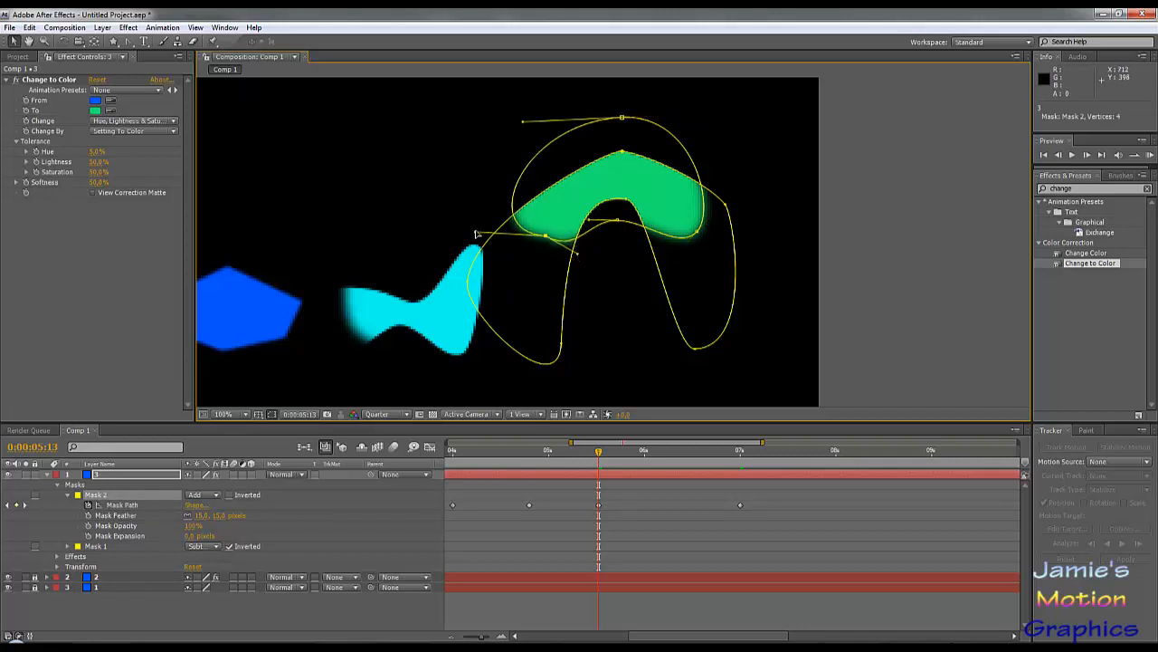
{"action": "left_click_drag", "start_coordinate": [477, 234], "coordinate": [493, 202]}
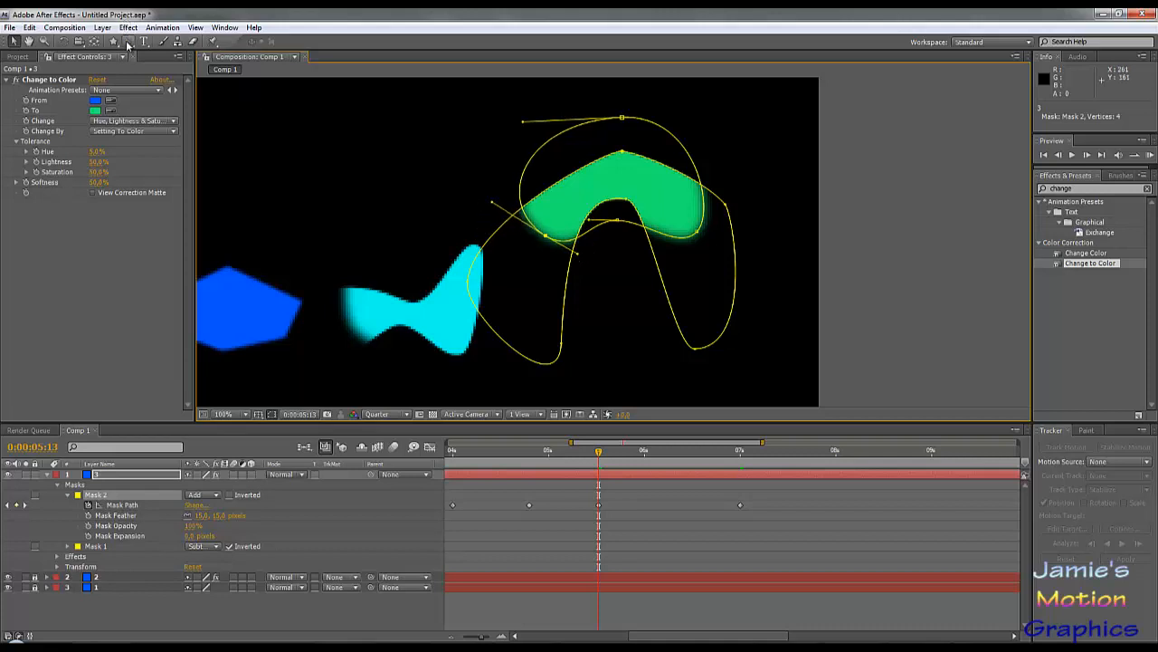
{"action": "left_click", "coordinate": [128, 43]}
{"action": "left_click", "coordinate": [546, 236]}
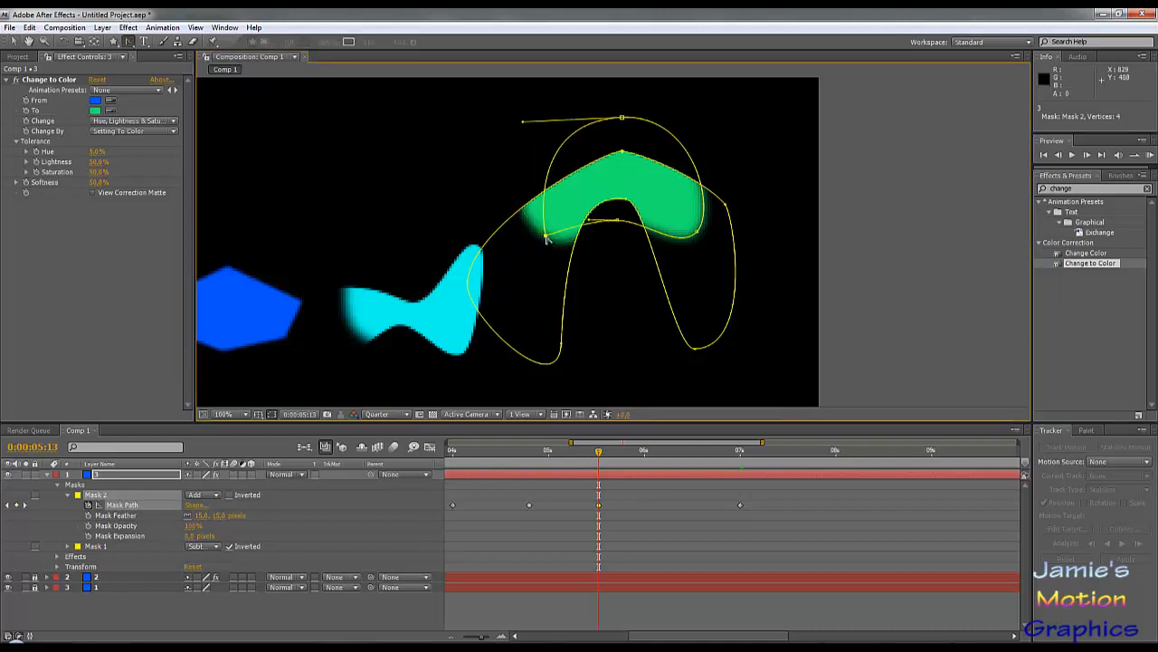
{"action": "left_click", "coordinate": [14, 42]}
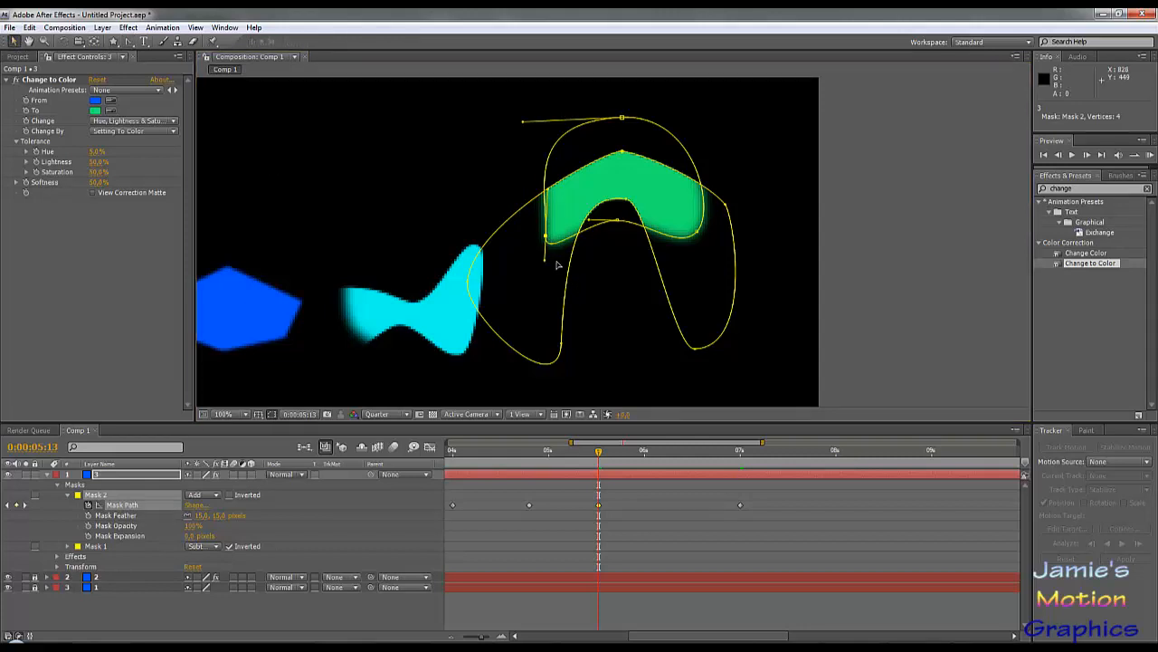
{"action": "mouse_move", "coordinate": [556, 262]}
{"action": "left_mouse_down"}
{"action": "mouse_move", "coordinate": [579, 256]}
{"action": "mouse_move", "coordinate": [567, 250]}
{"action": "left_mouse_up"}
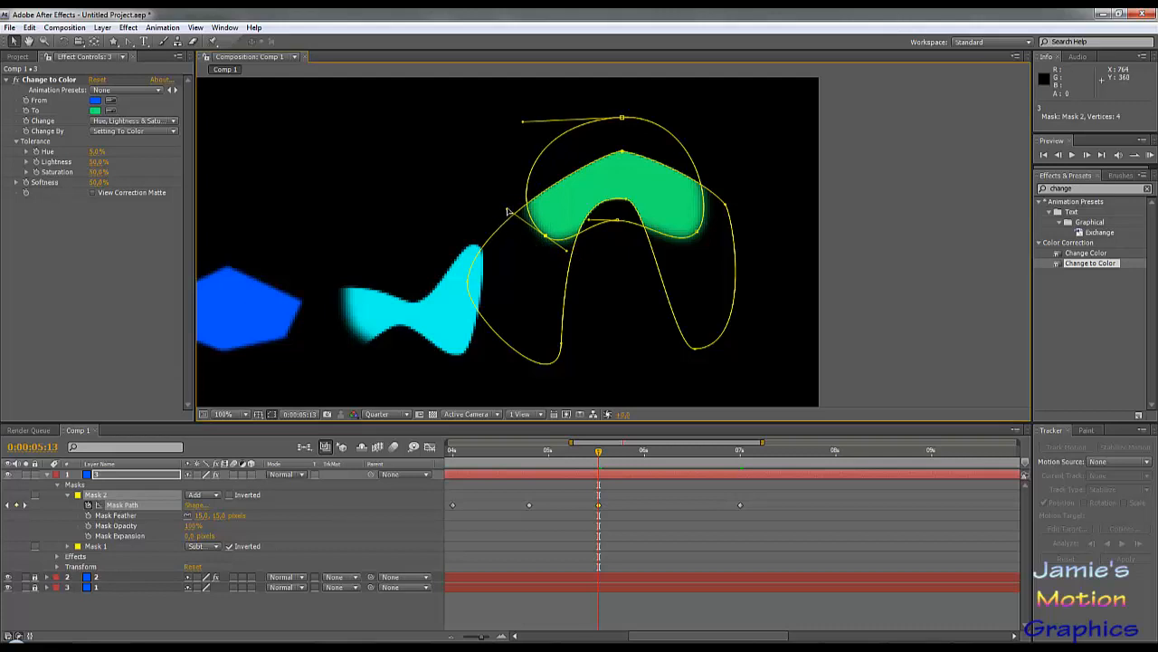
{"action": "left_click_drag", "start_coordinate": [508, 211], "coordinate": [544, 238]}
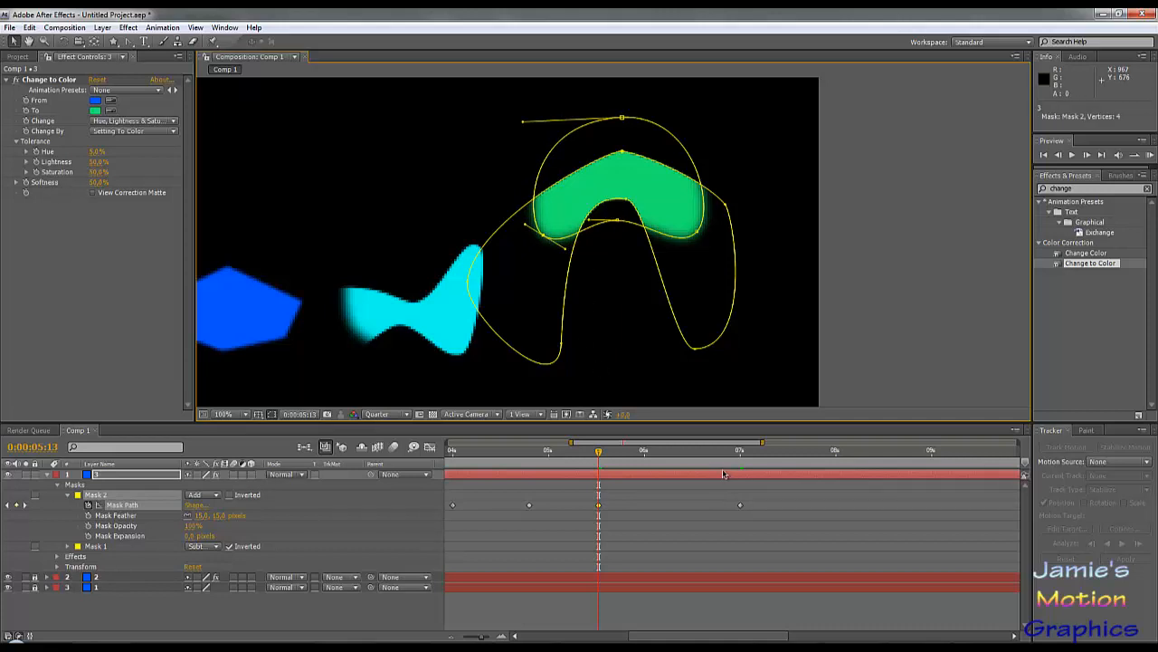
At 0:00:06:01, shift Mask 2's lower left vertex outward on the arch's left leg and swing its outer handle downward.
{"action": "left_click_drag", "start_coordinate": [600, 457], "coordinate": [650, 462]}
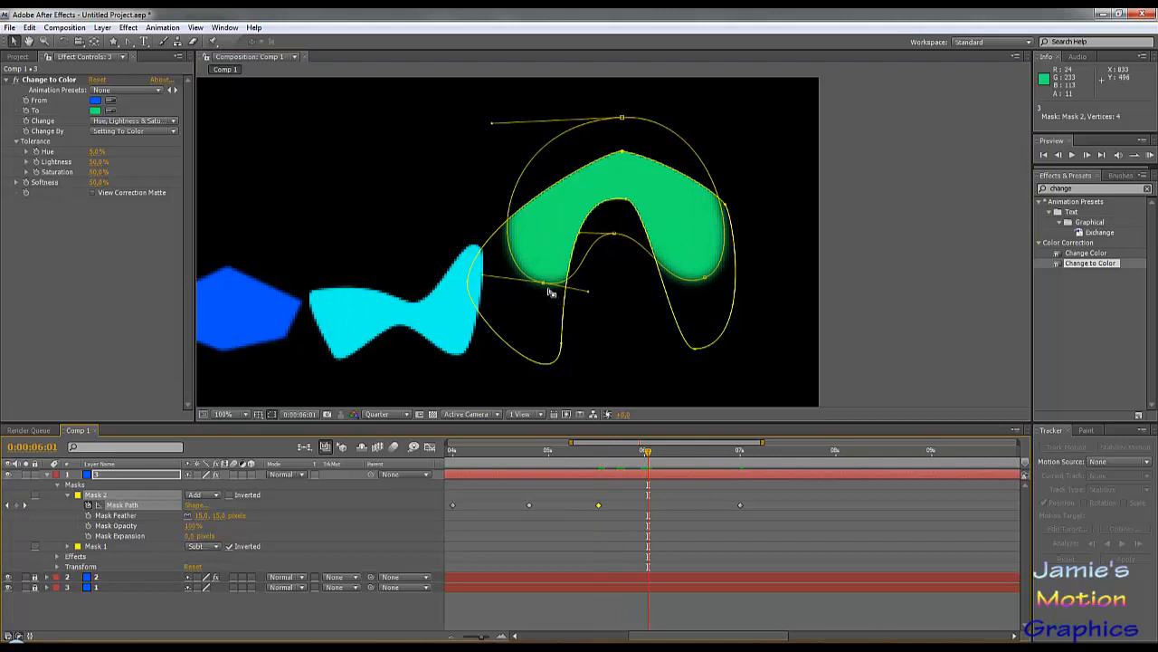
{"action": "left_click_drag", "start_coordinate": [547, 287], "coordinate": [523, 282]}
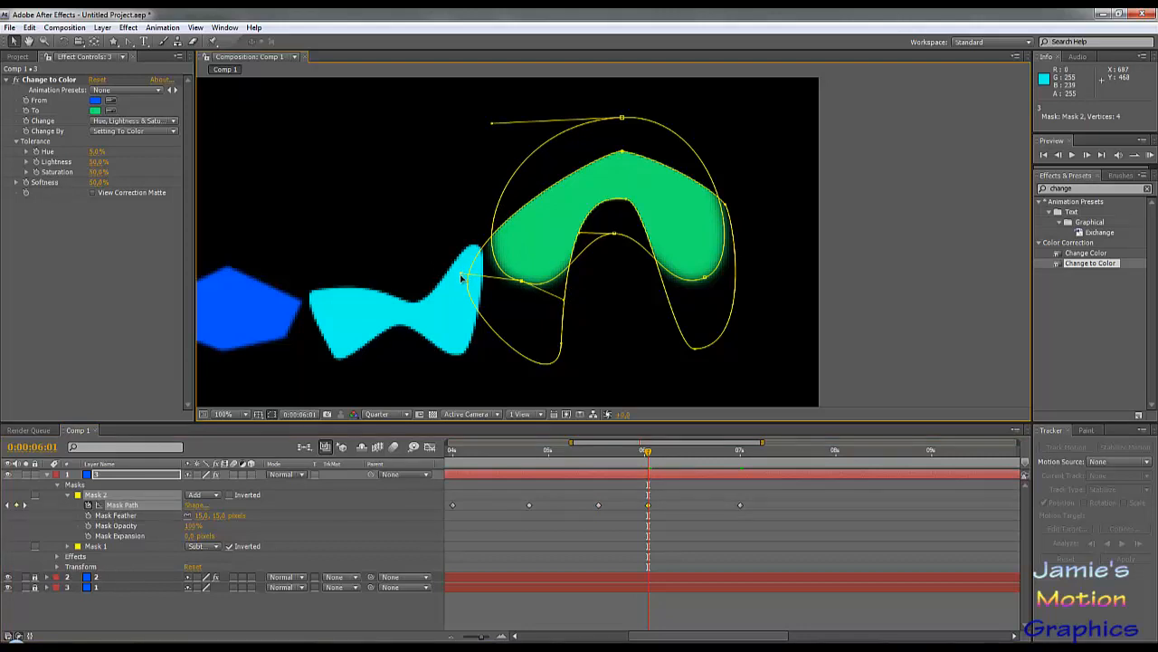
{"action": "left_click_drag", "start_coordinate": [461, 278], "coordinate": [507, 330]}
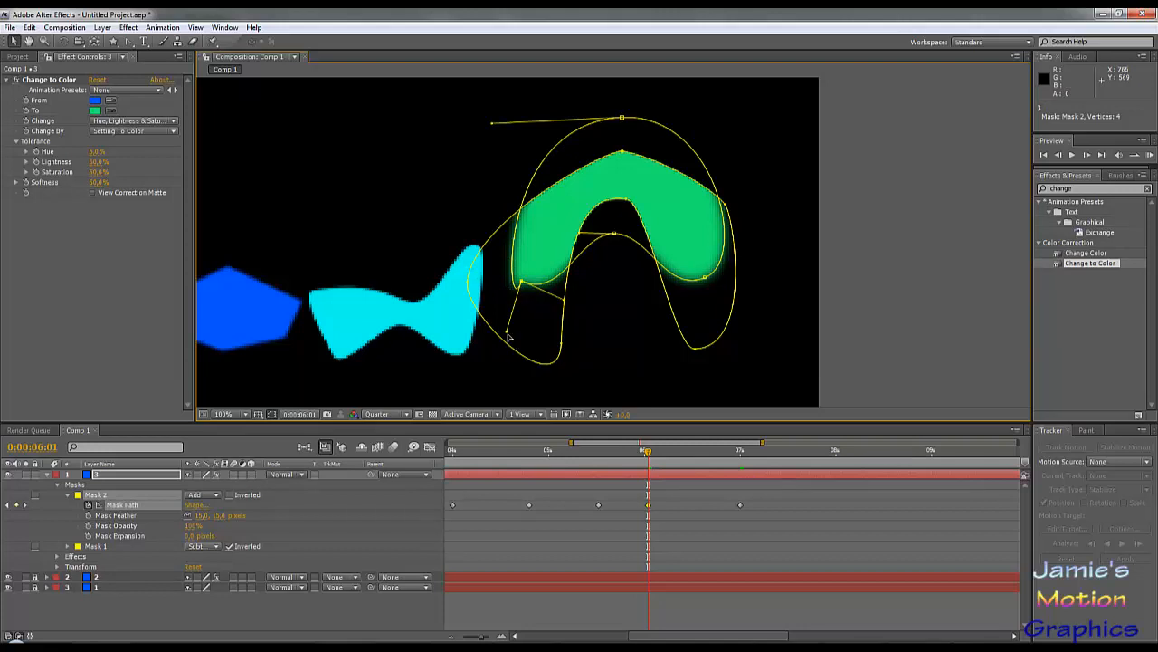
Convert Mask 2's lower left vertex at 0:00:06:01 and readjust its handles to round the fill edge across the left leg.
{"action": "left_click", "coordinate": [130, 41]}
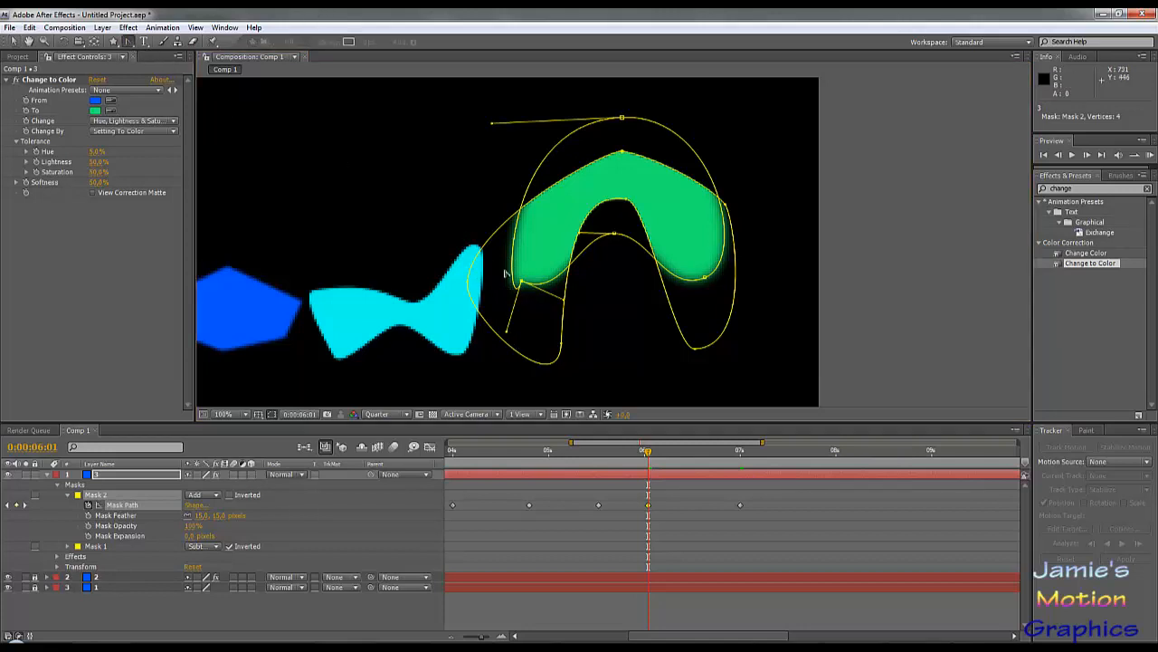
{"action": "left_click", "coordinate": [521, 283]}
{"action": "left_click", "coordinate": [521, 283]}
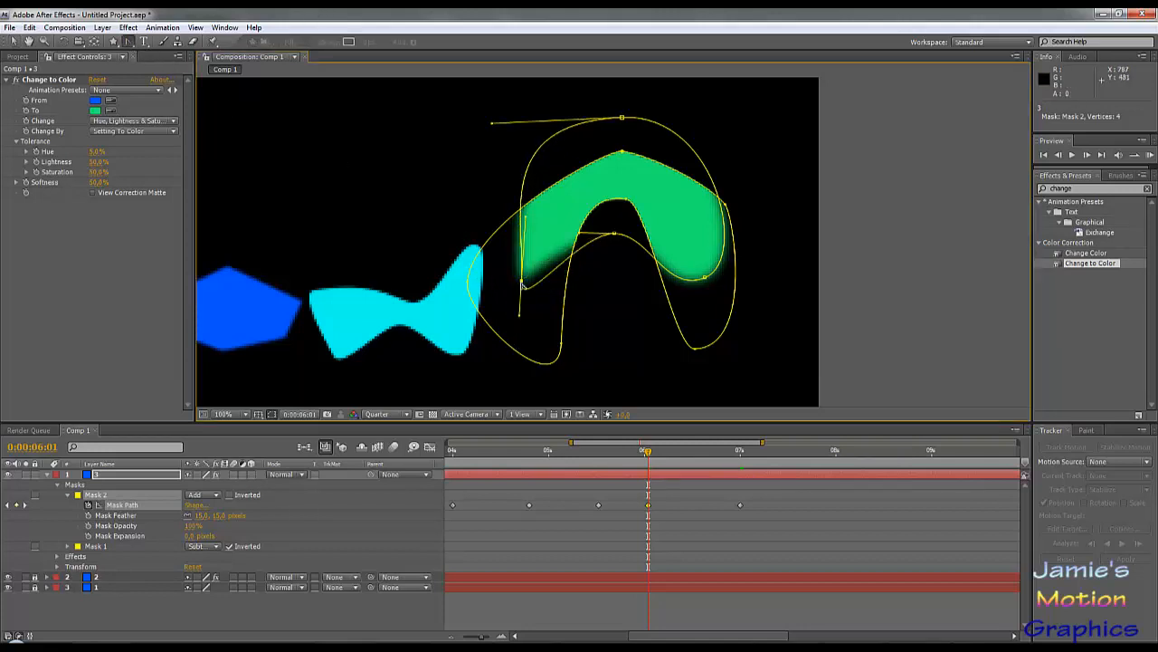
{"action": "left_click", "coordinate": [14, 42]}
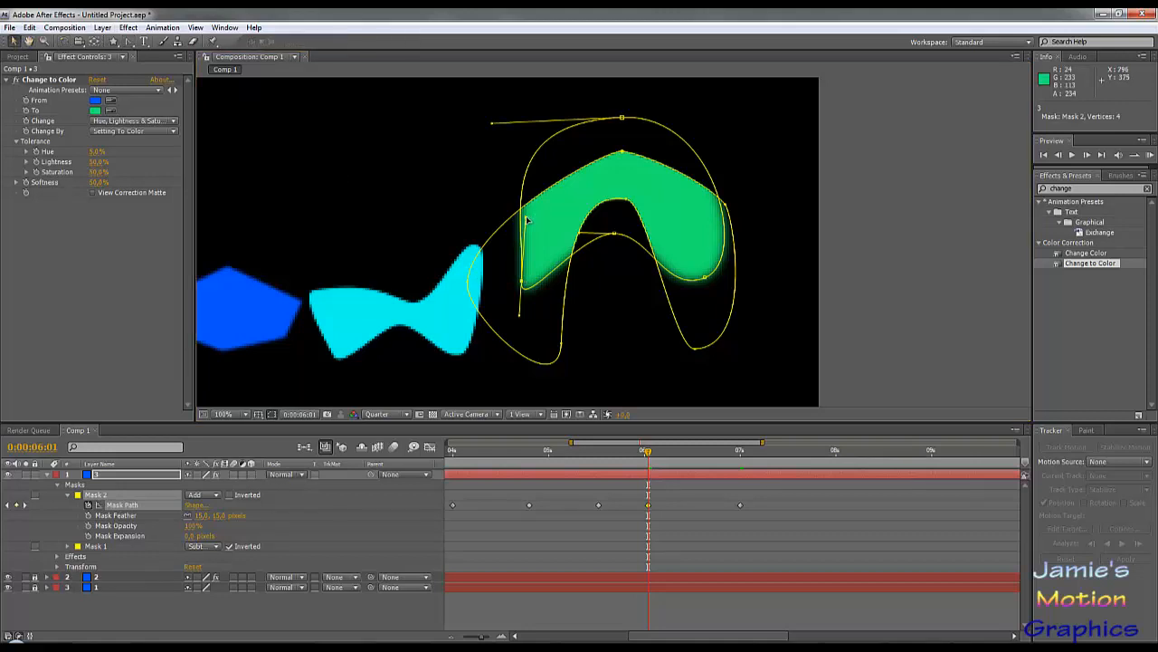
{"action": "left_click_drag", "start_coordinate": [528, 220], "coordinate": [489, 258]}
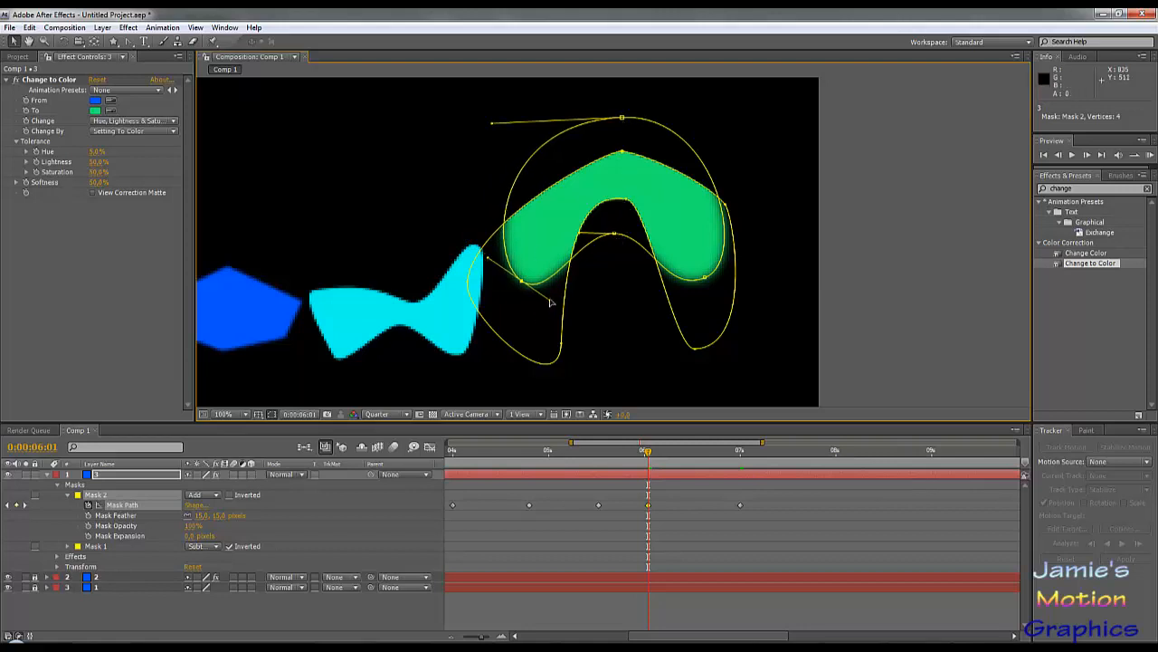
{"action": "left_click_drag", "start_coordinate": [549, 305], "coordinate": [561, 305]}
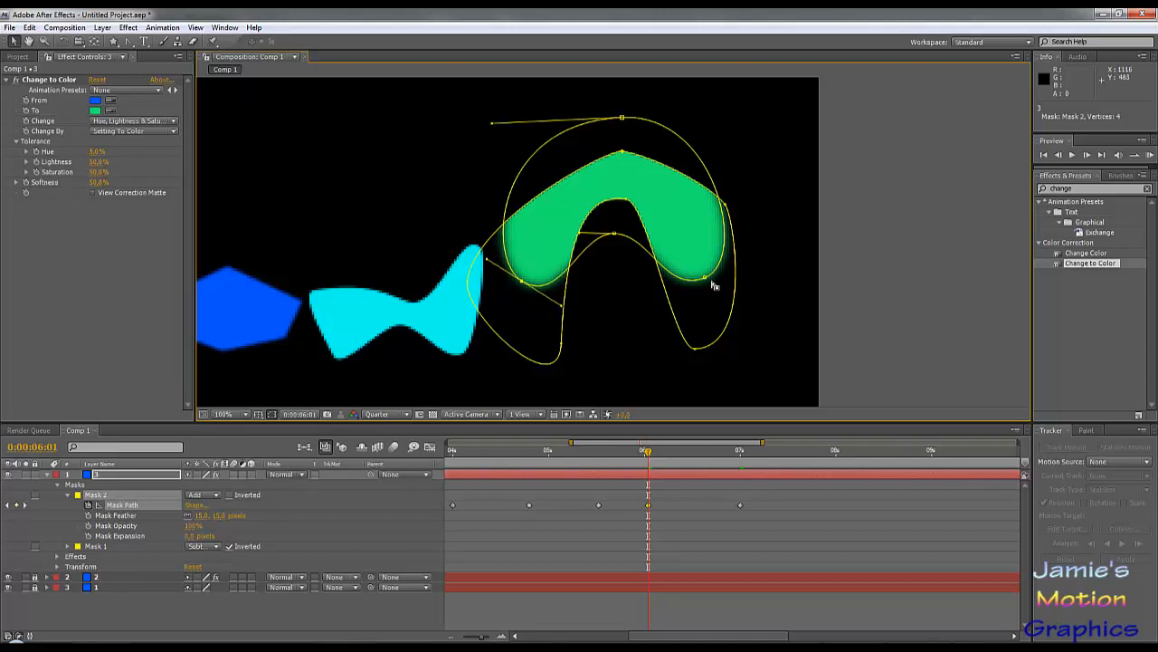
At 0:00:07:01, try a Mask 1 feather of 1 pixel on the green arch and increase it to 2 pixels.
{"action": "left_click_drag", "start_coordinate": [648, 452], "coordinate": [663, 500]}
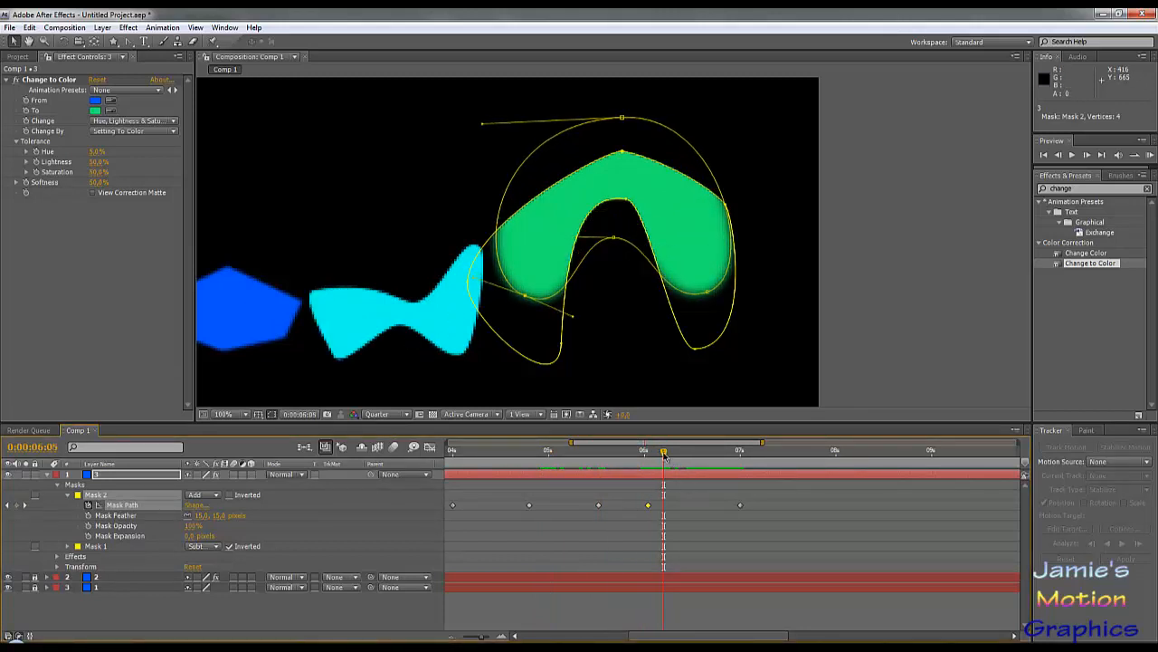
{"action": "left_click_drag", "start_coordinate": [663, 453], "coordinate": [743, 453]}
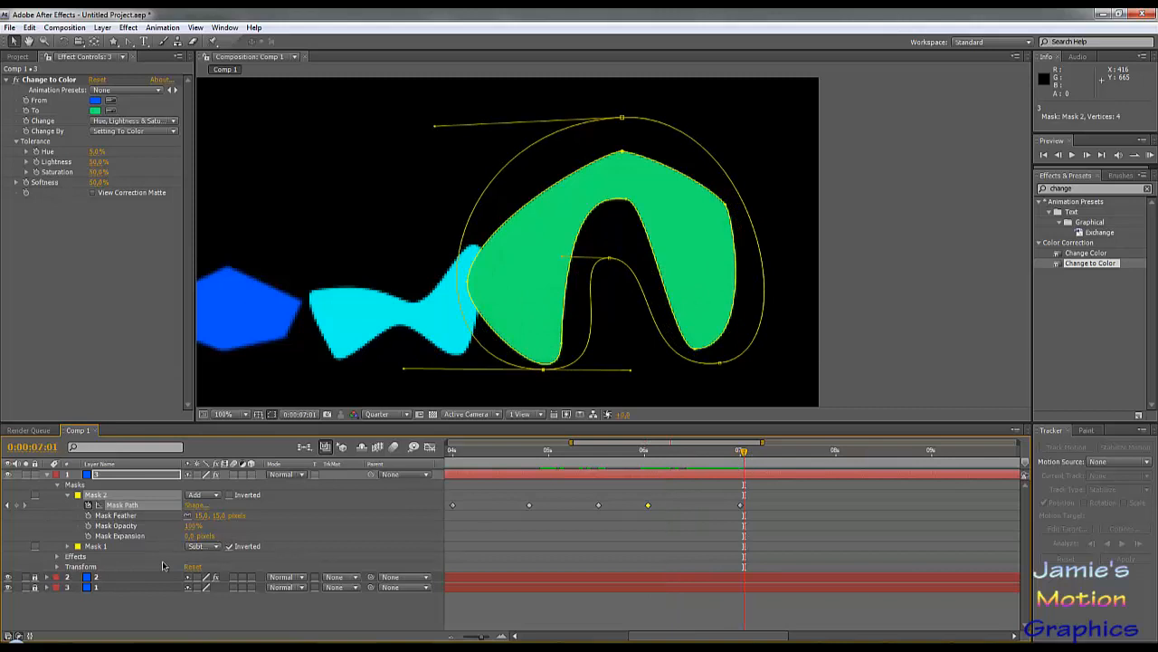
{"action": "left_click", "coordinate": [68, 547]}
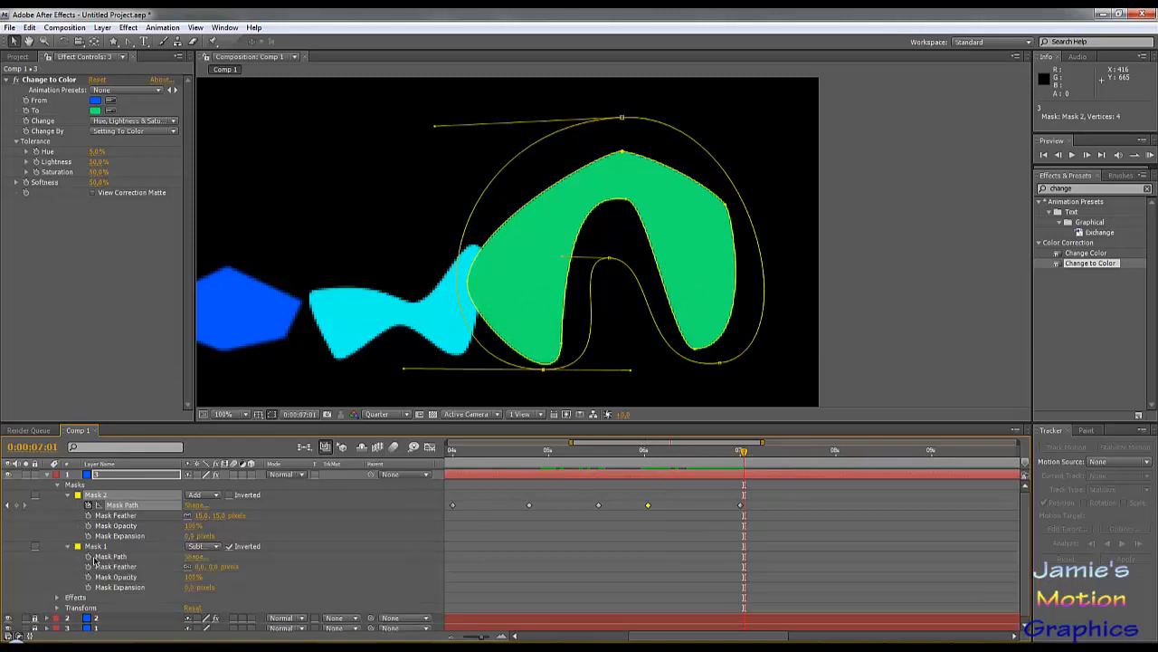
{"action": "left_click", "coordinate": [198, 567]}
{"action": "type", "text": "1"}
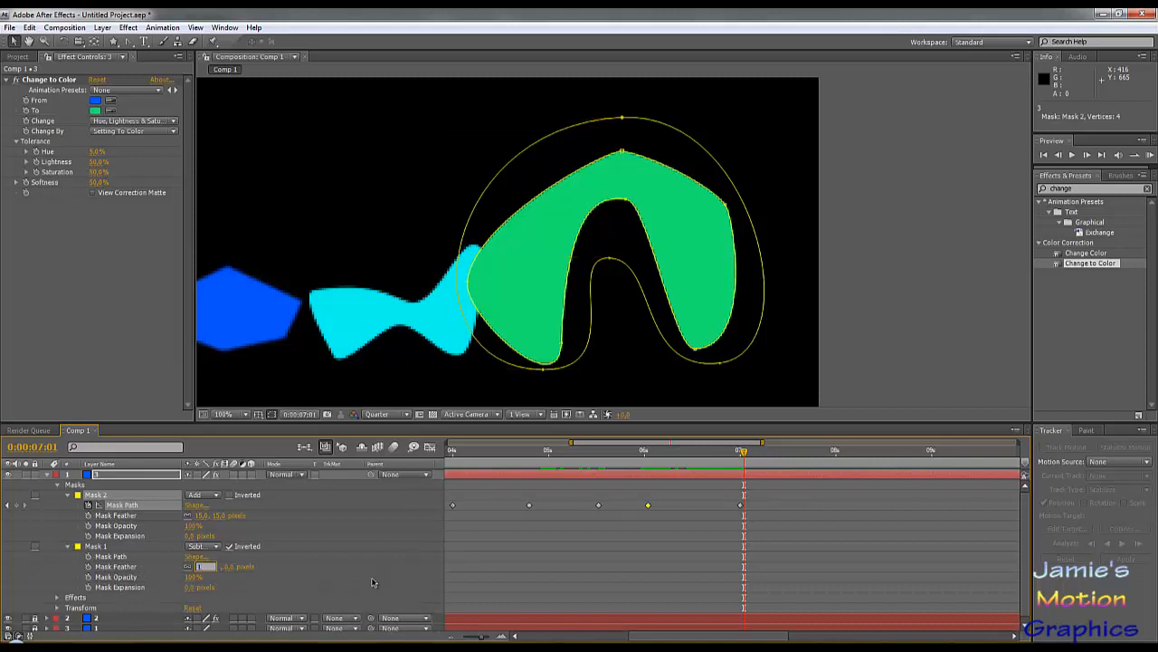
{"action": "key", "text": "Return"}
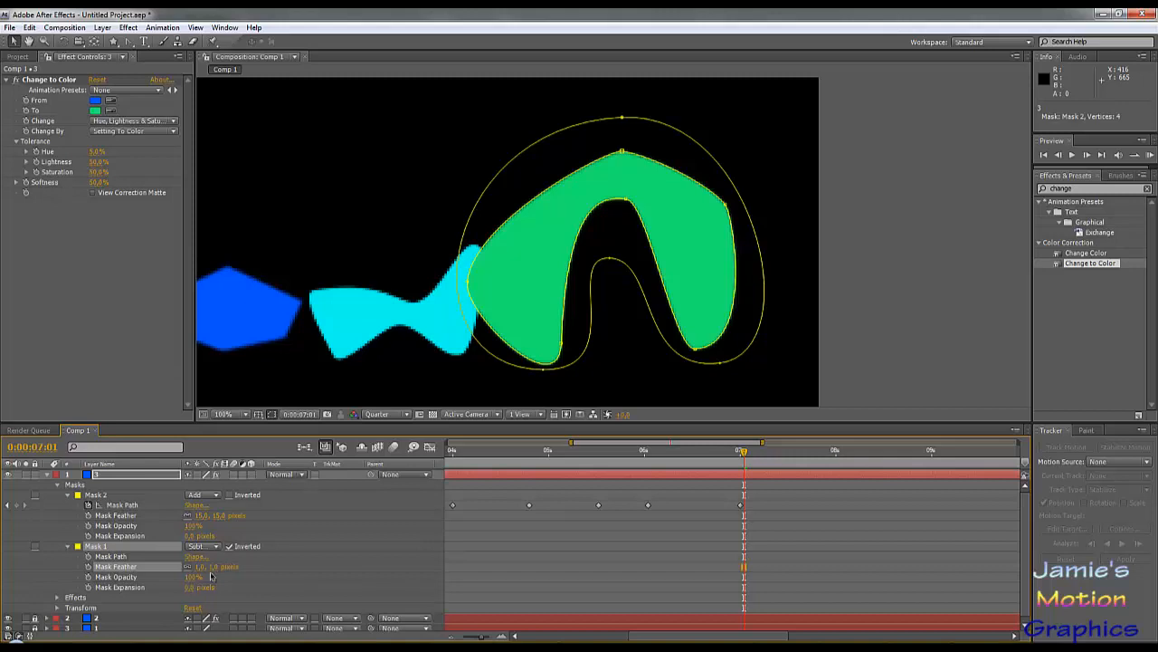
{"action": "left_click", "coordinate": [201, 567]}
{"action": "type", "text": "2"}
{"action": "key", "text": "Return"}
{"action": "left_click", "coordinate": [930, 319]}
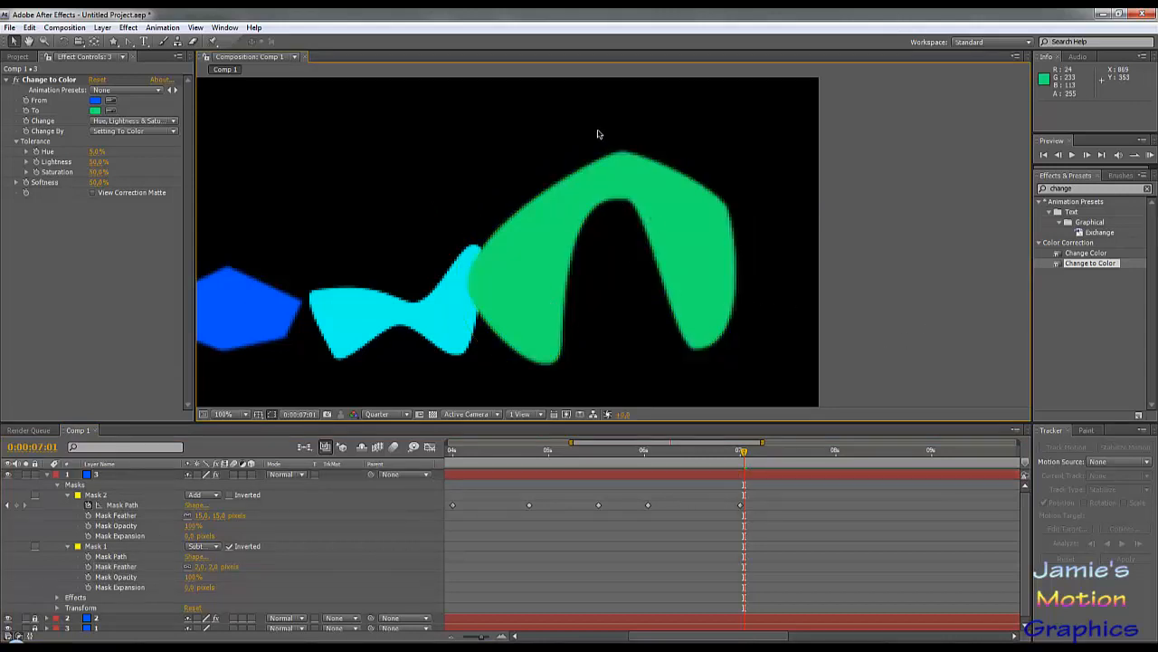
Set the green arch's Mask 1 feather to 0 pixels and inspect the unfeathered edge up close.
{"action": "left_click", "coordinate": [201, 566]}
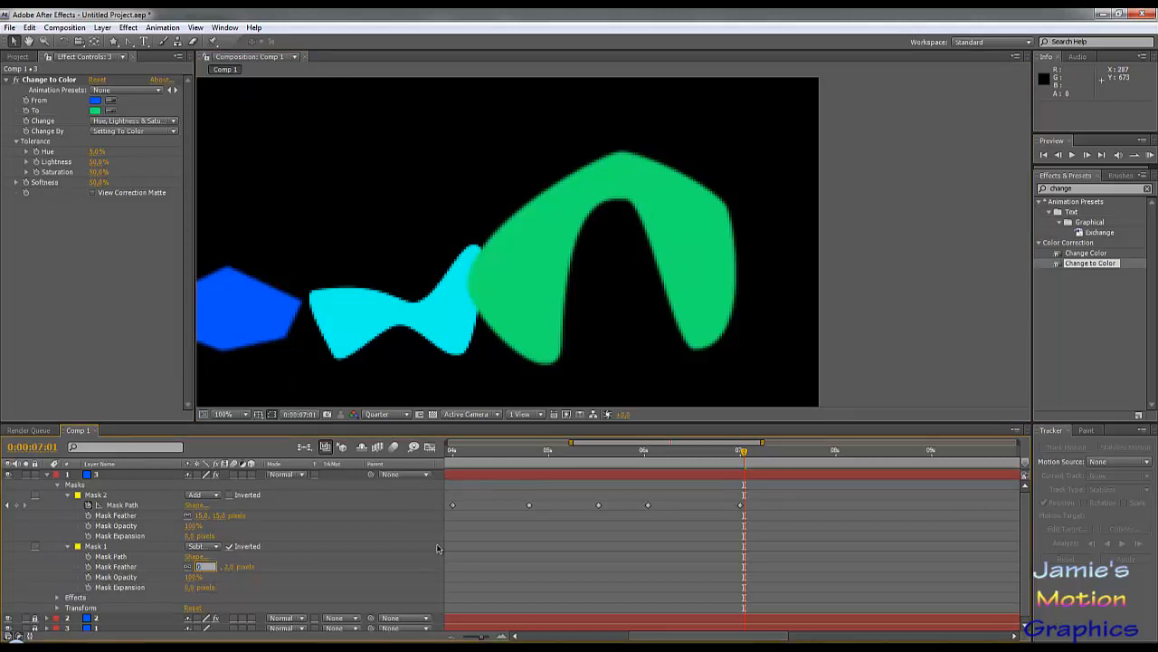
{"action": "type", "text": "0"}
{"action": "key", "text": "Return"}
{"action": "left_click", "coordinate": [894, 295]}
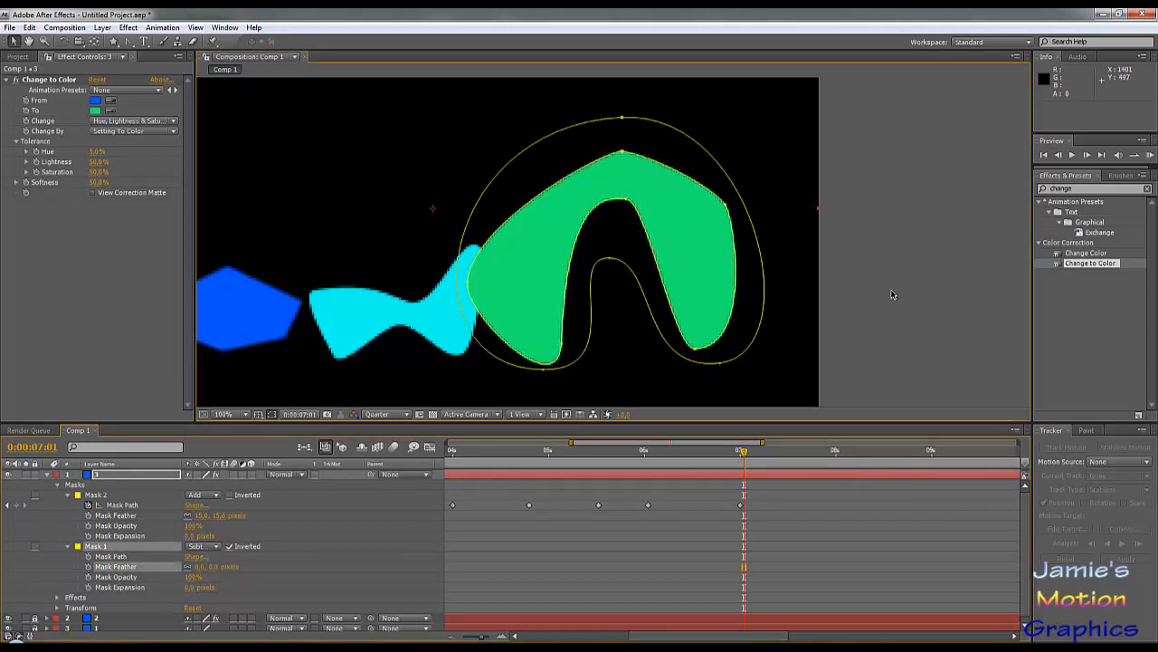
{"action": "left_click", "coordinate": [956, 286]}
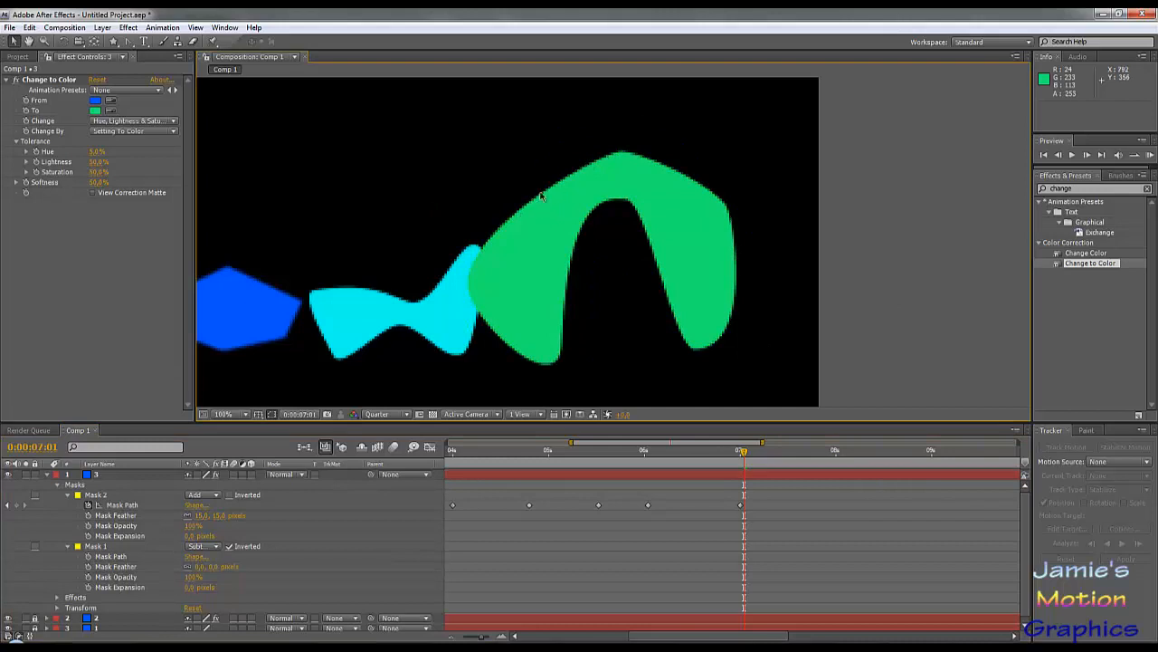
{"action": "key", "text": "period"}
{"action": "key", "text": "period"}
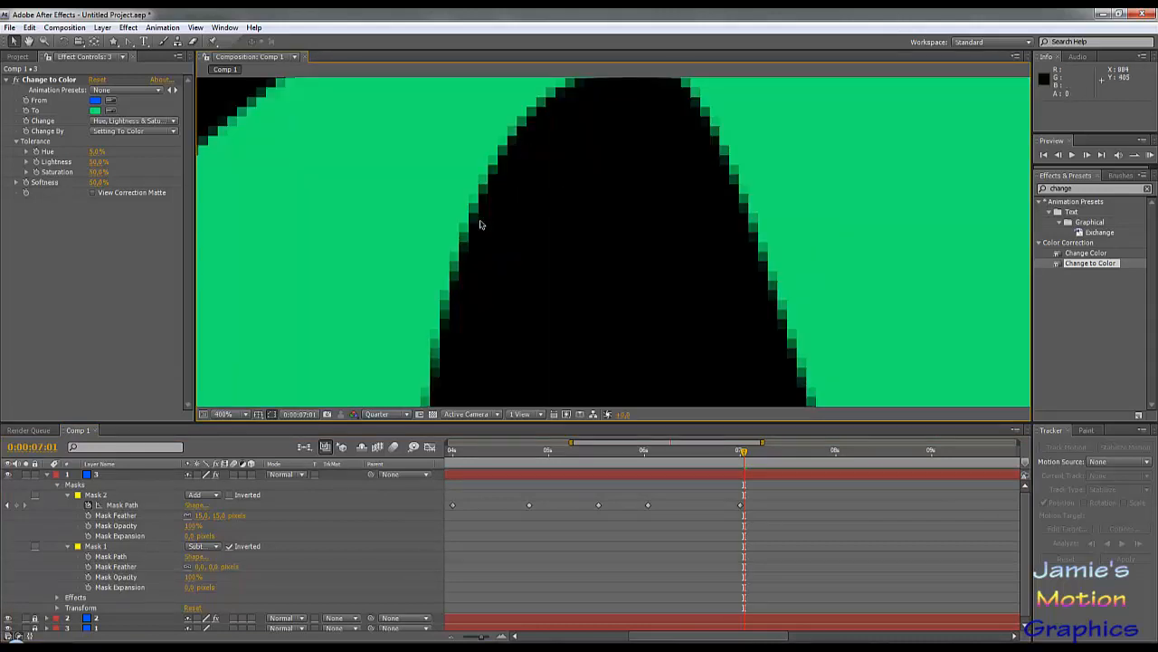
{"action": "scroll", "coordinate": [479, 227], "scroll_direction": "down", "scroll_amount": 5}
{"action": "scroll", "coordinate": [479, 227], "scroll_direction": "up", "scroll_amount": 3}
{"action": "scroll", "coordinate": [481, 230], "scroll_direction": "down", "scroll_amount": 1}
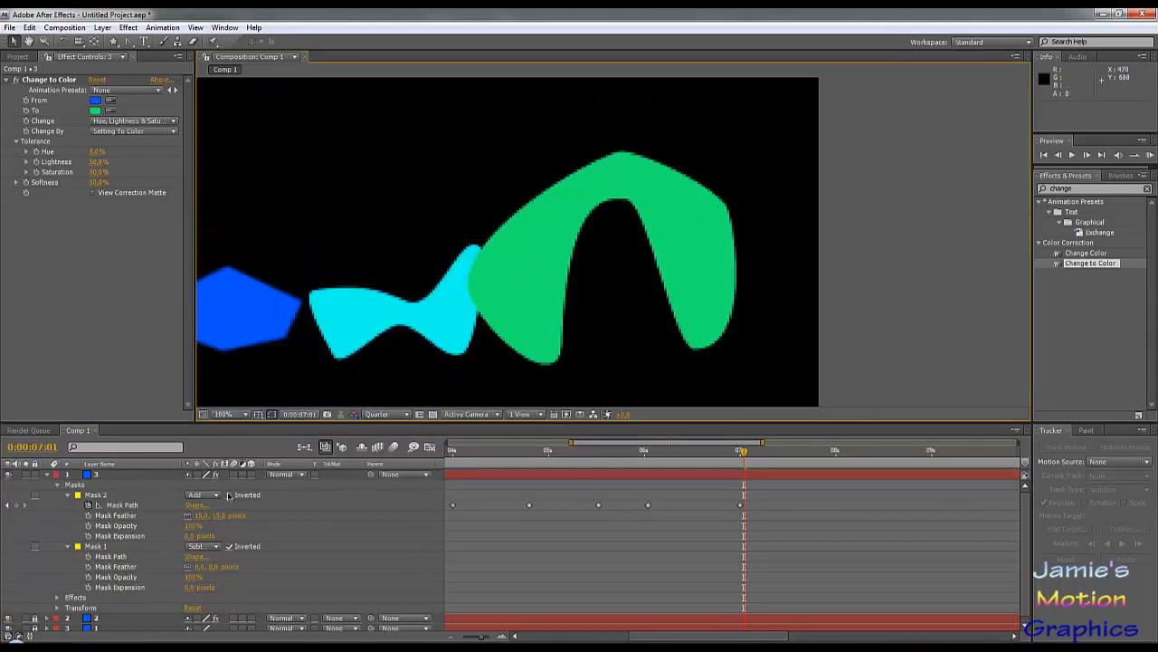
Try a Mask 1 feather of 5 pixels on the green arch and compare its edge with the other shapes.
{"action": "left_click", "coordinate": [200, 567]}
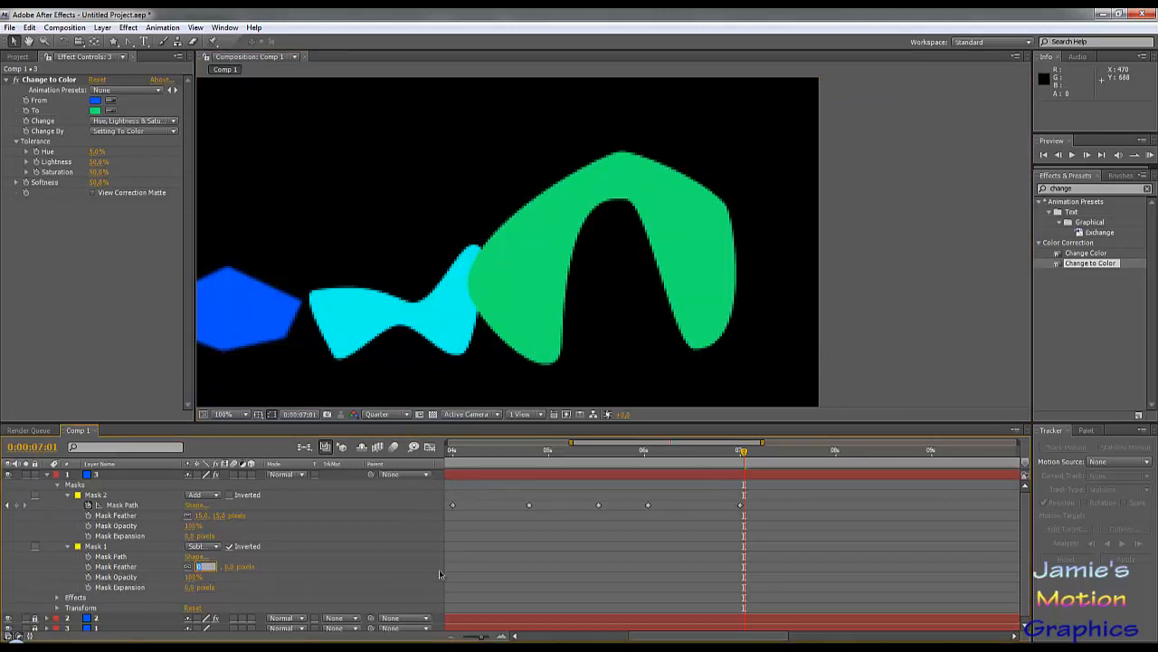
{"action": "type", "text": "5"}
{"action": "key", "text": "Return"}
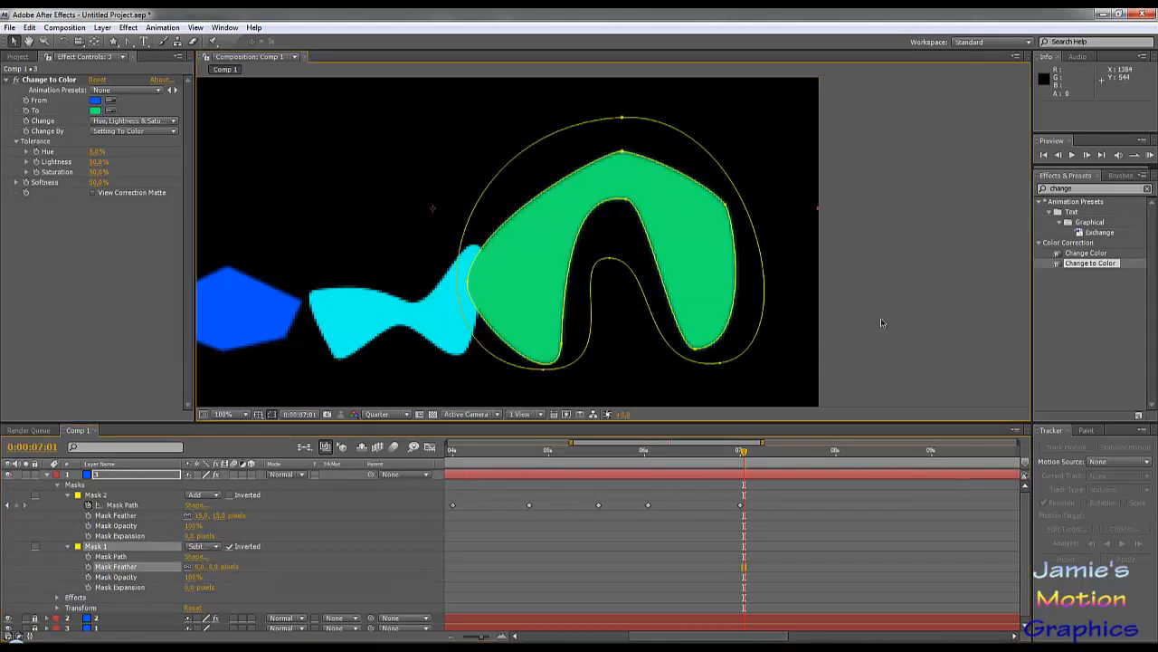
{"action": "left_click", "coordinate": [908, 278]}
{"action": "scroll", "coordinate": [658, 179], "scroll_direction": "up", "scroll_amount": 1}
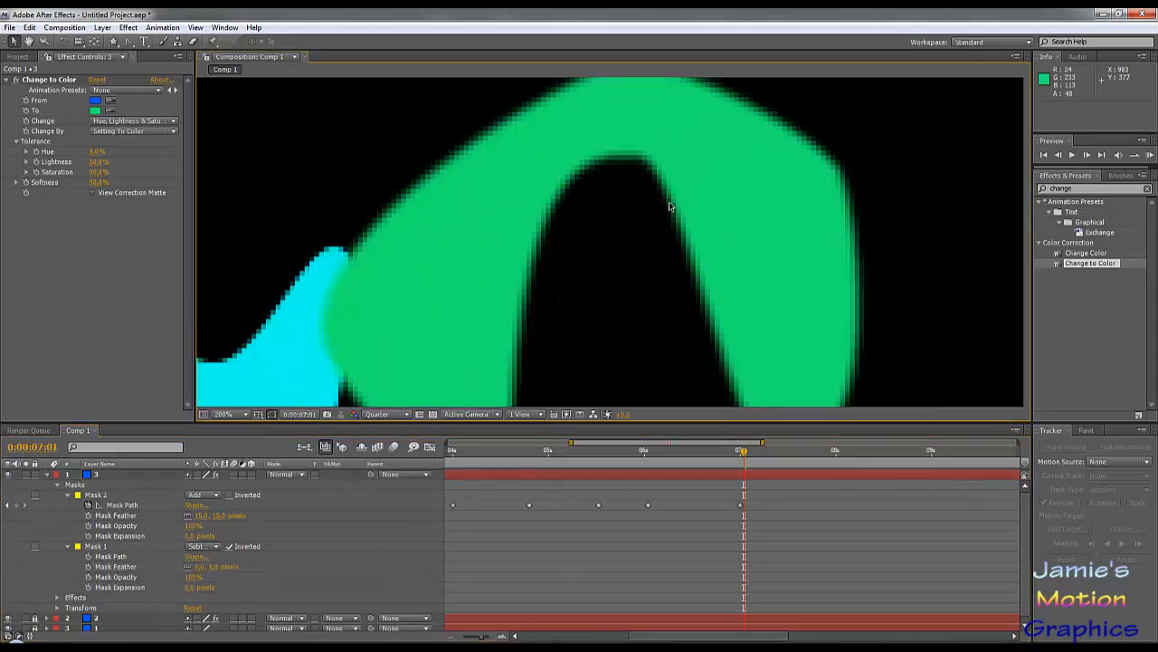
{"action": "scroll", "coordinate": [667, 193], "scroll_direction": "down", "scroll_amount": 1}
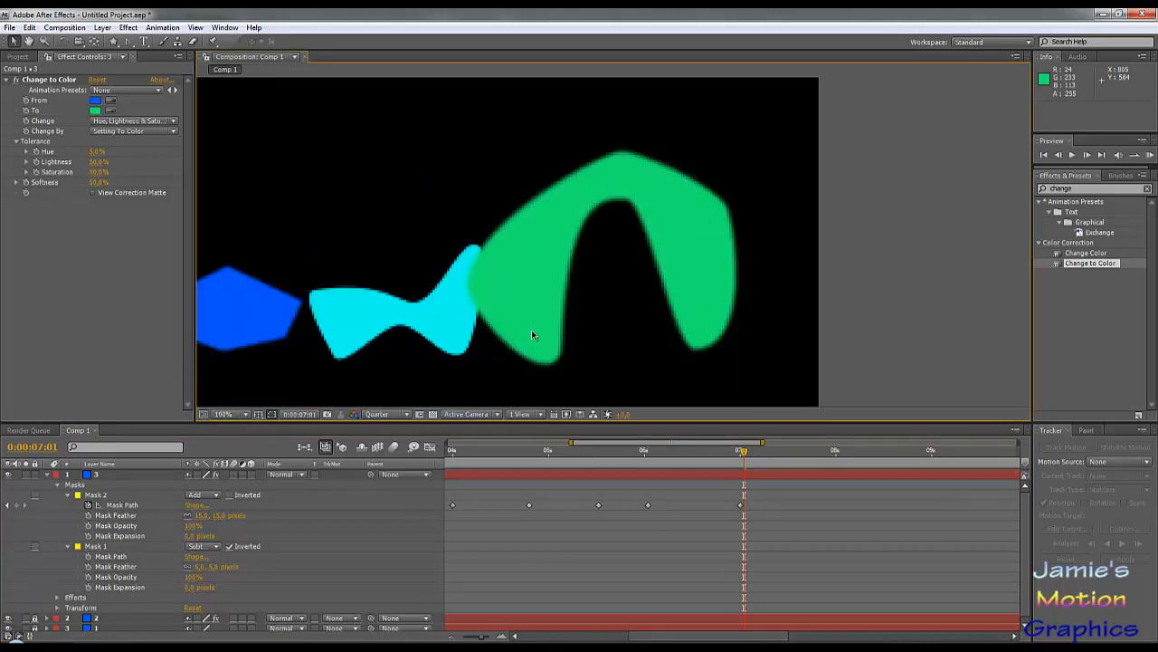
{"action": "scroll", "coordinate": [534, 326], "scroll_direction": "down", "scroll_amount": 2}
{"action": "scroll", "coordinate": [537, 305], "scroll_direction": "up", "scroll_amount": 4}
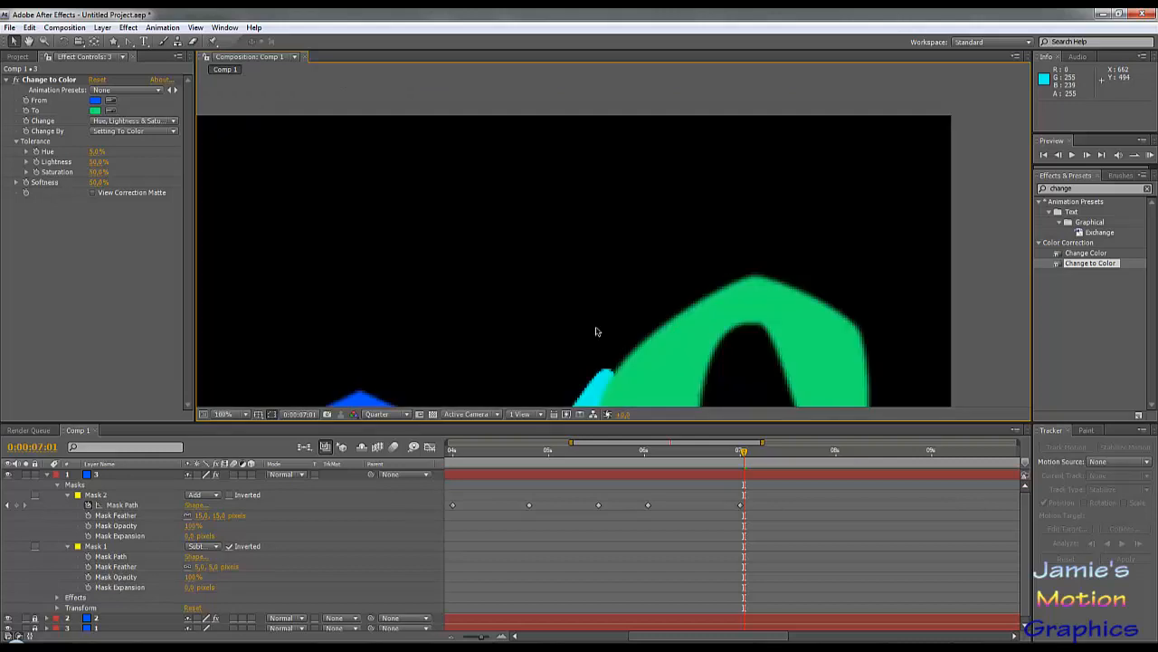
{"action": "scroll", "coordinate": [596, 331], "scroll_direction": "down", "scroll_amount": 2}
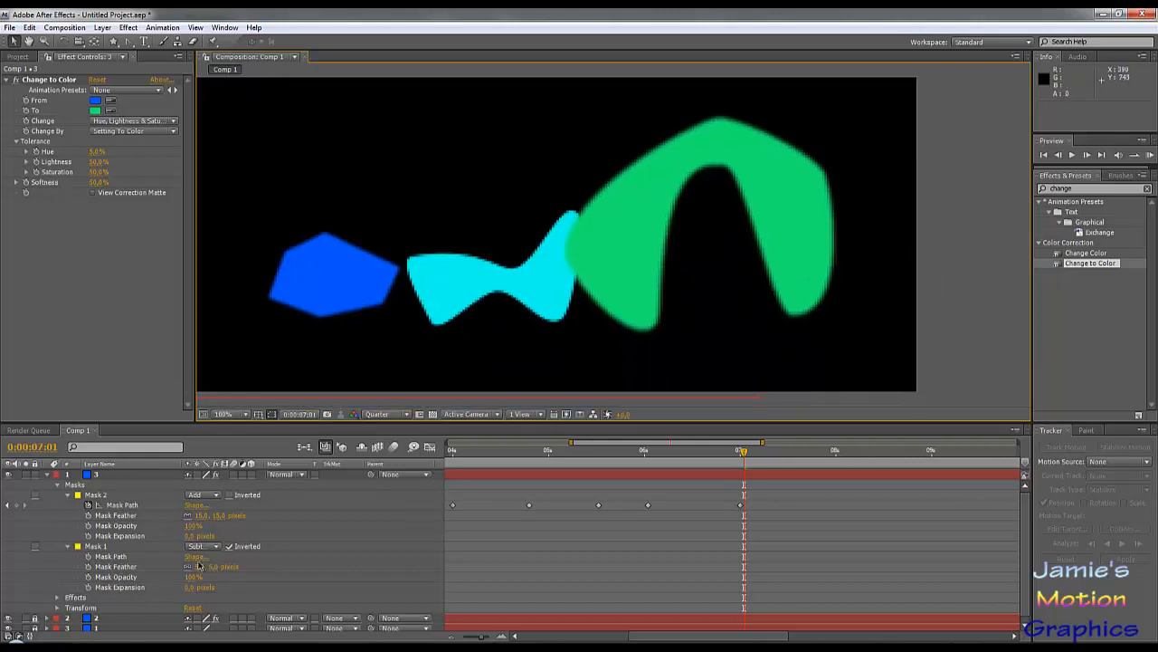
Set the green arch's Mask 1 feather back to 2 pixels and deselect the layer.
{"action": "left_click", "coordinate": [201, 567]}
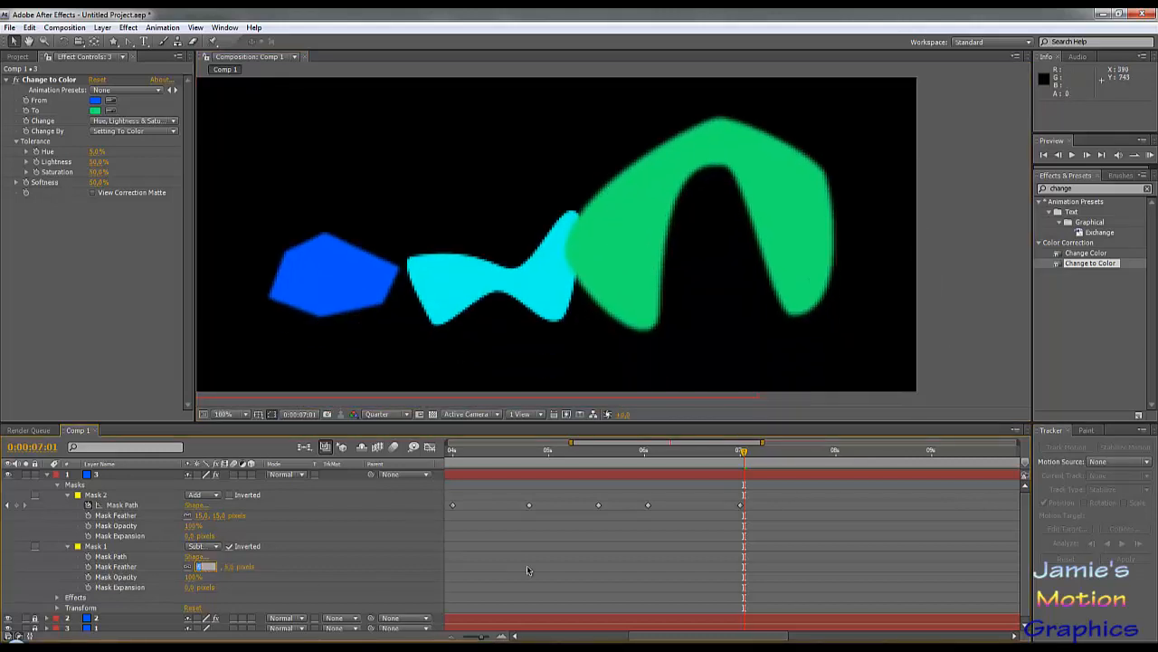
{"action": "type", "text": "2"}
{"action": "key", "text": "Return"}
{"action": "key", "text": "Return"}
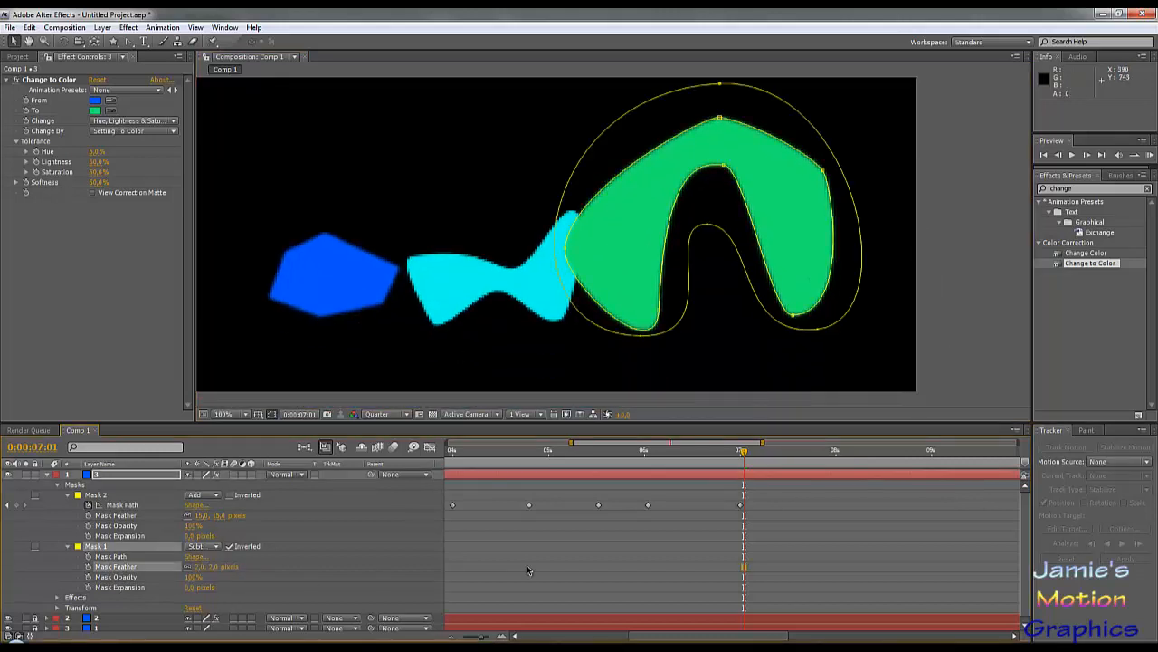
{"action": "left_click", "coordinate": [945, 328]}
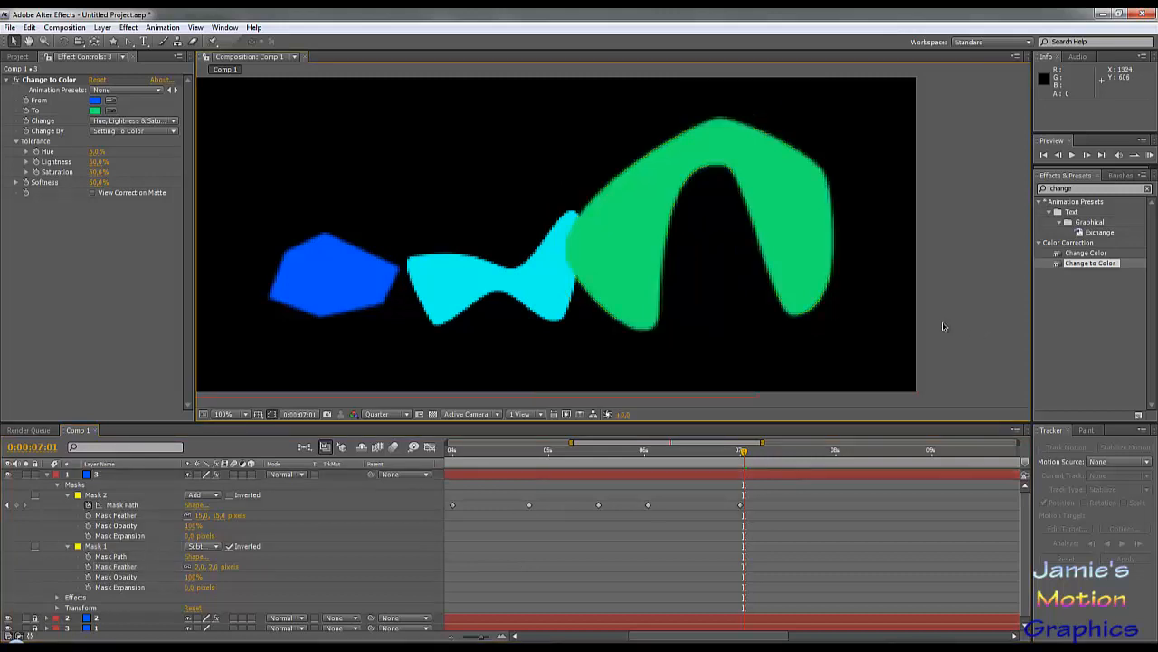
Set the cyan wavy shape's Mask 1 feather to 1 pixel, then deselect and relock its layer.
{"action": "left_click", "coordinate": [47, 618]}
{"action": "scroll", "coordinate": [120, 582], "scroll_direction": "down", "scroll_amount": 5}
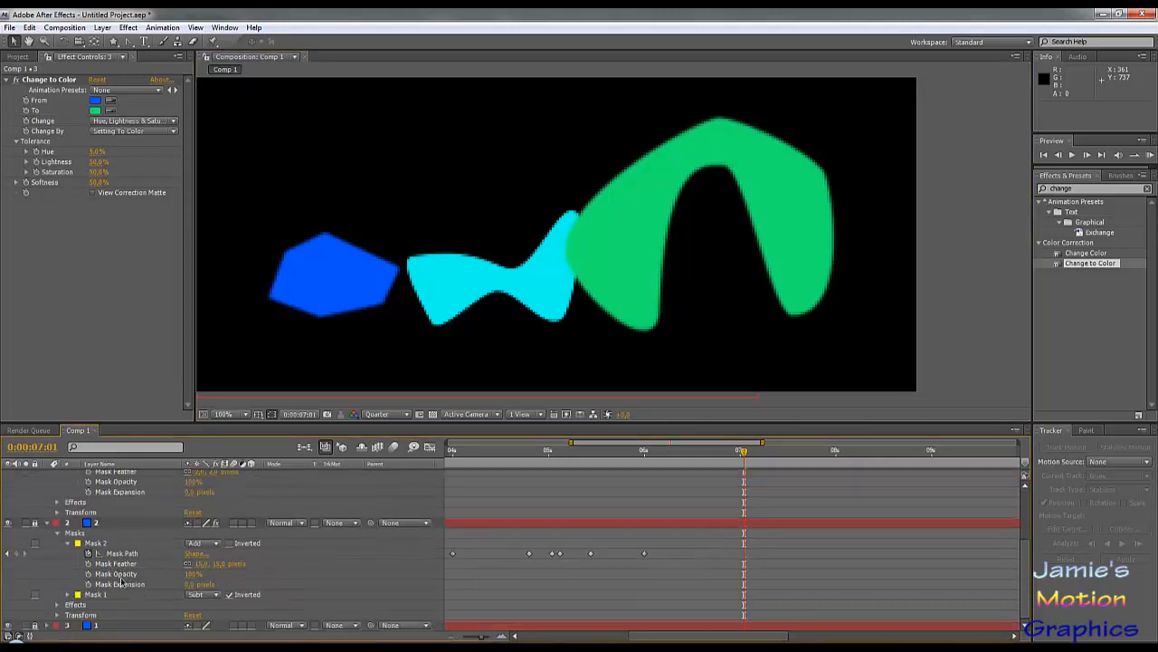
{"action": "left_click", "coordinate": [71, 593]}
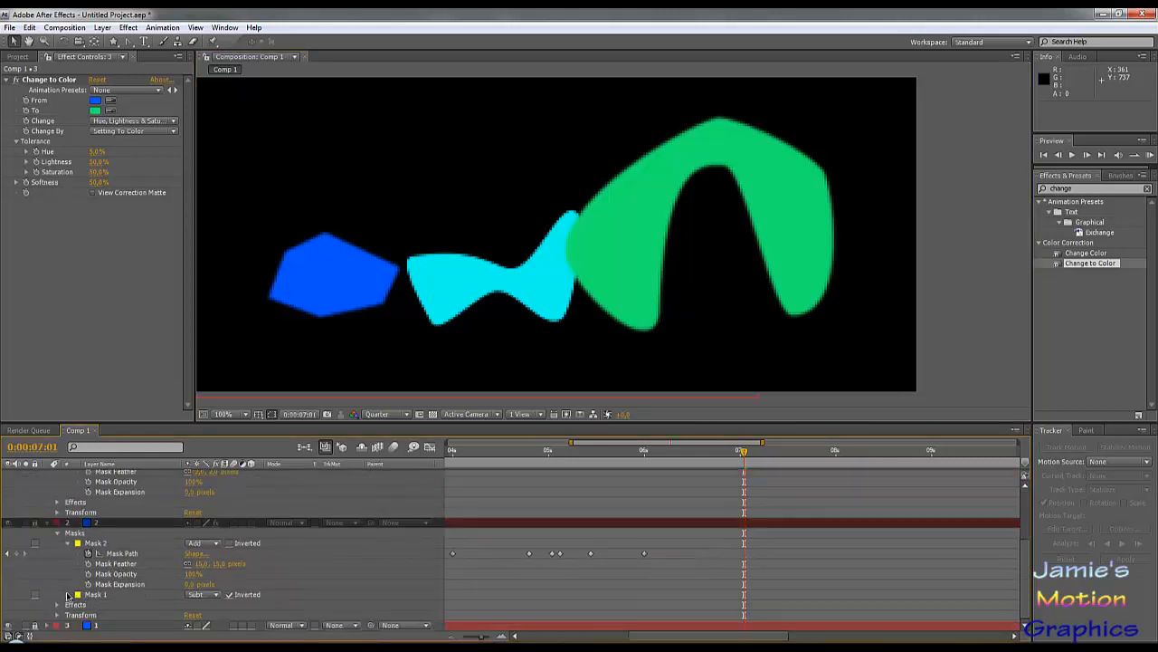
{"action": "scroll", "coordinate": [95, 600], "scroll_direction": "down", "scroll_amount": 1}
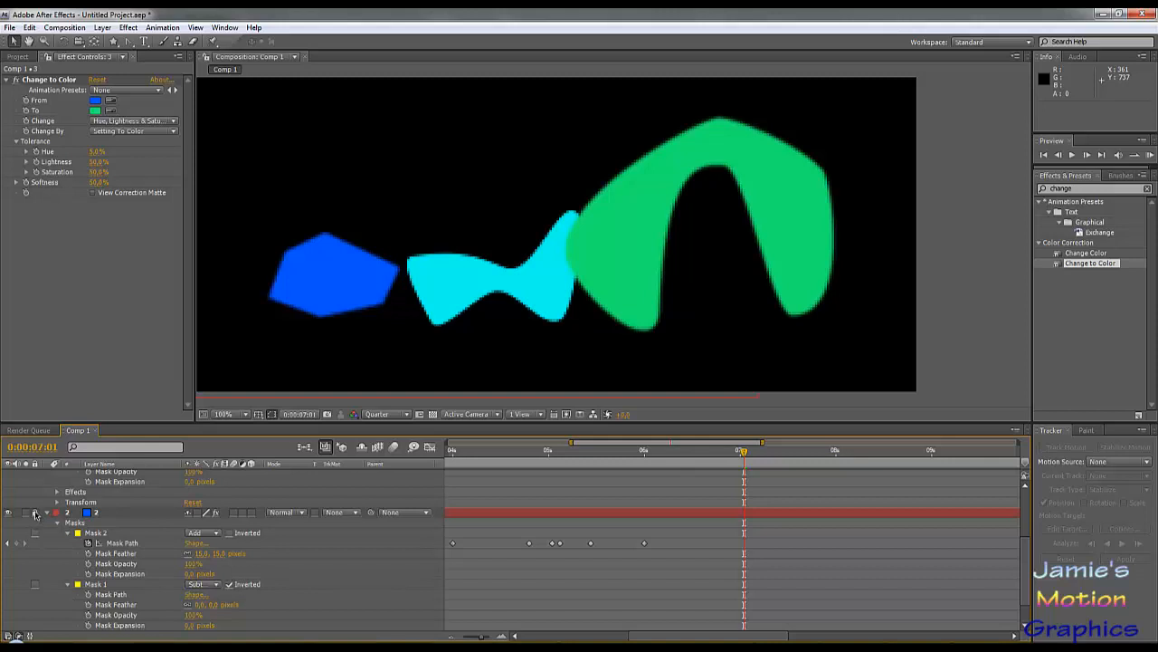
{"action": "left_click", "coordinate": [200, 604]}
{"action": "type", "text": "1"}
{"action": "key", "text": "Return"}
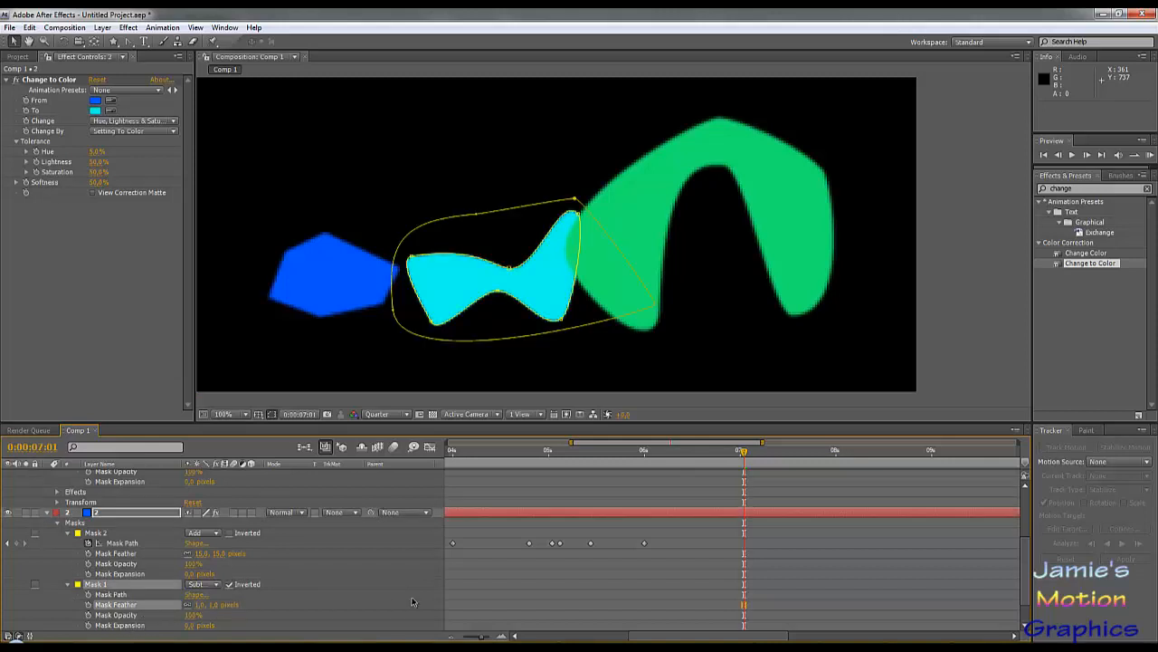
{"action": "left_click", "coordinate": [978, 328]}
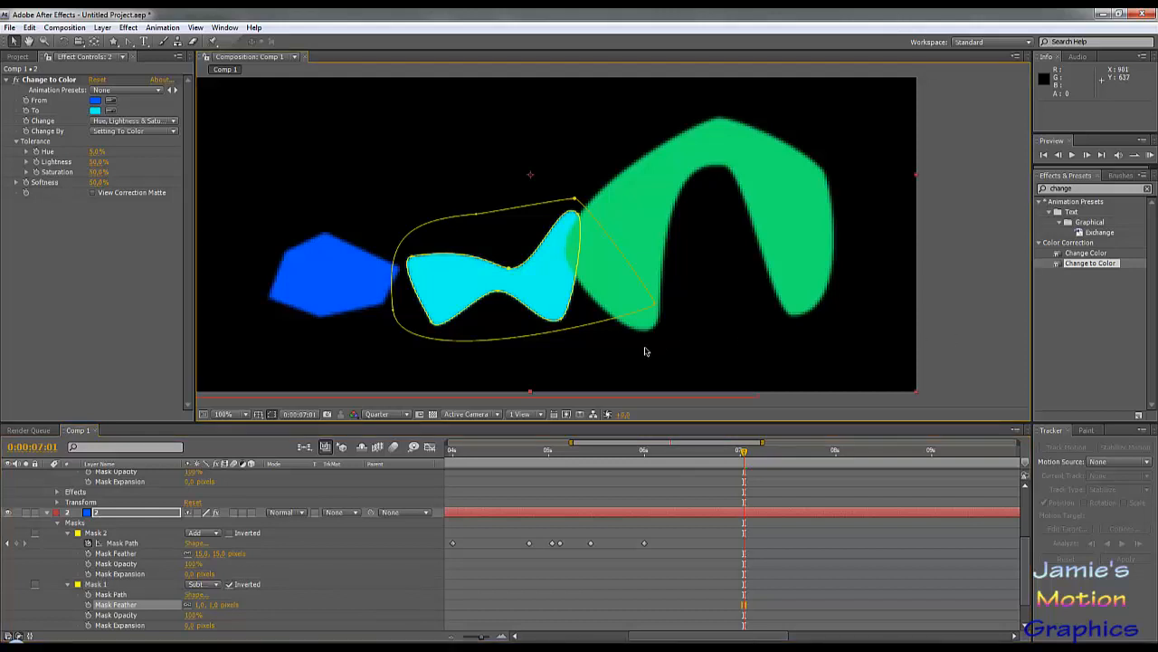
{"action": "scroll", "coordinate": [221, 568], "scroll_direction": "down", "scroll_amount": 1}
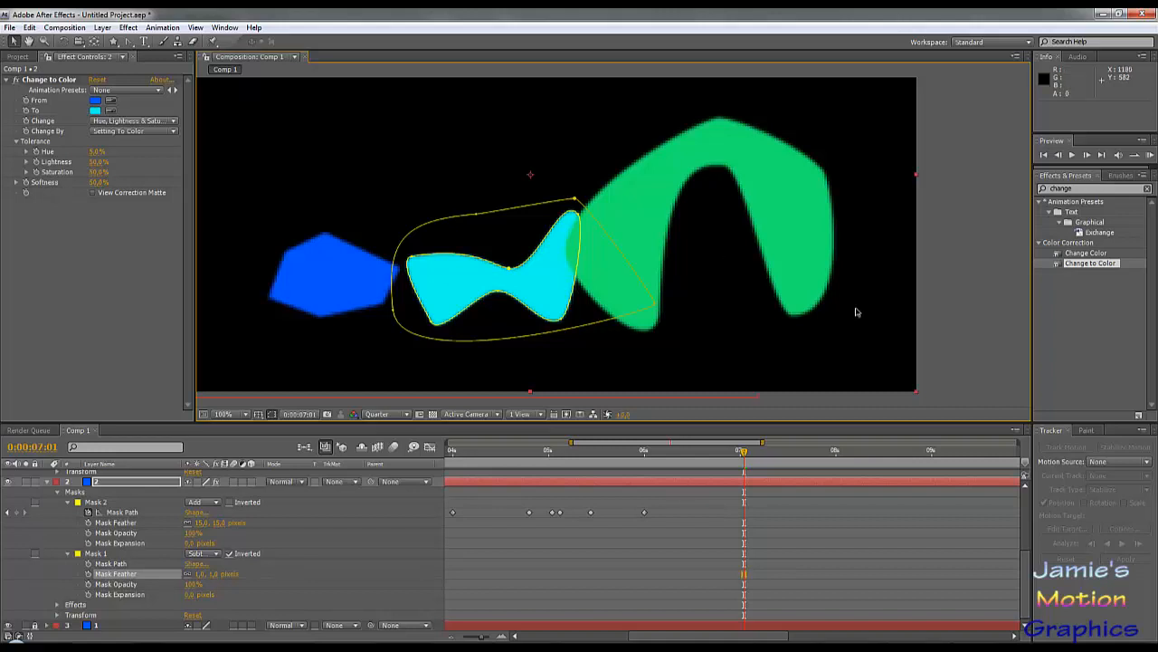
{"action": "scroll", "coordinate": [905, 315], "scroll_direction": "up", "scroll_amount": 1}
{"action": "scroll", "coordinate": [890, 323], "scroll_direction": "down", "scroll_amount": 1}
{"action": "left_click", "coordinate": [961, 303]}
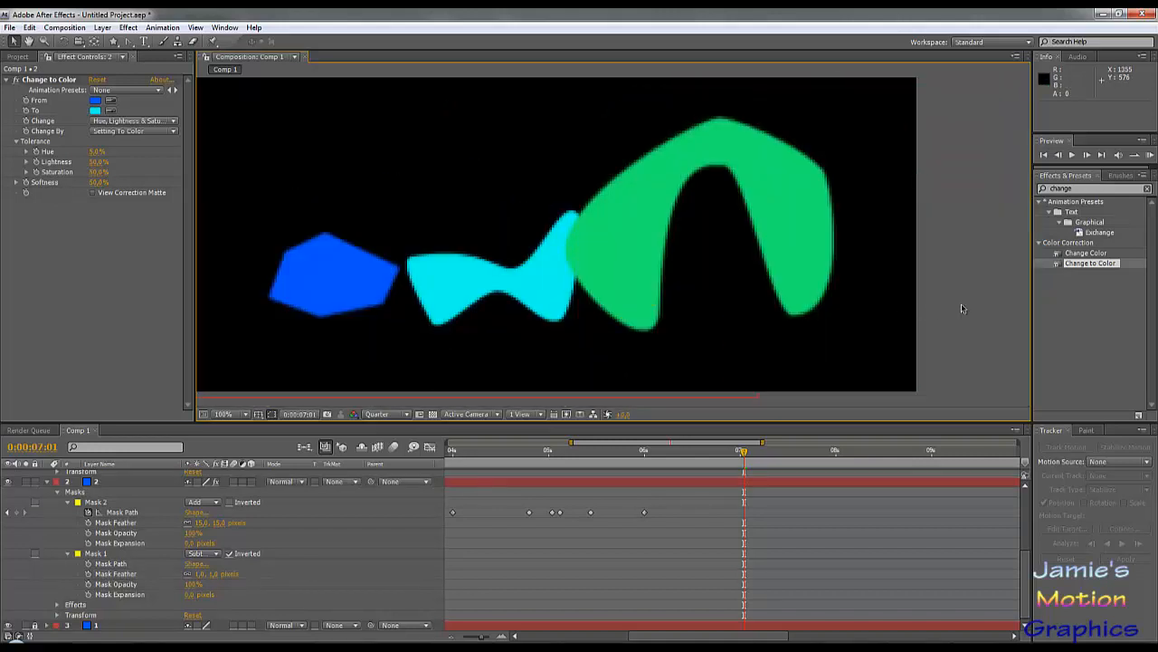
{"action": "scroll", "coordinate": [717, 509], "scroll_direction": "up", "scroll_amount": 4}
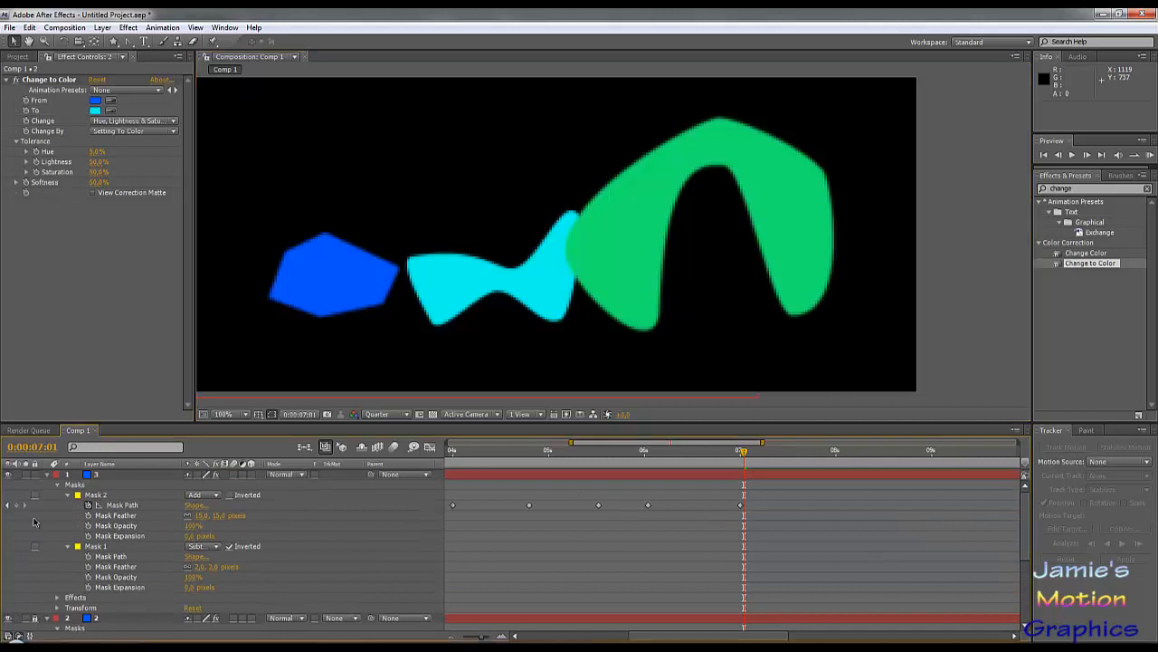
Inspect the feathered edges of the cyan wavy shape and the green arch up close.
{"action": "scroll", "coordinate": [649, 564], "scroll_direction": "down", "scroll_amount": 3}
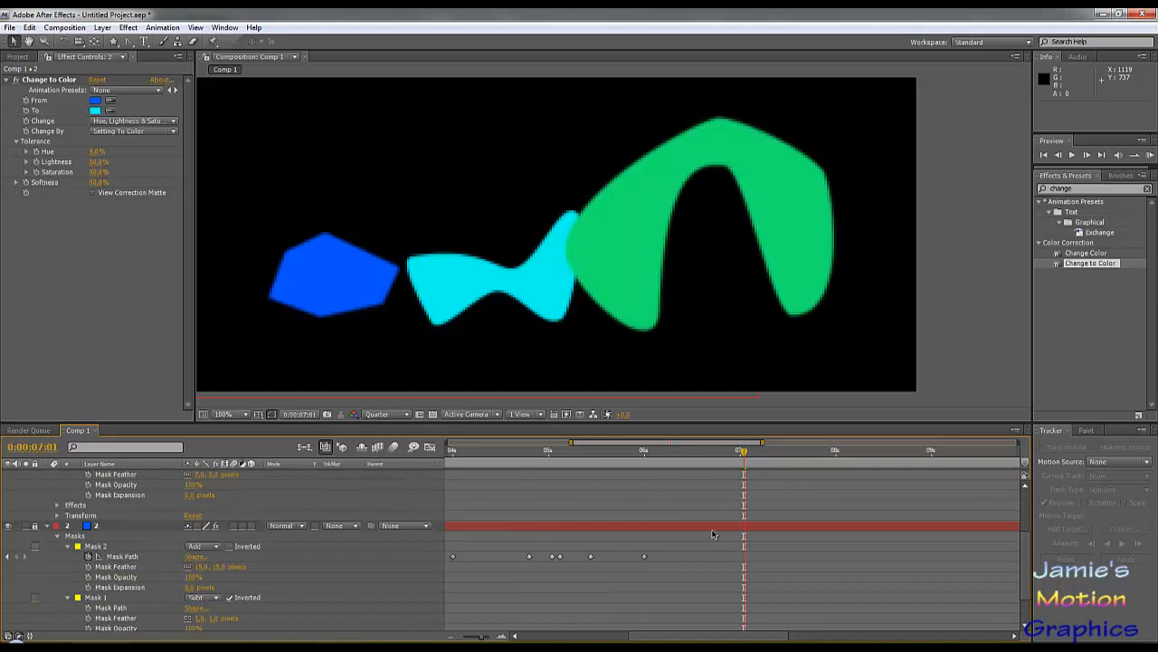
{"action": "scroll", "coordinate": [712, 534], "scroll_direction": "up", "scroll_amount": 3}
{"action": "scroll", "coordinate": [927, 276], "scroll_direction": "up", "scroll_amount": 1}
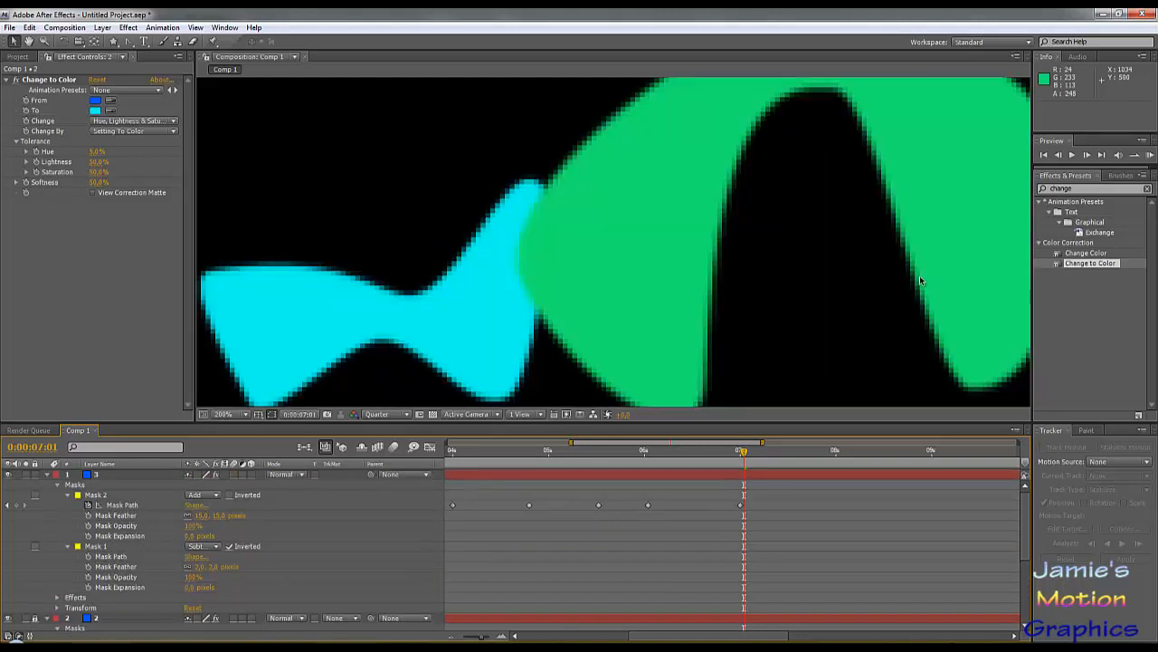
{"action": "scroll", "coordinate": [916, 278], "scroll_direction": "down", "scroll_amount": 1}
{"action": "left_click_drag", "start_coordinate": [742, 243], "coordinate": [795, 291]}
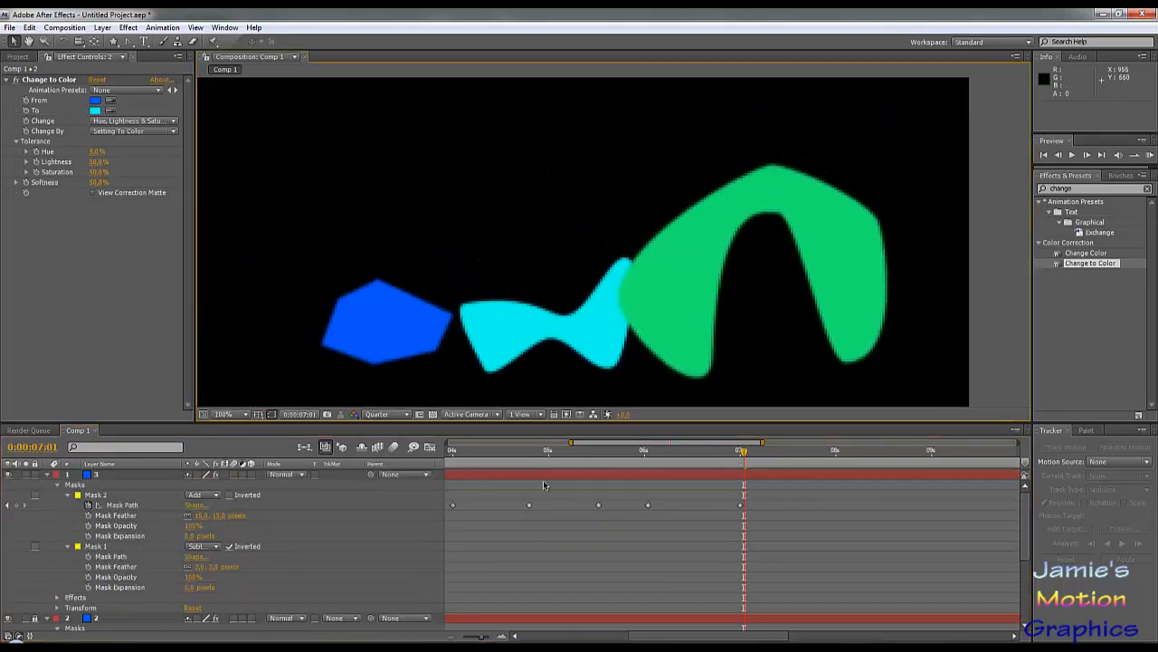
Shift the green arch's layer one second later in time and preview the staggered animation from 0:00:02:03.
{"action": "left_click_drag", "start_coordinate": [494, 458], "coordinate": [596, 484]}
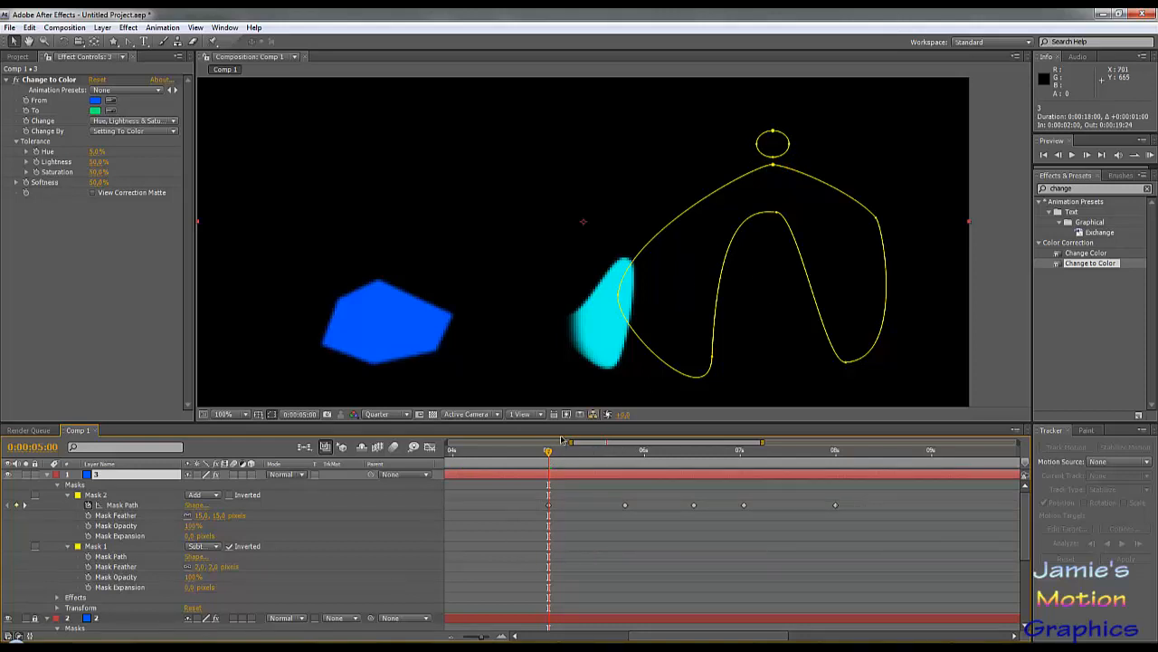
{"action": "left_click_drag", "start_coordinate": [506, 449], "coordinate": [425, 463]}
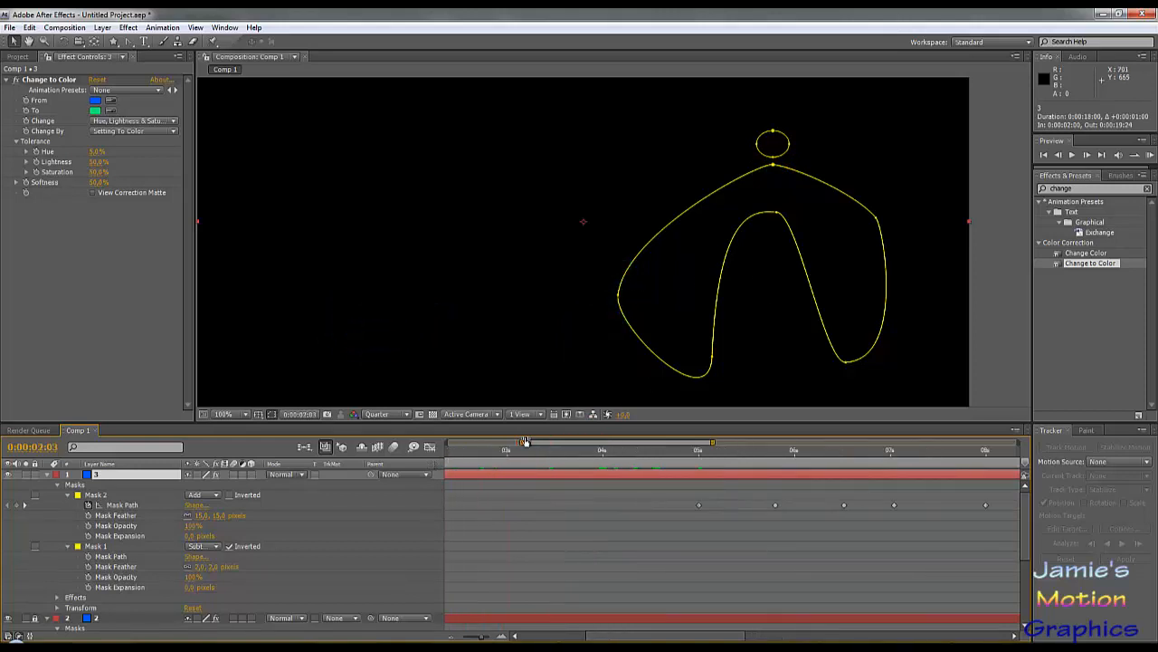
{"action": "left_click", "coordinate": [1070, 156]}
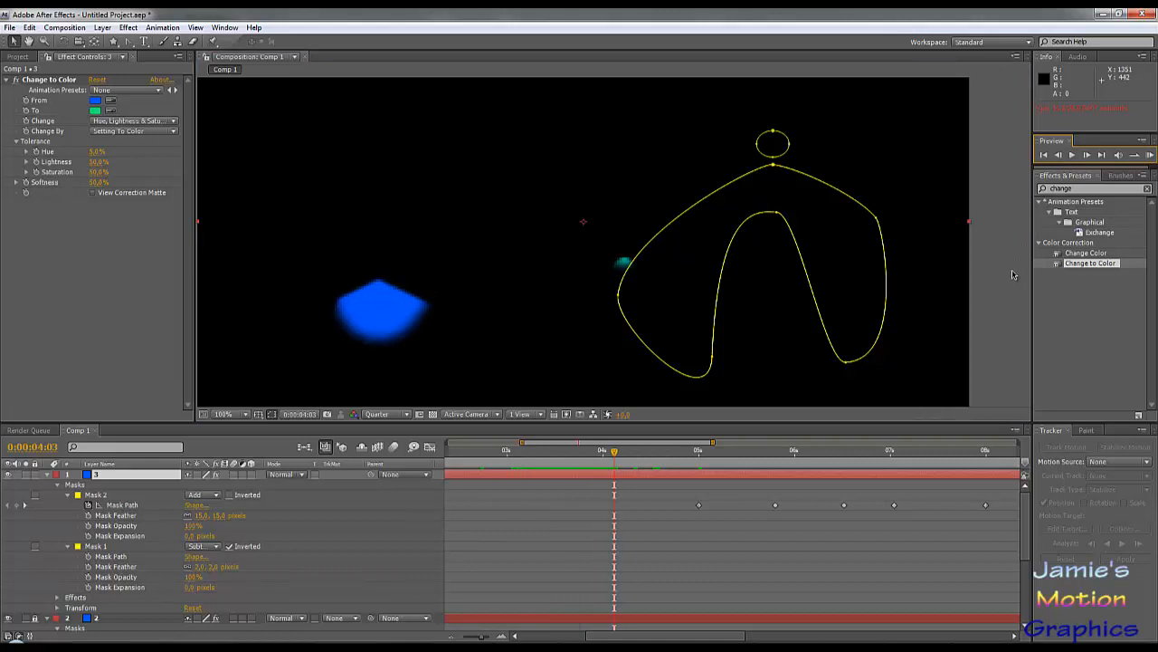
{"action": "left_click", "coordinate": [1073, 156]}
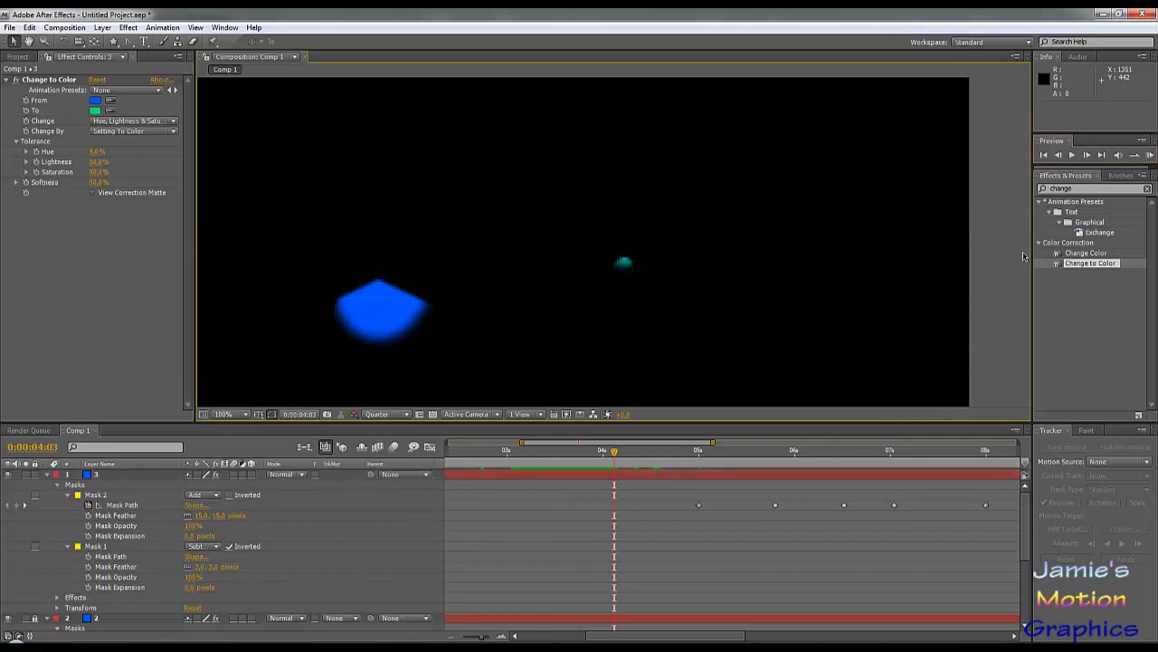
{"action": "left_click", "coordinate": [1073, 156]}
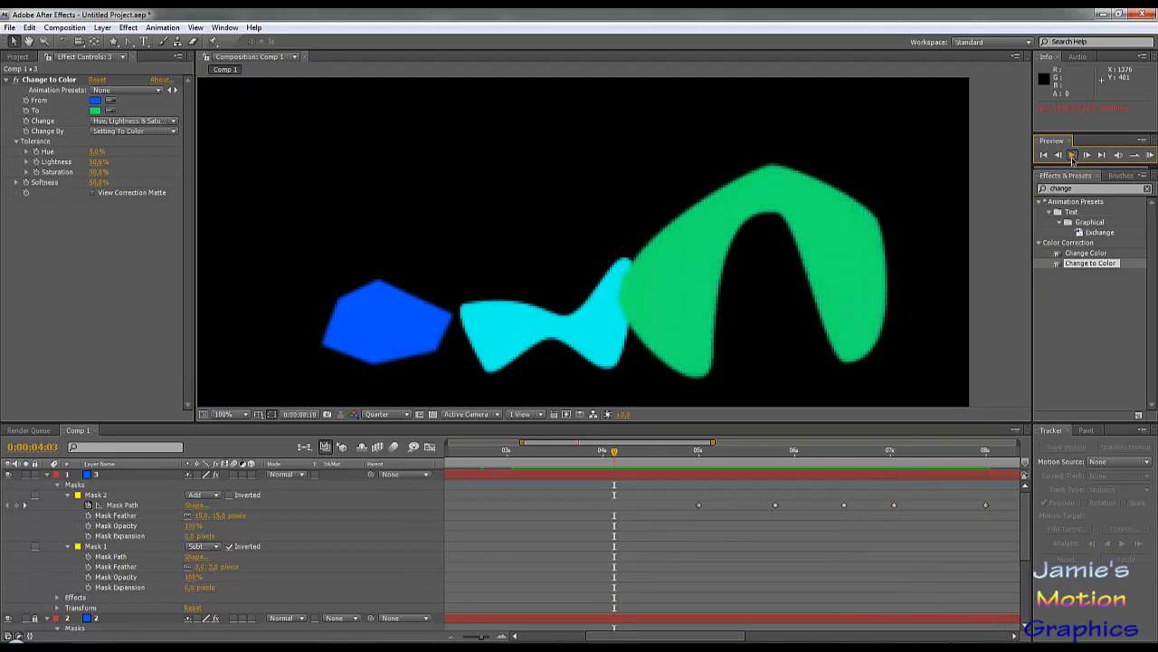
{"action": "left_click", "coordinate": [1073, 155]}
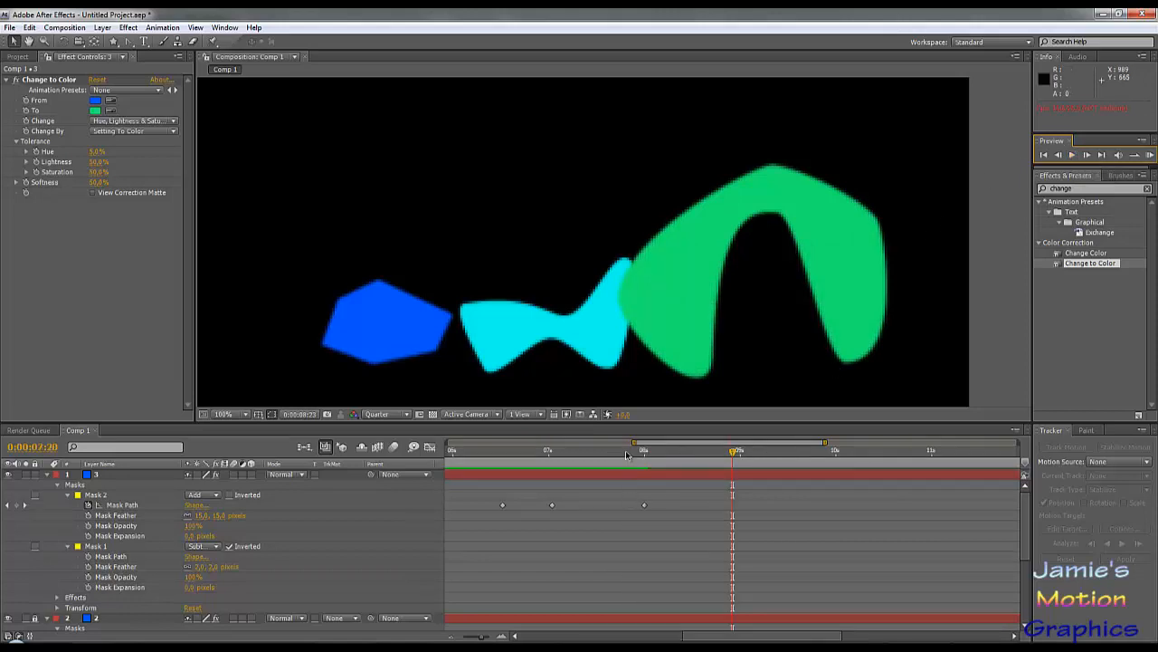
Review the end of the green arch's fill between 0:00:06:24 and 0:00:08:22 and view the whole composition.
{"action": "left_click", "coordinate": [626, 450]}
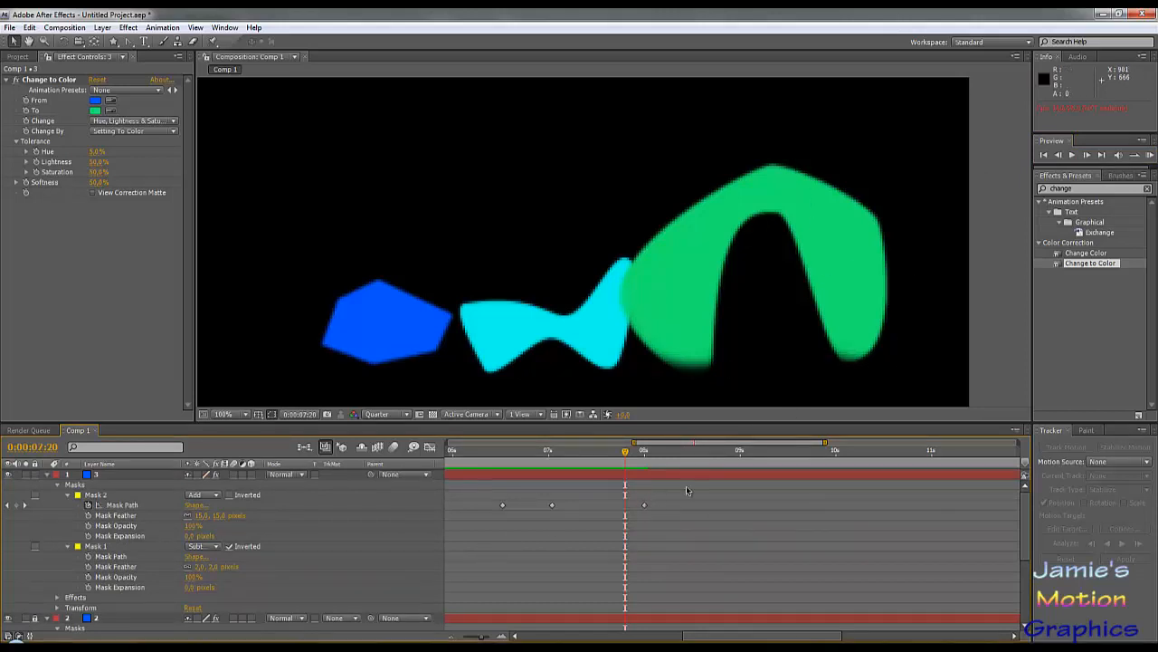
{"action": "key", "text": "space"}
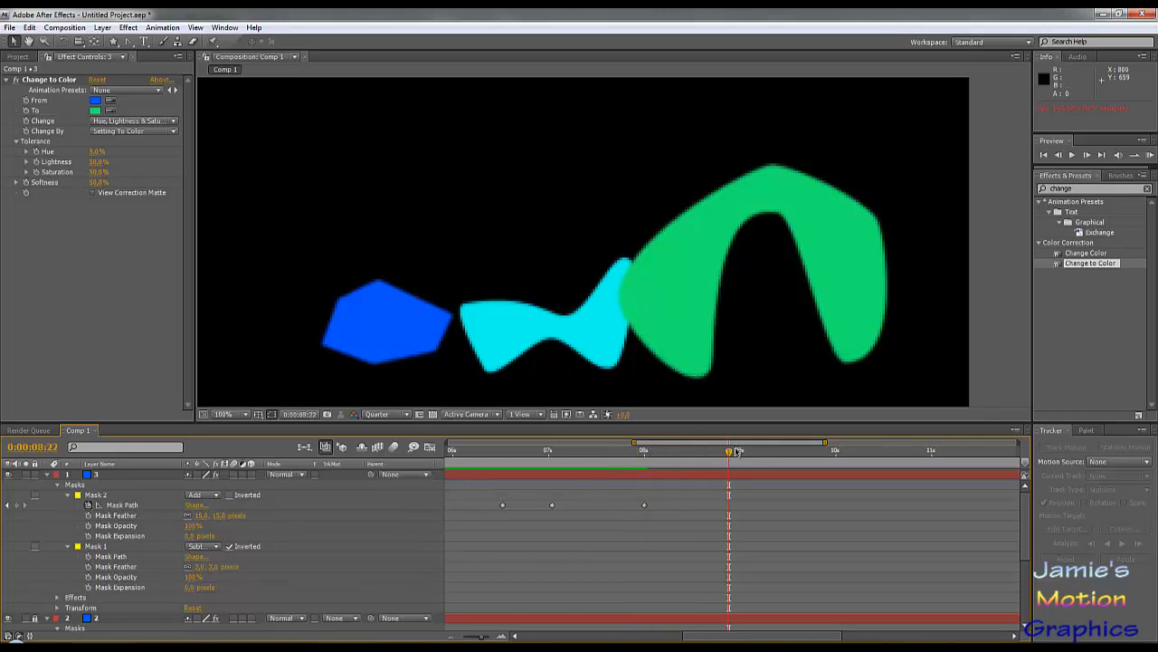
{"action": "left_click_drag", "start_coordinate": [730, 452], "coordinate": [625, 477]}
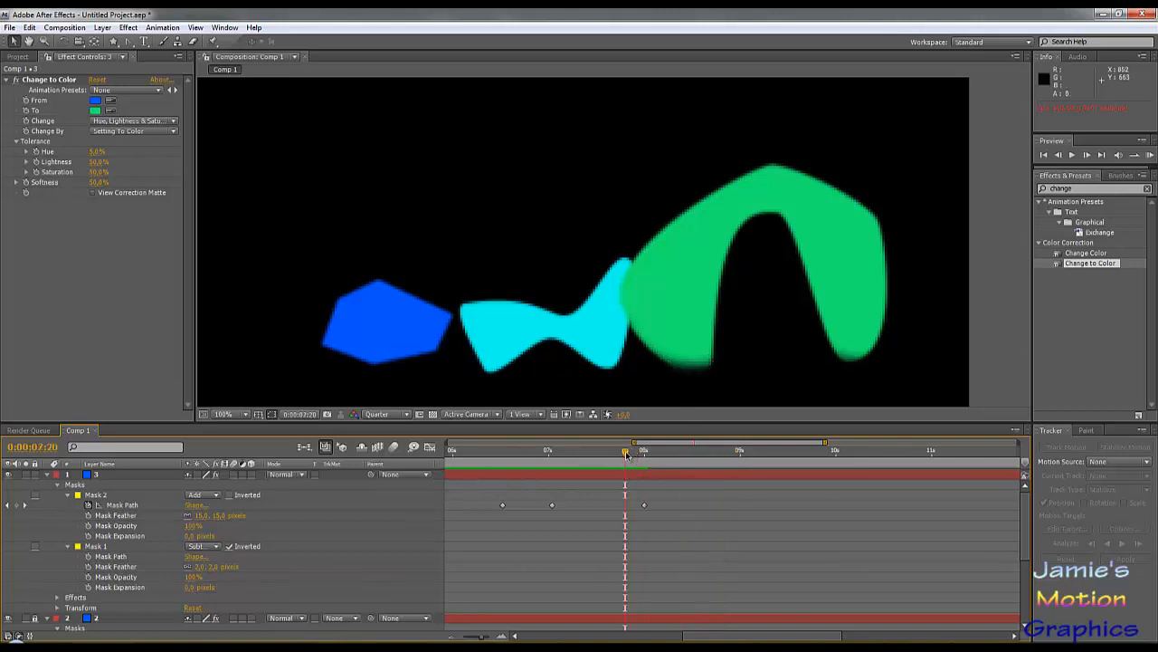
{"action": "left_click_drag", "start_coordinate": [606, 458], "coordinate": [546, 458]}
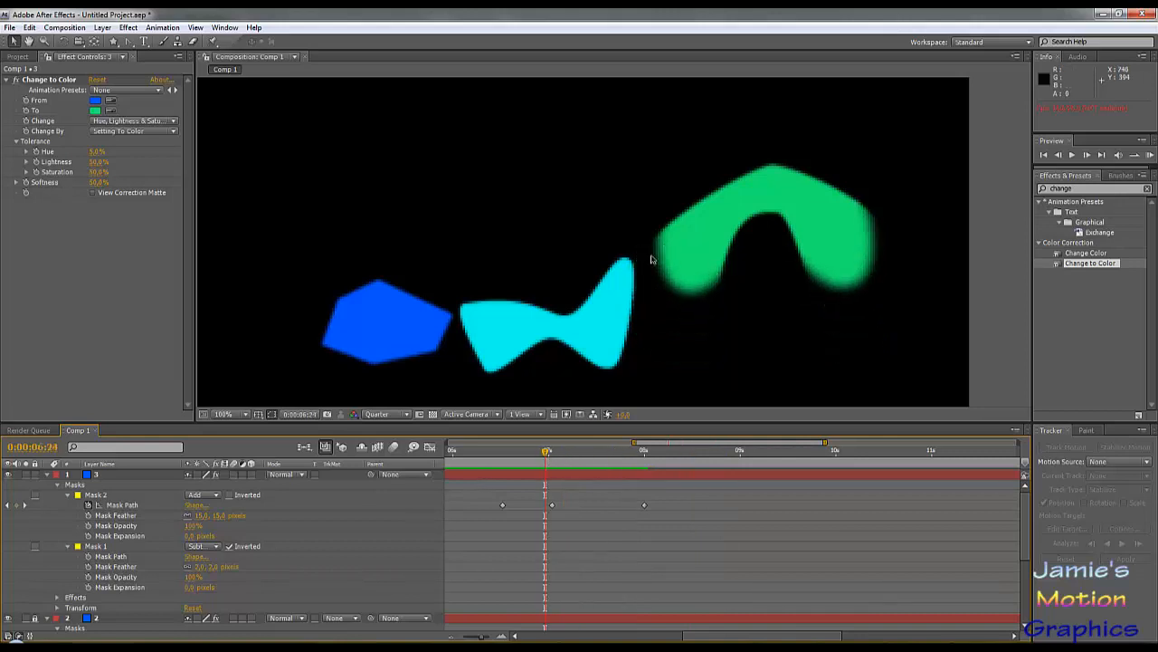
{"action": "left_click_drag", "start_coordinate": [547, 452], "coordinate": [720, 496]}
{"action": "scroll", "coordinate": [624, 250], "scroll_direction": "down", "scroll_amount": 2}
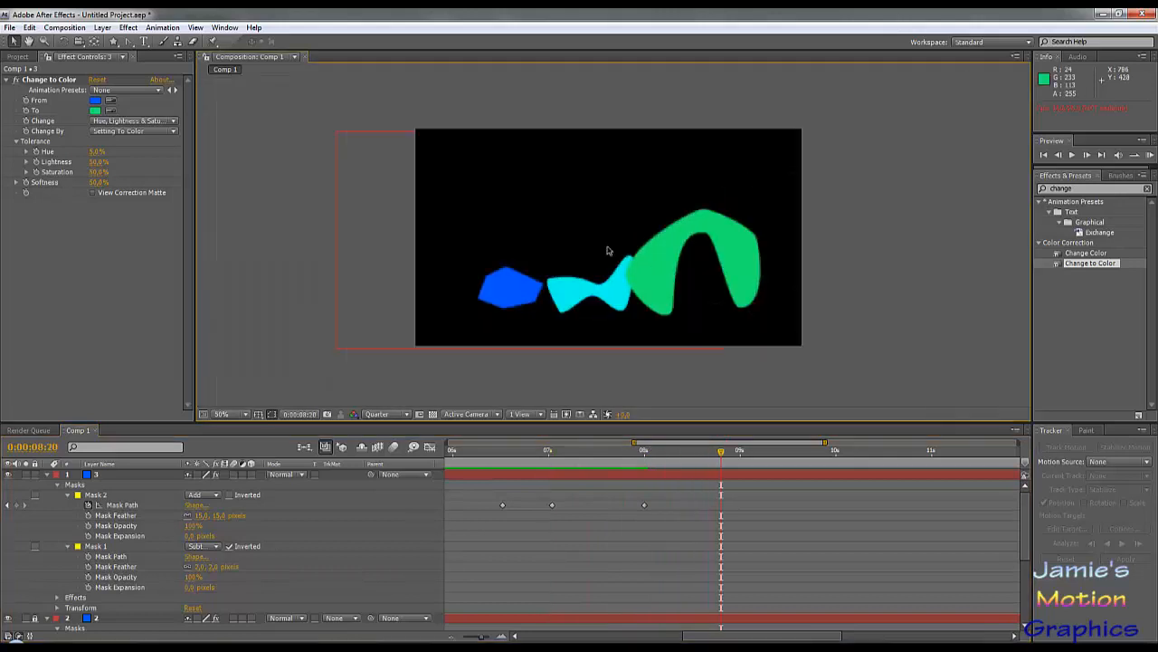
Bring up the project's file commands.
{"action": "left_click", "coordinate": [10, 28]}
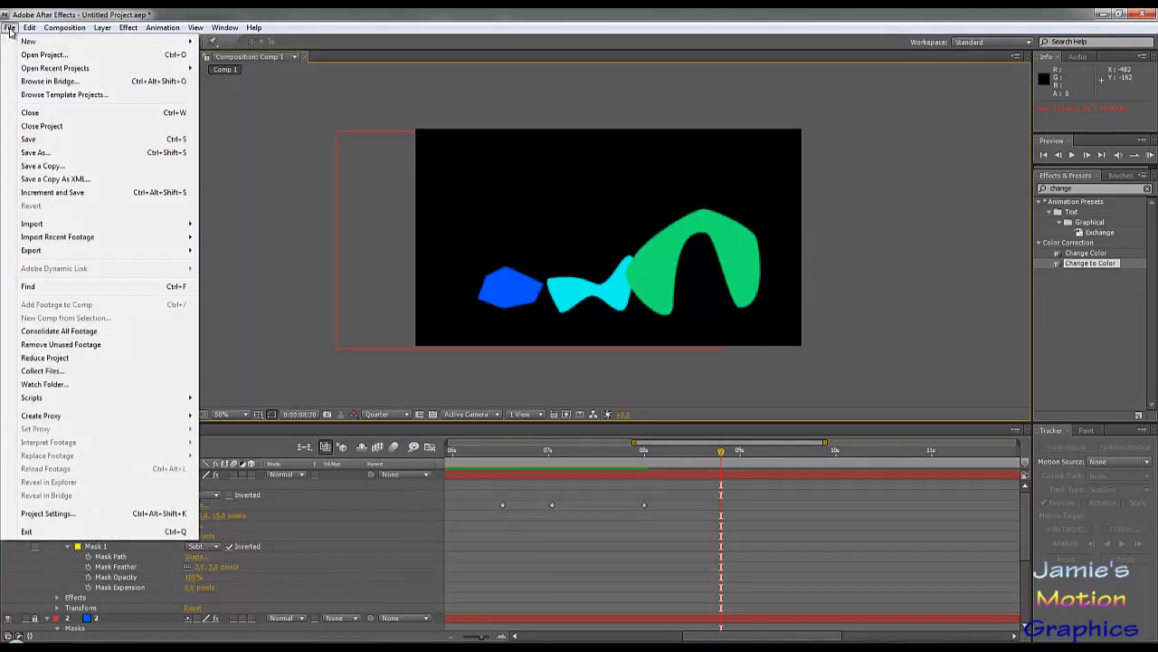
Import 6 Paris.jpg as footage and place it as the uppermost layer of Comp 1.
{"action": "mouse_move", "coordinate": [58, 225]}
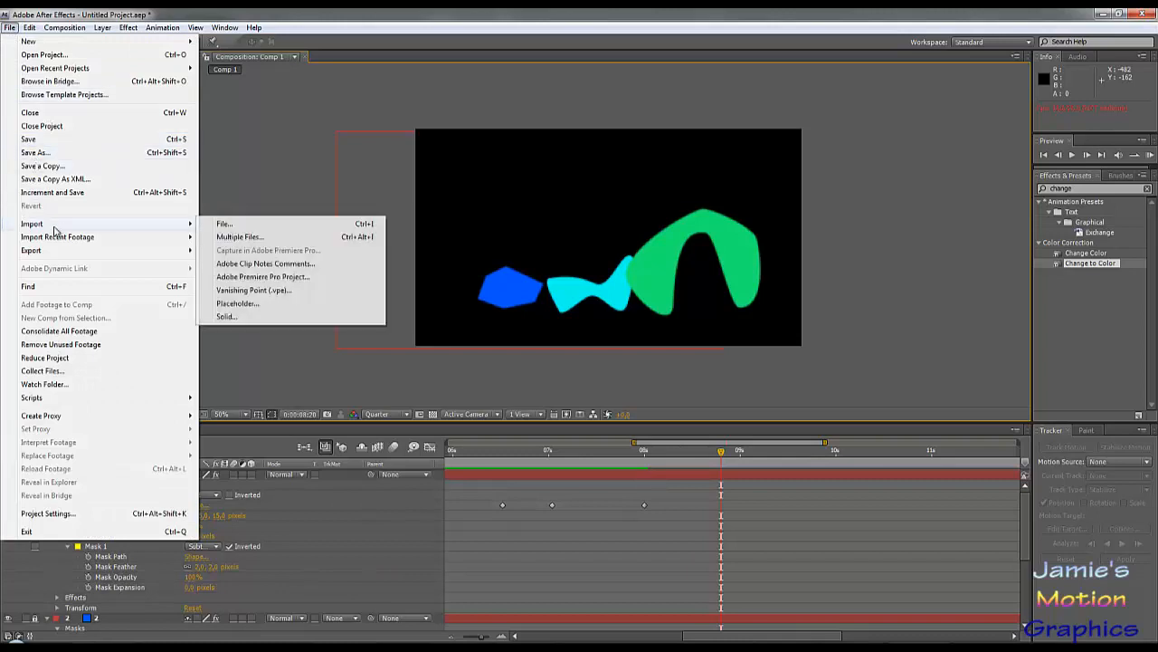
{"action": "left_click", "coordinate": [234, 224]}
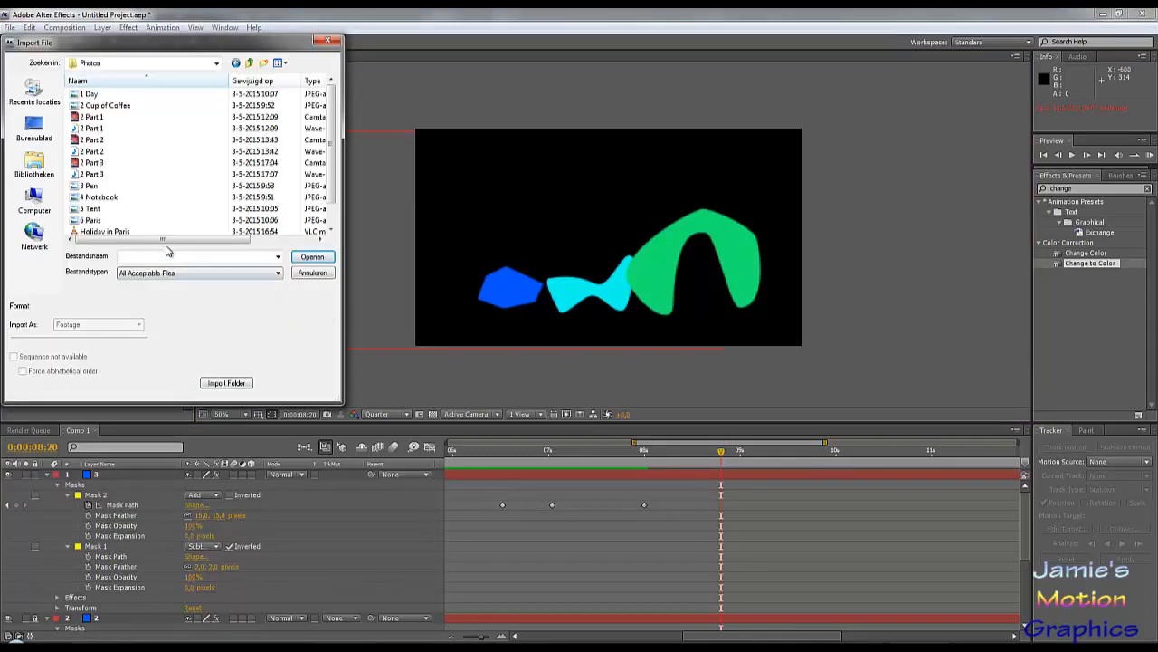
{"action": "left_click", "coordinate": [103, 222]}
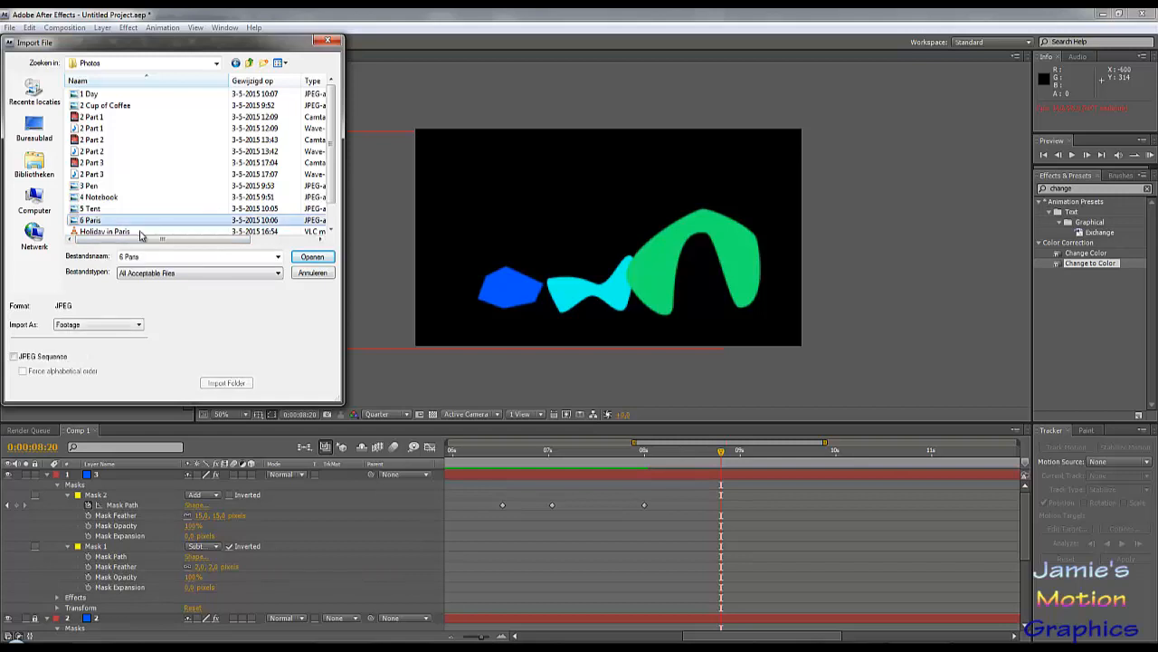
{"action": "left_click", "coordinate": [310, 259]}
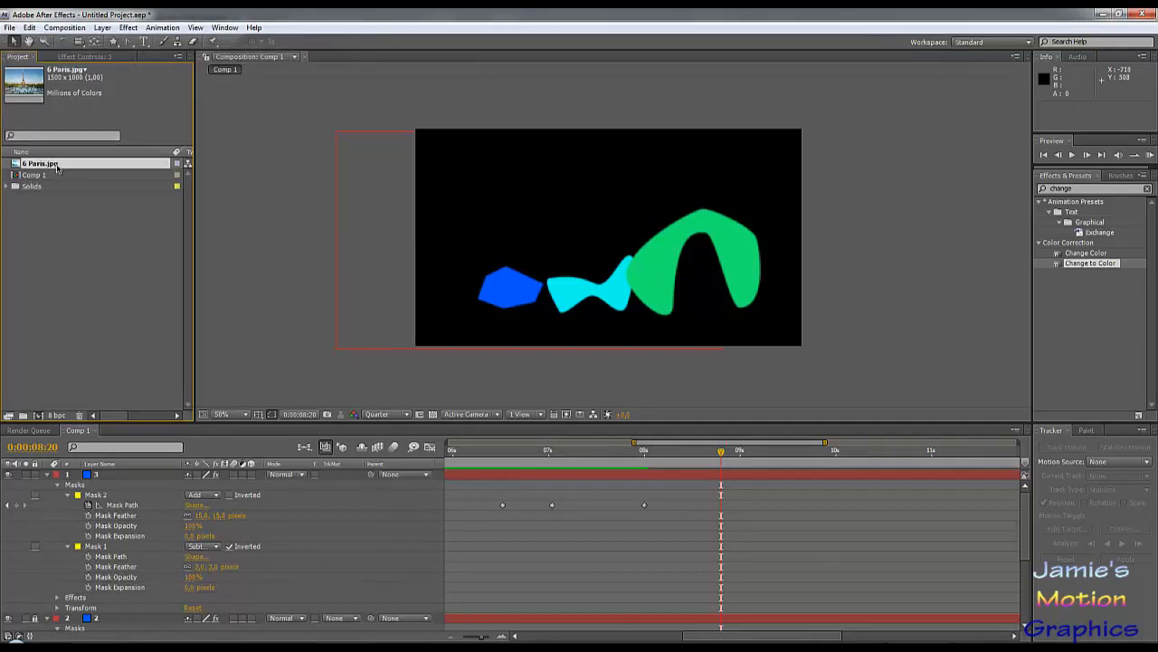
{"action": "left_click_drag", "start_coordinate": [56, 167], "coordinate": [109, 470]}
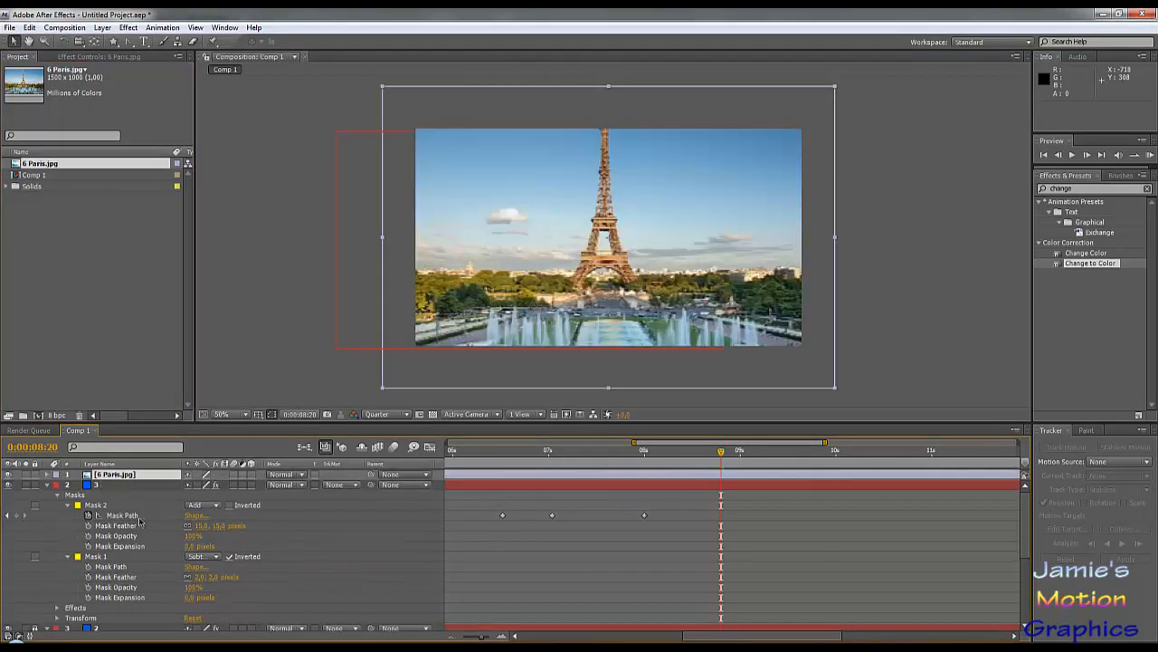
Copy Mask 1 and Mask 2 from layer 3 and paste them onto the 6 Paris.jpg layer.
{"action": "left_click", "coordinate": [105, 508]}
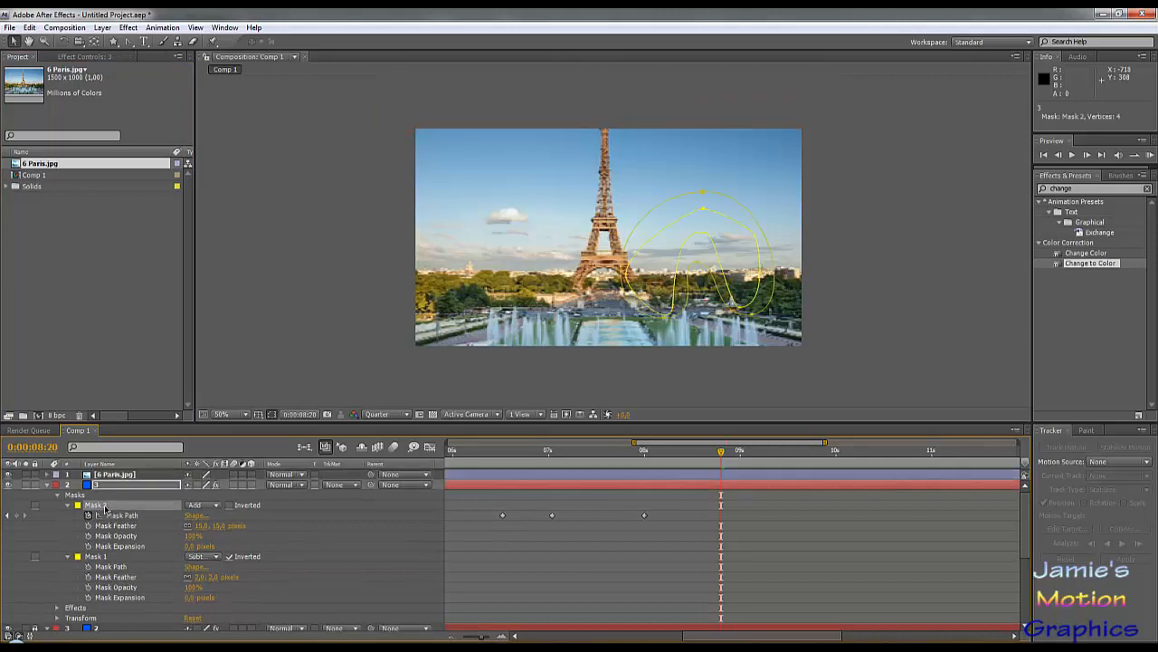
{"action": "left_click", "coordinate": [102, 557]}
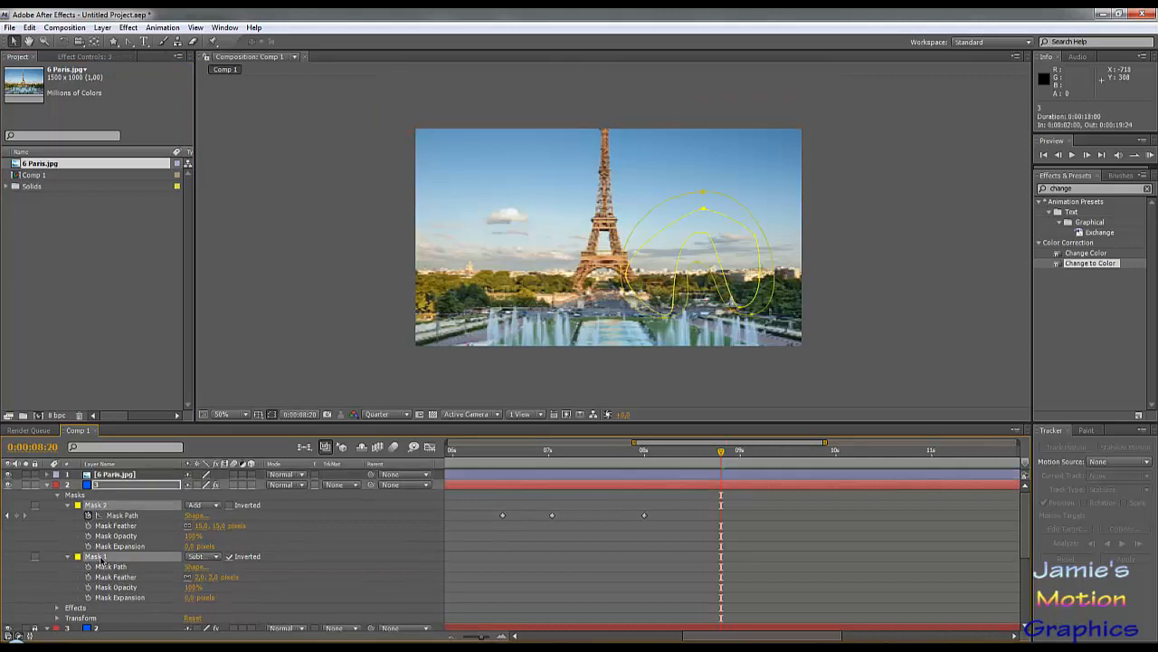
{"action": "left_click", "coordinate": [122, 477]}
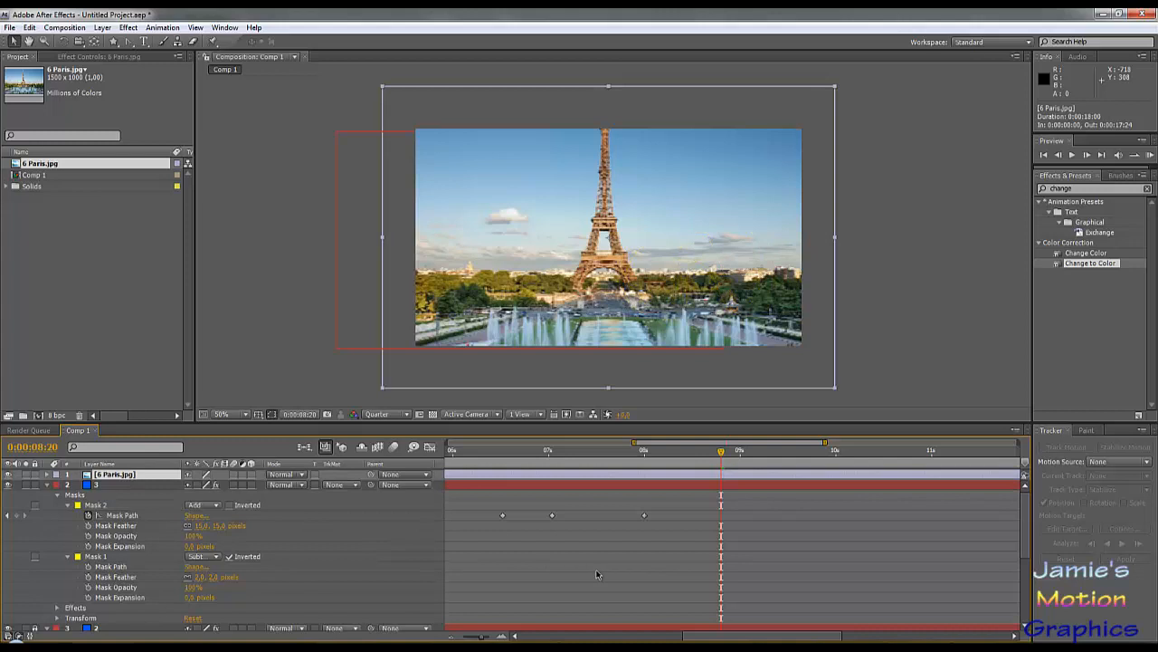
{"action": "key", "text": "ctrl+v"}
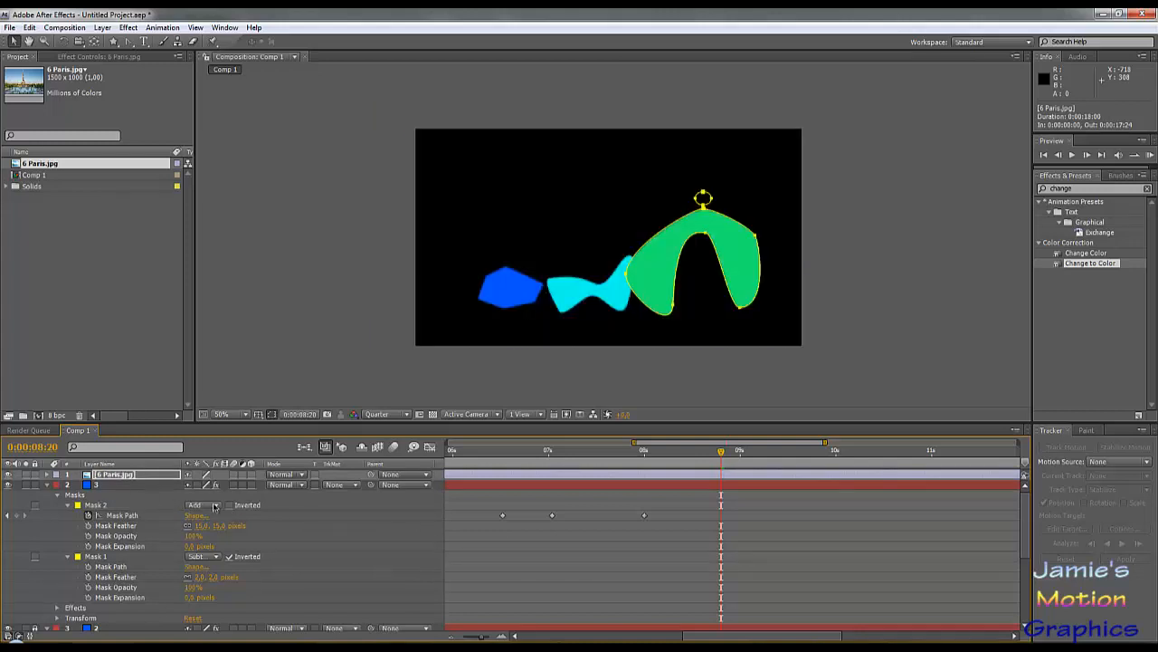
Expand both masks' properties on the 6 Paris.jpg layer and move the current time to 0:00:09:06.
{"action": "left_click", "coordinate": [47, 475]}
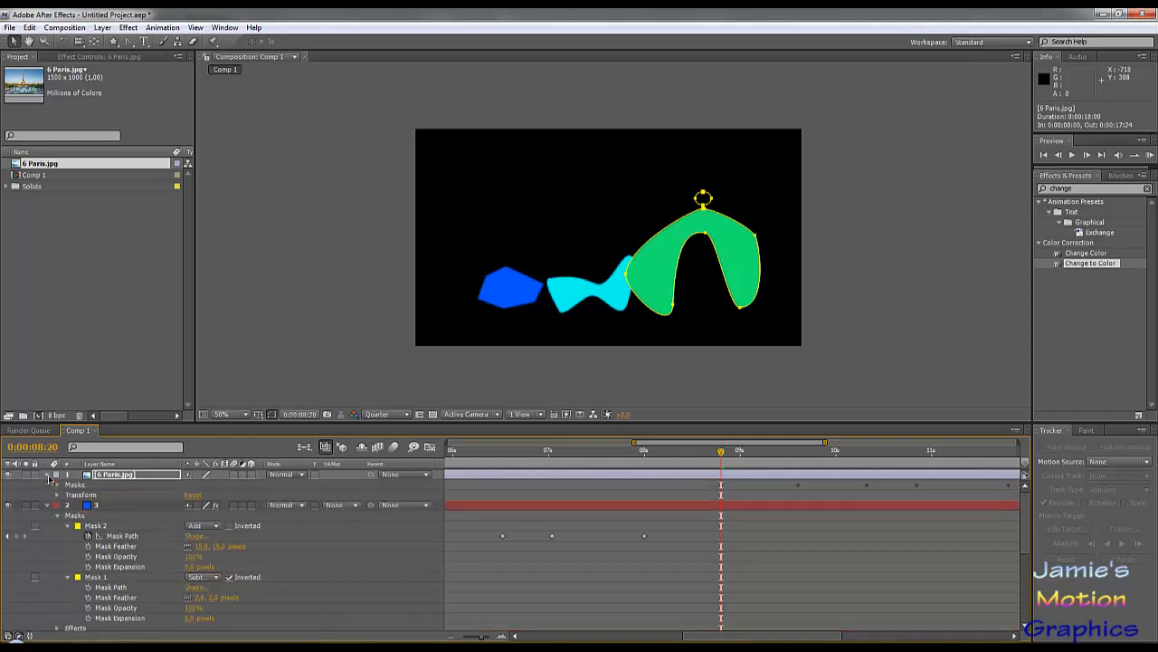
{"action": "left_click", "coordinate": [58, 486]}
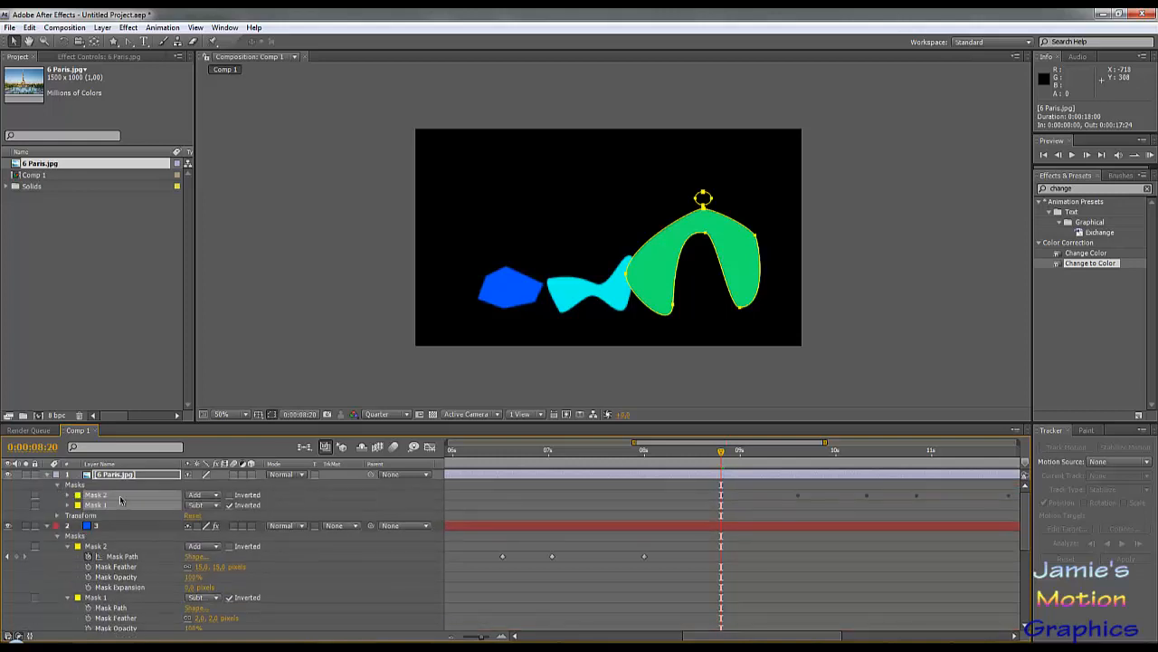
{"action": "left_click", "coordinate": [118, 497]}
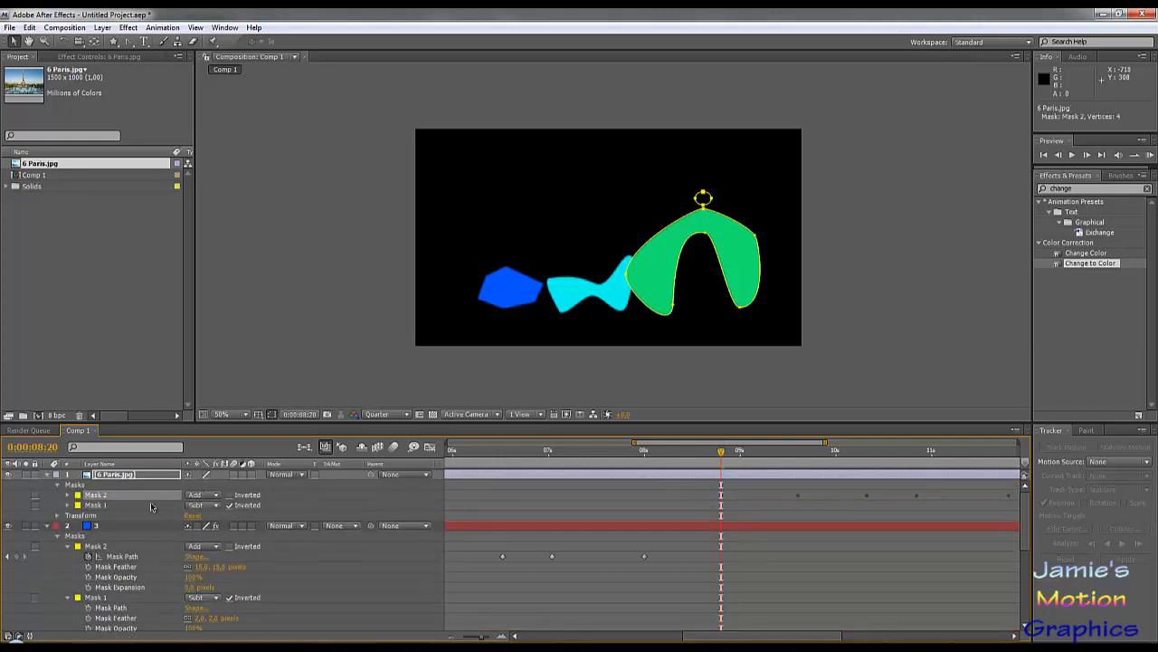
{"action": "left_click", "coordinate": [111, 505]}
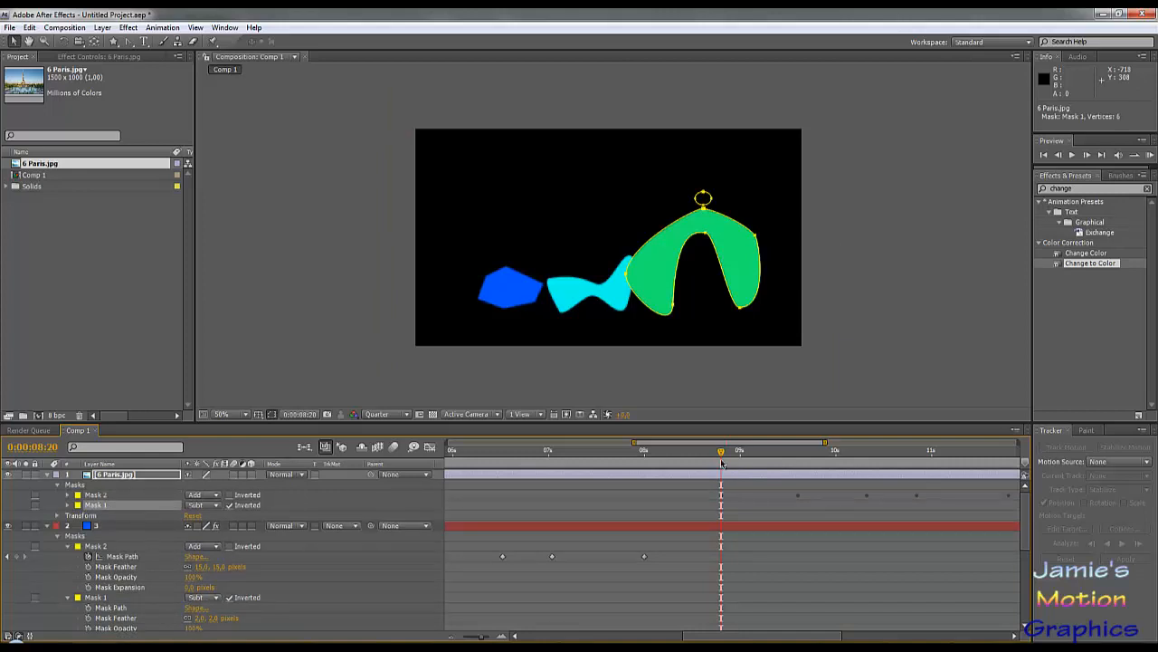
{"action": "left_click_drag", "start_coordinate": [724, 457], "coordinate": [596, 480]}
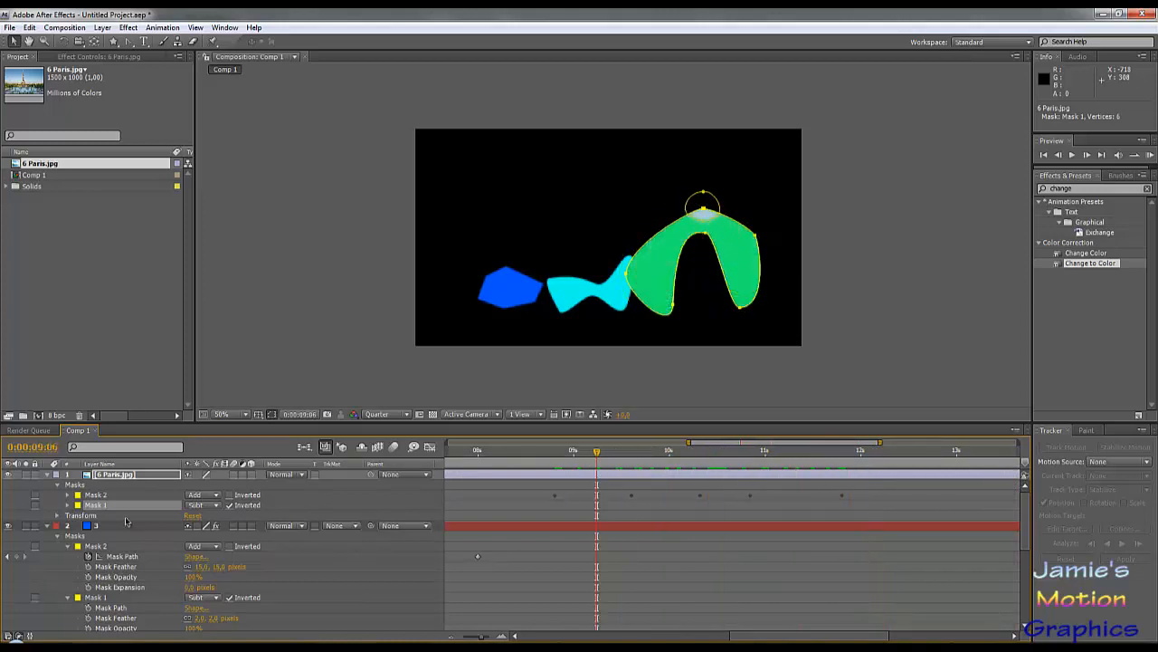
{"action": "left_click", "coordinate": [67, 505]}
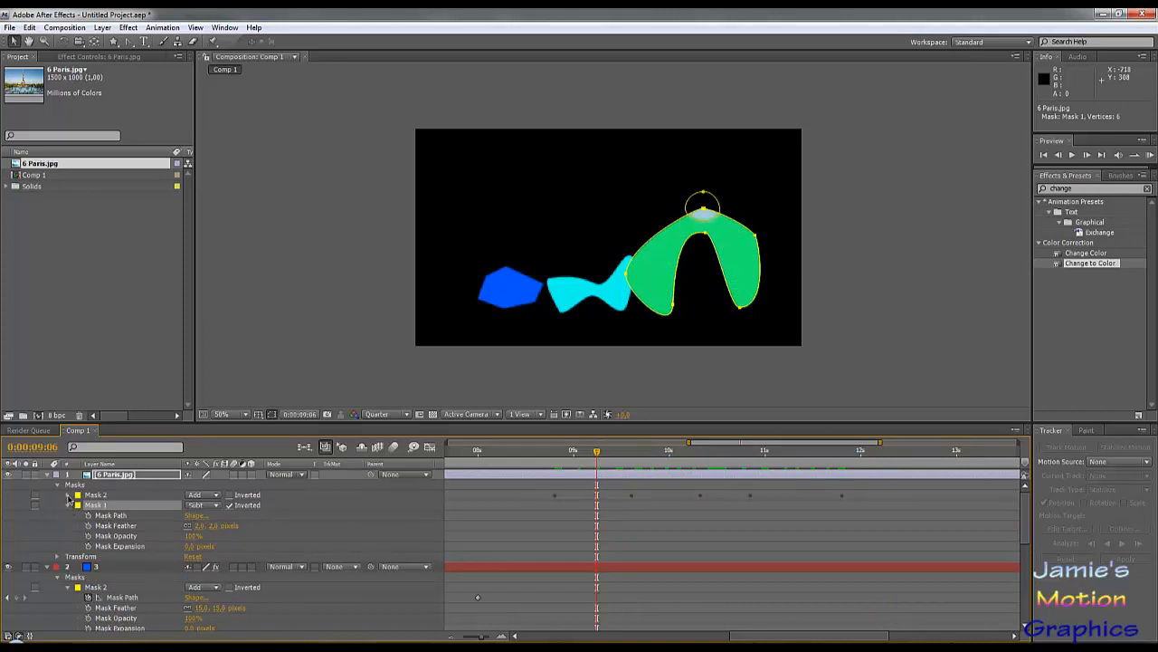
{"action": "left_click", "coordinate": [68, 496]}
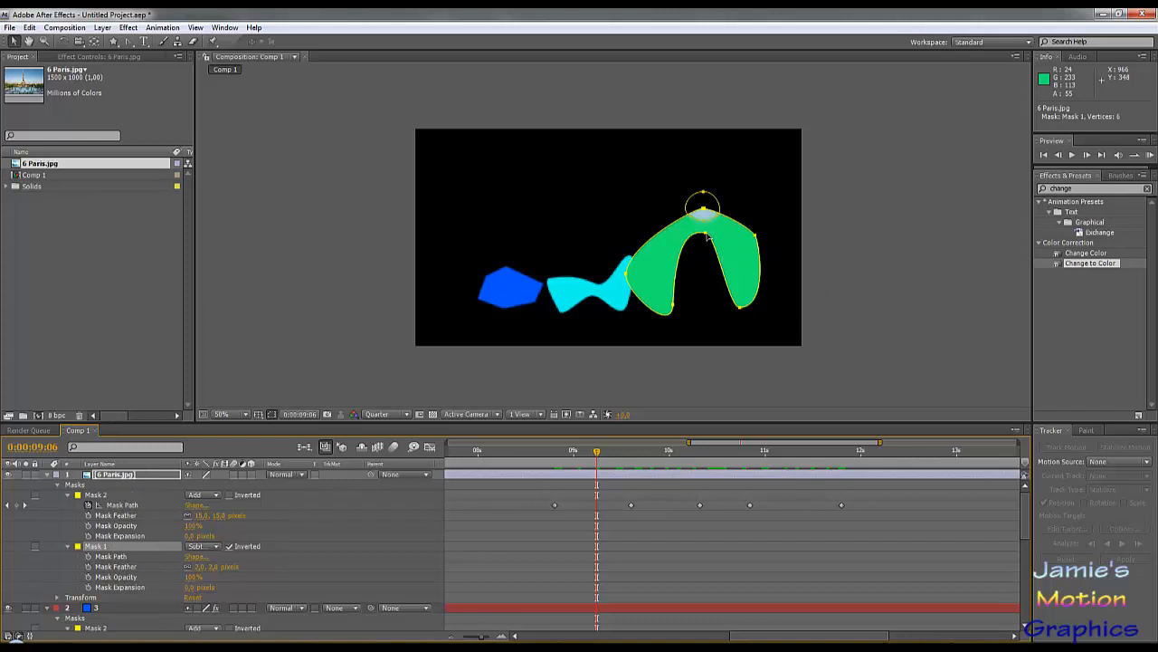
Move Mask 1 of the photo layer over the Eiffel Tower and reshape Mask 2 into a large quadrilateral enclosing it.
{"action": "left_click_drag", "start_coordinate": [708, 236], "coordinate": [609, 187]}
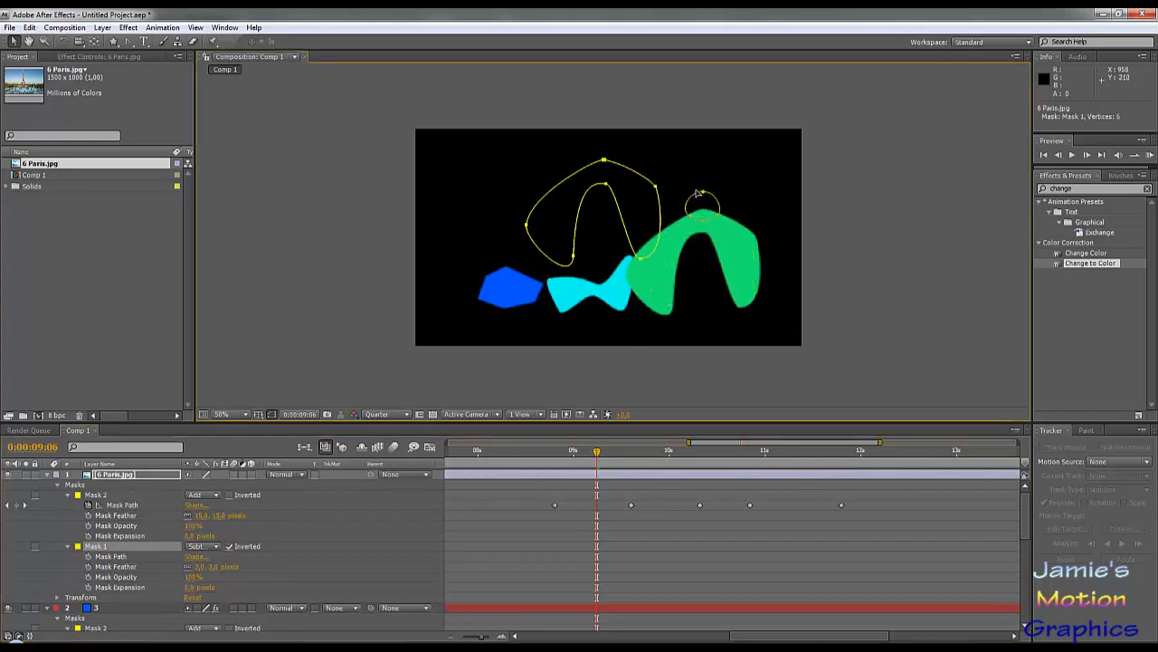
{"action": "left_click_drag", "start_coordinate": [698, 193], "coordinate": [559, 138]}
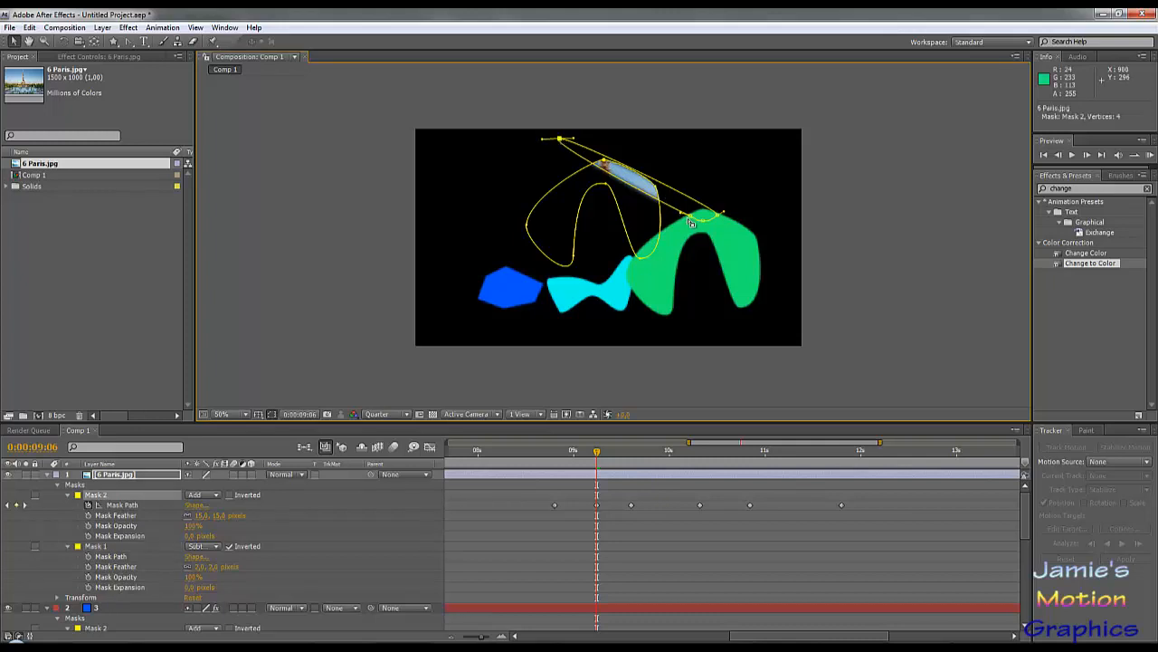
{"action": "left_click_drag", "start_coordinate": [693, 219], "coordinate": [469, 260]}
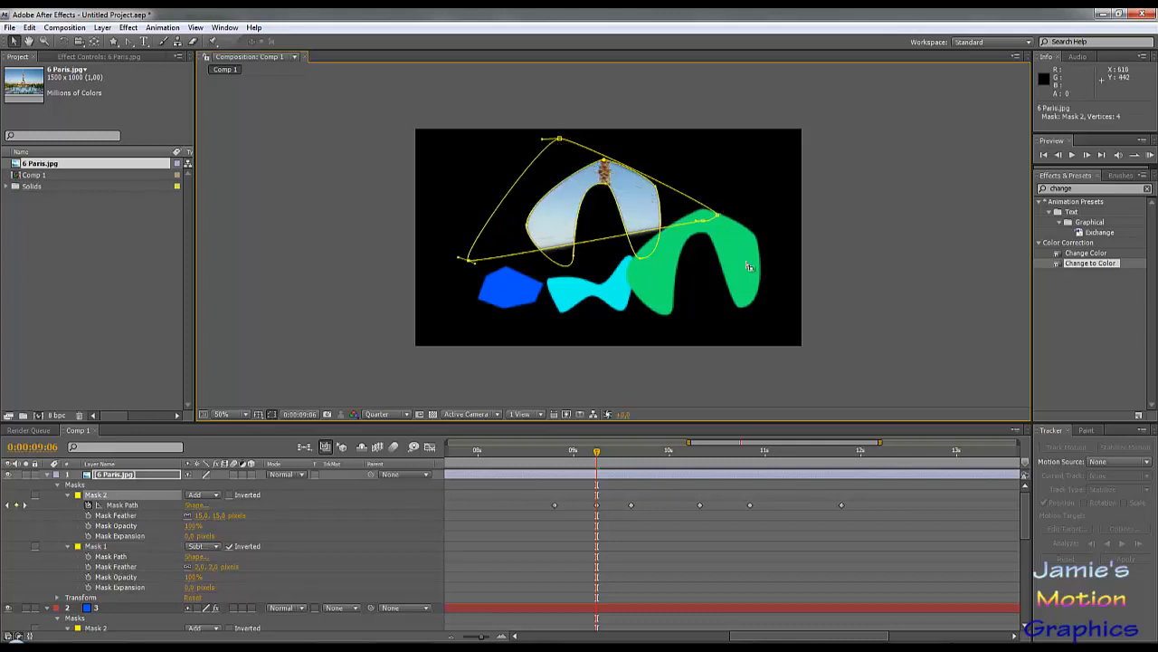
{"action": "left_click_drag", "start_coordinate": [704, 224], "coordinate": [656, 348]}
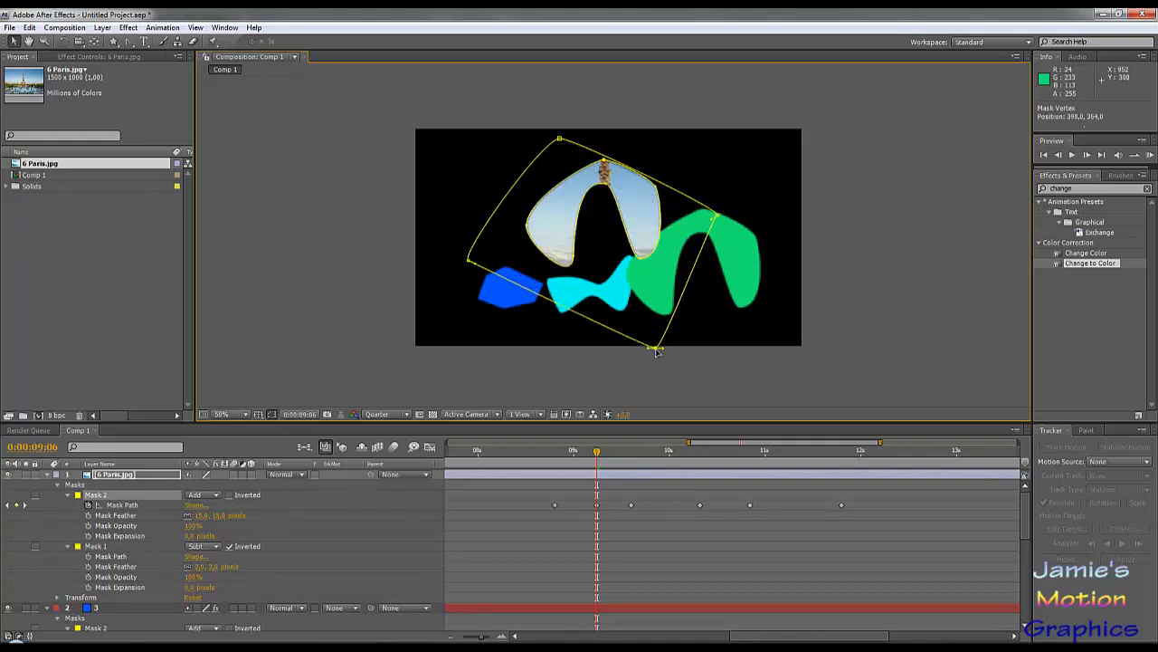
Reshape Mask 1's vertices and curves to roughly follow the Eiffel Tower's sides, feet and lower arch.
{"action": "left_click_drag", "start_coordinate": [604, 184], "coordinate": [611, 301]}
{"action": "left_click", "coordinate": [577, 257]}
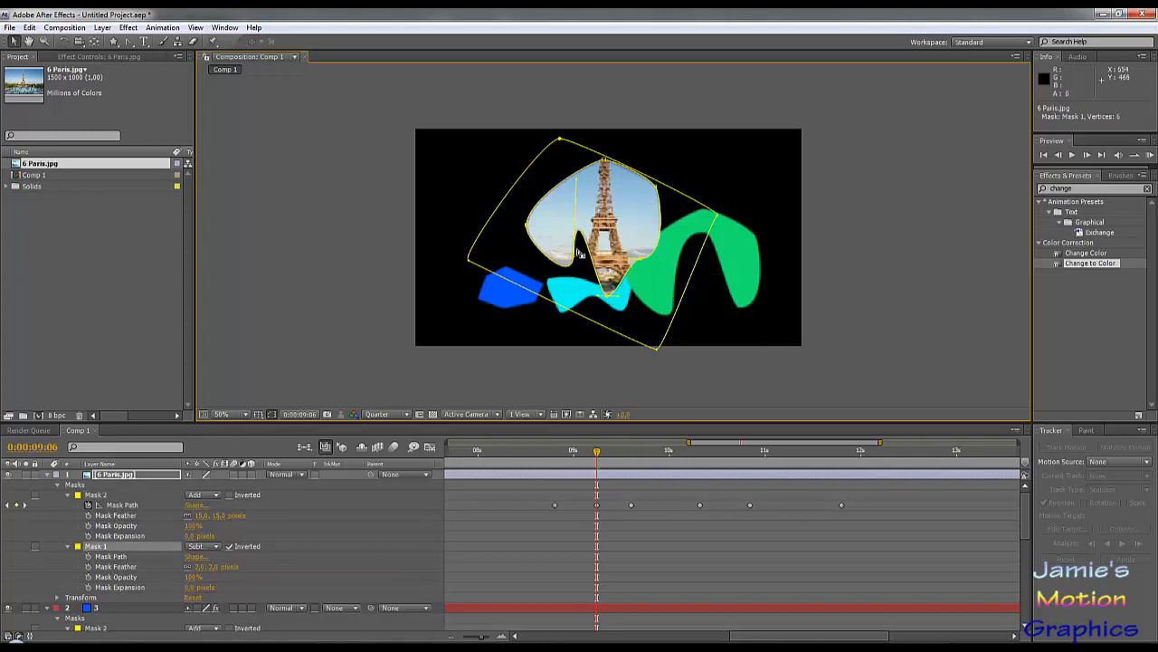
{"action": "left_click_drag", "start_coordinate": [576, 257], "coordinate": [587, 295]}
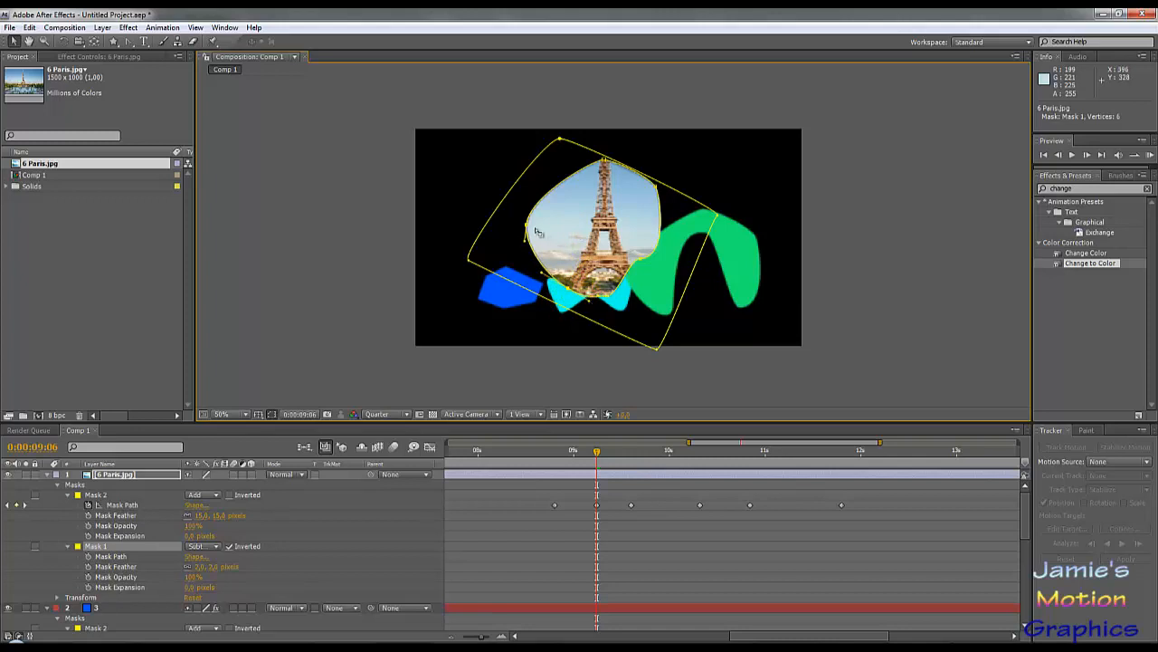
{"action": "left_click_drag", "start_coordinate": [527, 226], "coordinate": [593, 217]}
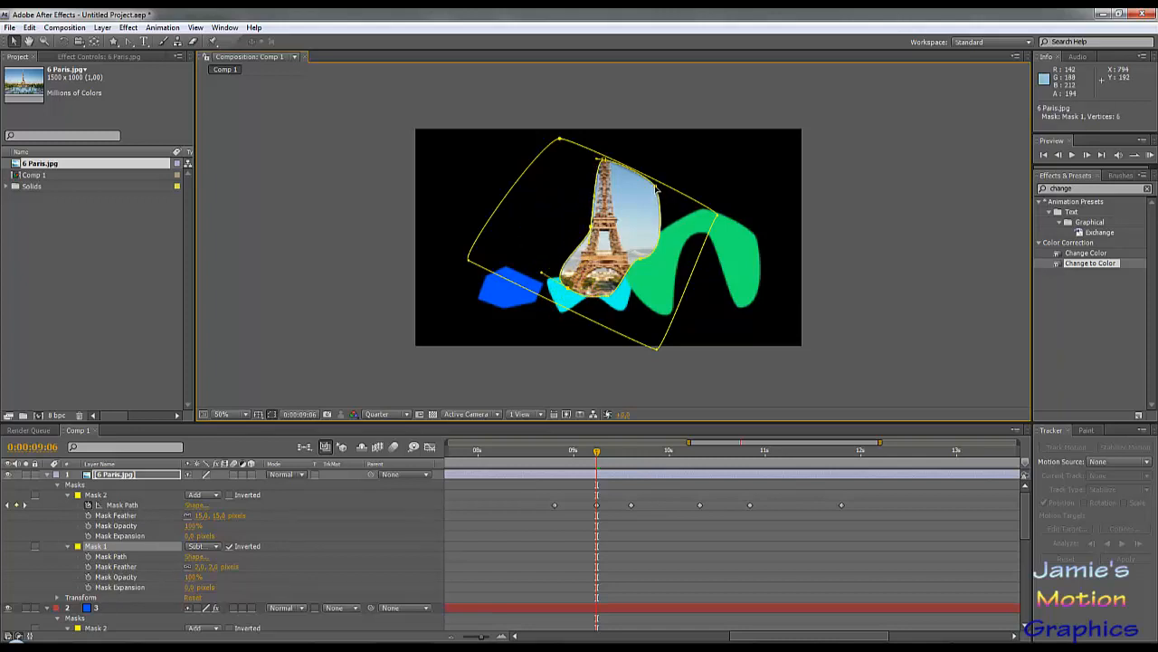
{"action": "left_click_drag", "start_coordinate": [657, 188], "coordinate": [604, 276]}
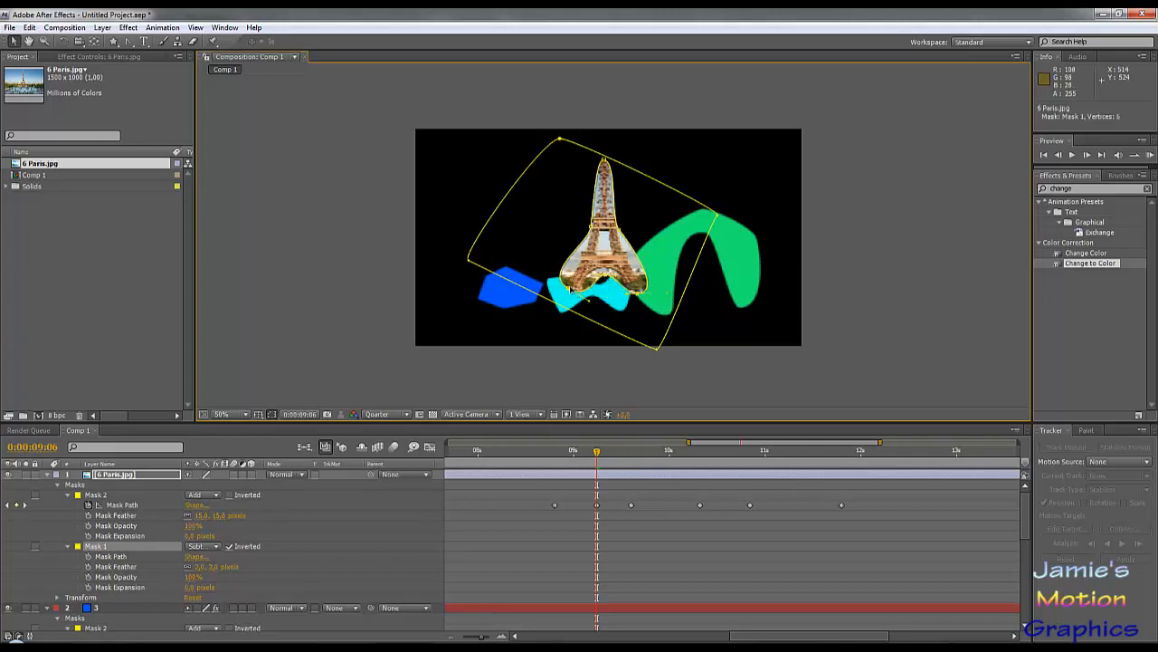
{"action": "left_click_drag", "start_coordinate": [569, 288], "coordinate": [637, 301]}
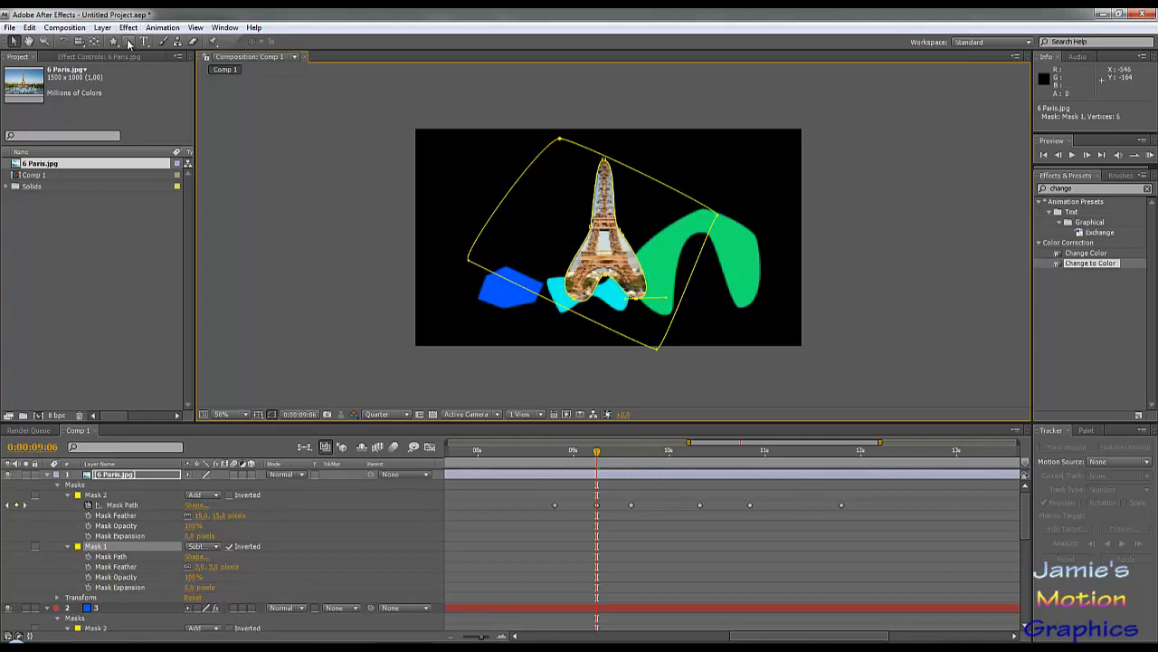
Add two vertices to Mask 1 with the Pen tool, one on each side of the tower's lower part.
{"action": "left_click_drag", "start_coordinate": [128, 41], "coordinate": [161, 41]}
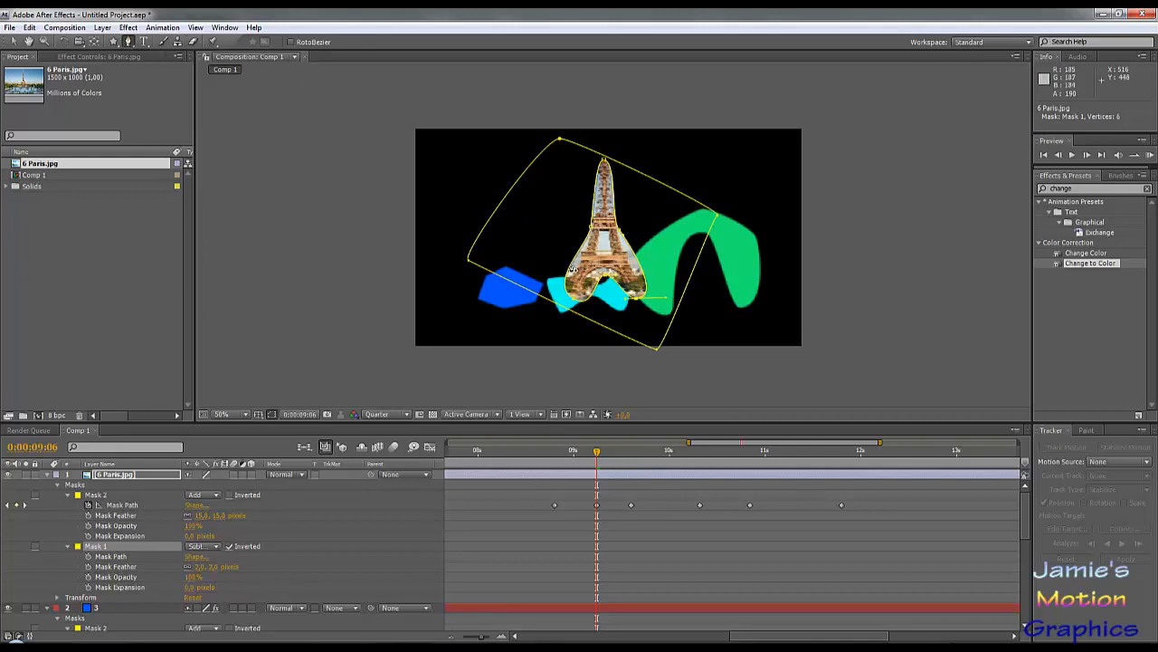
{"action": "left_click", "coordinate": [637, 266]}
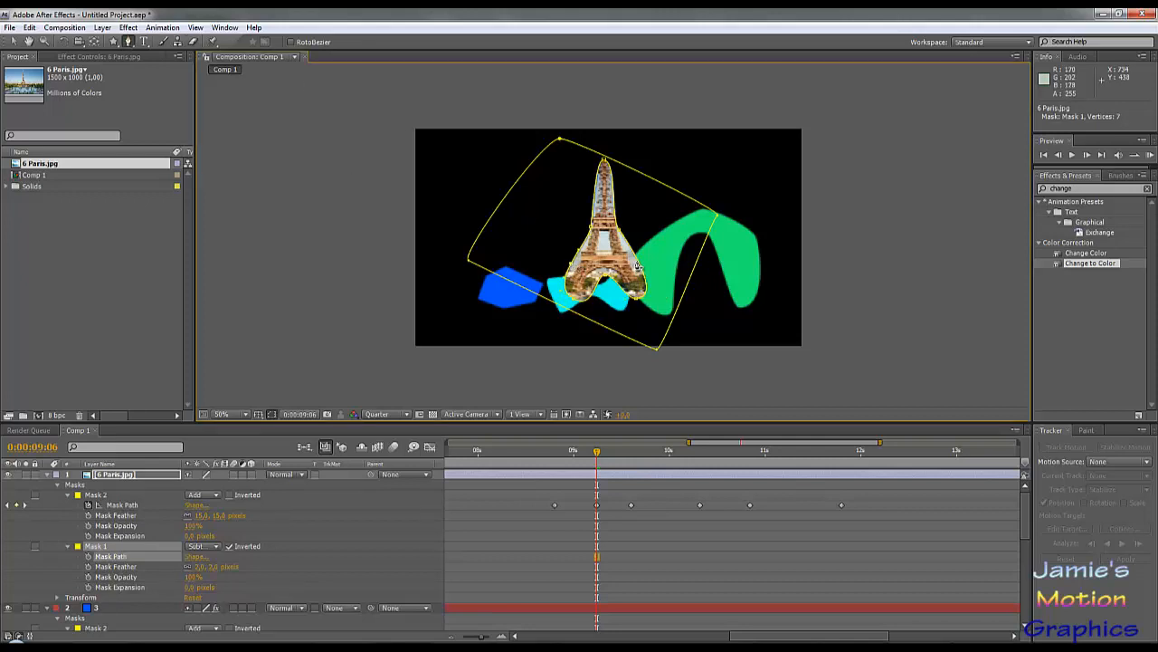
{"action": "left_click", "coordinate": [637, 266]}
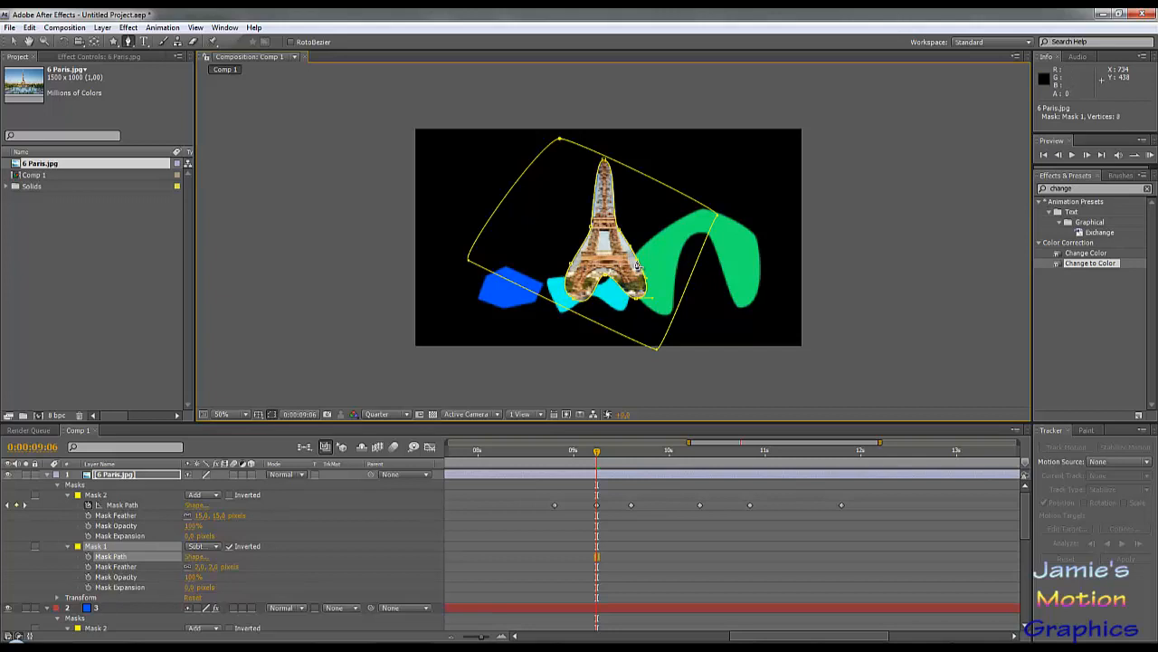
Pull Mask 1's side vertices inward with the Selection tool so the outline fits closely against the tower's lower sides.
{"action": "left_click", "coordinate": [27, 43]}
{"action": "scroll", "coordinate": [552, 262], "scroll_direction": "up", "scroll_amount": 5}
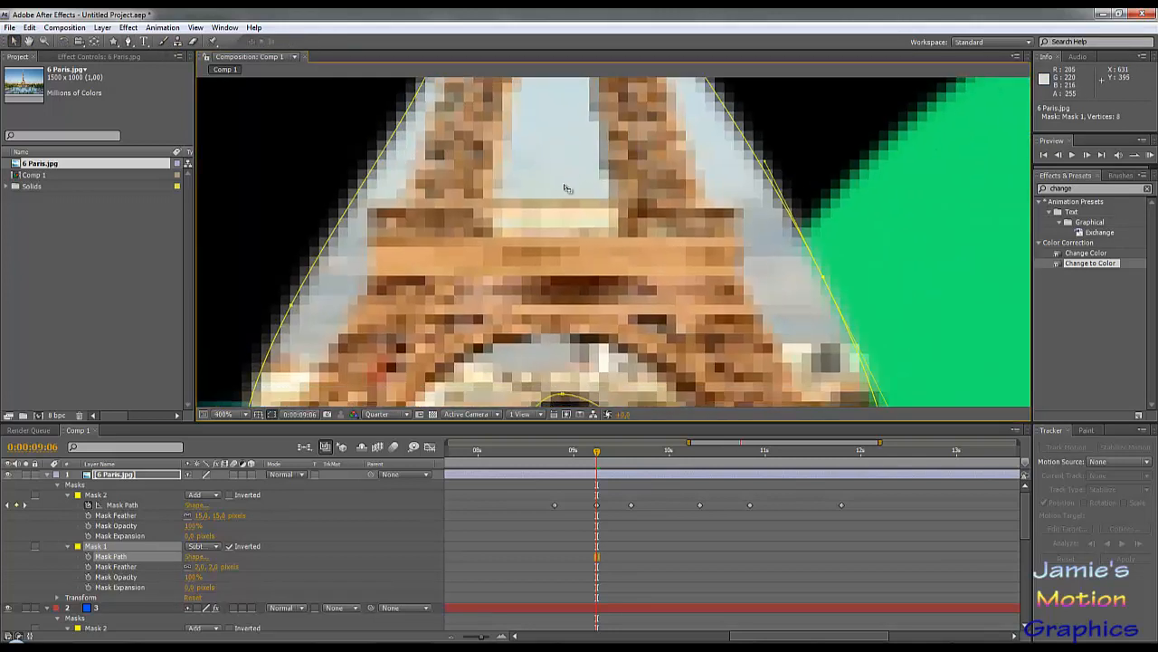
{"action": "scroll", "coordinate": [566, 189], "scroll_direction": "down", "scroll_amount": 2}
{"action": "left_click_drag", "start_coordinate": [451, 275], "coordinate": [473, 284]}
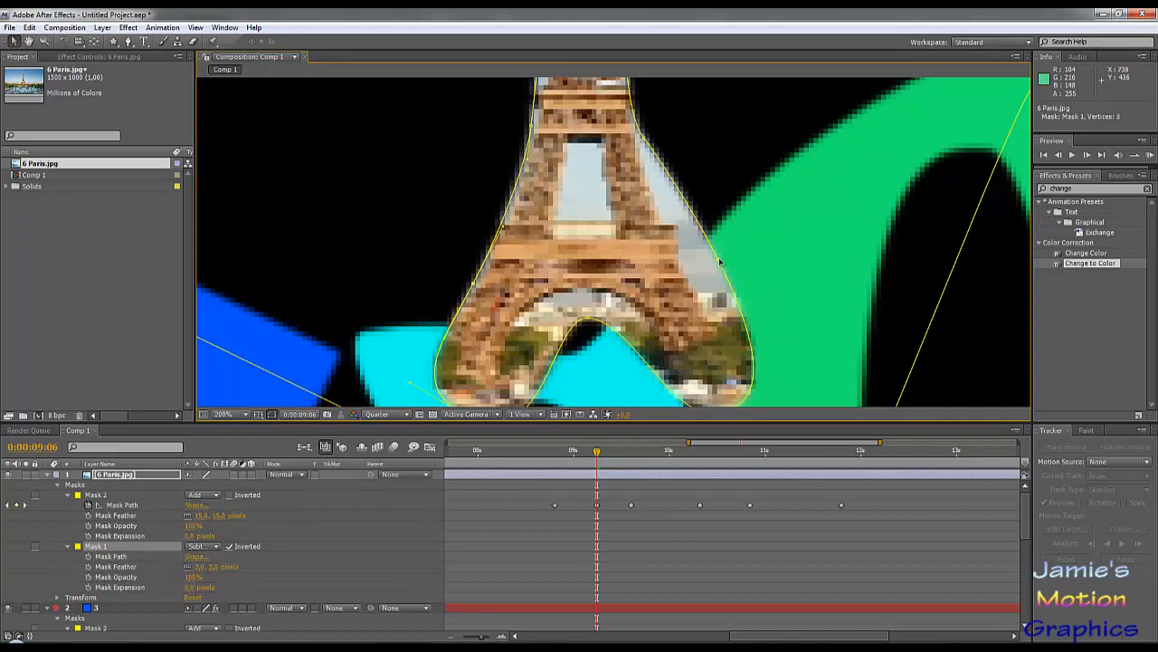
{"action": "left_click_drag", "start_coordinate": [724, 264], "coordinate": [685, 270]}
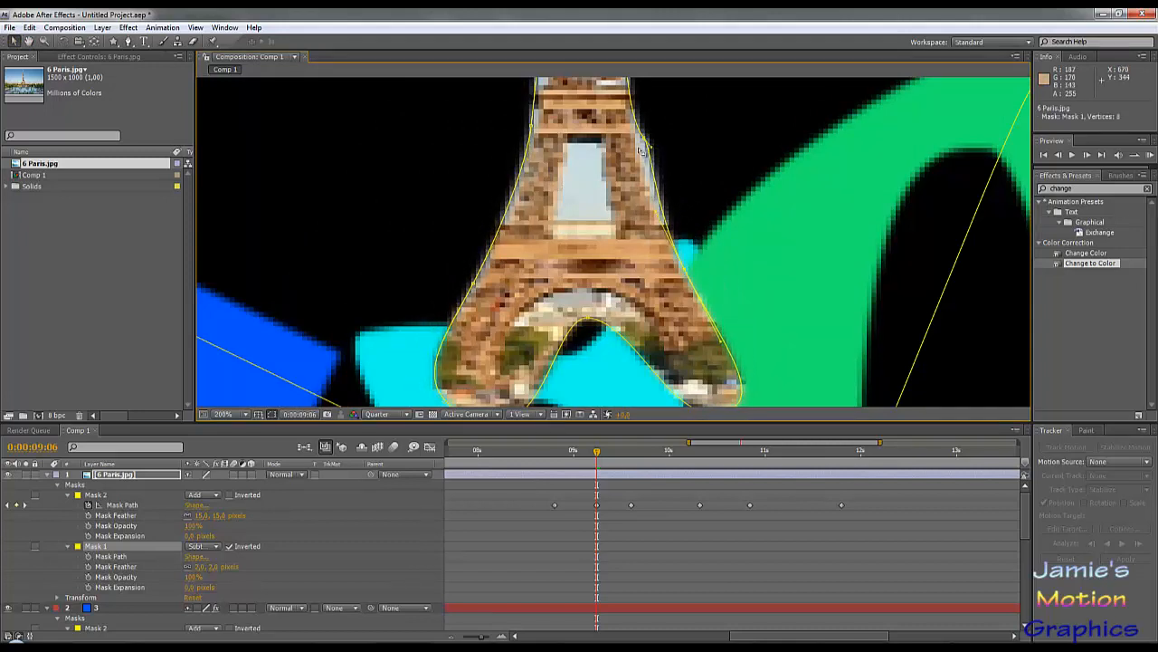
{"action": "left_click_drag", "start_coordinate": [645, 142], "coordinate": [658, 260]}
{"action": "key", "text": "comma"}
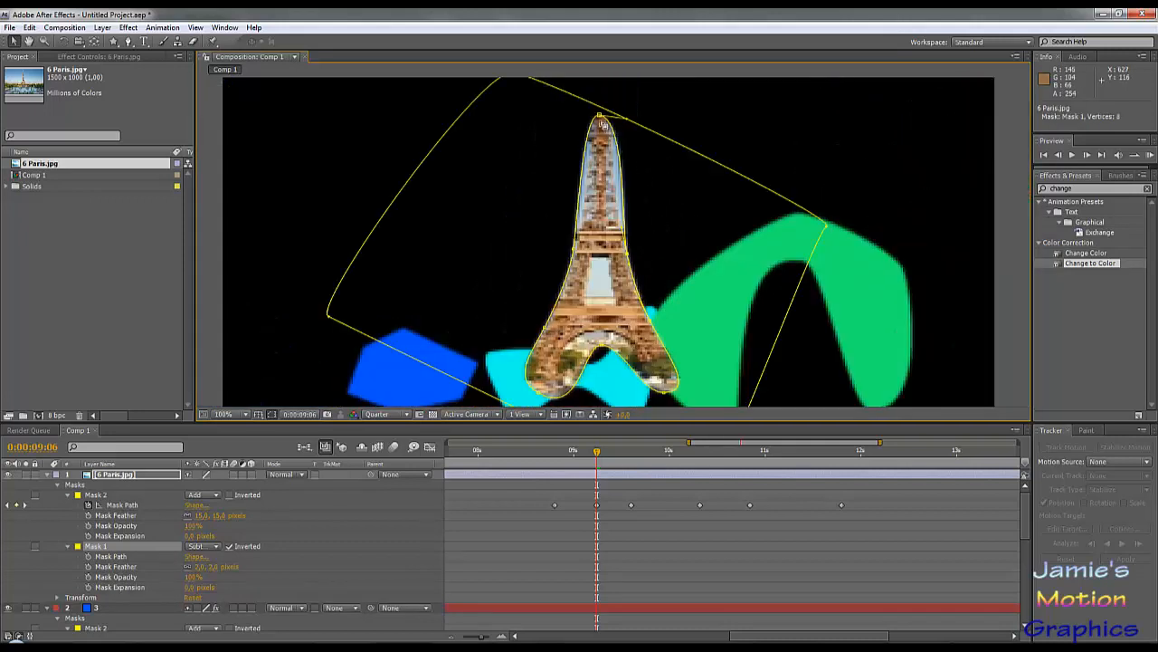
Raise Mask 1's top vertex to the Eiffel Tower's tip and lift Mask 2's upper corners so both masks enclose the full tower.
{"action": "left_click_drag", "start_coordinate": [600, 117], "coordinate": [600, 106]}
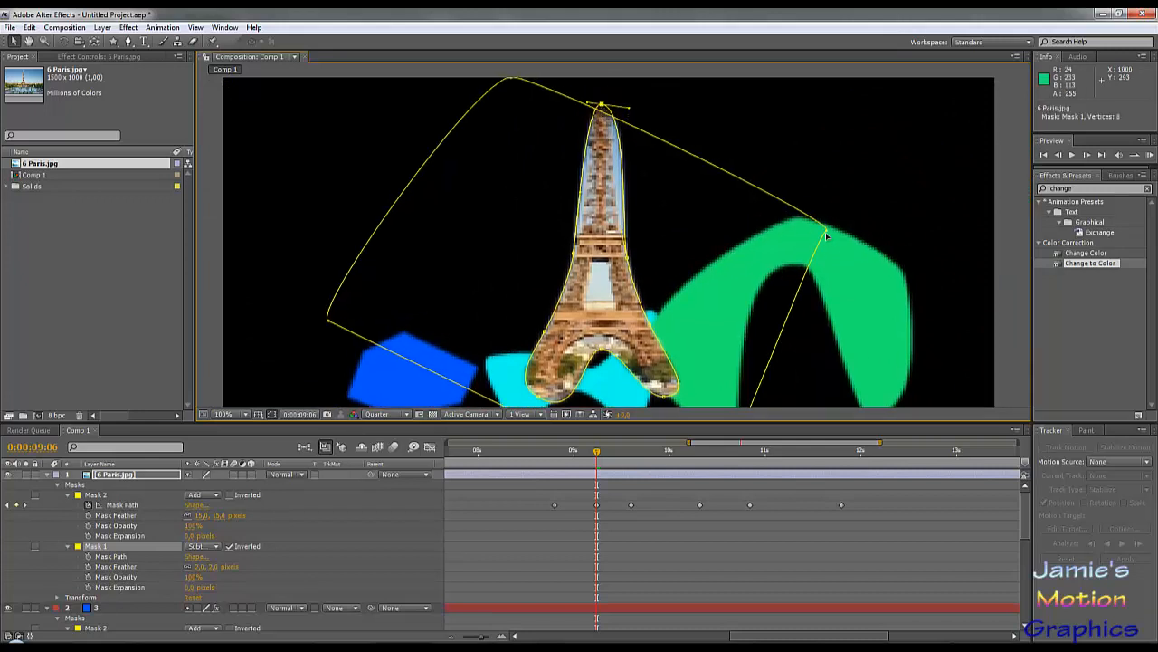
{"action": "left_click_drag", "start_coordinate": [826, 233], "coordinate": [851, 133]}
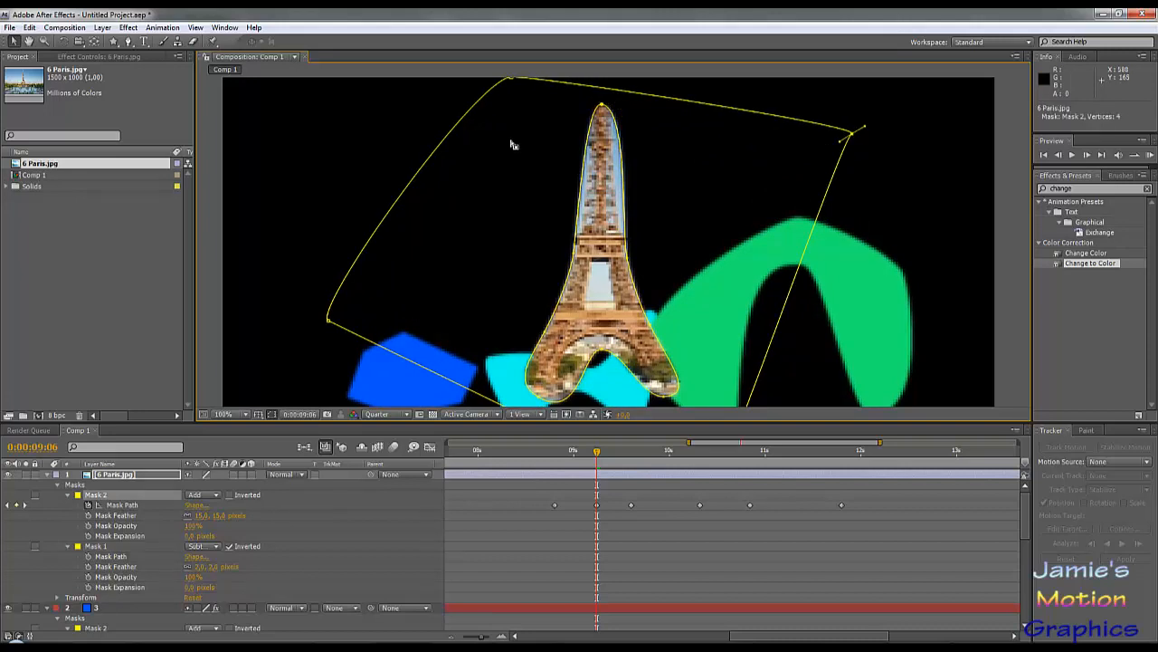
{"action": "left_click_drag", "start_coordinate": [601, 107], "coordinate": [599, 80]}
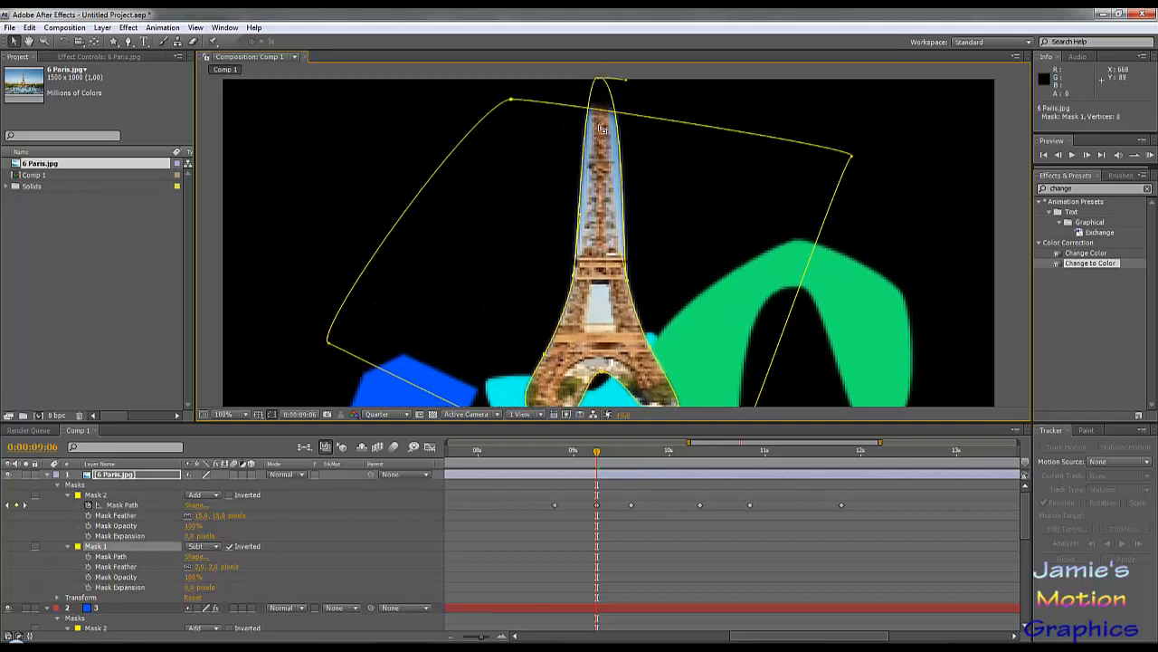
{"action": "left_click", "coordinate": [512, 100]}
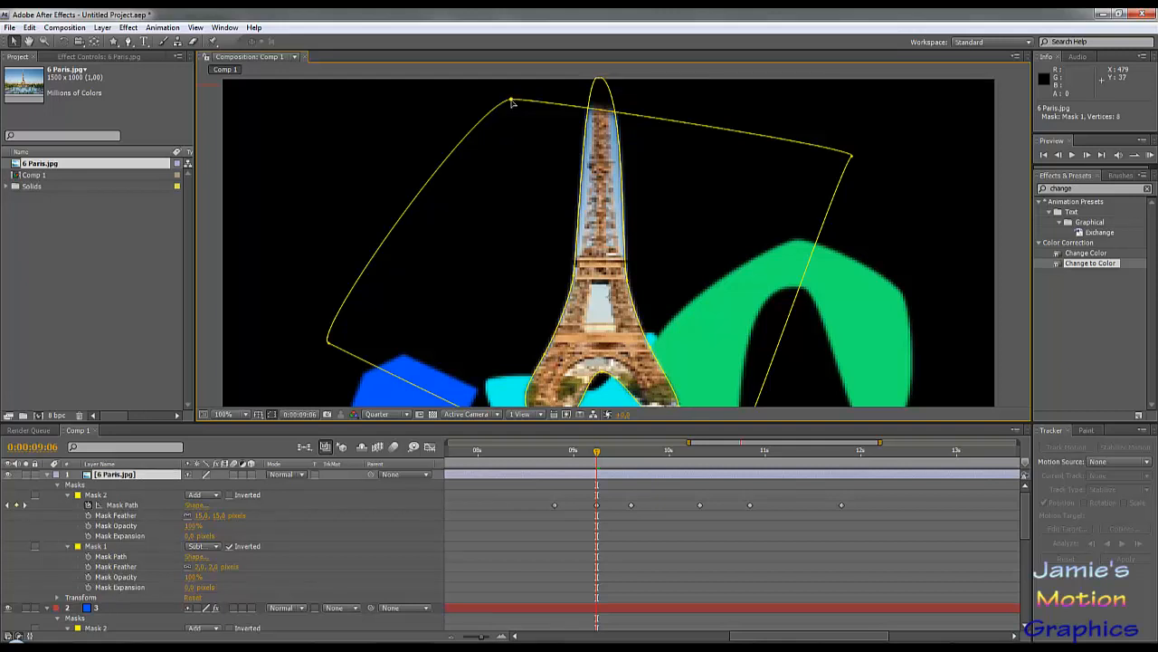
{"action": "left_click_drag", "start_coordinate": [513, 100], "coordinate": [517, 41]}
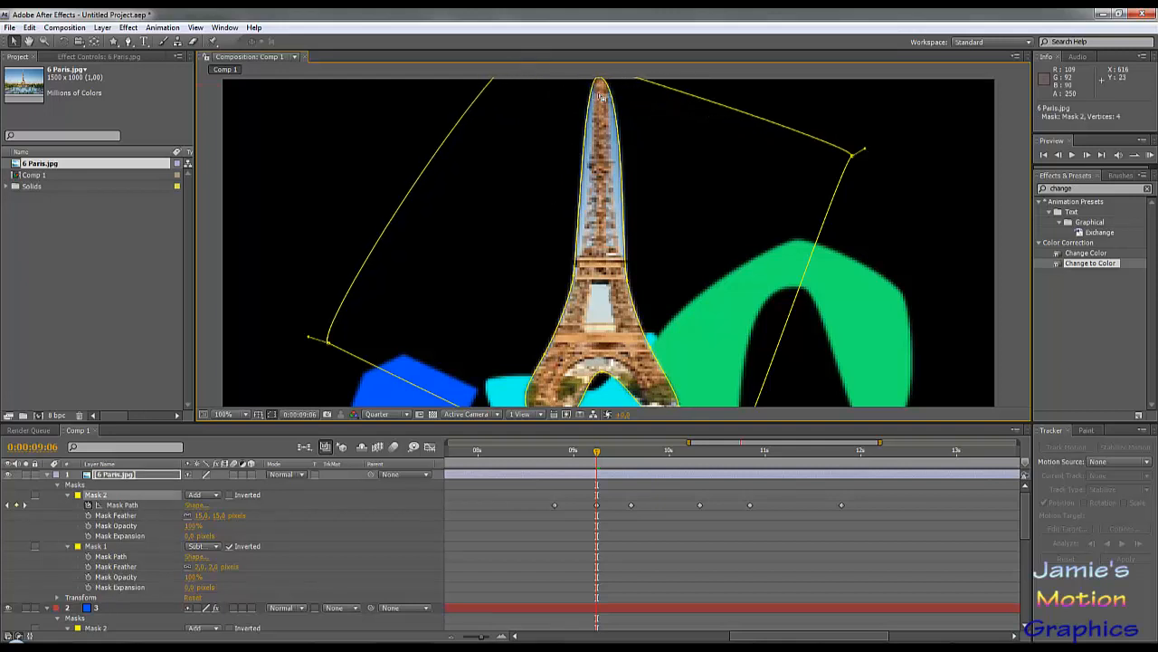
{"action": "left_click", "coordinate": [598, 78]}
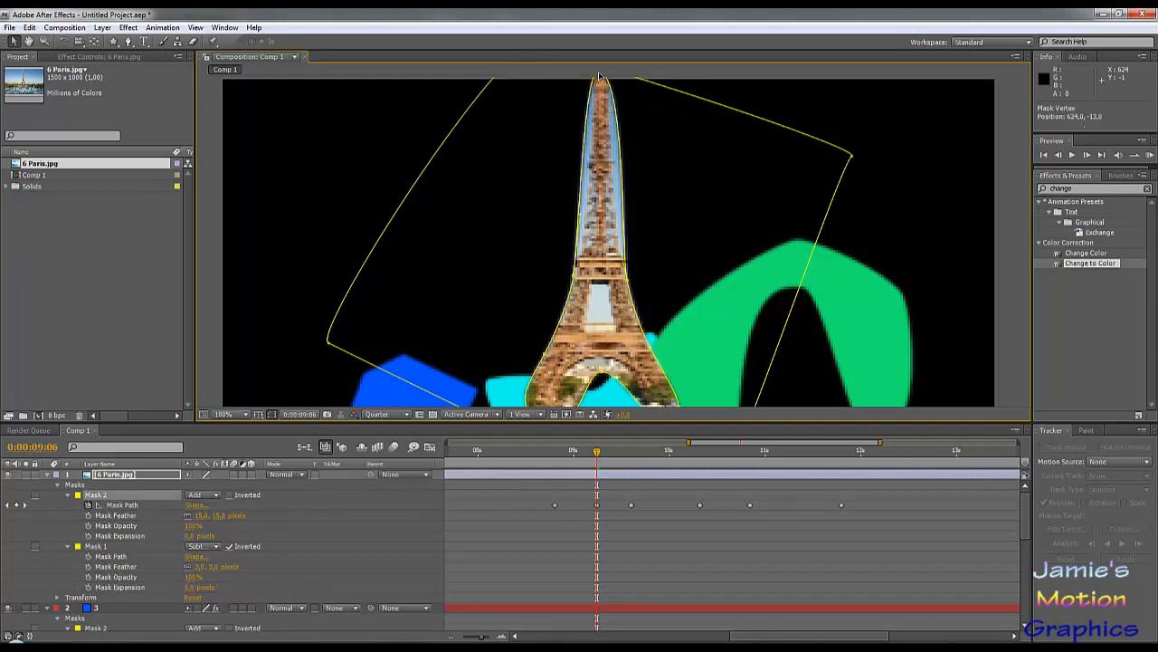
{"action": "left_click", "coordinate": [623, 207]}
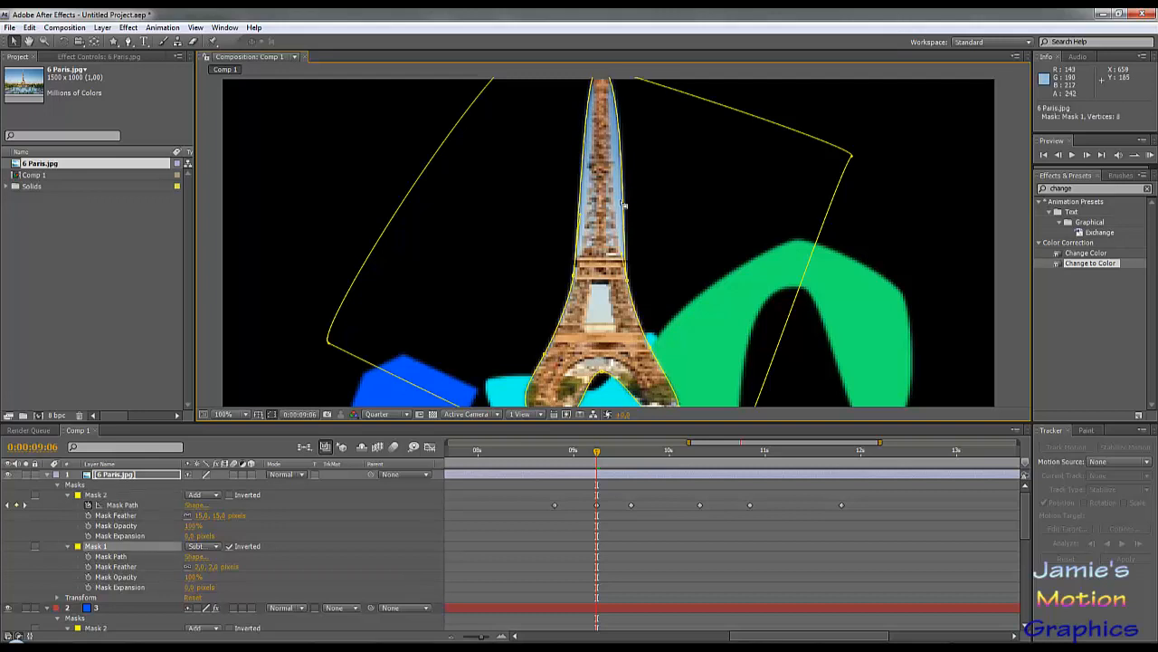
{"action": "scroll", "coordinate": [623, 263], "scroll_direction": "down", "scroll_amount": 1}
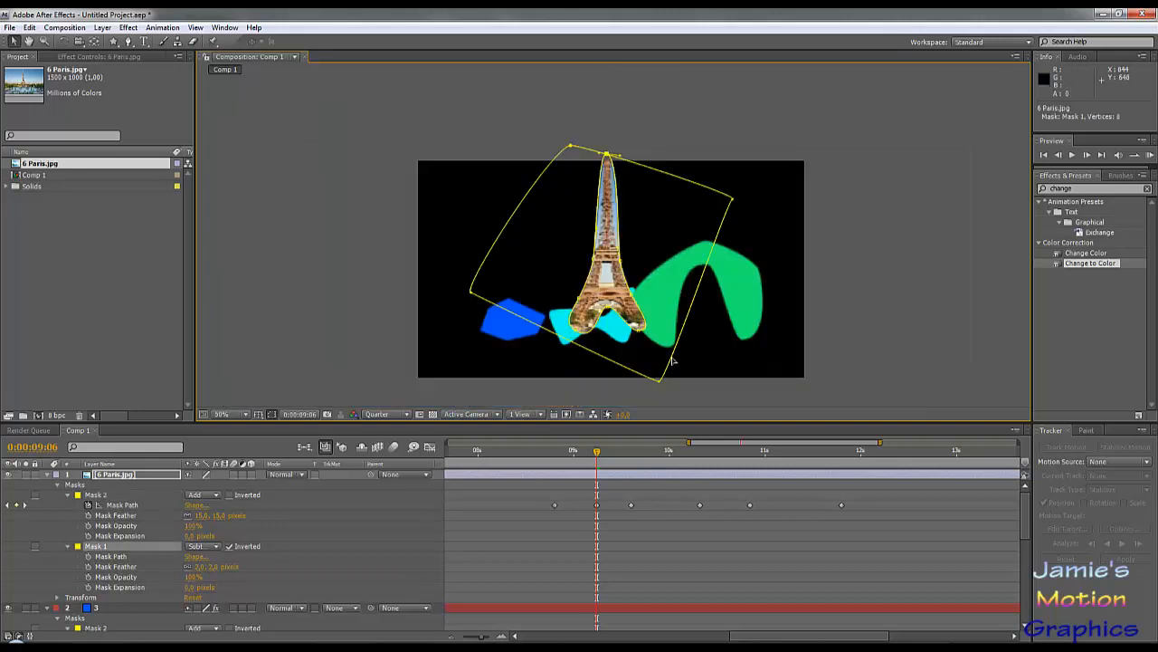
{"action": "scroll", "coordinate": [633, 212], "scroll_direction": "up", "scroll_amount": 2}
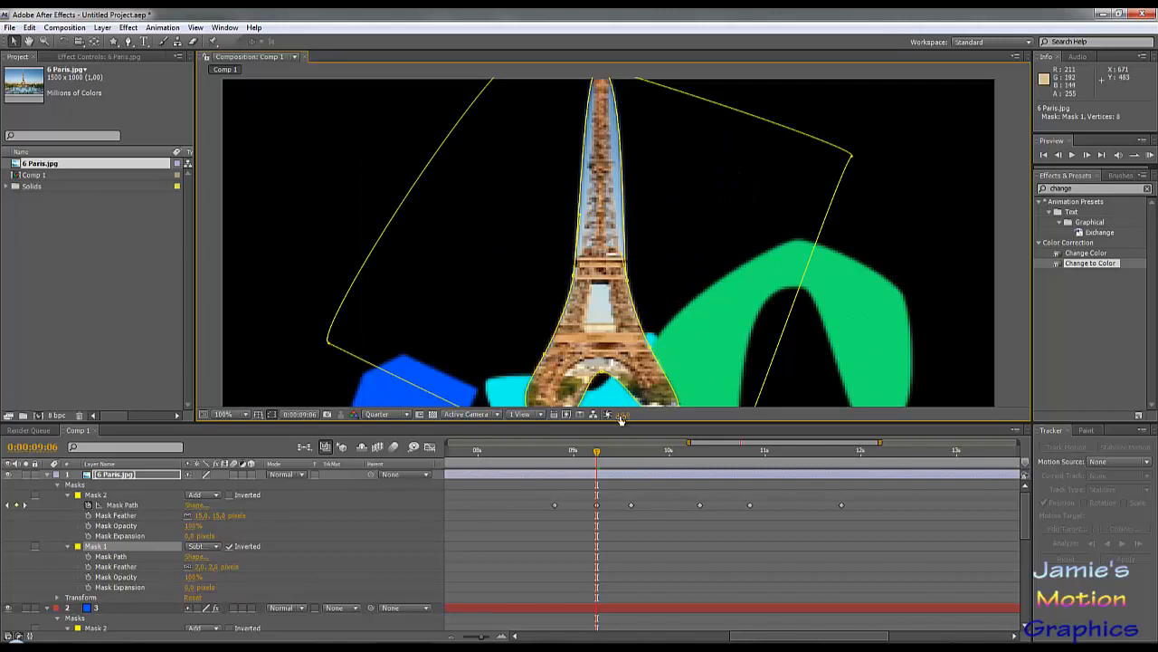
At 0:00:08:20, remove all of Mask 2's Mask Path keyframes and set a single new one there.
{"action": "left_click", "coordinate": [104, 496]}
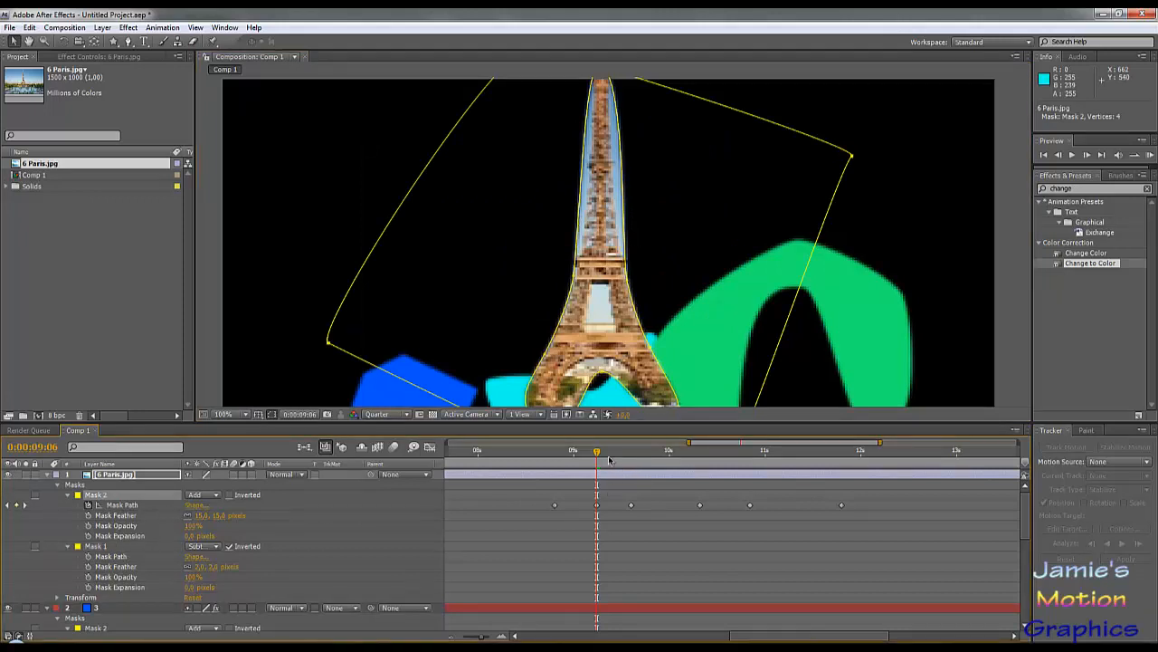
{"action": "left_click_drag", "start_coordinate": [599, 456], "coordinate": [558, 457]}
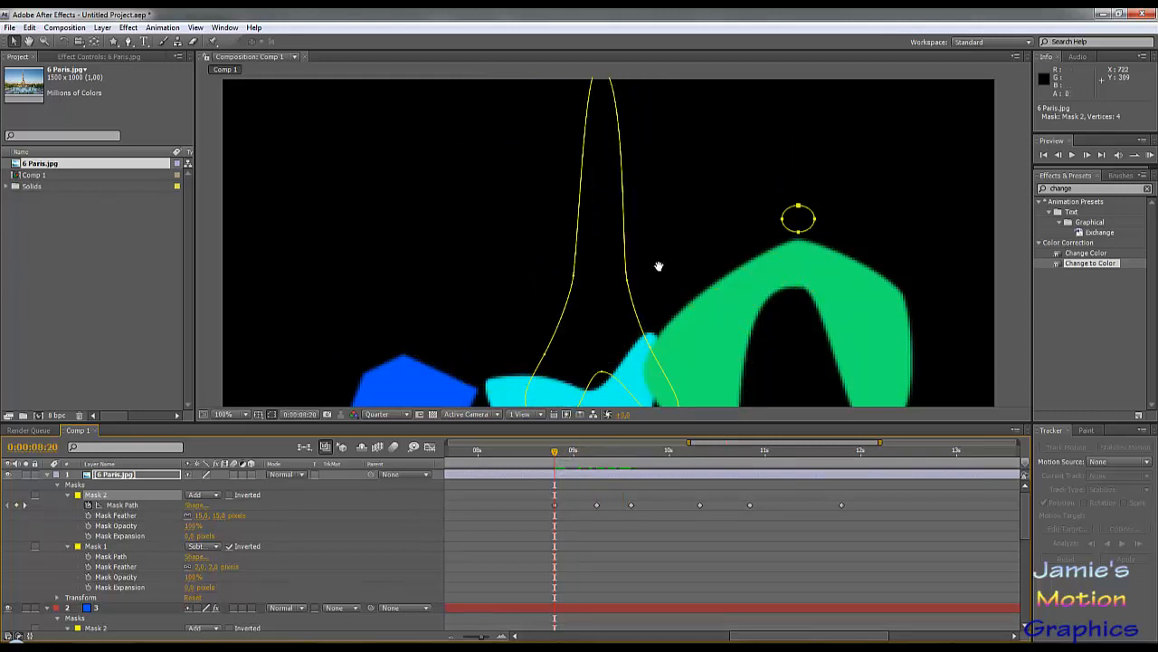
{"action": "mouse_move", "coordinate": [659, 266]}
{"action": "left_mouse_down"}
{"action": "mouse_move", "coordinate": [665, 194]}
{"action": "mouse_move", "coordinate": [659, 255]}
{"action": "left_mouse_up"}
{"action": "scroll", "coordinate": [666, 195], "scroll_direction": "down", "scroll_amount": 1}
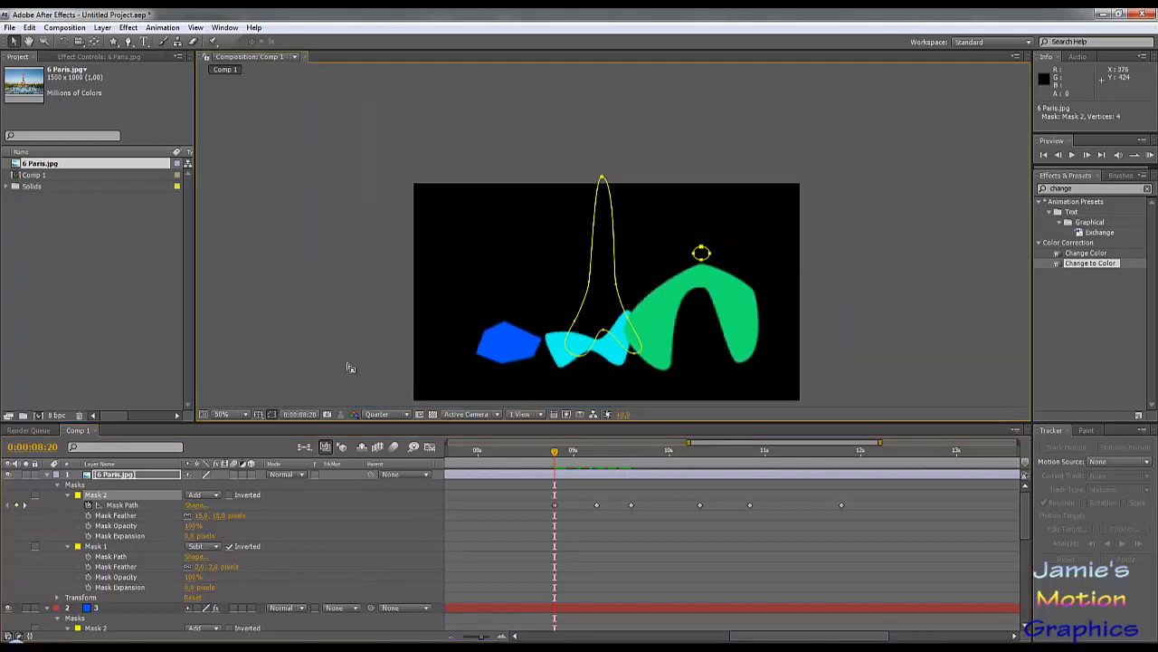
{"action": "left_click", "coordinate": [89, 505]}
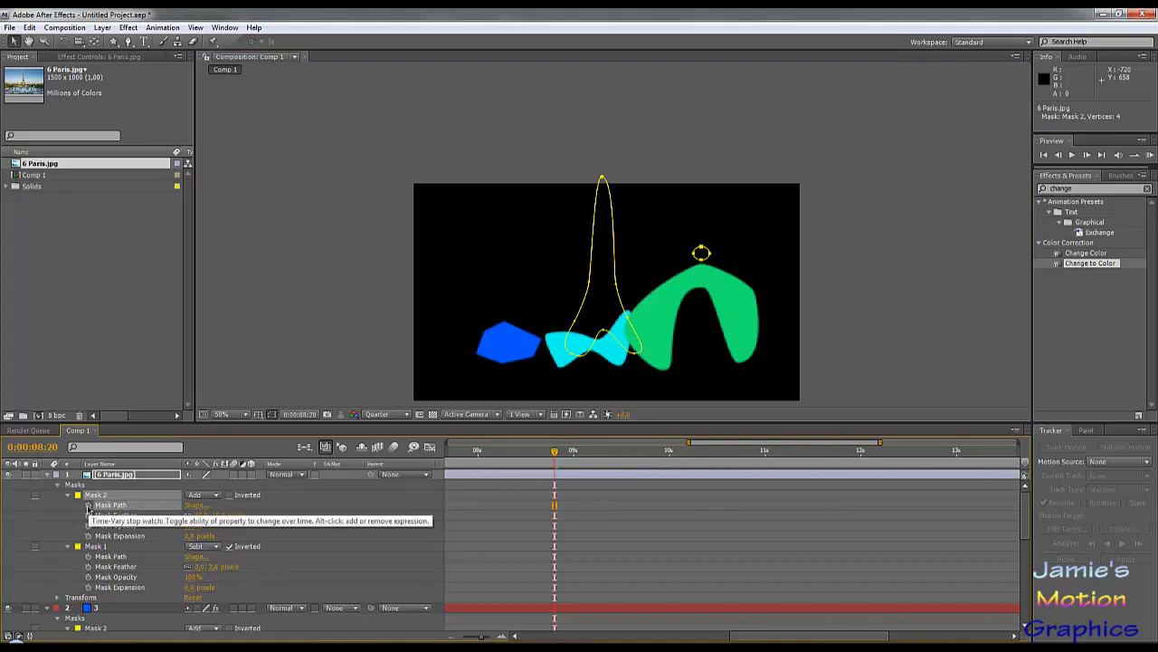
{"action": "left_click", "coordinate": [88, 507]}
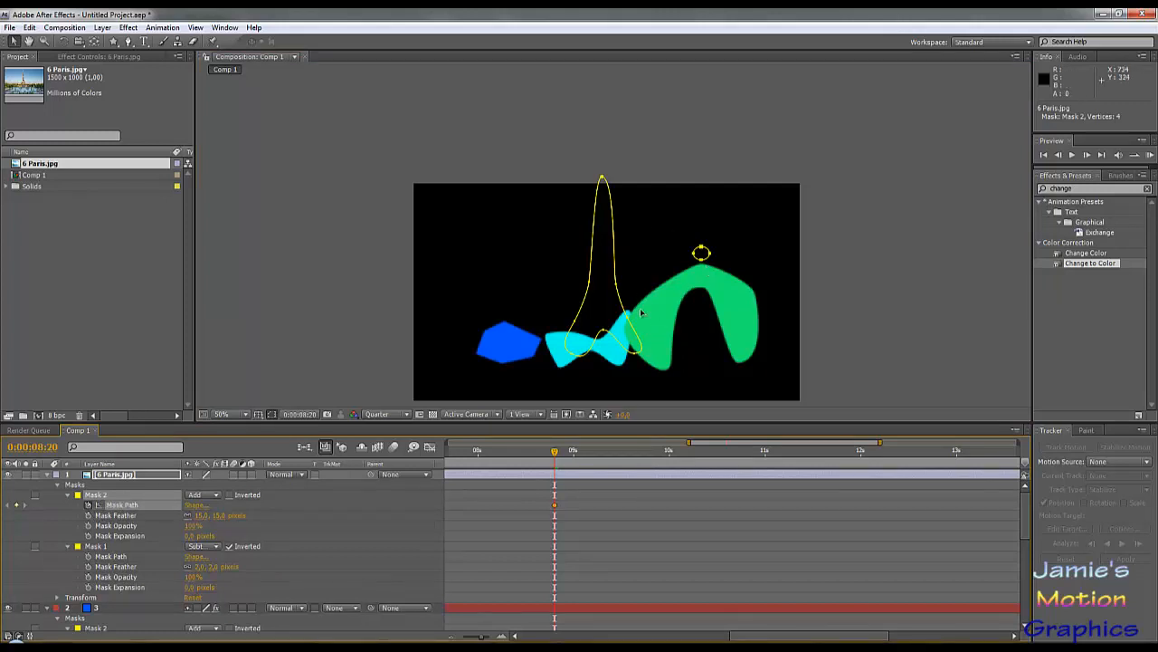
Move the 6 Paris.jpg layer down and left so the tower mask's feet stand near the frame's lower edge, between the blue and cyan shapes.
{"action": "left_click", "coordinate": [102, 546]}
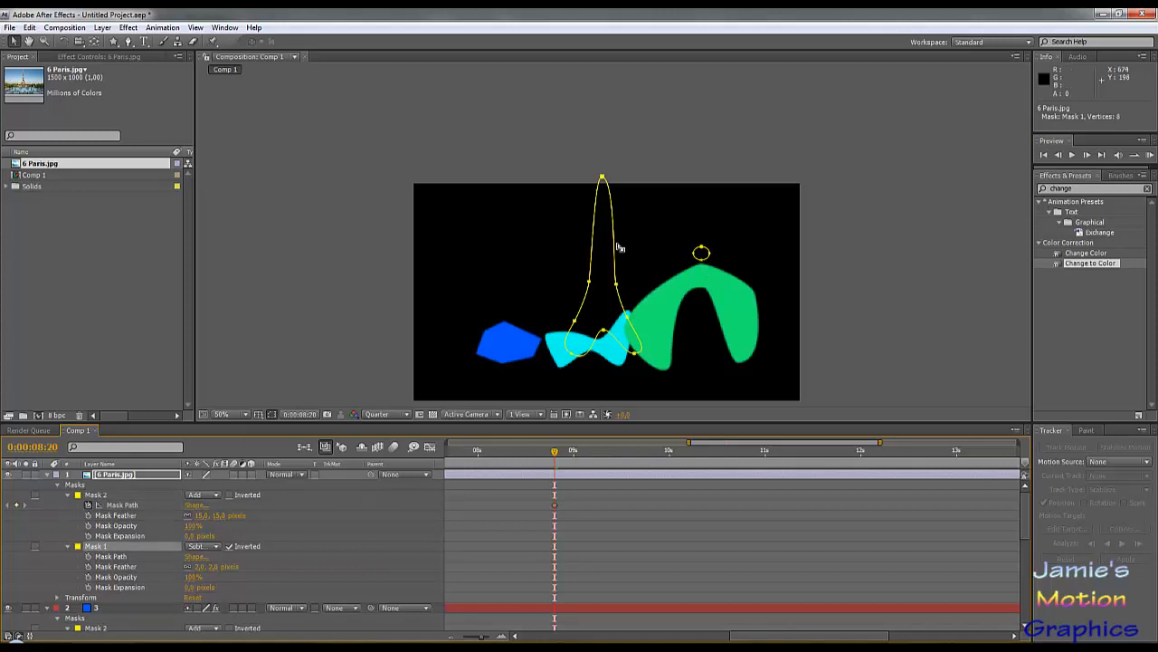
{"action": "left_click", "coordinate": [119, 477]}
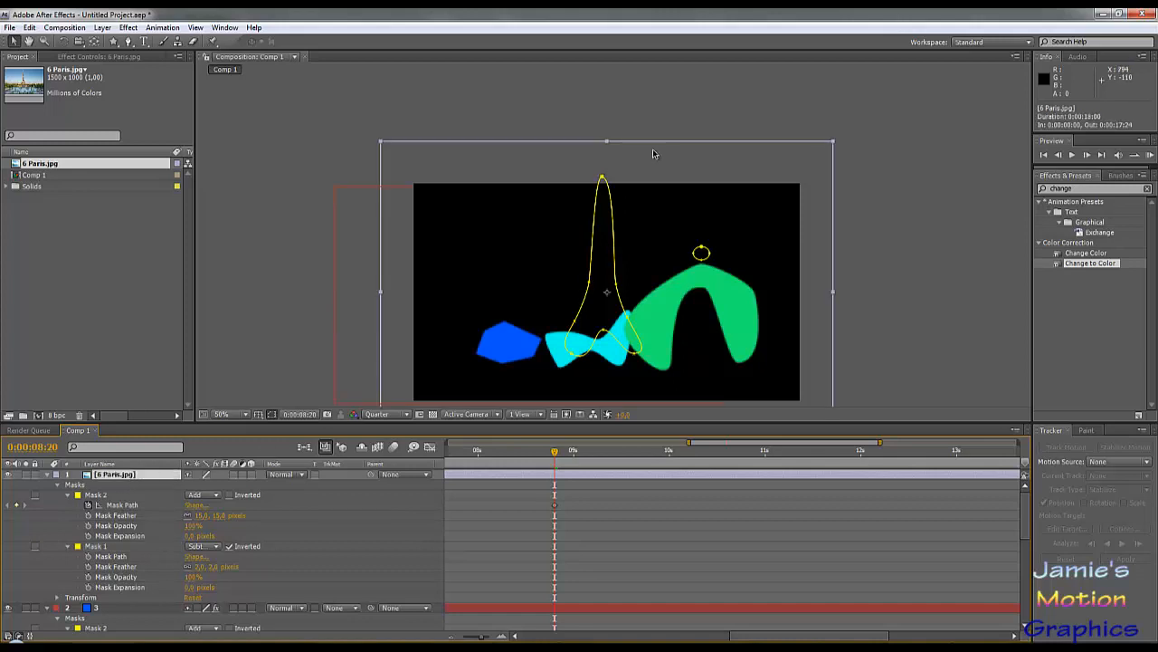
{"action": "left_click_drag", "start_coordinate": [653, 153], "coordinate": [656, 198]}
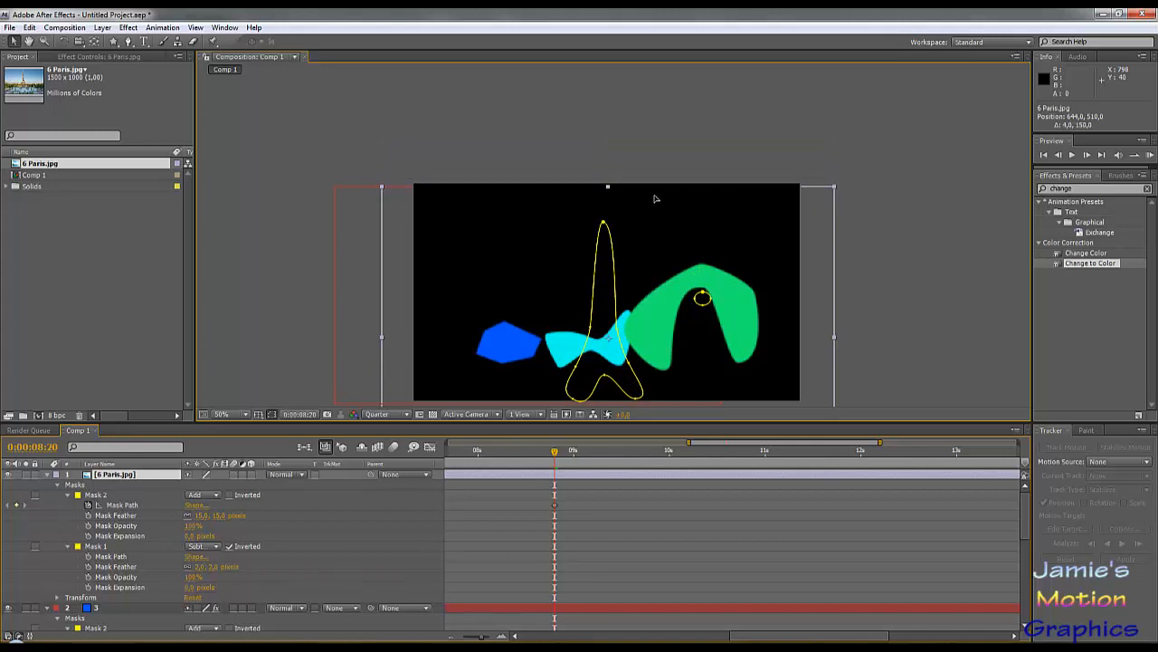
{"action": "key", "text": "Return"}
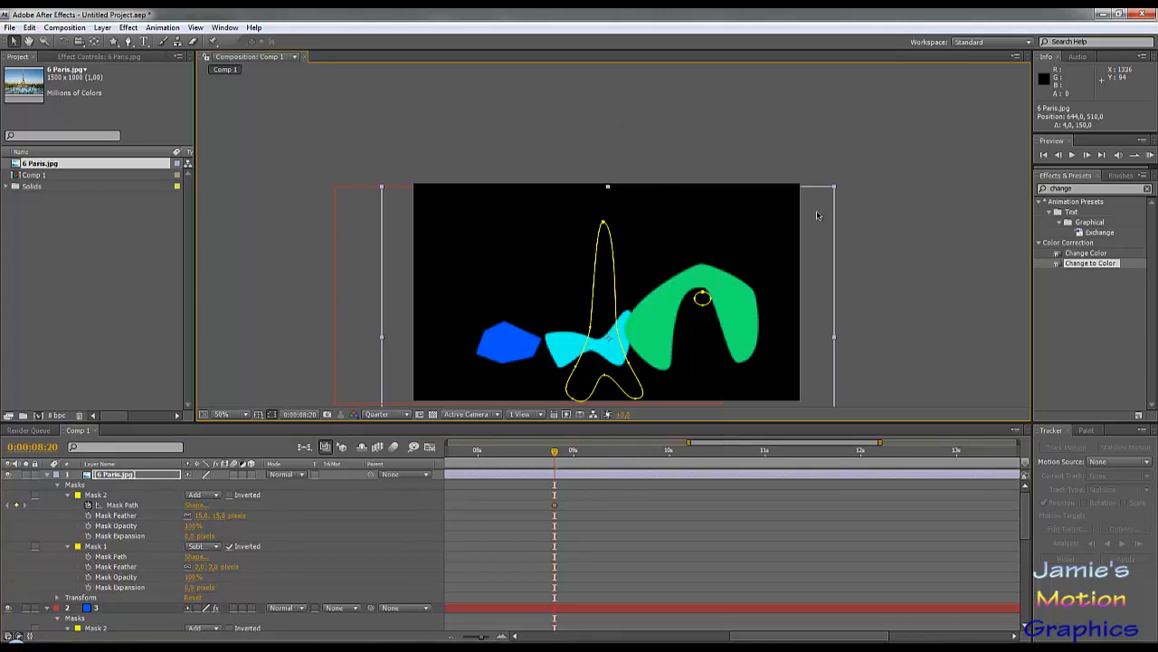
{"action": "left_click_drag", "start_coordinate": [817, 216], "coordinate": [756, 215]}
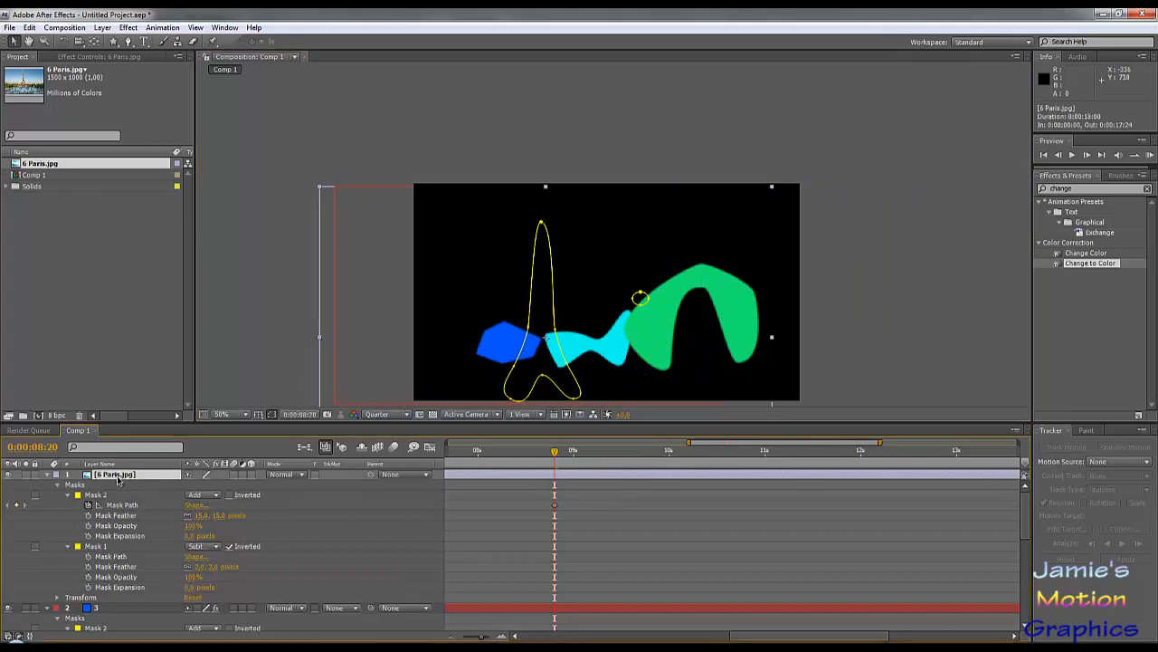
Scale the 6 Paris.jpg layer to 84% and shift it slightly down to position 440, 536.
{"action": "key", "text": "s"}
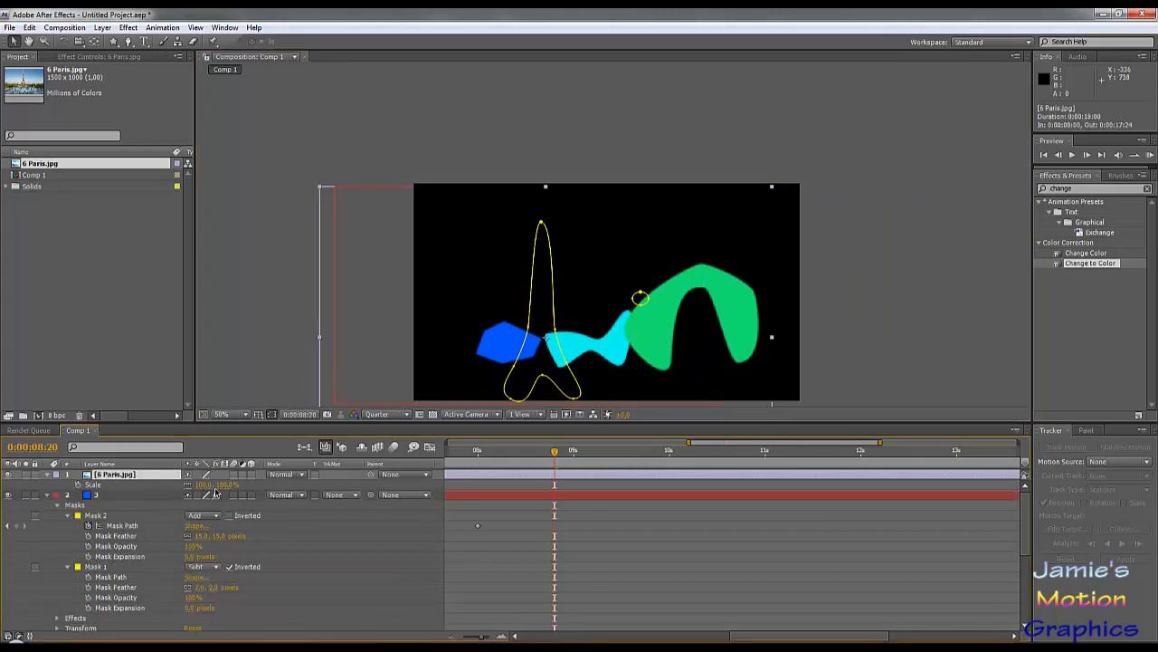
{"action": "left_click_drag", "start_coordinate": [206, 486], "coordinate": [193, 485]}
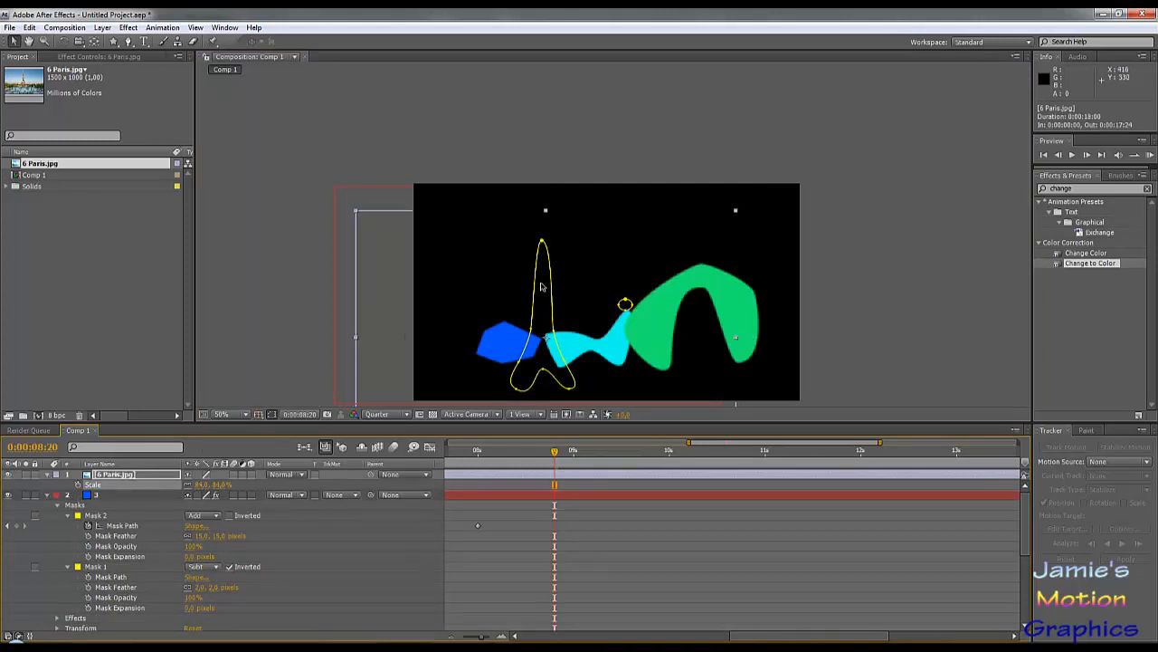
{"action": "left_click_drag", "start_coordinate": [544, 286], "coordinate": [545, 293]}
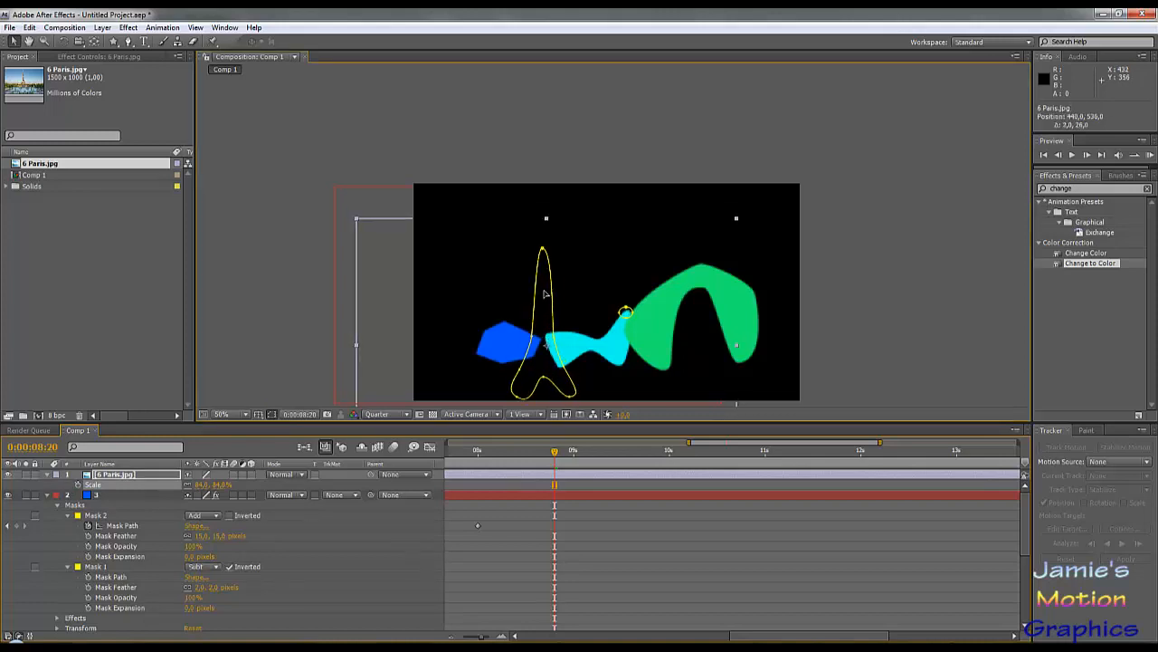
{"action": "left_click", "coordinate": [269, 323]}
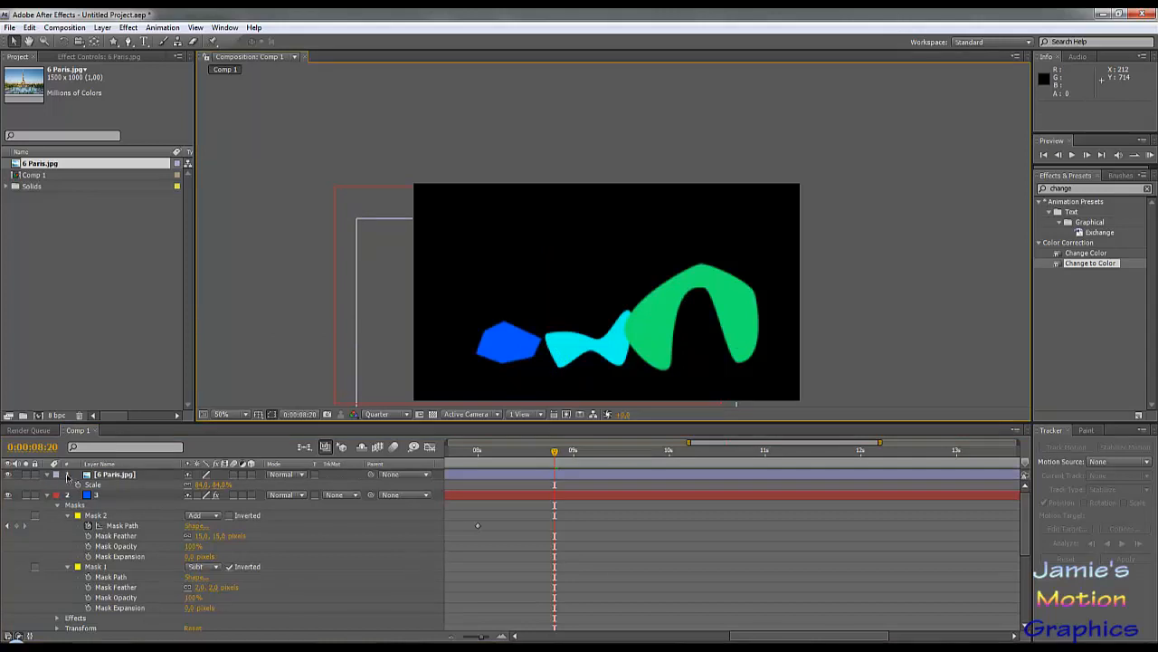
Show only the mask paths of the 6 Paris.jpg layer, and collapse and lock layer 3.
{"action": "left_click", "coordinate": [108, 476]}
{"action": "key", "text": "m"}
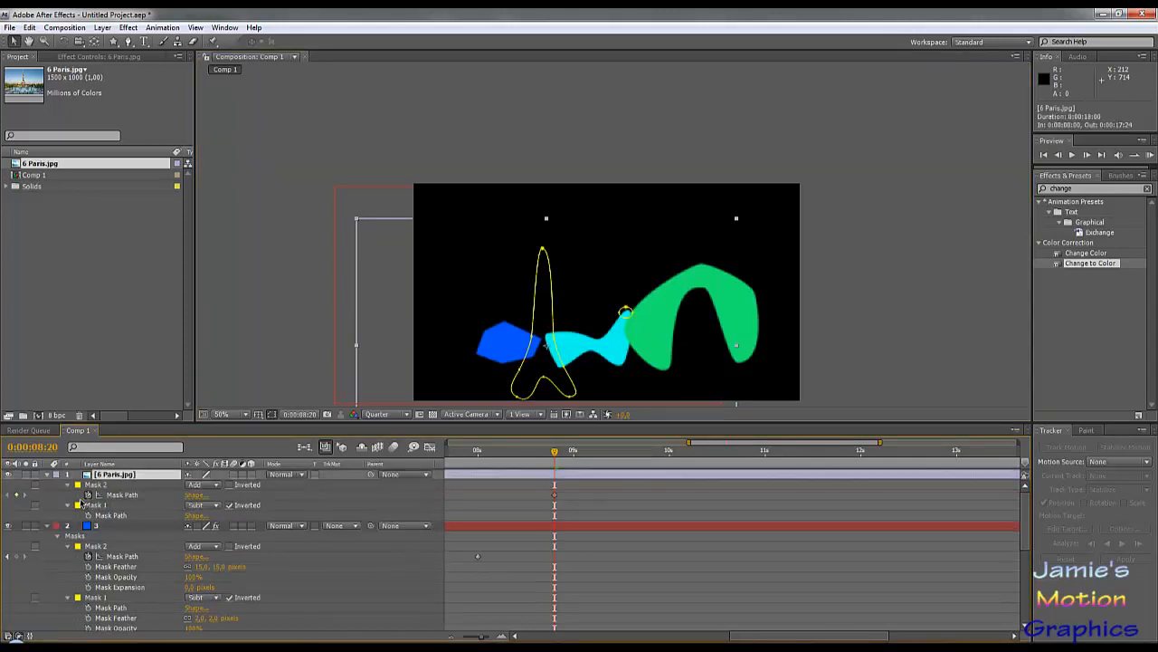
{"action": "left_click", "coordinate": [48, 526]}
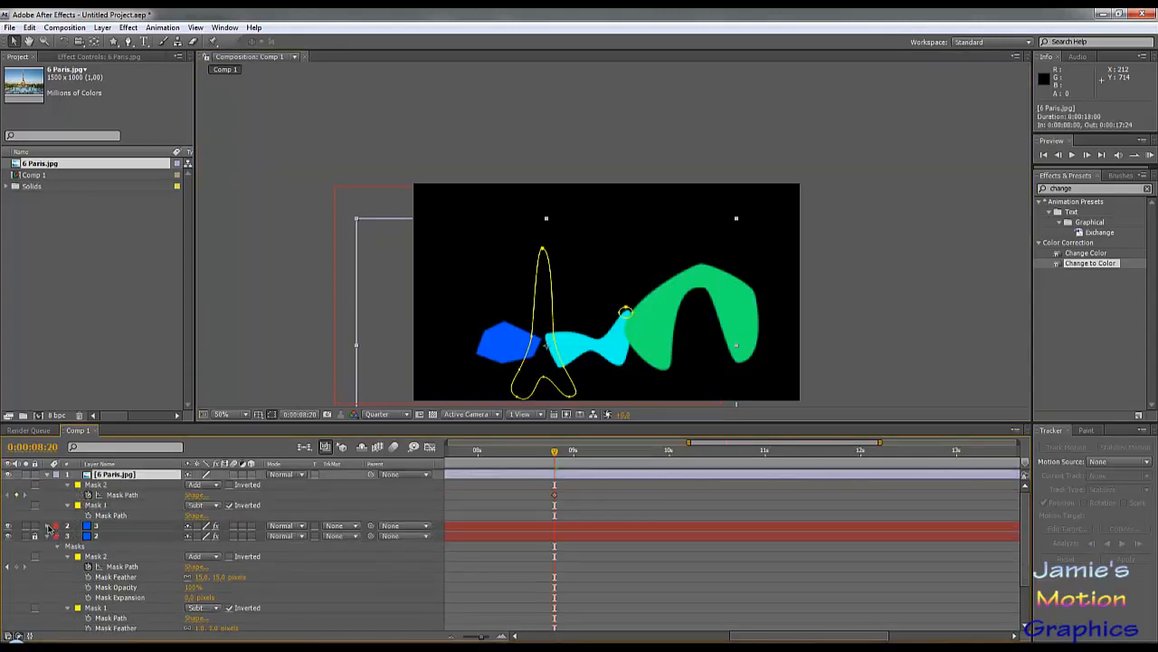
{"action": "left_click", "coordinate": [36, 527]}
Move the small Mask 2 ellipse at 0:00:08:20 to just above the tip of the tower-shaped mask.
{"action": "left_click", "coordinate": [136, 486]}
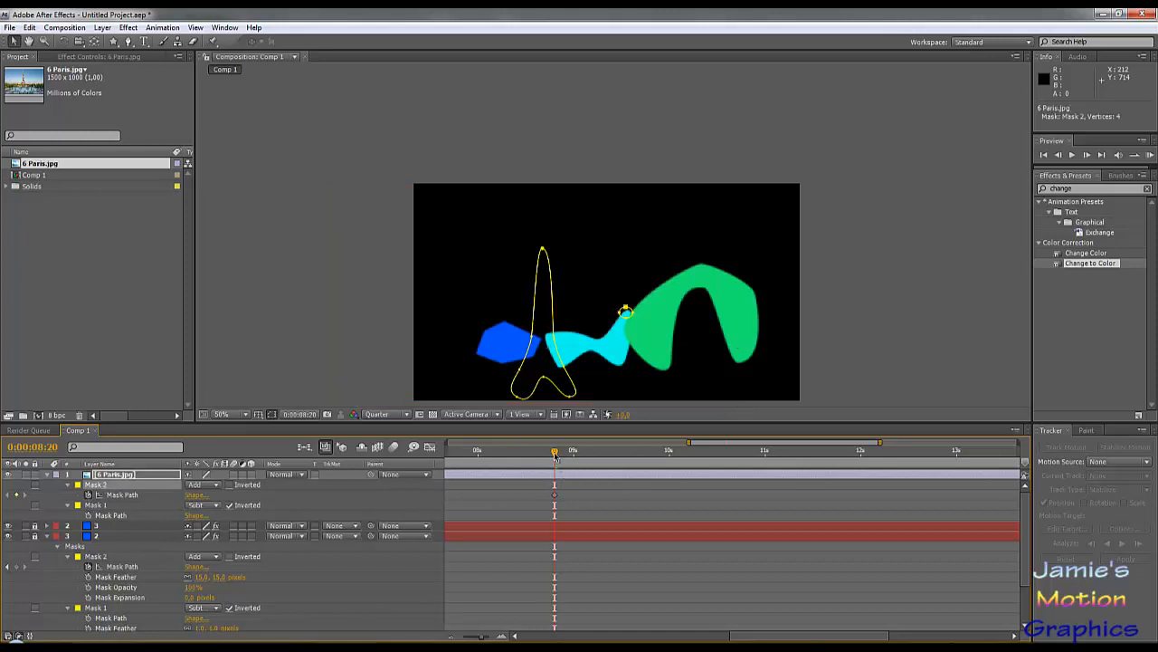
{"action": "left_click_drag", "start_coordinate": [555, 457], "coordinate": [555, 455]}
{"action": "left_click_drag", "start_coordinate": [629, 311], "coordinate": [541, 228]}
{"action": "key", "text": "period"}
{"action": "key", "text": "period"}
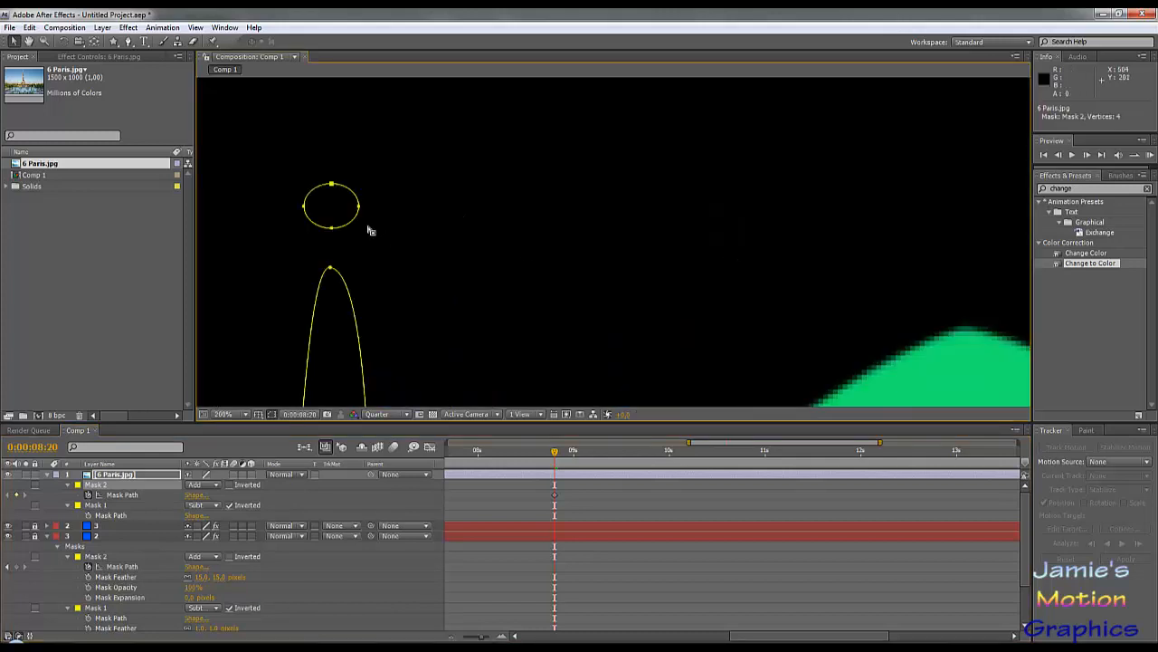
{"action": "mouse_move", "coordinate": [353, 197]}
{"action": "left_mouse_down"}
{"action": "mouse_move", "coordinate": [357, 258]}
{"action": "mouse_move", "coordinate": [356, 212]}
{"action": "left_mouse_up"}
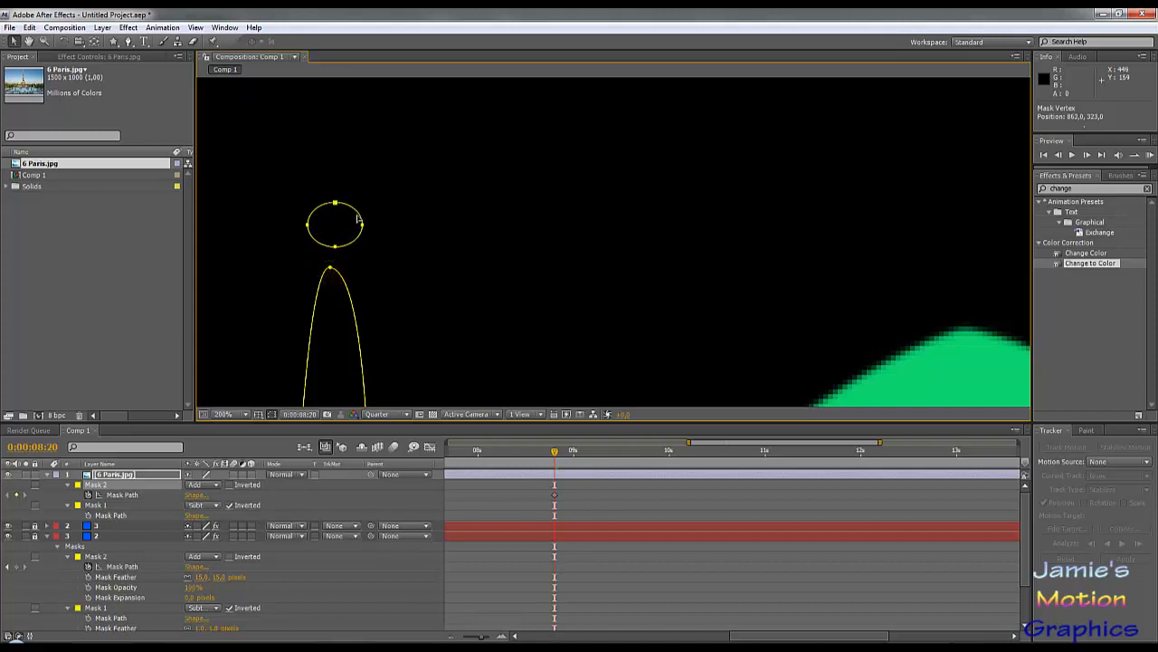
Expand Mask 2 of the 6 Paris.jpg layer to show its feather, opacity and expansion along with the path.
{"action": "left_click", "coordinate": [68, 485]}
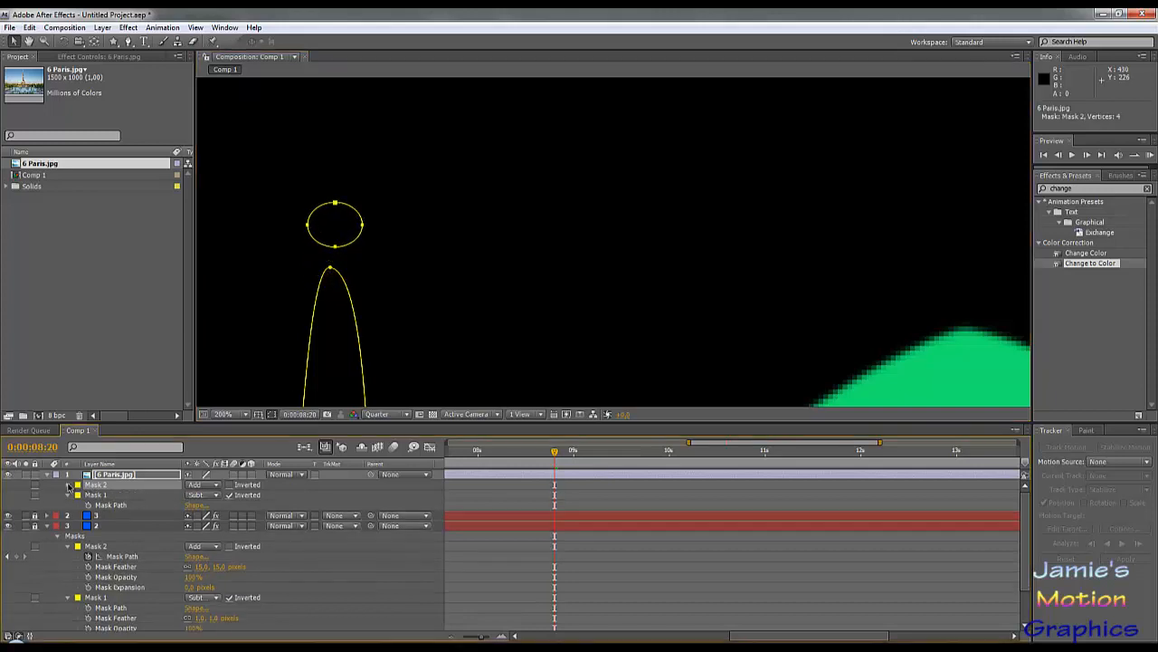
{"action": "left_click", "coordinate": [68, 485]}
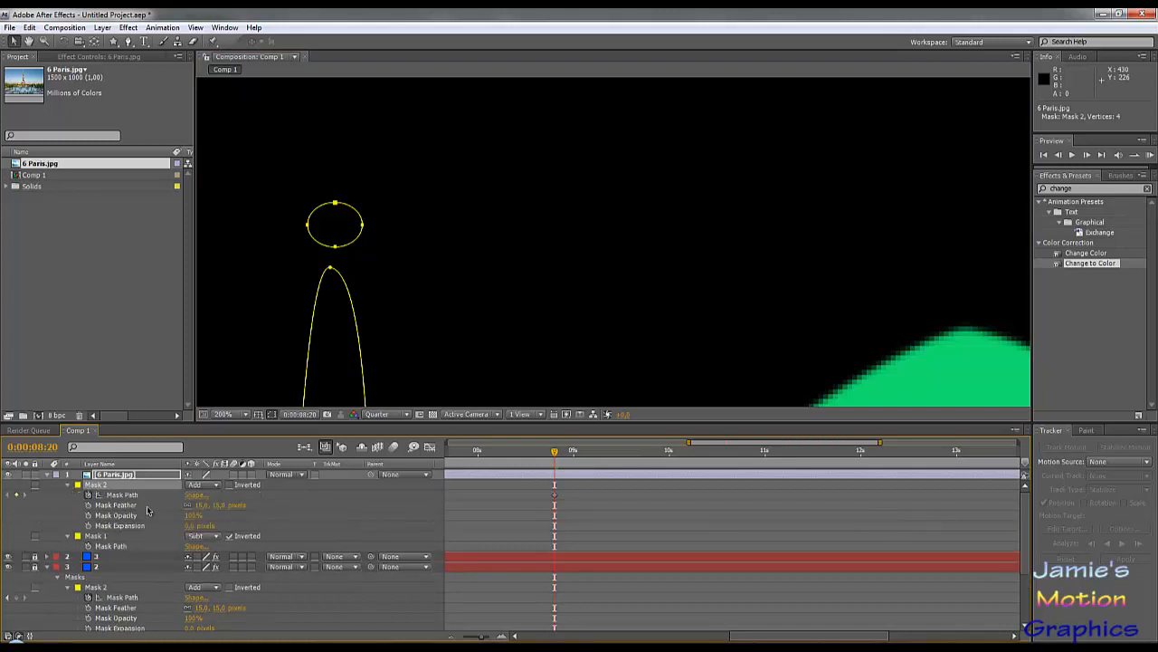
{"action": "scroll", "coordinate": [424, 284], "scroll_direction": "down", "scroll_amount": 3}
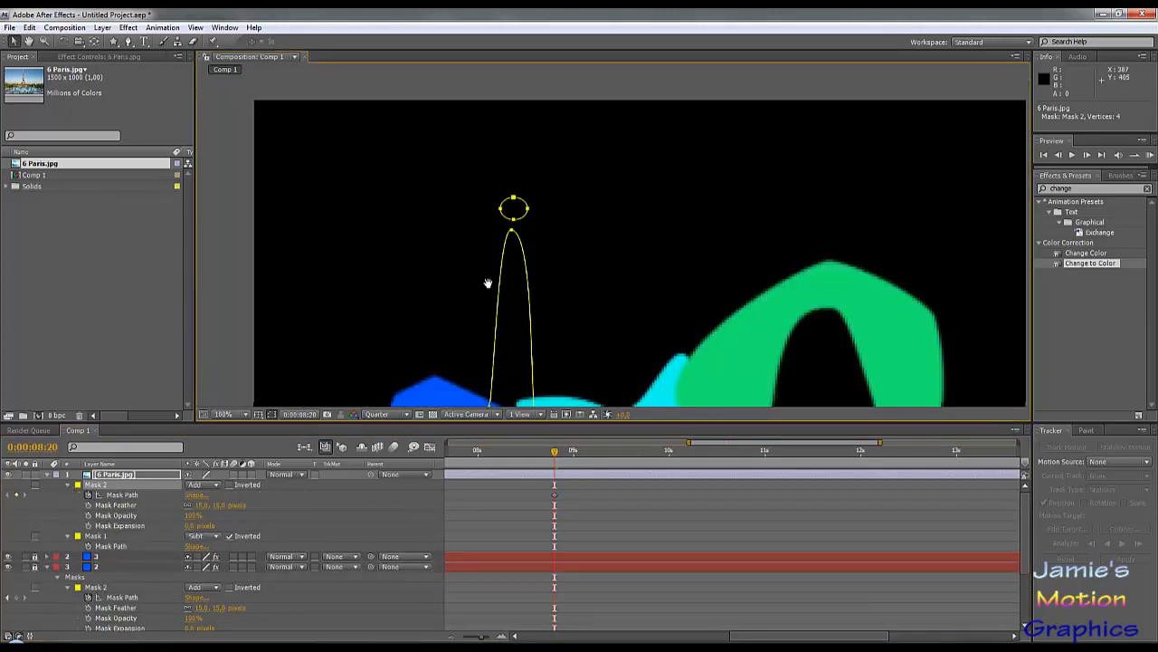
{"action": "mouse_move", "coordinate": [488, 283]}
{"action": "left_mouse_down"}
{"action": "mouse_move", "coordinate": [491, 232]}
{"action": "mouse_move", "coordinate": [502, 295]}
{"action": "left_mouse_up"}
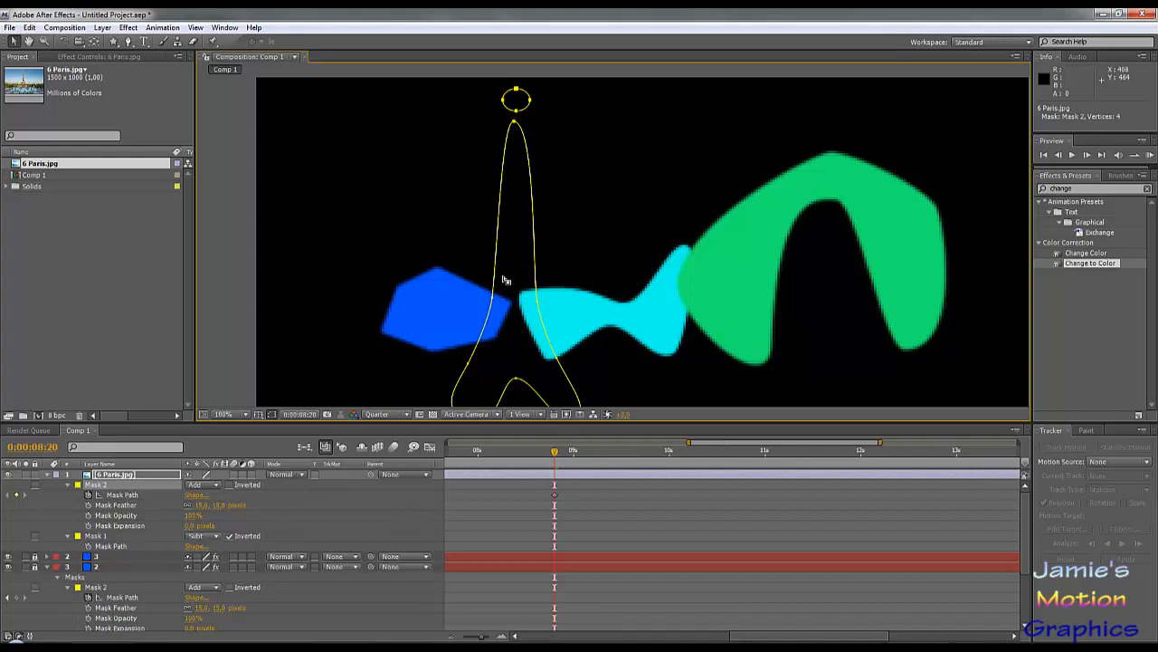
{"action": "mouse_move", "coordinate": [505, 279]}
{"action": "left_mouse_down"}
{"action": "mouse_move", "coordinate": [507, 255]}
{"action": "mouse_move", "coordinate": [523, 277]}
{"action": "left_mouse_up"}
{"action": "scroll", "coordinate": [509, 259], "scroll_direction": "down", "scroll_amount": 1}
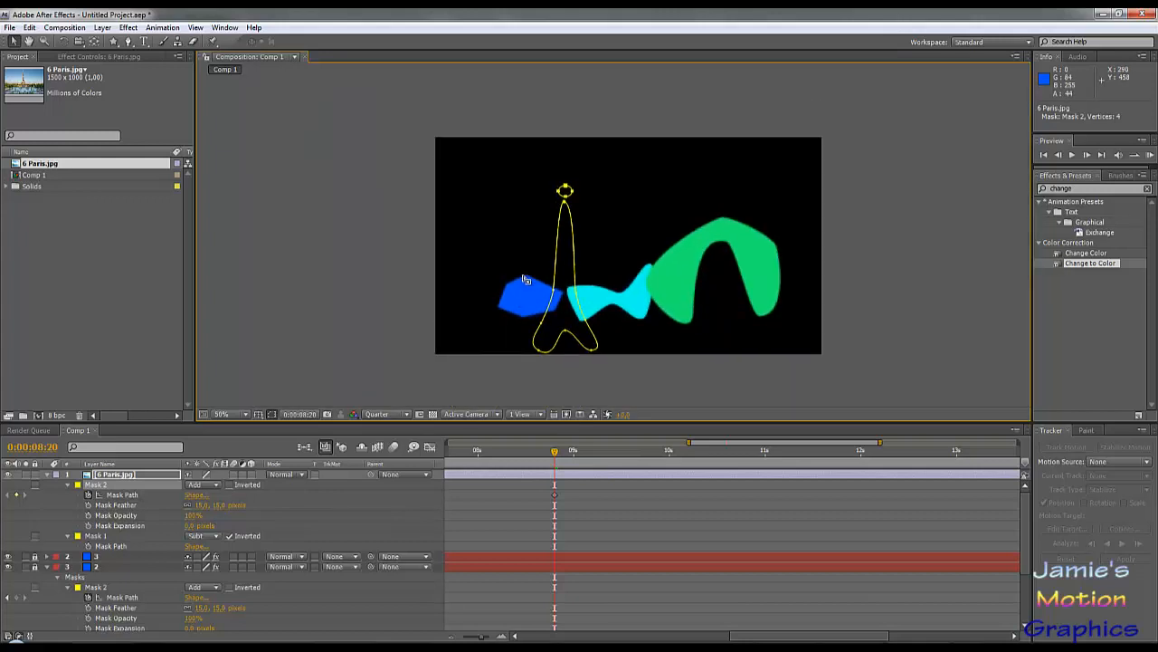
{"action": "scroll", "coordinate": [568, 210], "scroll_direction": "up", "scroll_amount": 1}
{"action": "left_click_drag", "start_coordinate": [558, 223], "coordinate": [572, 172]}
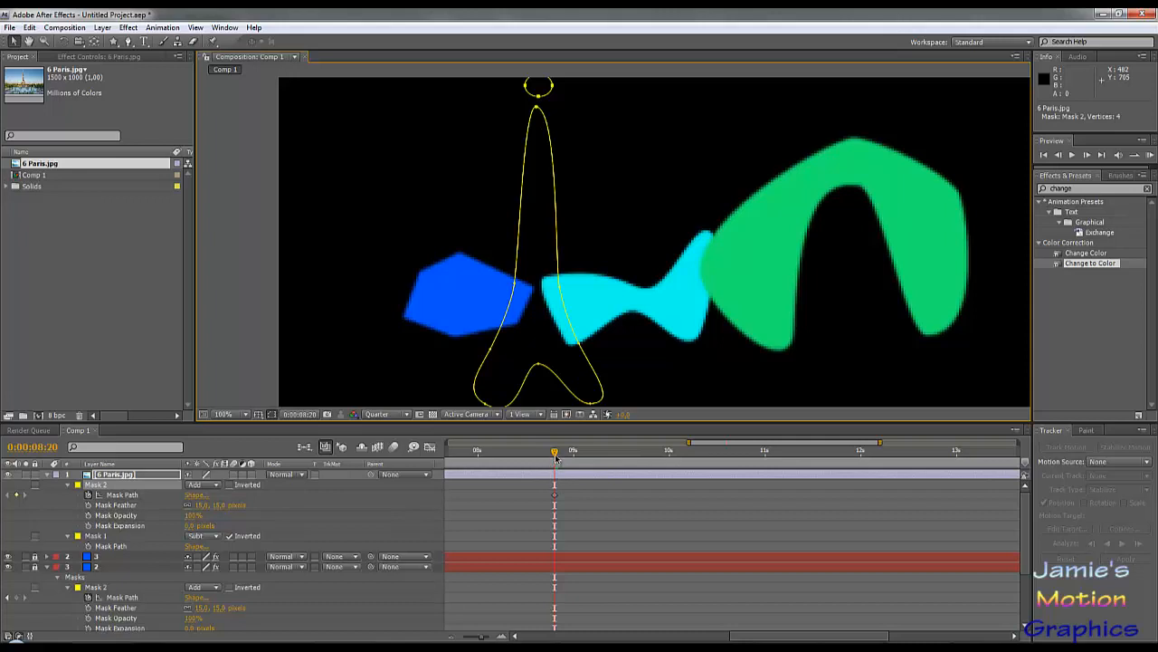
At 0:00:11:09, pull Mask 2's lowest vertex straight down to the level of the tower's feet.
{"action": "left_click_drag", "start_coordinate": [563, 456], "coordinate": [699, 485]}
{"action": "left_click_drag", "start_coordinate": [707, 486], "coordinate": [748, 493]}
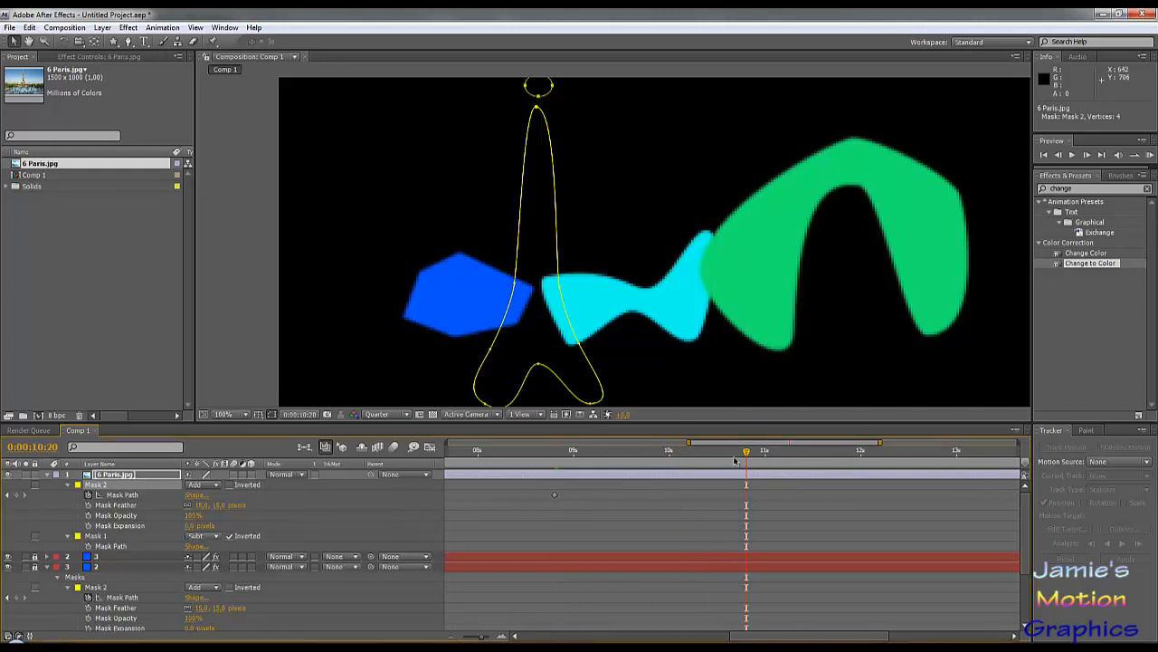
{"action": "left_click_drag", "start_coordinate": [749, 457], "coordinate": [770, 461]}
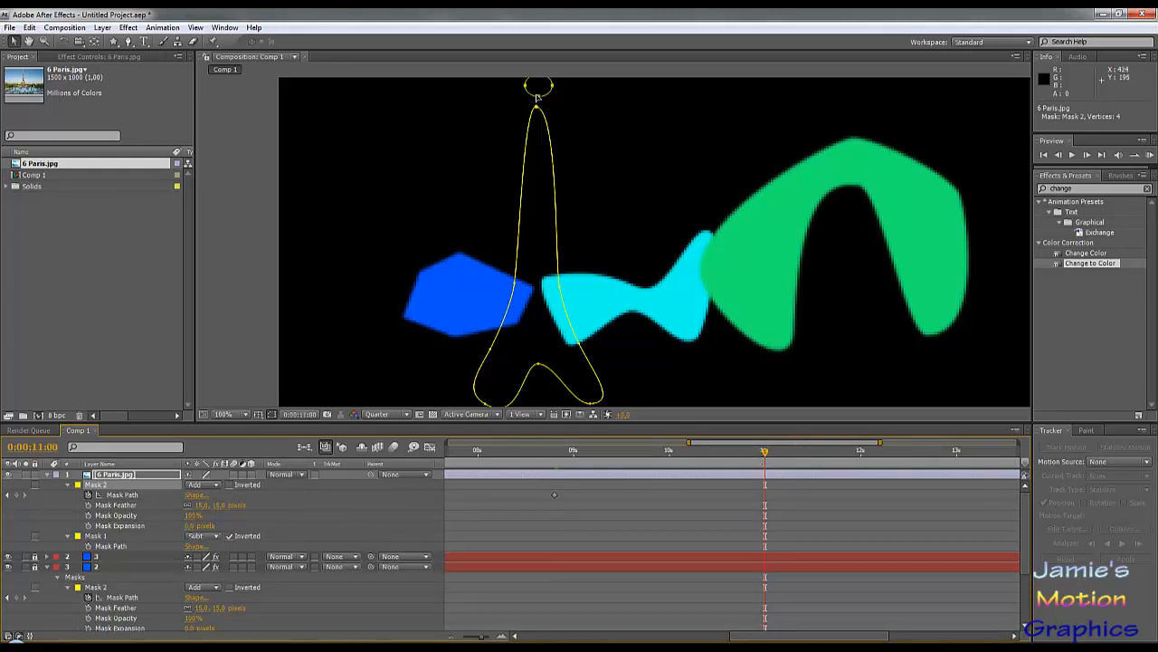
{"action": "left_click_drag", "start_coordinate": [765, 452], "coordinate": [800, 462]}
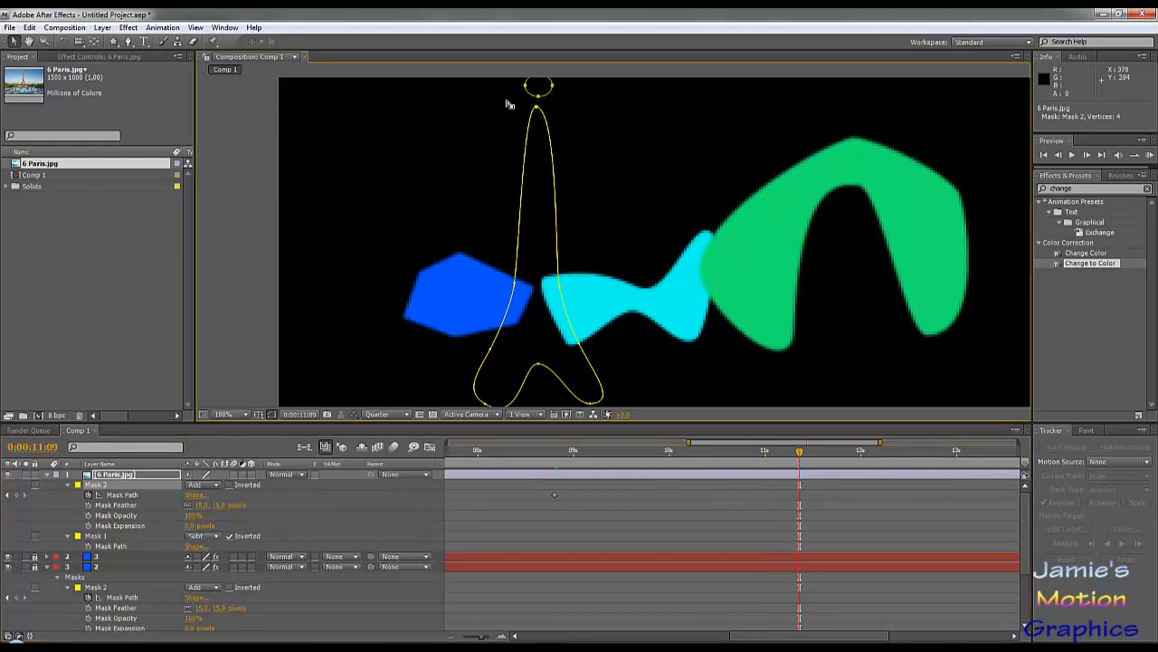
{"action": "left_click_drag", "start_coordinate": [526, 101], "coordinate": [538, 401]}
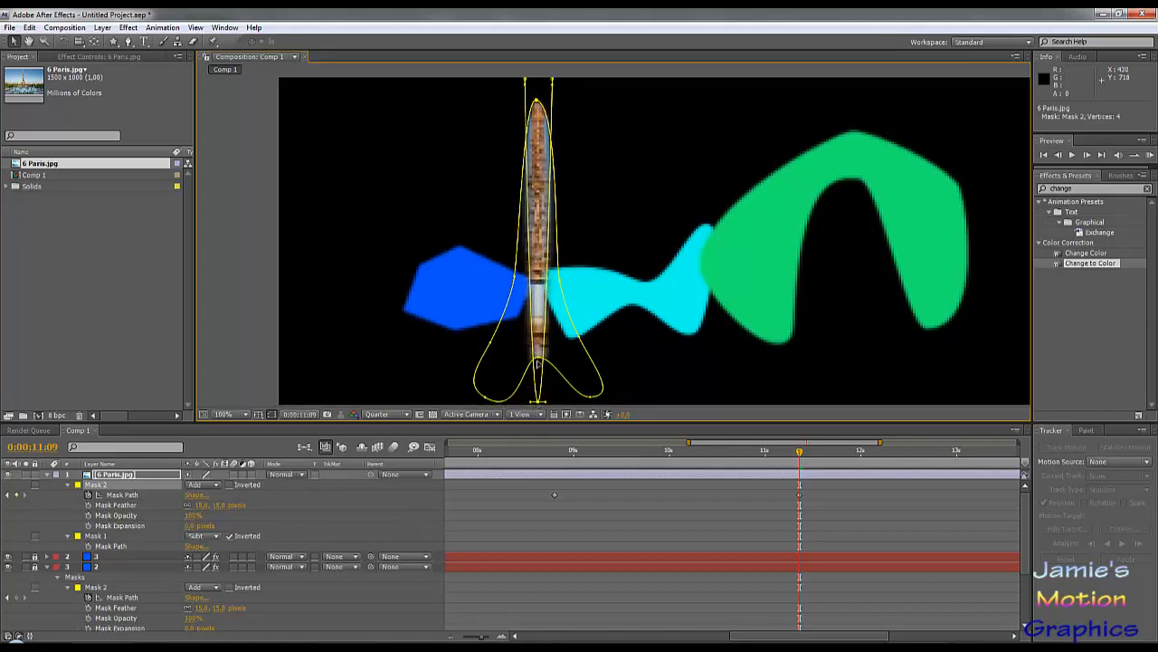
Widen the upper part of Mask 2 at 0:00:11:09 by moving its two side vertices outward and slightly down.
{"action": "left_click", "coordinate": [128, 42]}
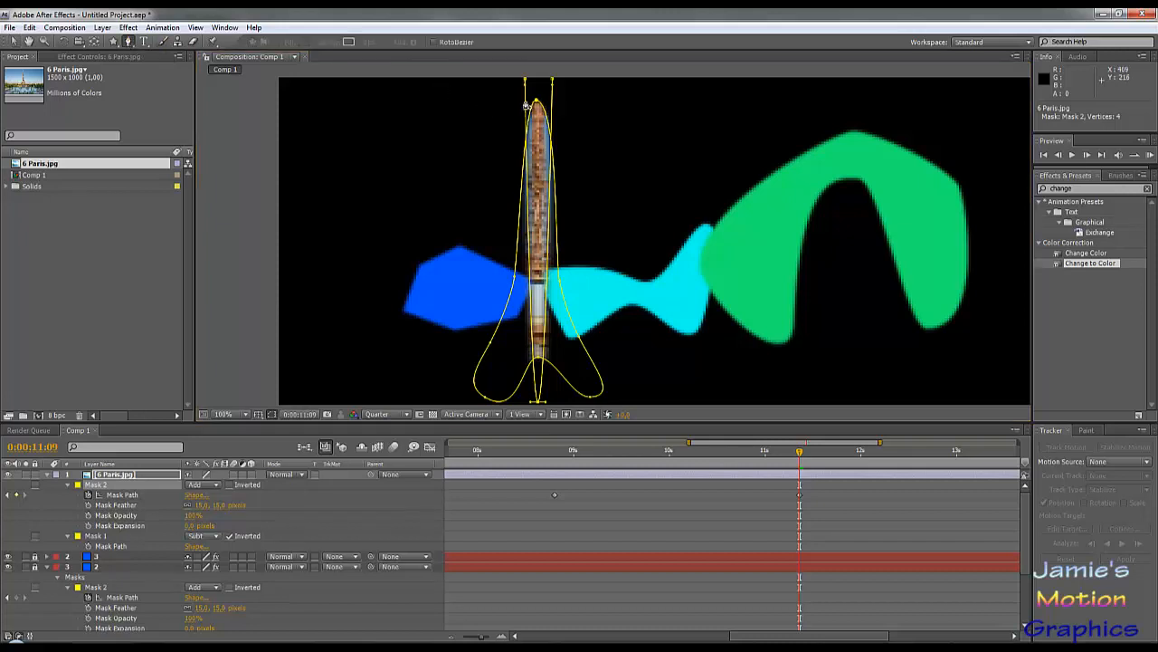
{"action": "left_click", "coordinate": [129, 43]}
{"action": "left_click", "coordinate": [17, 42]}
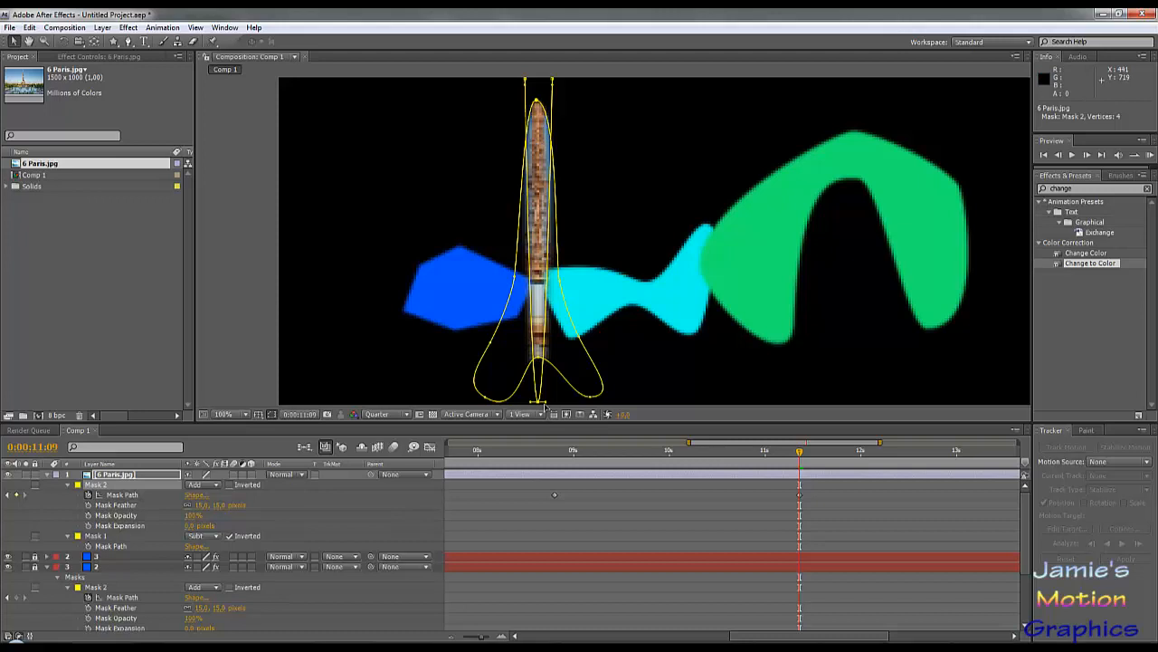
{"action": "scroll", "coordinate": [548, 203], "scroll_direction": "down", "scroll_amount": 3}
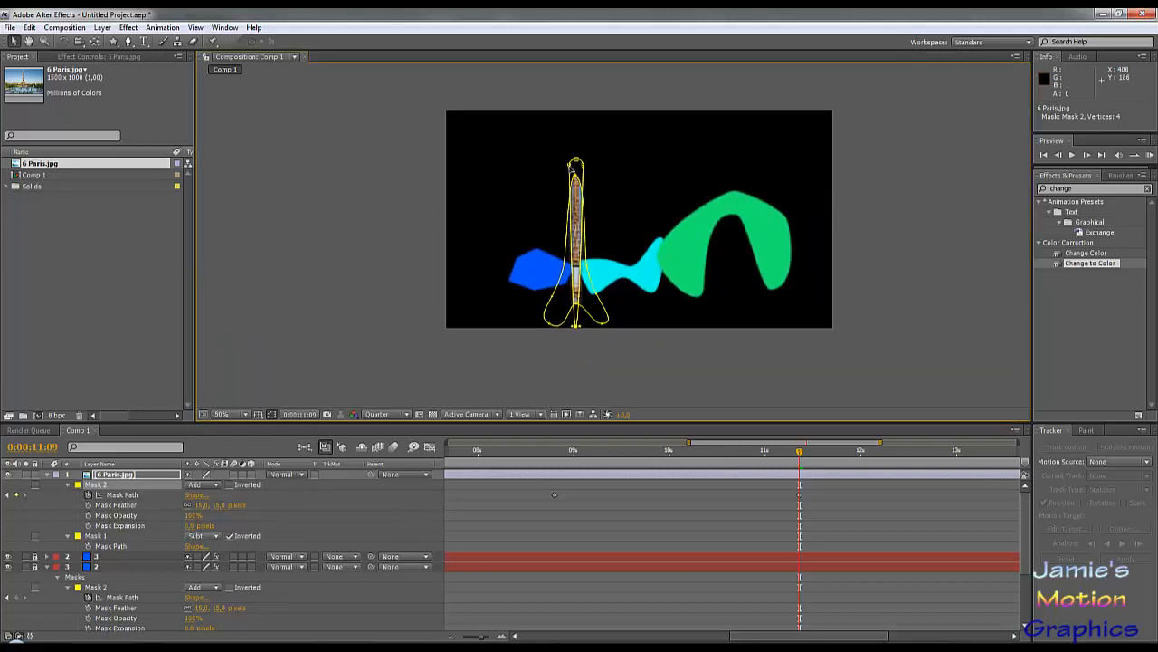
{"action": "left_click_drag", "start_coordinate": [570, 167], "coordinate": [557, 194]}
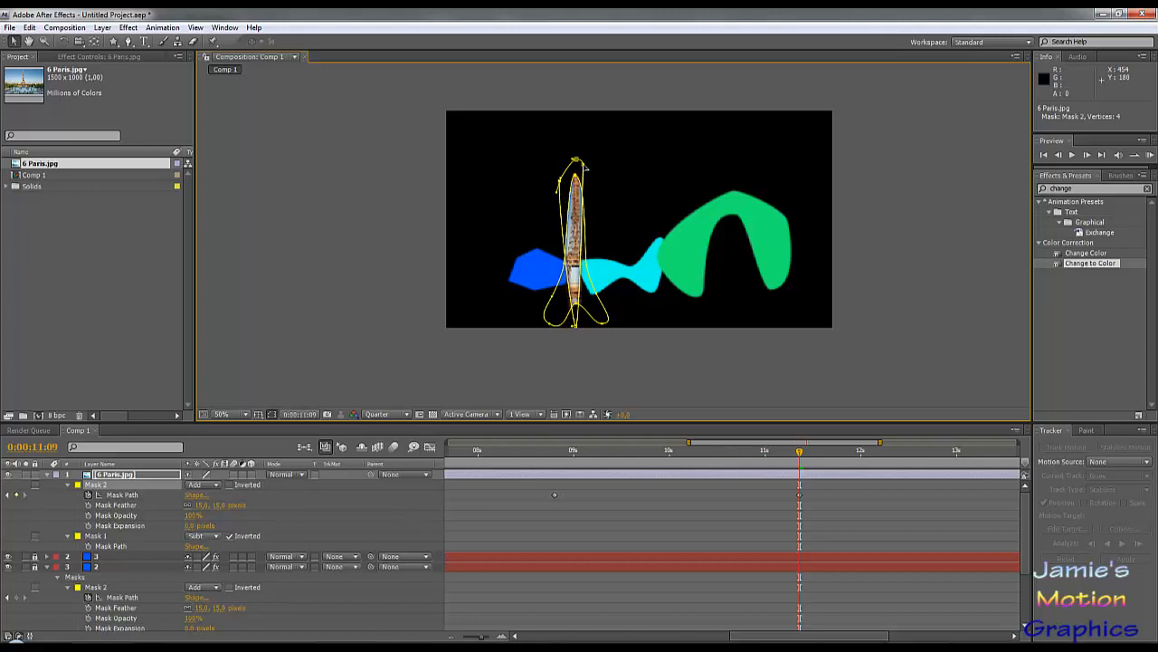
{"action": "left_click_drag", "start_coordinate": [583, 164], "coordinate": [594, 181]}
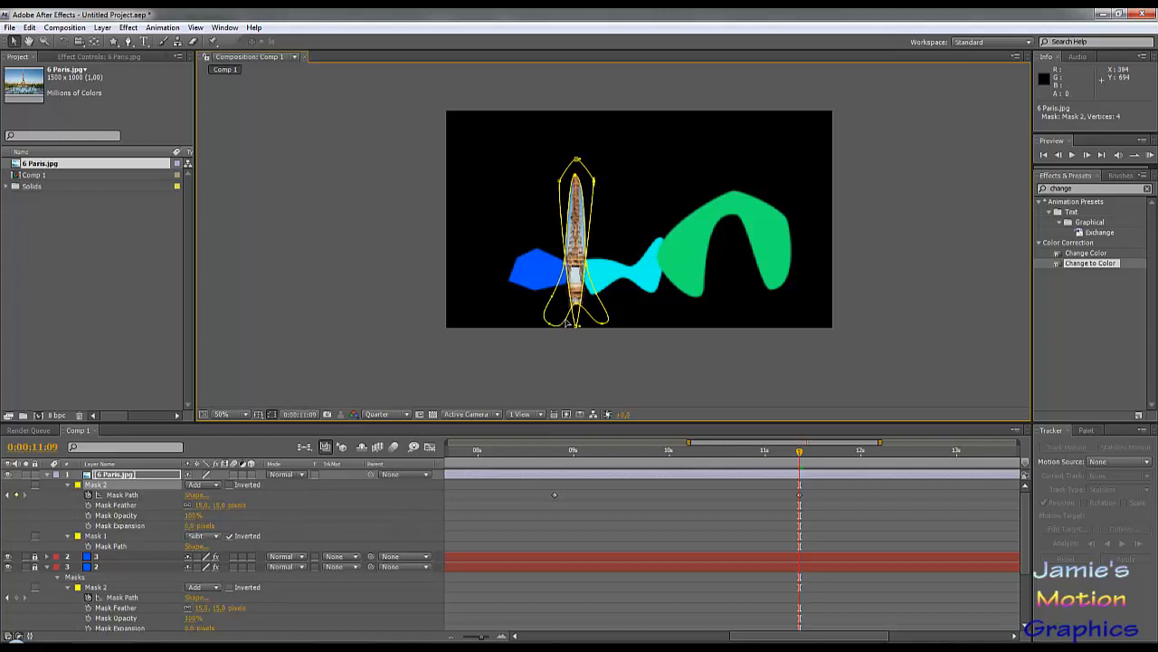
At 0:00:11:02, lower Mask 2's two side vertices beside the tower's lower section and stretch the top vertex's handles outward both ways.
{"action": "left_click_drag", "start_coordinate": [800, 454], "coordinate": [776, 494]}
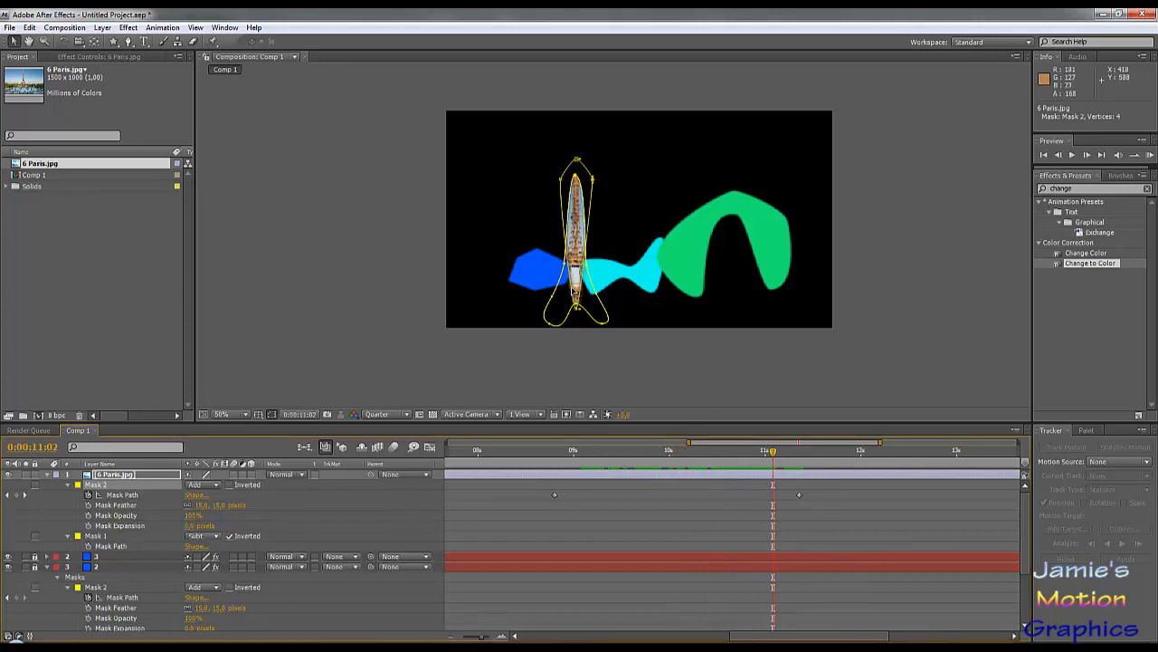
{"action": "scroll", "coordinate": [568, 289], "scroll_direction": "up", "scroll_amount": 3}
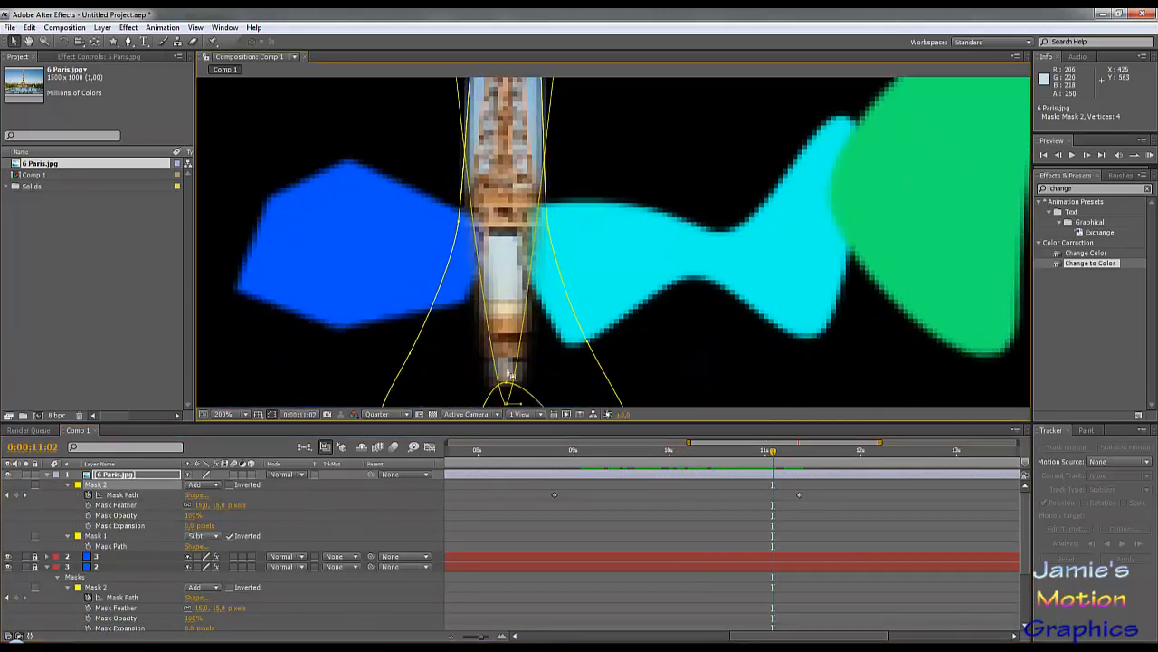
{"action": "scroll", "coordinate": [547, 190], "scroll_direction": "down", "scroll_amount": 2}
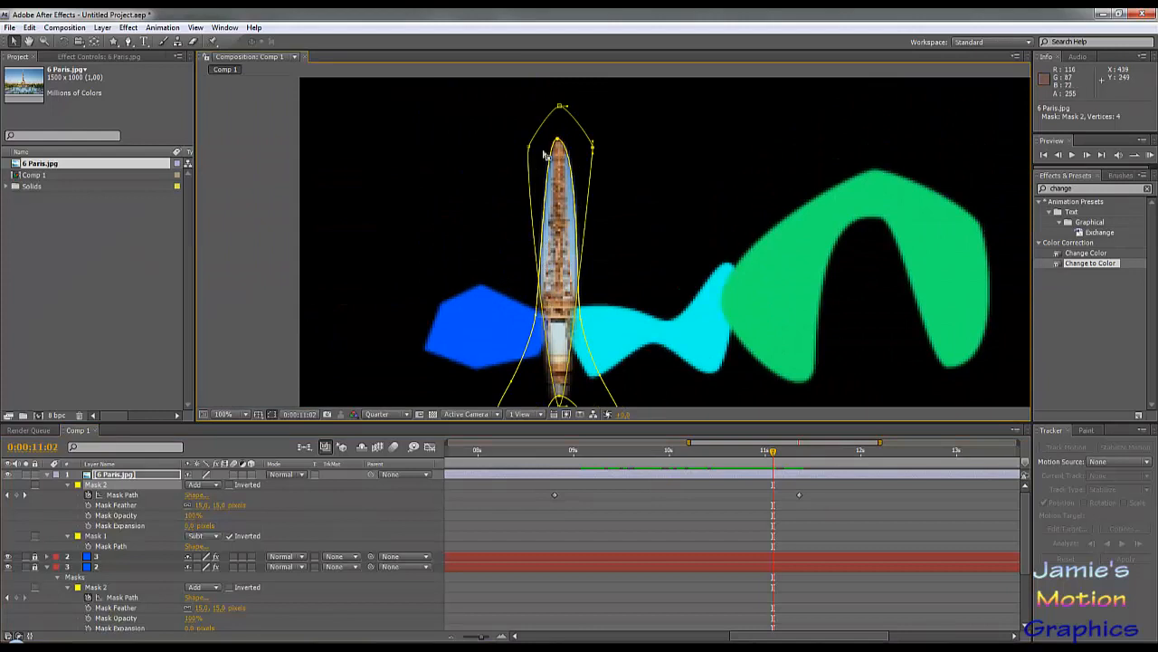
{"action": "left_click_drag", "start_coordinate": [530, 150], "coordinate": [522, 332]}
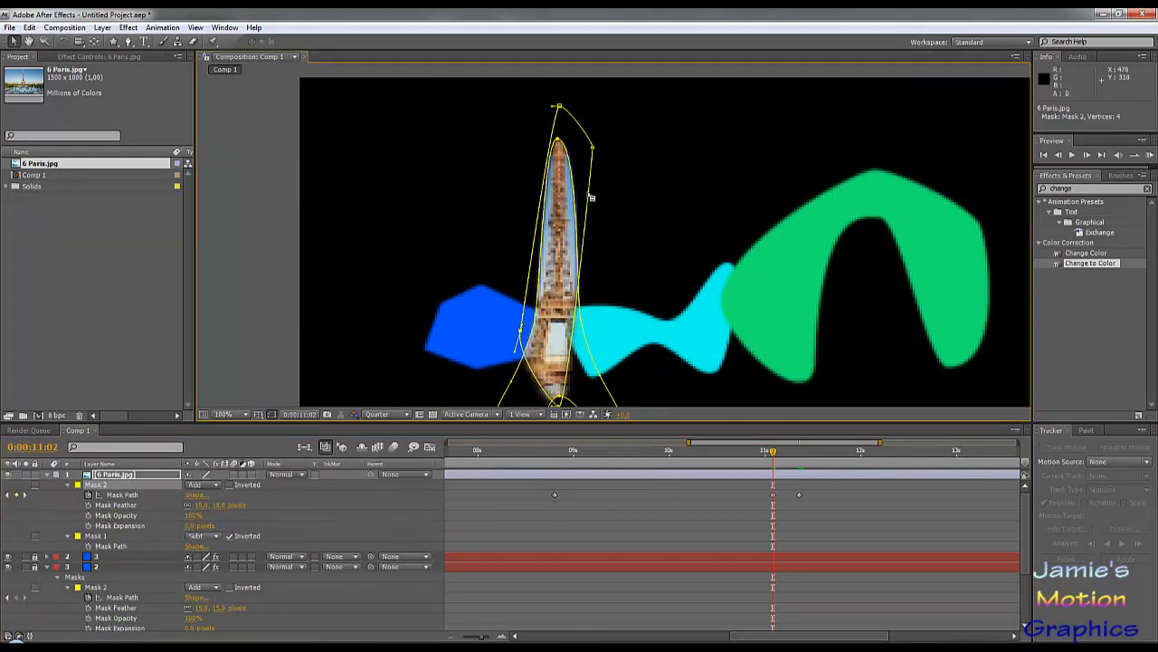
{"action": "left_click_drag", "start_coordinate": [594, 161], "coordinate": [596, 336]}
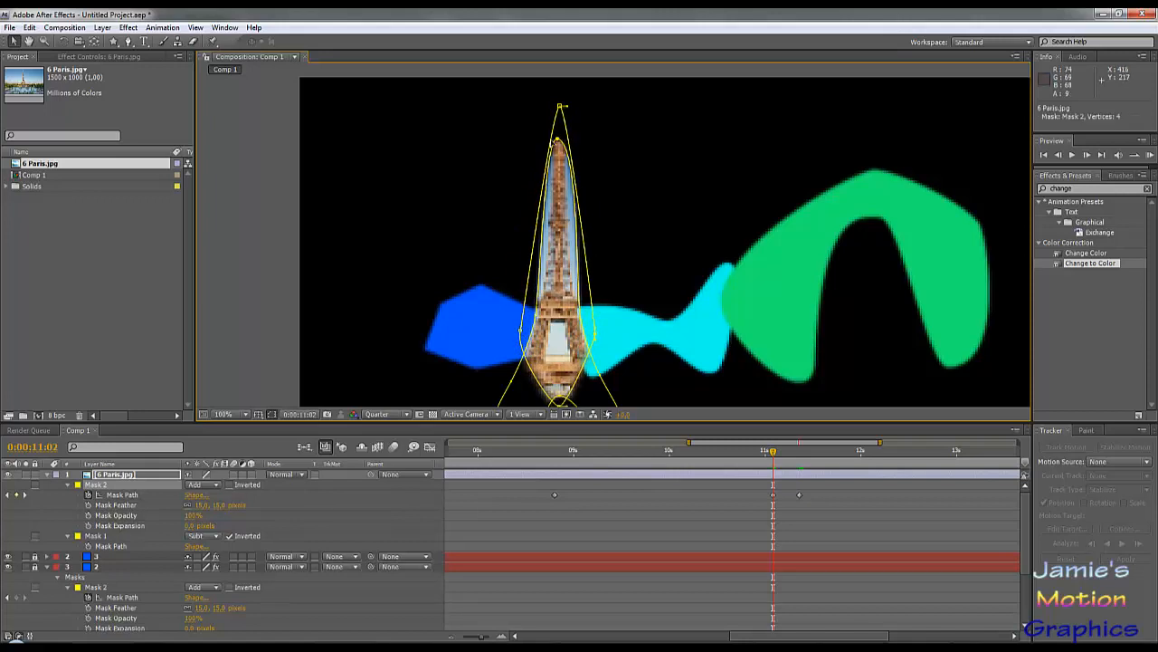
{"action": "left_click_drag", "start_coordinate": [559, 107], "coordinate": [488, 106]}
{"action": "left_click_drag", "start_coordinate": [564, 108], "coordinate": [635, 110]}
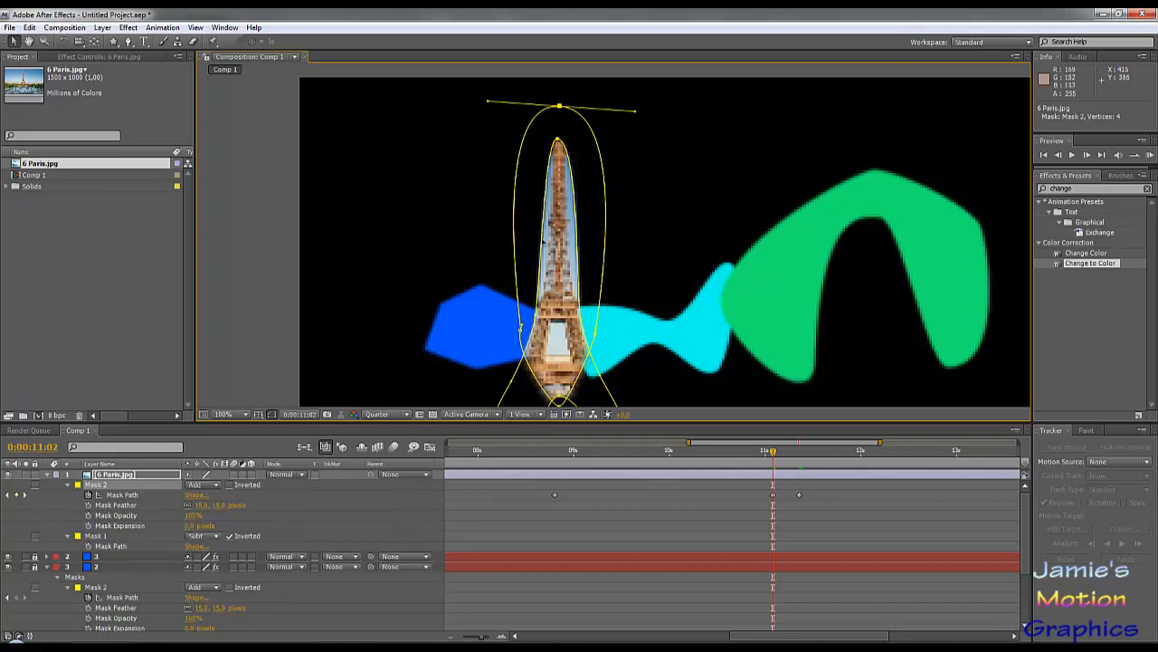
Delete the Mask 2 path keyframe at 0:00:11:09.
{"action": "scroll", "coordinate": [538, 321], "scroll_direction": "down", "scroll_amount": 3}
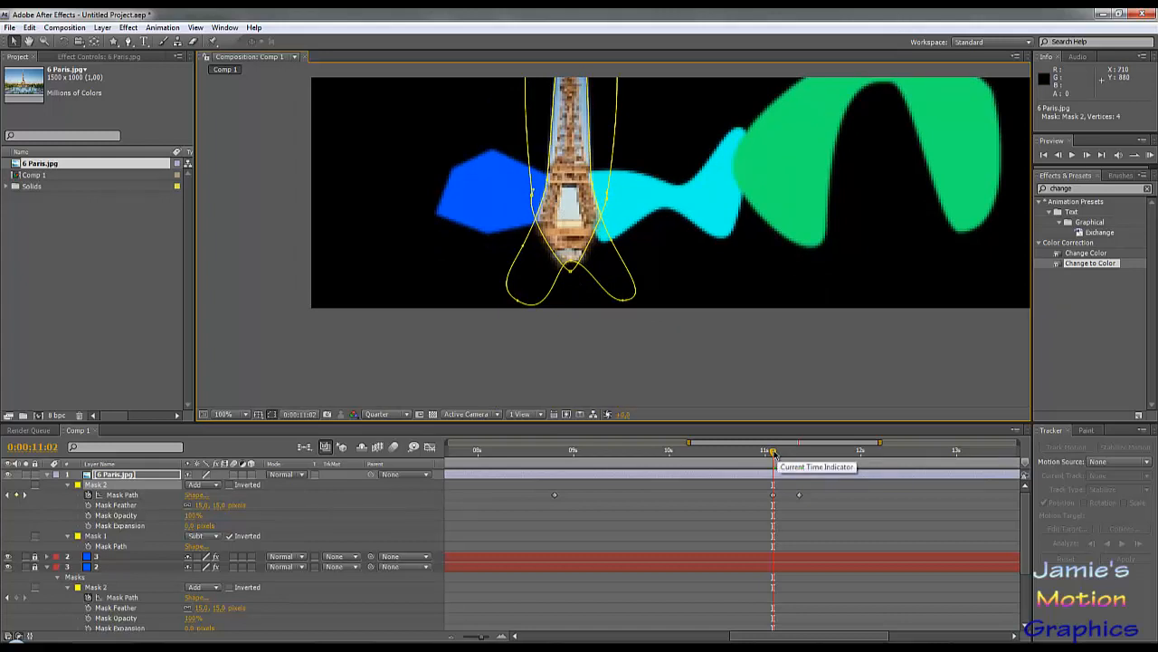
{"action": "left_click_drag", "start_coordinate": [775, 465], "coordinate": [775, 496]}
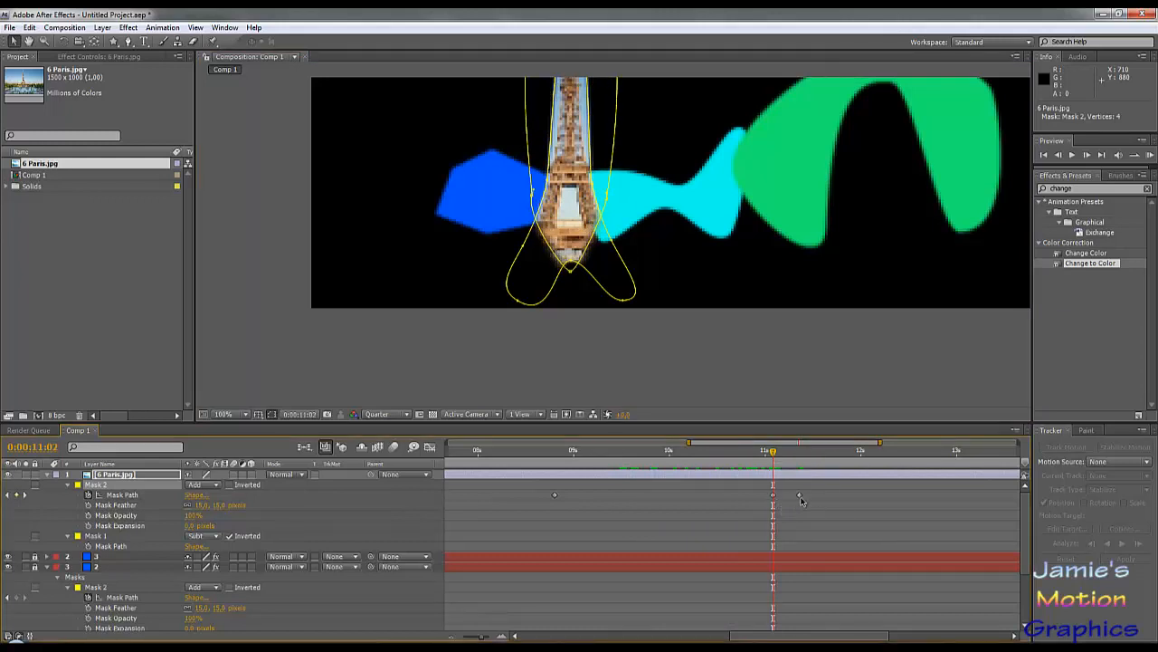
{"action": "left_click", "coordinate": [799, 495]}
{"action": "key", "text": "Delete"}
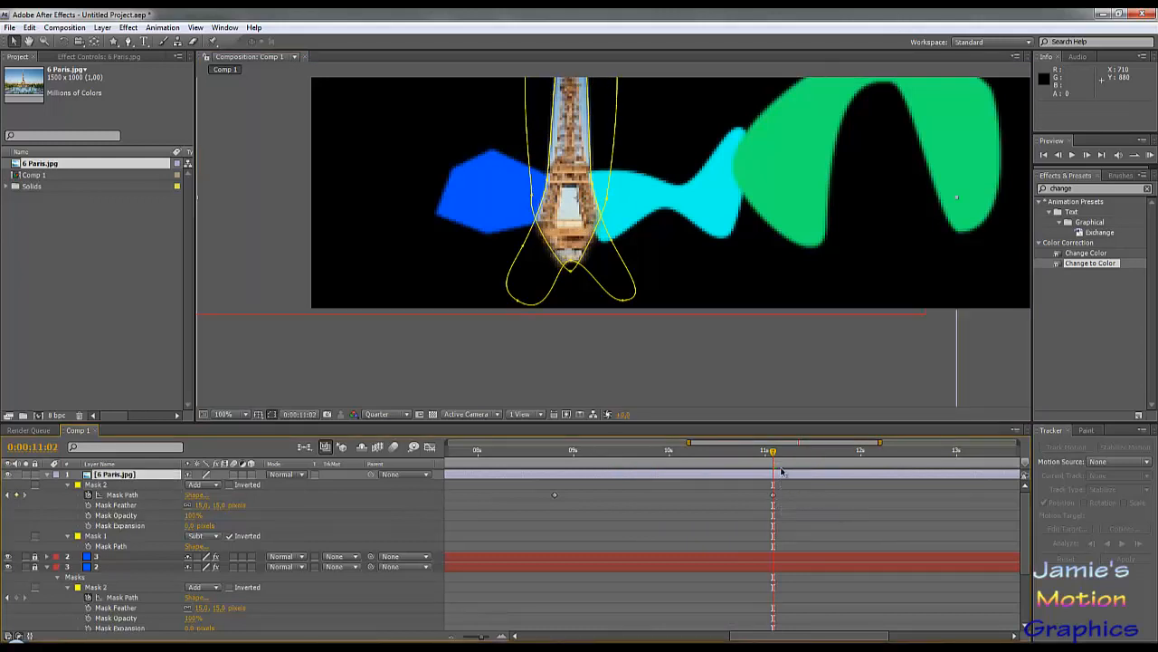
Pull the upper handle of Mask 2's left side vertex outward at 0:00:11:02 to bulge the mask's left edge.
{"action": "left_click_drag", "start_coordinate": [772, 455], "coordinate": [774, 463]}
{"action": "left_click_drag", "start_coordinate": [685, 301], "coordinate": [685, 327]}
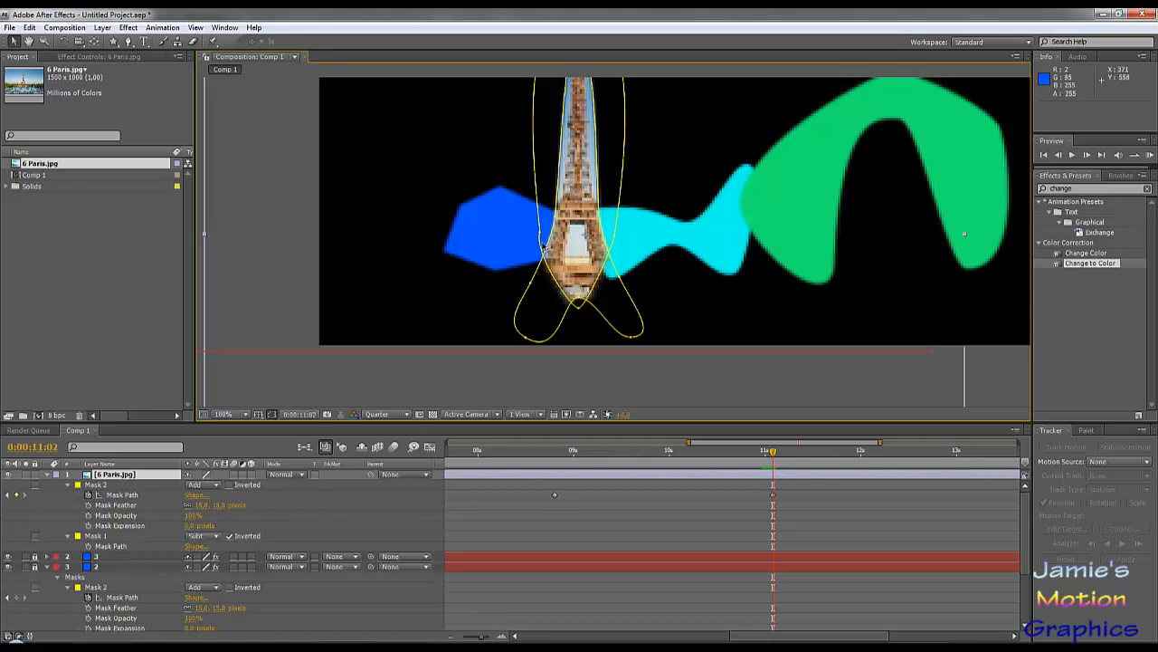
{"action": "left_click", "coordinate": [541, 236]}
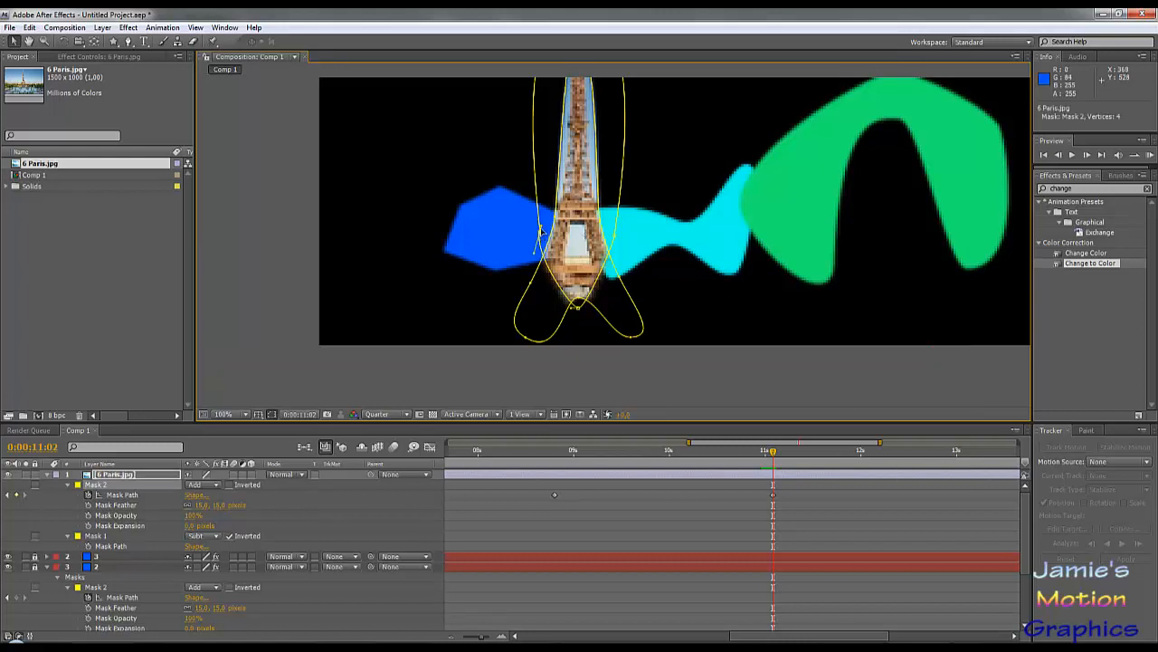
{"action": "left_click_drag", "start_coordinate": [541, 228], "coordinate": [527, 221]}
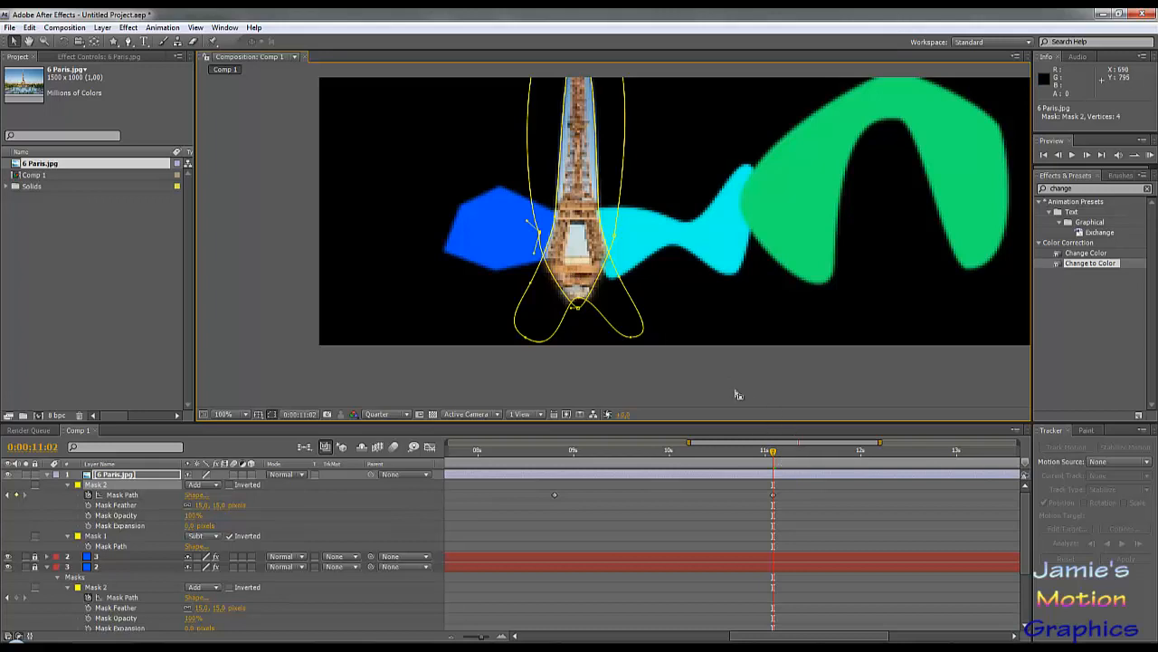
Move the second Mask 2 path keyframe to 0:00:10:15 and set the current time to 0:00:11:07.
{"action": "left_click", "coordinate": [783, 453]}
{"action": "left_click_drag", "start_coordinate": [781, 452], "coordinate": [773, 452]}
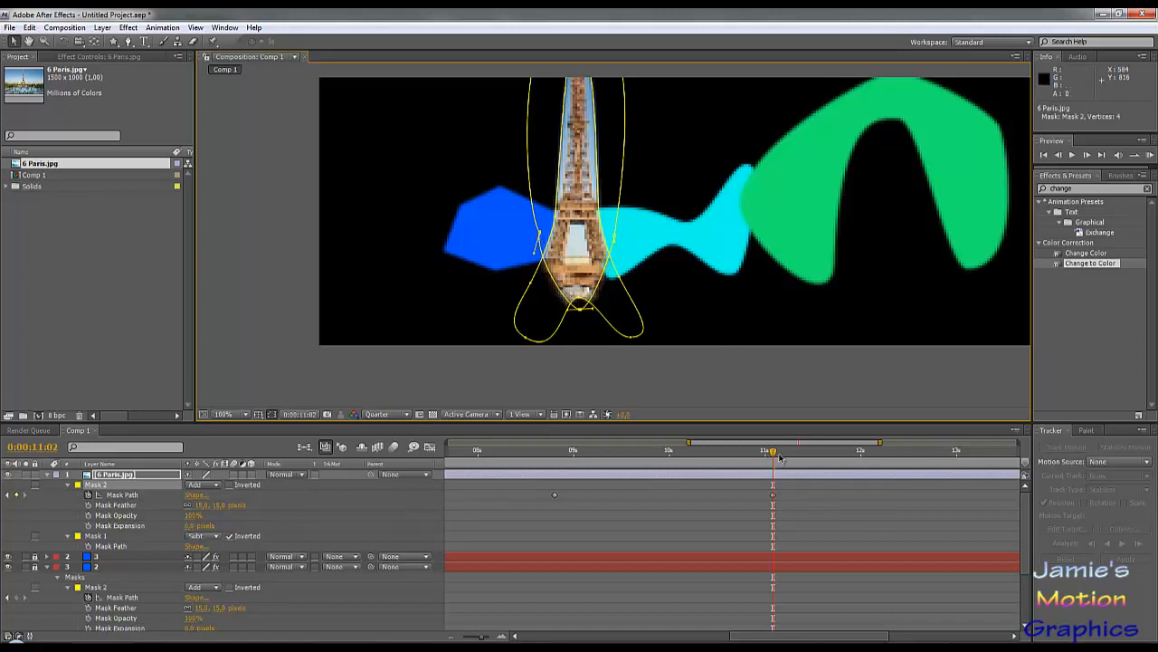
{"action": "left_click_drag", "start_coordinate": [773, 453], "coordinate": [750, 501]}
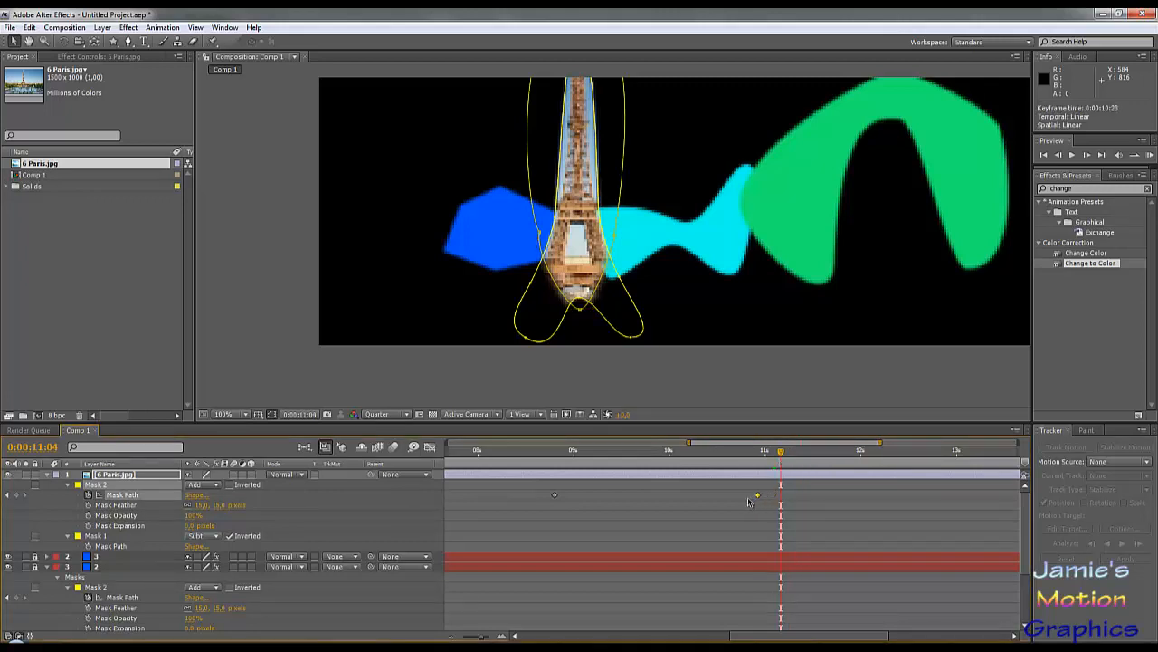
{"action": "left_click", "coordinate": [790, 462]}
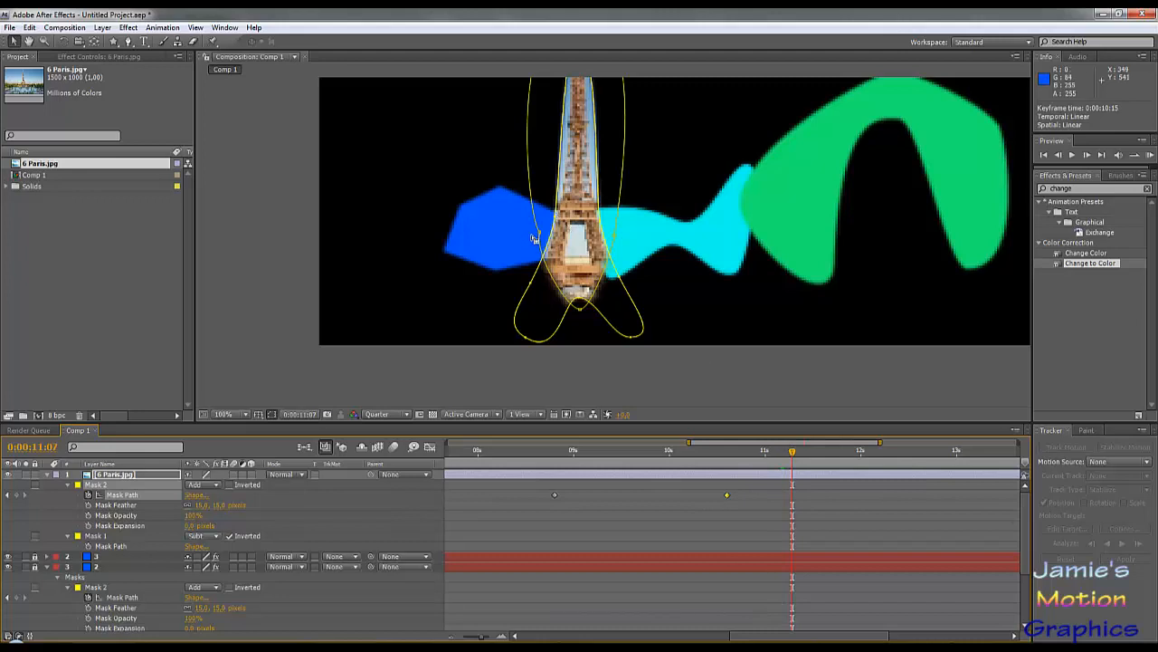
At 0:00:11:07, move Mask 2's left and right vertices down and outward to the ends of the tower's feet.
{"action": "left_click_drag", "start_coordinate": [540, 236], "coordinate": [548, 303]}
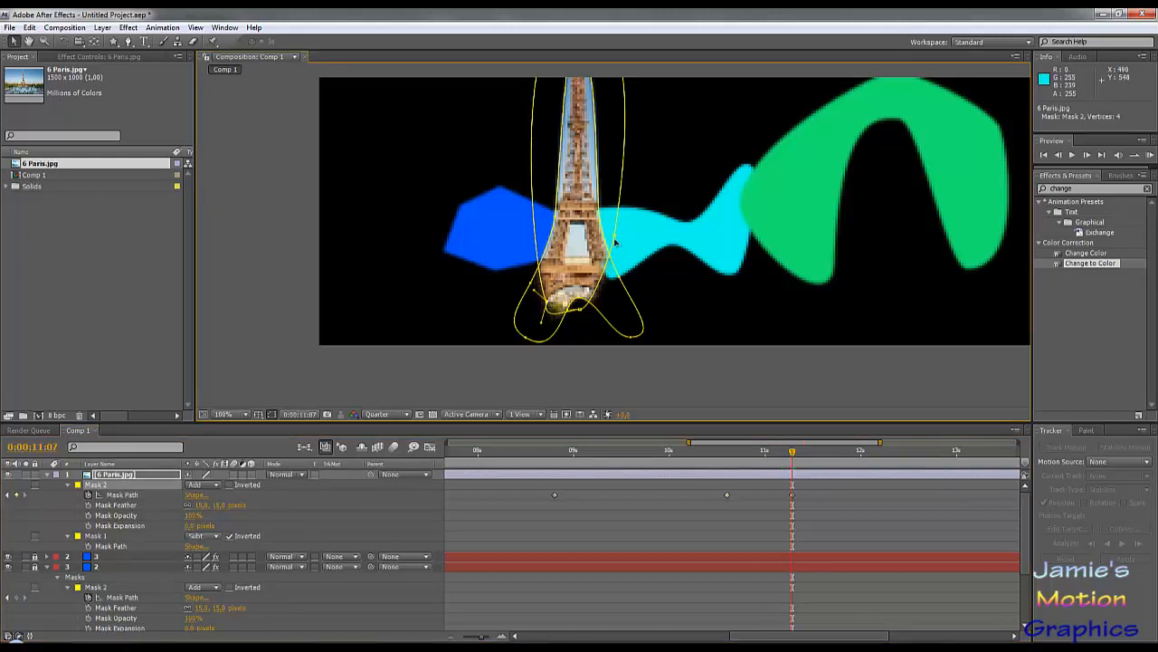
{"action": "left_click_drag", "start_coordinate": [615, 238], "coordinate": [617, 279]}
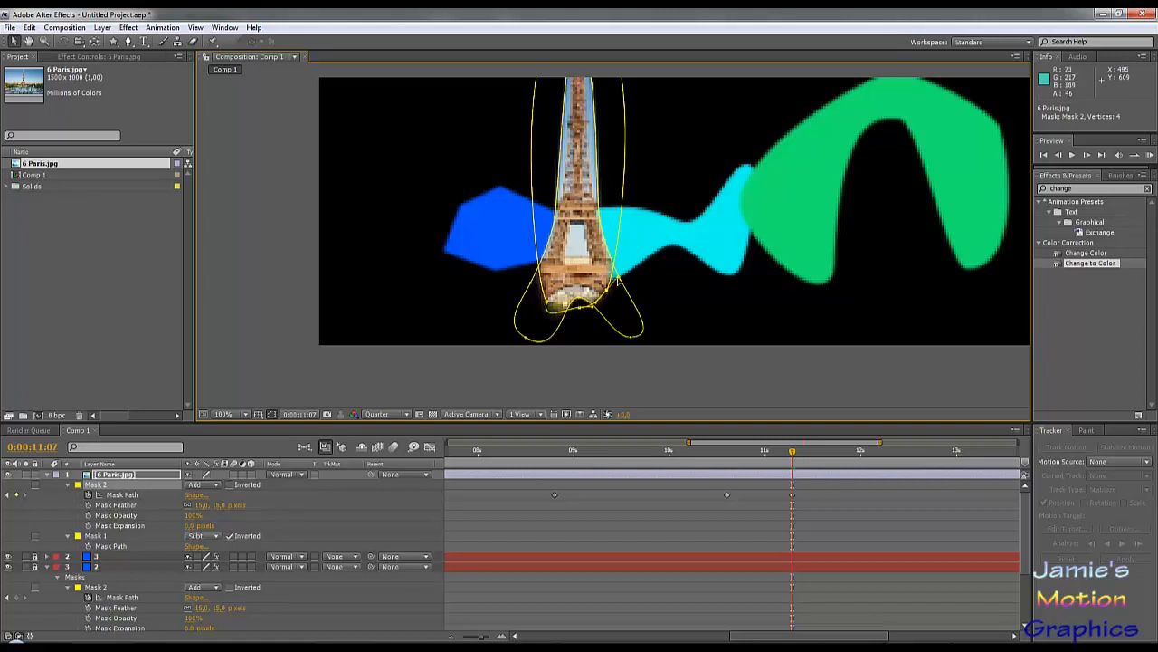
{"action": "left_click_drag", "start_coordinate": [618, 279], "coordinate": [642, 341]}
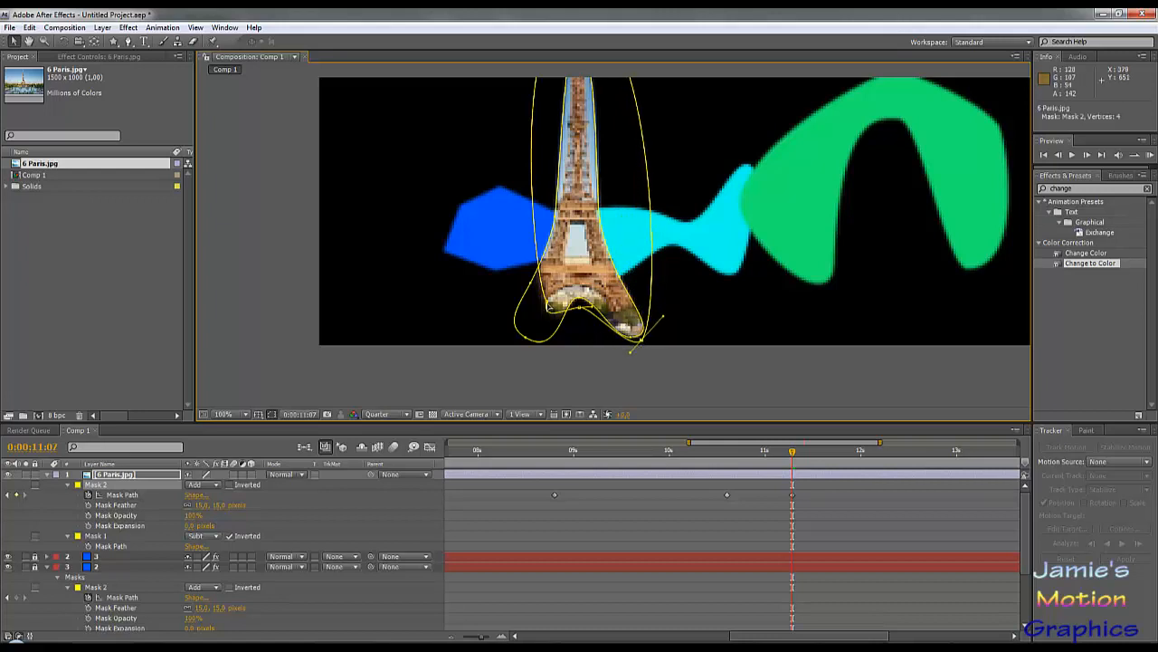
{"action": "left_click_drag", "start_coordinate": [547, 308], "coordinate": [524, 344]}
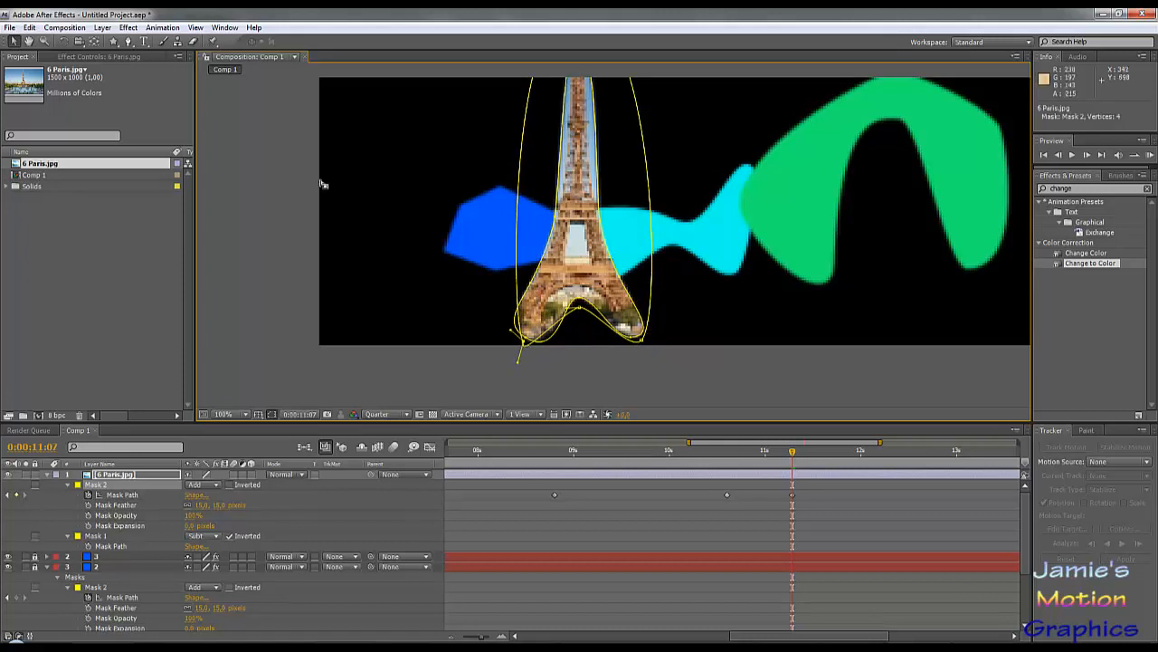
Reset Mask 2's left foot vertex with the Convert Vertex tool and pull its handles outward to curve around the tower's left foot.
{"action": "left_click", "coordinate": [129, 43]}
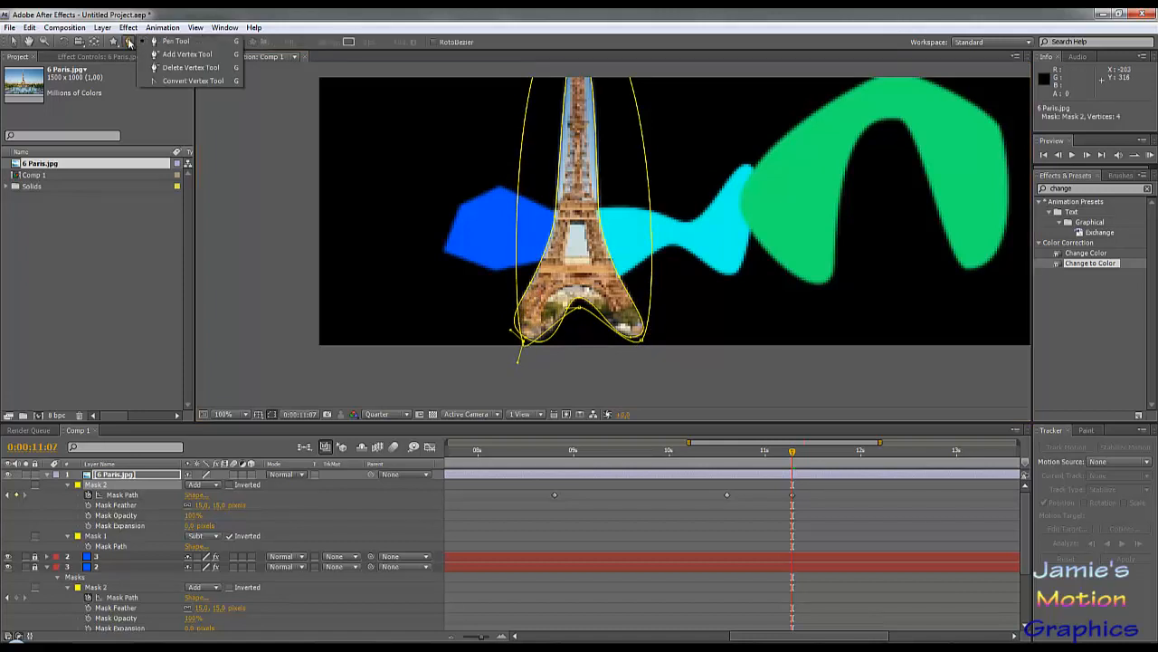
{"action": "left_click", "coordinate": [188, 80]}
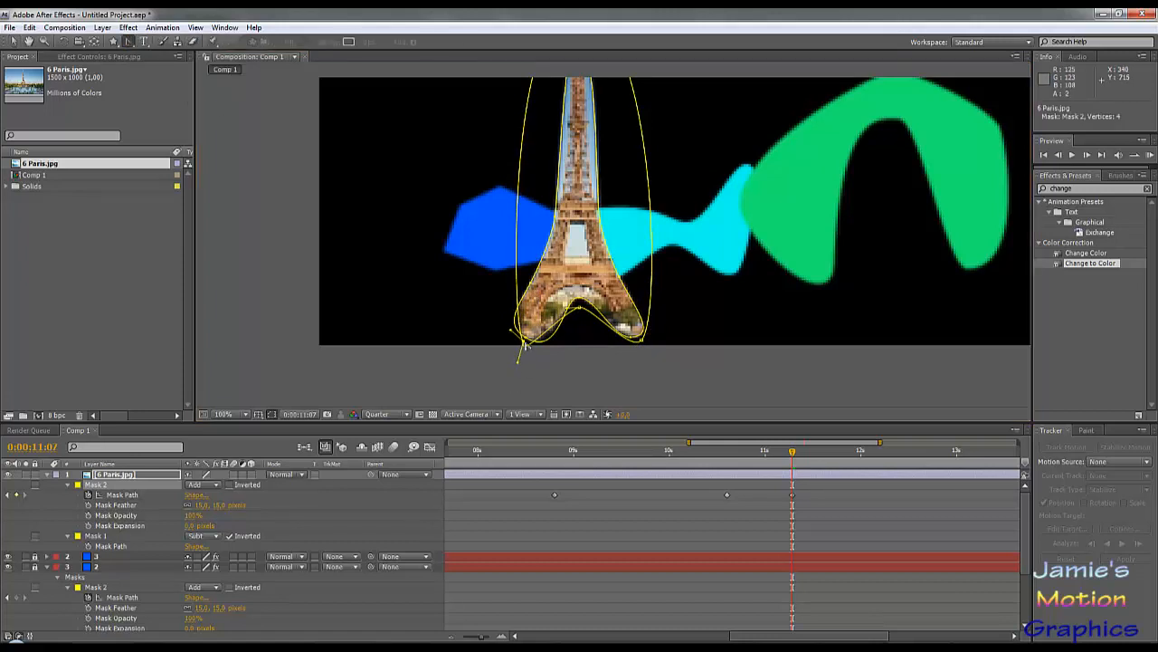
{"action": "left_click", "coordinate": [522, 344]}
{"action": "left_click_drag", "start_coordinate": [523, 346], "coordinate": [523, 362]}
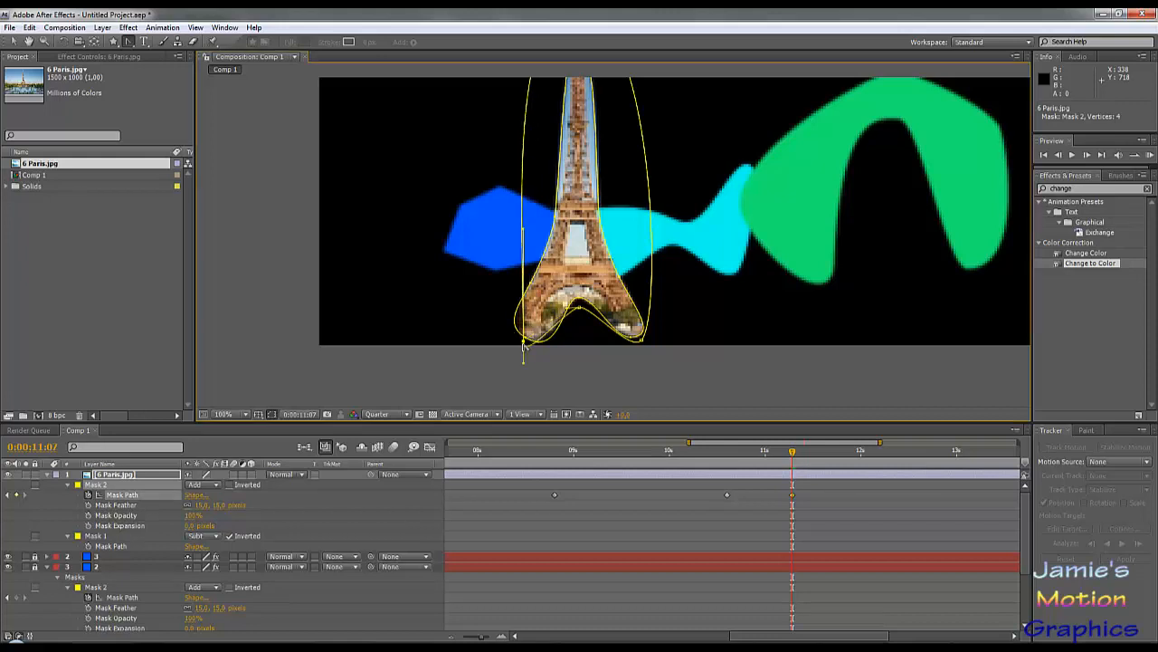
{"action": "left_click", "coordinate": [14, 41]}
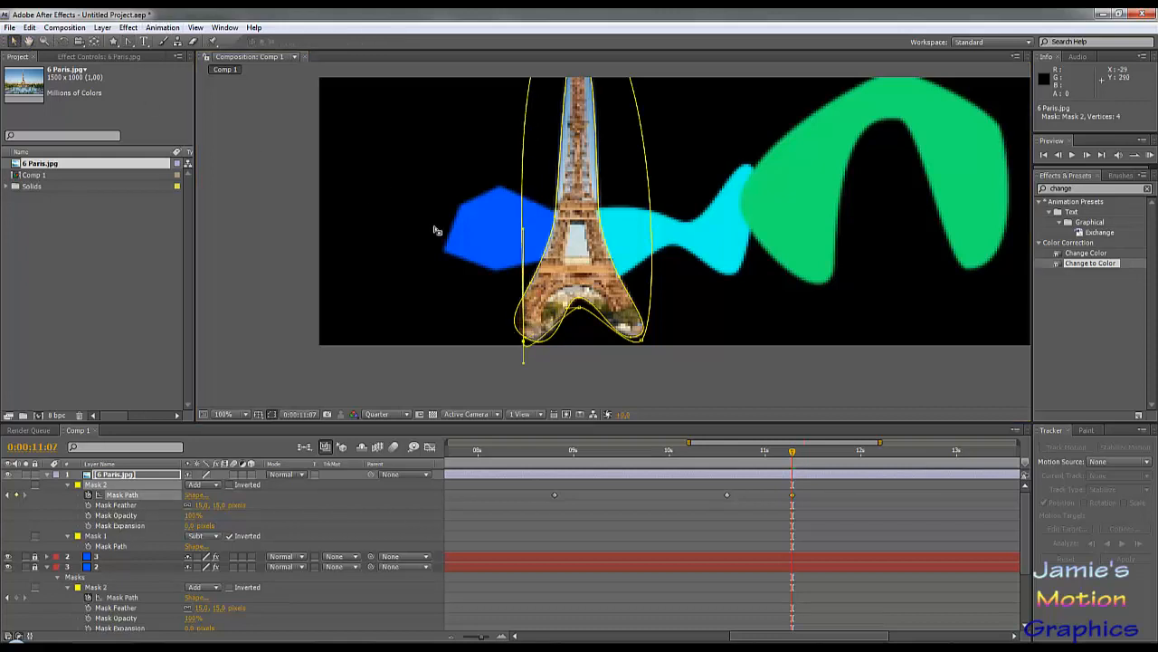
{"action": "left_click_drag", "start_coordinate": [523, 316], "coordinate": [472, 317]}
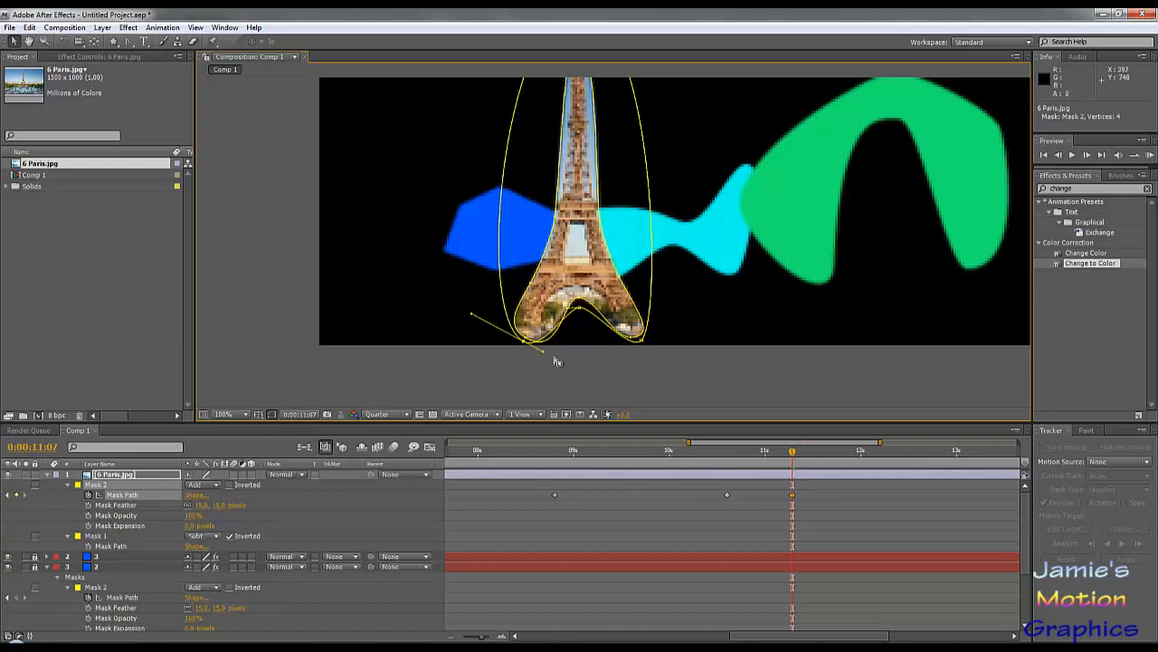
{"action": "left_click_drag", "start_coordinate": [543, 354], "coordinate": [581, 360]}
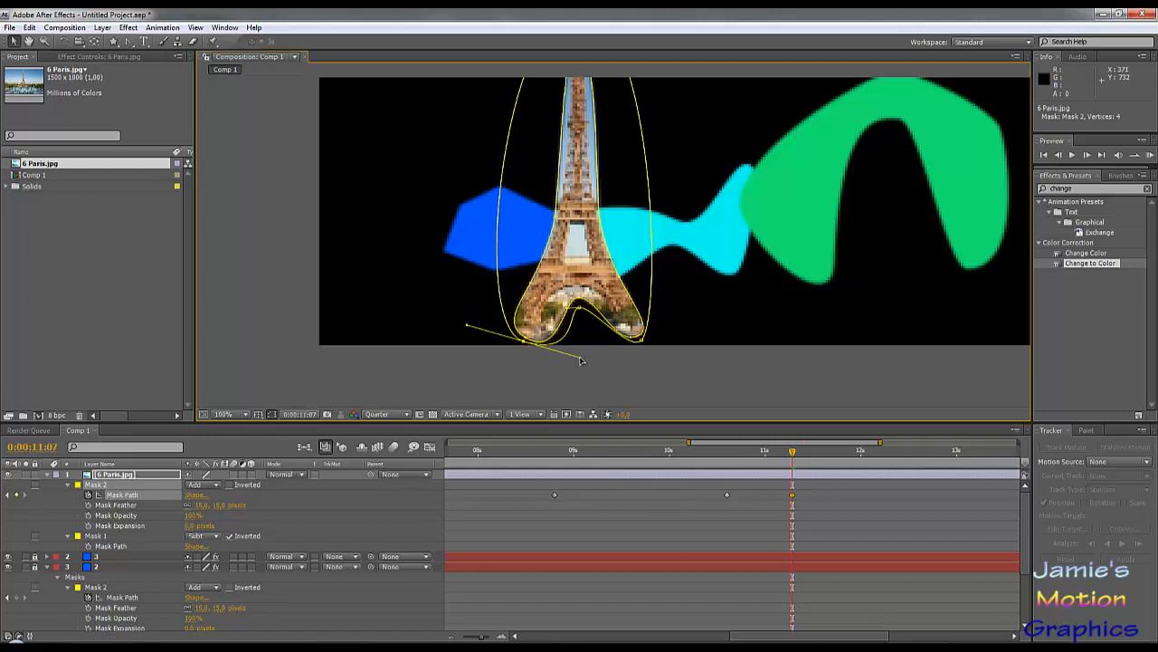
Lengthen the lower handle of Mask 2's right foot vertex to round the mask beneath the tower's right foot.
{"action": "left_click", "coordinate": [642, 341]}
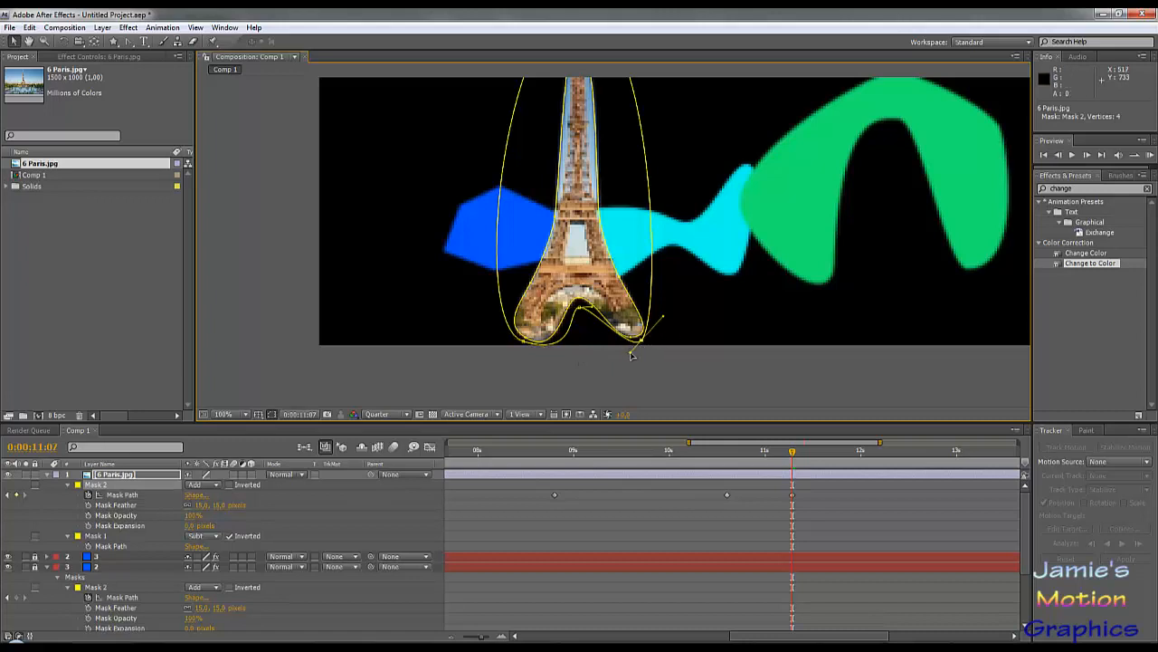
{"action": "left_click_drag", "start_coordinate": [632, 356], "coordinate": [619, 362]}
{"action": "left_click_drag", "start_coordinate": [629, 280], "coordinate": [639, 326]}
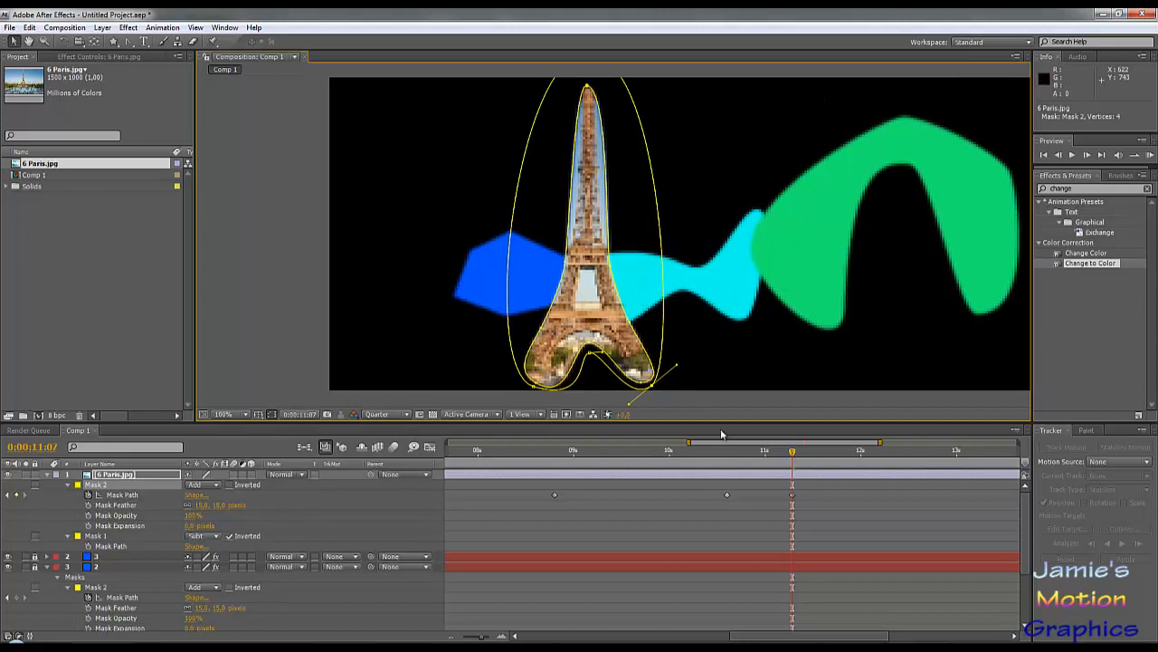
At 0:00:10:15, move Mask 2's right and left vertices down to the tower's sides just above the arch.
{"action": "left_click_drag", "start_coordinate": [793, 454], "coordinate": [727, 461]}
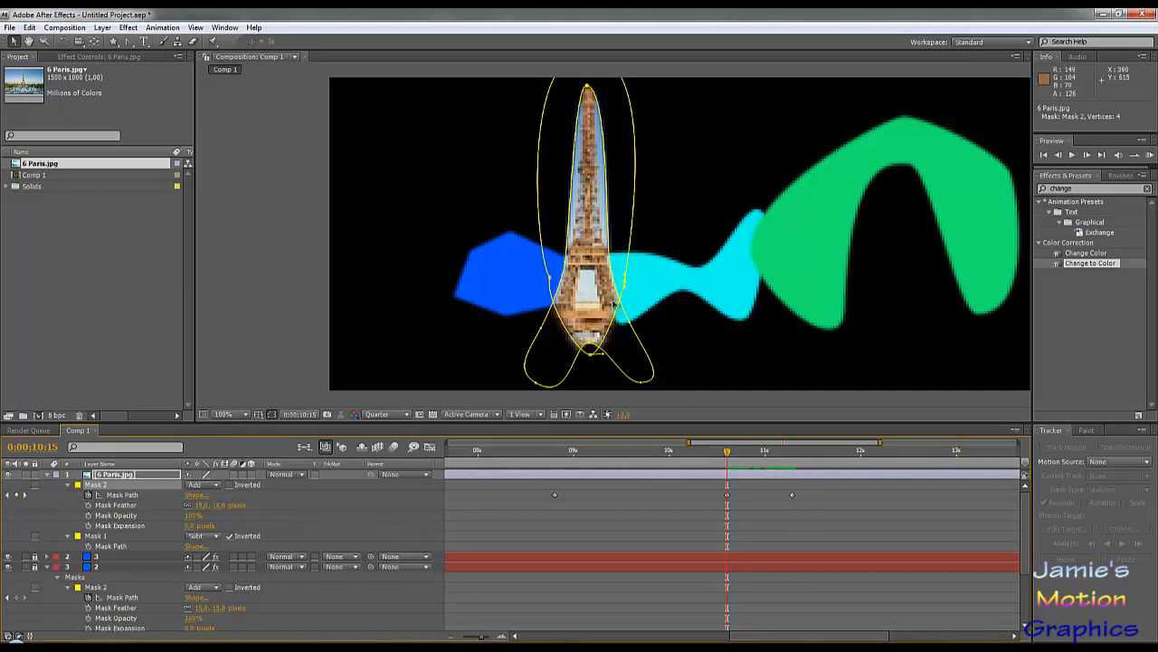
{"action": "left_click_drag", "start_coordinate": [728, 452], "coordinate": [728, 486]}
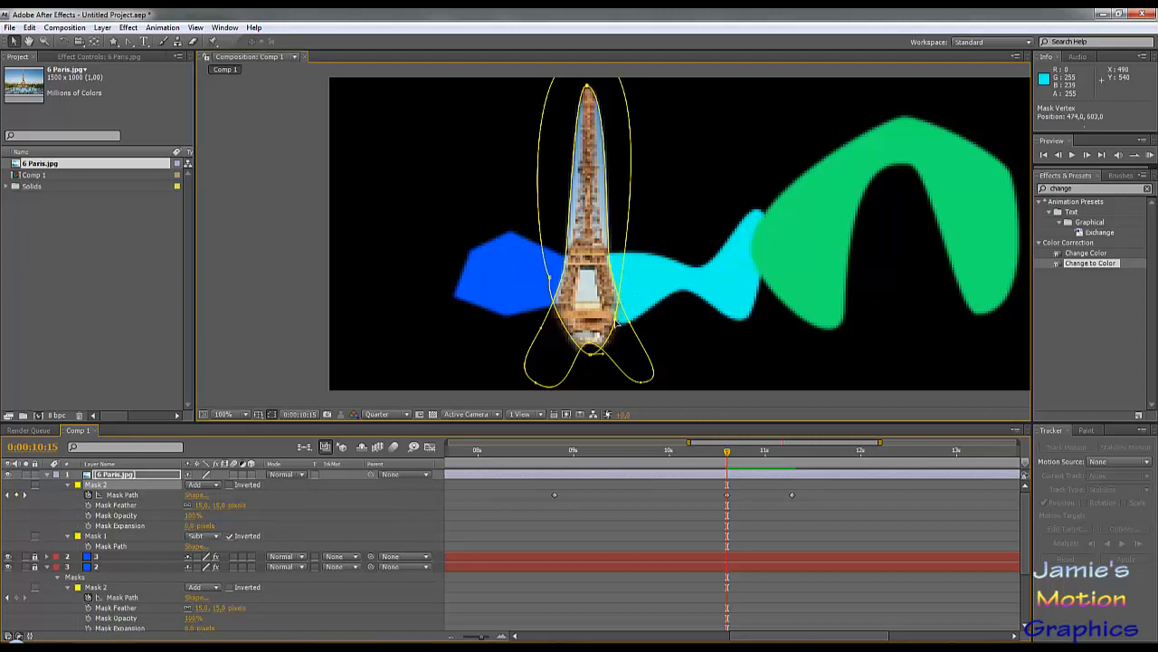
{"action": "left_click_drag", "start_coordinate": [615, 320], "coordinate": [629, 303]}
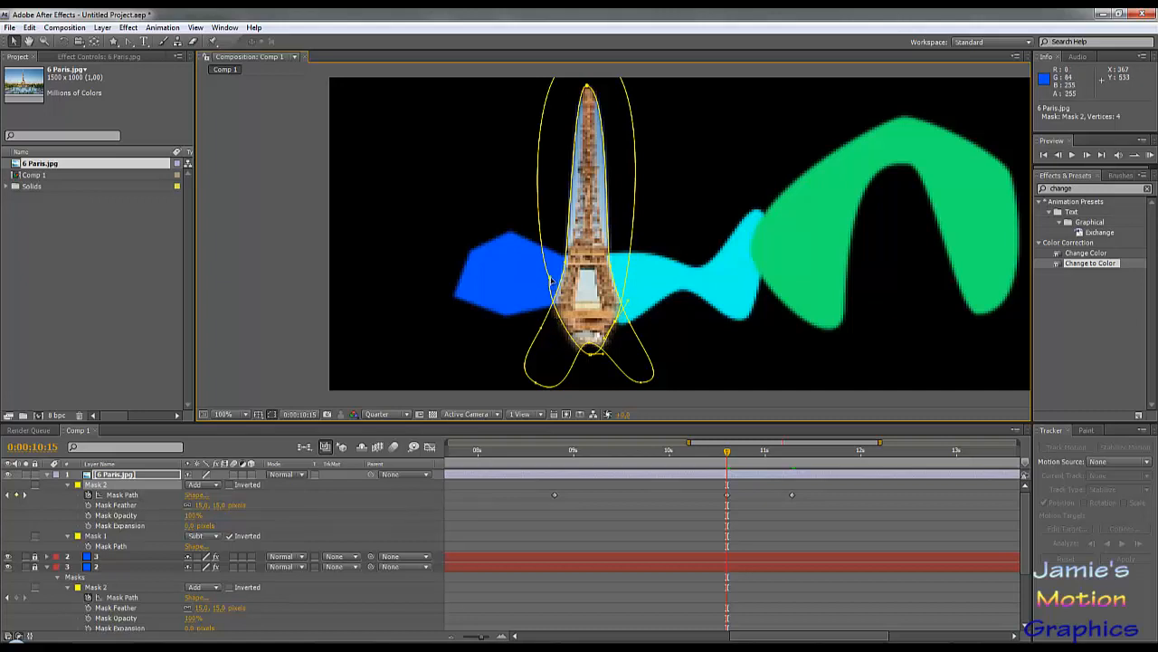
{"action": "left_click_drag", "start_coordinate": [551, 279], "coordinate": [566, 330]}
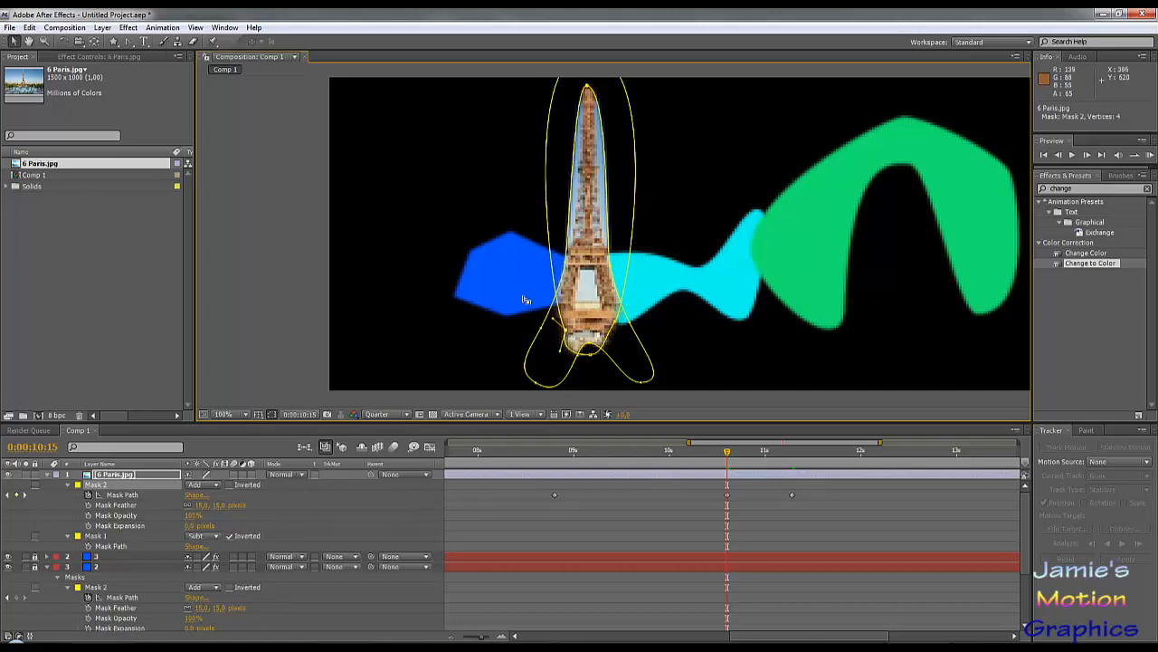
Convert Mask 2's left vertex at 0:00:10:15 and angle its handles up and outward and down toward the arch.
{"action": "left_click", "coordinate": [127, 41]}
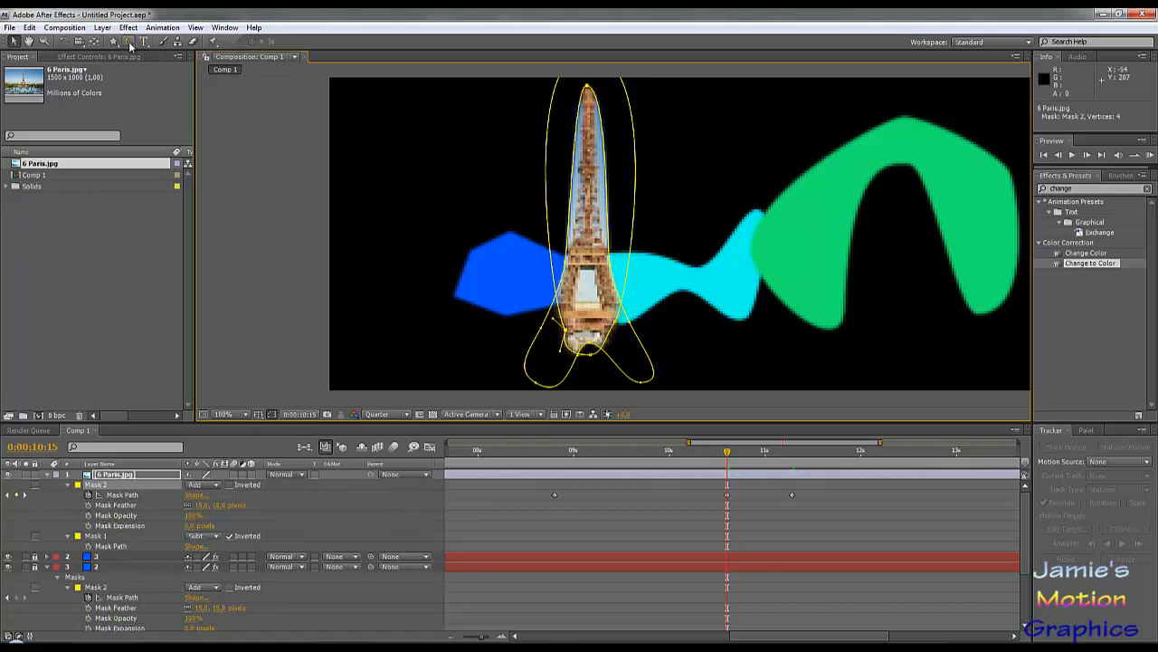
{"action": "left_click", "coordinate": [566, 331]}
{"action": "left_click", "coordinate": [567, 331]}
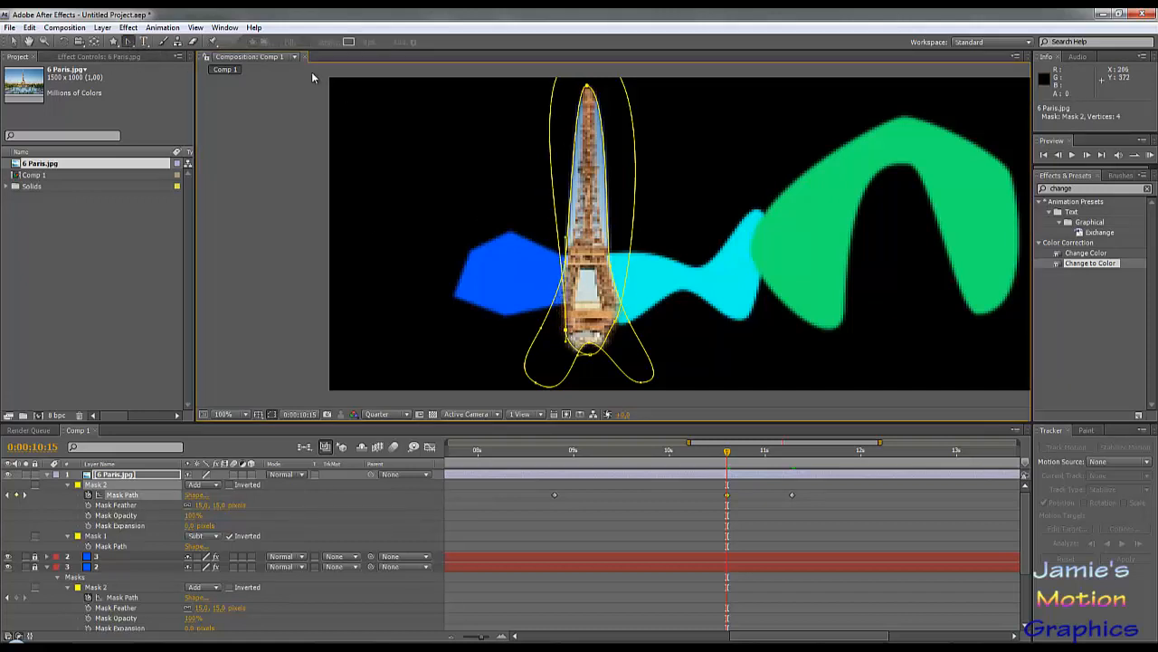
{"action": "left_click", "coordinate": [14, 41]}
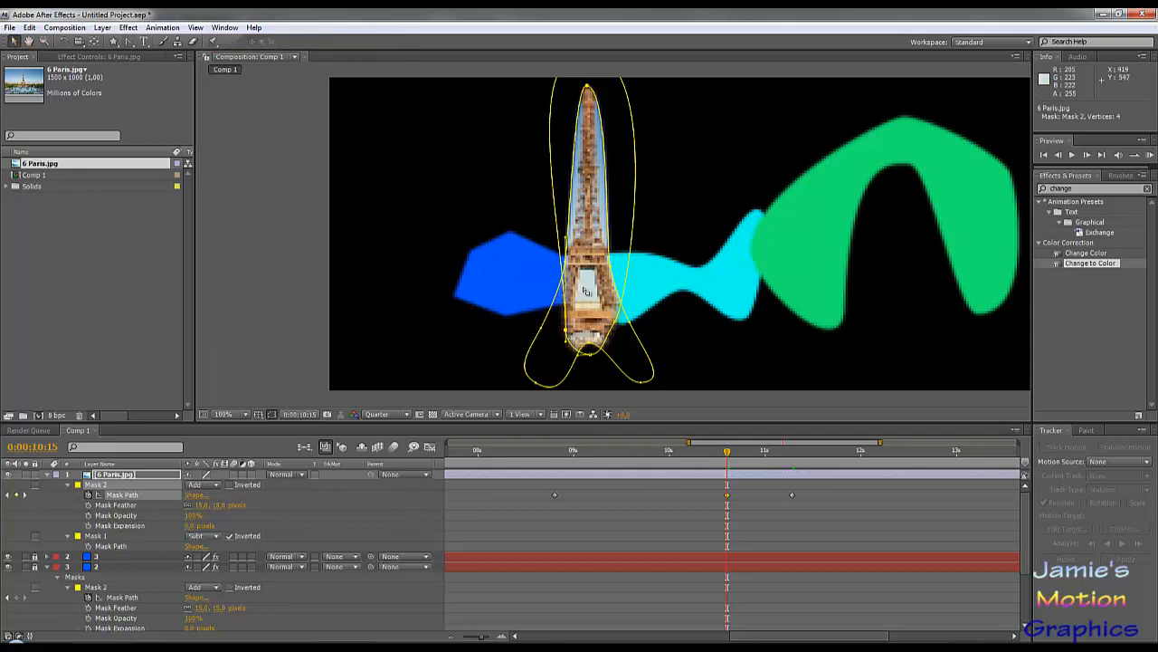
{"action": "left_click_drag", "start_coordinate": [566, 240], "coordinate": [525, 296]}
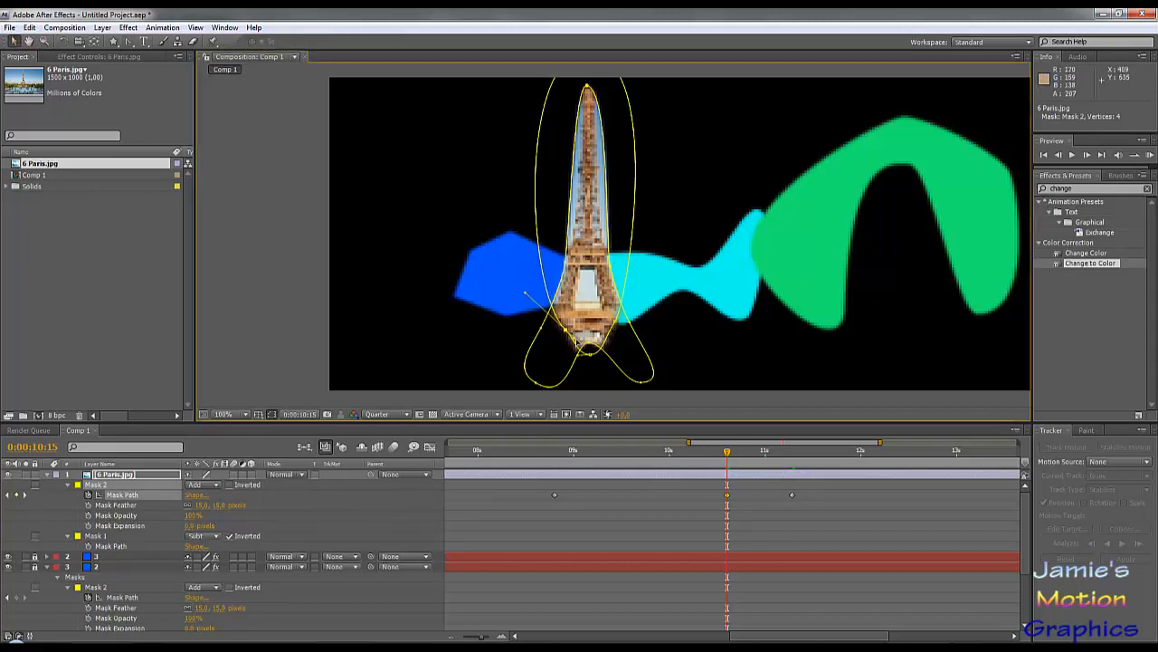
{"action": "left_click_drag", "start_coordinate": [581, 344], "coordinate": [587, 356]}
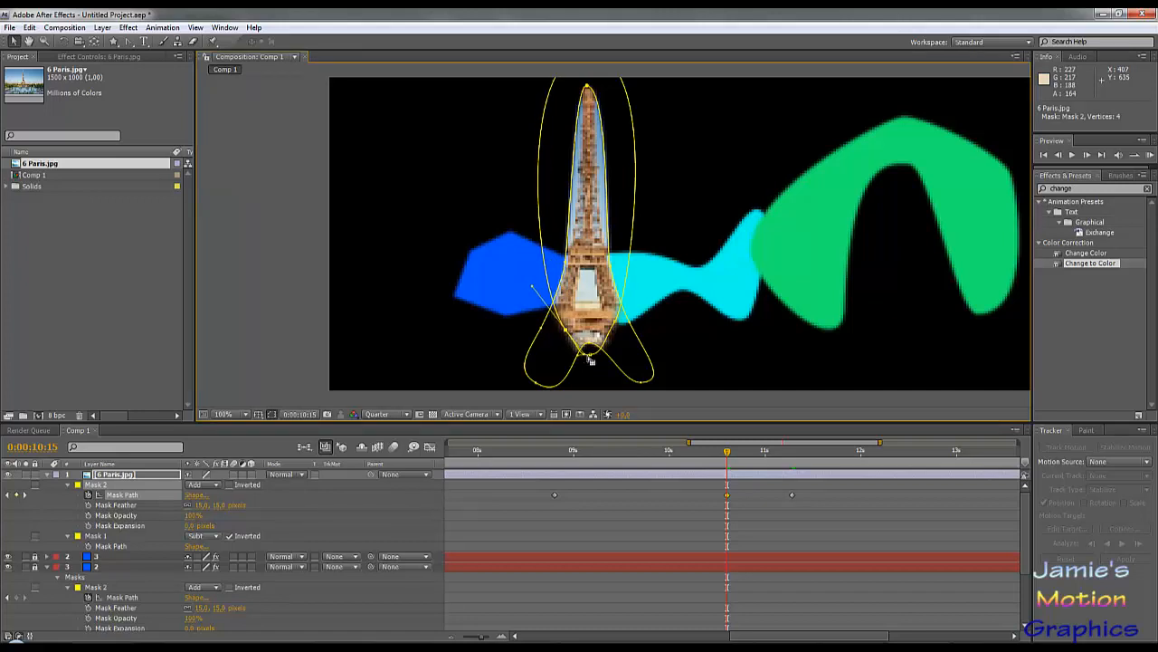
At 0:00:10:02, move Mask 2's left and right vertices outward beyond the tower's edges and scrub through the reveal.
{"action": "left_click_drag", "start_coordinate": [729, 455], "coordinate": [679, 496]}
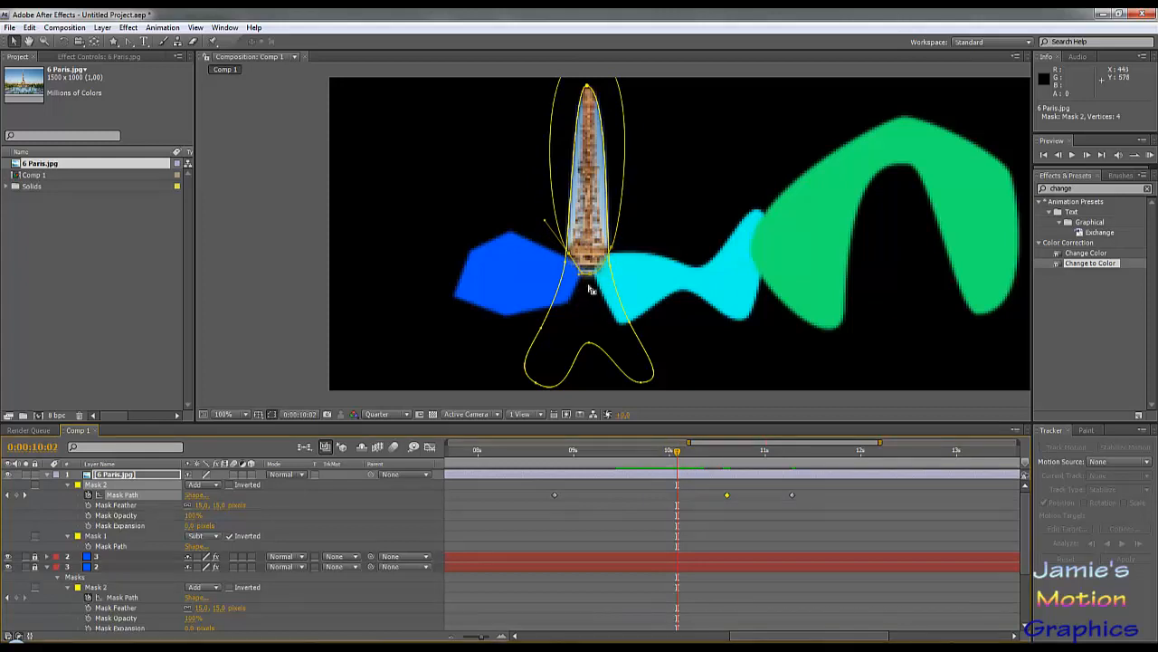
{"action": "left_click_drag", "start_coordinate": [567, 254], "coordinate": [649, 252]}
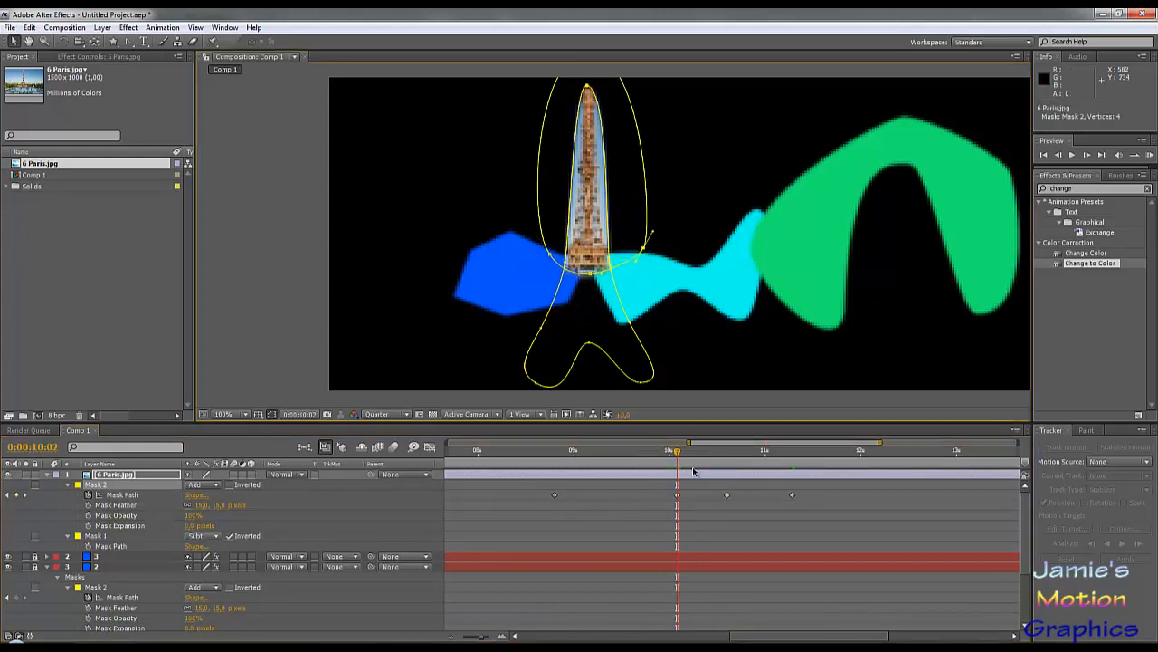
{"action": "left_click_drag", "start_coordinate": [677, 454], "coordinate": [801, 533]}
Shift the 6 Paris.jpg layer earlier in time so its first Mask 2 path keyframe falls at 0:00:07:00, leaving the layer deselected.
{"action": "left_click", "coordinate": [564, 447]}
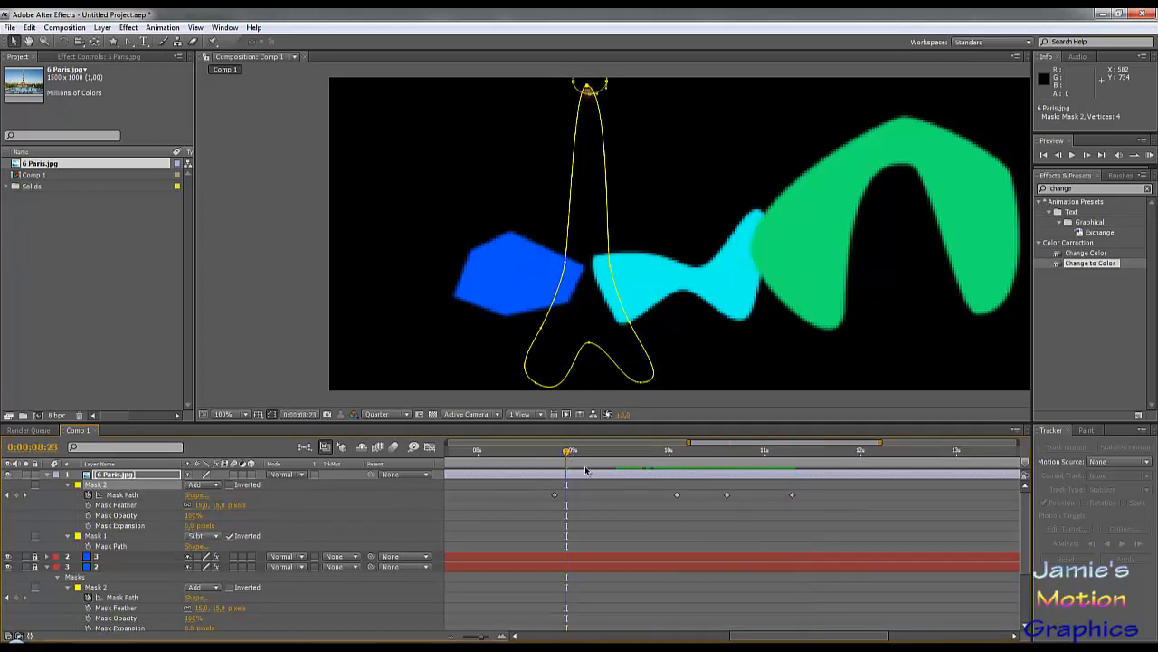
{"action": "scroll", "coordinate": [724, 326], "scroll_direction": "down", "scroll_amount": 4}
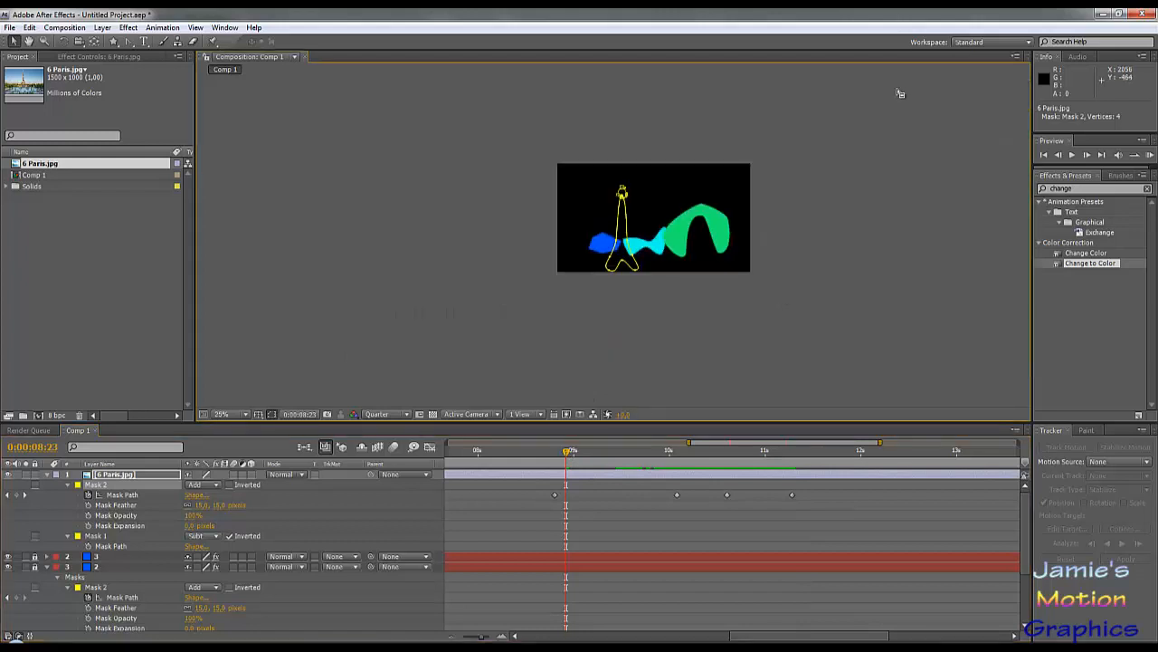
{"action": "left_click", "coordinate": [815, 145]}
{"action": "left_click_drag", "start_coordinate": [743, 188], "coordinate": [734, 238]}
{"action": "left_click", "coordinate": [848, 163]}
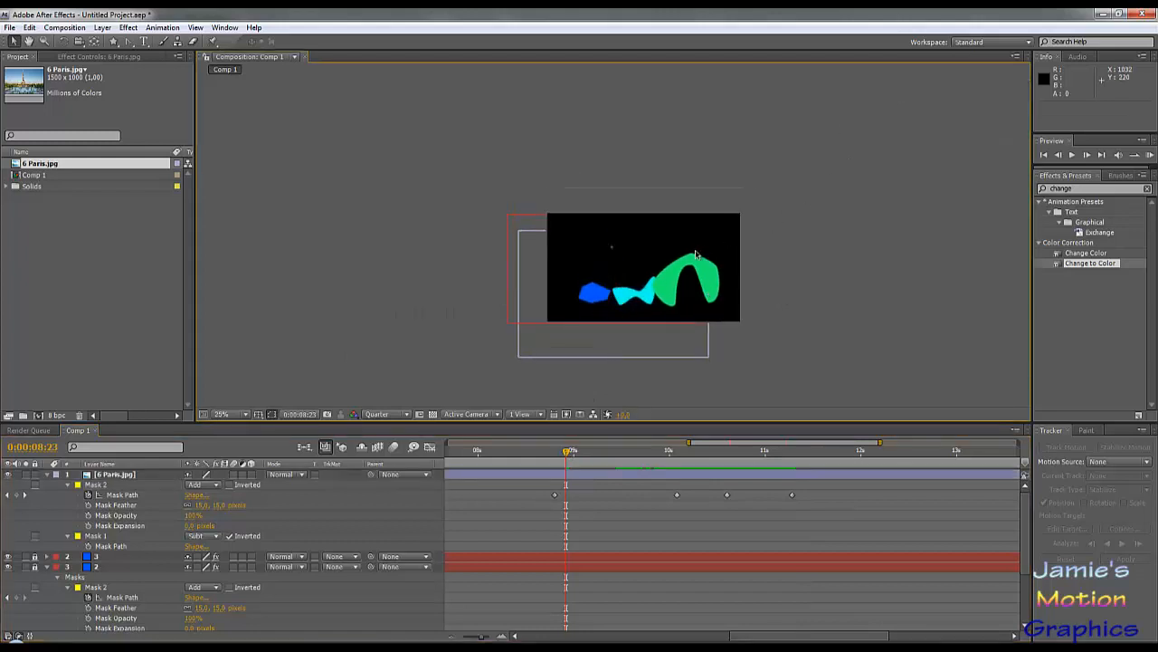
{"action": "key", "text": "period"}
{"action": "left_click_drag", "start_coordinate": [659, 461], "coordinate": [566, 484]}
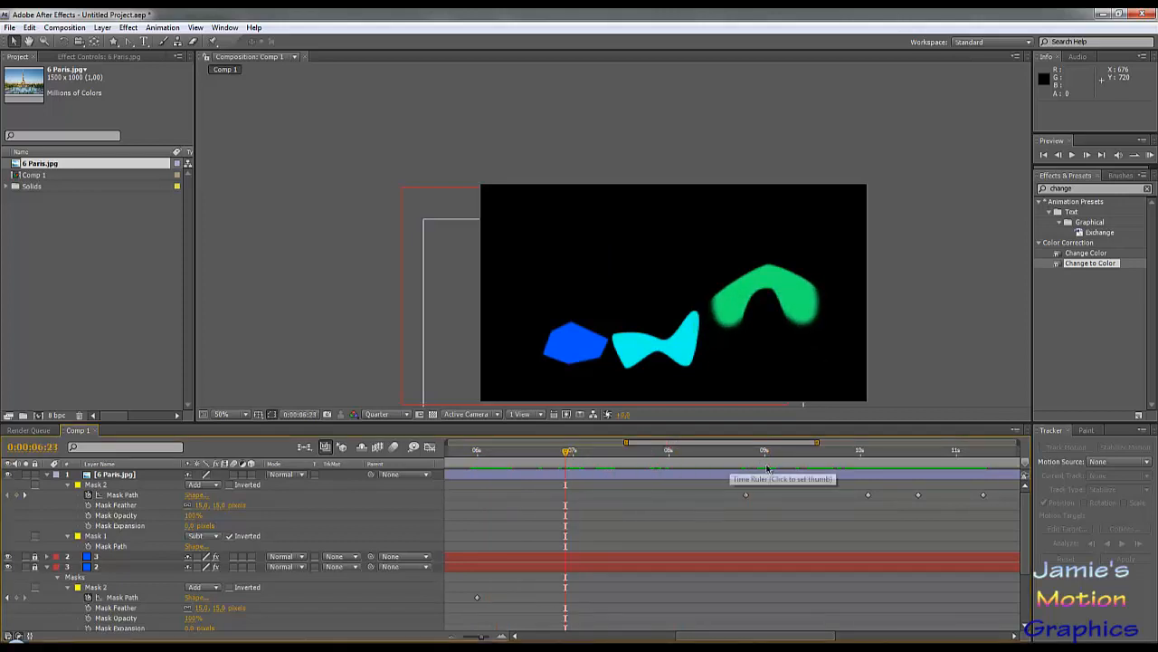
{"action": "left_click_drag", "start_coordinate": [814, 478], "coordinate": [806, 481]}
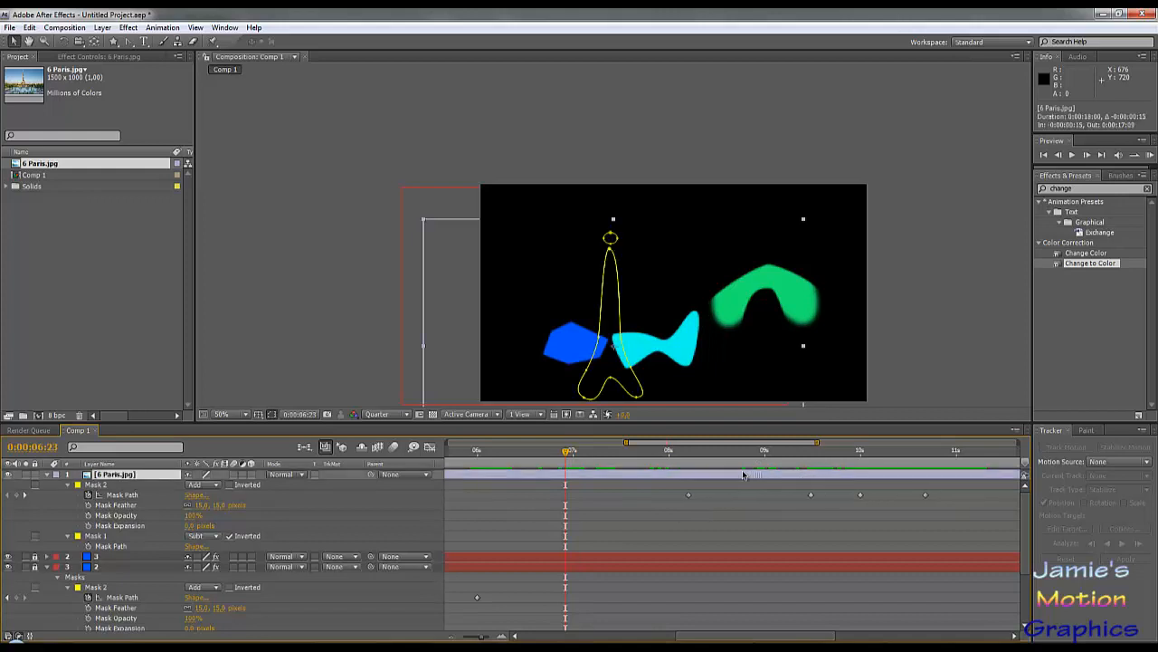
{"action": "left_click_drag", "start_coordinate": [671, 477], "coordinate": [587, 478]}
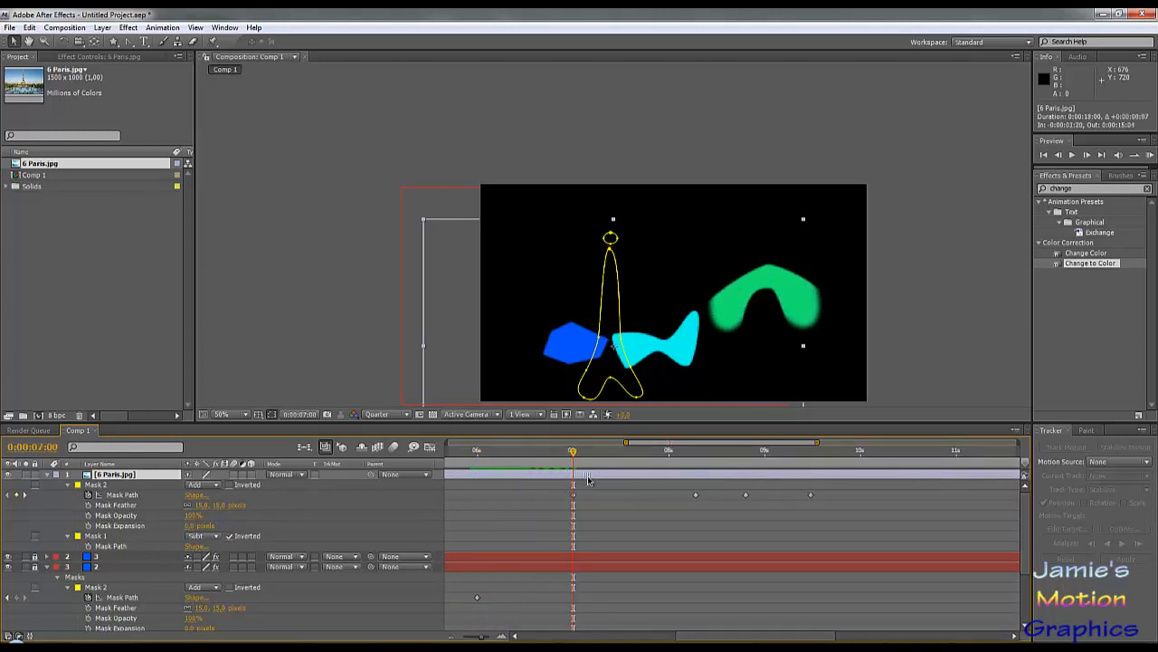
{"action": "left_click", "coordinate": [387, 349]}
{"action": "scroll", "coordinate": [665, 513], "scroll_direction": "down", "scroll_amount": 2}
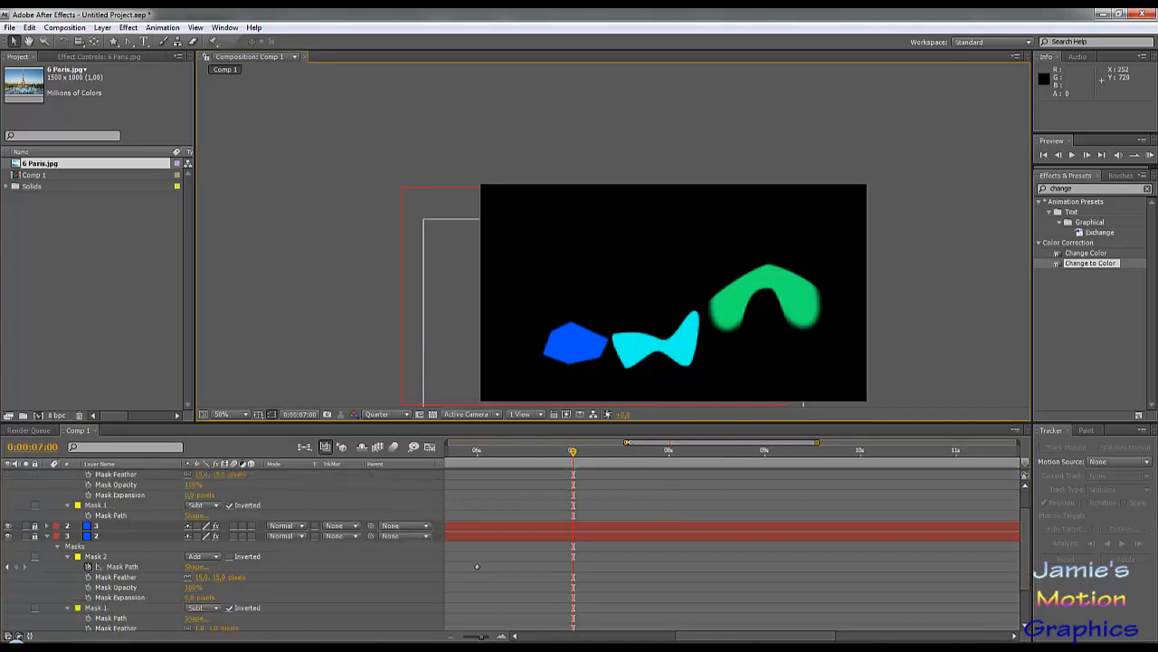
Show the timeline from its start and play the composition from 0:00:00:24 through the complete tower reveal.
{"action": "left_click_drag", "start_coordinate": [626, 442], "coordinate": [449, 442]}
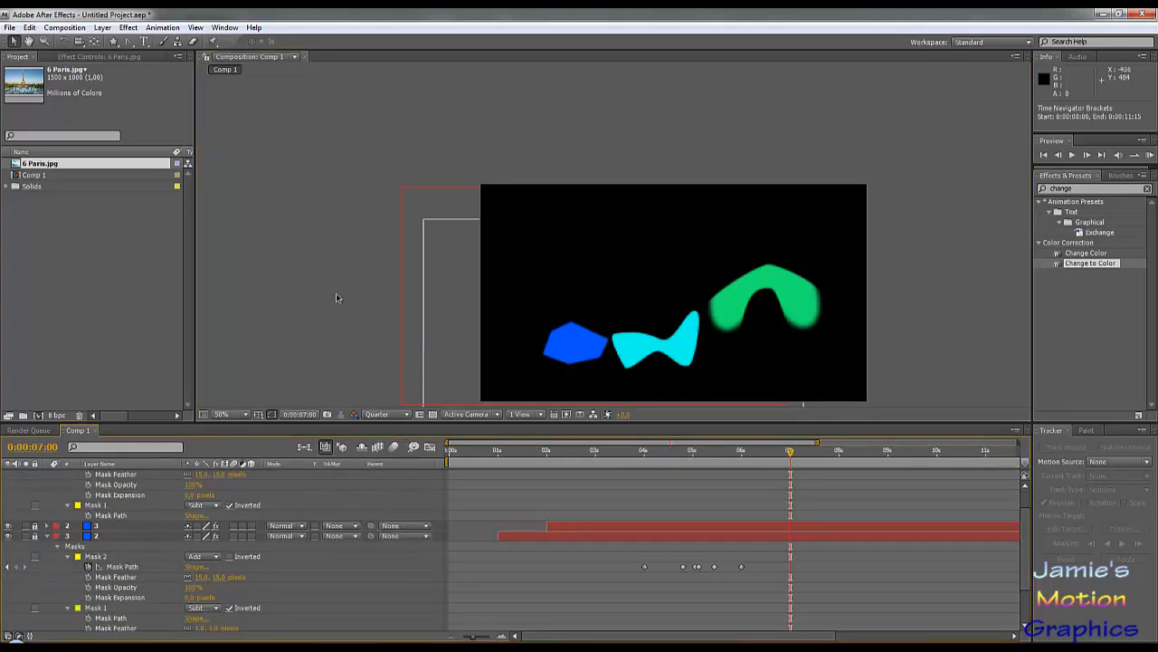
{"action": "key", "text": "Home"}
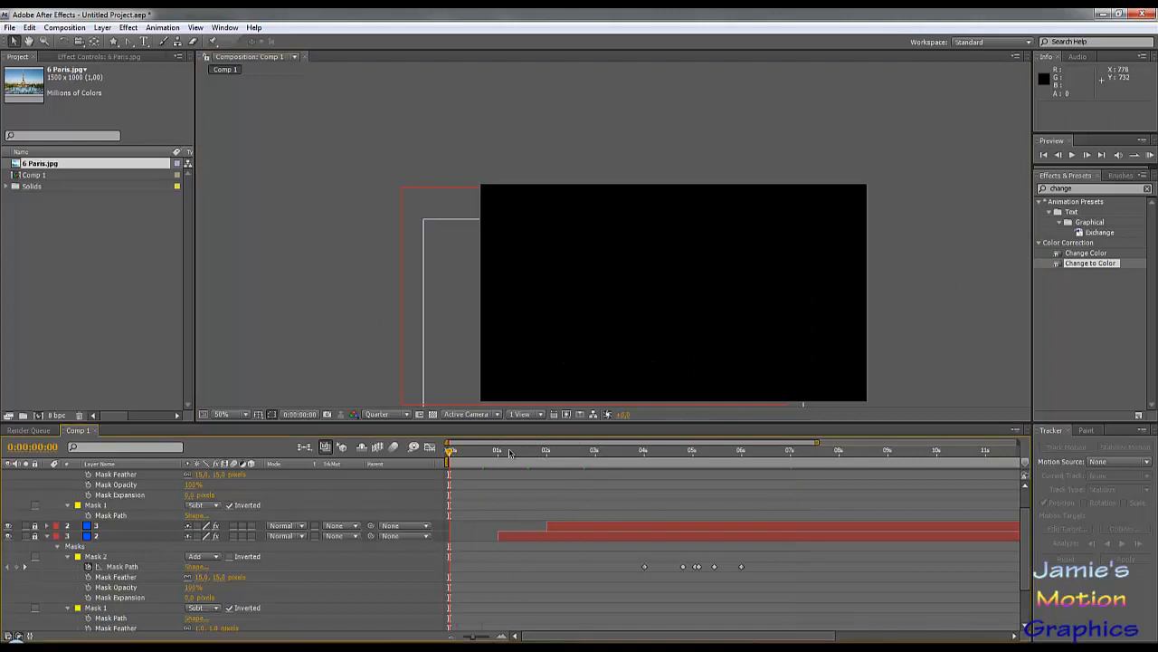
{"action": "left_click", "coordinate": [497, 451]}
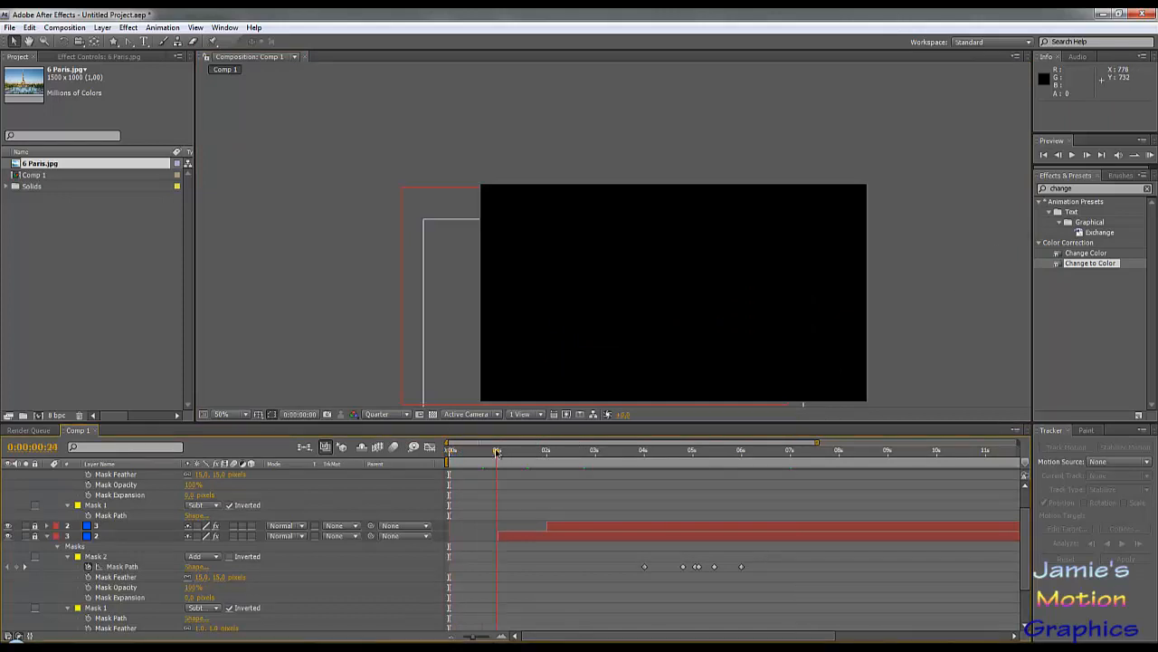
{"action": "left_click", "coordinate": [1073, 155]}
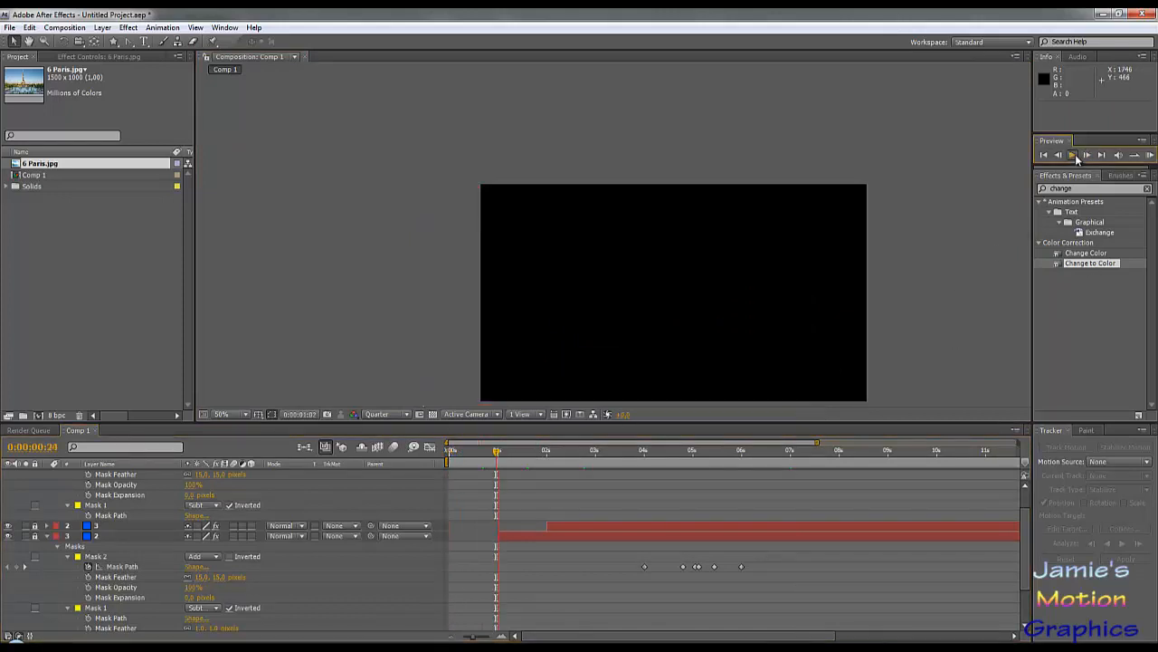
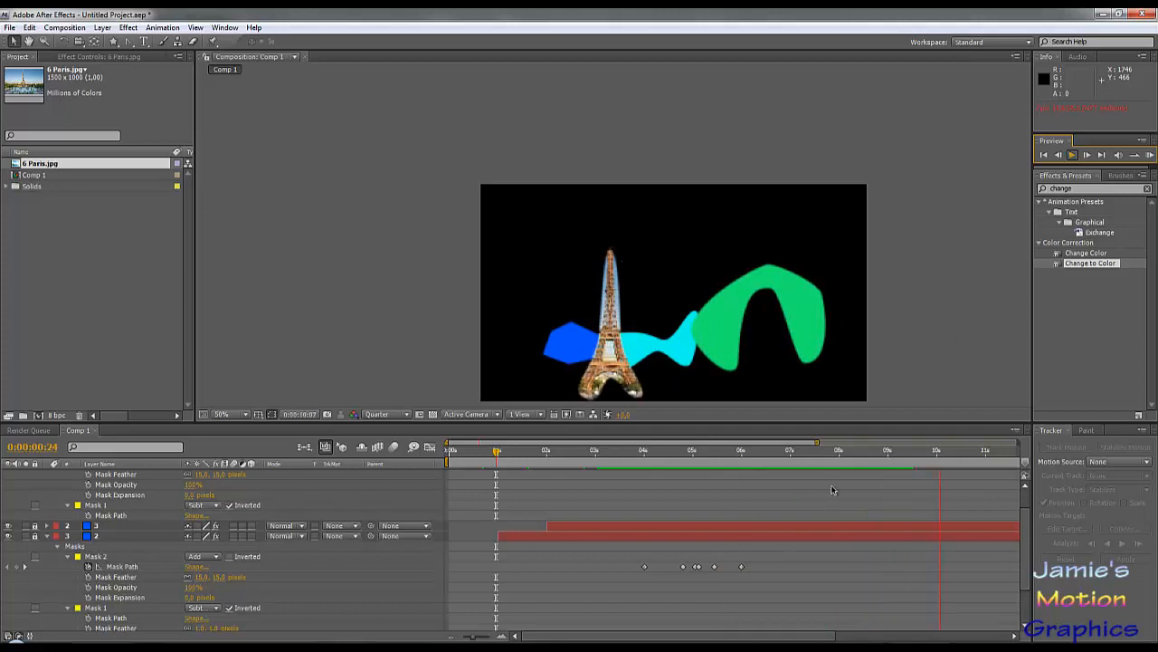
{"action": "key", "text": "space"}
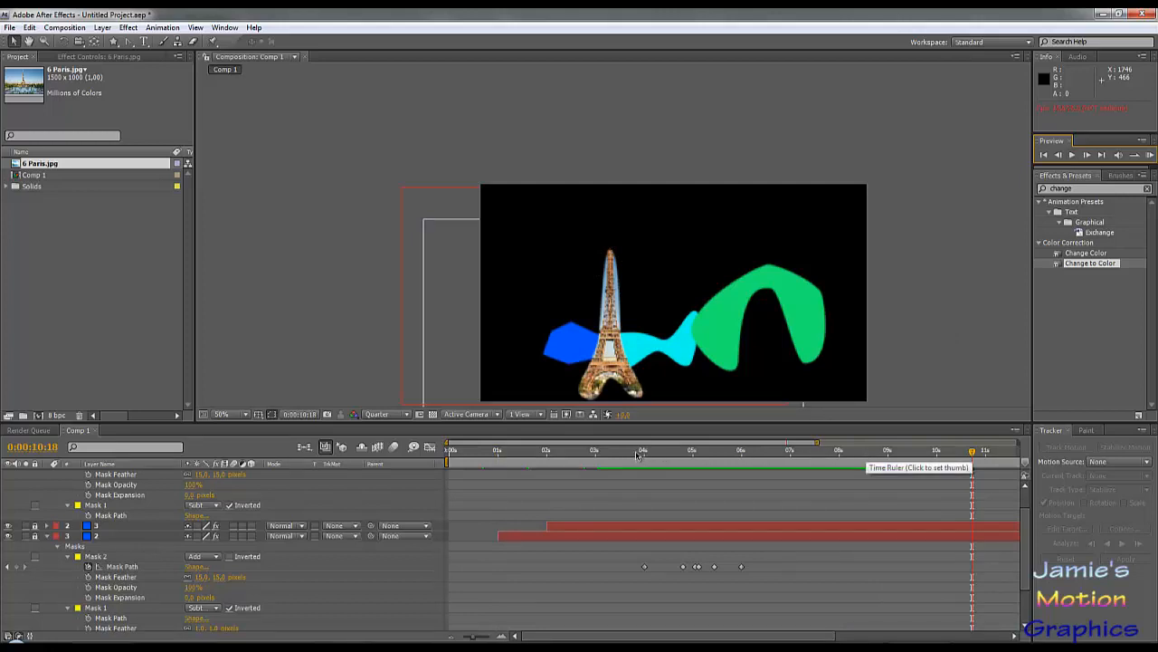
Set the current time to 0:00:01:06 and collapse the properties of the solid layer named 2.
{"action": "left_click_drag", "start_coordinate": [637, 455], "coordinate": [608, 453]}
{"action": "left_click", "coordinate": [509, 452]}
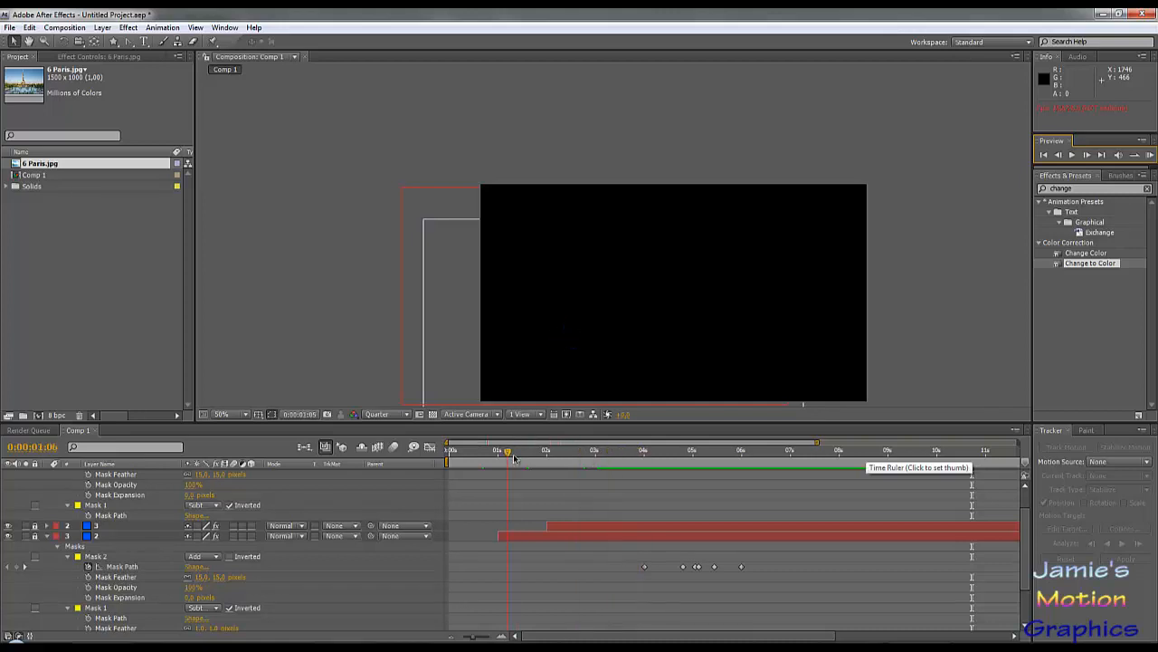
{"action": "scroll", "coordinate": [582, 497], "scroll_direction": "down", "scroll_amount": 3}
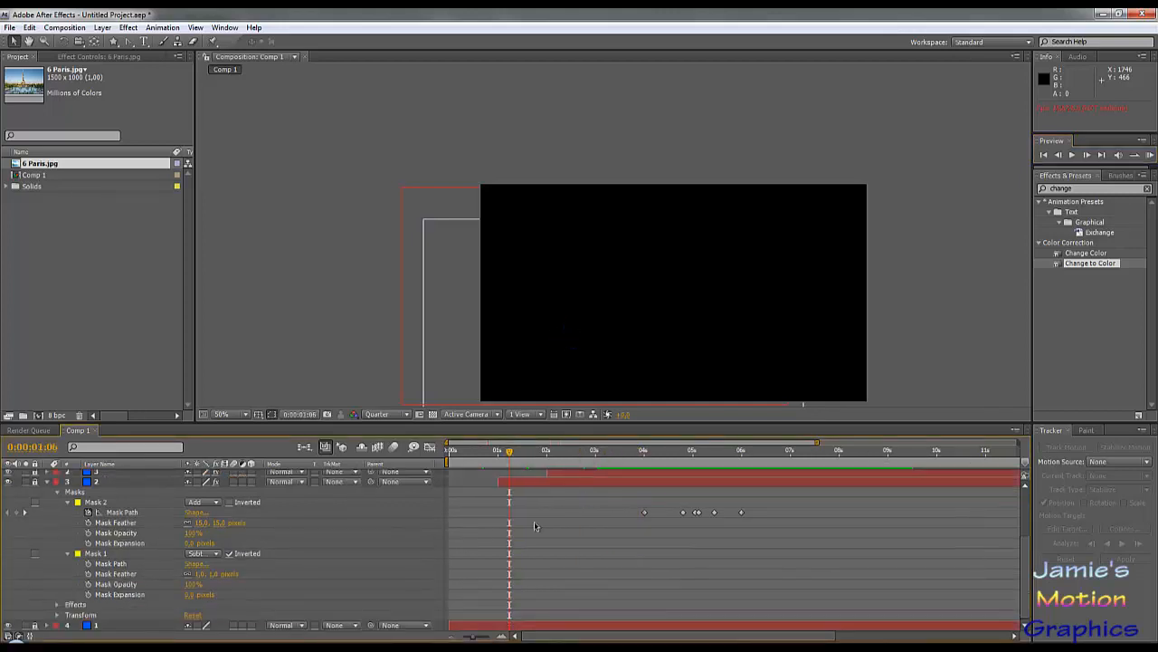
{"action": "left_click", "coordinate": [47, 481]}
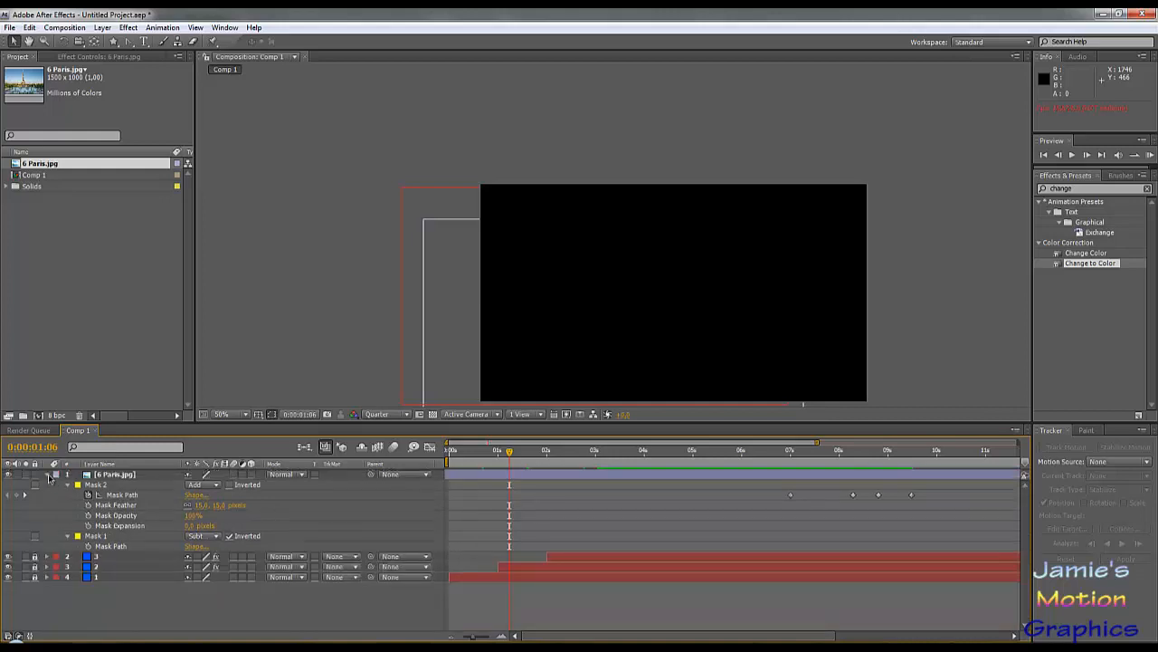
Collapse the 6 Paris.jpg layer, expand solid layer 1 and set the current time to its first Mask 2 path keyframe at 0:00:03:00.
{"action": "left_click", "coordinate": [48, 475]}
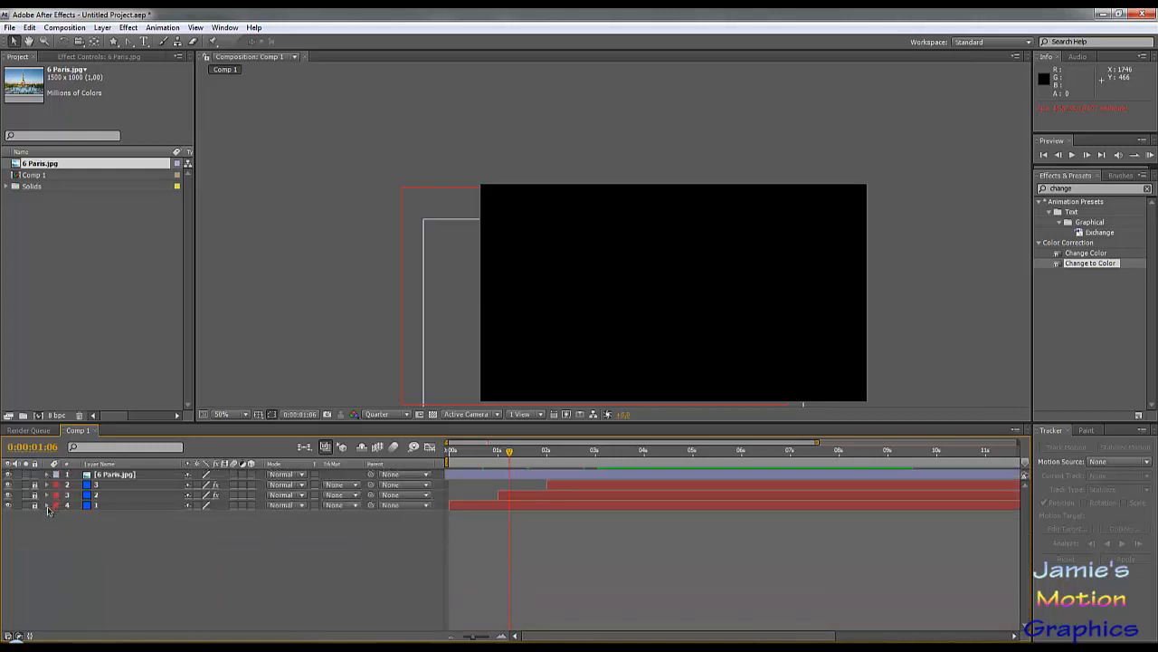
{"action": "left_click", "coordinate": [47, 505]}
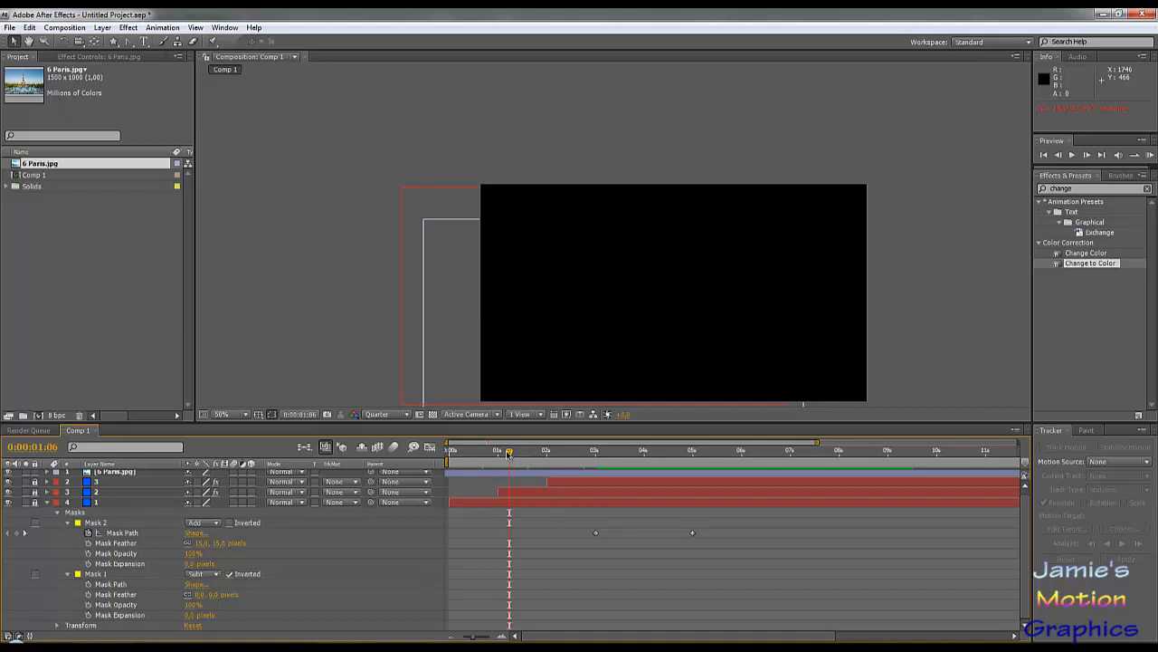
{"action": "left_click_drag", "start_coordinate": [510, 453], "coordinate": [597, 468]}
{"action": "scroll", "coordinate": [594, 553], "scroll_direction": "up", "scroll_amount": 2}
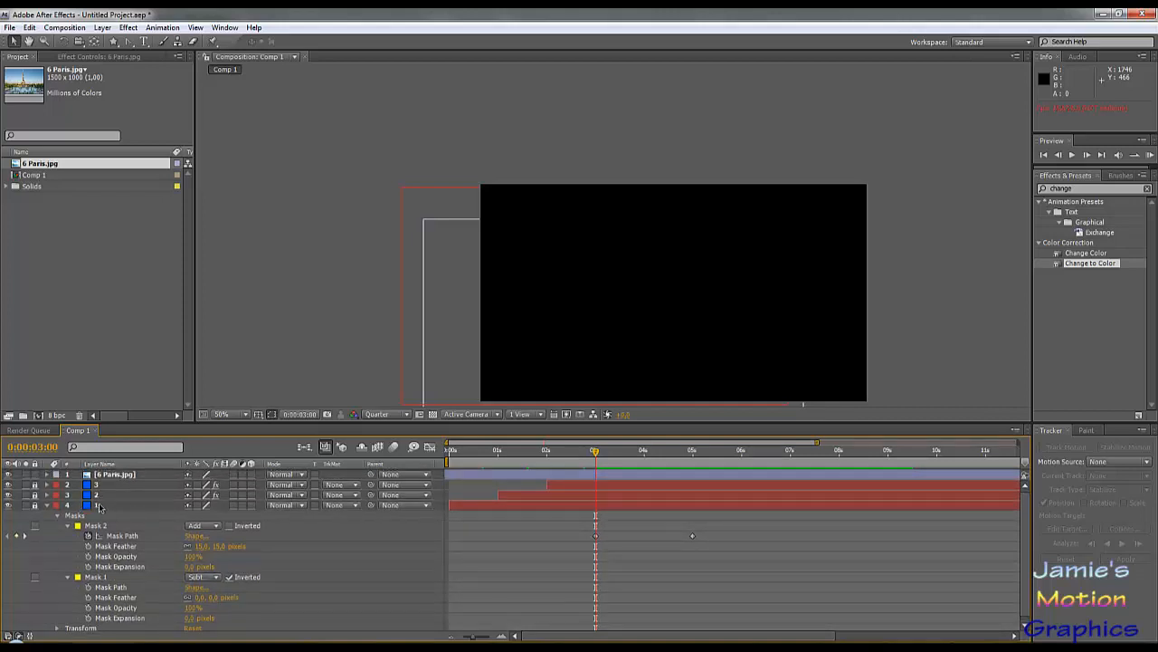
Create a new shape layer and draw a small star on it with the Star Tool, just above the composition's centre.
{"action": "left_click", "coordinate": [124, 28]}
{"action": "mouse_move", "coordinate": [102, 28]}
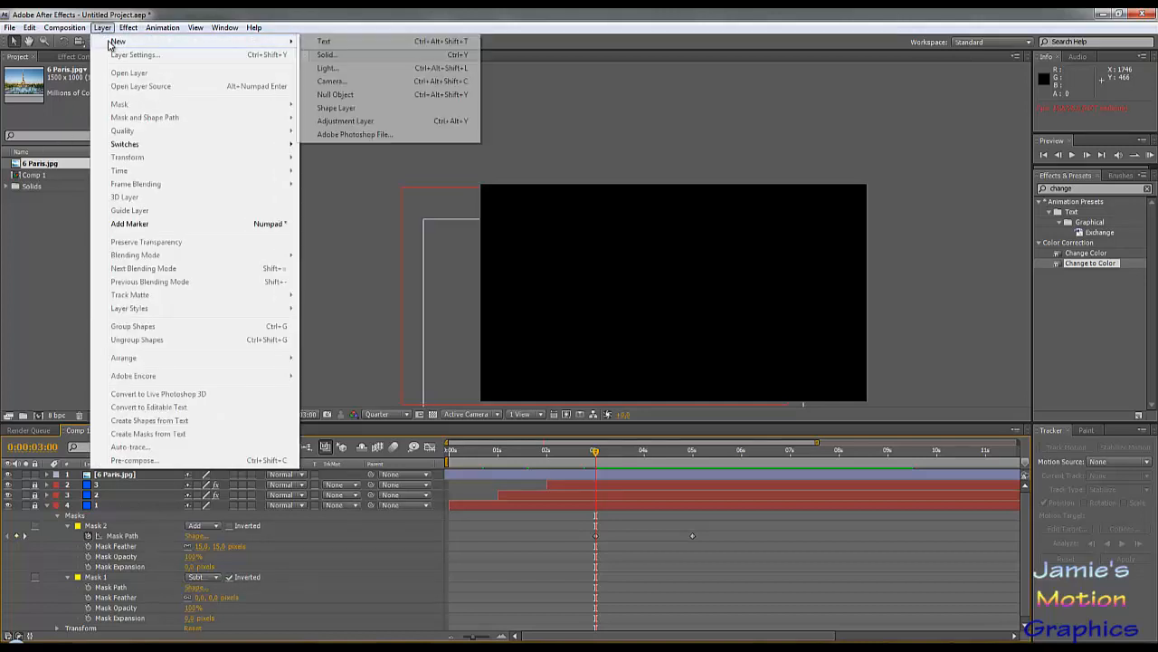
{"action": "left_click", "coordinate": [359, 110]}
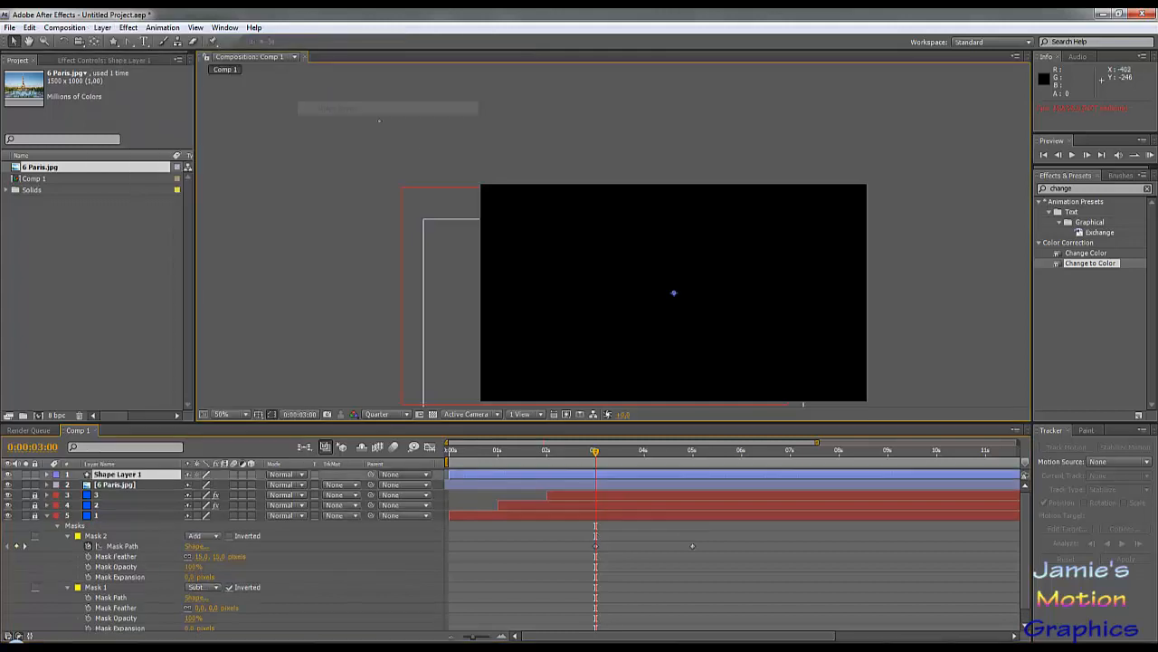
{"action": "left_click", "coordinate": [114, 44]}
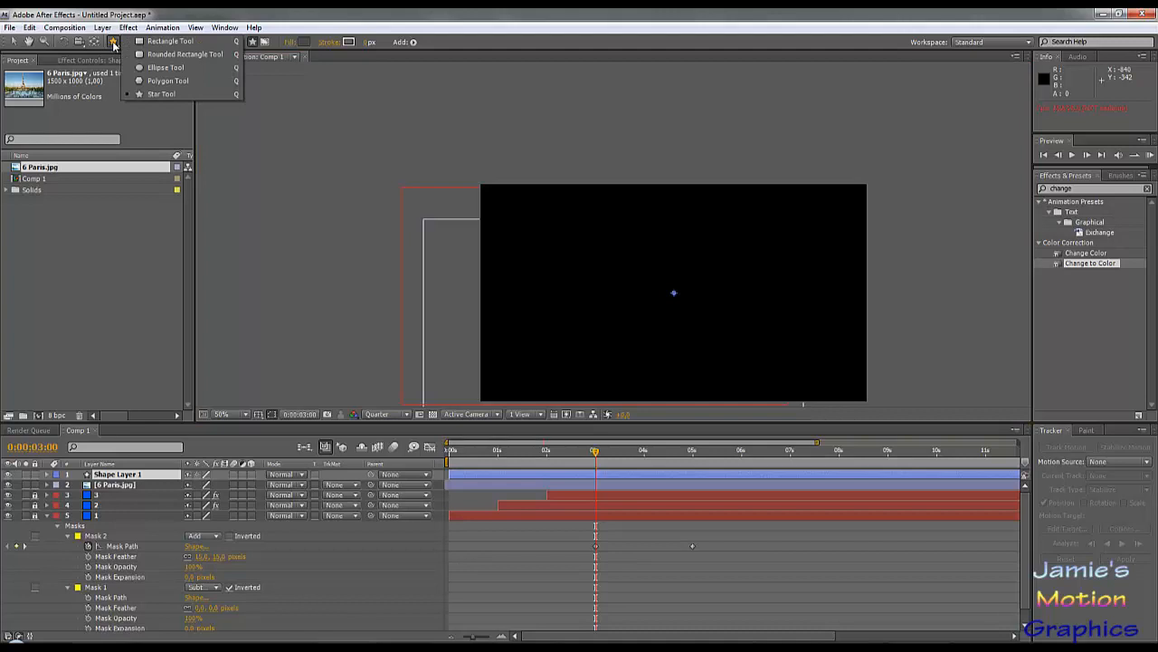
{"action": "left_click", "coordinate": [161, 94]}
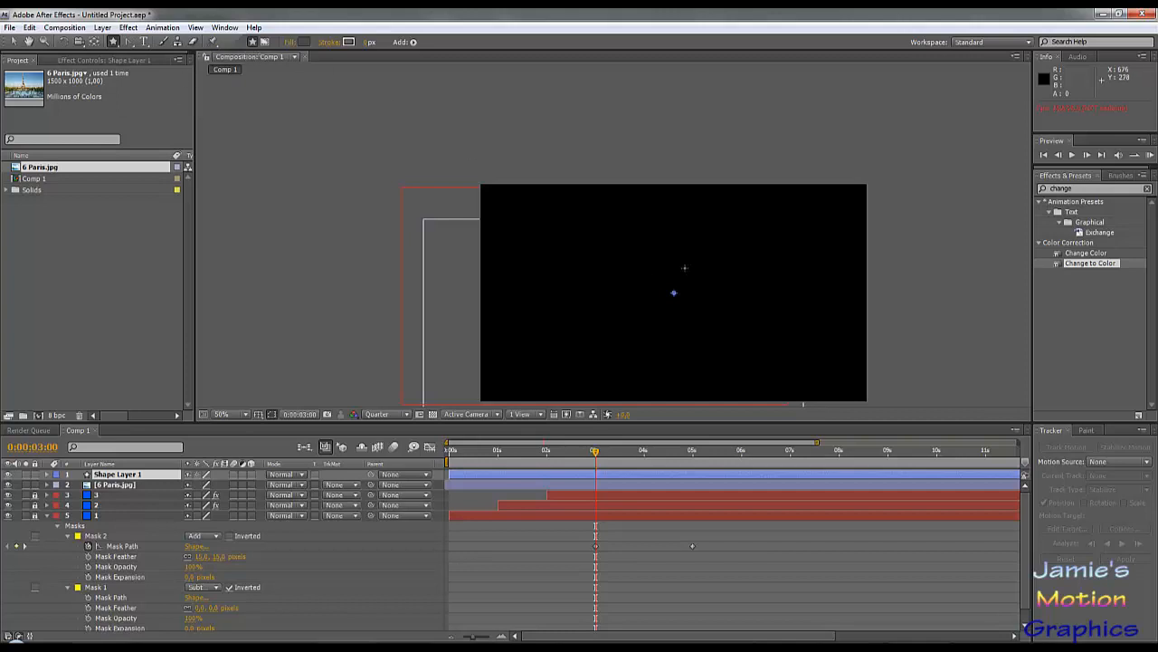
{"action": "left_click_drag", "start_coordinate": [675, 264], "coordinate": [688, 252]}
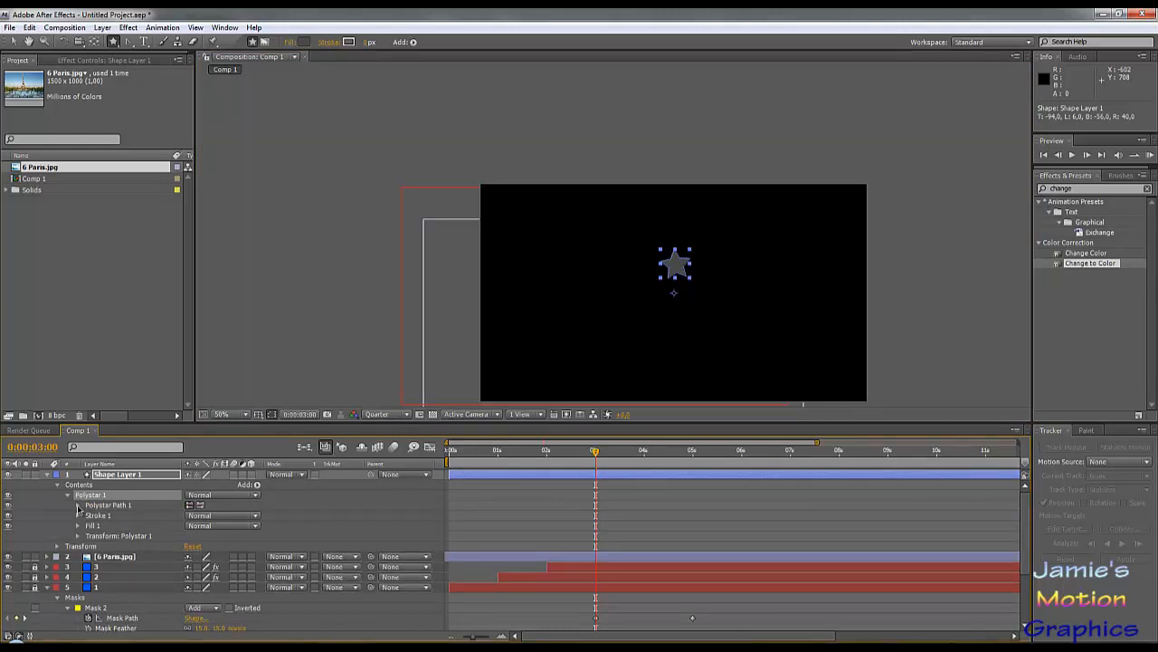
Try rotating Shape Layer 1 to about -24° and undo the rotation.
{"action": "left_click", "coordinate": [78, 505]}
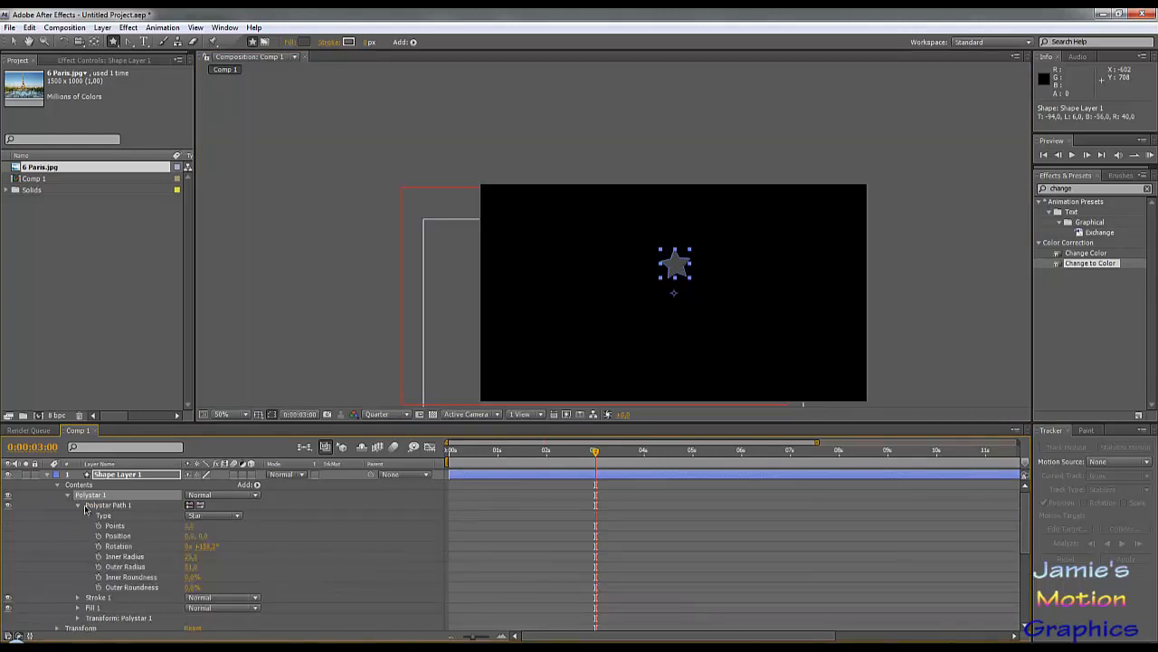
{"action": "left_click", "coordinate": [188, 525]}
{"action": "key", "text": "Tab"}
{"action": "left_click", "coordinate": [143, 476]}
{"action": "key", "text": "r"}
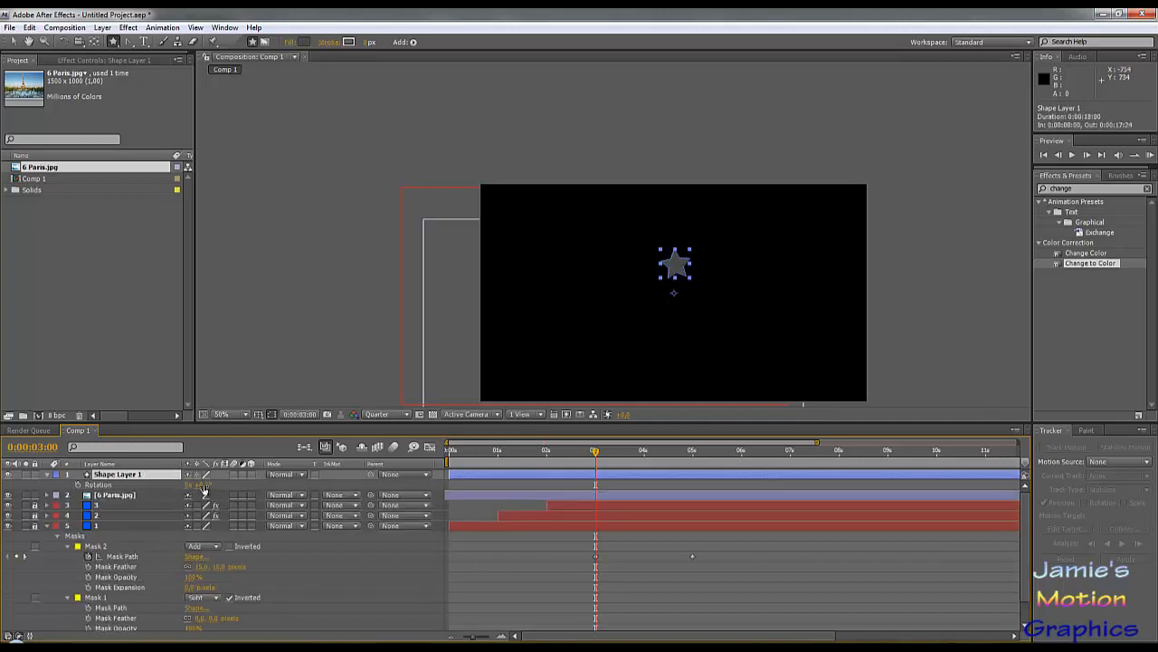
{"action": "mouse_move", "coordinate": [202, 485]}
{"action": "left_mouse_down"}
{"action": "mouse_move", "coordinate": [437, 484]}
{"action": "mouse_move", "coordinate": [174, 482]}
{"action": "mouse_move", "coordinate": [185, 484]}
{"action": "left_mouse_up"}
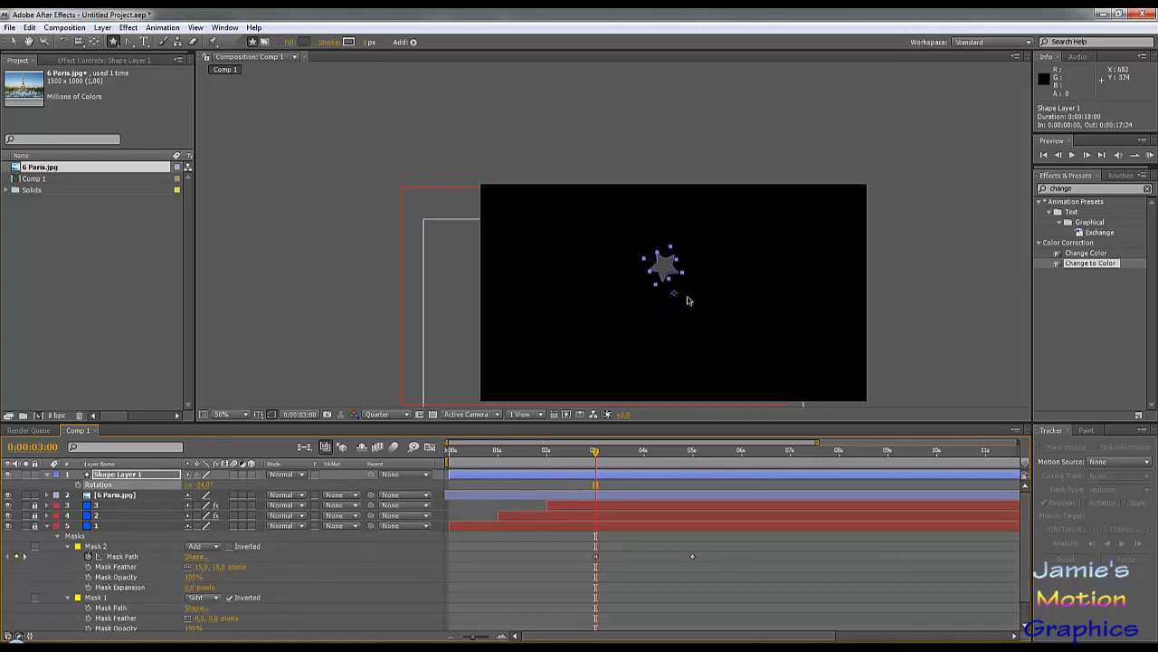
{"action": "key", "text": "ctrl+z"}
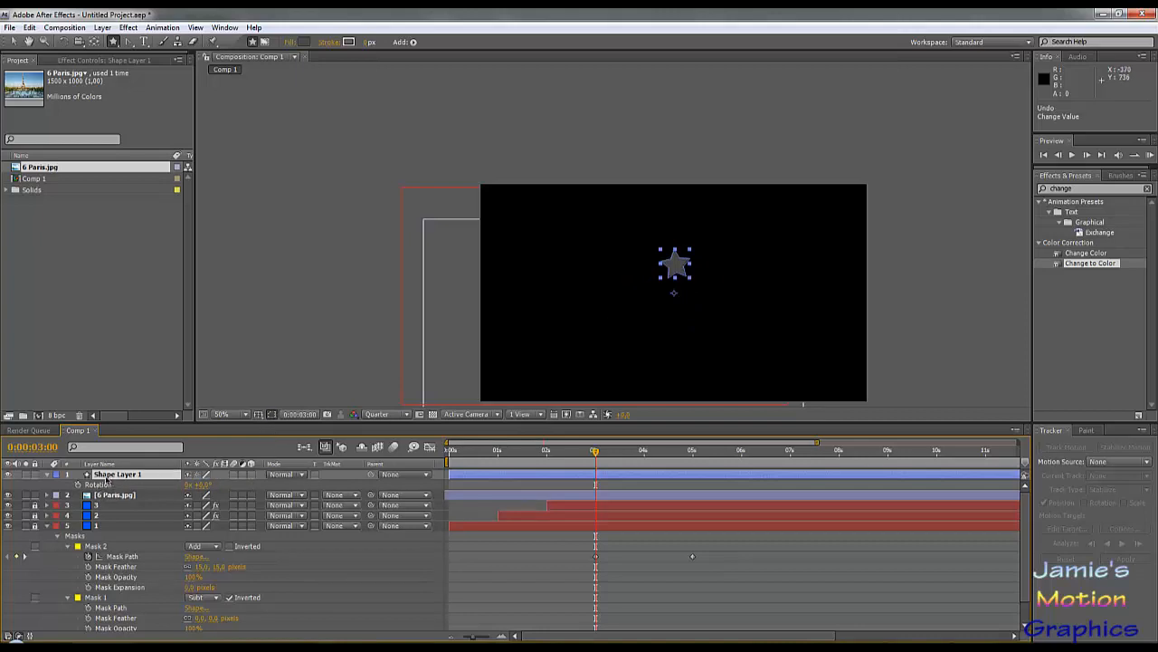
Expand Shape Layer 1 down to its Polystar 1 contents and the Polystar Path 1 properties.
{"action": "left_click", "coordinate": [47, 476]}
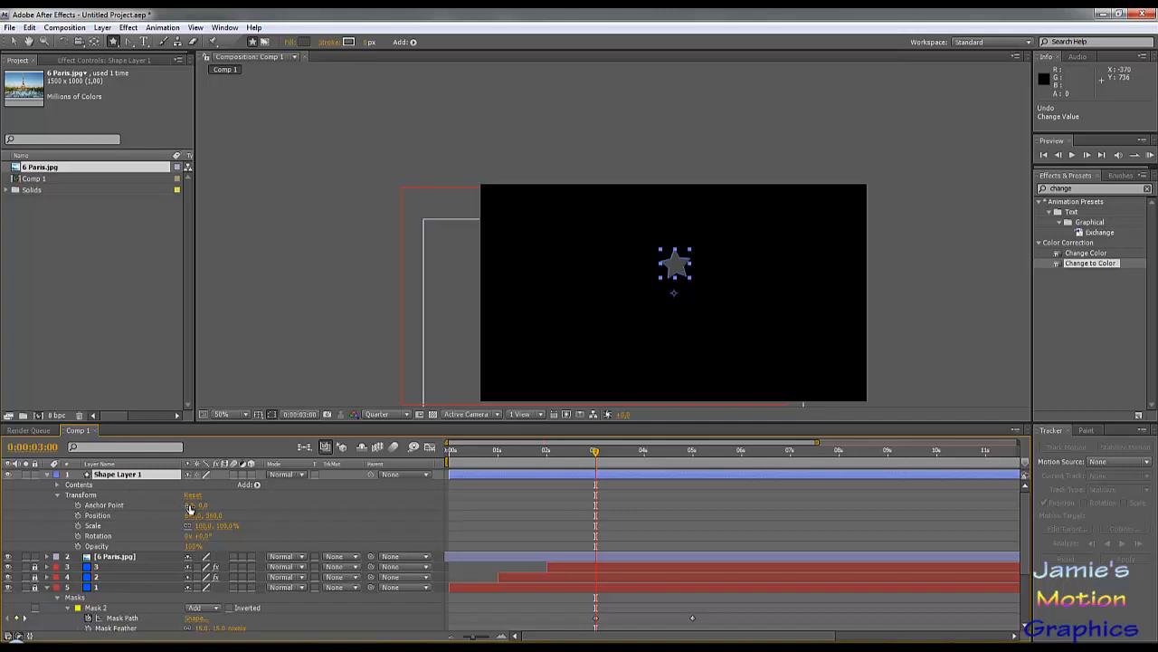
{"action": "left_click", "coordinate": [58, 485]}
{"action": "left_click", "coordinate": [67, 495]}
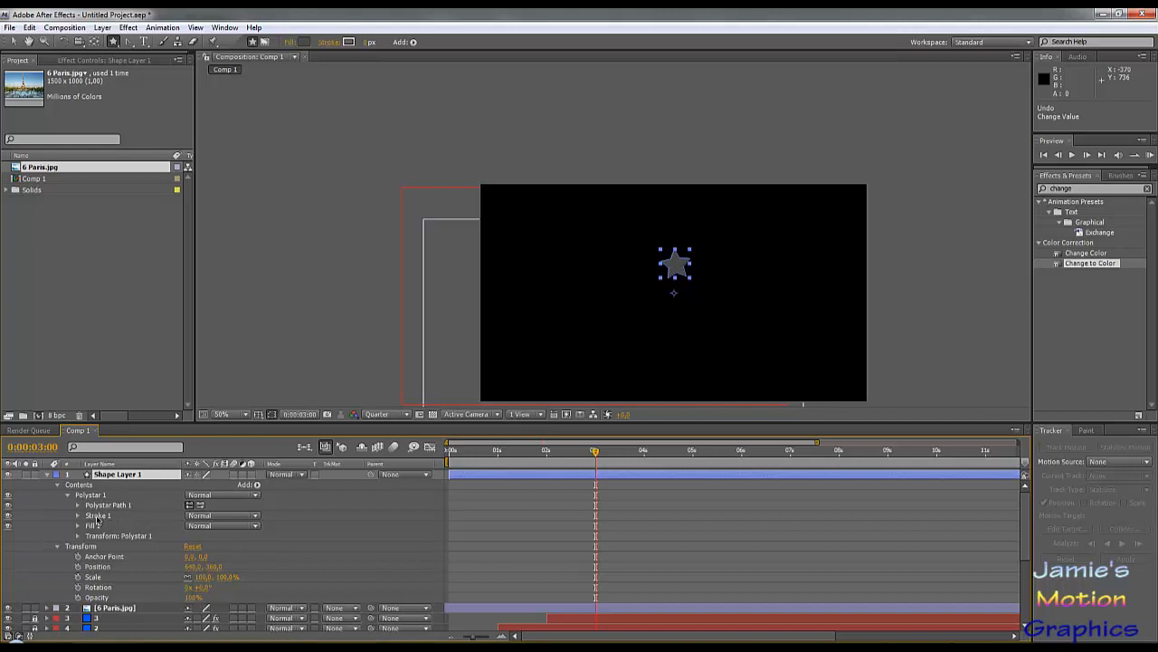
{"action": "left_click", "coordinate": [78, 505]}
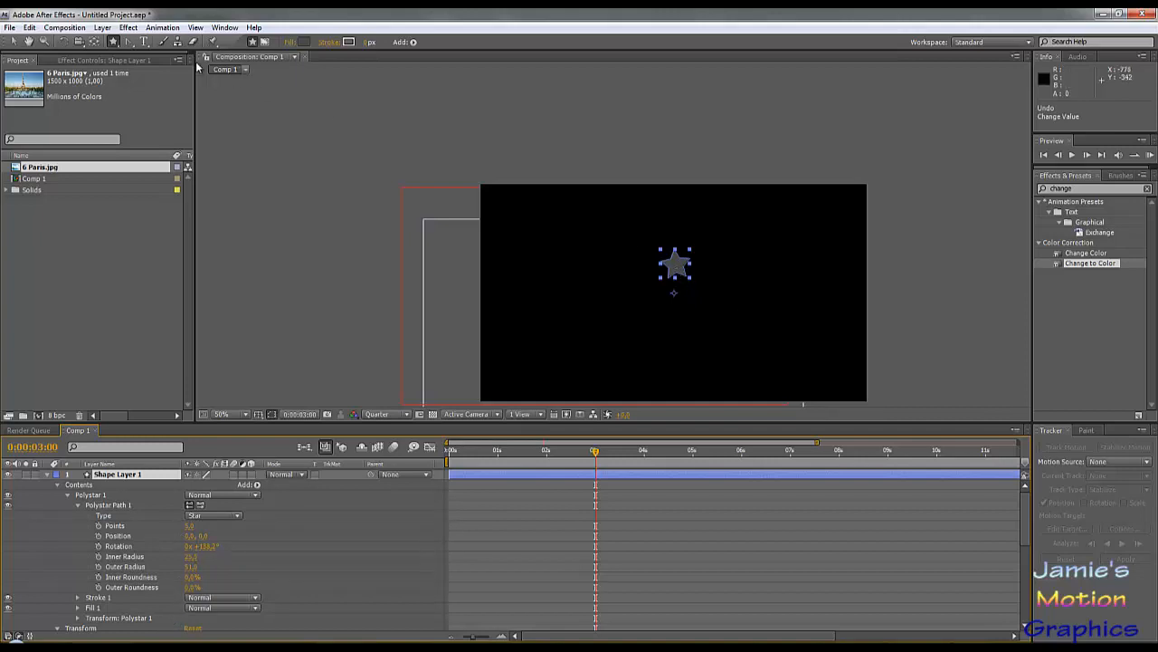
Try moving the star slightly downward in the composition with the Selection tool and undo the move.
{"action": "left_click", "coordinate": [11, 43]}
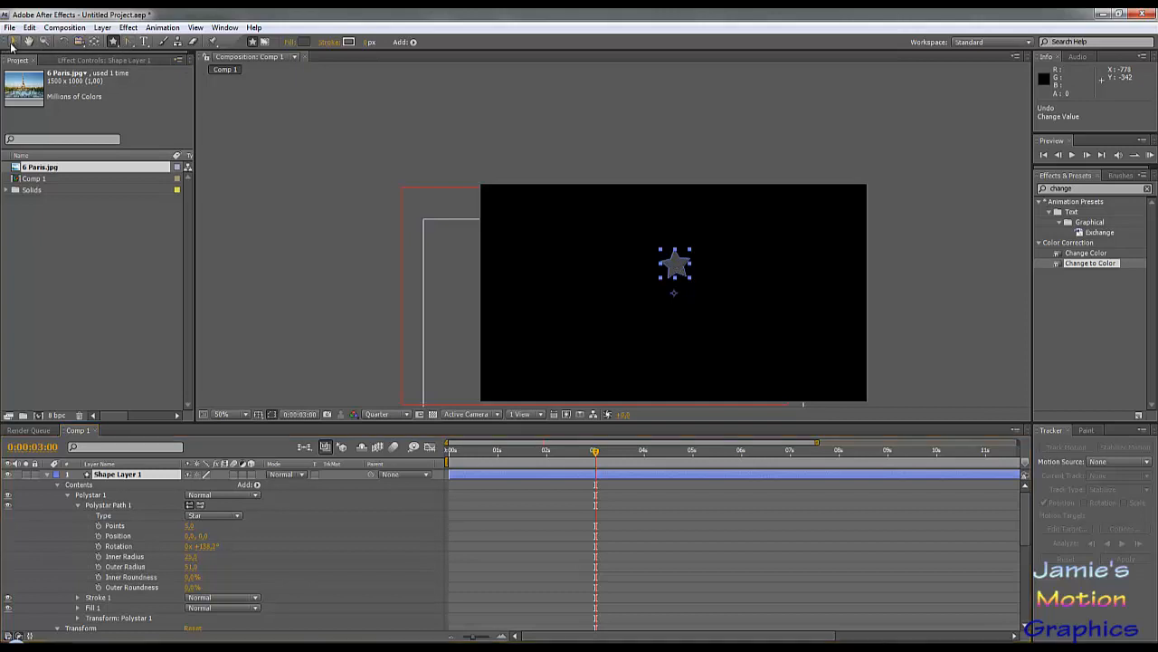
{"action": "left_click_drag", "start_coordinate": [678, 270], "coordinate": [673, 300]}
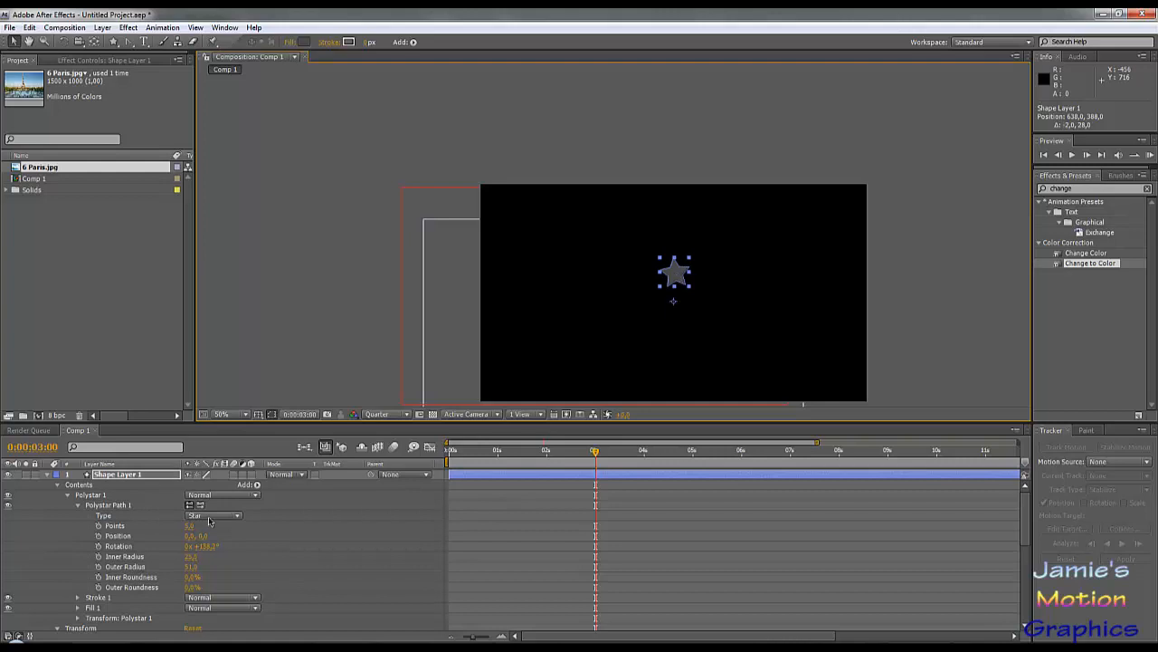
{"action": "key", "text": "ctrl+z"}
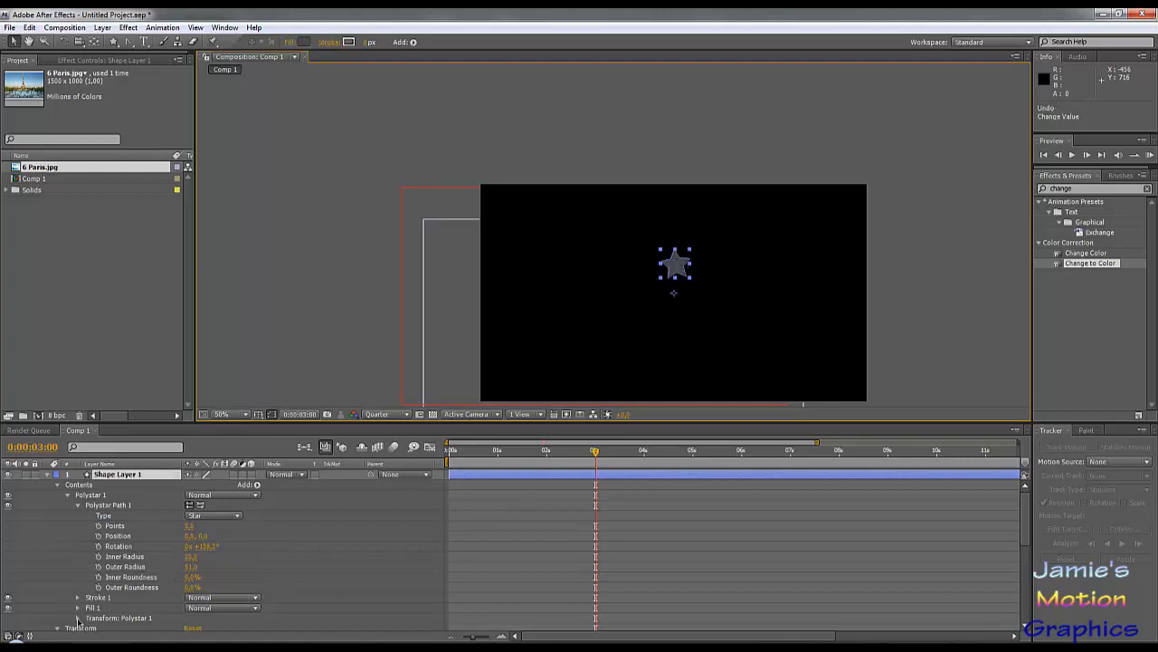
Try shifting the horizontal anchor point in Transform: Polystar 1 and reset it to 0.
{"action": "left_click", "coordinate": [77, 618]}
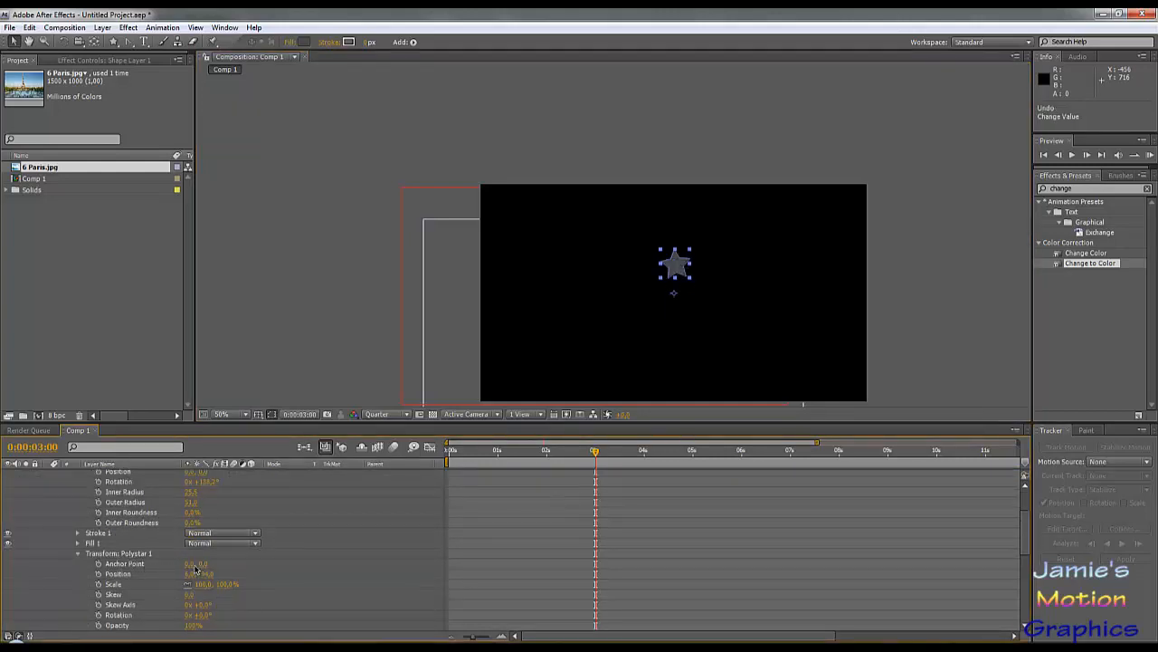
{"action": "left_click_drag", "start_coordinate": [190, 564], "coordinate": [193, 570]}
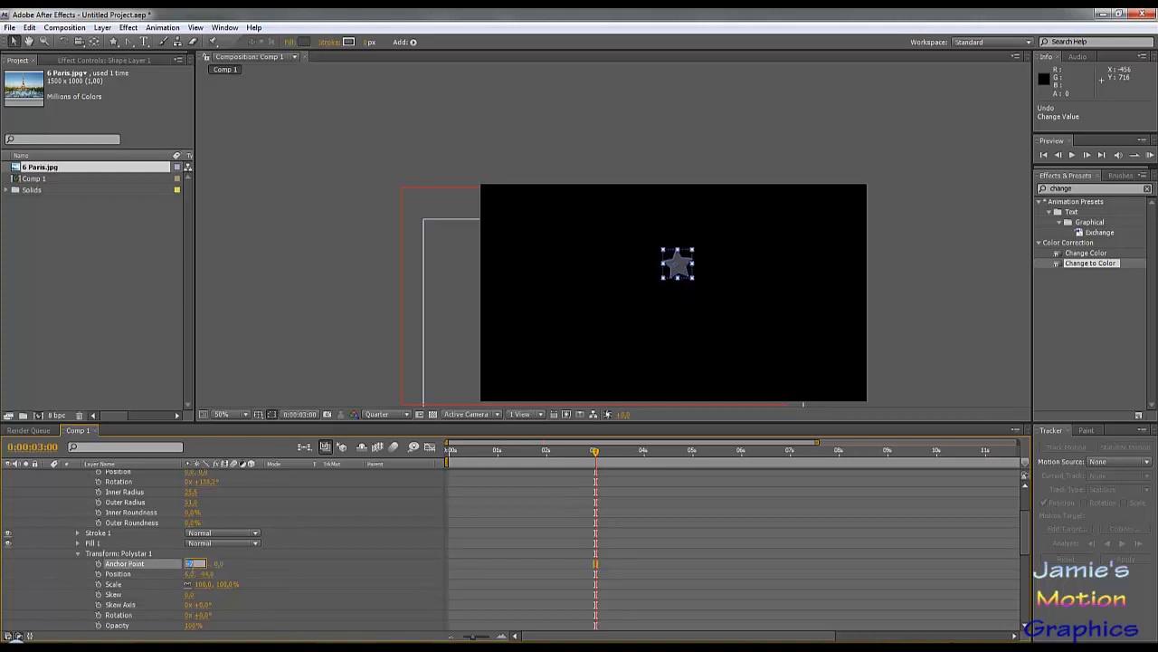
{"action": "type", "text": "0"}
{"action": "key", "text": "Return"}
{"action": "scroll", "coordinate": [172, 577], "scroll_direction": "up", "scroll_amount": 3}
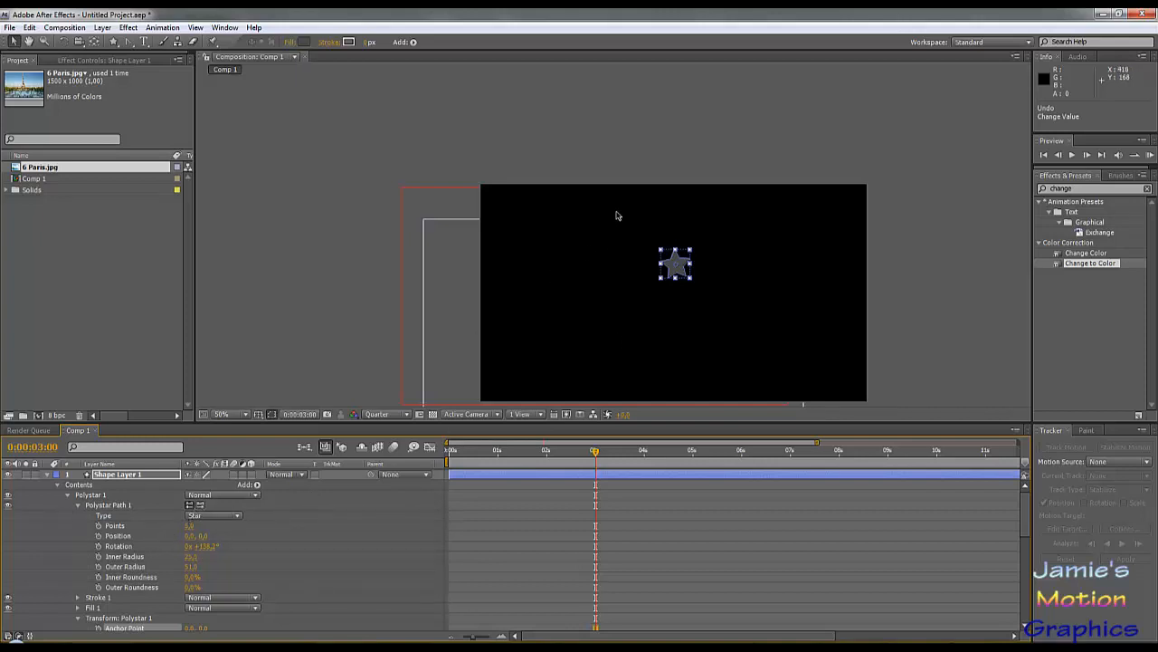
Set the star's Inner Radius to 10 and its Outer Radius to 20 in Polystar Path 1.
{"action": "scroll", "coordinate": [195, 545], "scroll_direction": "down", "scroll_amount": 3}
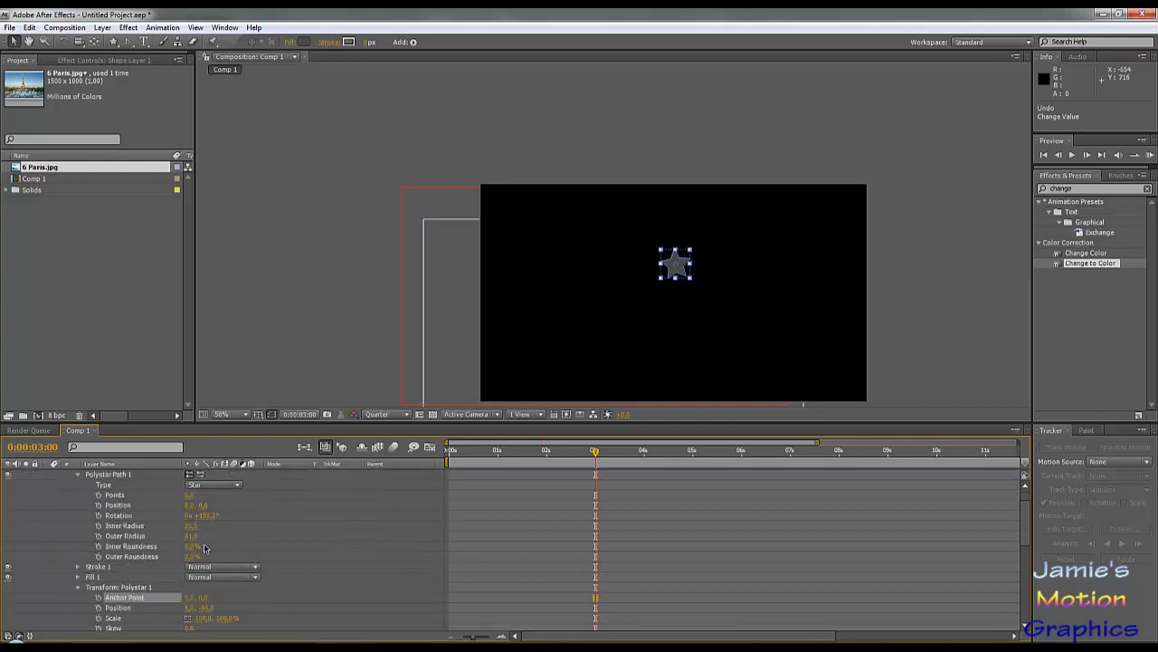
{"action": "scroll", "coordinate": [199, 550], "scroll_direction": "down", "scroll_amount": 1}
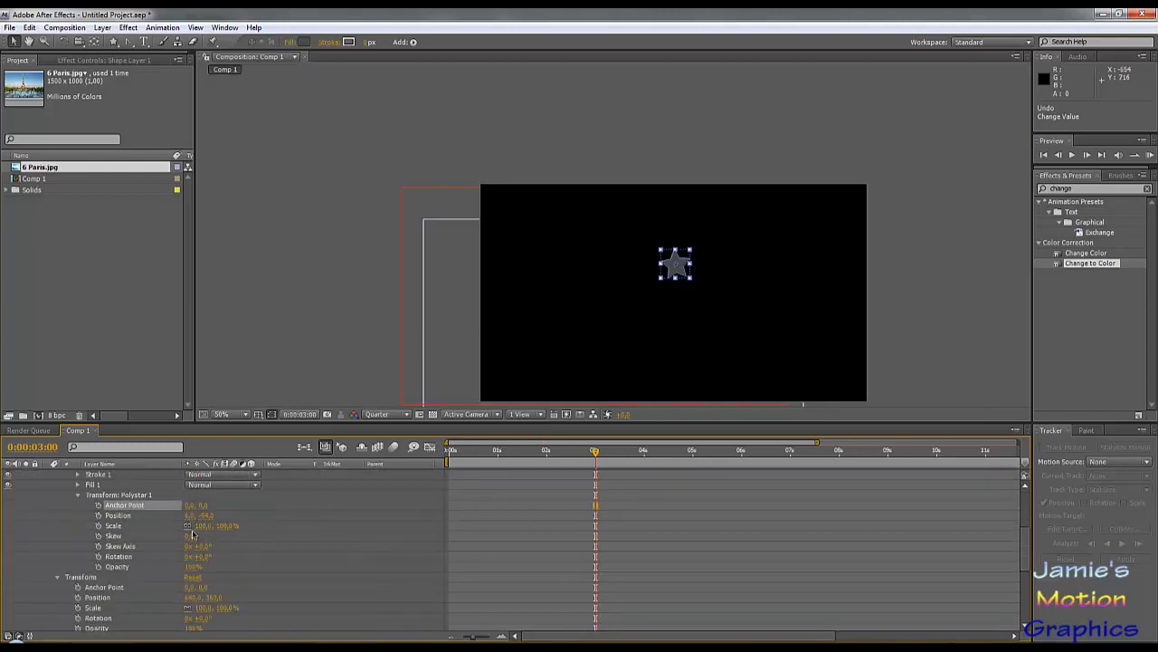
{"action": "scroll", "coordinate": [190, 521], "scroll_direction": "up", "scroll_amount": 3}
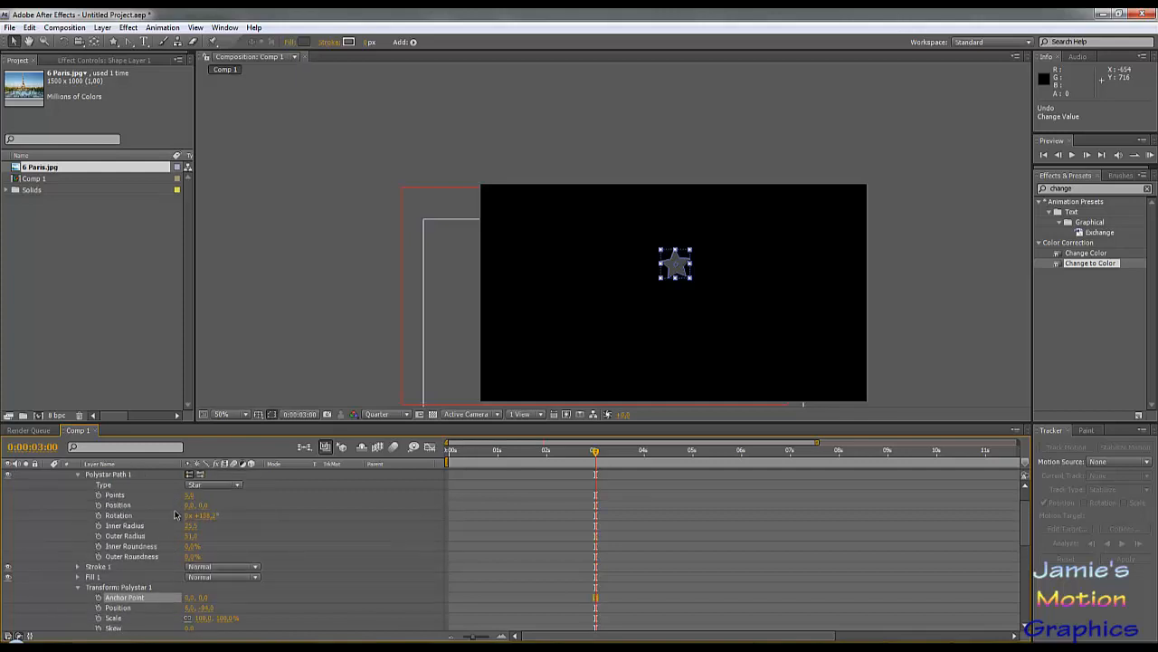
{"action": "left_click", "coordinate": [192, 526]}
{"action": "type", "text": "10"}
{"action": "key", "text": "Tab"}
{"action": "type", "text": "20"}
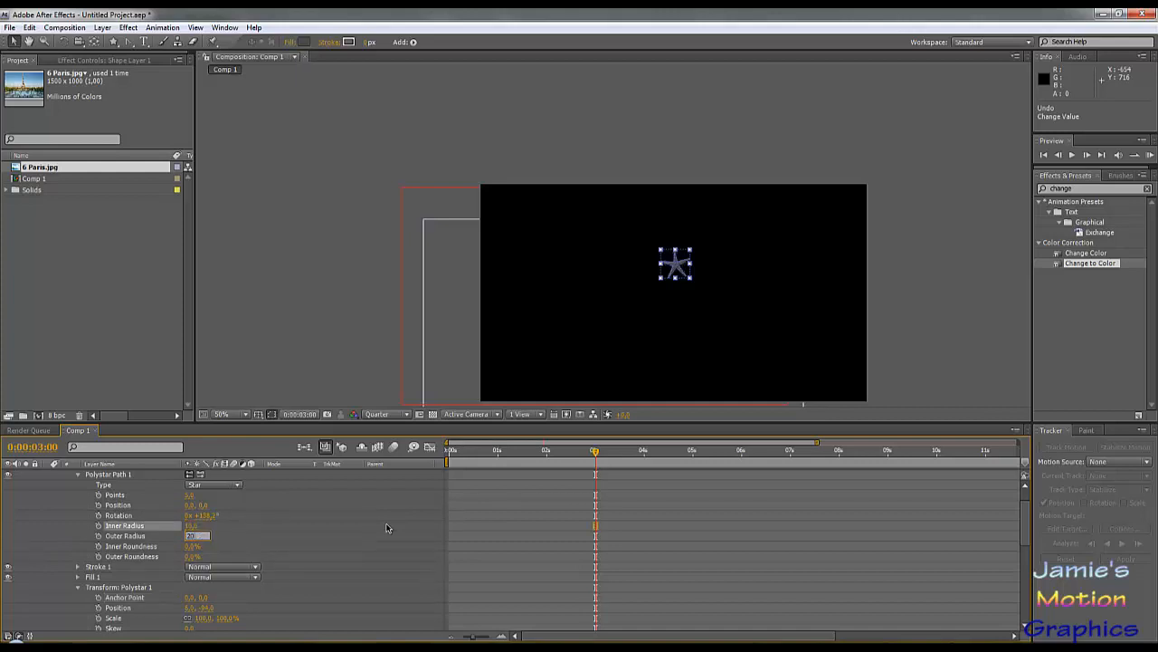
{"action": "key", "text": "Return"}
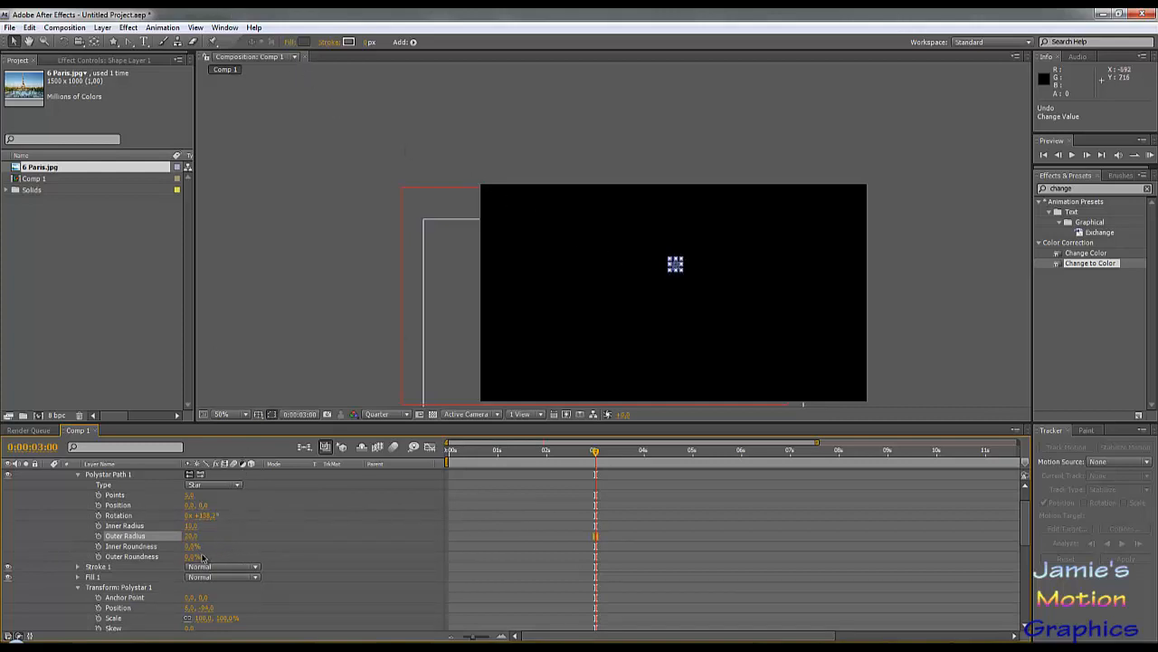
Set the star's Stroke 1 width to 4 and change the stroke colour to bright magenta.
{"action": "scroll", "coordinate": [196, 550], "scroll_direction": "down", "scroll_amount": 1}
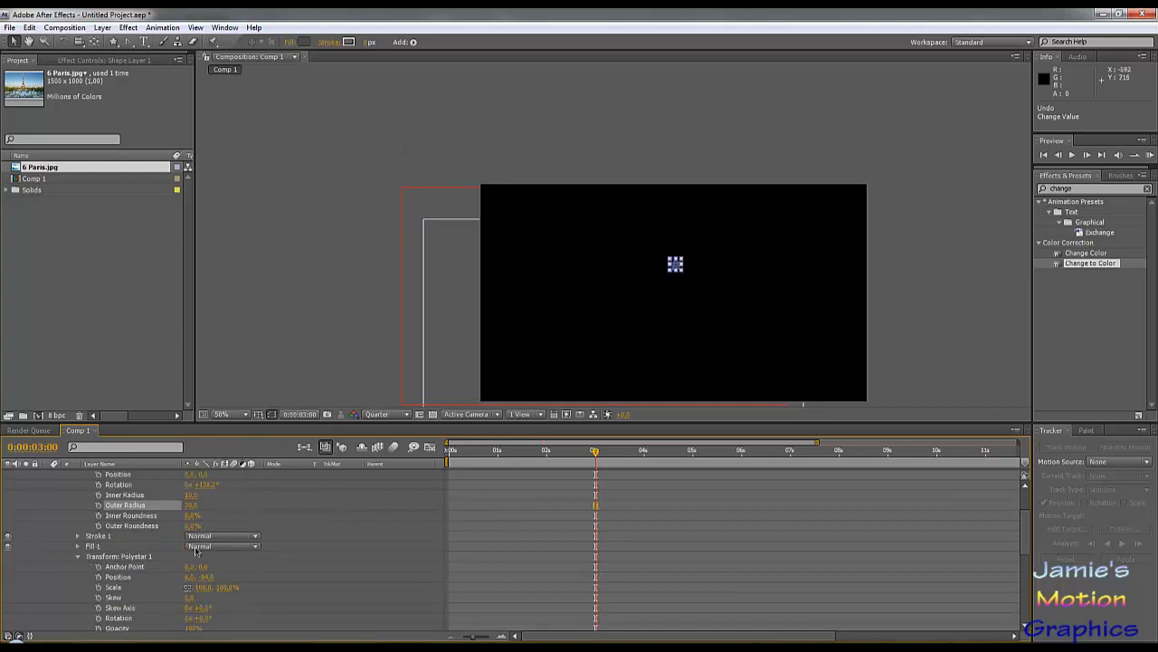
{"action": "left_click", "coordinate": [78, 537]}
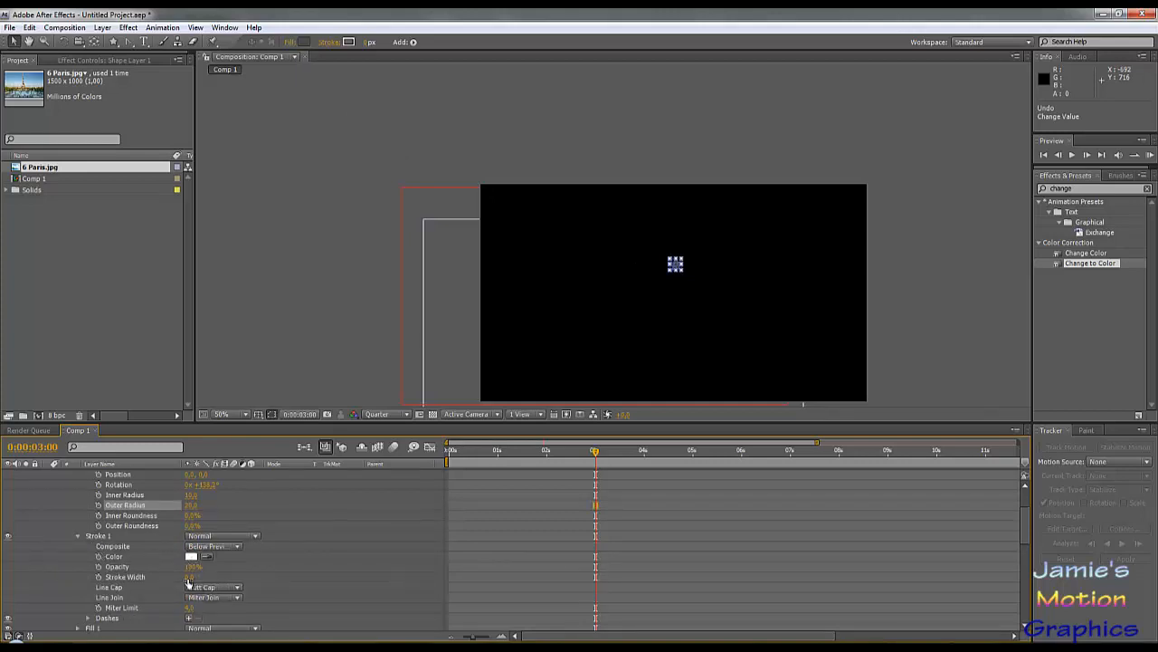
{"action": "left_click", "coordinate": [189, 577]}
{"action": "type", "text": "4"}
{"action": "key", "text": "Return"}
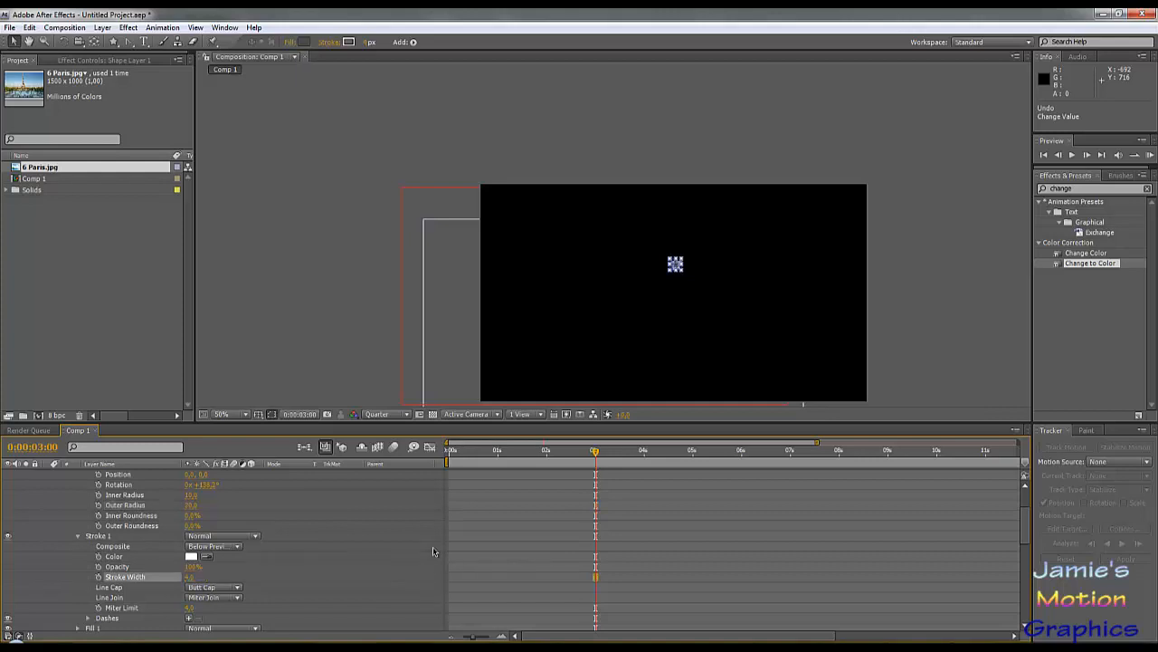
{"action": "left_click", "coordinate": [191, 557]}
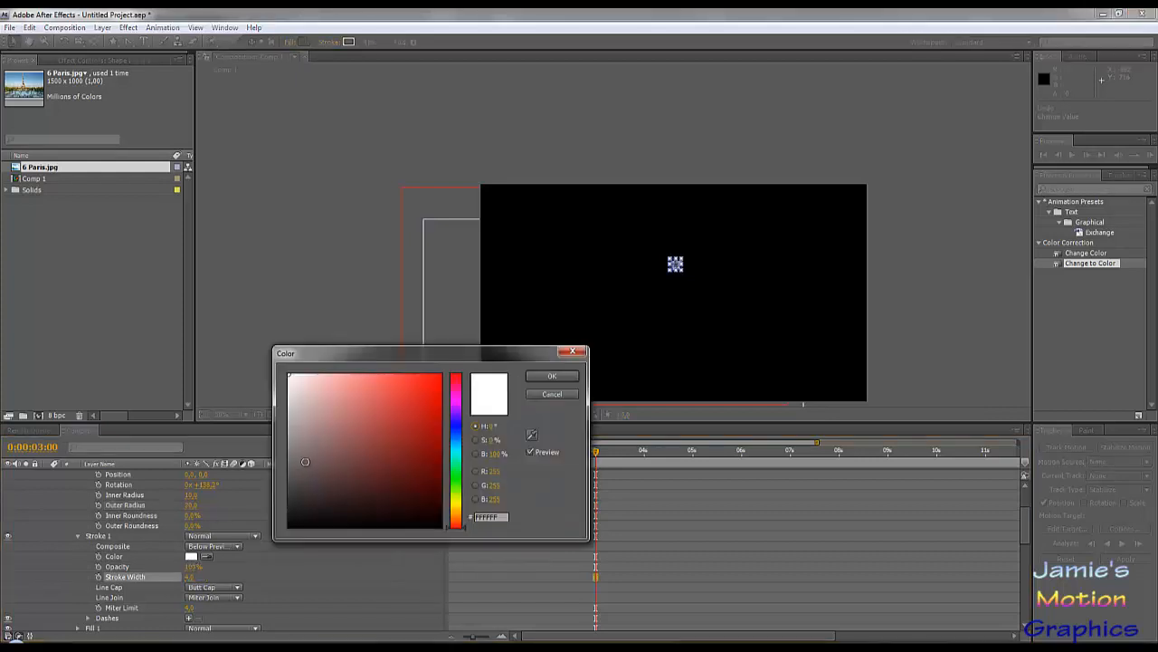
{"action": "left_click", "coordinate": [458, 402]}
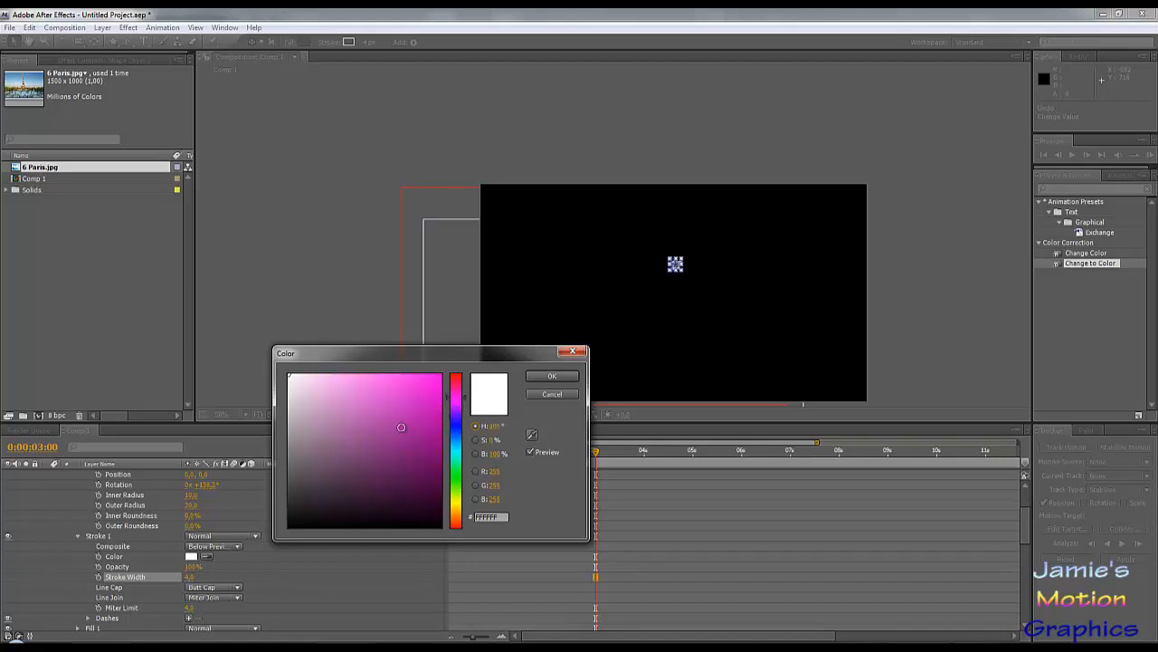
{"action": "left_click", "coordinate": [550, 376]}
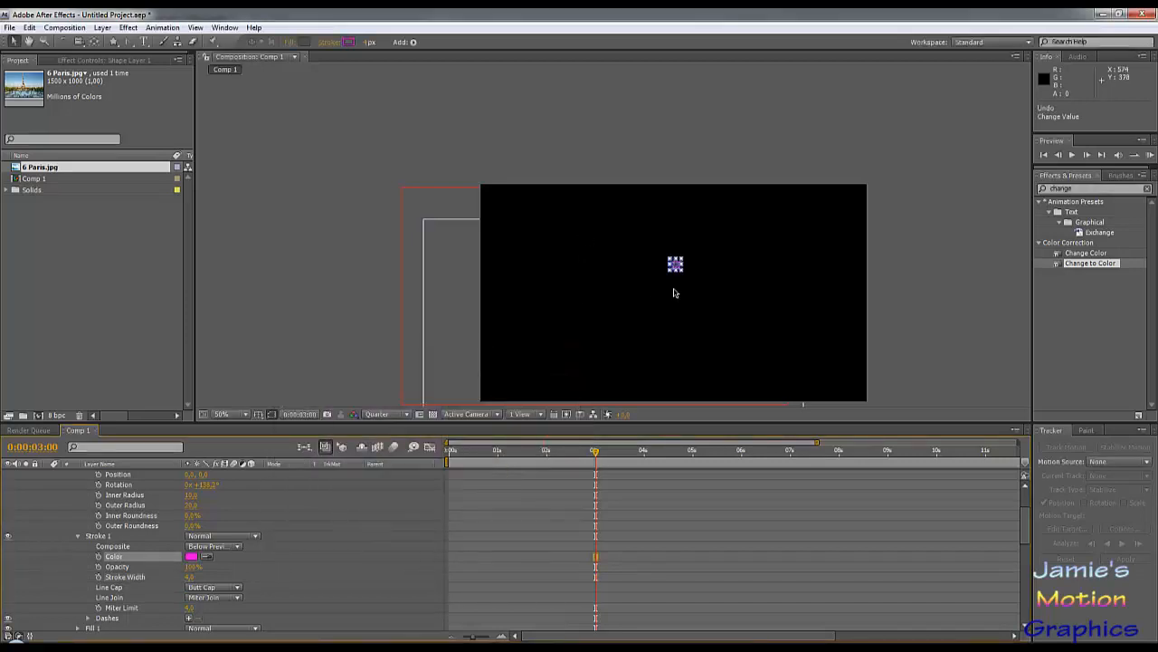
Enlarge the star by setting its Inner Radius to 15 and its Outer Radius to 30.
{"action": "scroll", "coordinate": [679, 290], "scroll_direction": "up", "scroll_amount": 4}
{"action": "scroll", "coordinate": [780, 244], "scroll_direction": "up", "scroll_amount": 1}
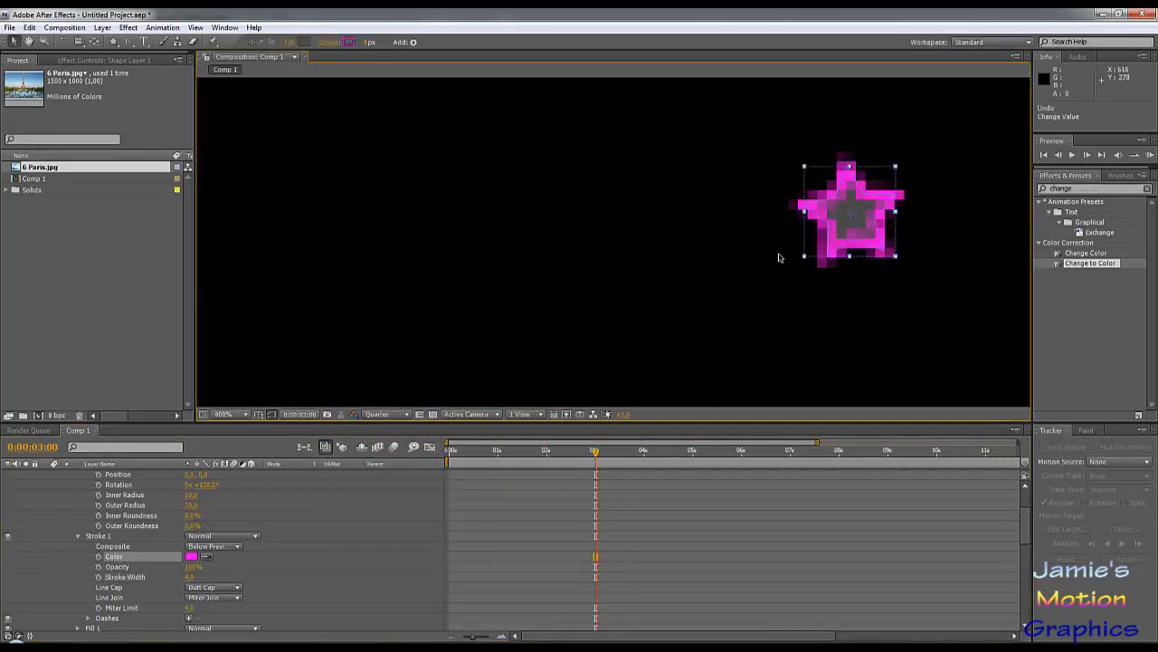
{"action": "left_click", "coordinate": [192, 495]}
{"action": "type", "text": "15"}
{"action": "key", "text": "Tab"}
{"action": "type", "text": "30"}
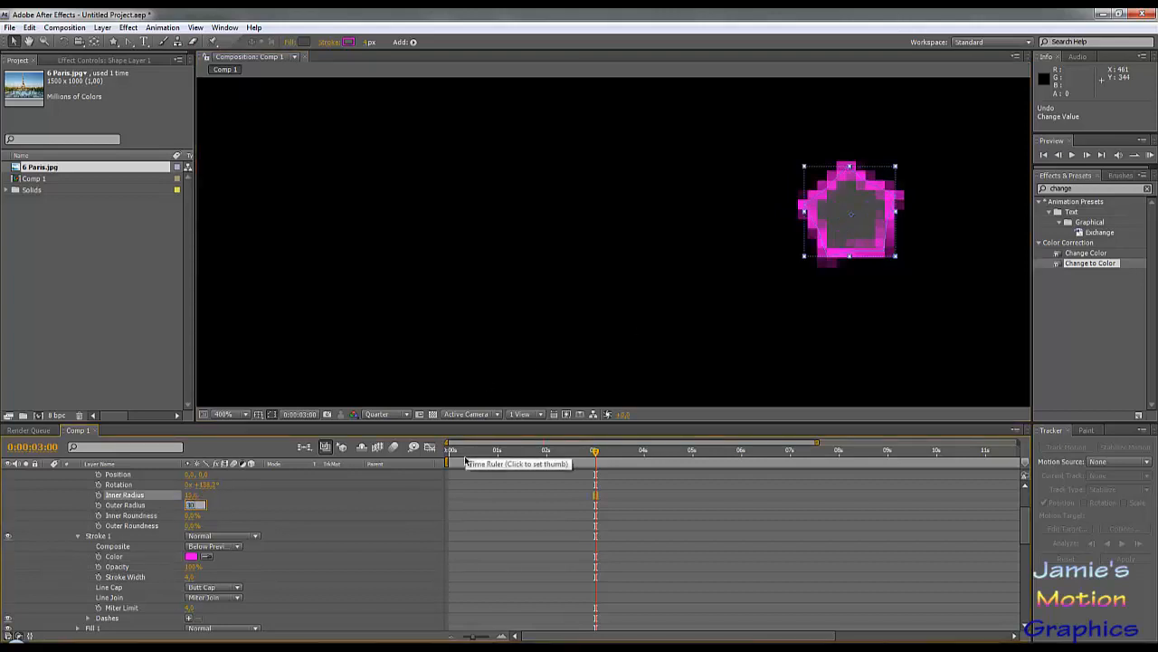
{"action": "key", "text": "Return"}
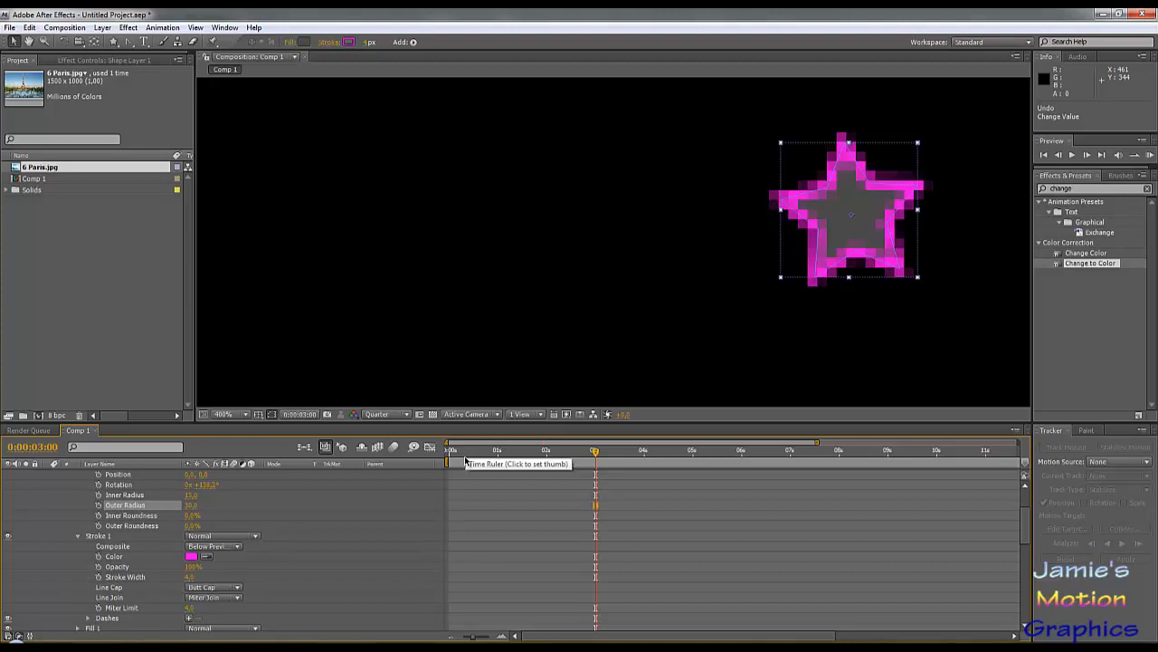
Change the star's Fill 1 colour to a vivid blue.
{"action": "scroll", "coordinate": [589, 283], "scroll_direction": "down", "scroll_amount": 6}
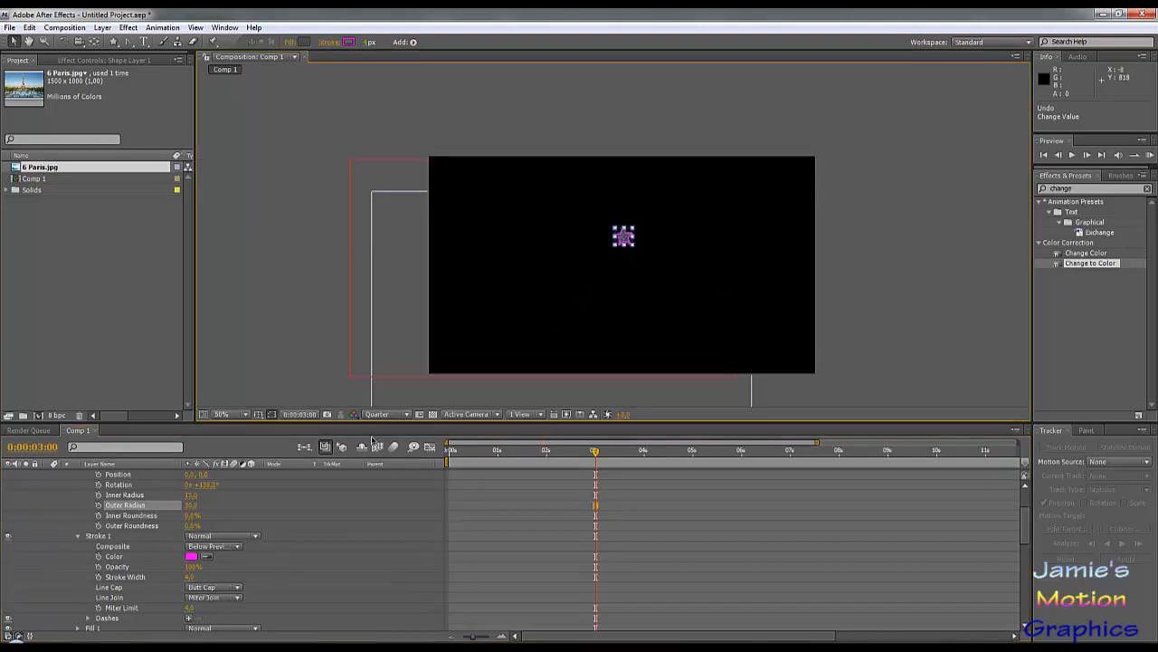
{"action": "scroll", "coordinate": [265, 545], "scroll_direction": "down", "scroll_amount": 3}
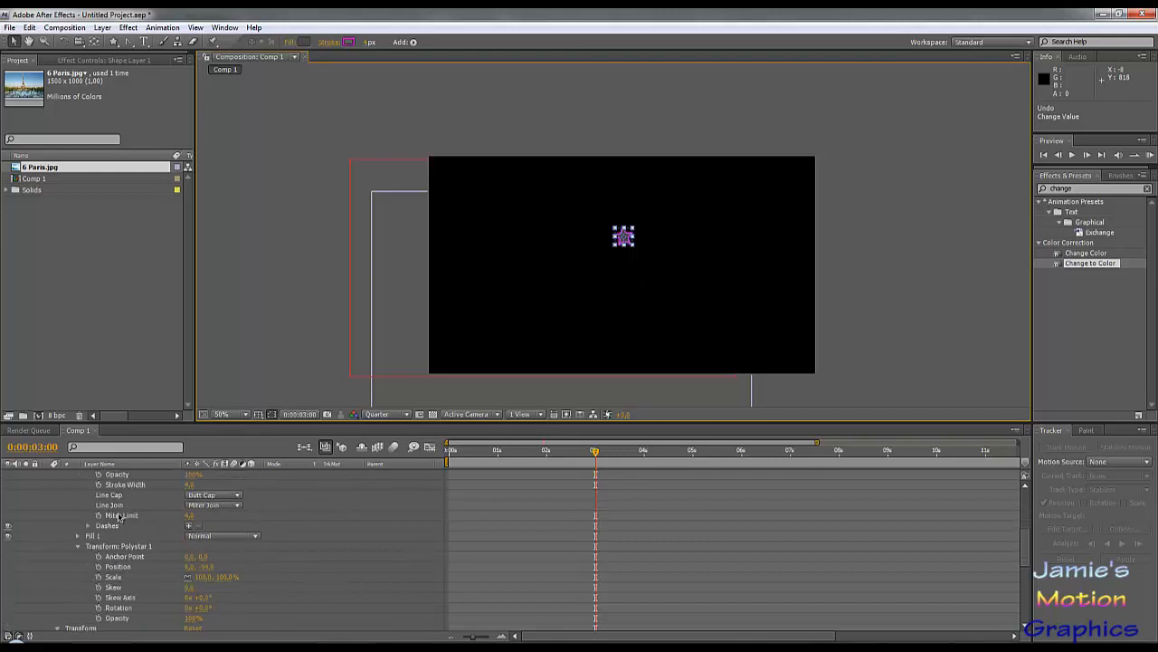
{"action": "scroll", "coordinate": [94, 509], "scroll_direction": "up", "scroll_amount": 2}
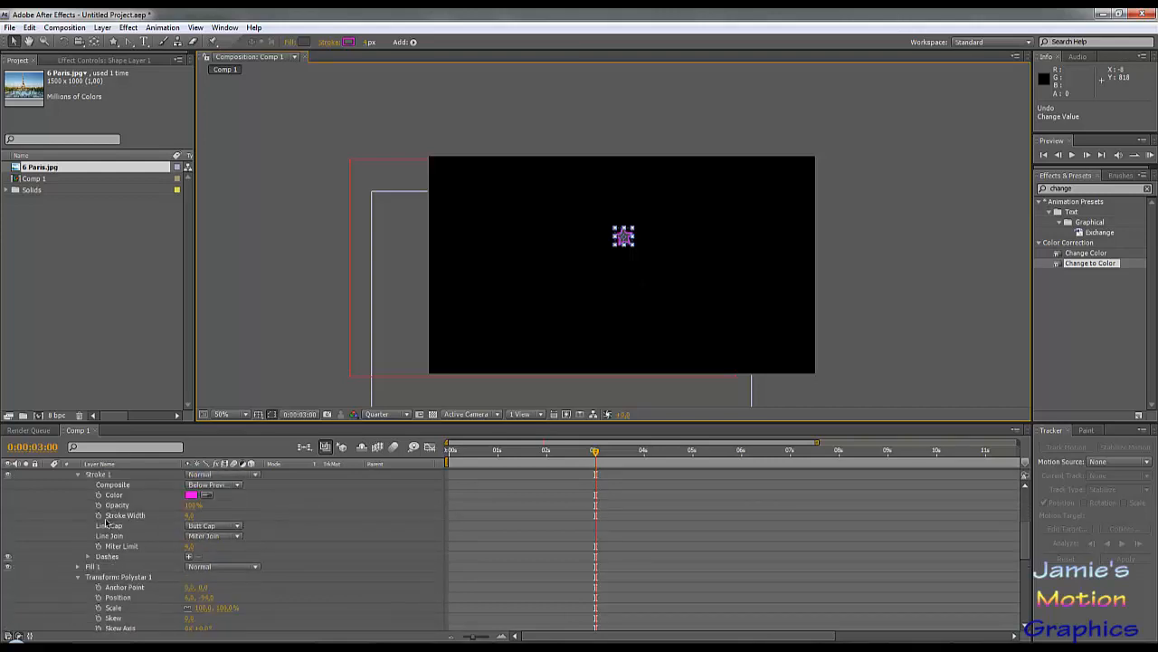
{"action": "left_click", "coordinate": [79, 566]}
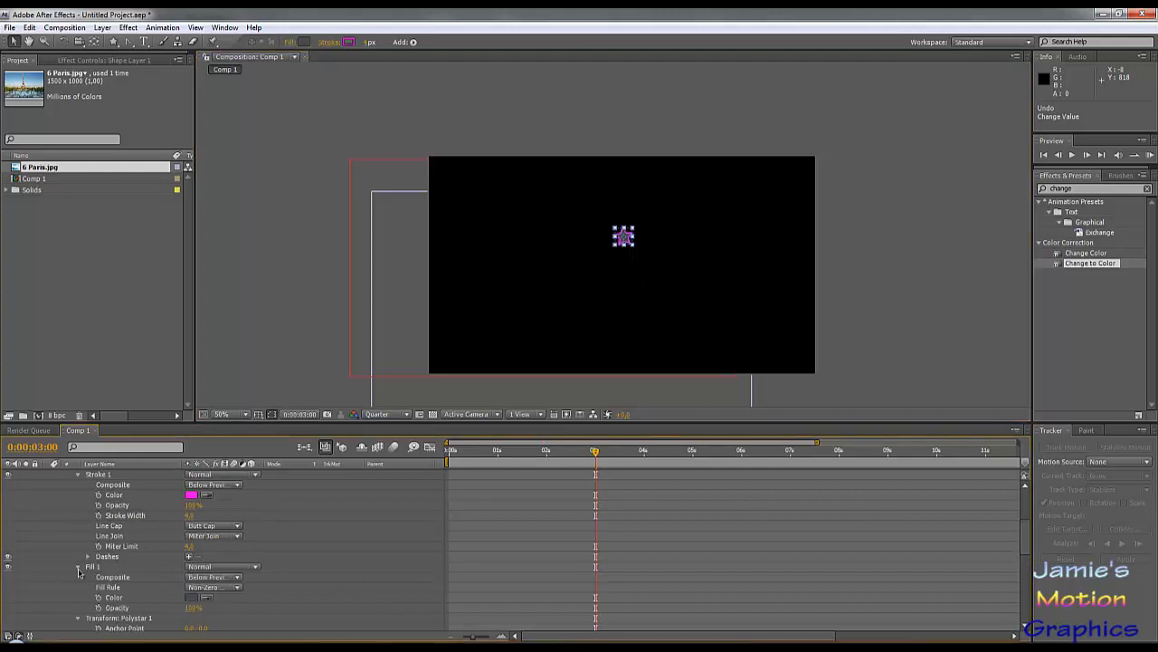
{"action": "left_click", "coordinate": [190, 598]}
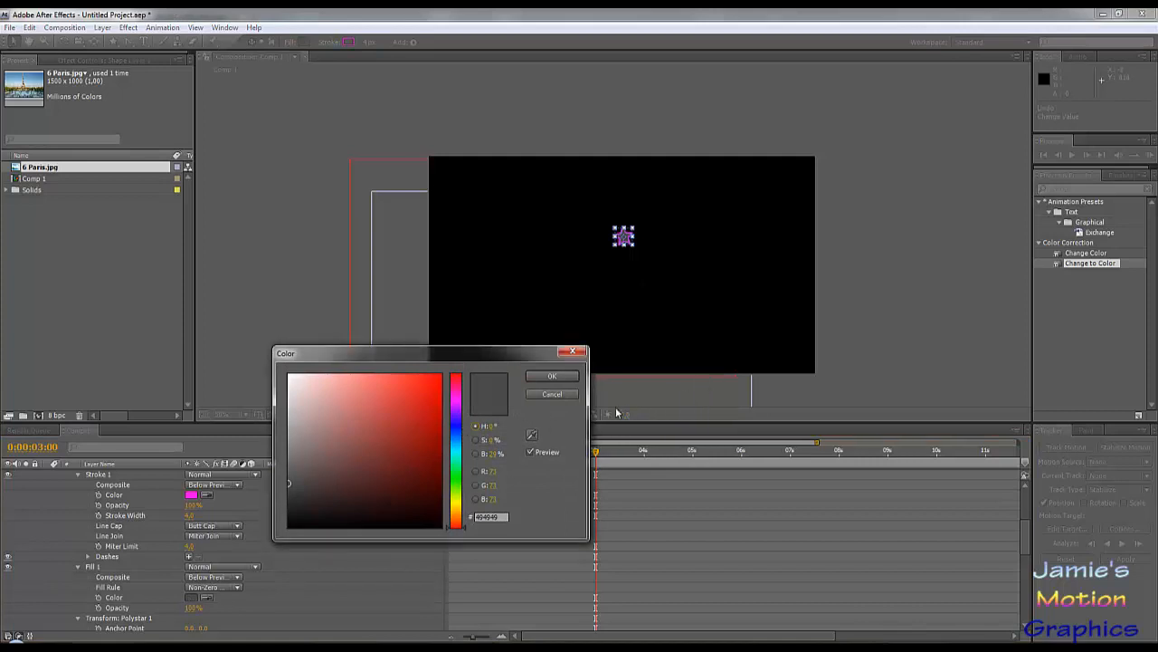
{"action": "left_click", "coordinate": [455, 432]}
{"action": "left_click", "coordinate": [420, 414]}
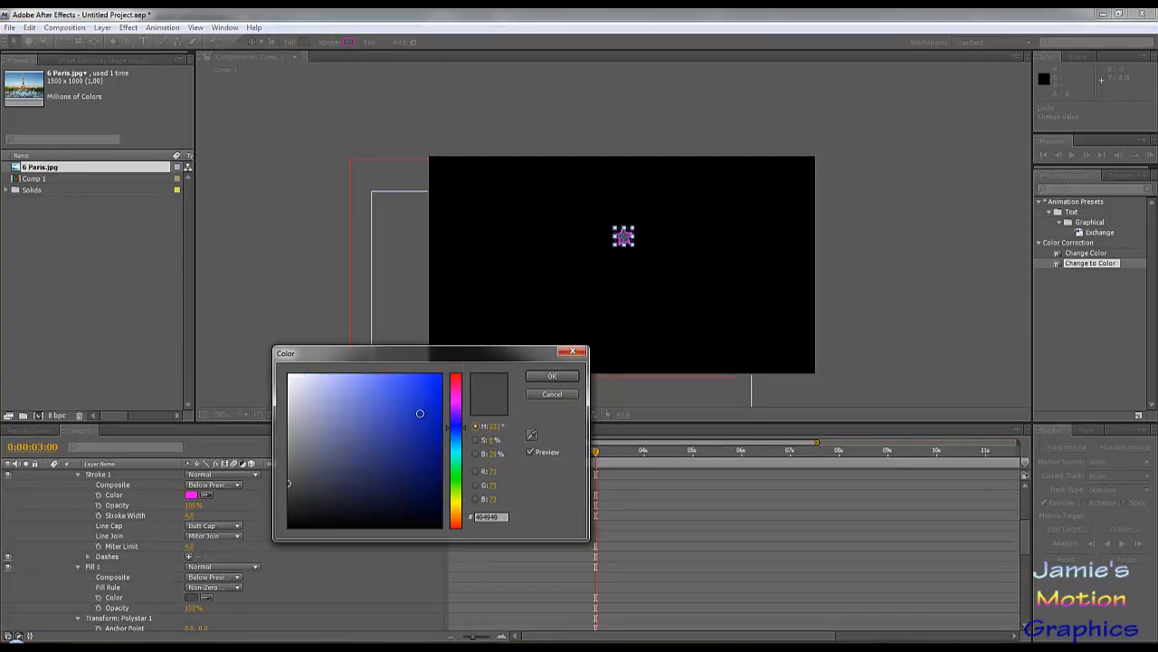
{"action": "left_click", "coordinate": [543, 376]}
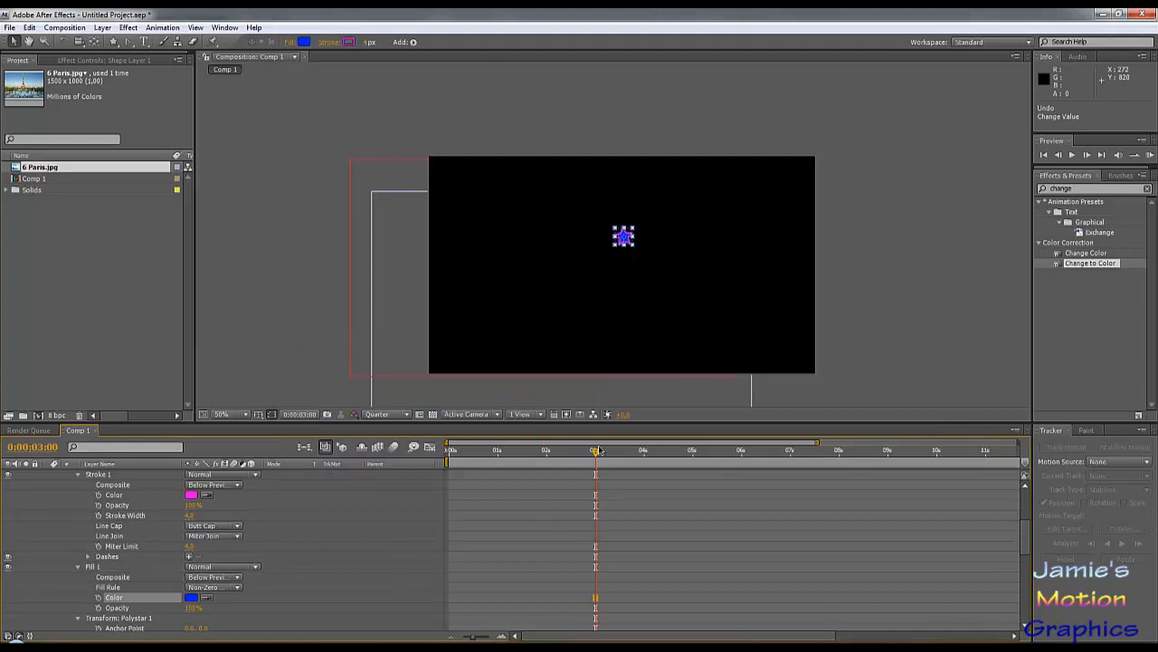
Check the solid animation around 4 to 5 seconds and collapse Polystar 1 and its Stroke 1, Fill 1 and Transform groups.
{"action": "left_click_drag", "start_coordinate": [599, 457], "coordinate": [695, 453]}
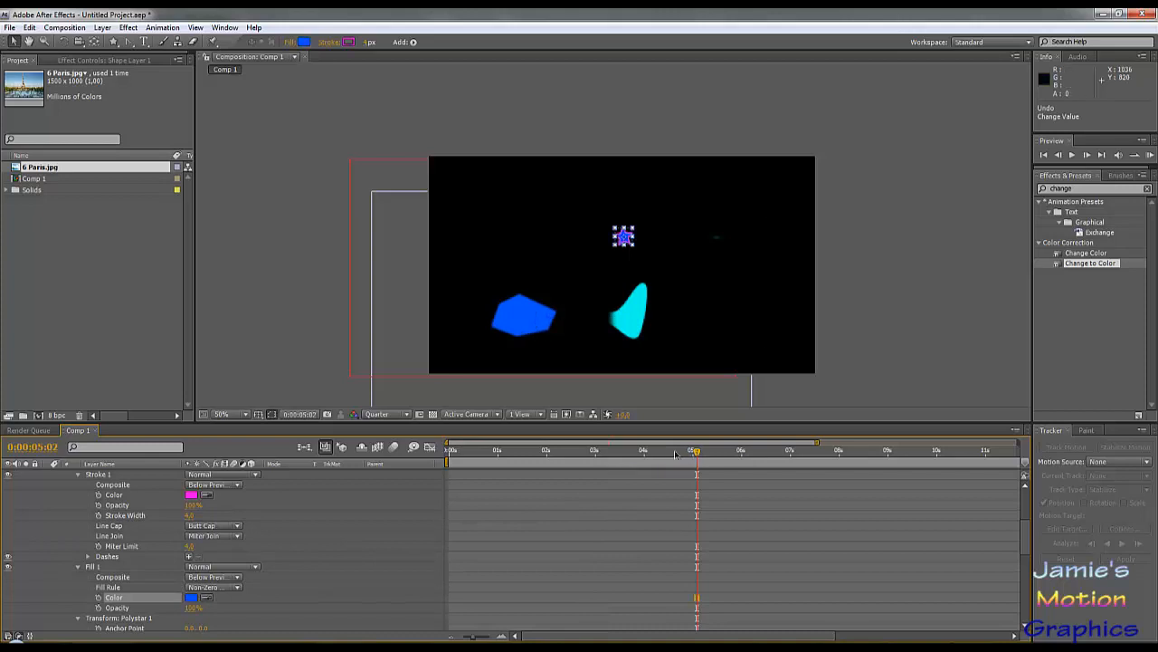
{"action": "left_click_drag", "start_coordinate": [698, 455], "coordinate": [645, 488]}
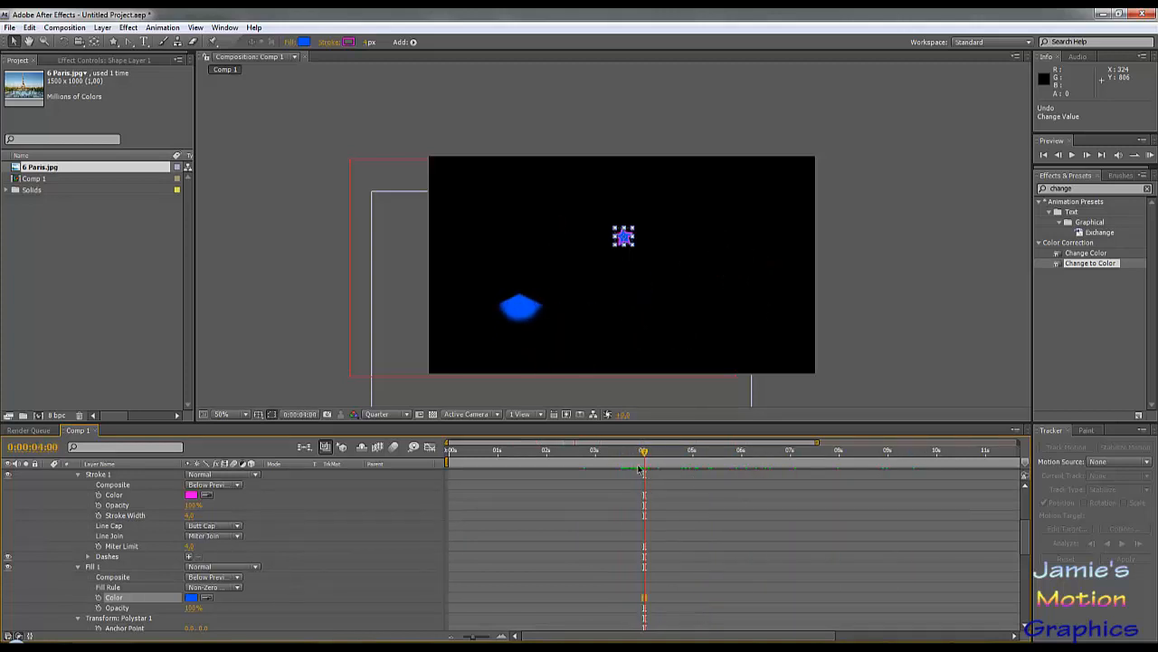
{"action": "left_click", "coordinate": [78, 476]}
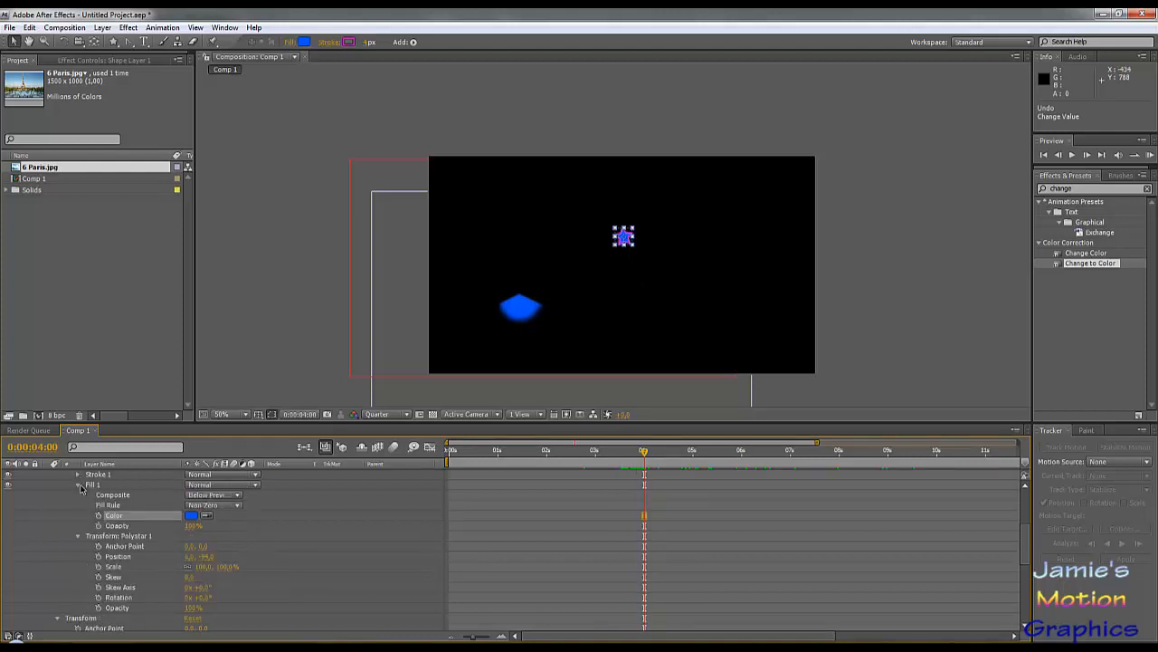
{"action": "left_click", "coordinate": [77, 486]}
{"action": "left_click", "coordinate": [79, 495]}
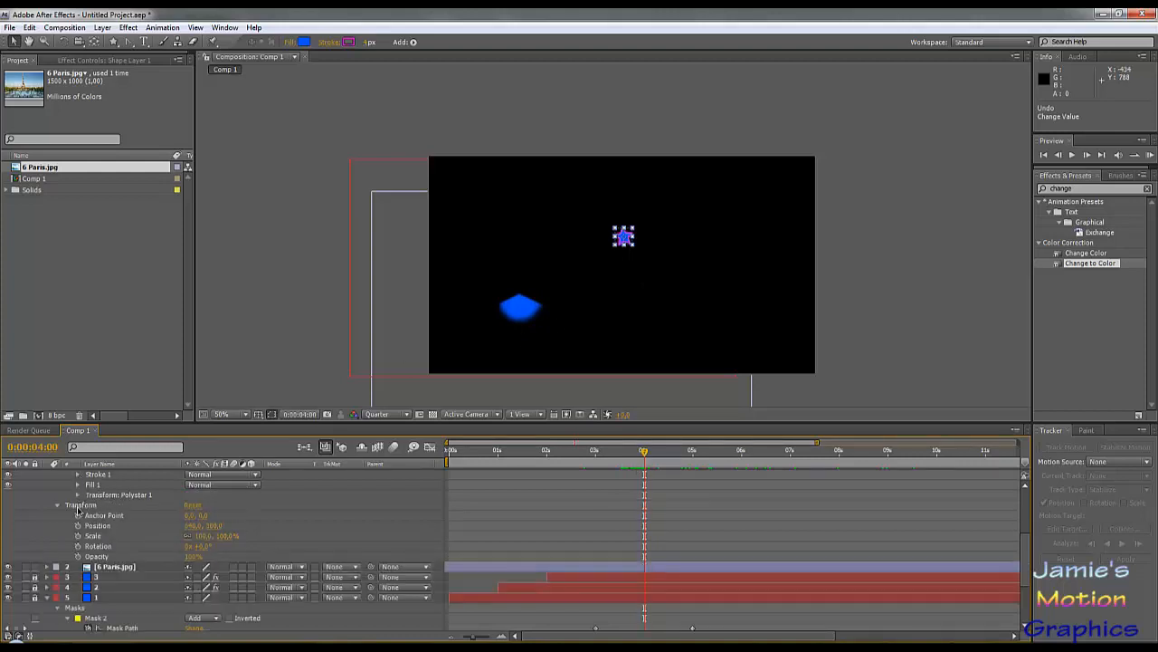
{"action": "scroll", "coordinate": [77, 534], "scroll_direction": "up", "scroll_amount": 5}
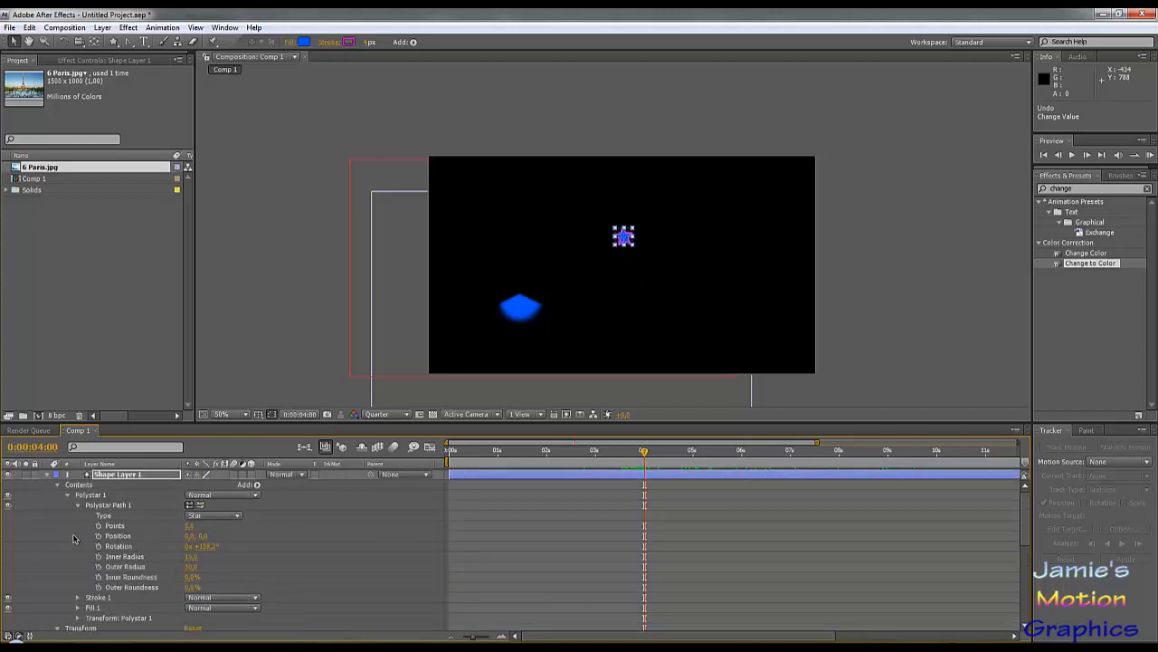
{"action": "left_click", "coordinate": [68, 495]}
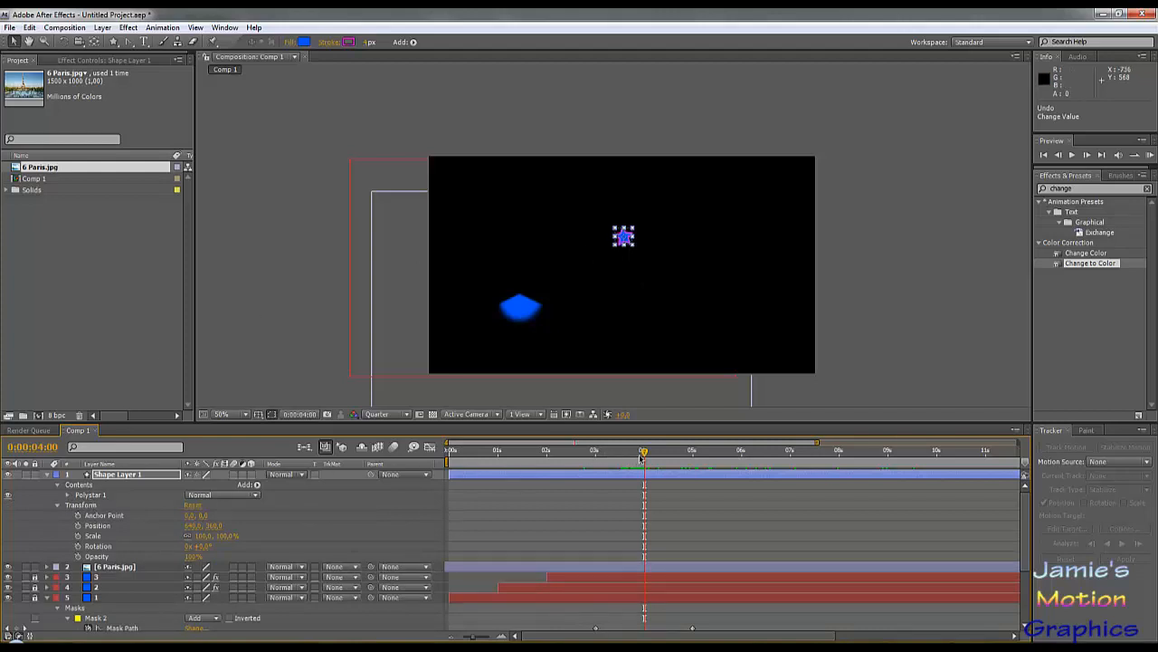
At 0:00:04:07, move the star onto the top of the first blue shape, at about position 298, 538.
{"action": "left_click_drag", "start_coordinate": [620, 460], "coordinate": [447, 452]}
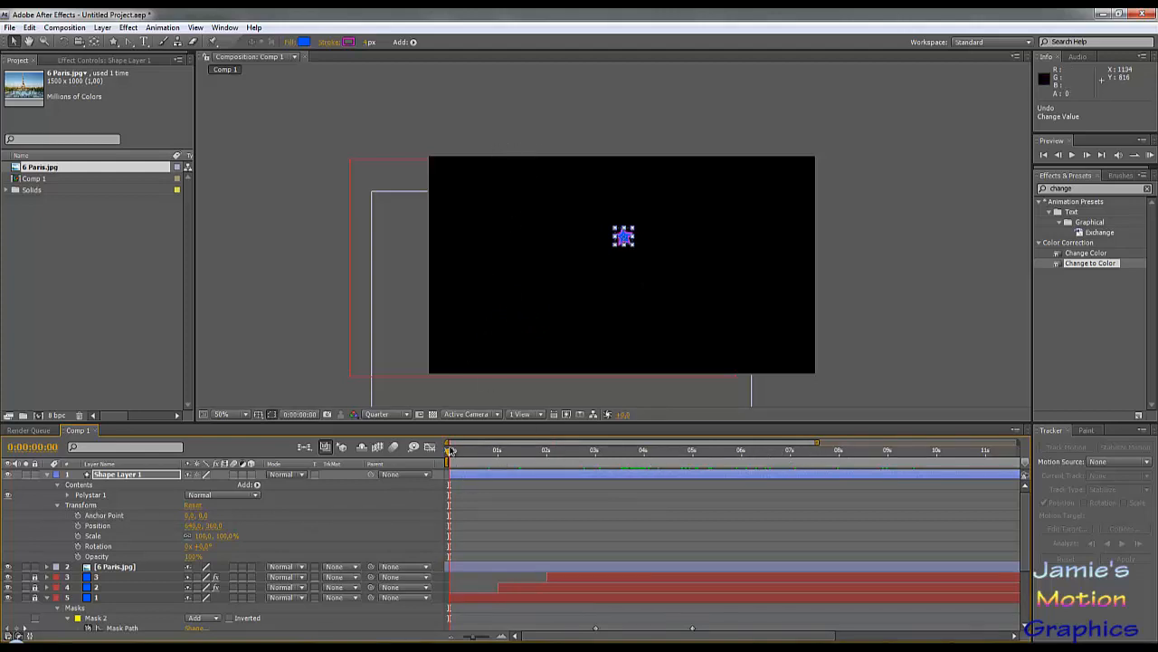
{"action": "left_click_drag", "start_coordinate": [450, 451], "coordinate": [657, 477]}
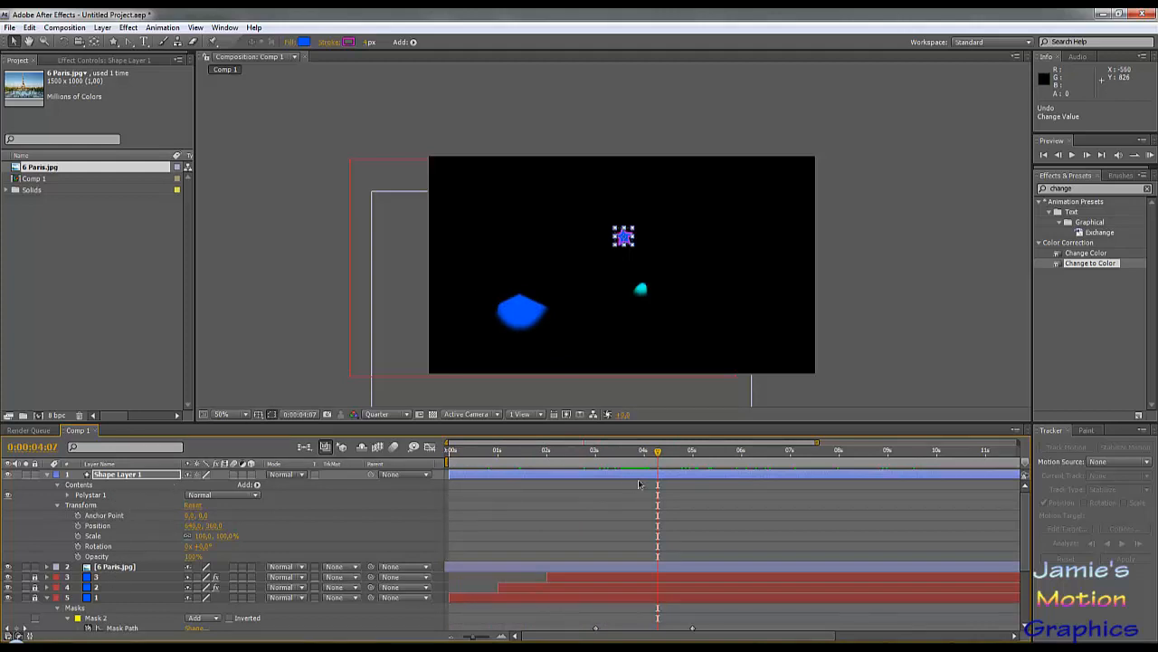
{"action": "left_click", "coordinate": [102, 526]}
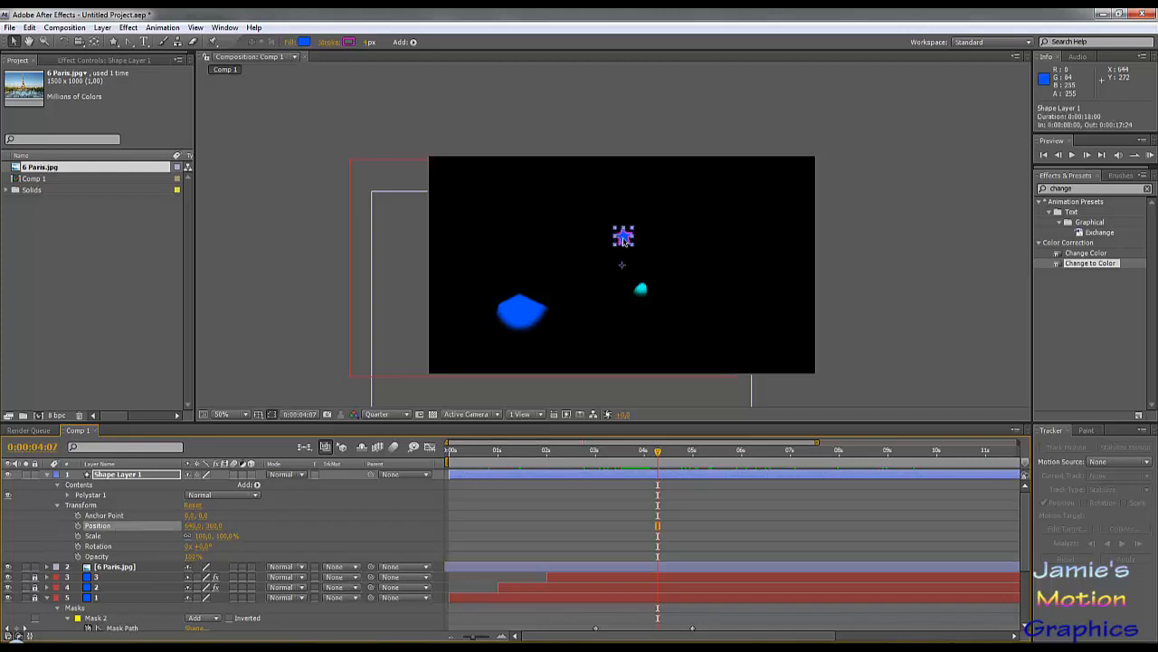
{"action": "left_click_drag", "start_coordinate": [624, 241], "coordinate": [522, 294]}
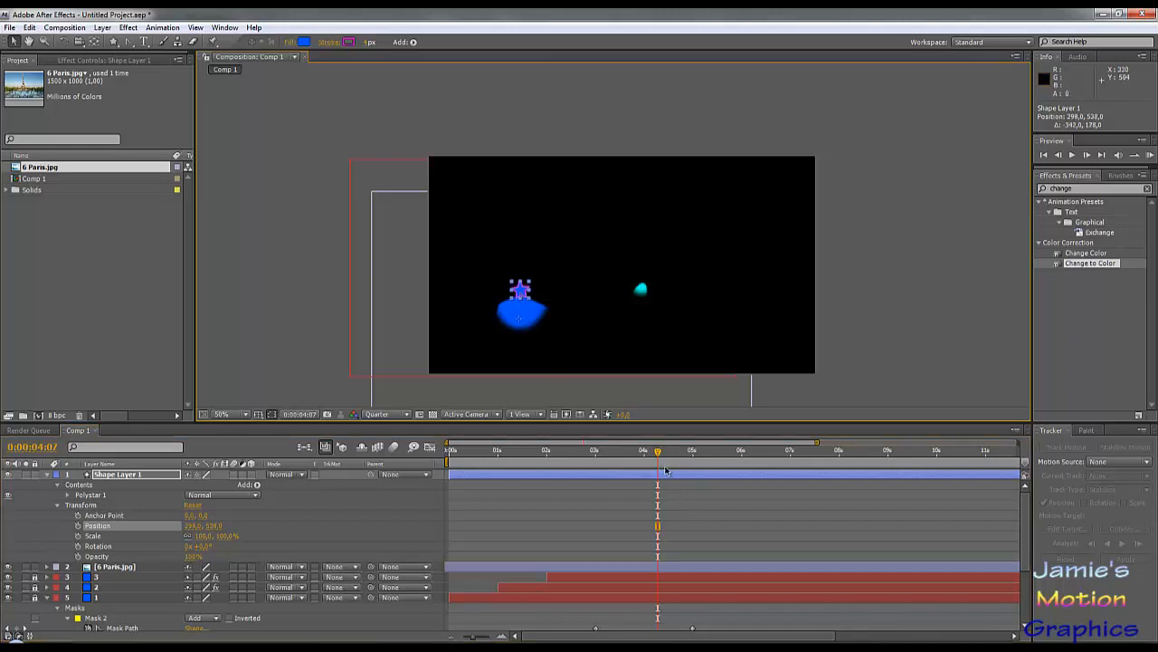
Start animating Shape Layer 1's Position with a keyframe at 0:00:03:00.
{"action": "left_click_drag", "start_coordinate": [659, 457], "coordinate": [634, 464]}
{"action": "left_click_drag", "start_coordinate": [613, 472], "coordinate": [597, 476]}
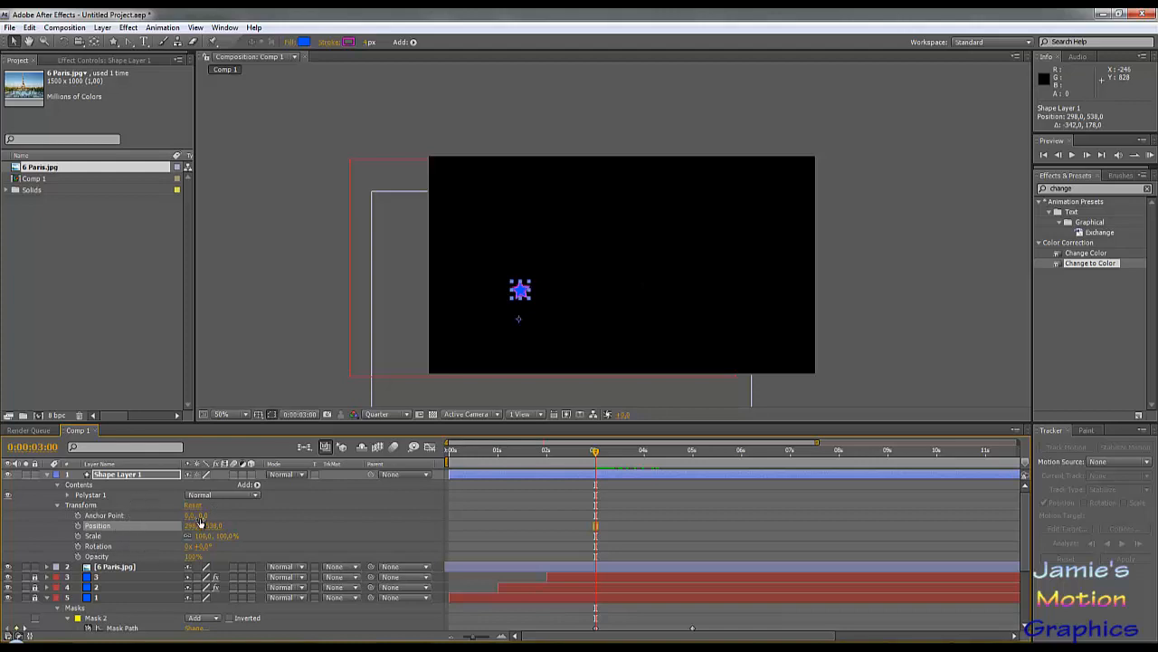
{"action": "left_click", "coordinate": [77, 528]}
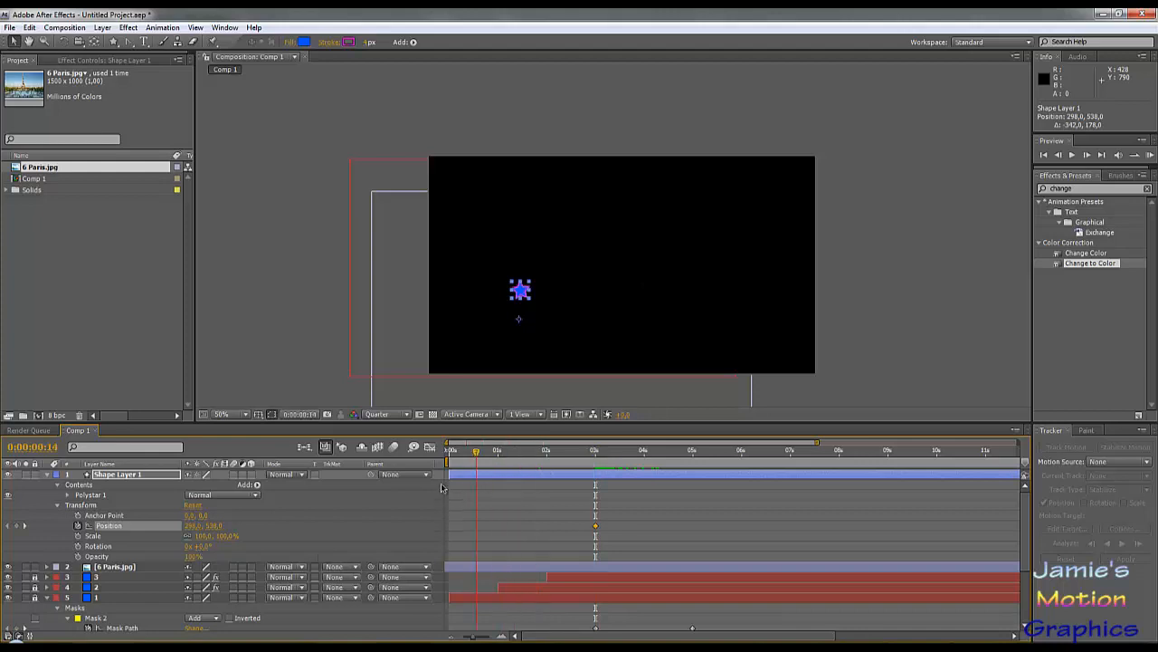
Keyframe Shape Layer 1's Position at 298, 62 at 0:00:00:00, above the frame, and preview the falling star.
{"action": "key", "text": "Home"}
{"action": "left_click_drag", "start_coordinate": [215, 525], "coordinate": [3, 534]}
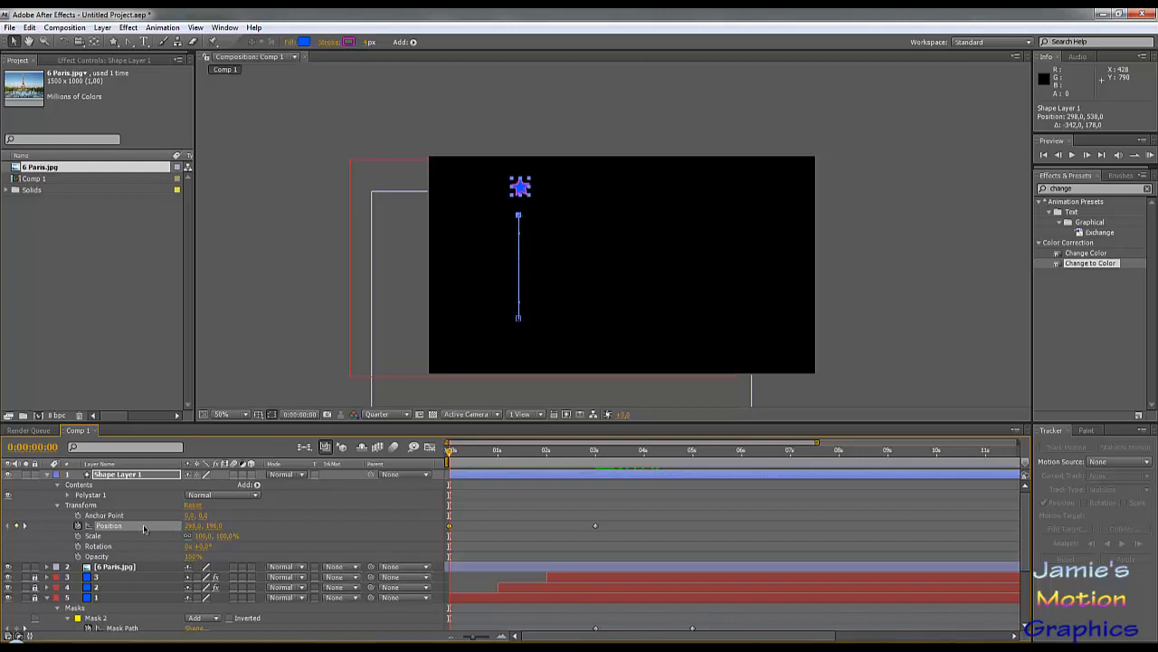
{"action": "left_click_drag", "start_coordinate": [214, 524], "coordinate": [129, 524]}
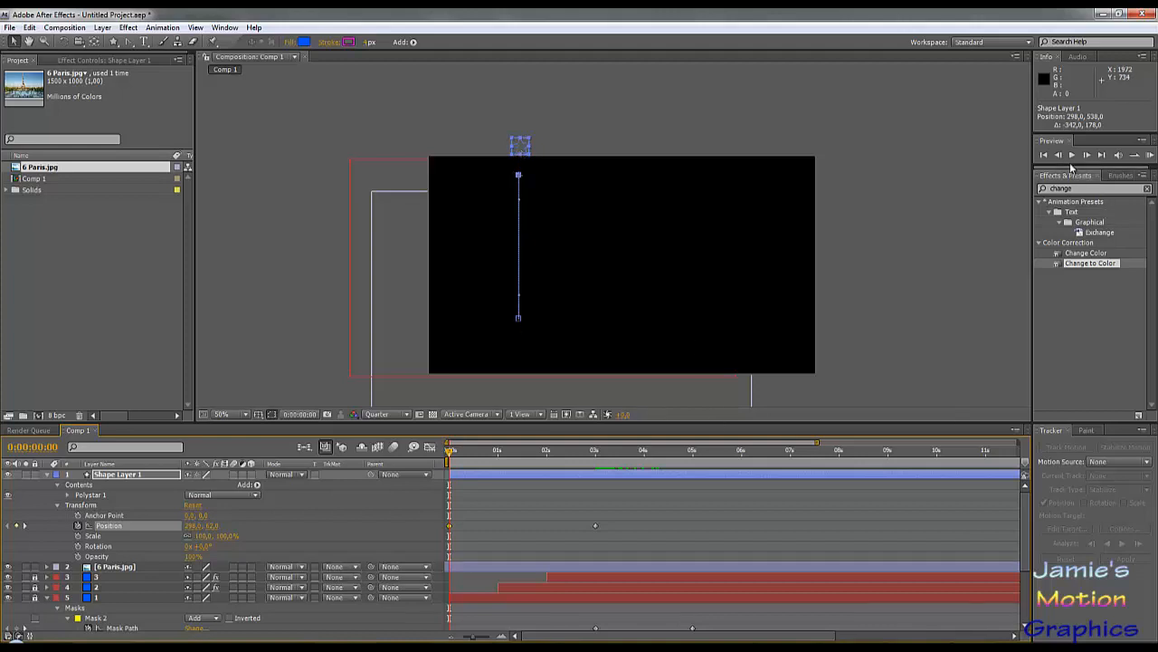
{"action": "left_click", "coordinate": [1070, 155]}
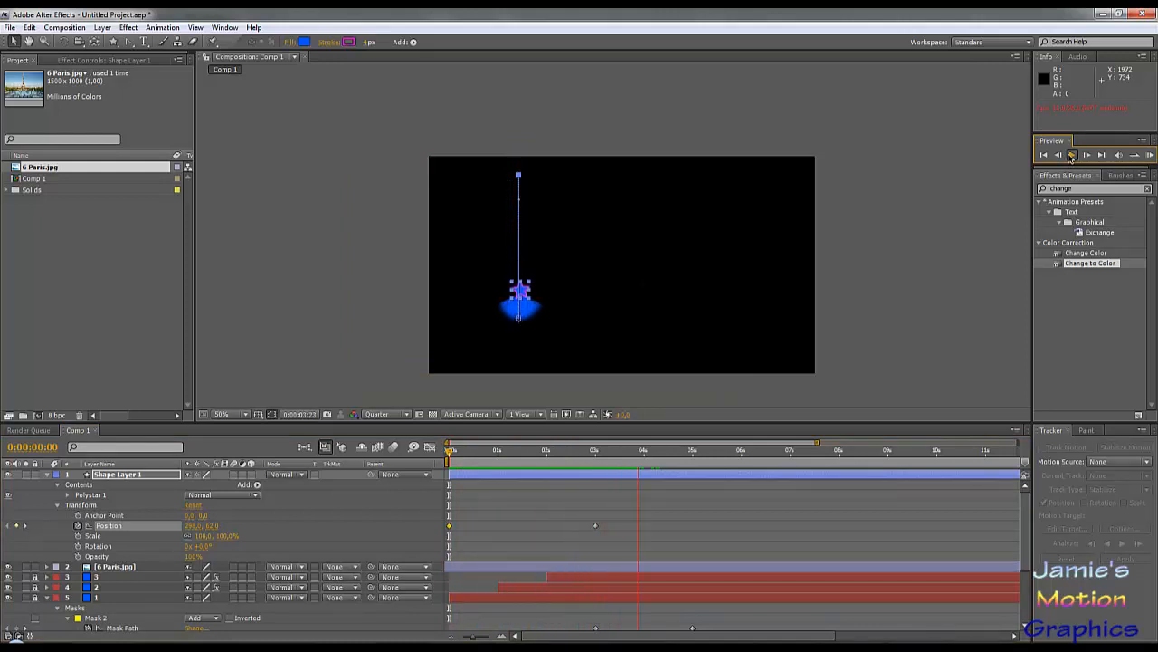
{"action": "left_click", "coordinate": [1072, 157]}
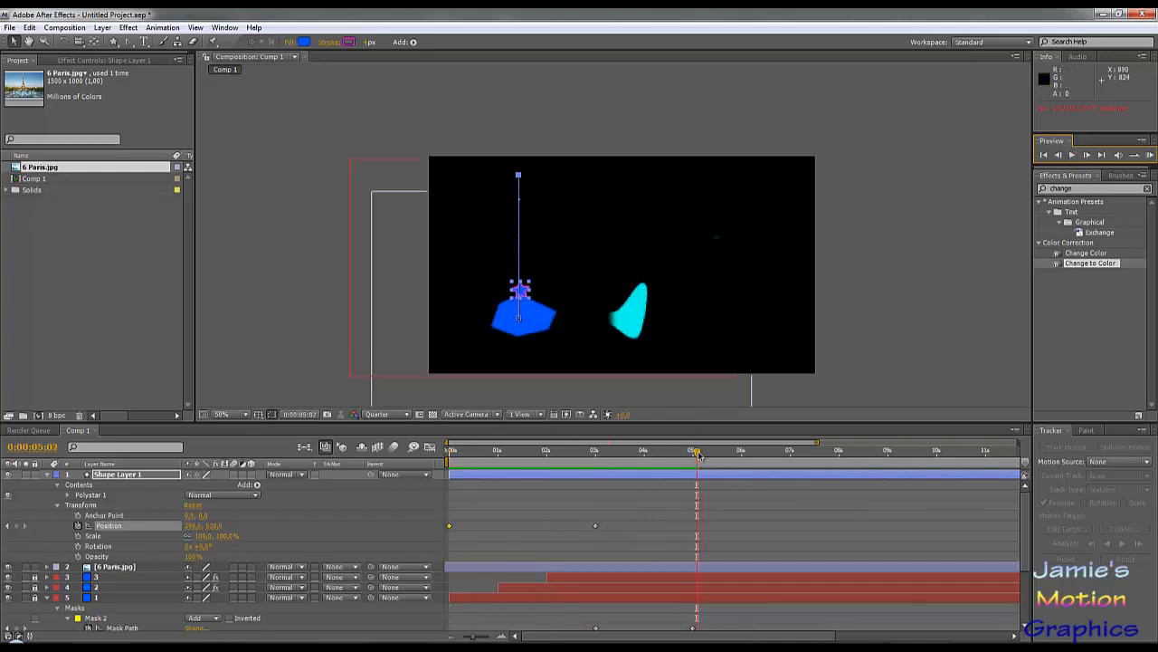
Split Shape Layer 1 at 0:00:03:00 and delete the part after the split.
{"action": "left_click_drag", "start_coordinate": [698, 455], "coordinate": [604, 479]}
{"action": "left_click", "coordinate": [604, 480]}
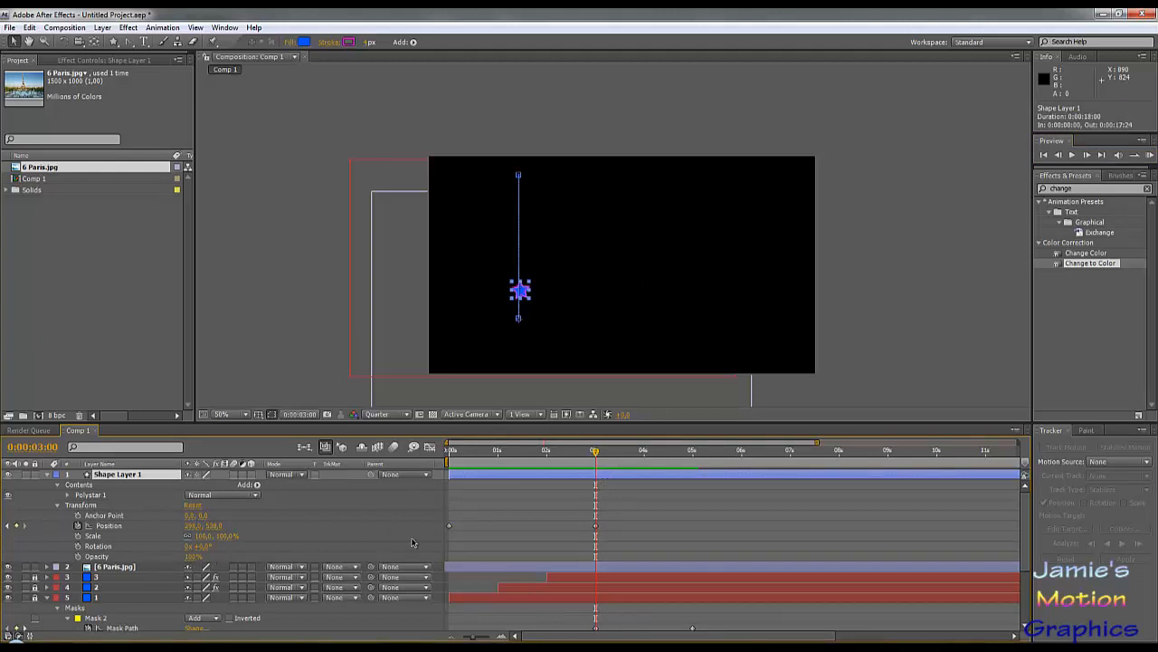
{"action": "left_click", "coordinate": [34, 28]}
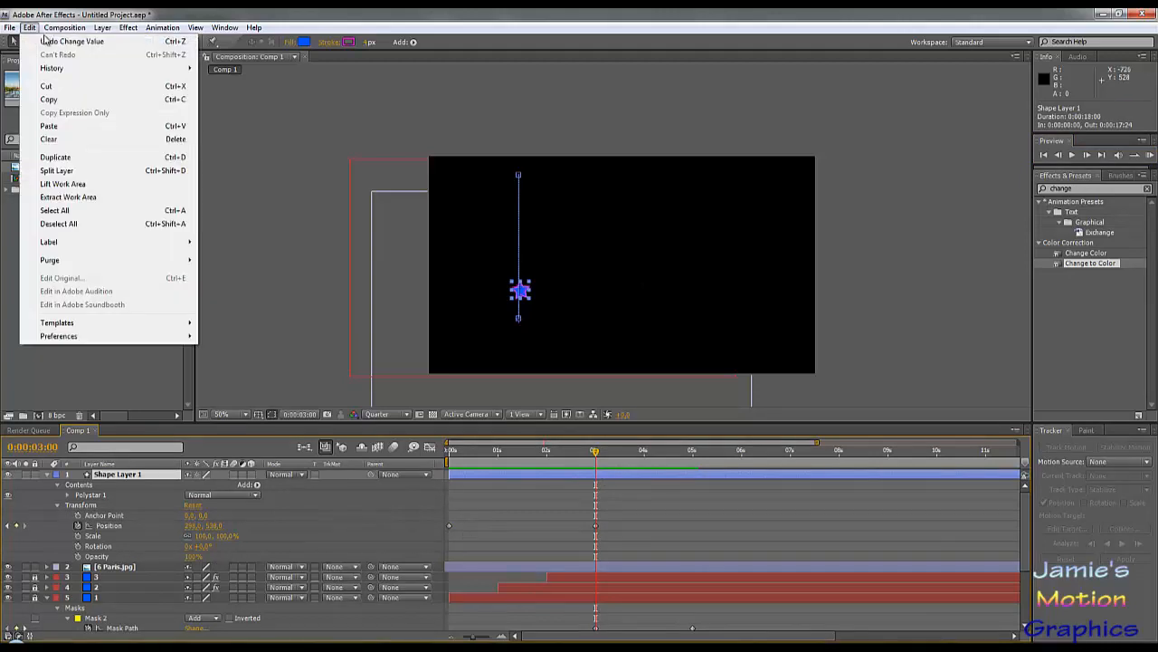
{"action": "mouse_move", "coordinate": [54, 29]}
{"action": "left_click", "coordinate": [102, 172]}
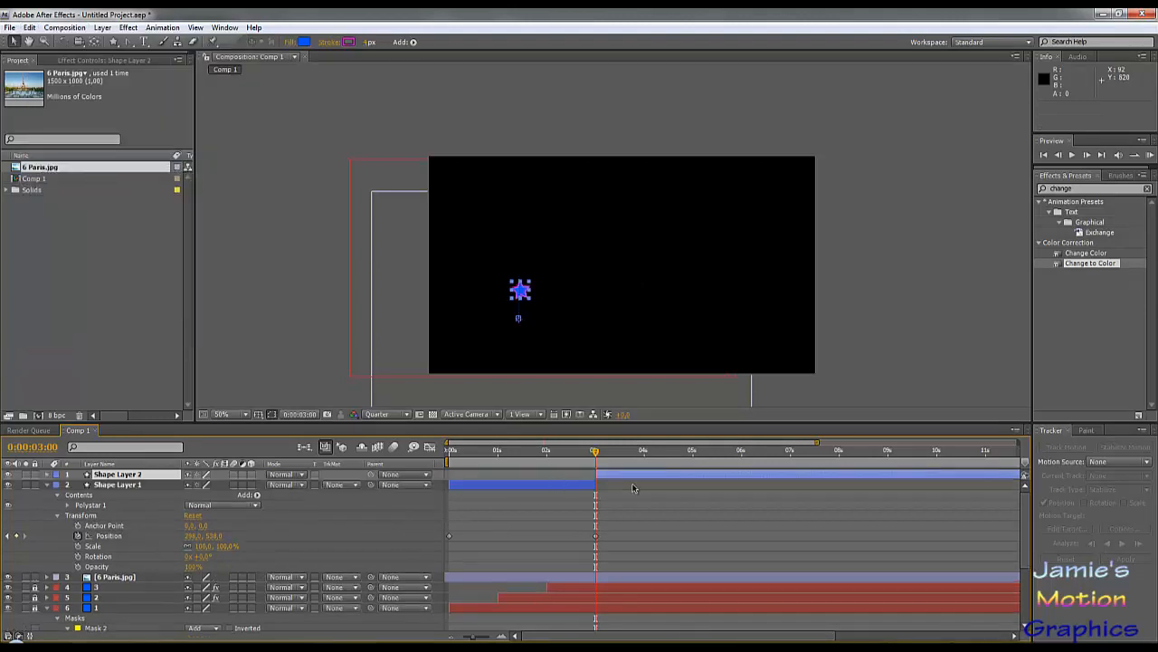
{"action": "key", "text": "Delete"}
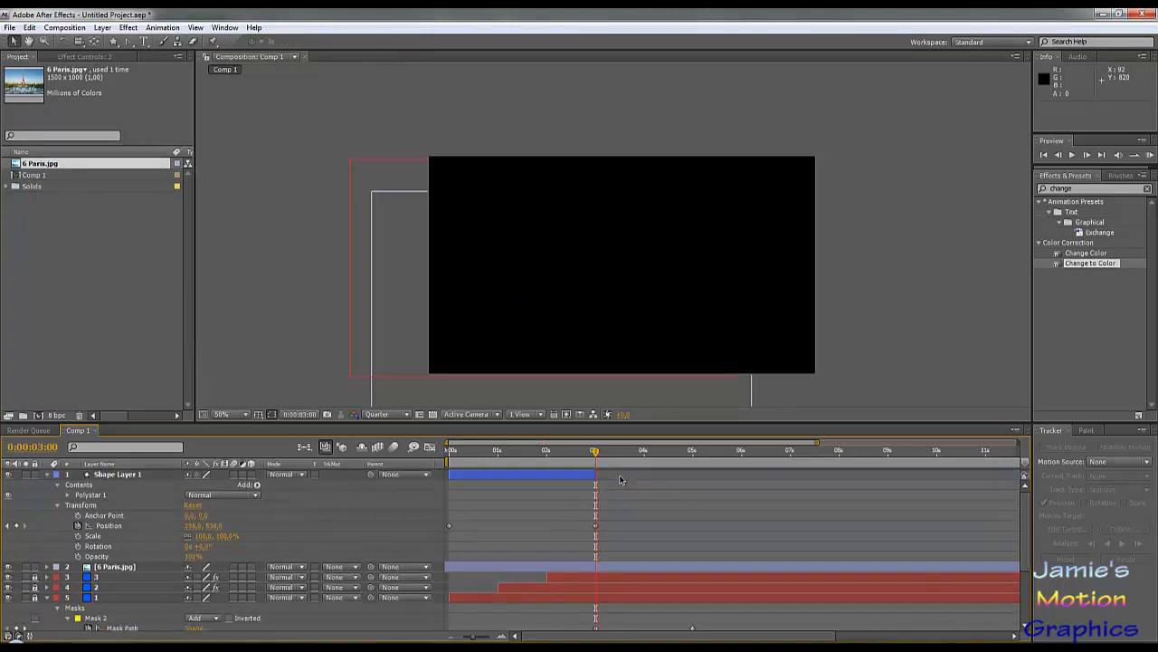
Extend the end of Shape Layer 1 slightly, to an out point of 0:00:03:02.
{"action": "left_click_drag", "start_coordinate": [594, 453], "coordinate": [598, 476]}
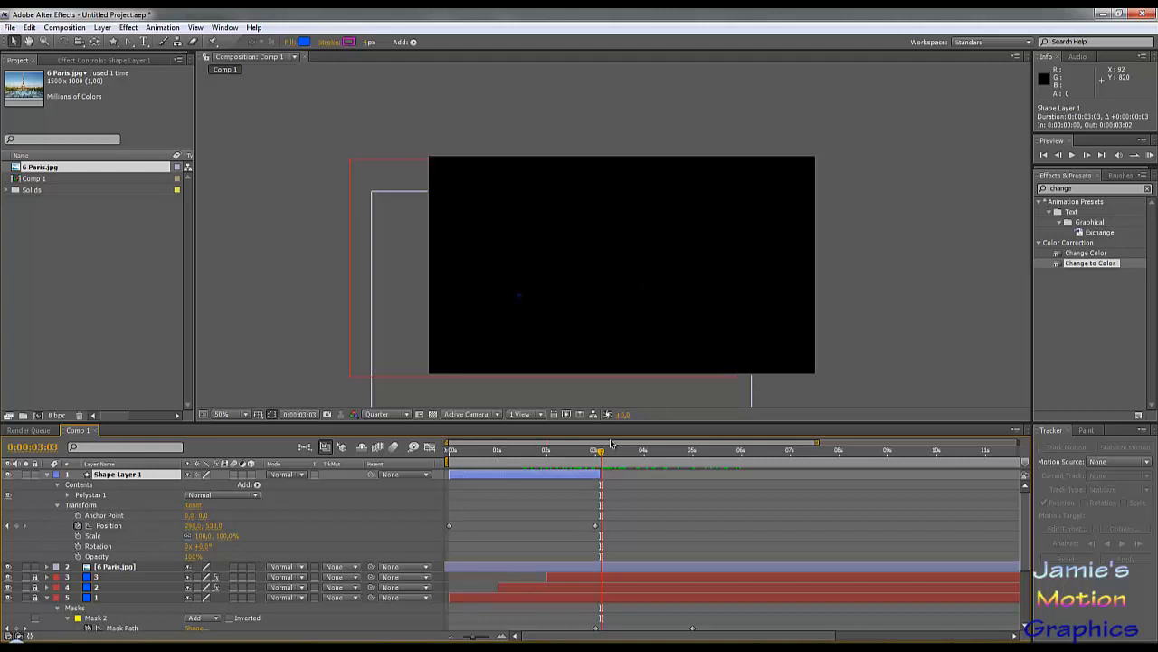
{"action": "left_click_drag", "start_coordinate": [602, 453], "coordinate": [601, 480]}
Reveal Shape Layer 1's Rotation and set its first keyframe at 0:00:00:00.
{"action": "left_click_drag", "start_coordinate": [599, 454], "coordinate": [438, 489]}
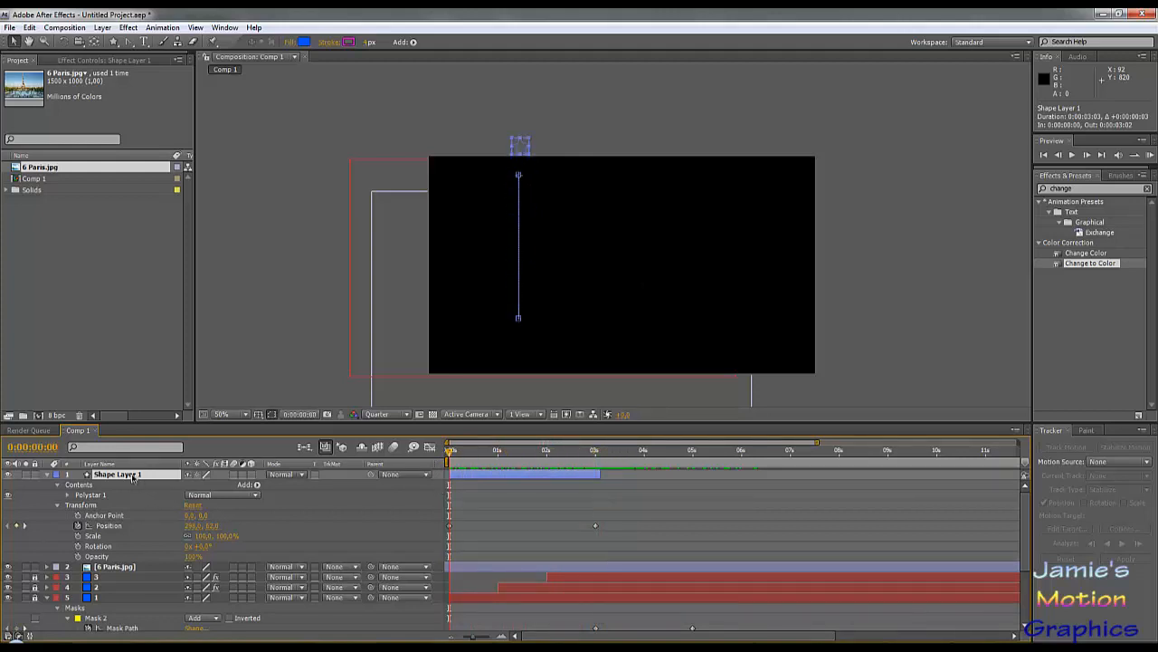
{"action": "key", "text": "r"}
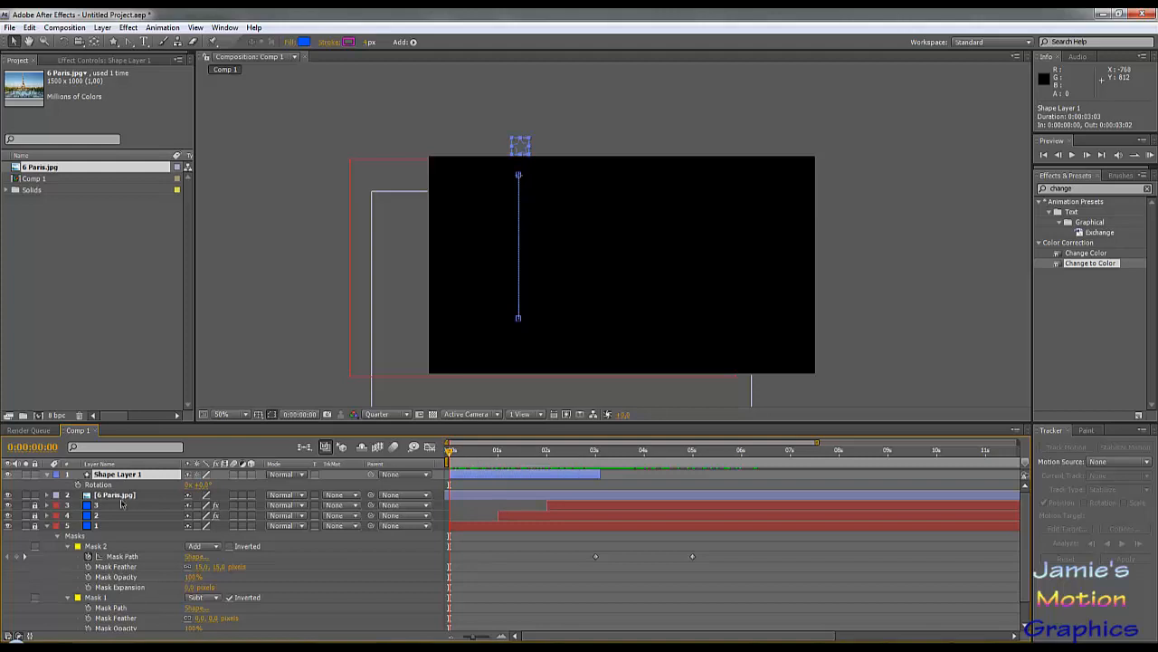
{"action": "left_click", "coordinate": [78, 484]}
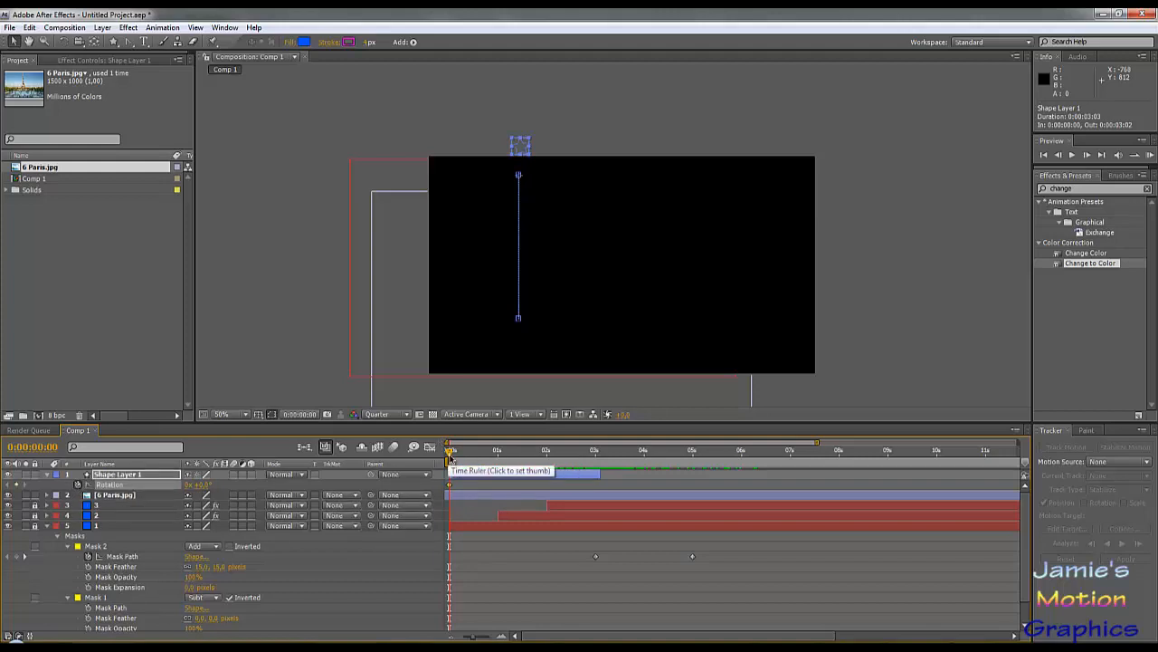
Keyframe Shape Layer 1's Rotation at 1x+0.0° at 0:00:03:00, then collapse the layer.
{"action": "left_click_drag", "start_coordinate": [446, 450], "coordinate": [597, 463]}
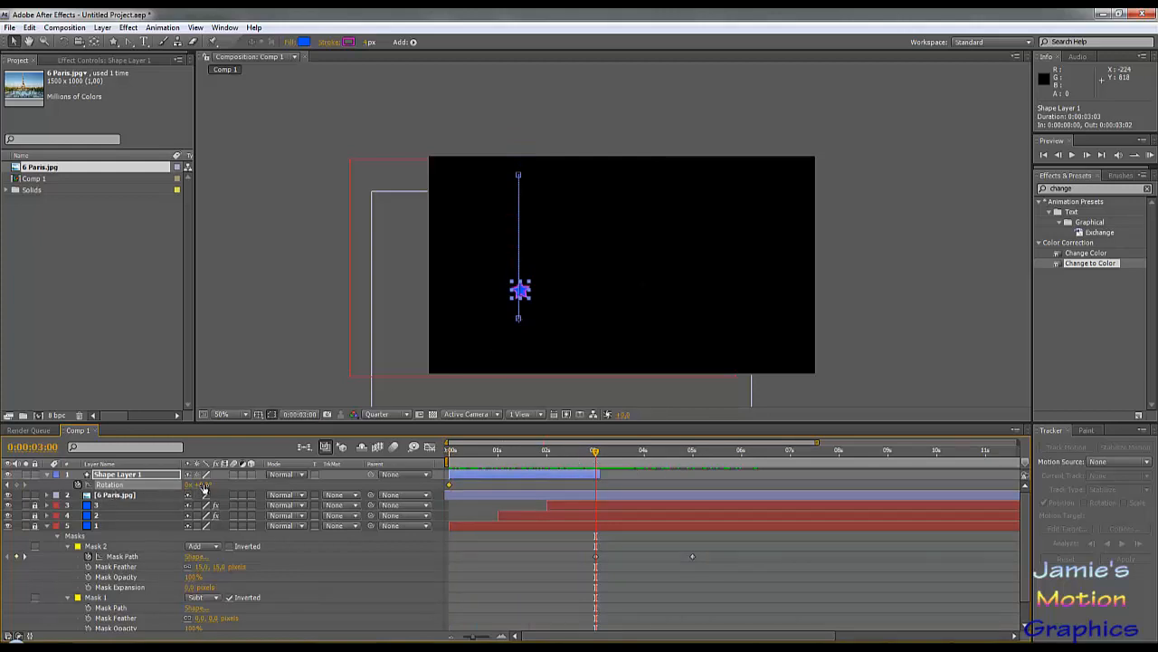
{"action": "left_click_drag", "start_coordinate": [201, 486], "coordinate": [417, 498]}
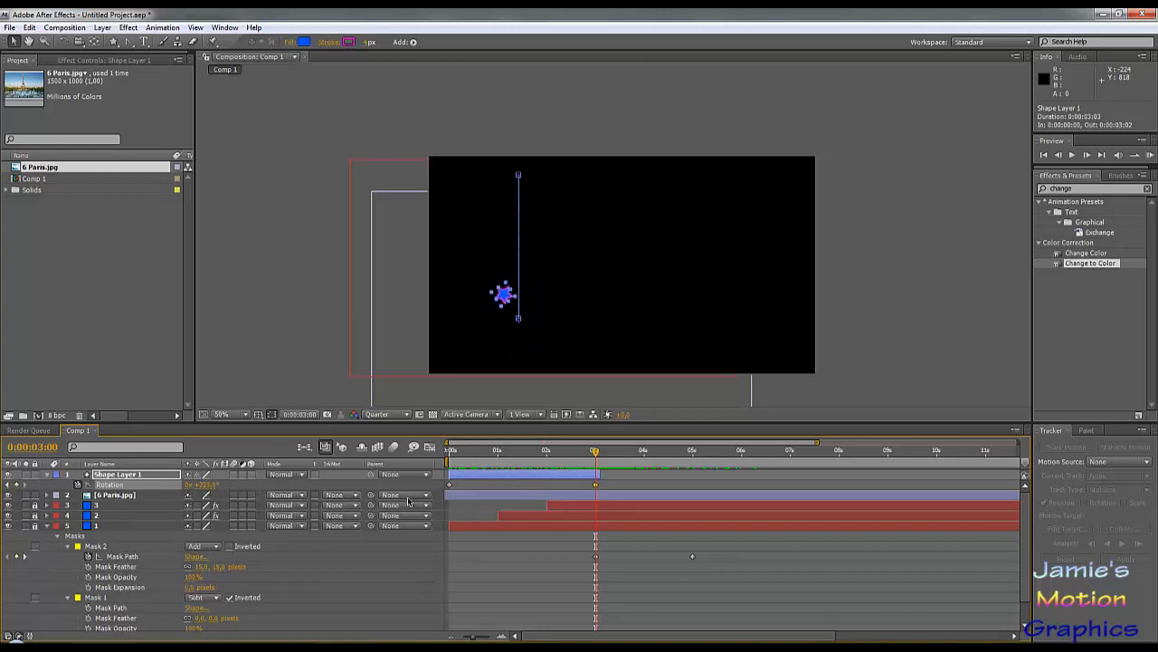
{"action": "left_click", "coordinate": [201, 485]}
{"action": "type", "text": "0"}
{"action": "key", "text": "Return"}
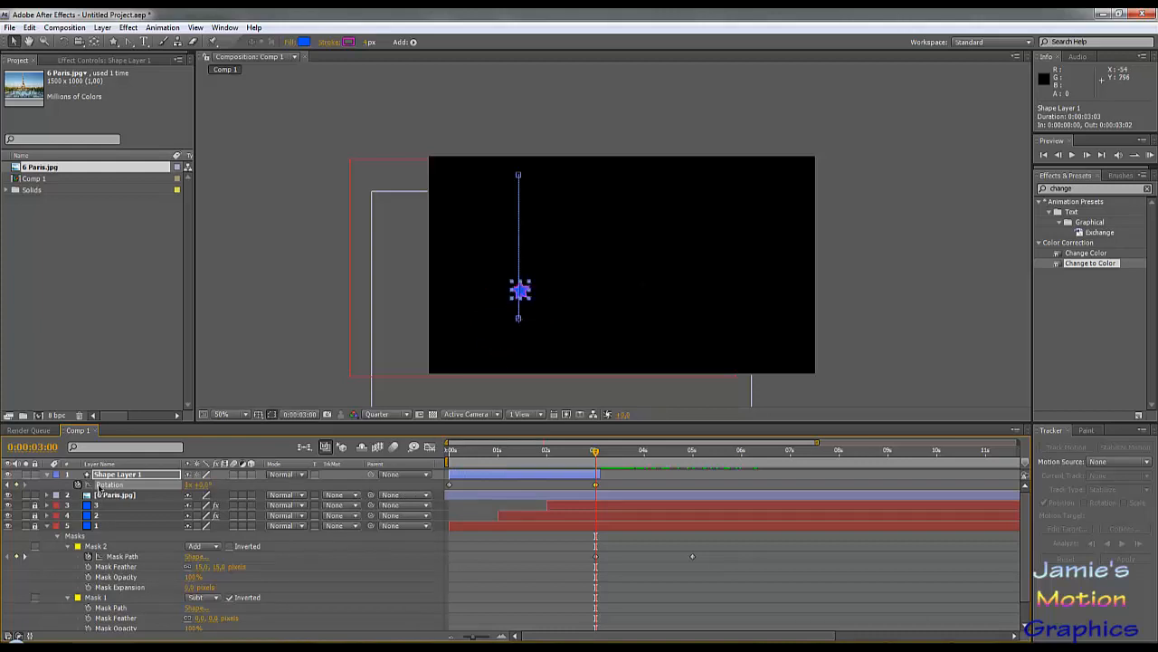
{"action": "left_click", "coordinate": [47, 475]}
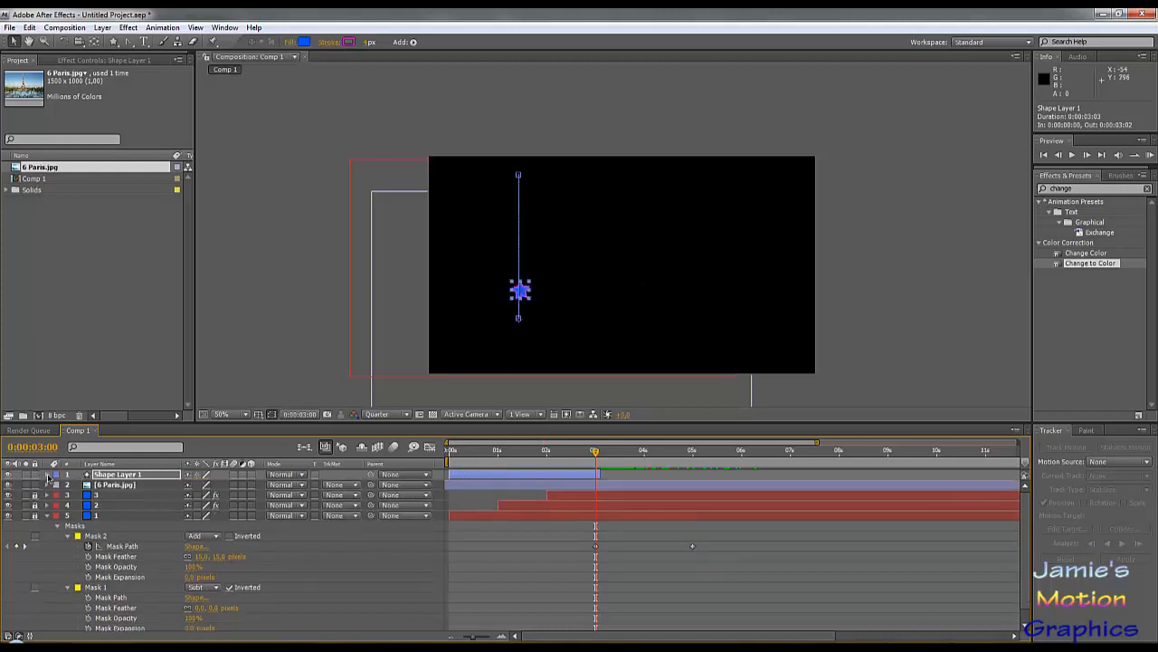
Adjust Shape Layer 1's Anchor Point horizontally and vertically so it sits in the centre of the star.
{"action": "left_click", "coordinate": [48, 475]}
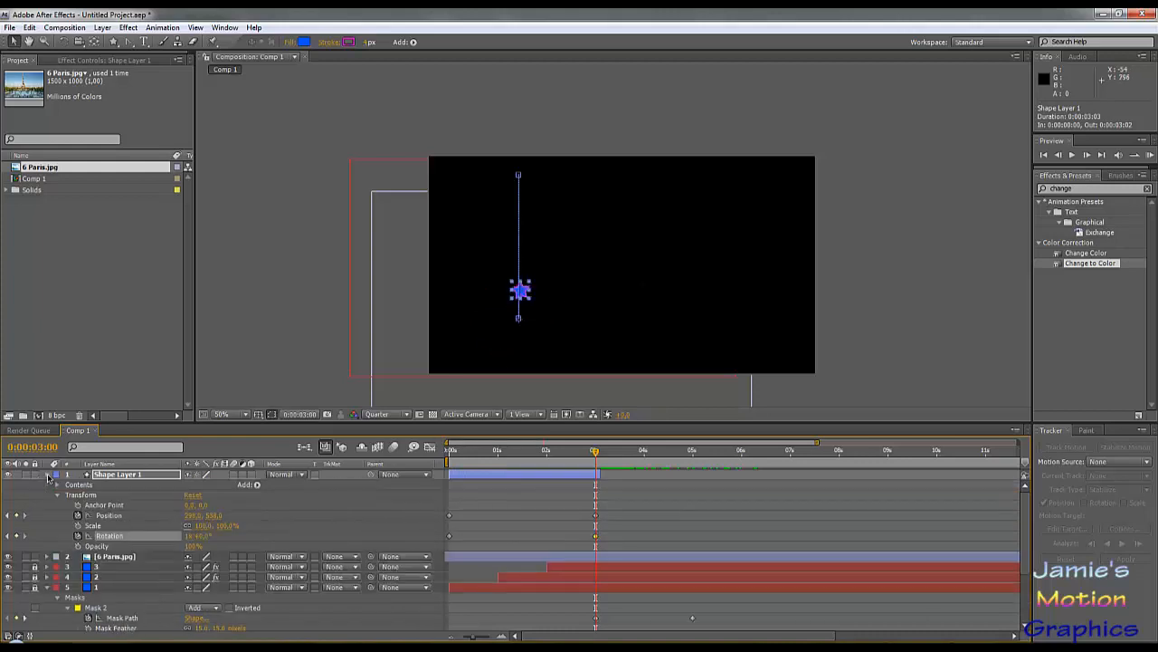
{"action": "left_click", "coordinate": [120, 506]}
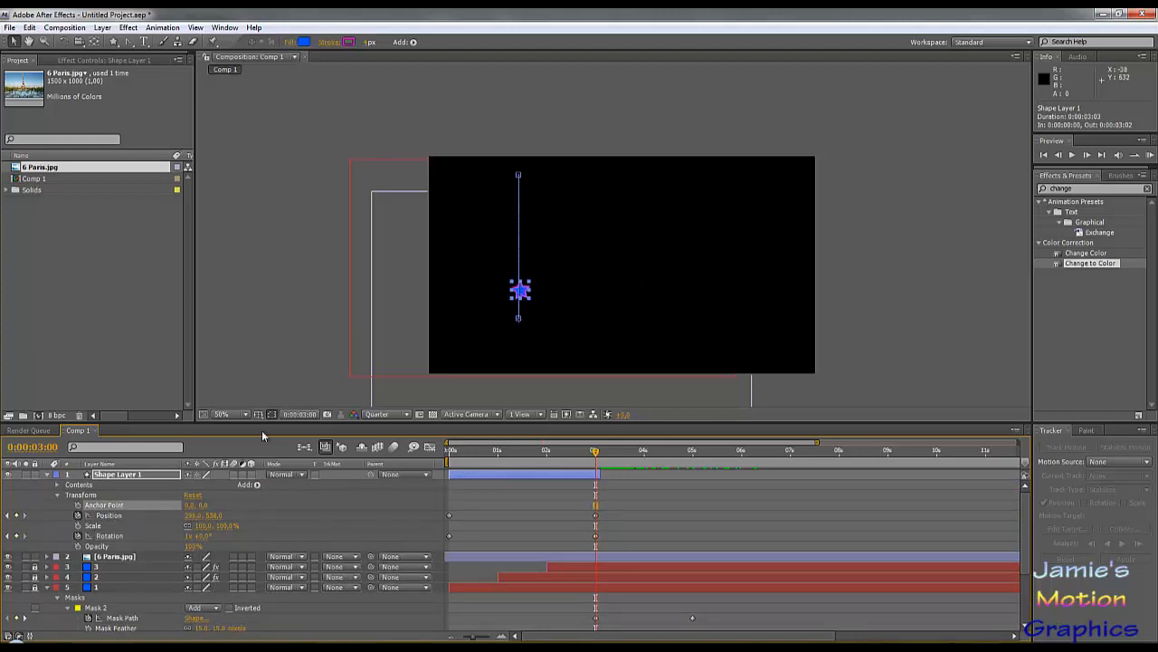
{"action": "left_click_drag", "start_coordinate": [200, 504], "coordinate": [144, 502]}
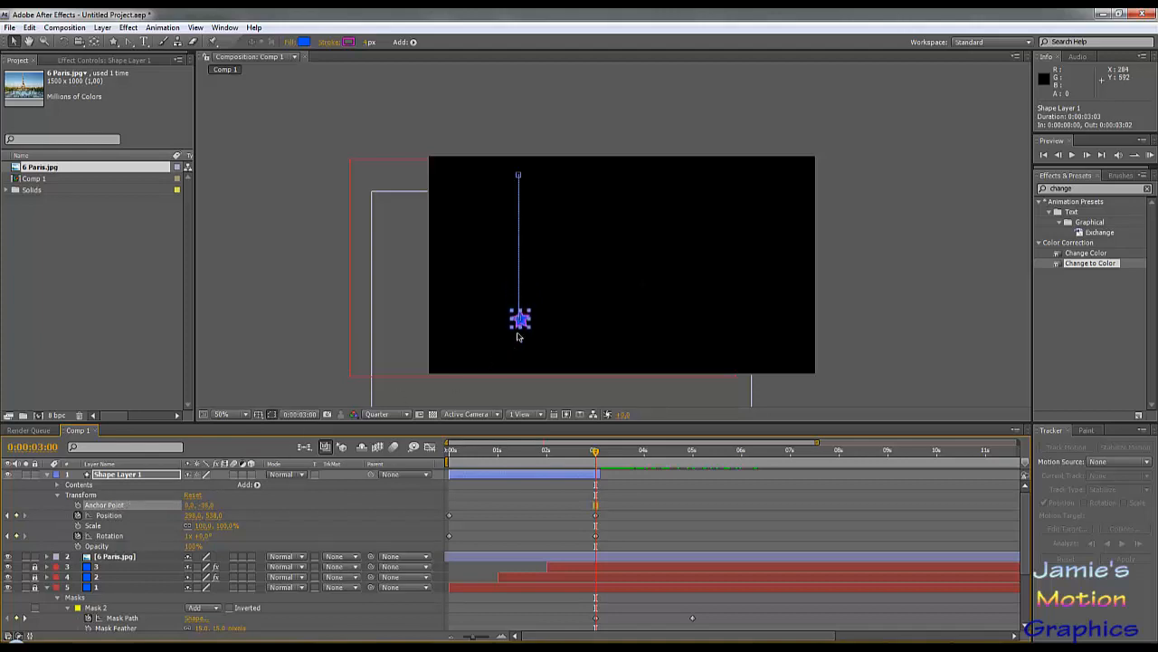
{"action": "scroll", "coordinate": [518, 333], "scroll_direction": "up", "scroll_amount": 2}
{"action": "left_click_drag", "start_coordinate": [404, 374], "coordinate": [548, 126]}
{"action": "scroll", "coordinate": [393, 332], "scroll_direction": "up", "scroll_amount": 1}
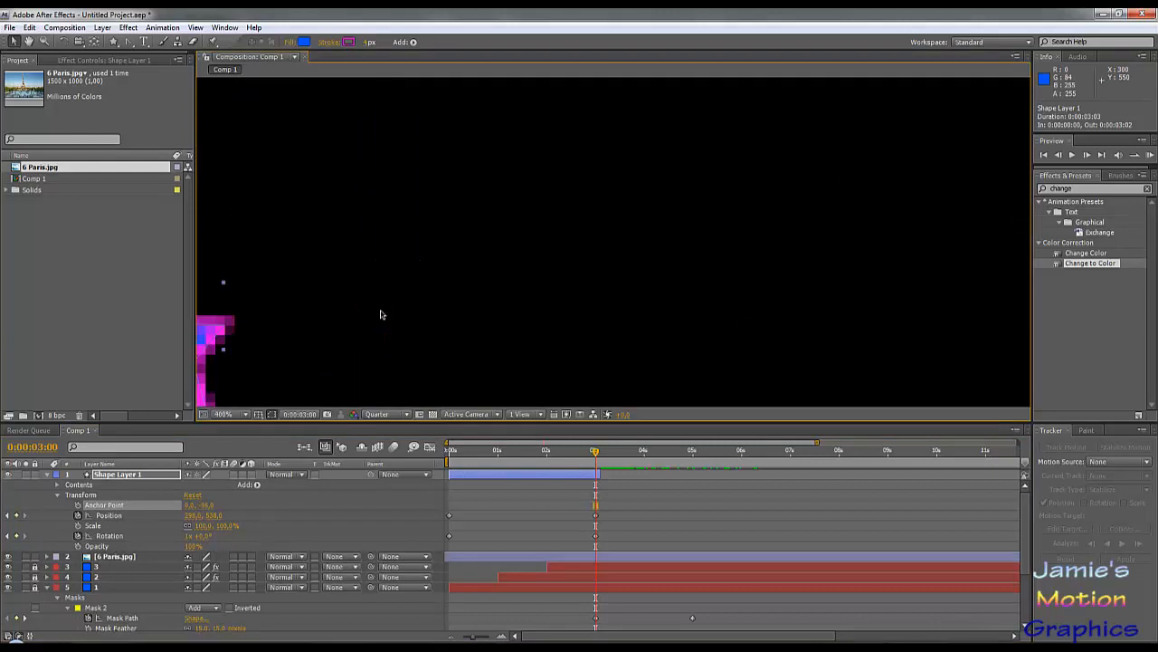
{"action": "left_click_drag", "start_coordinate": [315, 341], "coordinate": [713, 230]}
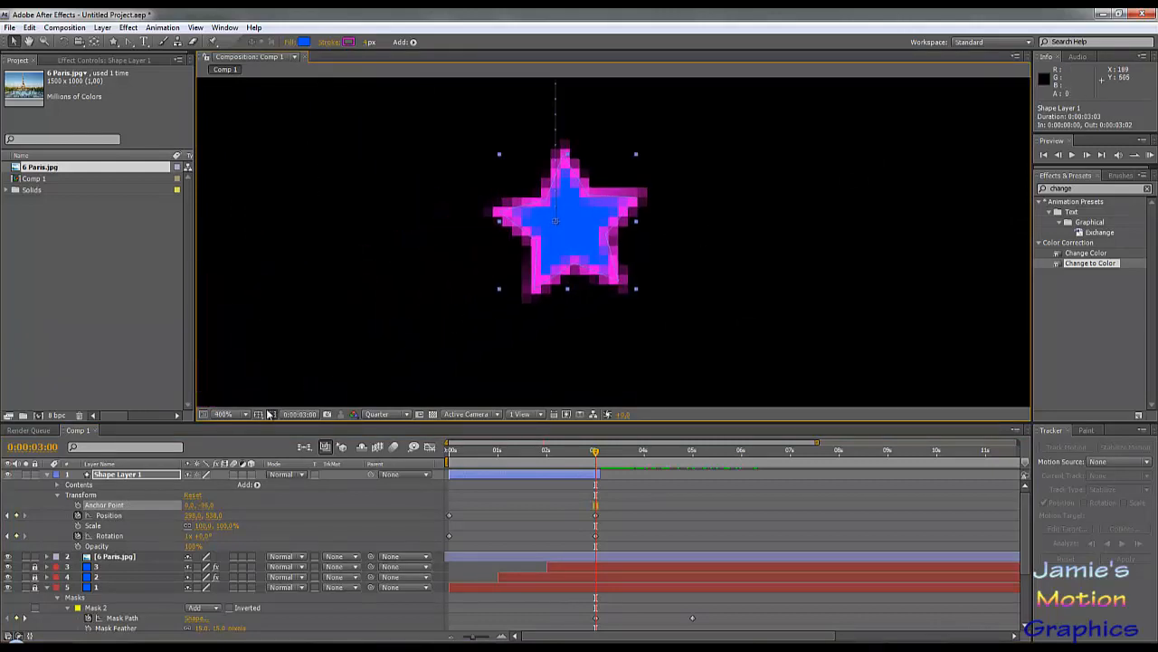
{"action": "left_click_drag", "start_coordinate": [206, 505], "coordinate": [193, 507]}
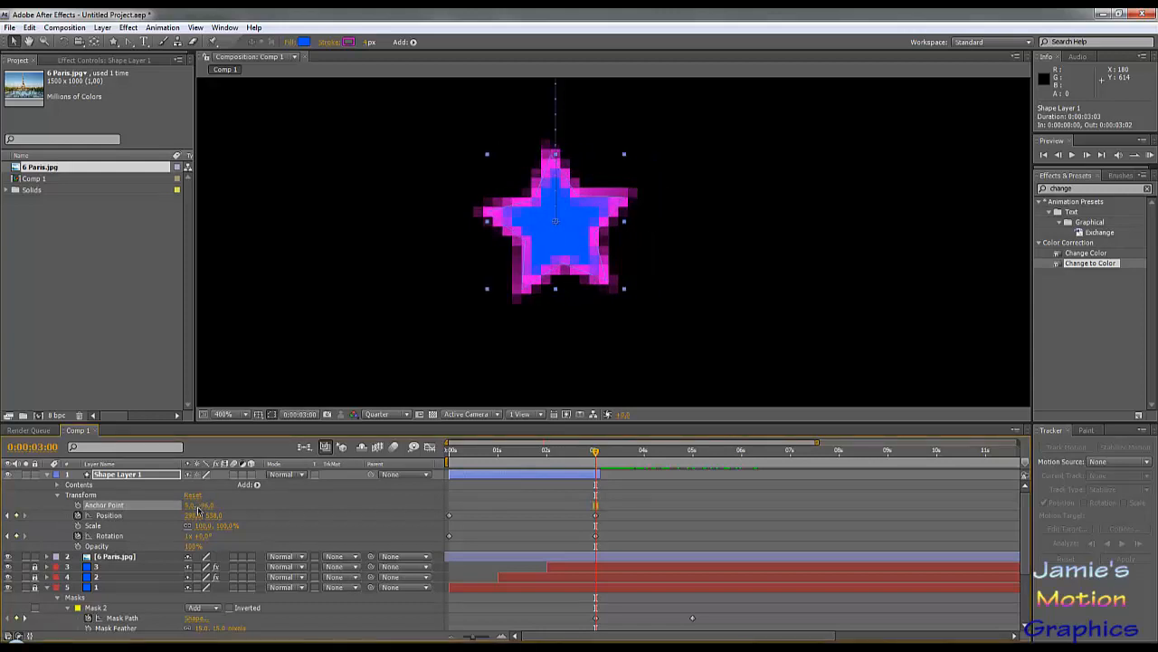
{"action": "scroll", "coordinate": [447, 372], "scroll_direction": "down", "scroll_amount": 1}
{"action": "left_click_drag", "start_coordinate": [524, 340], "coordinate": [480, 414]}
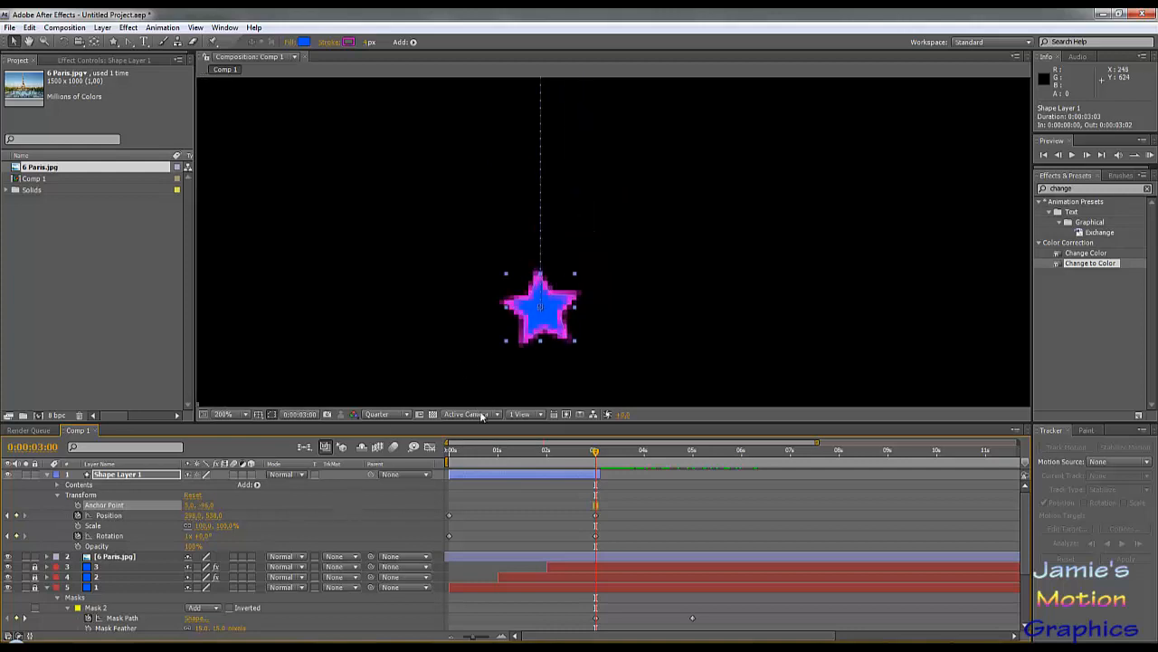
{"action": "scroll", "coordinate": [502, 364], "scroll_direction": "down", "scroll_amount": 1}
{"action": "scroll", "coordinate": [534, 358], "scroll_direction": "down", "scroll_amount": 1}
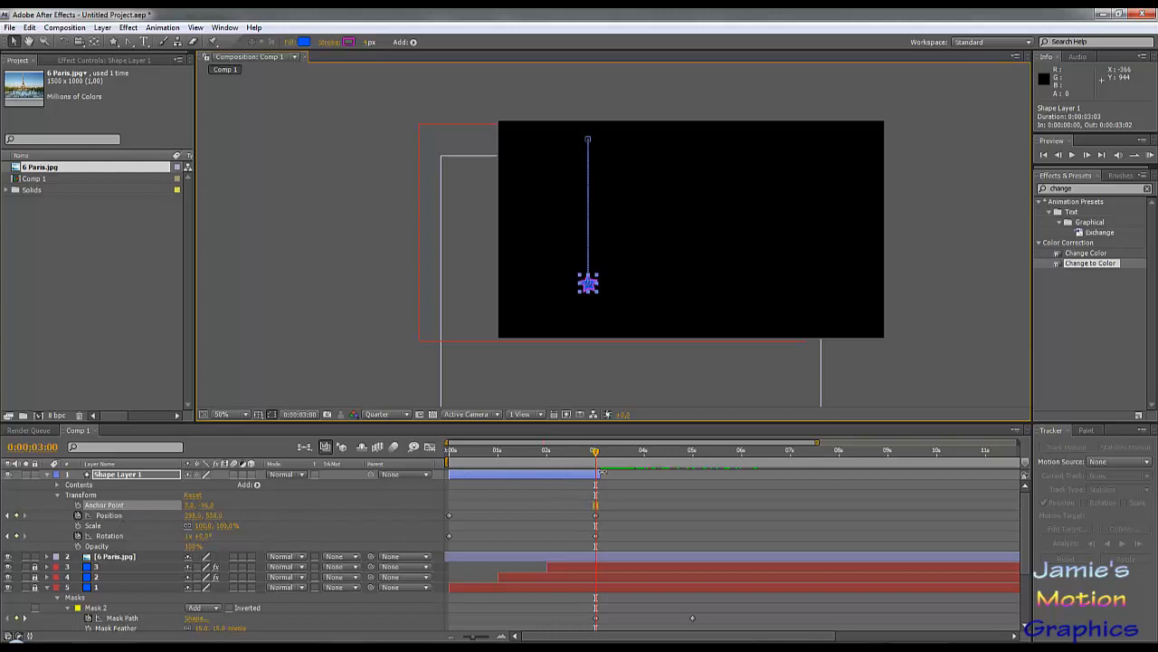
Shift Shape Layer 1 later by 0:00:01:04 and, at 0:00:04:04, raise its end Position to Y 459 at the blue shape's peak.
{"action": "left_click_drag", "start_coordinate": [589, 477], "coordinate": [655, 486]}
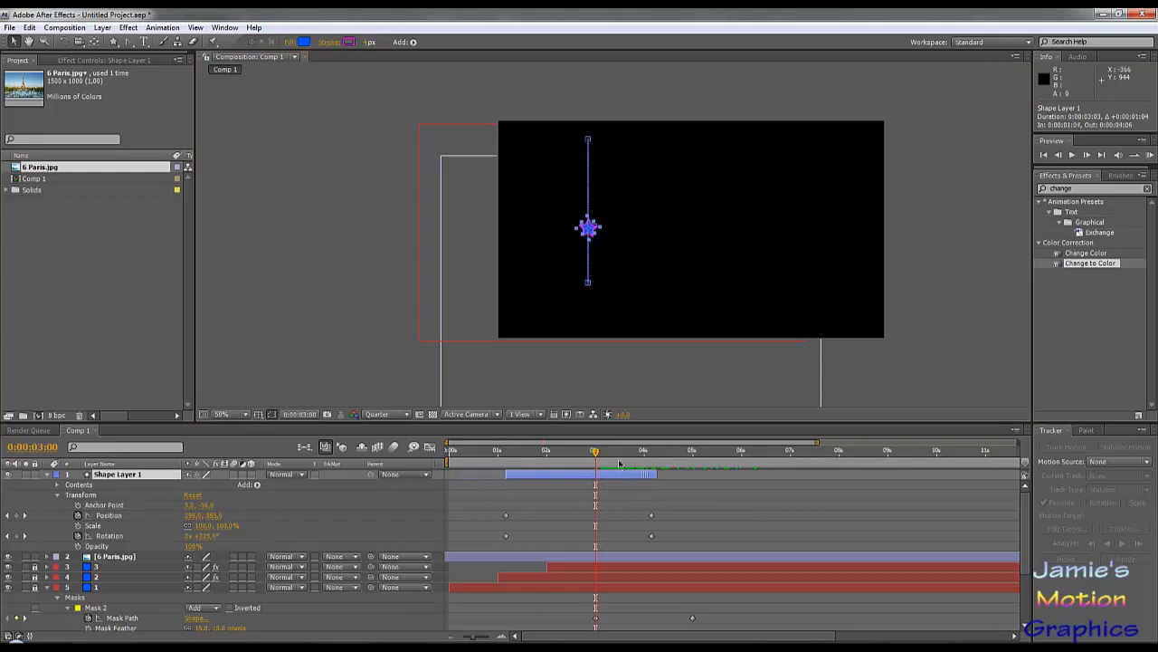
{"action": "left_click_drag", "start_coordinate": [596, 453], "coordinate": [652, 464]}
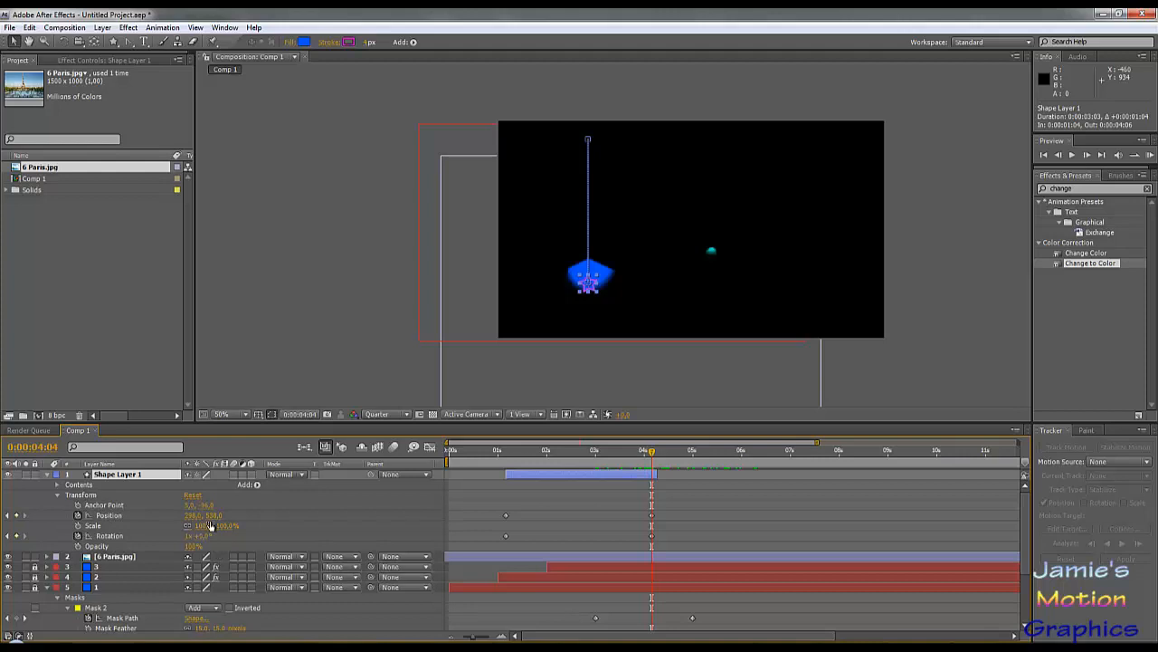
{"action": "left_click_drag", "start_coordinate": [211, 514], "coordinate": [171, 509]}
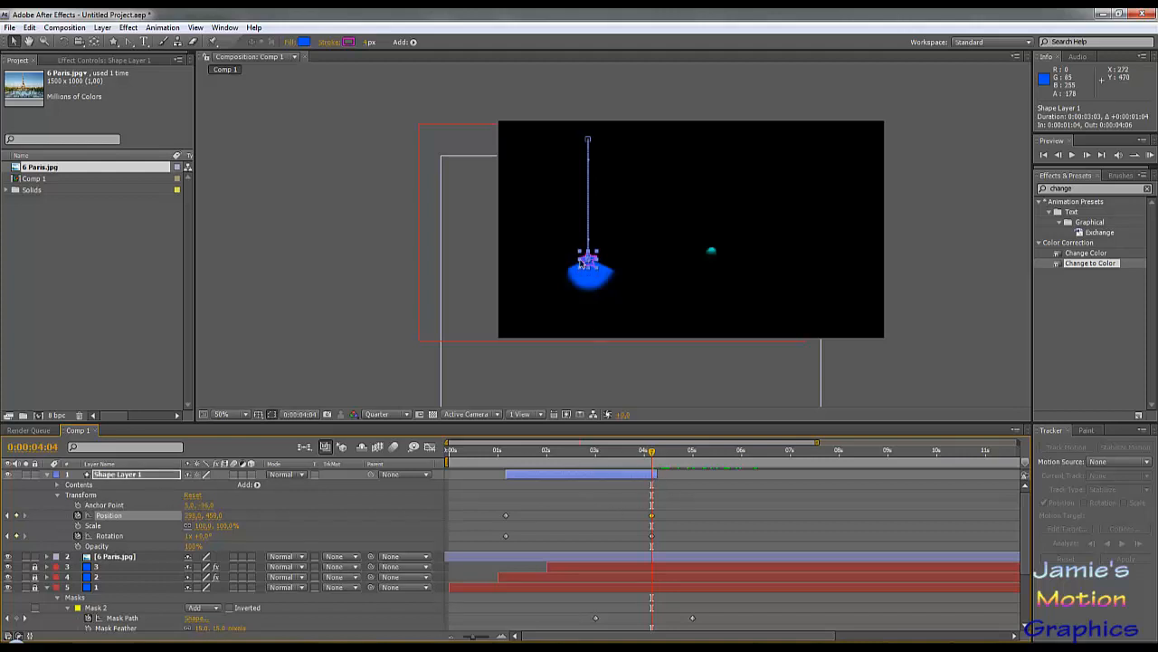
{"action": "key", "text": "period"}
{"action": "key", "text": "period"}
{"action": "key", "text": "period"}
{"action": "left_click_drag", "start_coordinate": [471, 349], "coordinate": [573, 226]}
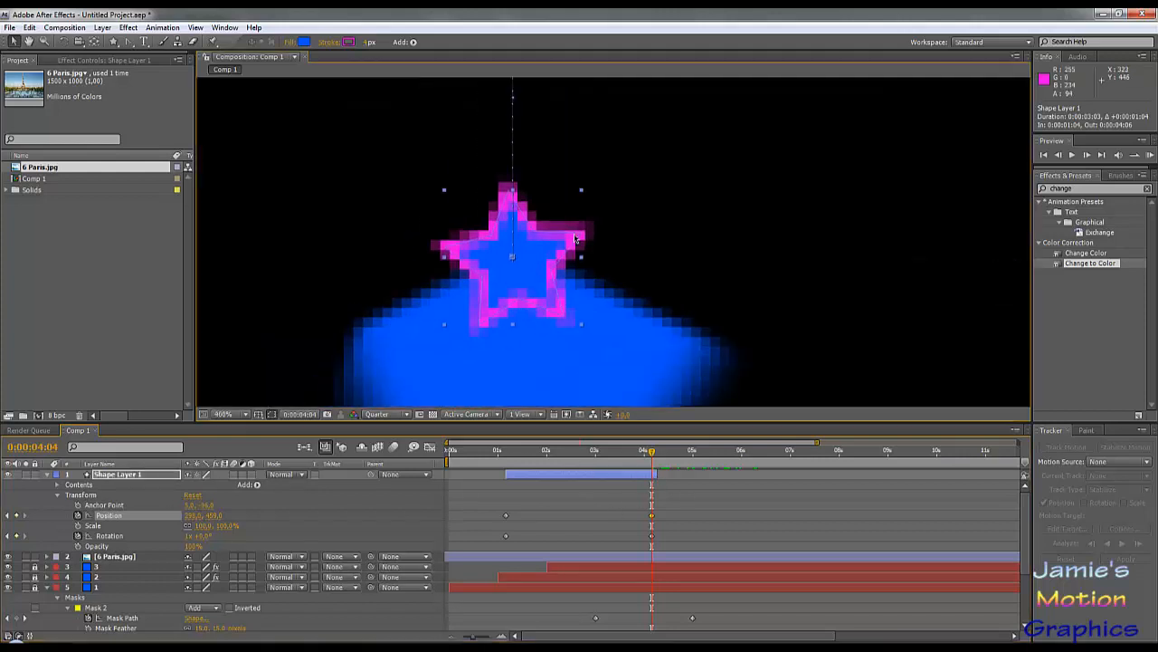
{"action": "scroll", "coordinate": [562, 303], "scroll_direction": "down", "scroll_amount": 1}
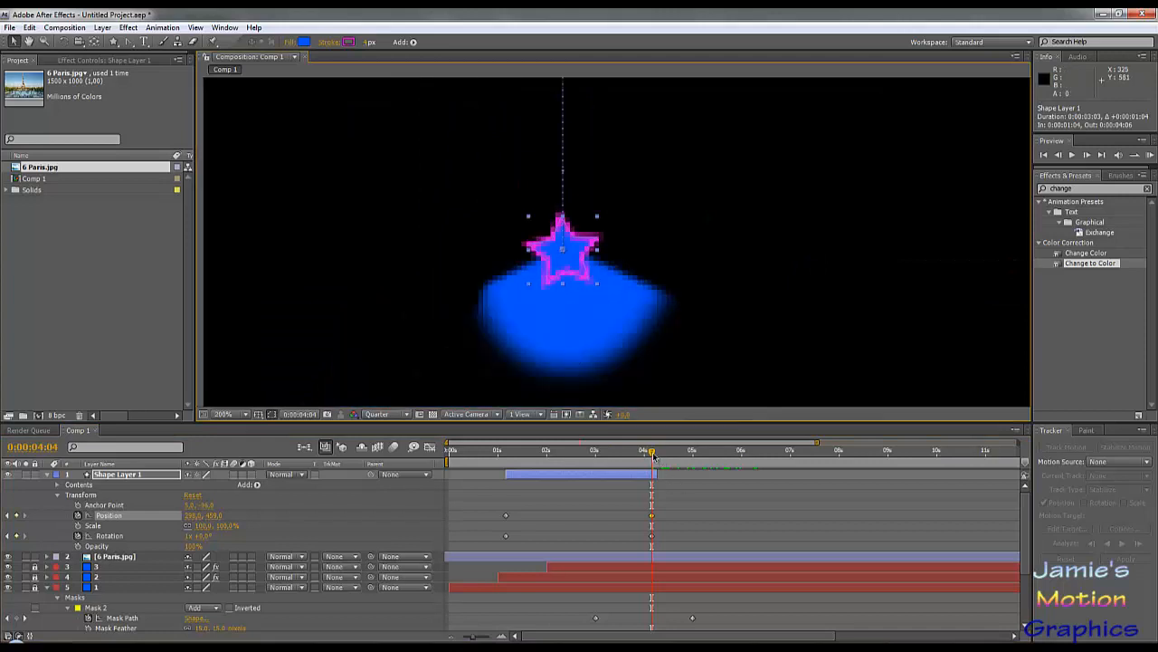
Move Shape Layer 1 back to start at 0:00:00:00 and set its first Position keyframe to Y -37, above the frame.
{"action": "left_click_drag", "start_coordinate": [548, 477], "coordinate": [199, 493]}
{"action": "left_click_drag", "start_coordinate": [416, 499], "coordinate": [490, 495]}
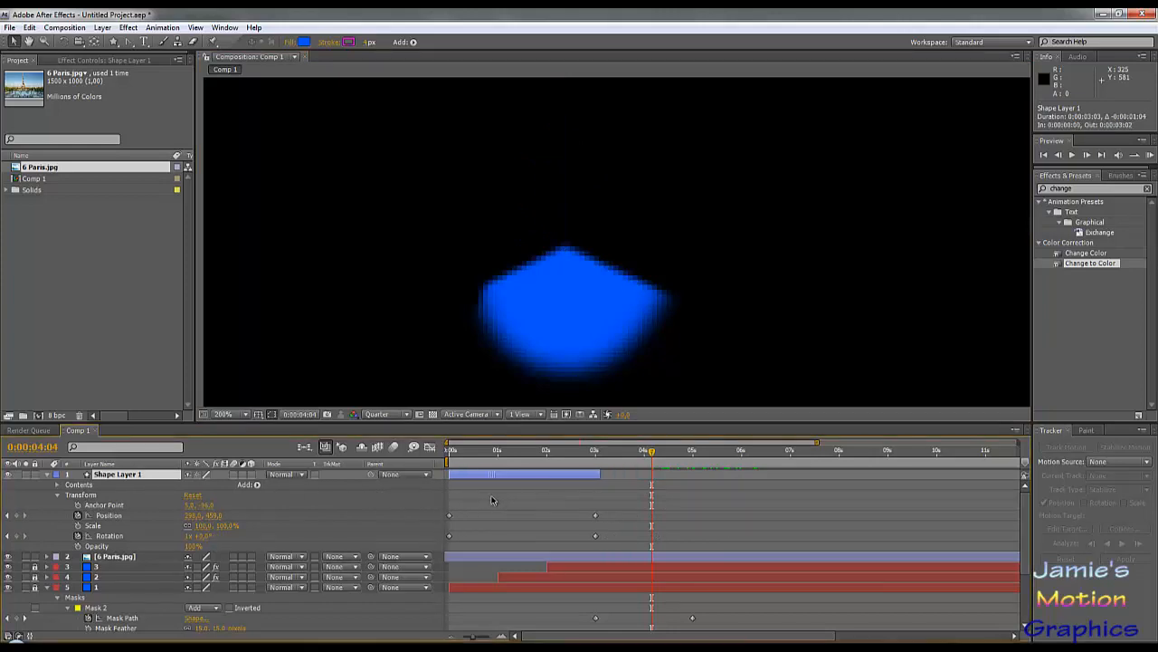
{"action": "left_click_drag", "start_coordinate": [494, 452], "coordinate": [447, 453]}
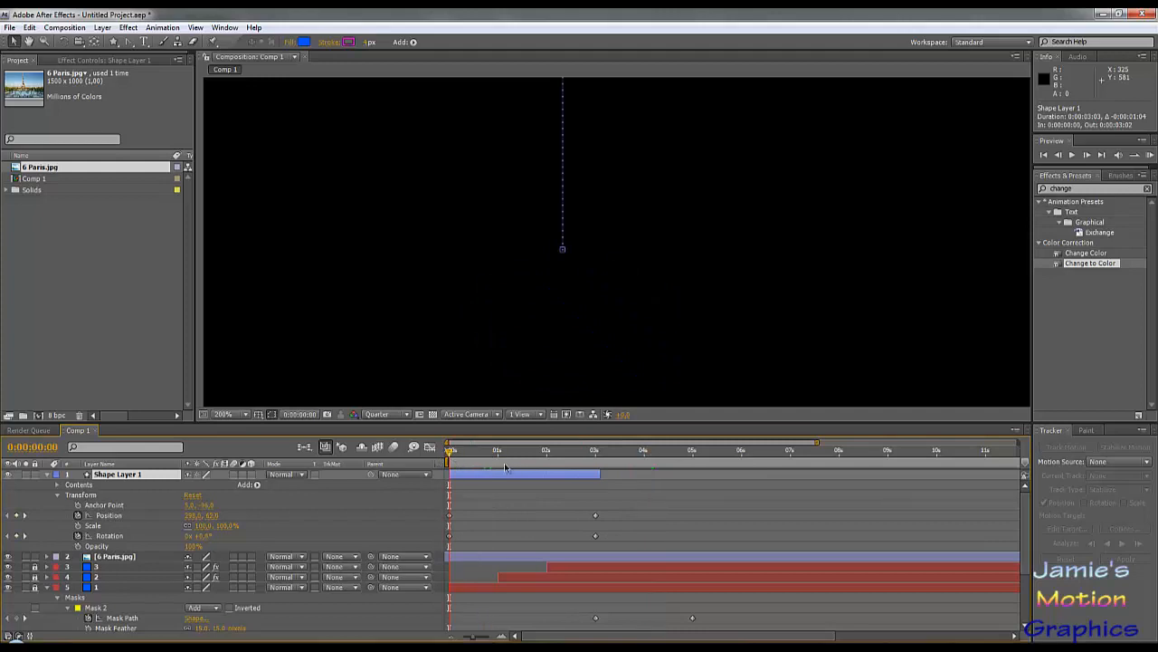
{"action": "key", "text": "comma"}
{"action": "key", "text": "comma"}
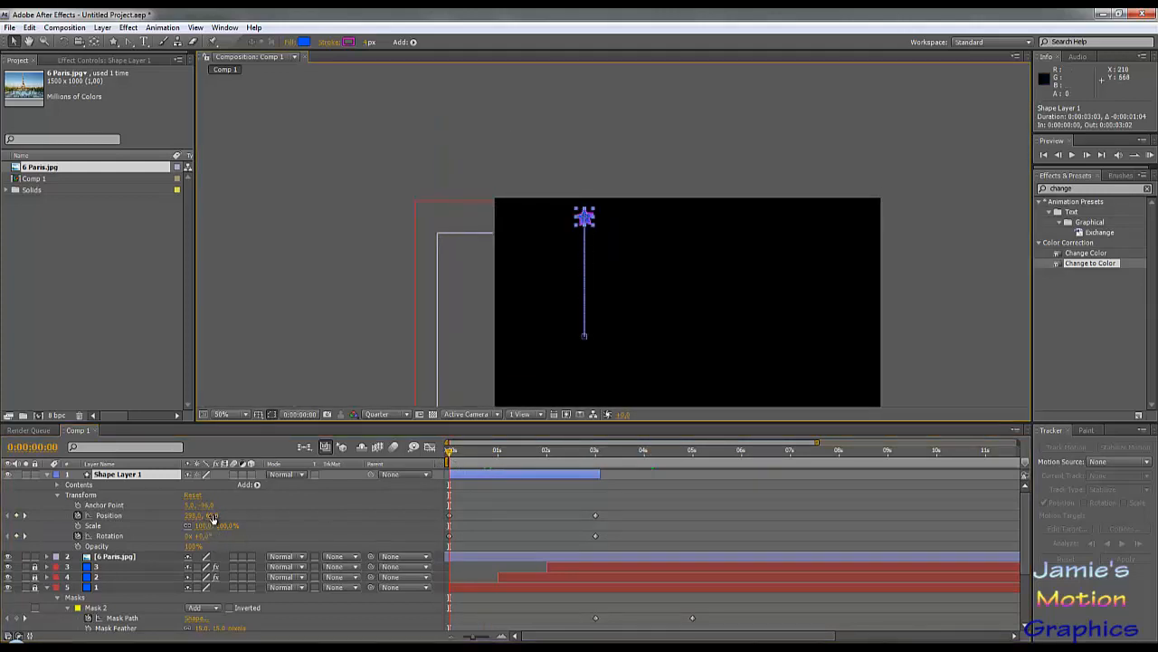
{"action": "left_click_drag", "start_coordinate": [211, 518], "coordinate": [151, 517]}
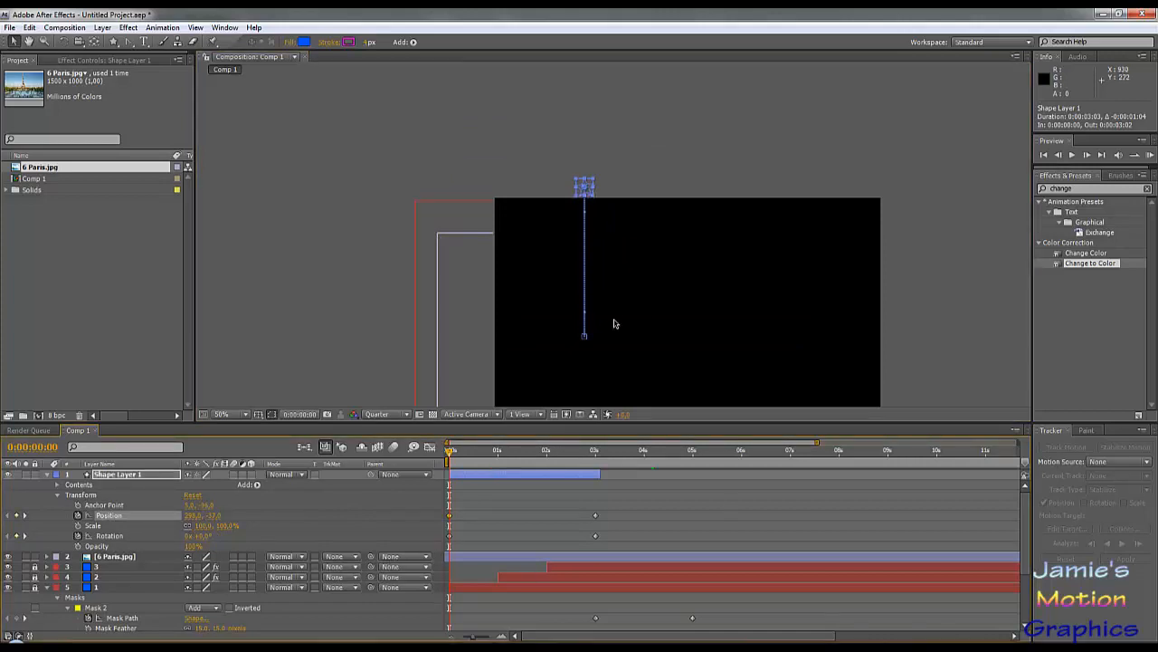
Play back the composition to check the star's straight fall and the mask animation.
{"action": "left_click", "coordinate": [1072, 155]}
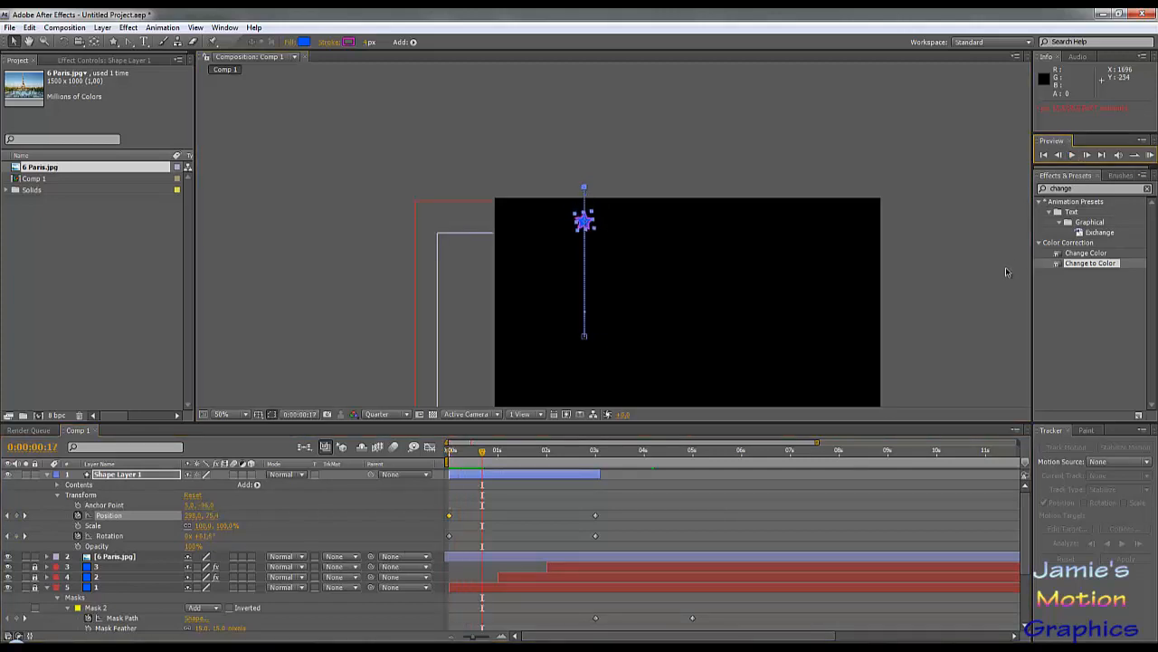
{"action": "left_click", "coordinate": [1072, 154]}
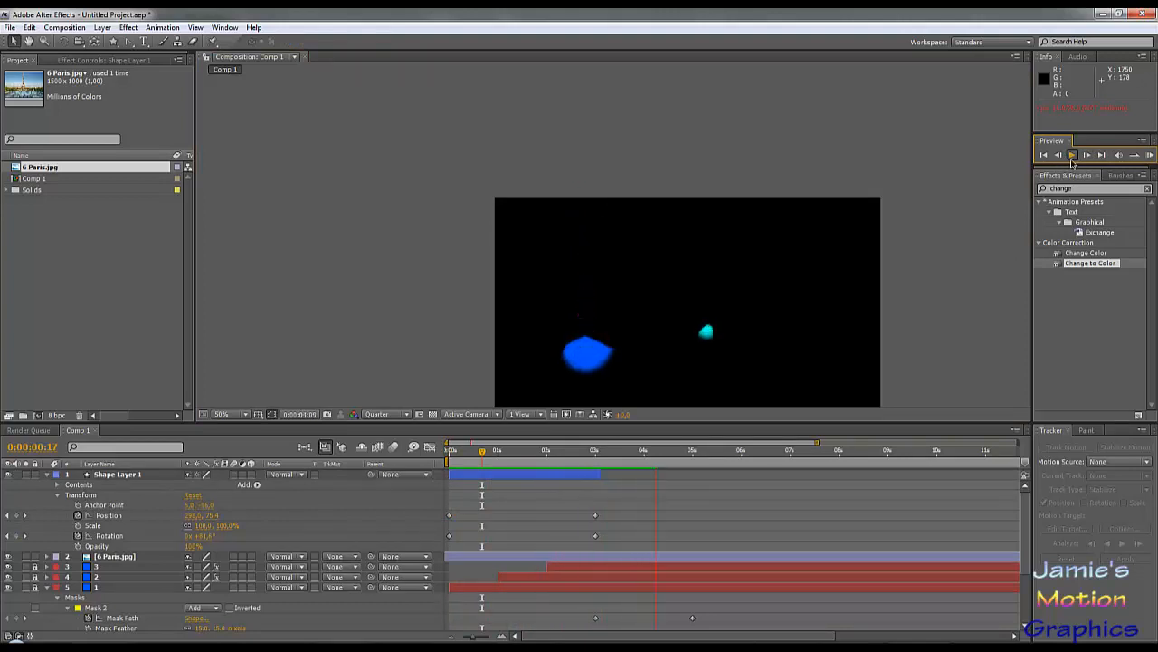
{"action": "left_click", "coordinate": [1073, 156]}
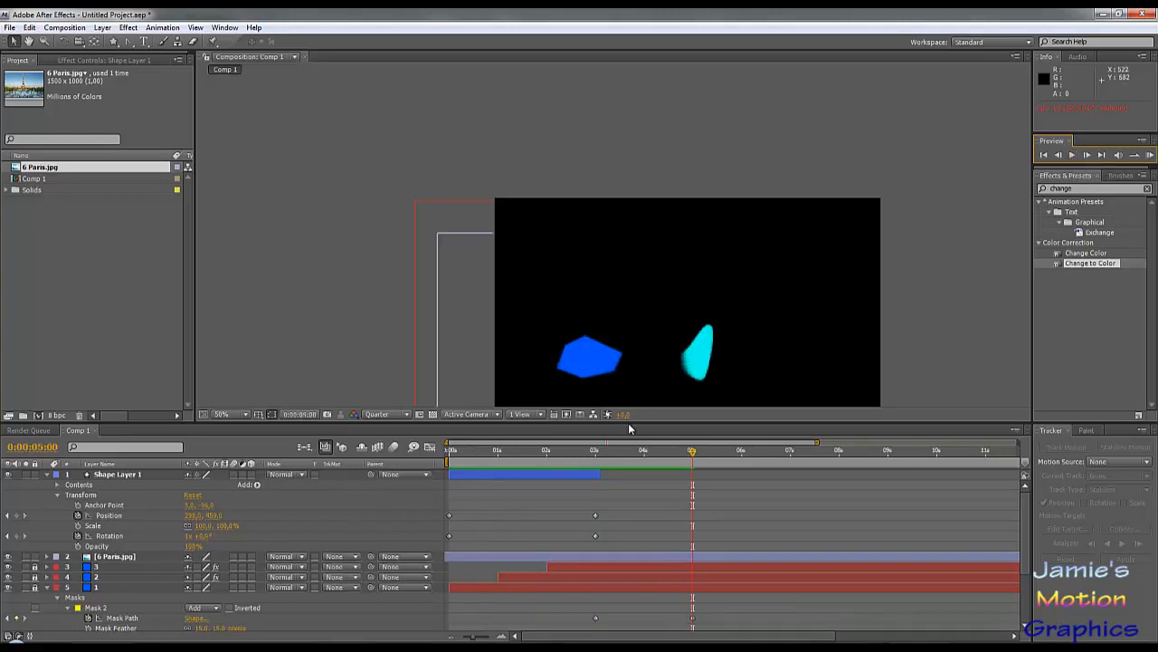
Bend the upper part of Shape Layer 1's motion path to the left using the handle of the keyframe at 0:00:00:00.
{"action": "left_click_drag", "start_coordinate": [692, 459], "coordinate": [450, 472]}
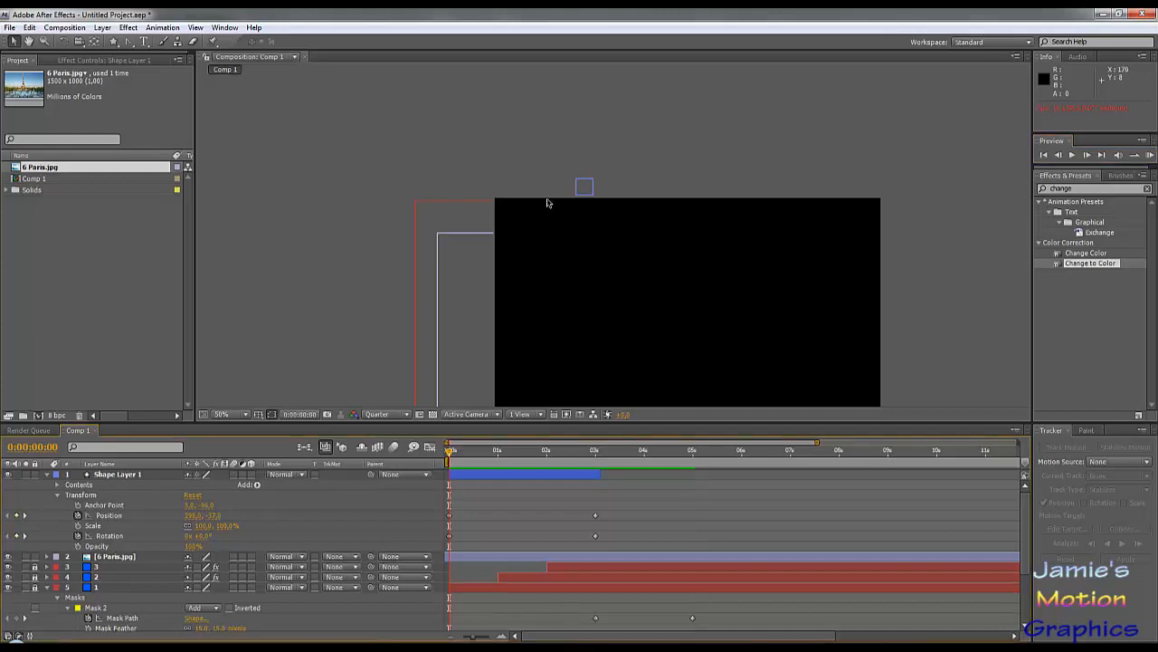
{"action": "left_click", "coordinate": [586, 188]}
{"action": "left_click", "coordinate": [585, 188]}
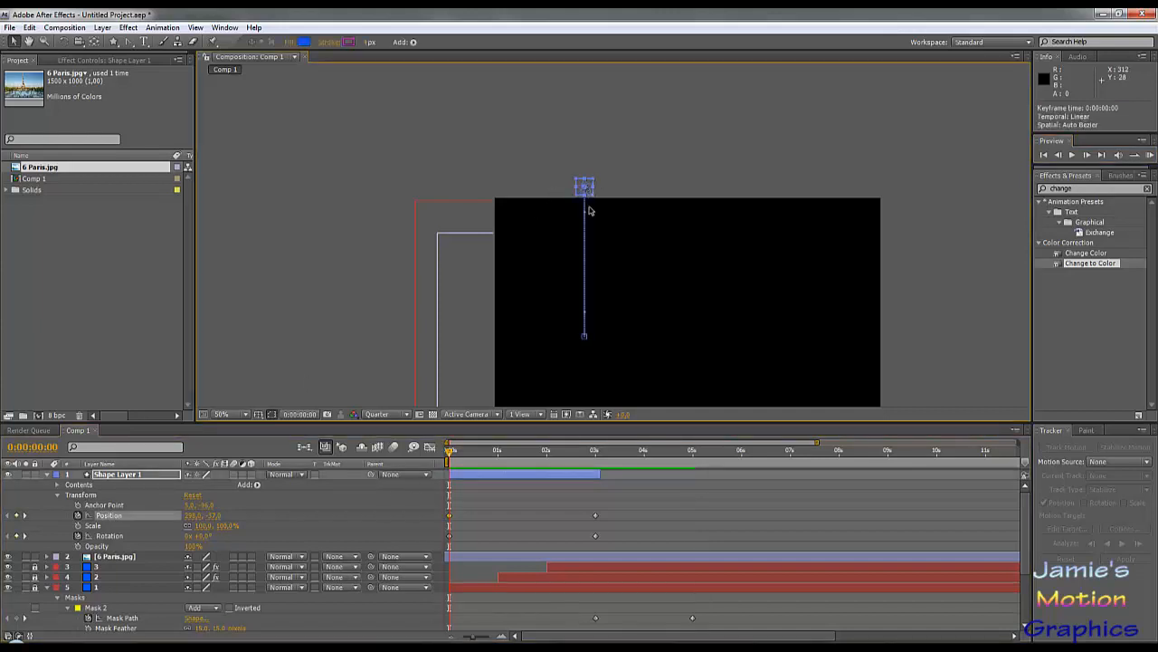
{"action": "left_click_drag", "start_coordinate": [585, 215], "coordinate": [558, 217]}
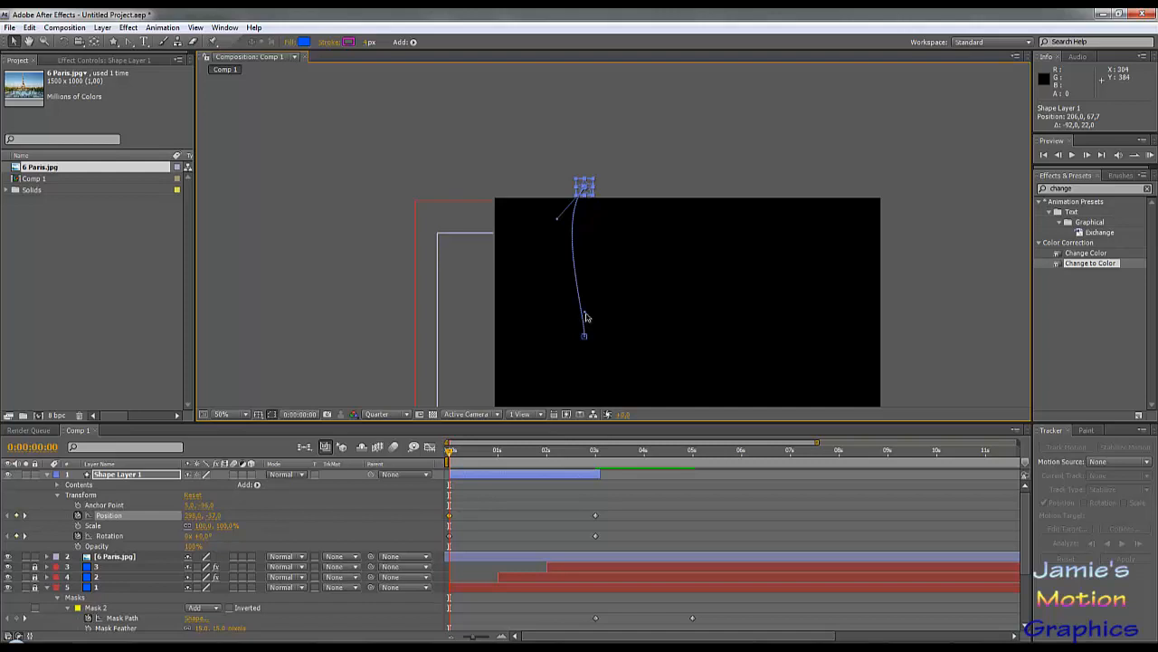
Lock the 6 Paris.jpg layer and shape the star's motion path into an S-curve, bending its lower end right and its upper end further left.
{"action": "left_click", "coordinate": [600, 304]}
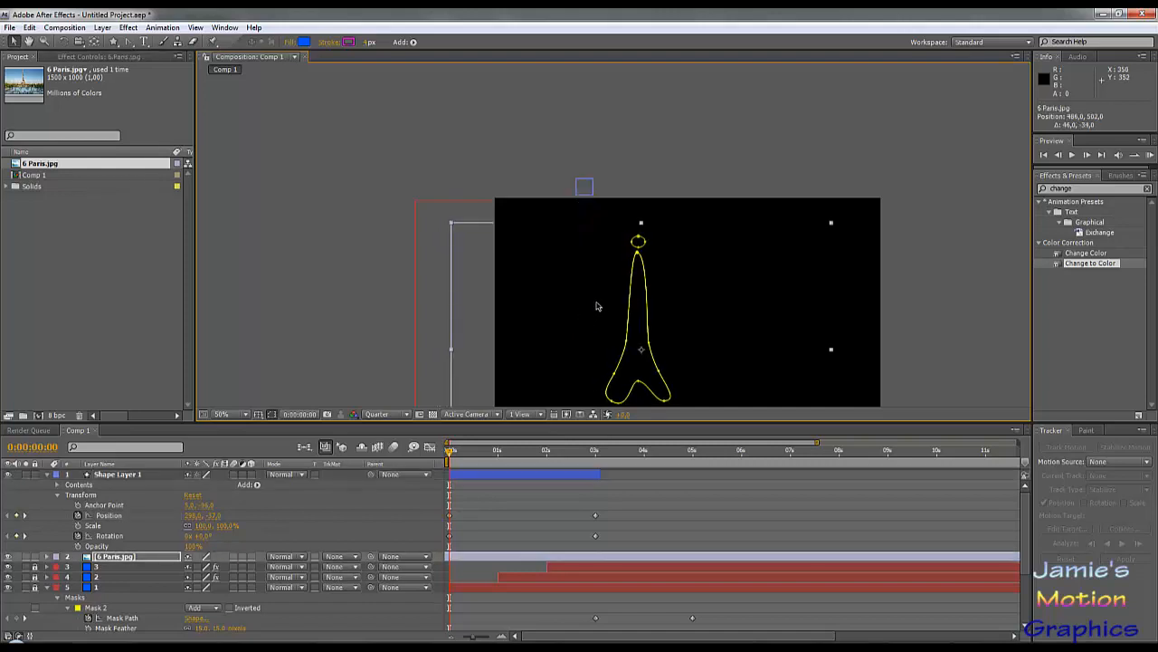
{"action": "left_click", "coordinate": [585, 190]}
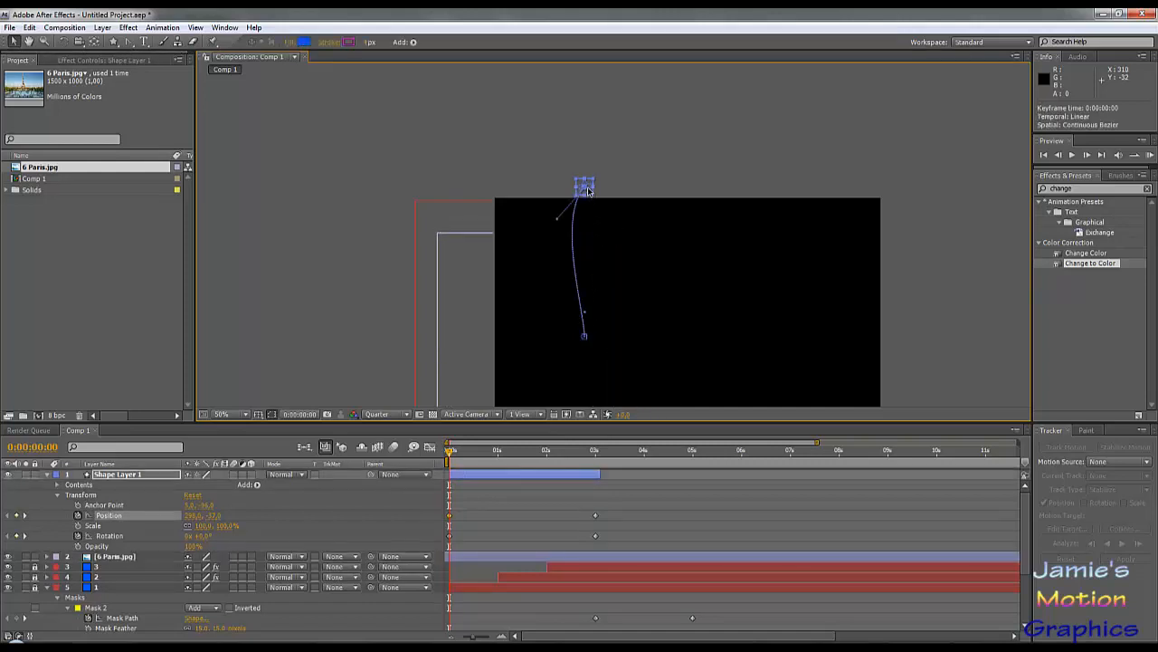
{"action": "left_click", "coordinate": [35, 555]}
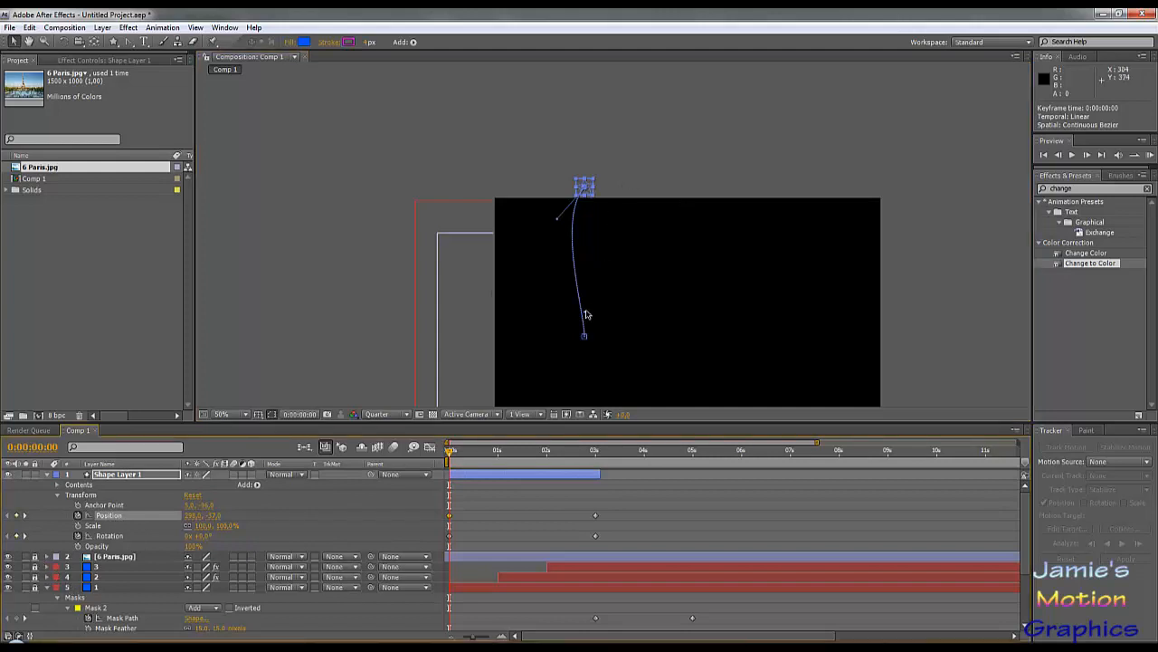
{"action": "left_click_drag", "start_coordinate": [585, 317], "coordinate": [622, 279]}
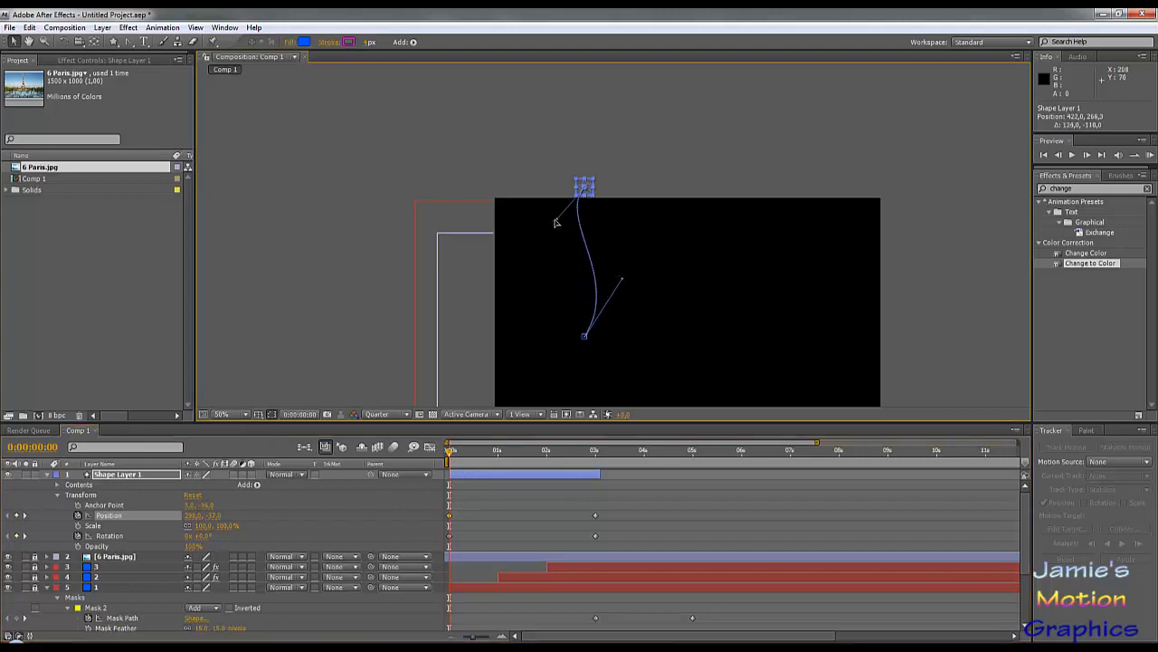
{"action": "left_click_drag", "start_coordinate": [557, 222], "coordinate": [544, 224]}
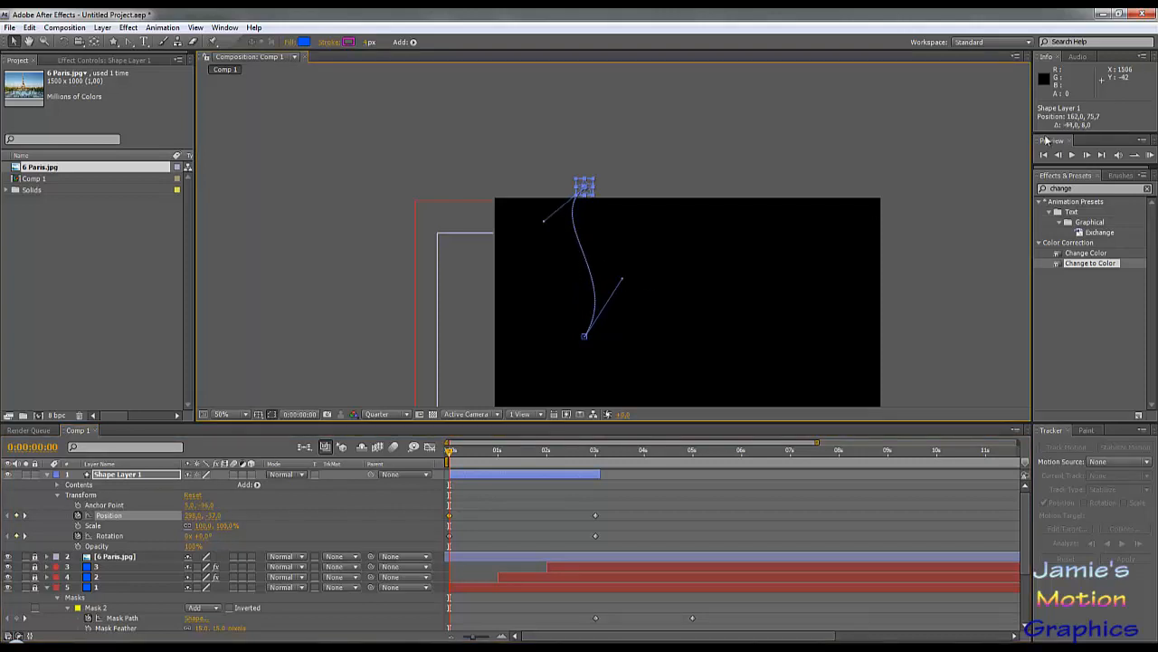
Preview the animation to check the star's curved fall into the blue shape.
{"action": "left_click", "coordinate": [811, 174]}
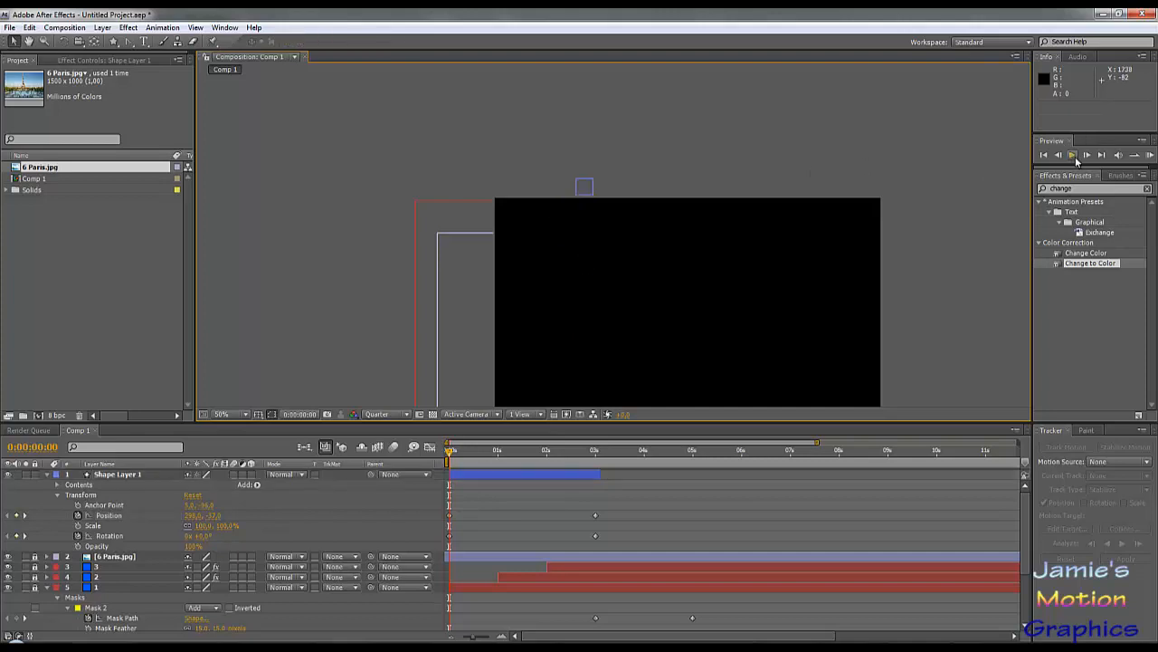
{"action": "left_click", "coordinate": [1074, 156]}
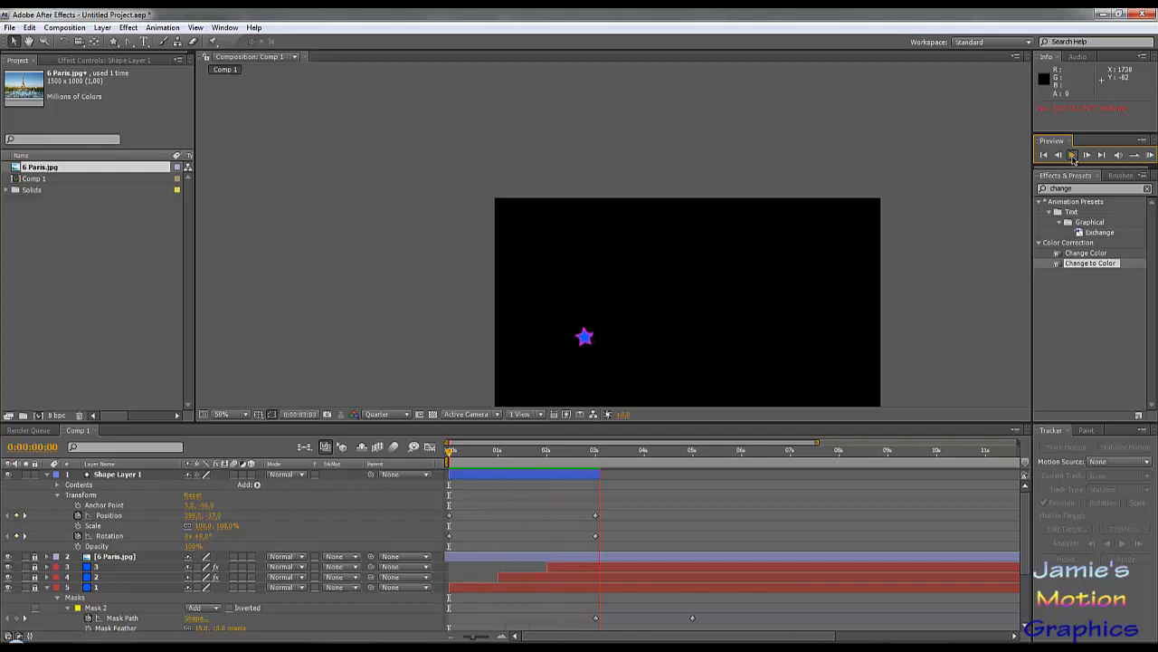
{"action": "left_click", "coordinate": [1073, 158]}
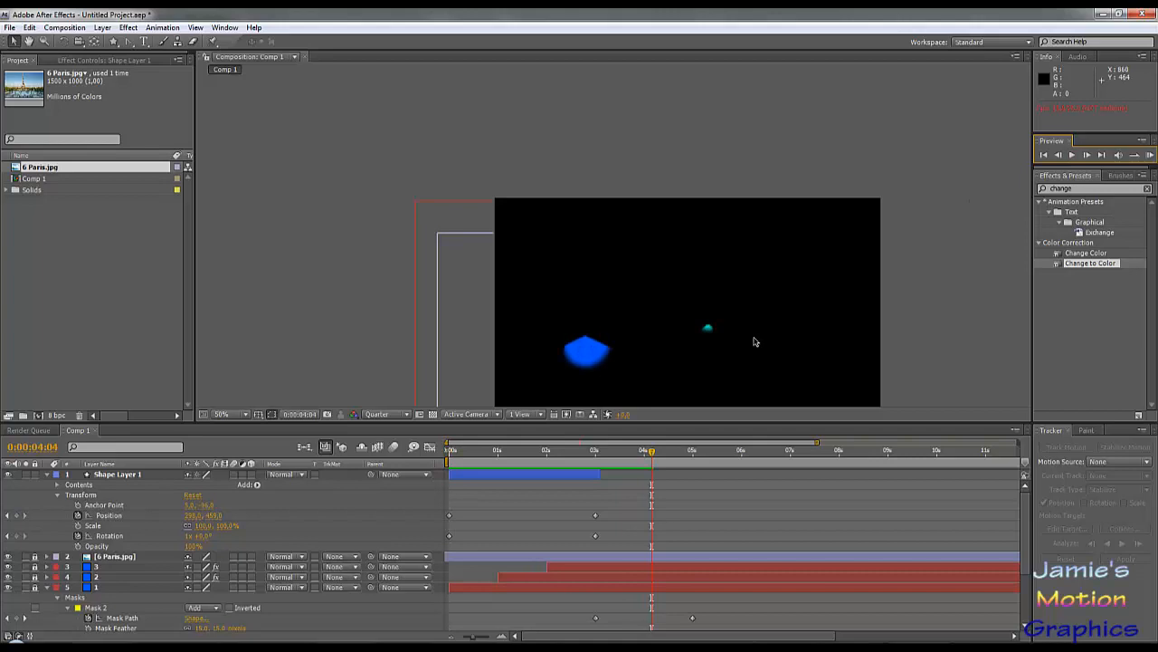
Duplicate Shape Layer 1, collapse and lock the original, and expand the duplicate's properties.
{"action": "left_click_drag", "start_coordinate": [636, 462], "coordinate": [589, 475]}
{"action": "left_click", "coordinate": [134, 475]}
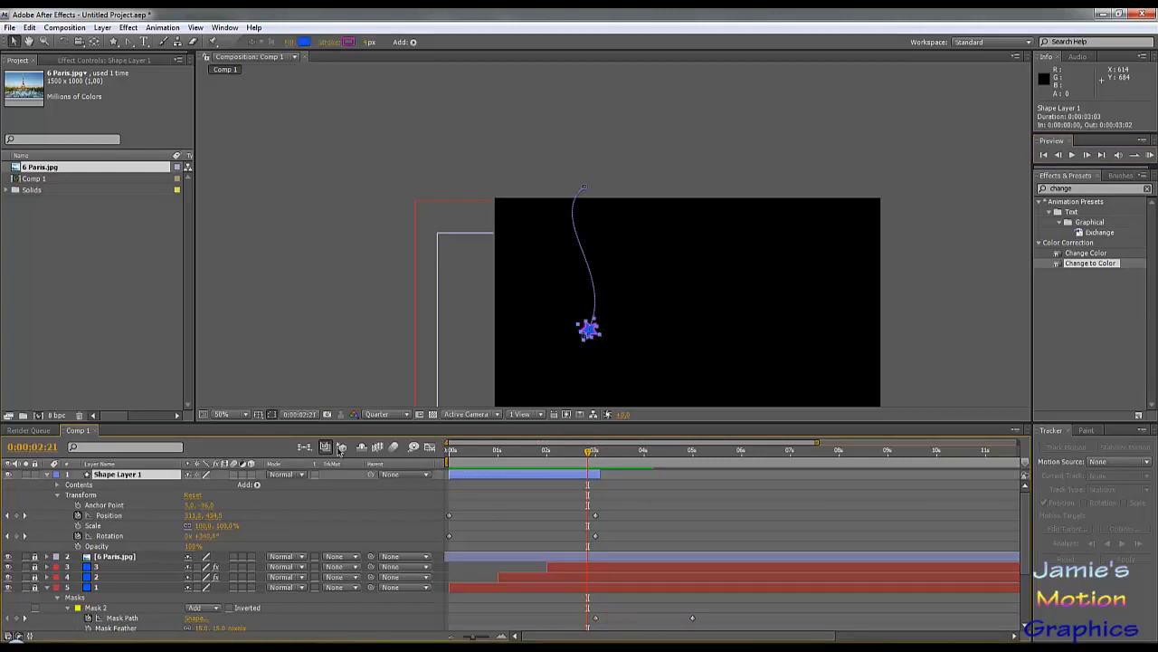
{"action": "key", "text": "ctrl+d"}
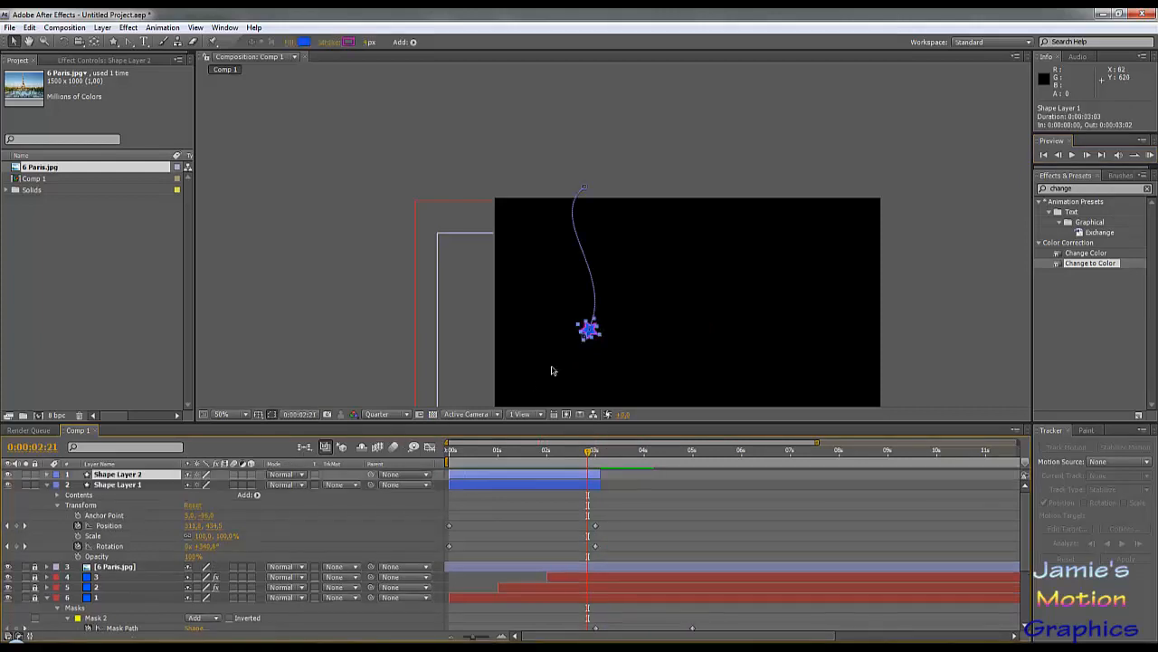
{"action": "left_click", "coordinate": [47, 485]}
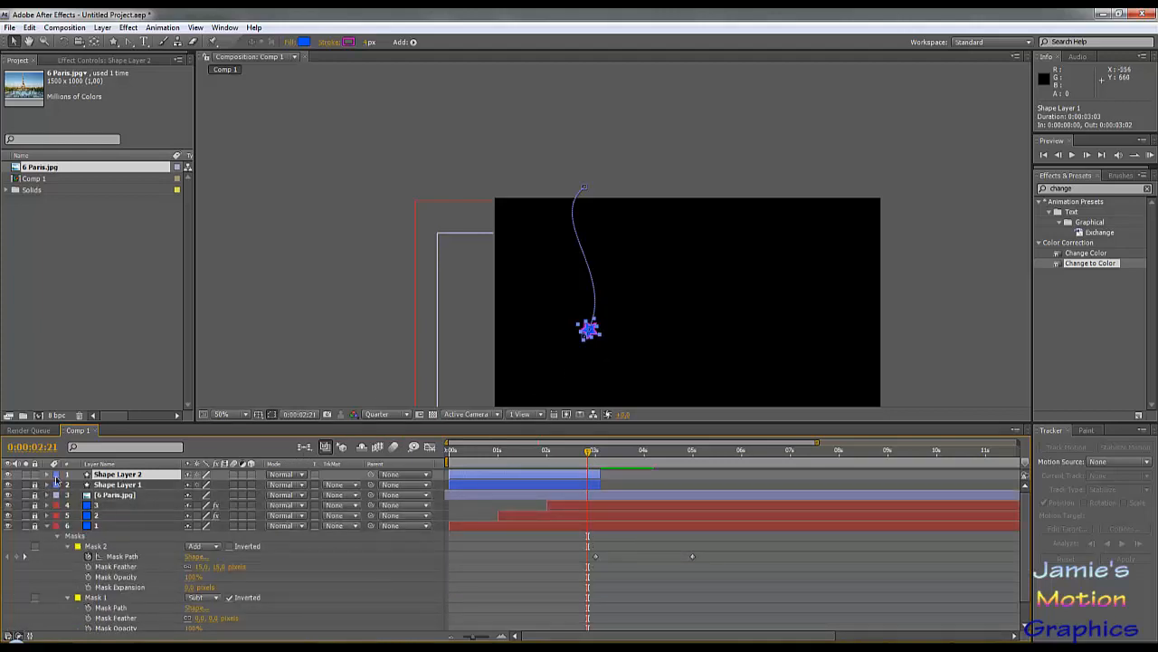
{"action": "left_click", "coordinate": [47, 475]}
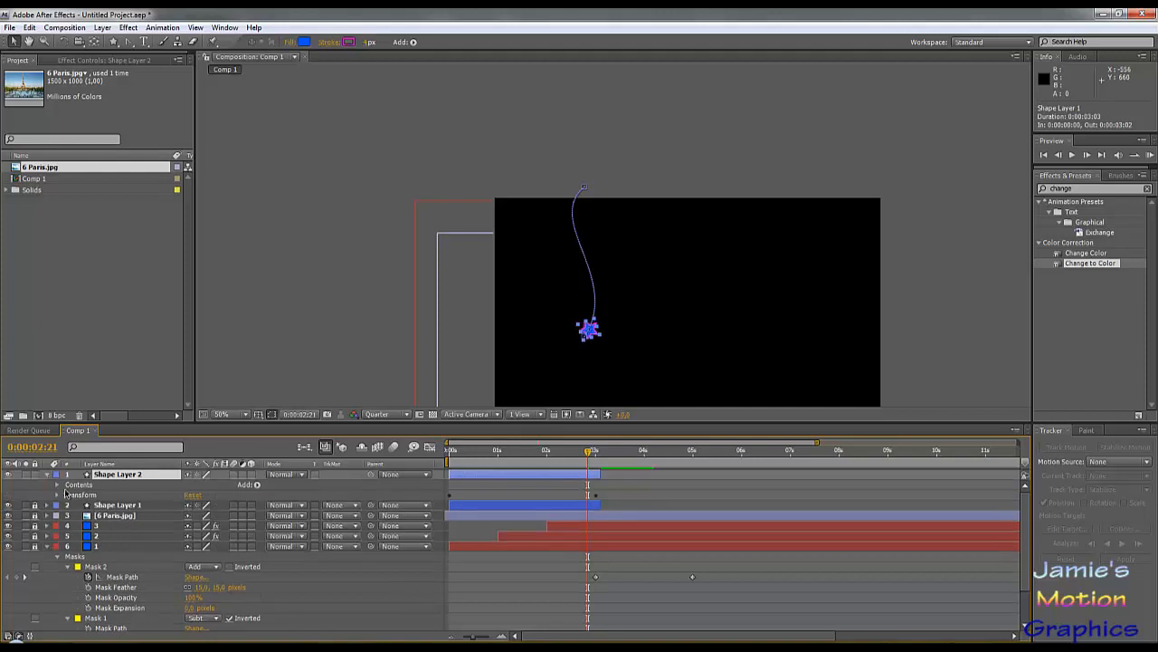
Expand Shape Layer 2's Polystar 1 contents and shift the layer in time to start at 0:00:02:06, with the cyan shape showing.
{"action": "left_click", "coordinate": [58, 485]}
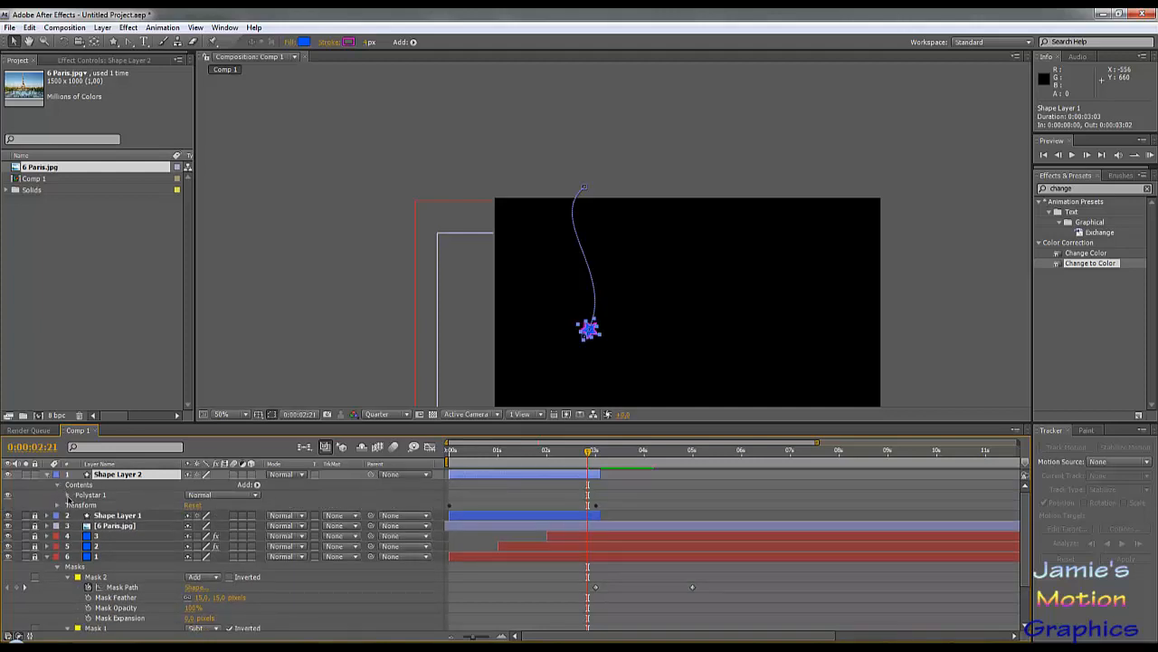
{"action": "left_click", "coordinate": [68, 495]}
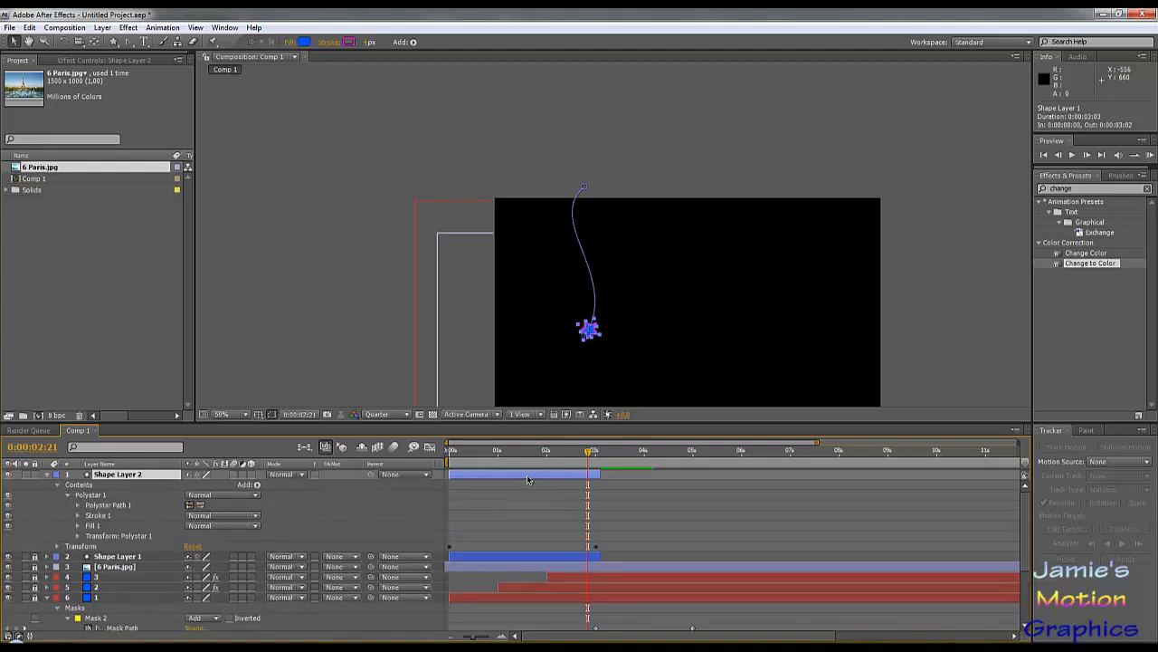
{"action": "left_click_drag", "start_coordinate": [528, 479], "coordinate": [574, 473]}
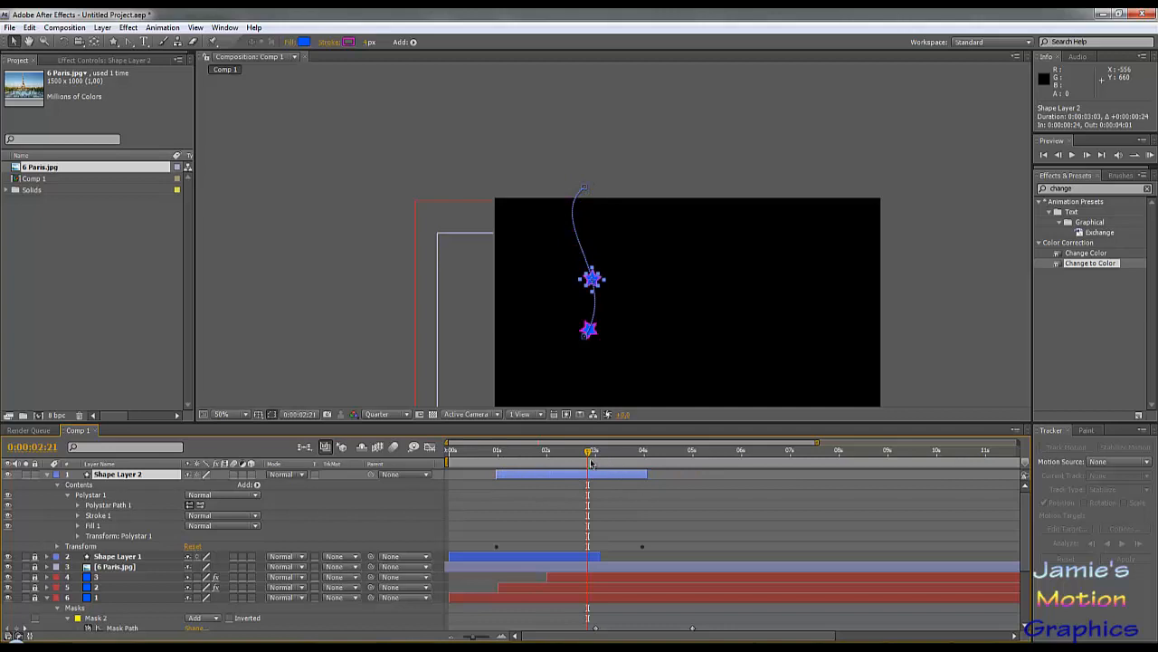
{"action": "left_click_drag", "start_coordinate": [588, 455], "coordinate": [681, 462]}
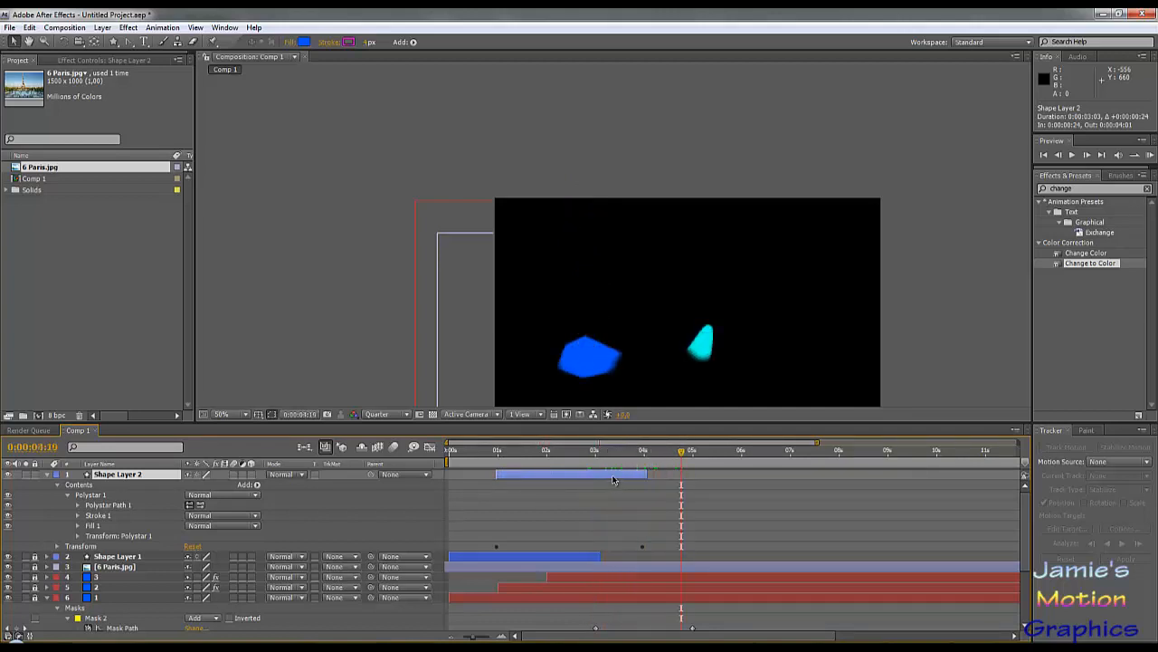
{"action": "left_click_drag", "start_coordinate": [612, 479], "coordinate": [674, 479]}
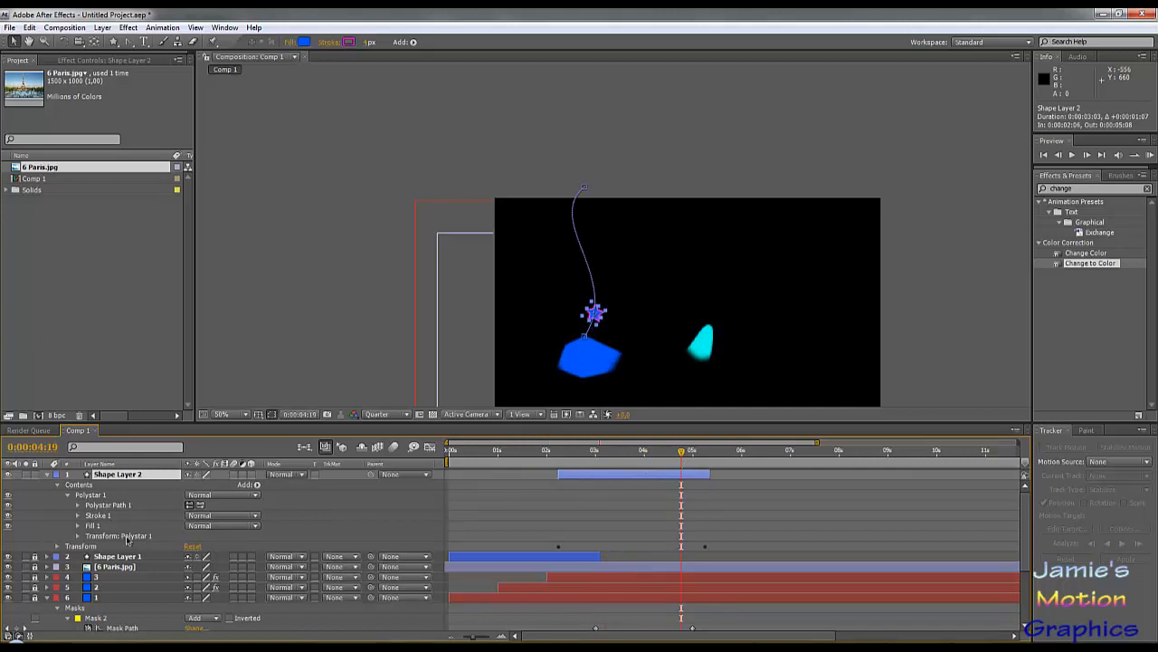
Change Shape Layer 2's Fill 1 color to cyan by sampling the cyan shape in the composition.
{"action": "left_click", "coordinate": [77, 505]}
{"action": "left_click", "coordinate": [78, 505]}
{"action": "left_click", "coordinate": [78, 515]}
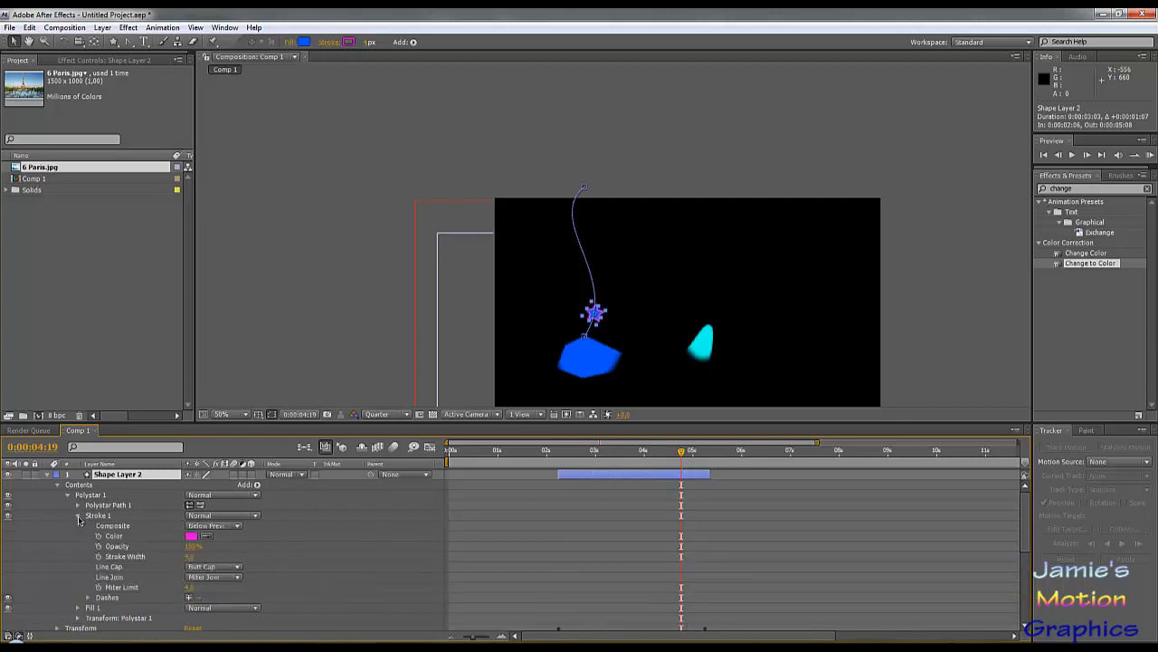
{"action": "left_click", "coordinate": [78, 515]}
{"action": "left_click", "coordinate": [78, 526]}
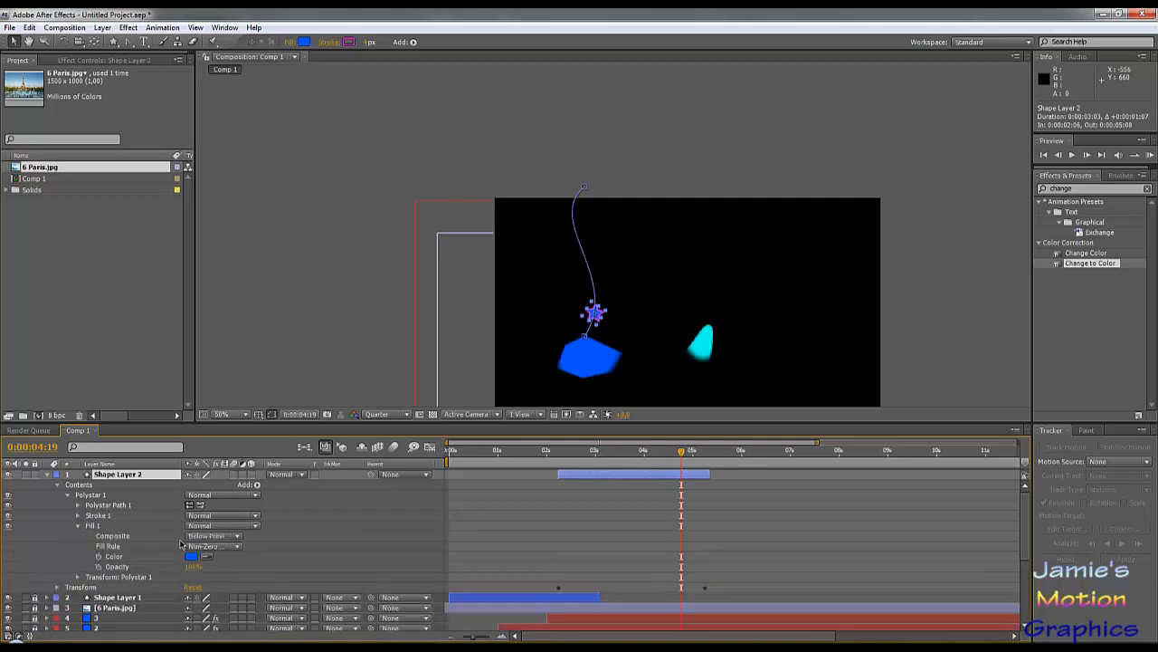
{"action": "left_click", "coordinate": [206, 555]}
{"action": "left_click", "coordinate": [700, 344]}
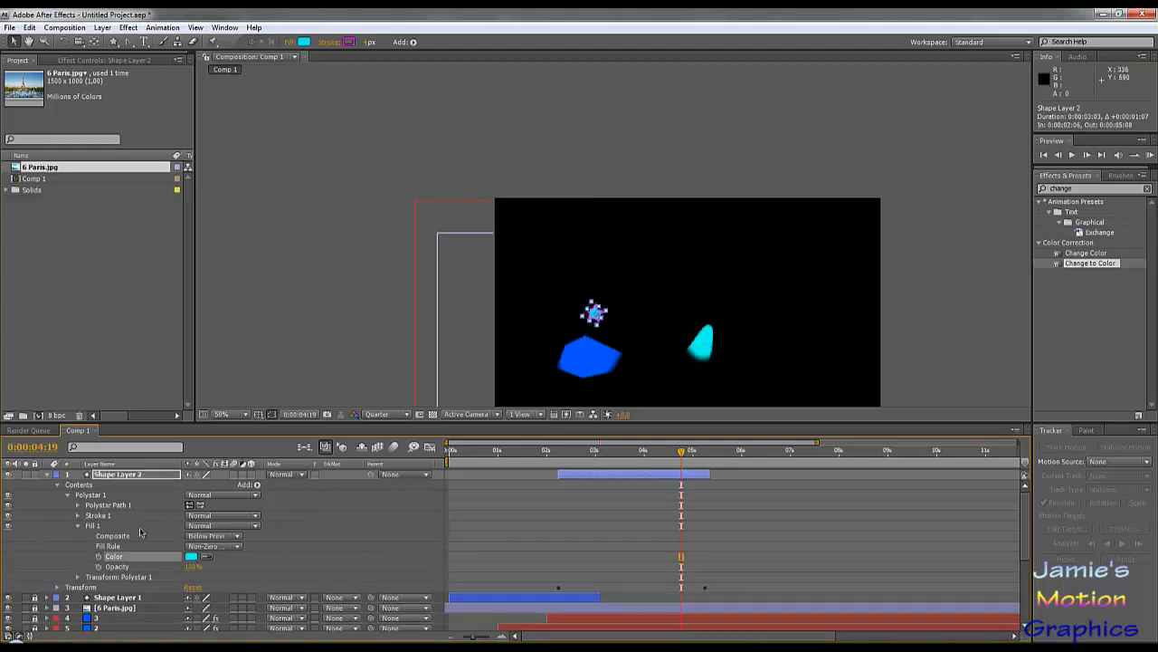
Set Shape Layer 2's end Position keyframe at 0:00:05:06 to 700, 408, at the upper tip of the cyan shape.
{"action": "left_click_drag", "start_coordinate": [688, 454], "coordinate": [708, 472]}
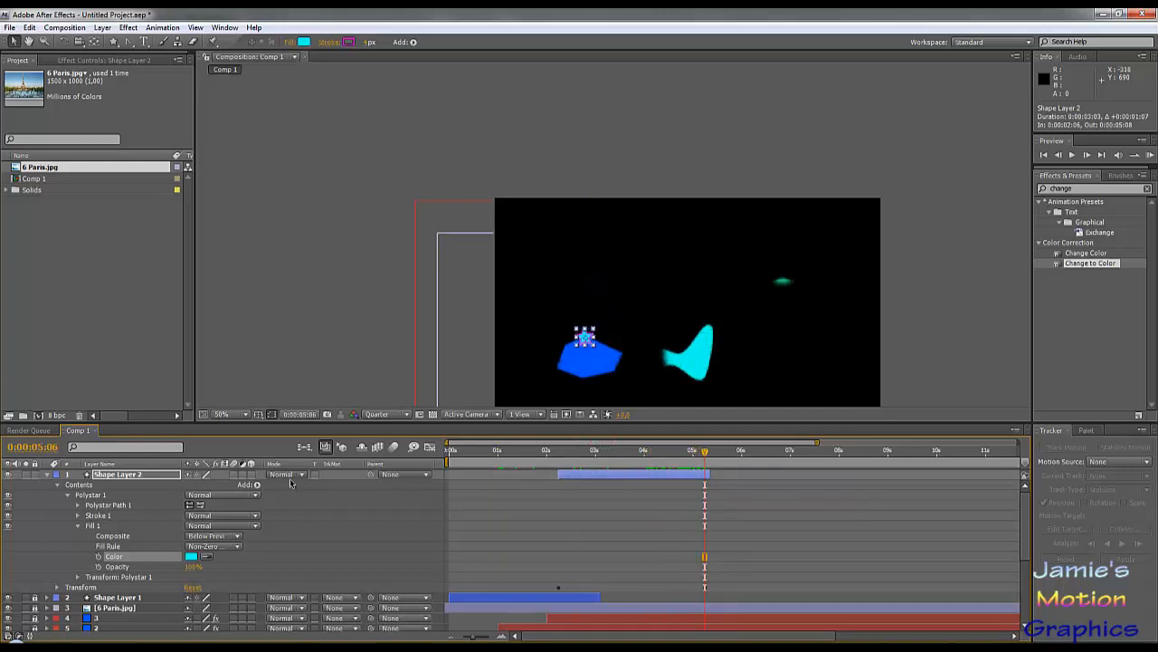
{"action": "left_click", "coordinate": [79, 525]}
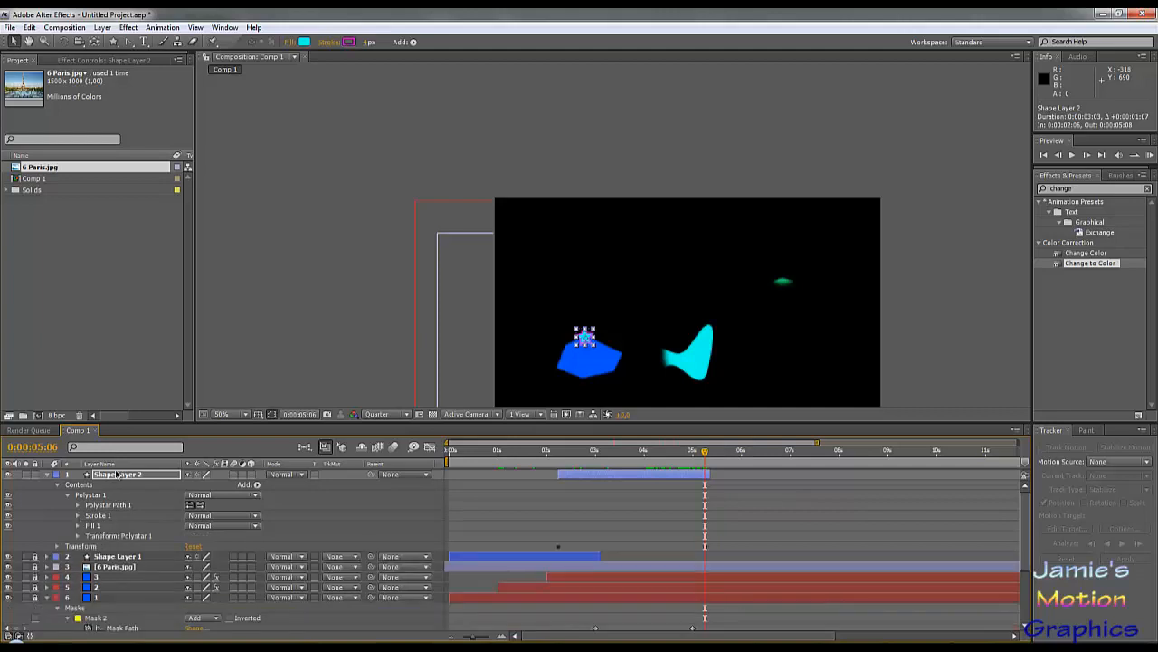
{"action": "left_click", "coordinate": [58, 547]}
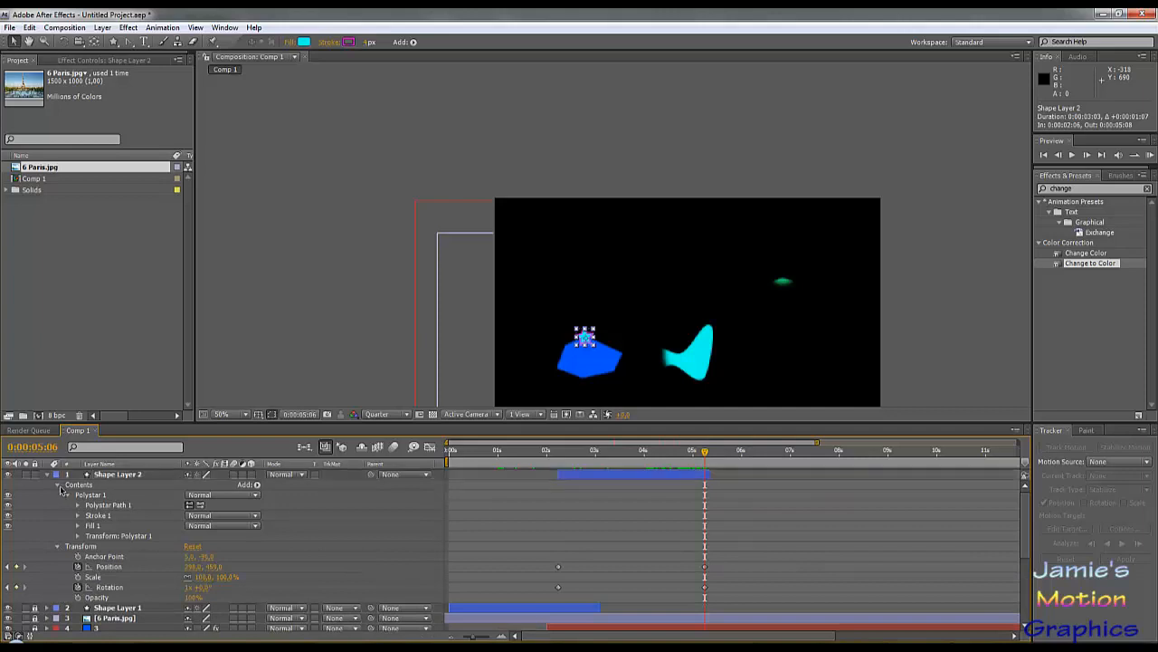
{"action": "left_click", "coordinate": [62, 490]}
{"action": "left_click", "coordinate": [58, 485]}
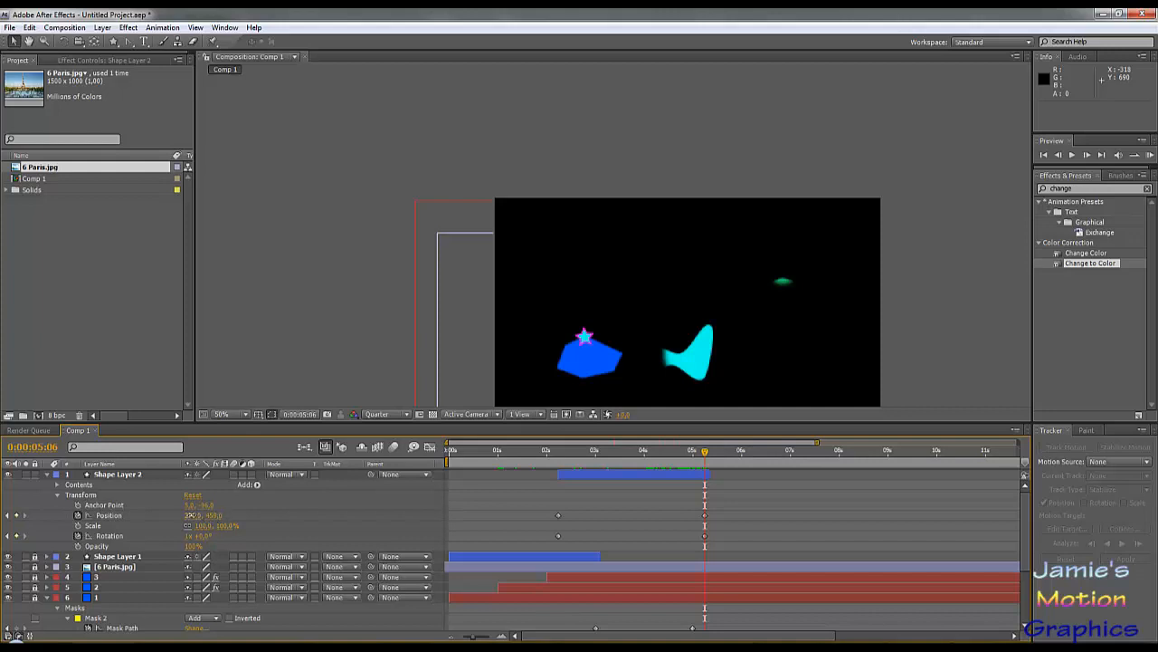
{"action": "mouse_move", "coordinate": [190, 515]}
{"action": "left_mouse_down"}
{"action": "mouse_move", "coordinate": [175, 520]}
{"action": "mouse_move", "coordinate": [434, 523]}
{"action": "left_mouse_up"}
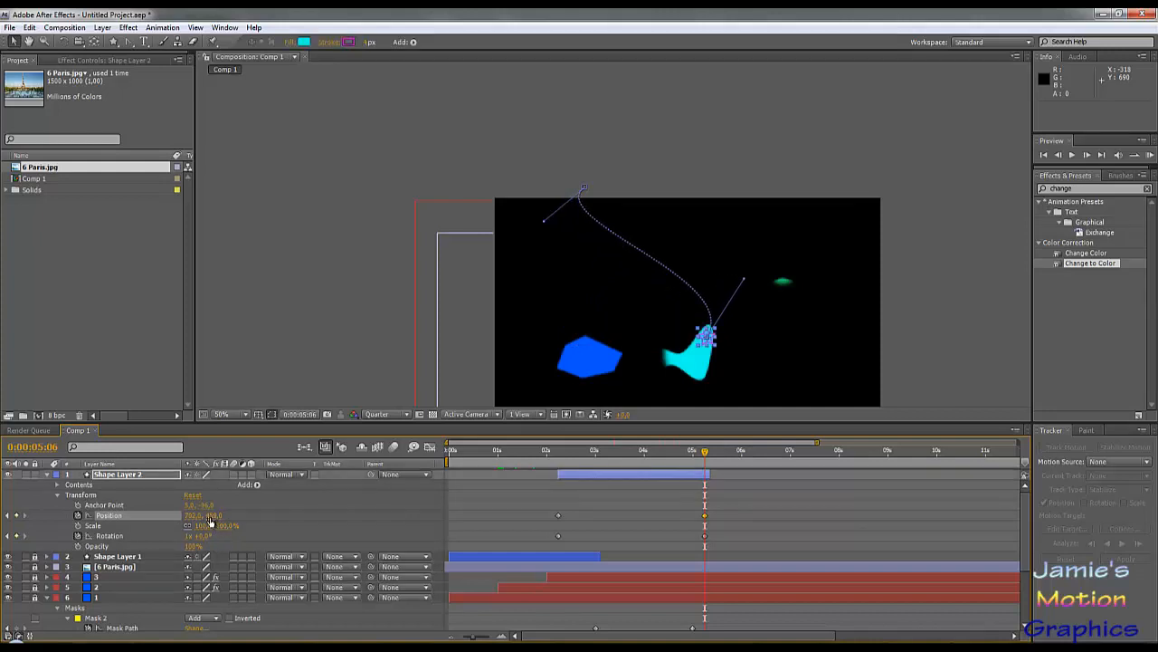
{"action": "left_click_drag", "start_coordinate": [210, 515], "coordinate": [187, 505]}
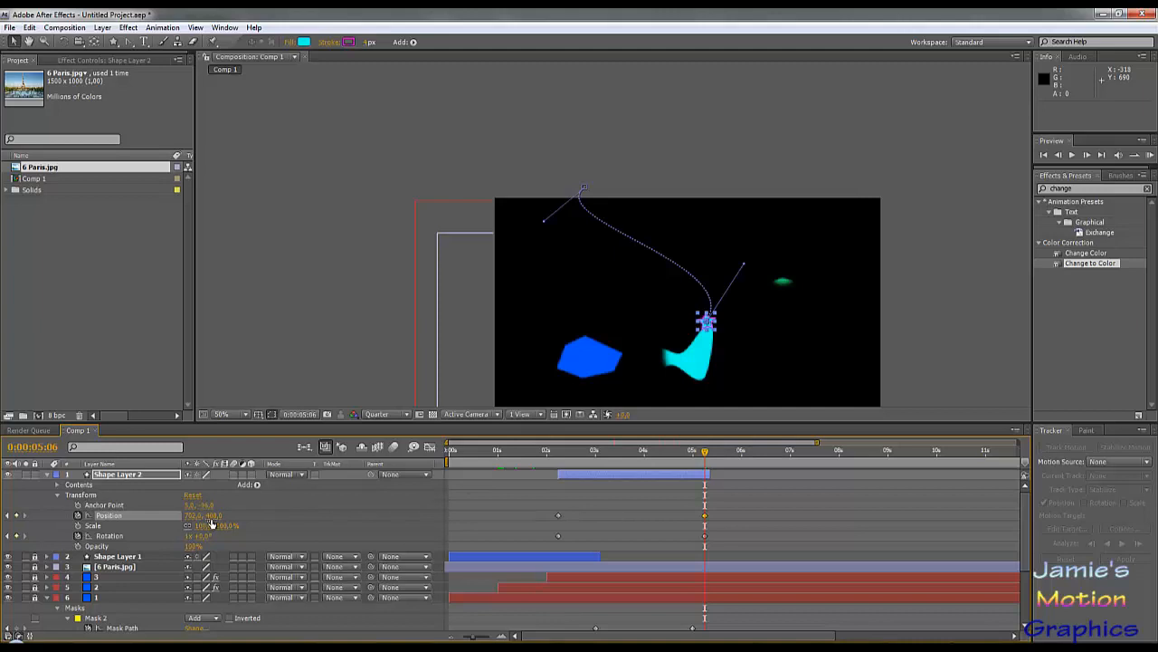
{"action": "left_click", "coordinate": [192, 514]}
{"action": "key", "text": "Return"}
Set the X position of Shape Layer 2's starting keyframe at 0:00:02:06 to 700.
{"action": "left_click", "coordinate": [583, 189]}
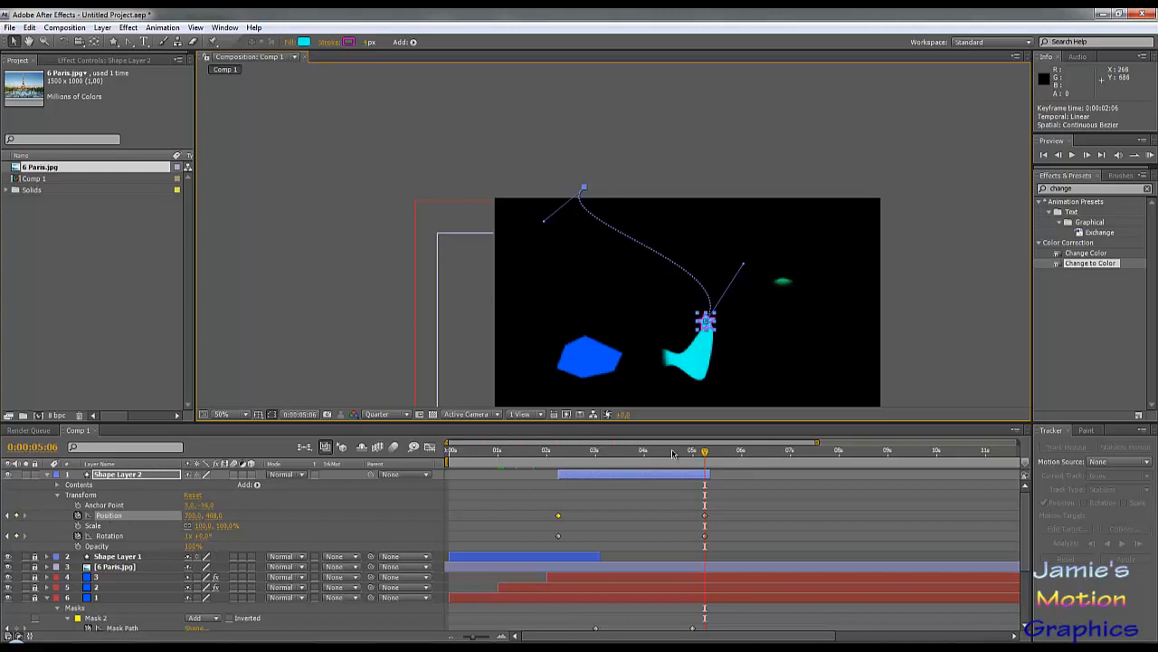
{"action": "left_click_drag", "start_coordinate": [705, 451], "coordinate": [558, 460]}
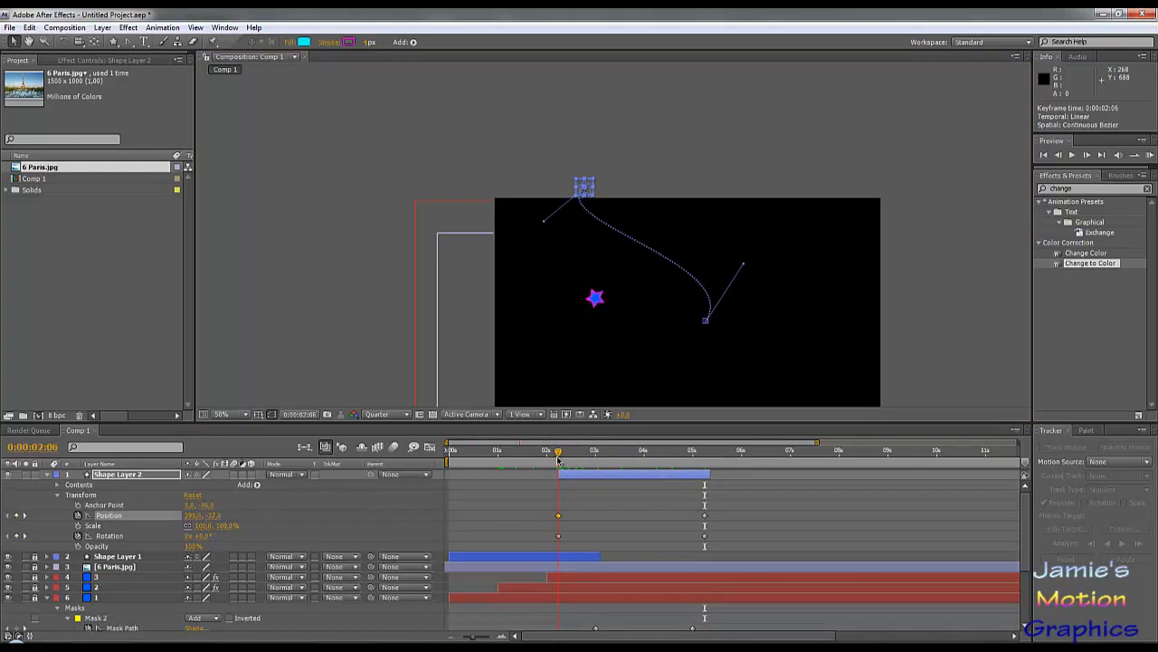
{"action": "left_click", "coordinate": [193, 516]}
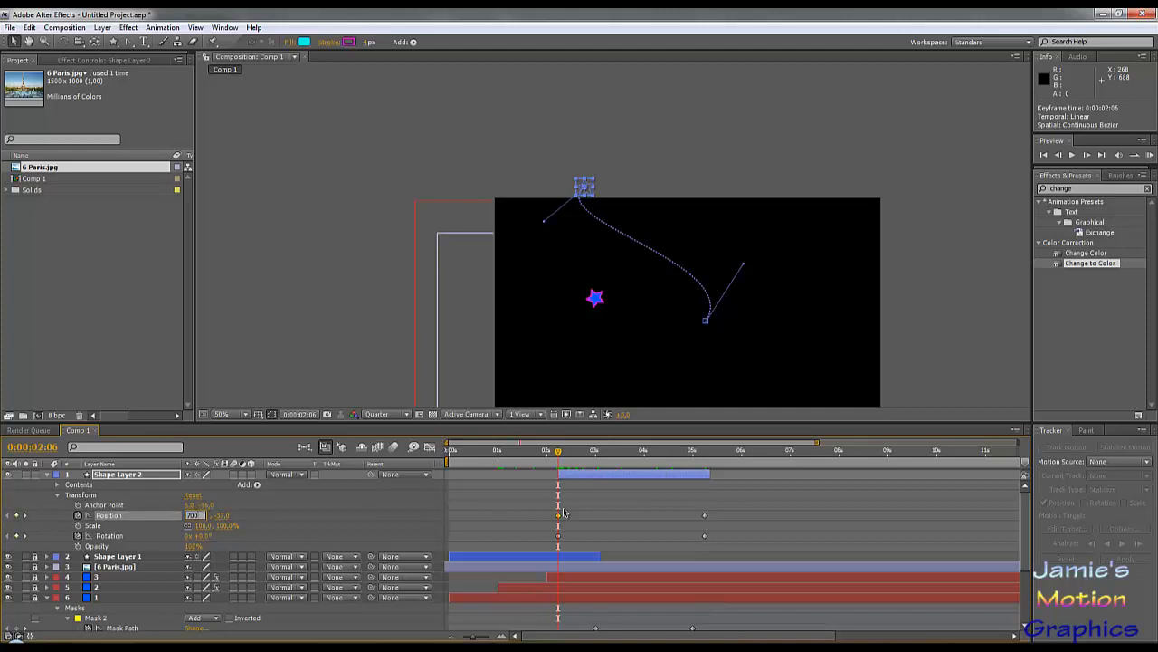
{"action": "type", "text": "700"}
{"action": "key", "text": "Return"}
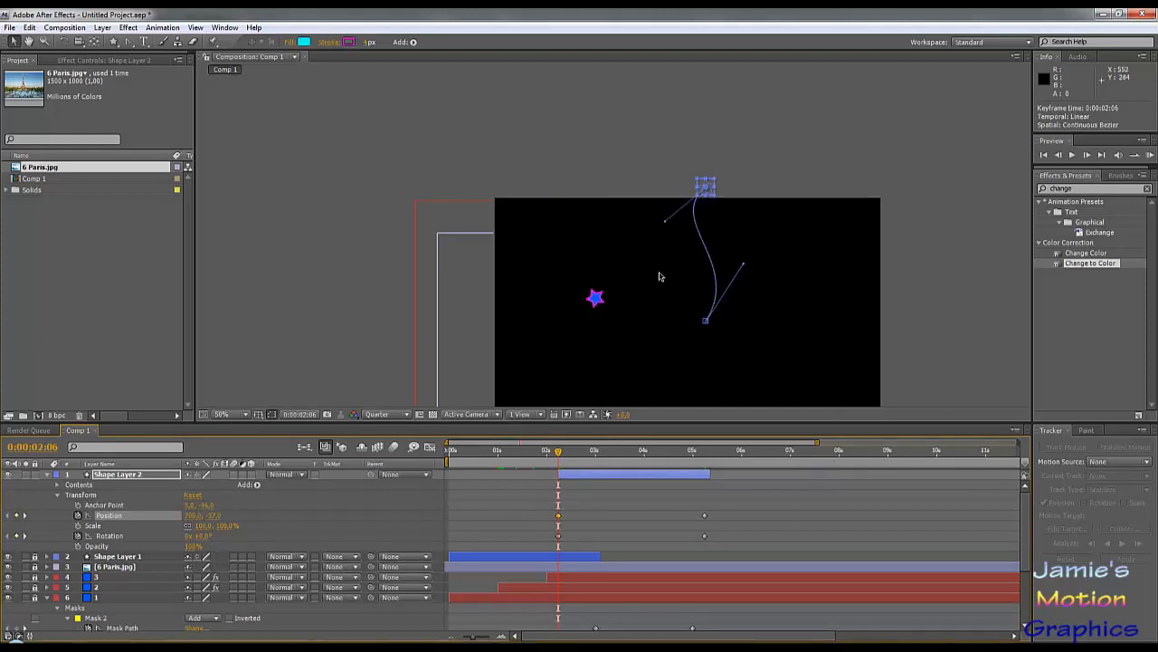
Reshape Shape Layer 2's motion path into a reversed S-curve, bending its upper part right and its lower part left.
{"action": "left_click", "coordinate": [685, 229]}
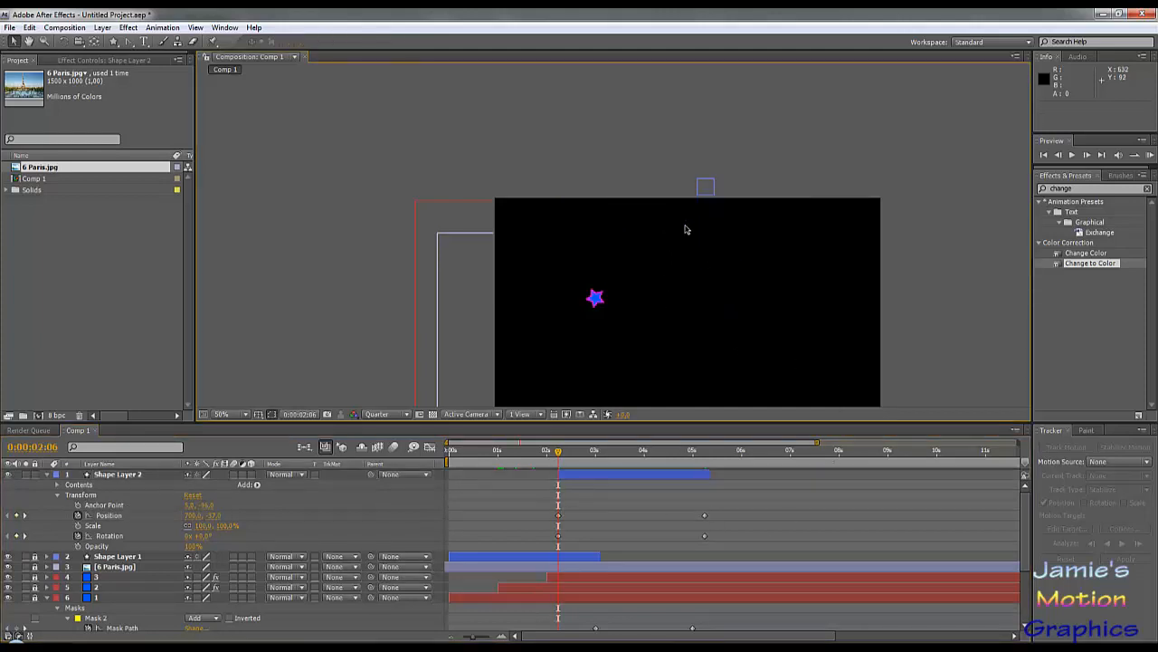
{"action": "left_click", "coordinate": [712, 195]}
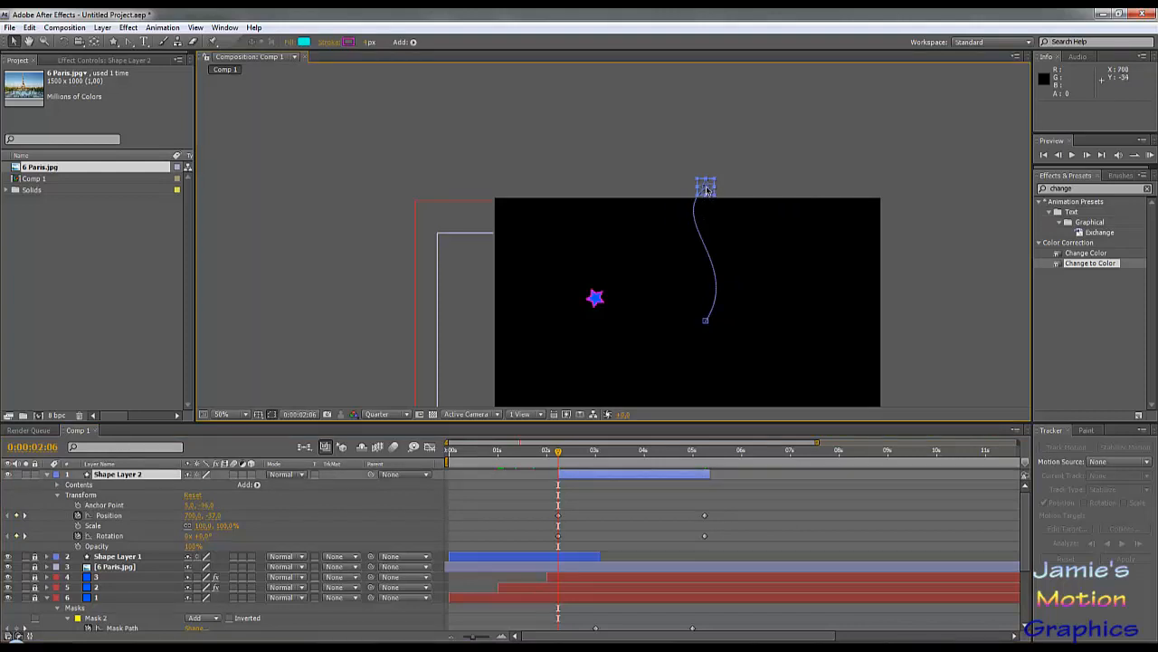
{"action": "left_click", "coordinate": [700, 198]}
{"action": "left_click_drag", "start_coordinate": [670, 224], "coordinate": [774, 225]}
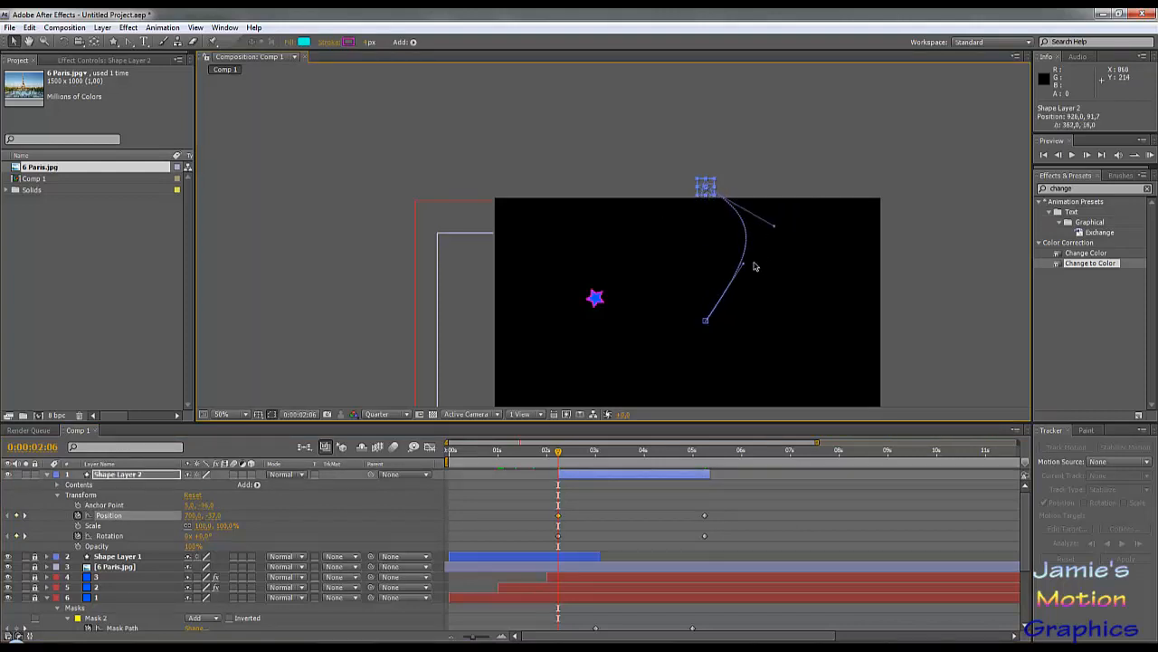
{"action": "left_click_drag", "start_coordinate": [744, 263], "coordinate": [621, 215]}
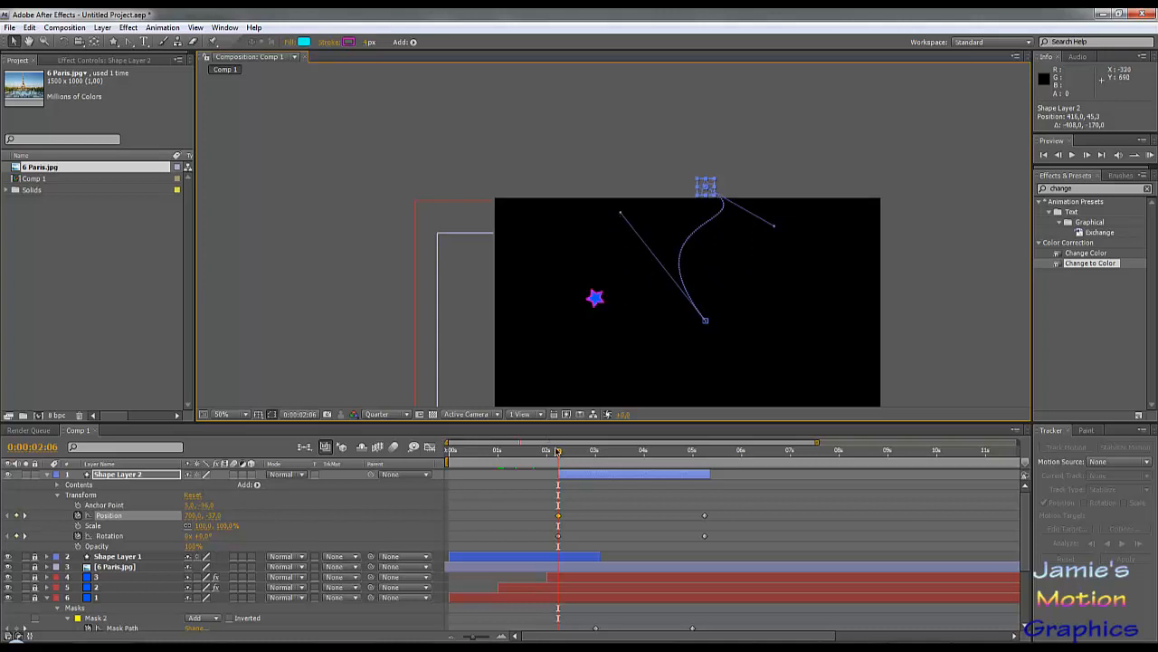
Shift Shape Layer 2 in time to start at 0:00:01:00 and preview the star's fall onto the cyan shape.
{"action": "left_click_drag", "start_coordinate": [571, 480], "coordinate": [496, 454]}
{"action": "key", "text": "Page_Down"}
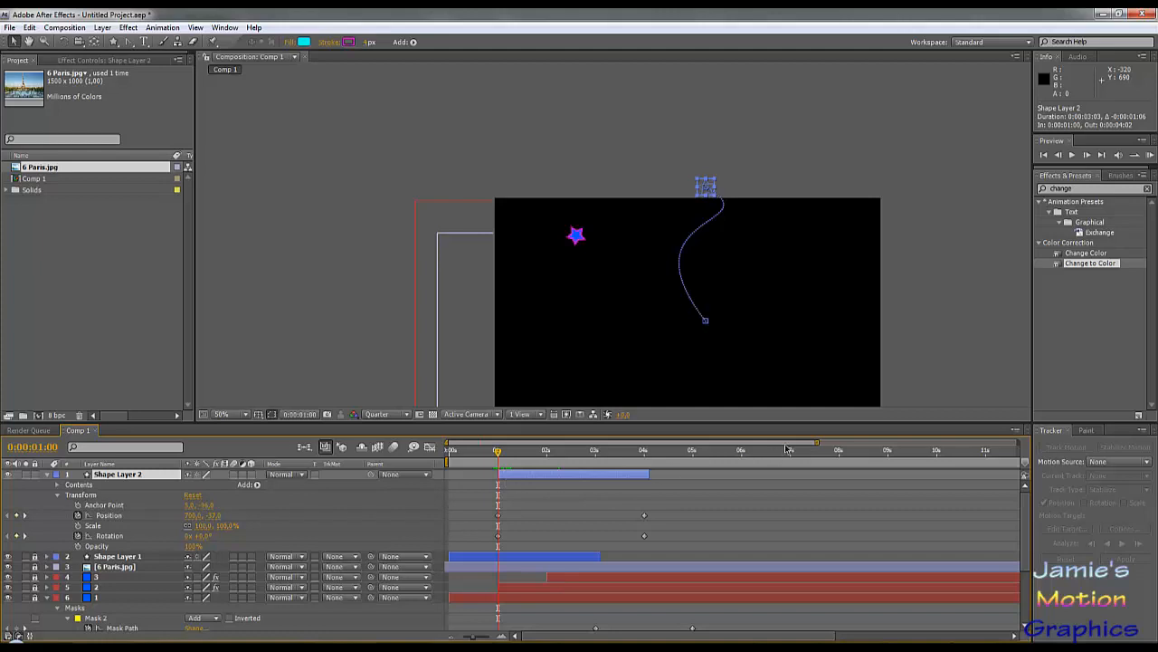
{"action": "left_click_drag", "start_coordinate": [814, 442], "coordinate": [512, 443]}
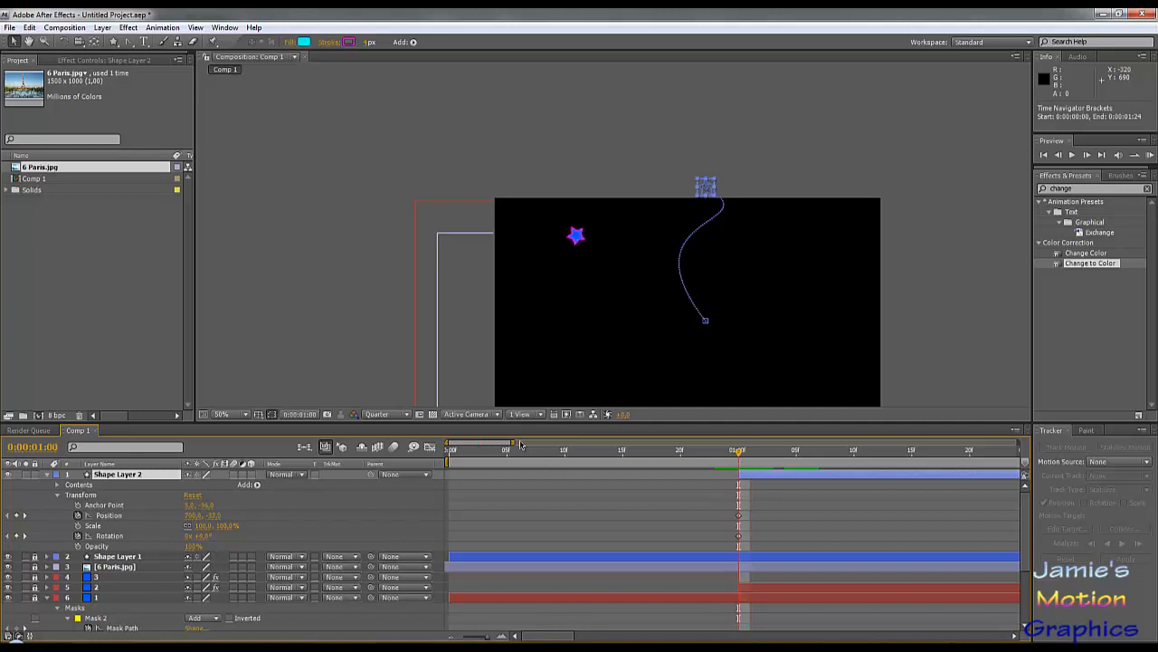
{"action": "left_click_drag", "start_coordinate": [513, 443], "coordinate": [753, 443]}
{"action": "key", "text": "space"}
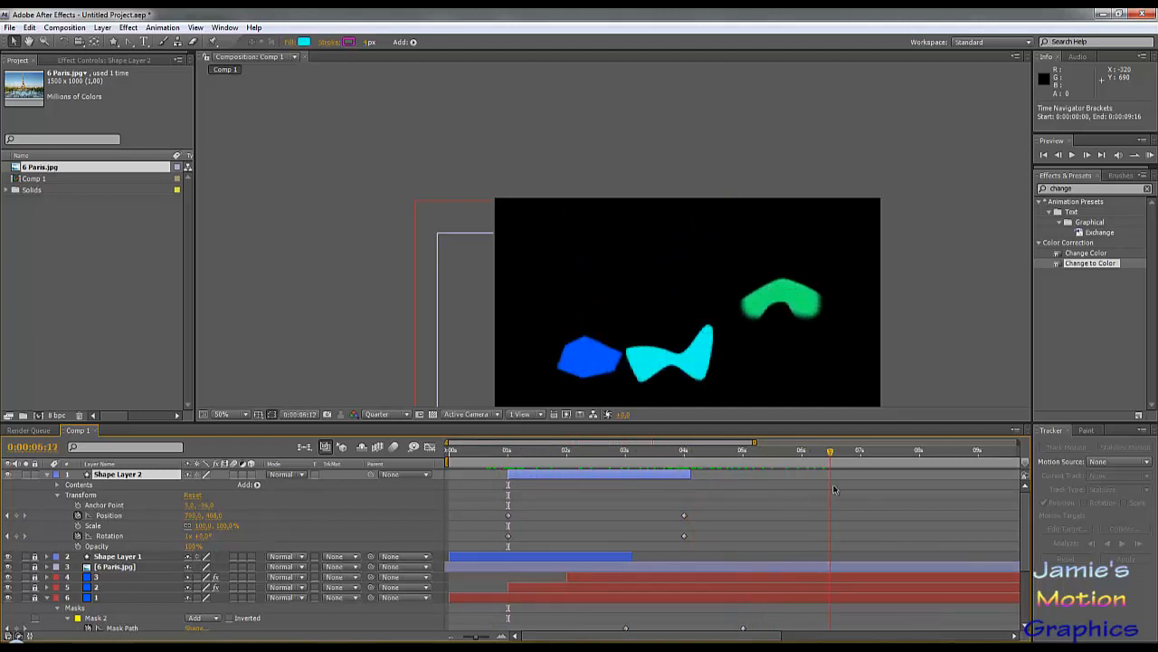
{"action": "left_click_drag", "start_coordinate": [852, 491], "coordinate": [804, 486]}
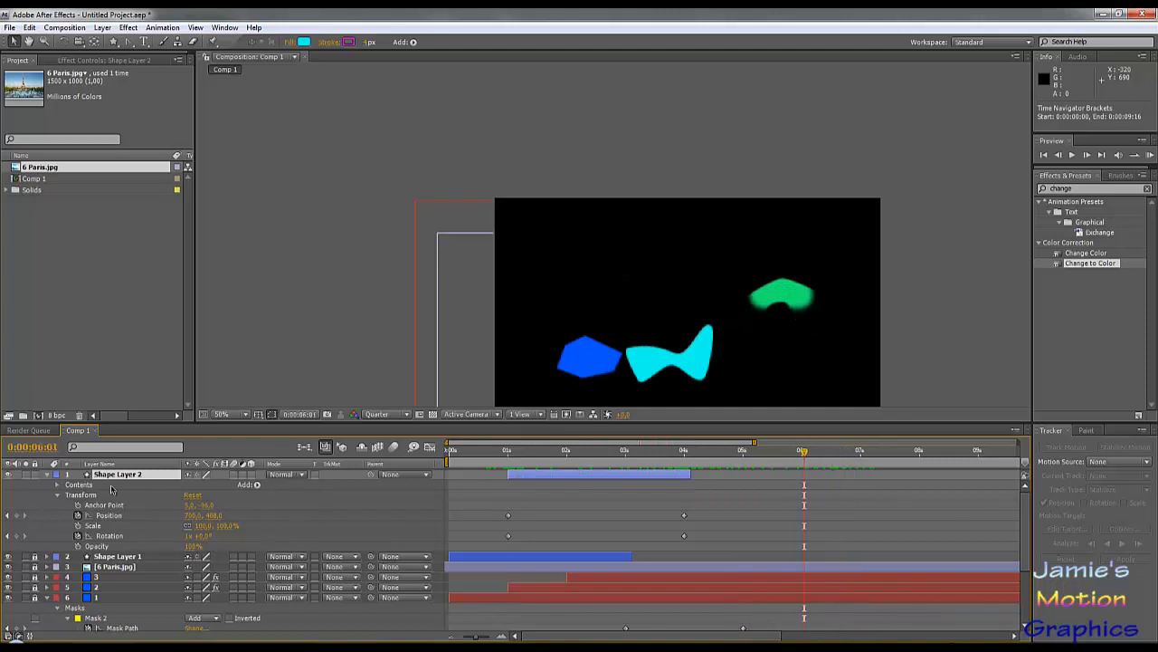
Duplicate Shape Layer 2, lock the collapsed original, and shift the duplicate in time to start at 0:00:04:06.
{"action": "left_click", "coordinate": [47, 475]}
{"action": "left_click", "coordinate": [110, 475]}
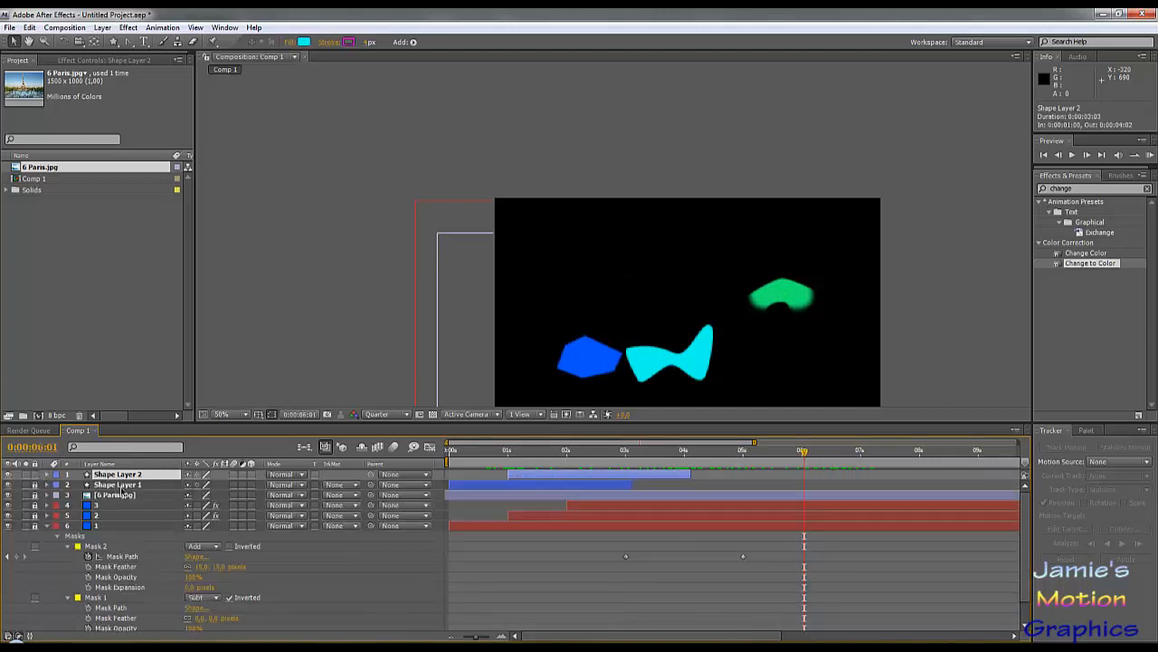
{"action": "key", "text": "ctrl+d"}
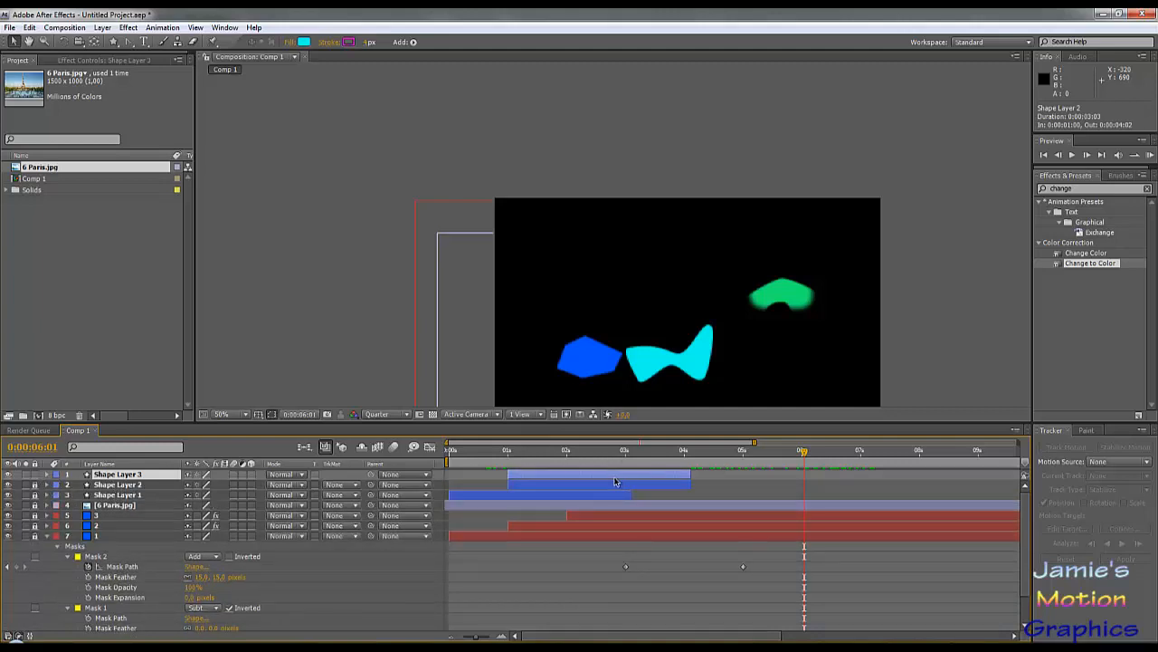
{"action": "left_click_drag", "start_coordinate": [609, 479], "coordinate": [800, 479]}
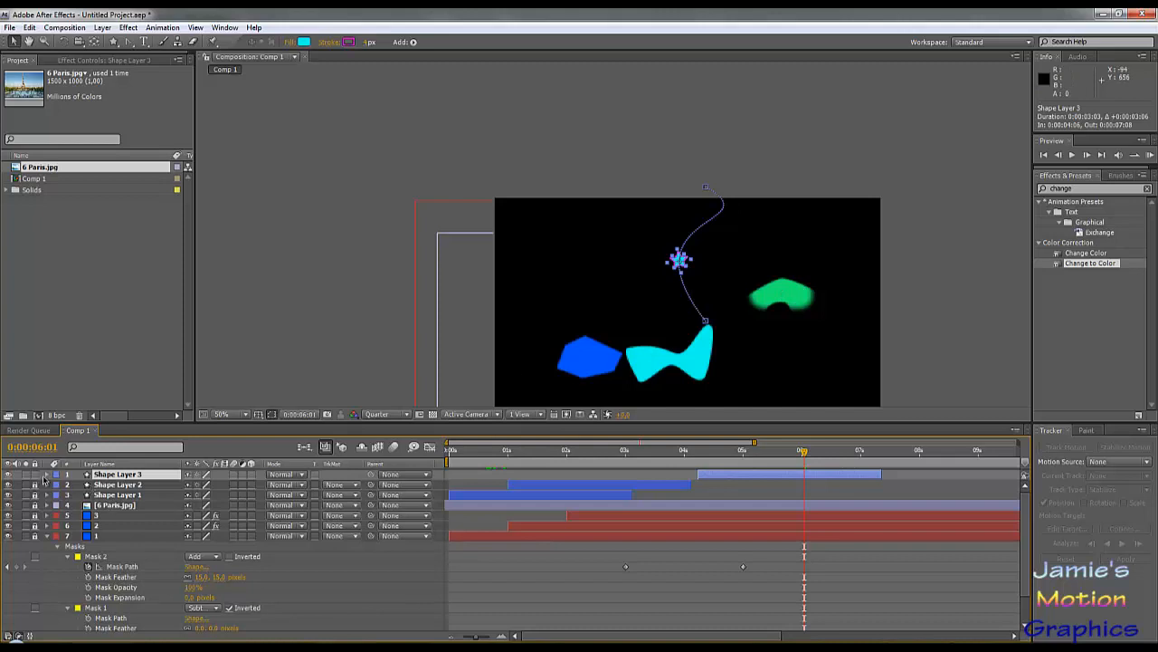
Change Shape Layer 3's Fill 1 color to green by sampling the green shape in the composition.
{"action": "left_click", "coordinate": [48, 475]}
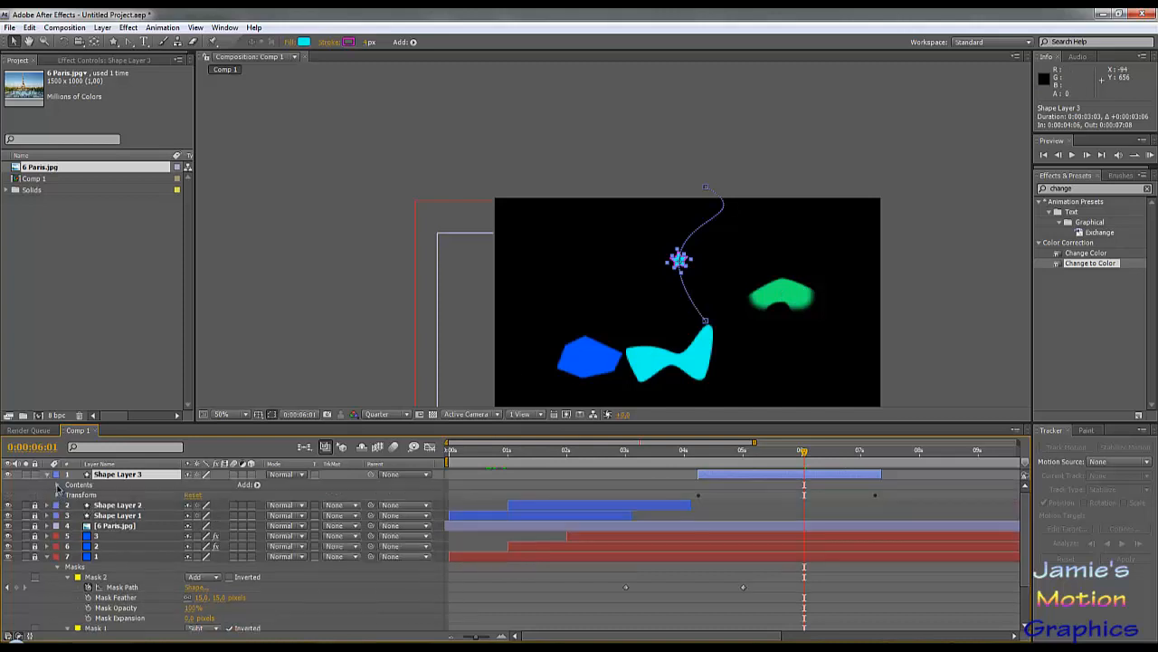
{"action": "left_click", "coordinate": [58, 485]}
{"action": "left_click", "coordinate": [68, 496]}
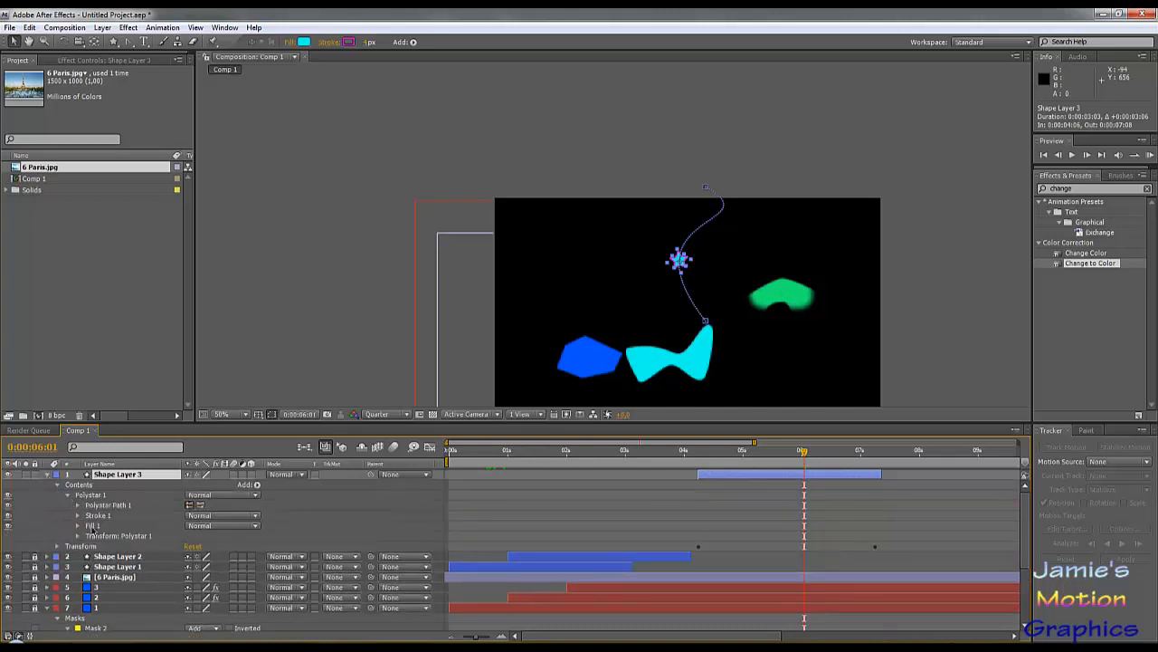
{"action": "left_click", "coordinate": [92, 526]}
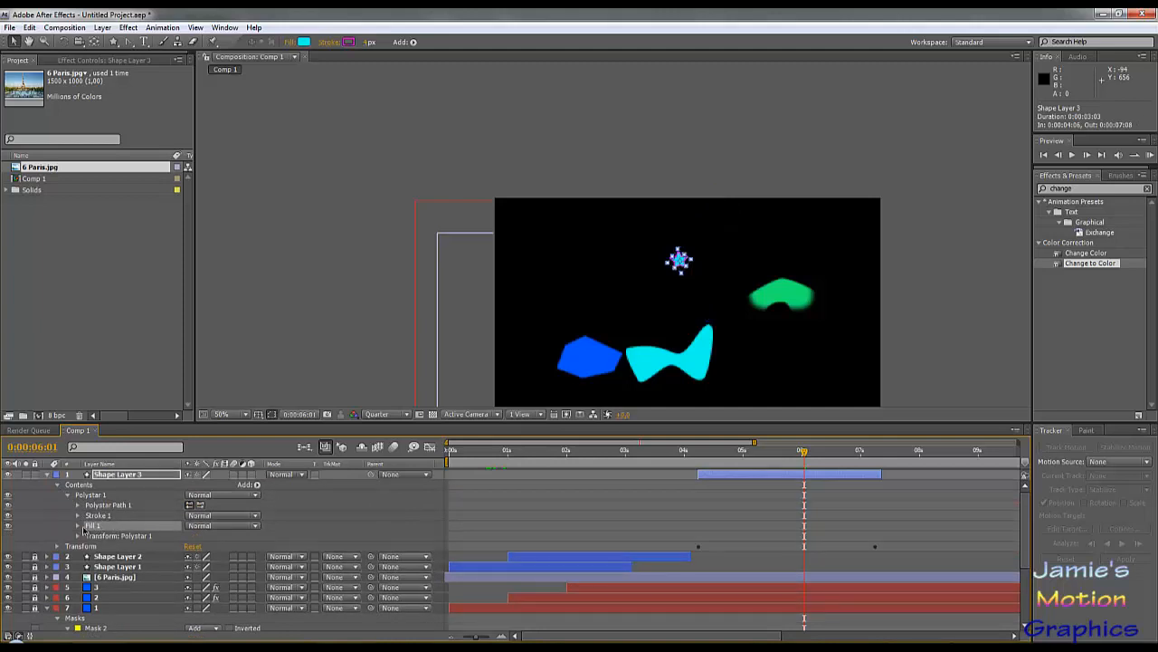
{"action": "left_click", "coordinate": [78, 526]}
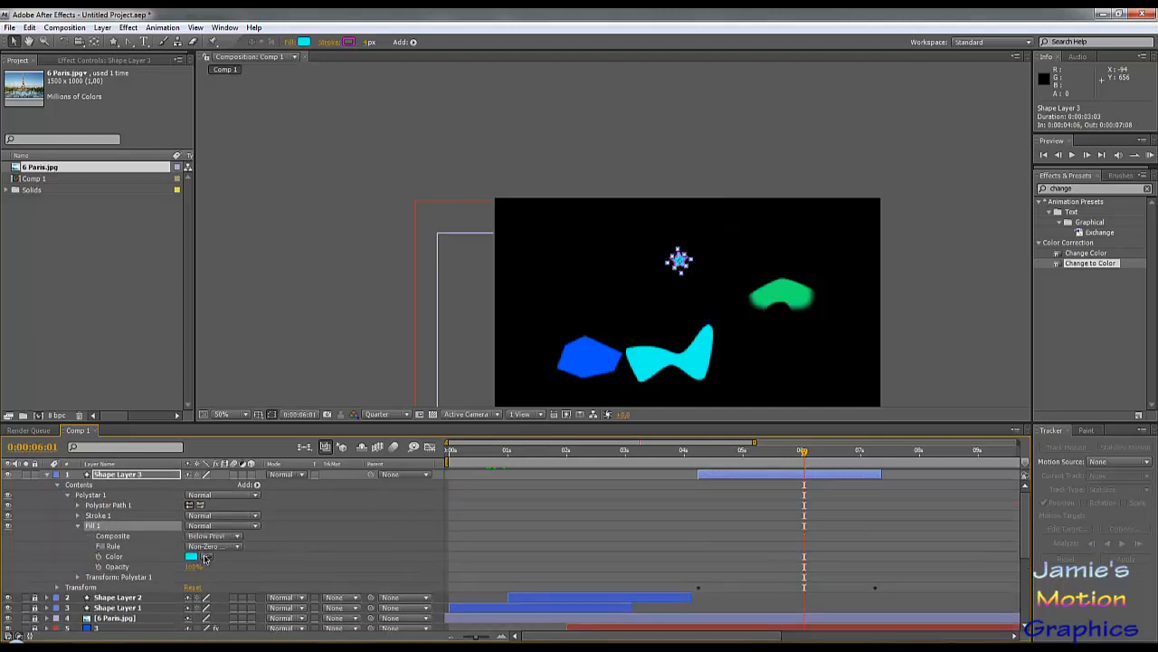
{"action": "left_click", "coordinate": [205, 557]}
{"action": "left_click", "coordinate": [789, 290]}
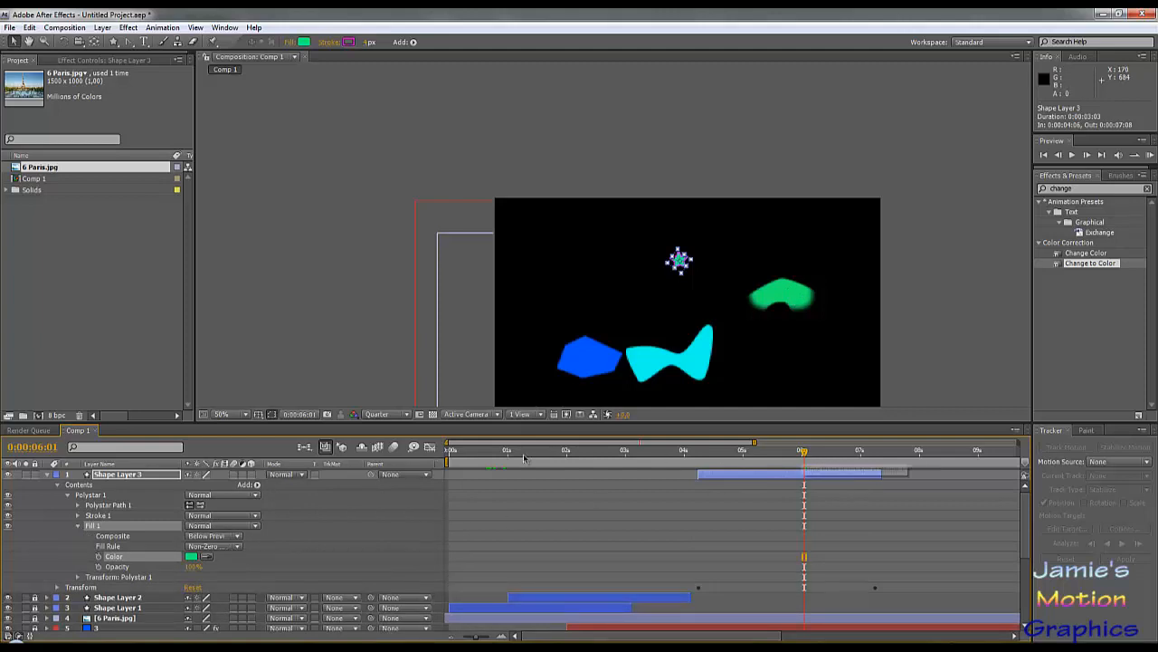
Show Shape Layer 3's Position motion path and go to its last keyframe at 0:00:07:06.
{"action": "left_click", "coordinate": [58, 486]}
{"action": "left_click", "coordinate": [57, 495]}
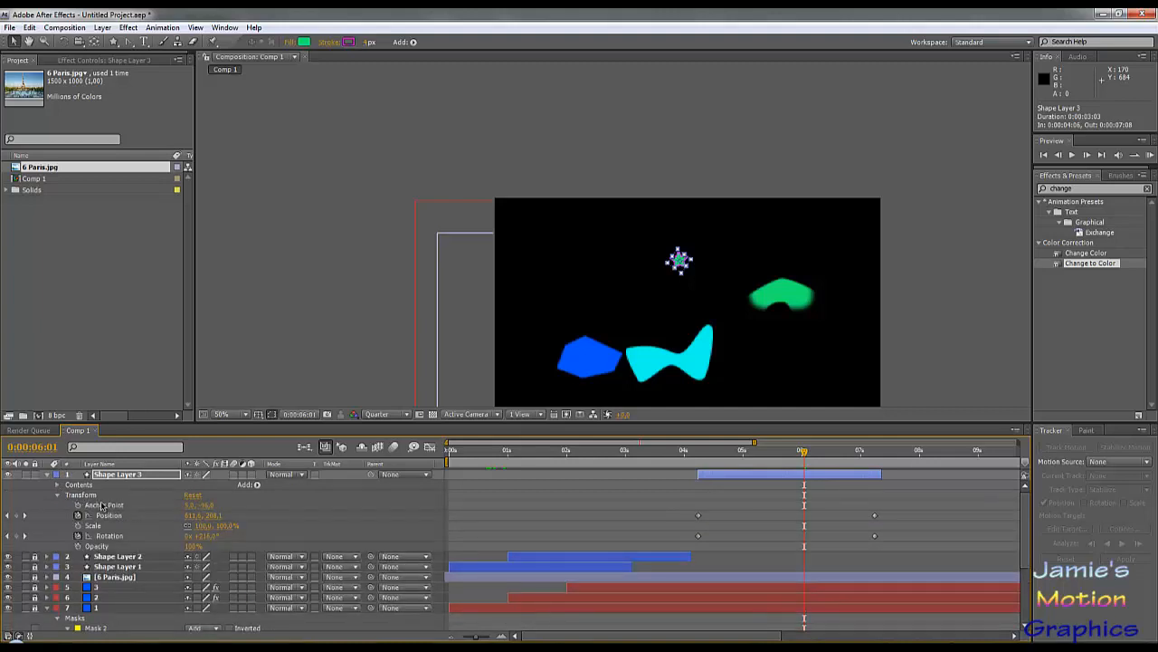
{"action": "left_click", "coordinate": [108, 515]}
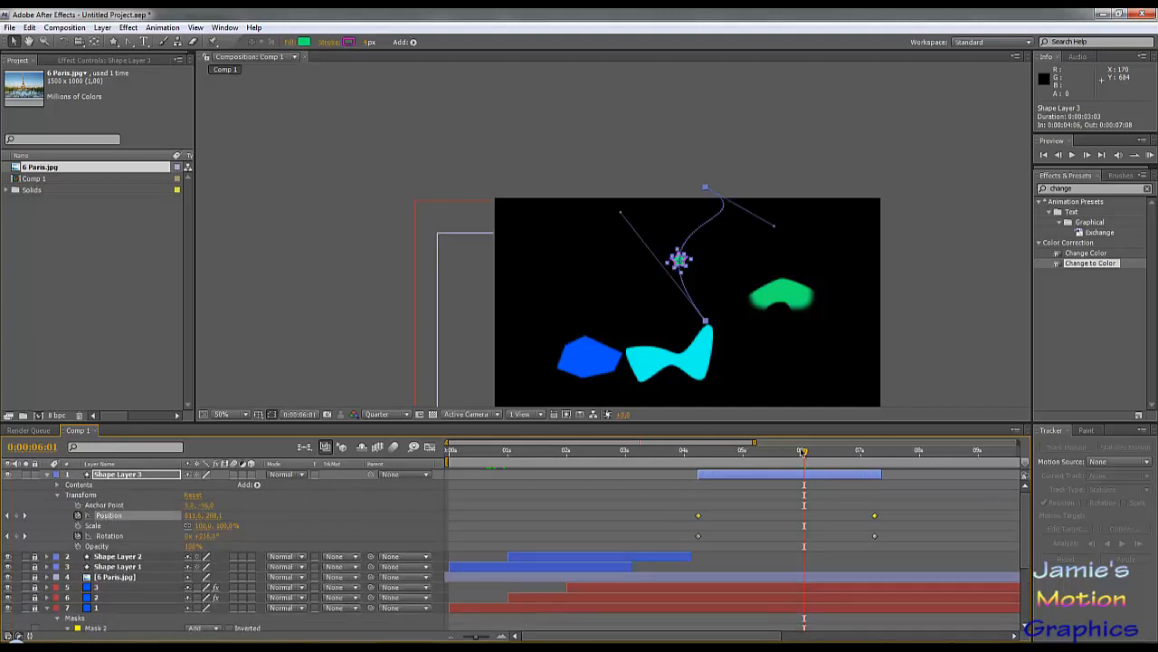
{"action": "left_click_drag", "start_coordinate": [803, 455], "coordinate": [874, 468]}
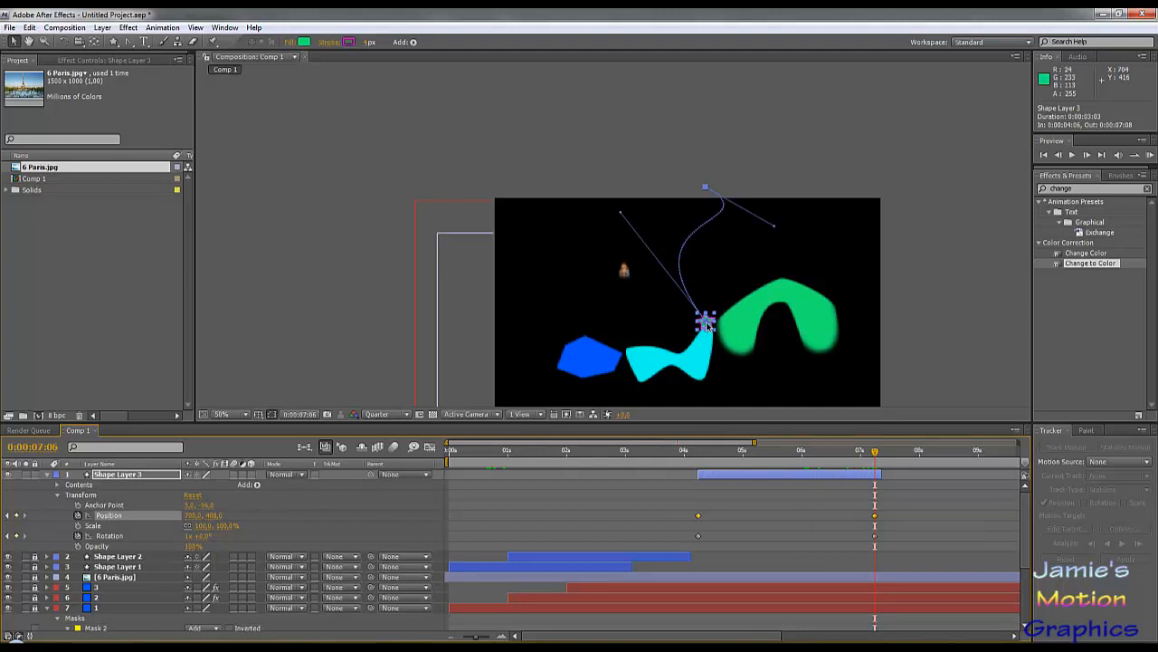
{"action": "left_click_drag", "start_coordinate": [706, 321], "coordinate": [782, 278]}
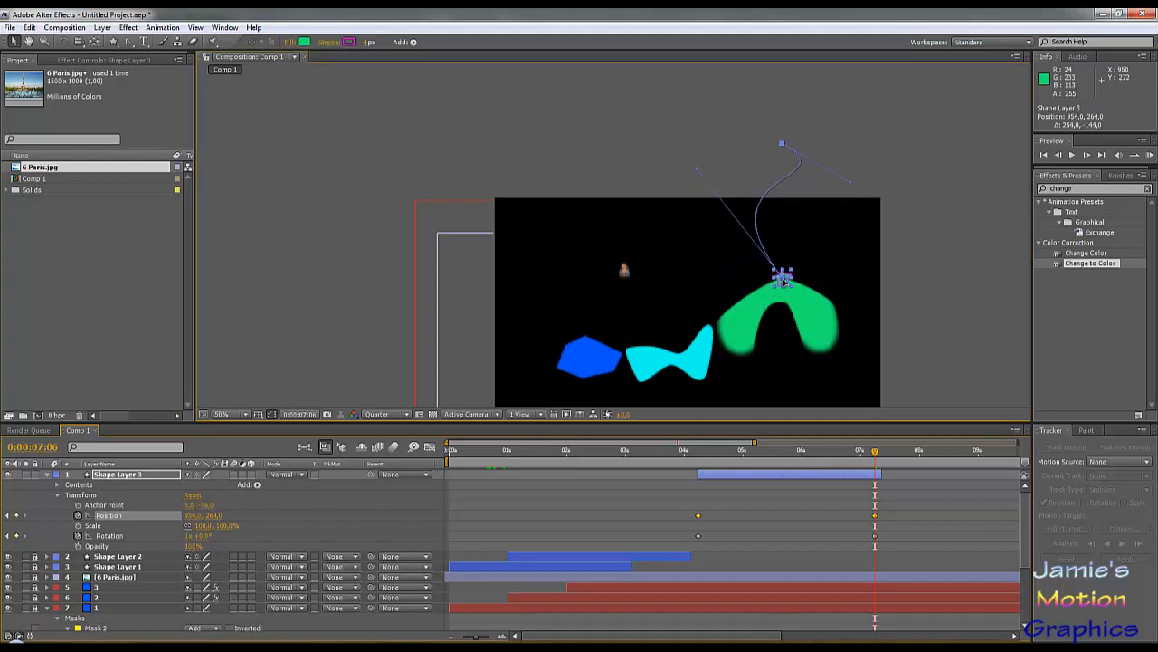
{"action": "key", "text": "ctrl+z"}
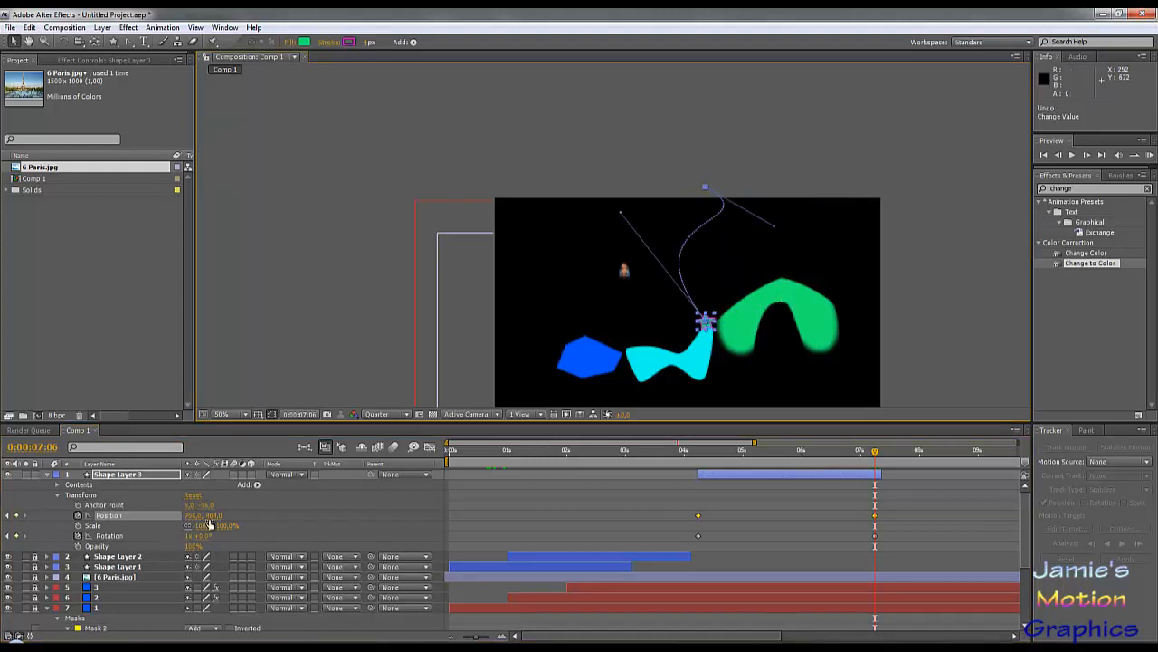
{"action": "mouse_move", "coordinate": [212, 516]}
{"action": "left_mouse_down"}
{"action": "mouse_move", "coordinate": [231, 516]}
{"action": "mouse_move", "coordinate": [215, 517]}
{"action": "left_mouse_up"}
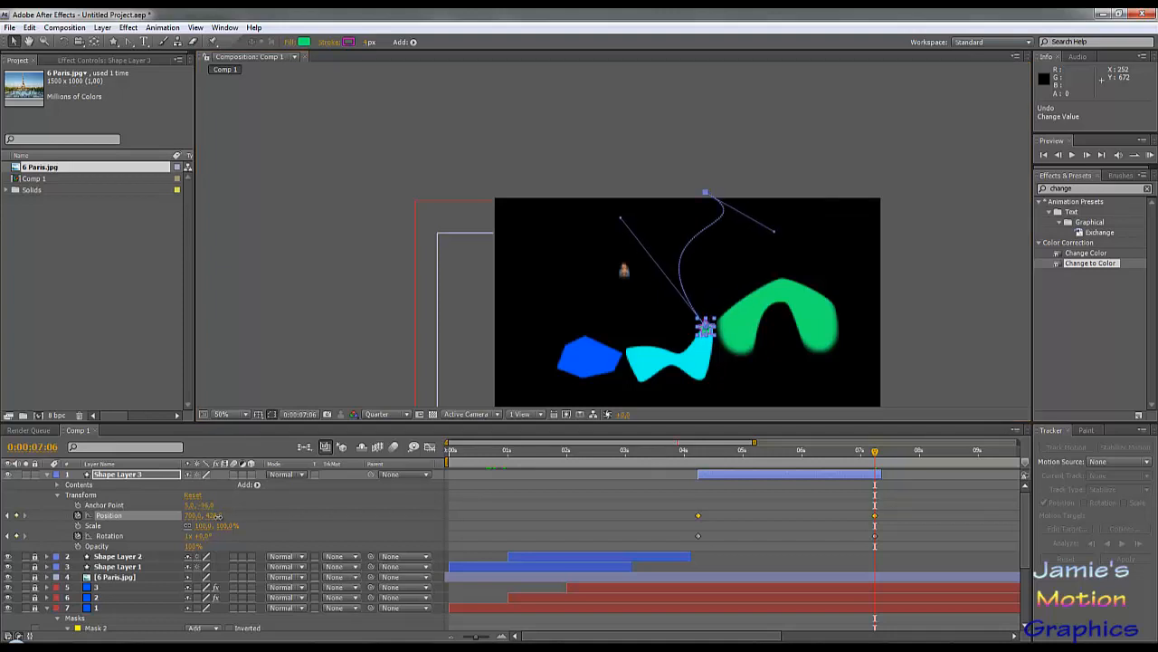
{"action": "key", "text": "ctrl+z"}
{"action": "left_click", "coordinate": [337, 330]}
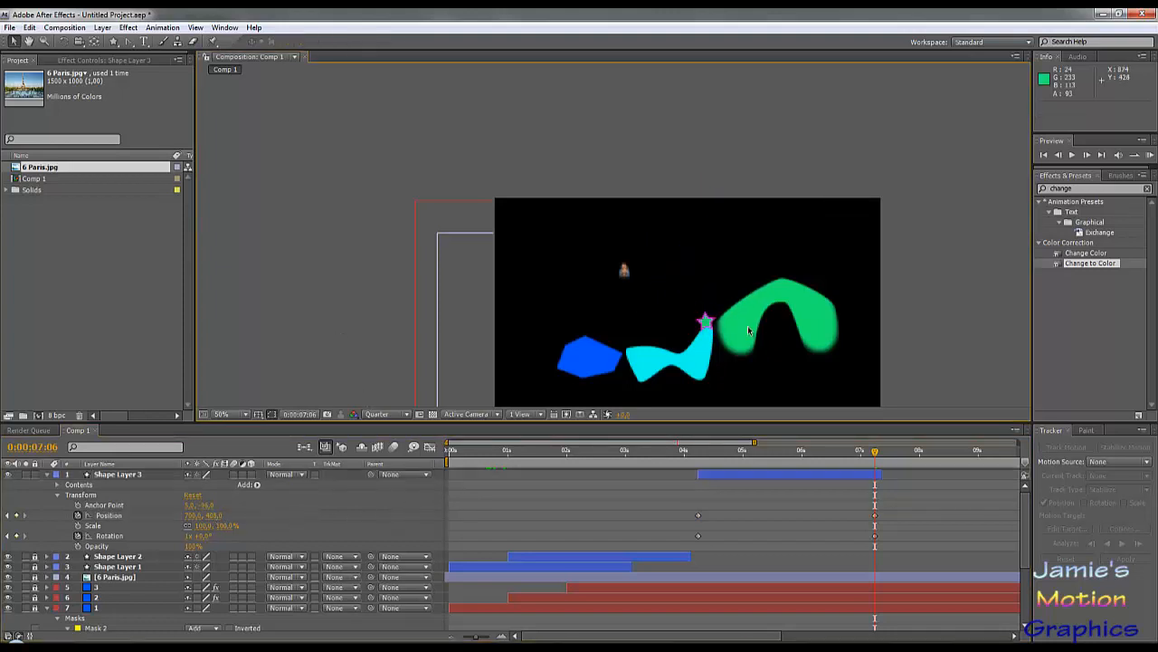
Move only Shape Layer 3's last Position keyframe to about 949, 265, at the peak of the green arch.
{"action": "left_click", "coordinate": [706, 322]}
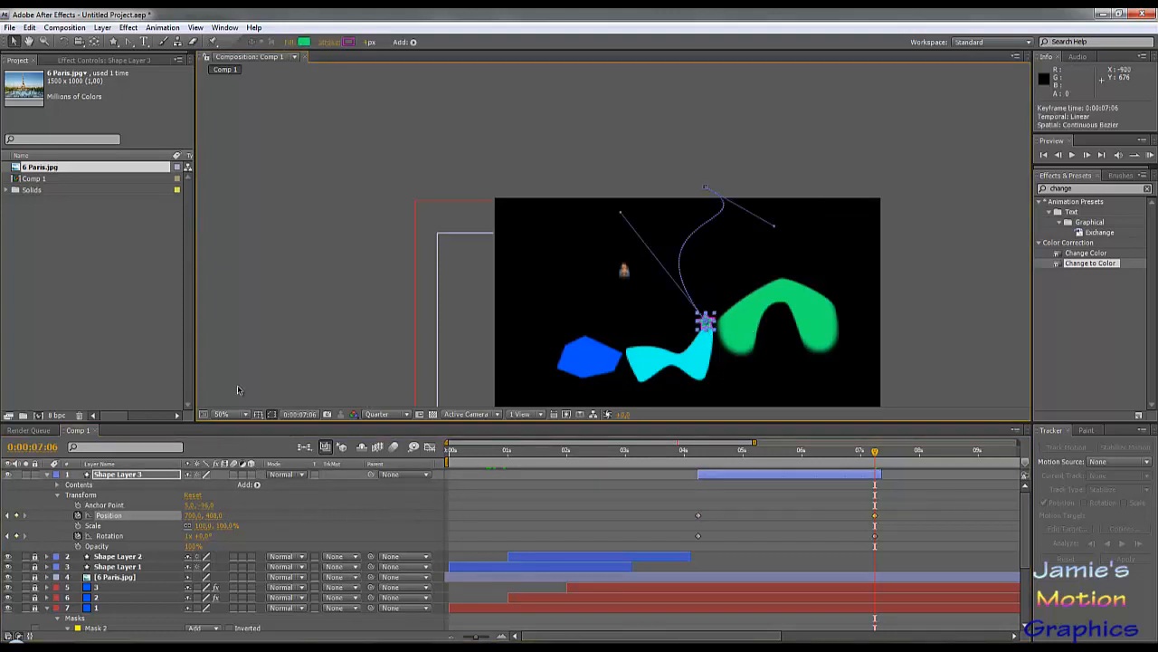
{"action": "left_click_drag", "start_coordinate": [210, 516], "coordinate": [364, 531]}
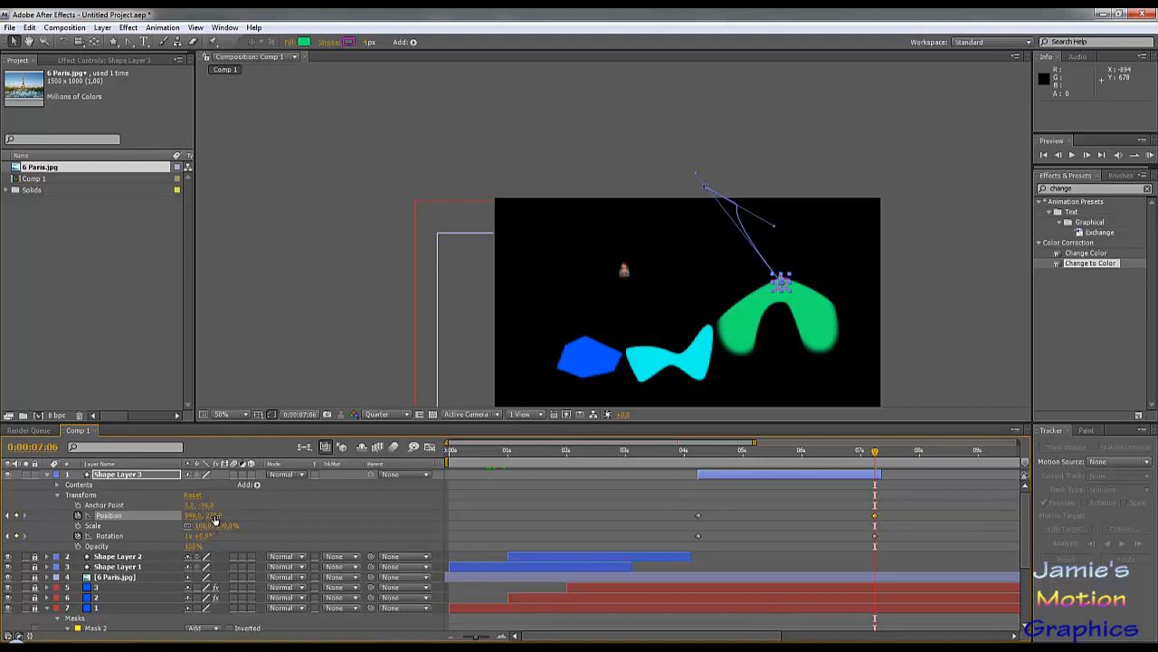
{"action": "left_click_drag", "start_coordinate": [217, 515], "coordinate": [207, 515]}
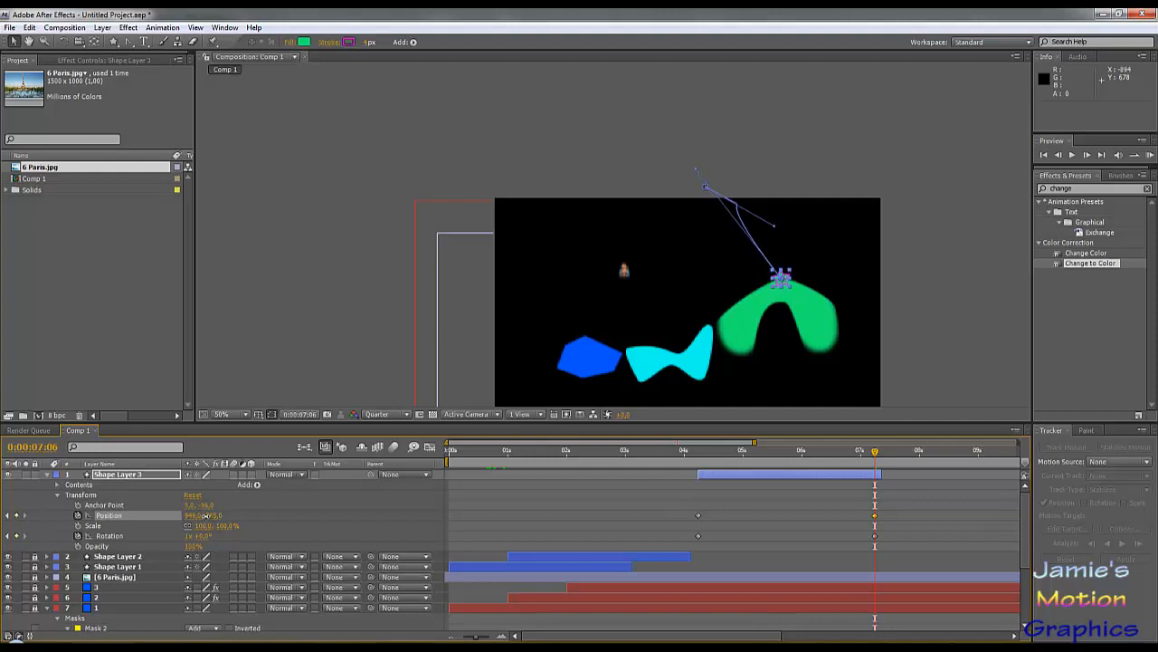
Move Shape Layer 3's first Position keyframe to about -26, 311 and bend the motion path into an upward arc.
{"action": "left_click", "coordinate": [707, 190]}
{"action": "left_click_drag", "start_coordinate": [707, 190], "coordinate": [486, 296]}
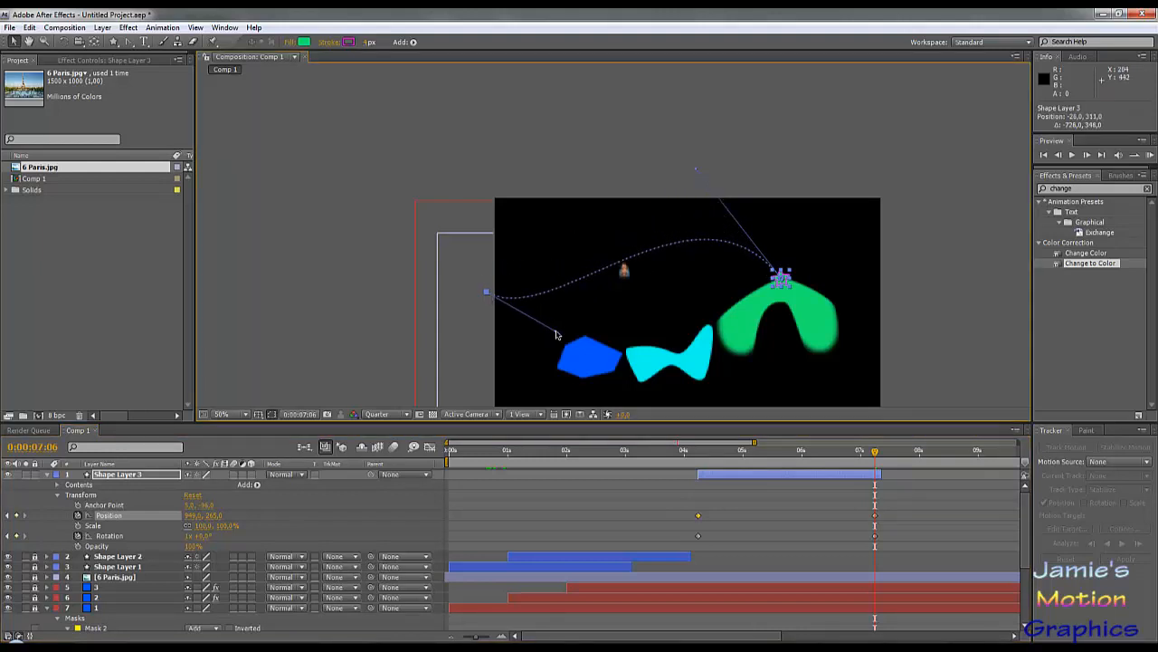
{"action": "left_click_drag", "start_coordinate": [557, 334], "coordinate": [522, 213]}
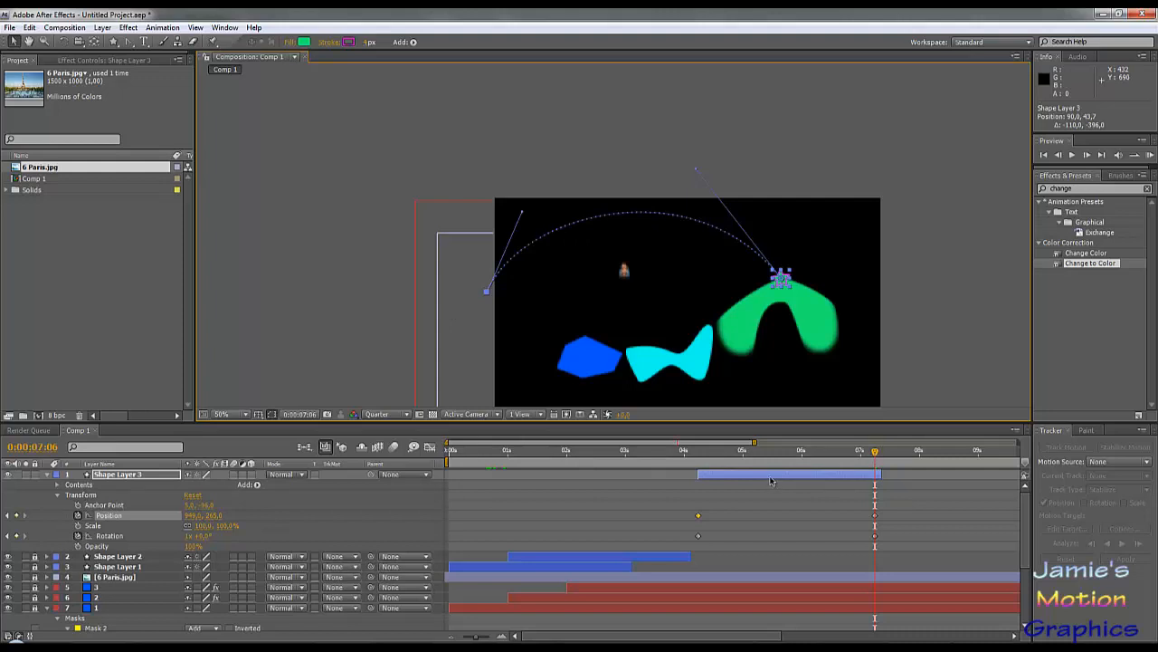
Shift Shape Layer 3 in time to start at 0:00:03:00 and set its Rotation at 0:00:06:00 to 1x+180°.
{"action": "left_click_drag", "start_coordinate": [770, 481], "coordinate": [697, 482]}
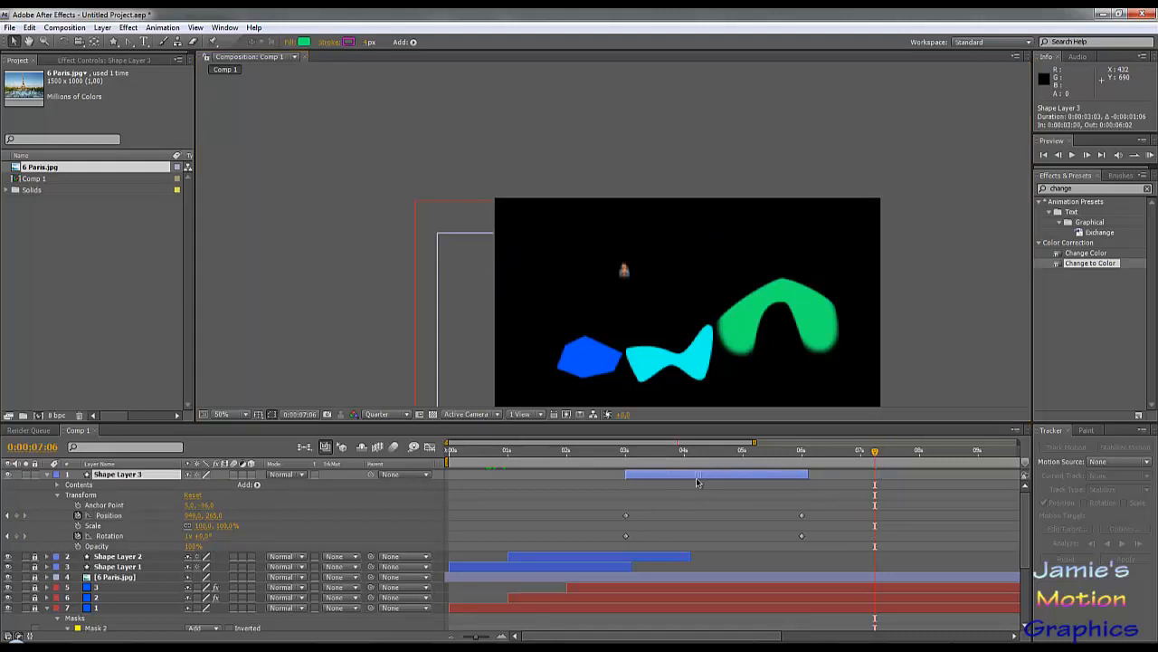
{"action": "left_click_drag", "start_coordinate": [632, 453], "coordinate": [801, 495]}
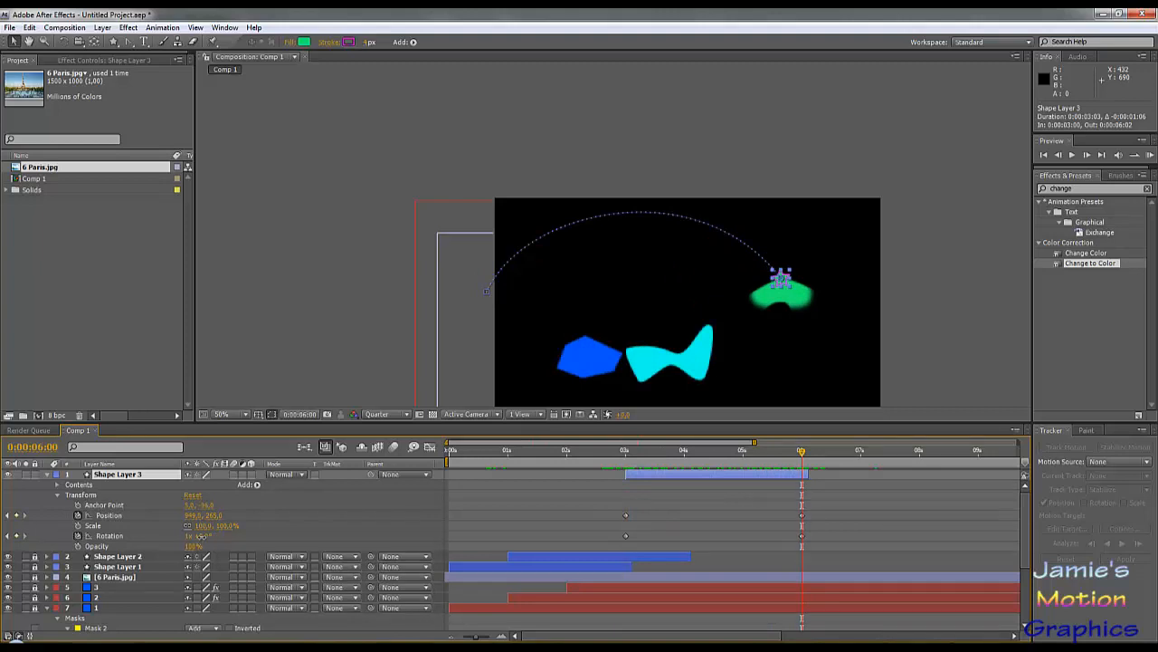
{"action": "left_click", "coordinate": [201, 536]}
{"action": "key", "text": "Return"}
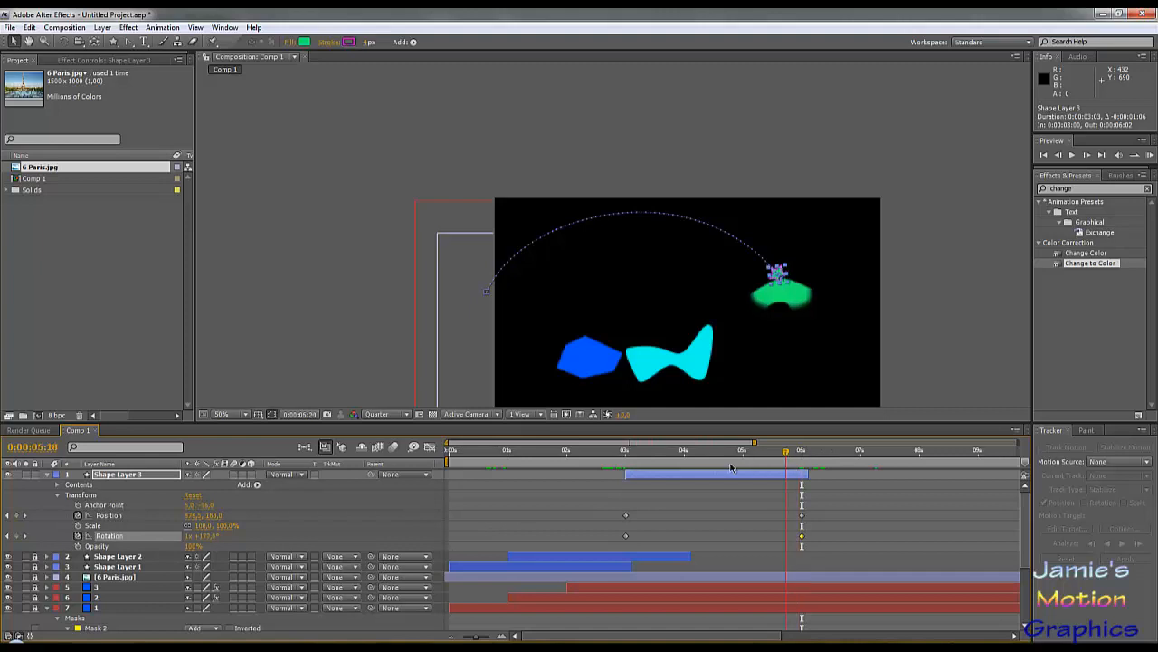
{"action": "left_click_drag", "start_coordinate": [803, 452], "coordinate": [616, 453]}
{"action": "key", "text": "space"}
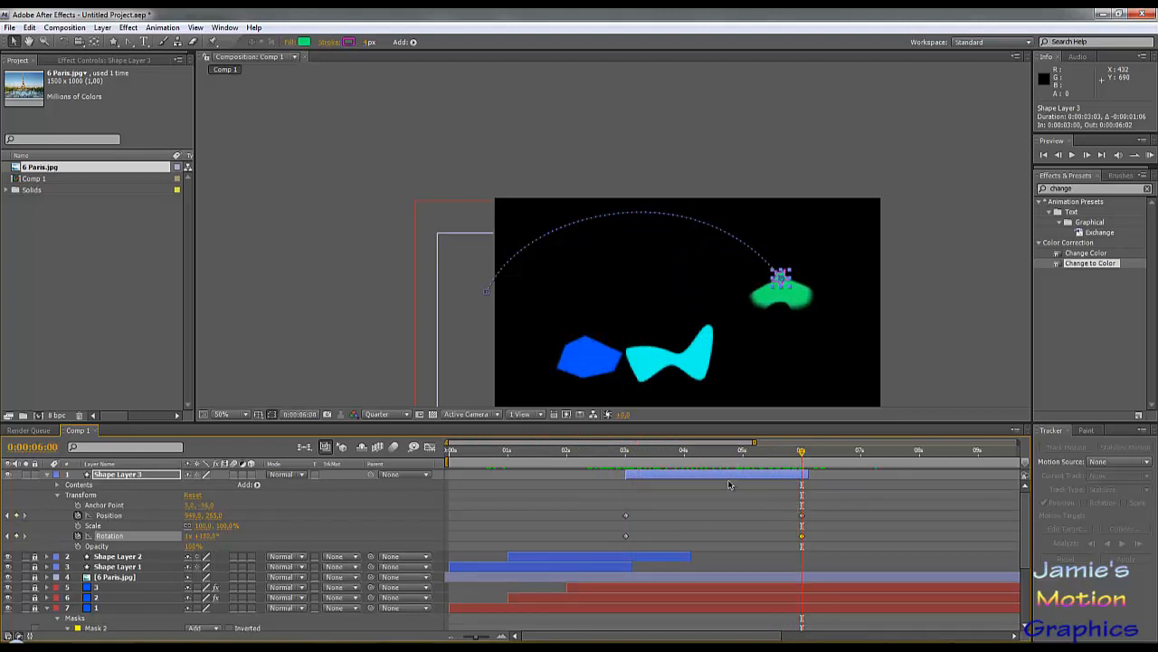
{"action": "left_click_drag", "start_coordinate": [684, 456], "coordinate": [626, 462]}
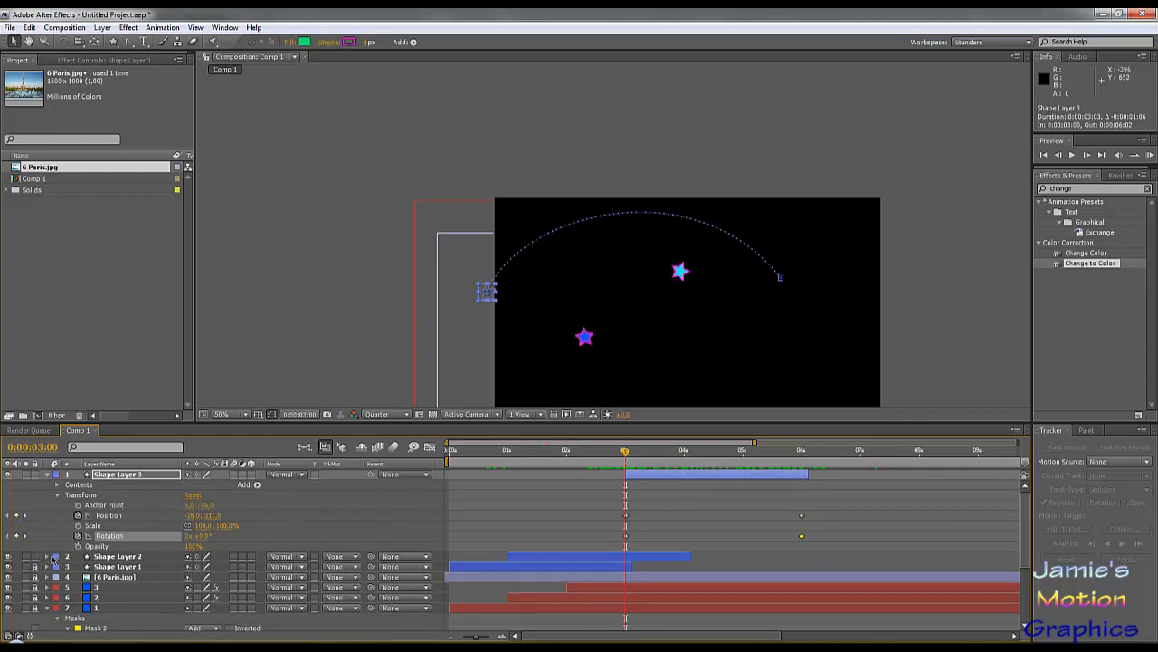
Reveal Shape Layer 2's Rotation and go to its last keyframe at 0:00:04:00.
{"action": "left_click", "coordinate": [107, 559]}
{"action": "key", "text": "r"}
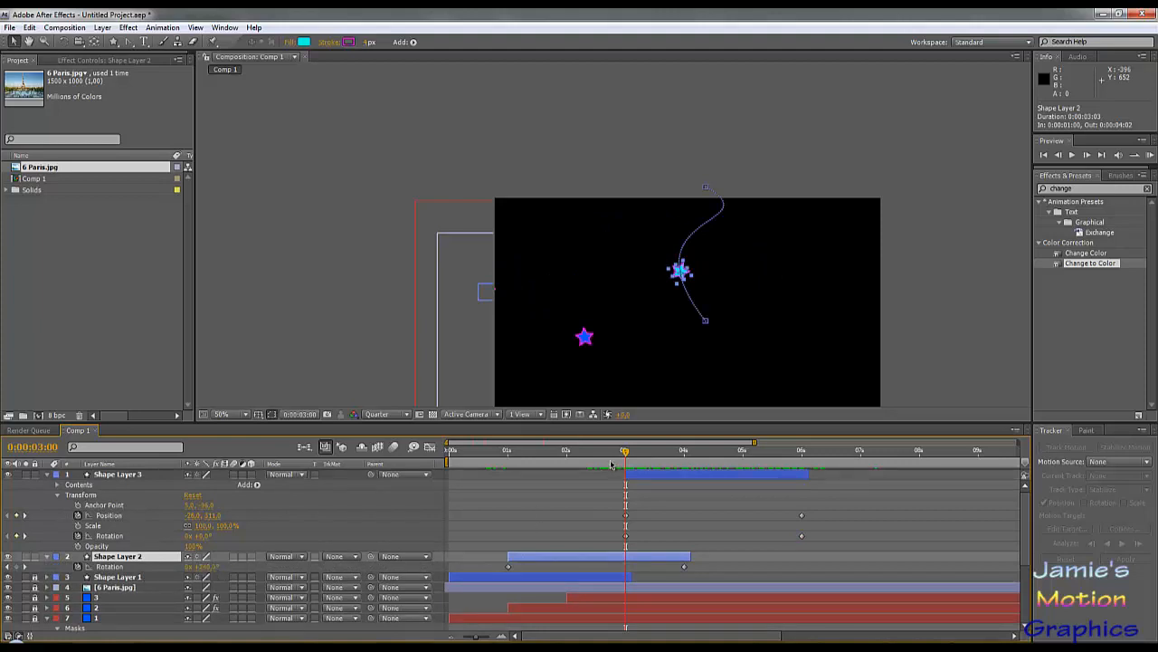
{"action": "left_click_drag", "start_coordinate": [624, 454], "coordinate": [684, 465]}
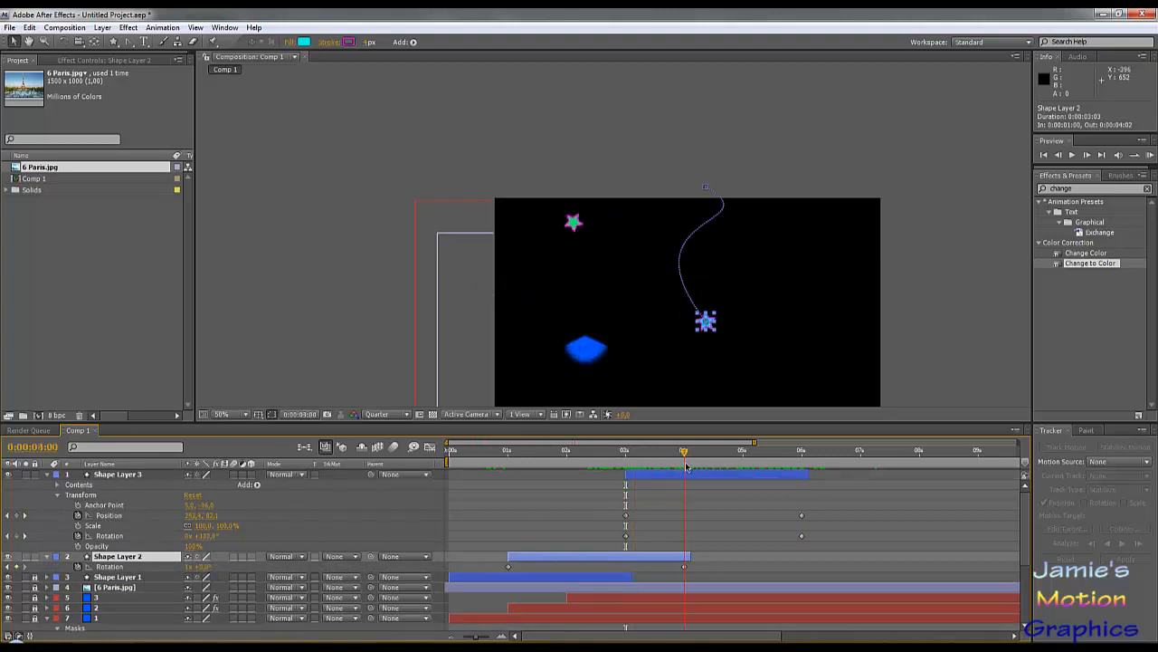
Try other values for Shape Layer 2's Rotation keyframe at 0:00:04:00 and scrub through the star's fall to check the spin.
{"action": "left_click", "coordinate": [201, 568]}
{"action": "key", "text": "Return"}
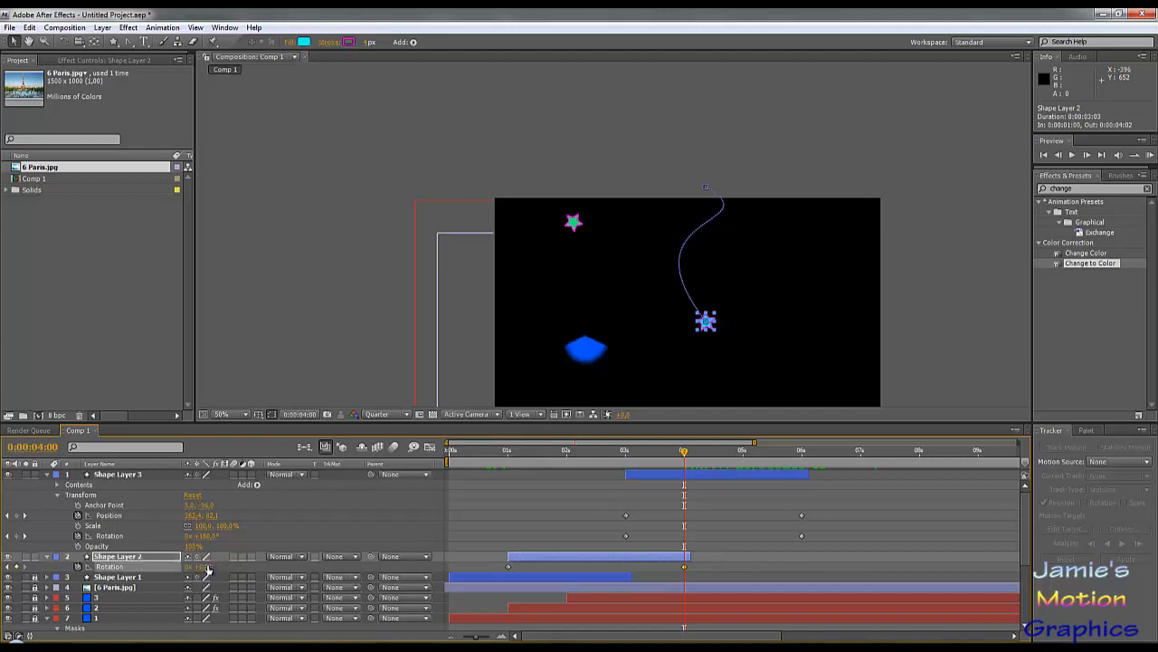
{"action": "left_click", "coordinate": [210, 567]}
{"action": "key", "text": "Return"}
{"action": "left_click_drag", "start_coordinate": [685, 455], "coordinate": [557, 474]}
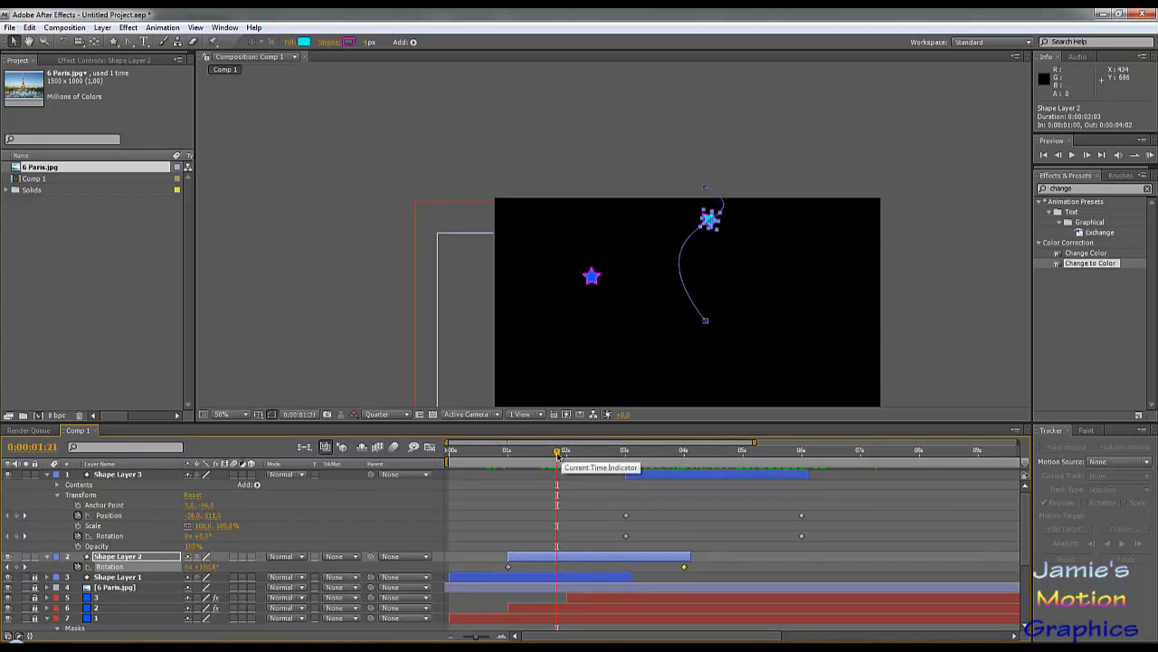
{"action": "left_click_drag", "start_coordinate": [558, 456], "coordinate": [628, 480]}
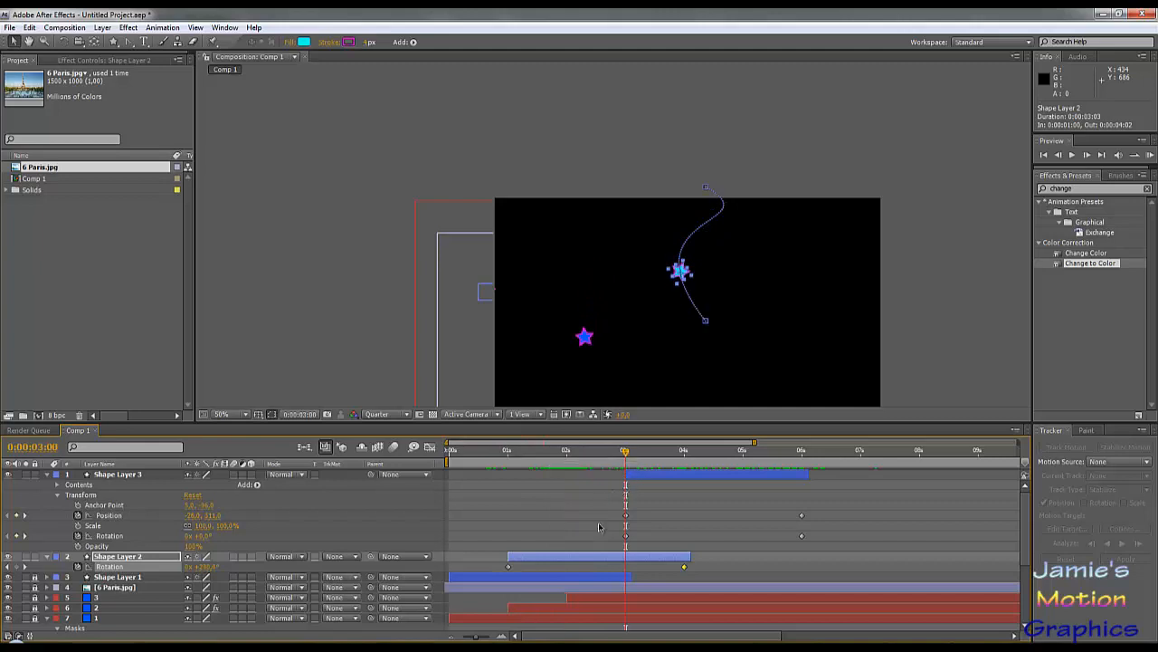
{"action": "left_click_drag", "start_coordinate": [629, 454], "coordinate": [684, 467]}
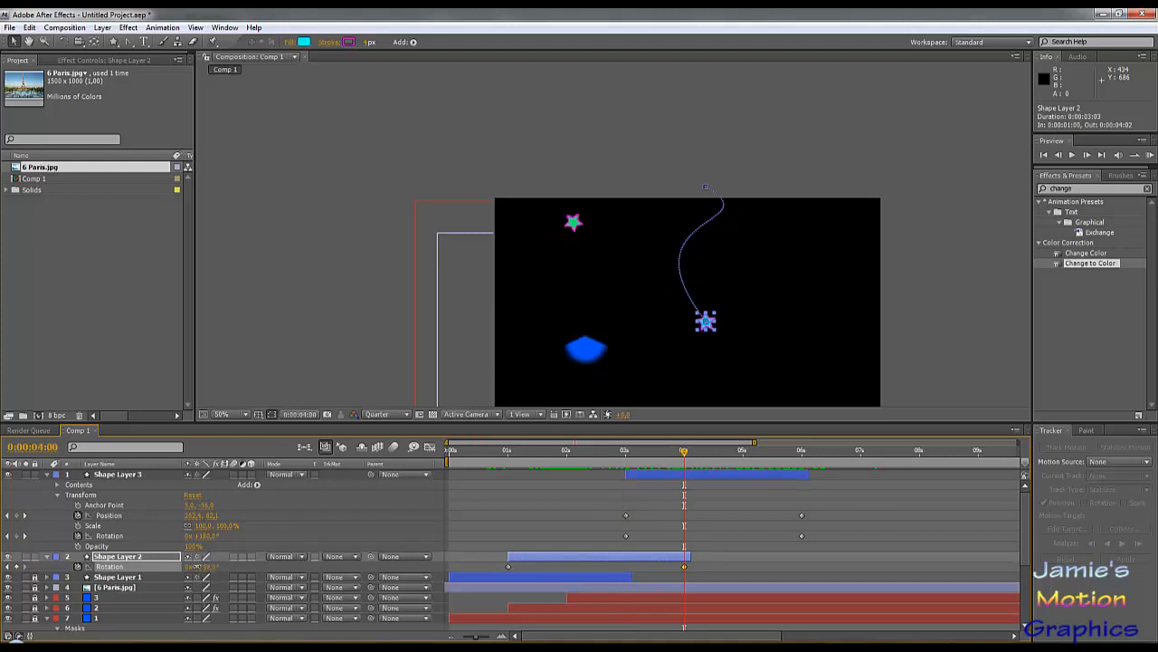
Set Shape Layer 2's Rotation at 0:00:04:00 to -1x+0.0° for a reversed spin and preview the animation.
{"action": "left_click_drag", "start_coordinate": [194, 568], "coordinate": [0, 487]}
{"action": "left_click_drag", "start_coordinate": [197, 568], "coordinate": [4, 569]}
{"action": "left_click_drag", "start_coordinate": [685, 455], "coordinate": [682, 487]}
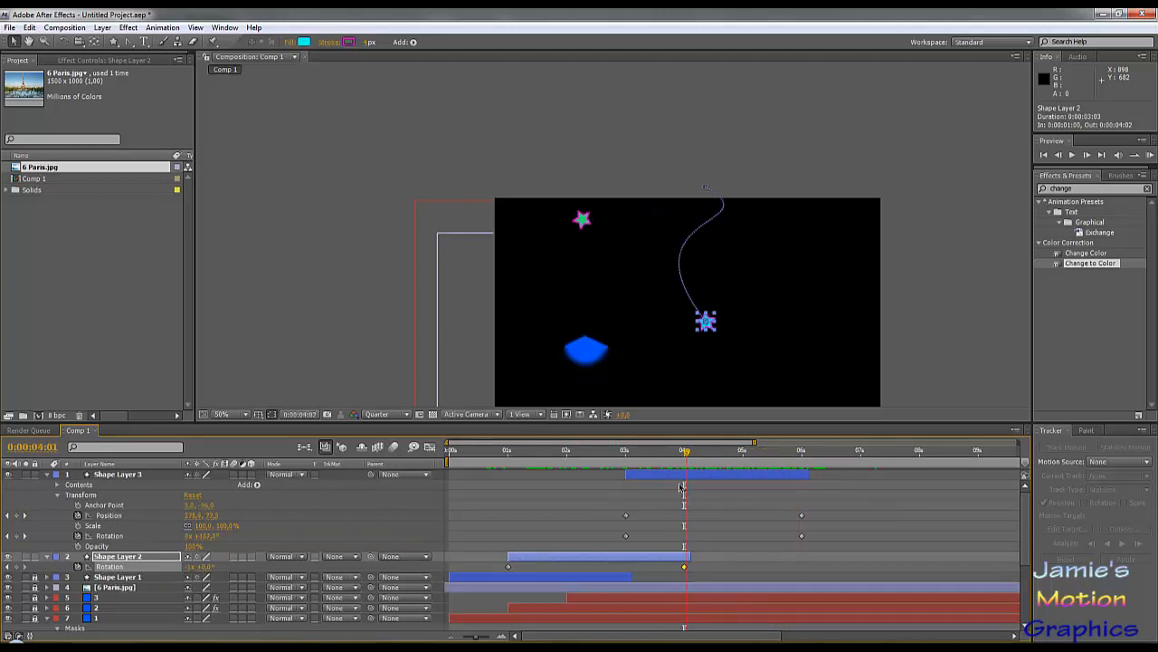
{"action": "key", "text": "space"}
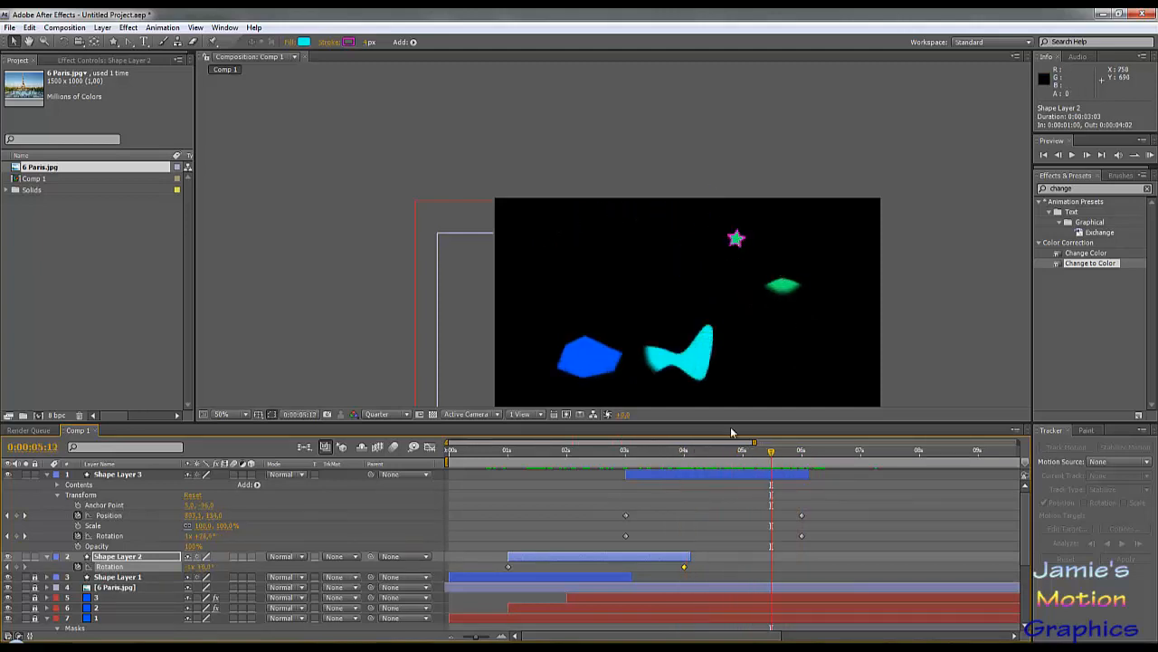
Shift Shape Layer 3 in time to start at 0:00:02:00 and scrub to 0:00:07:00 to check the shapes' growth.
{"action": "left_click_drag", "start_coordinate": [728, 478], "coordinate": [867, 489]}
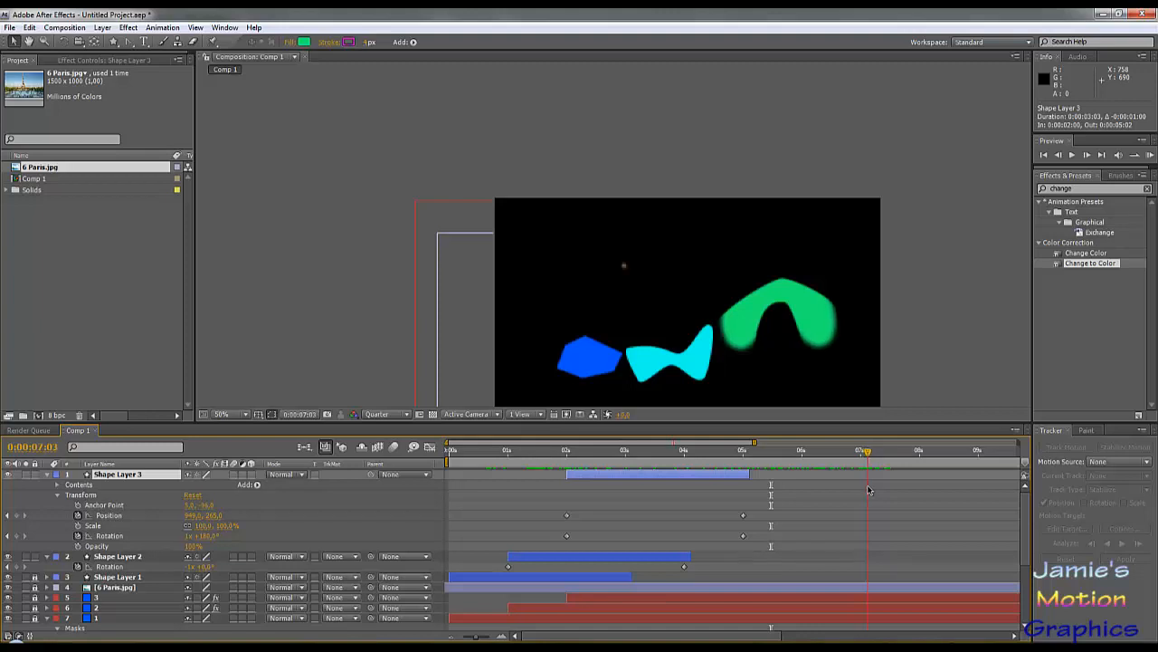
{"action": "scroll", "coordinate": [888, 496], "scroll_direction": "down", "scroll_amount": 3}
{"action": "scroll", "coordinate": [888, 496], "scroll_direction": "up", "scroll_amount": 5}
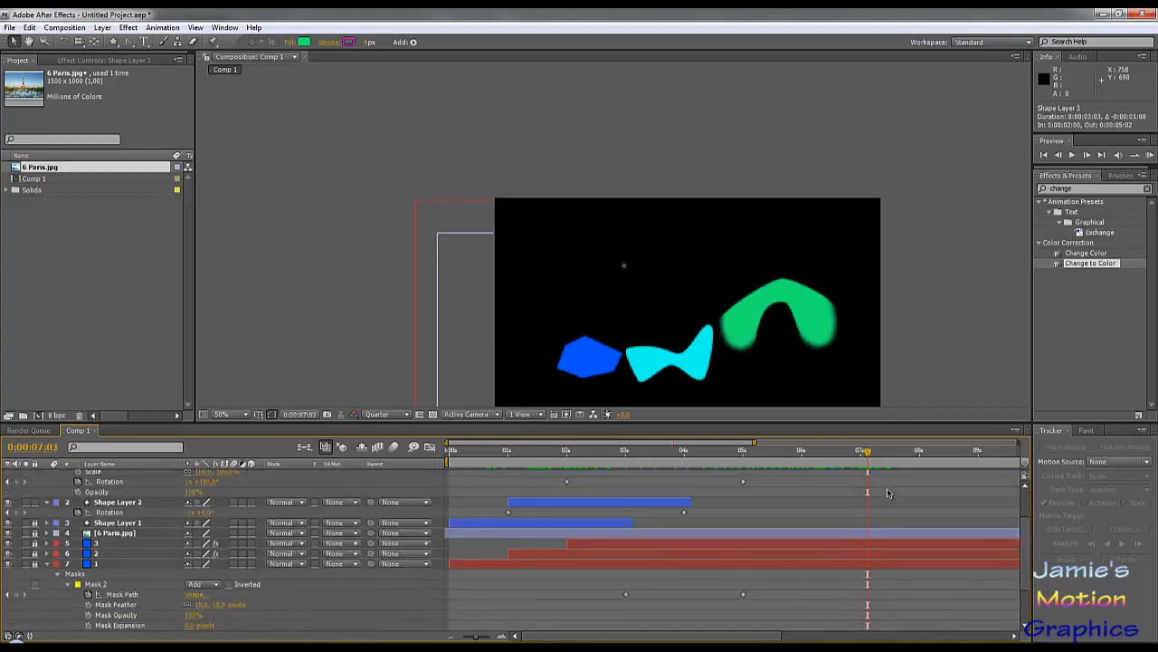
{"action": "left_click_drag", "start_coordinate": [869, 457], "coordinate": [861, 457]}
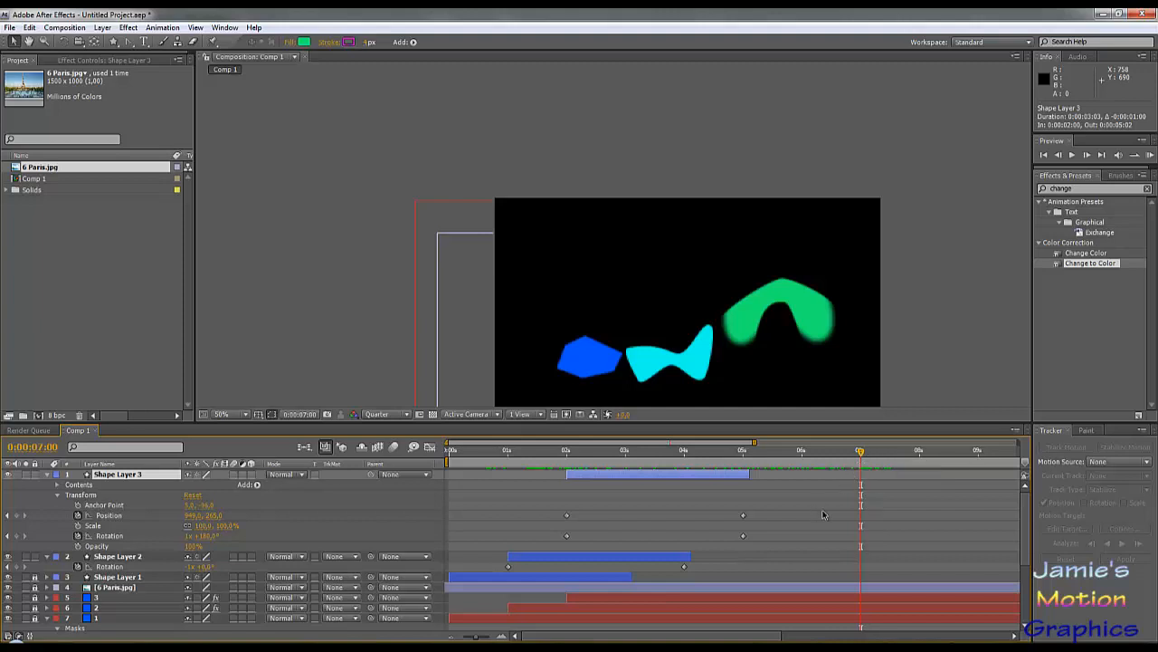
Duplicate and lock the collapsed Shape Layer 3, and shift the duplicate in time to start at 0:00:05:22.
{"action": "left_click", "coordinate": [47, 475]}
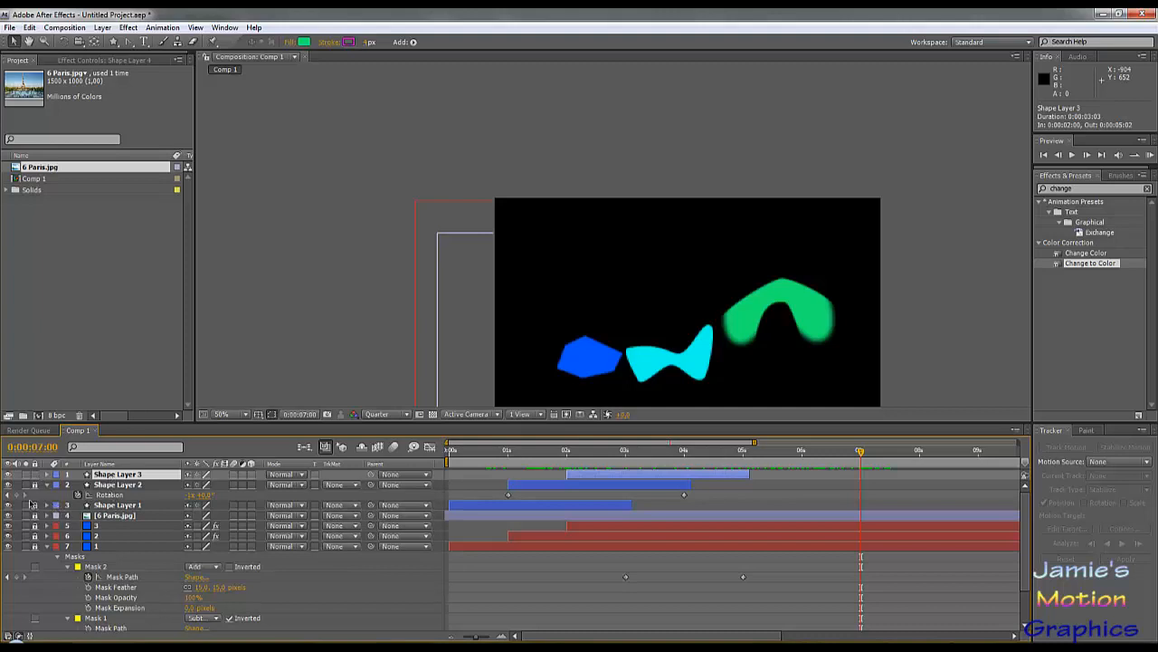
{"action": "key", "text": "ctrl+d"}
{"action": "left_click", "coordinate": [48, 495]}
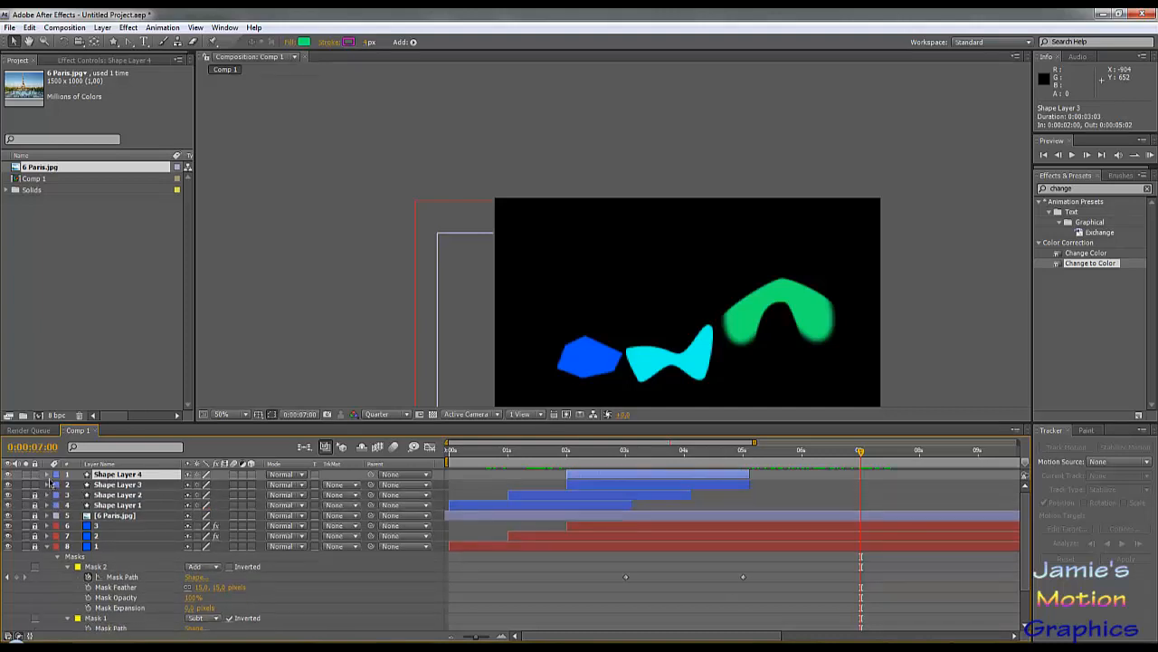
{"action": "left_click", "coordinate": [47, 475]}
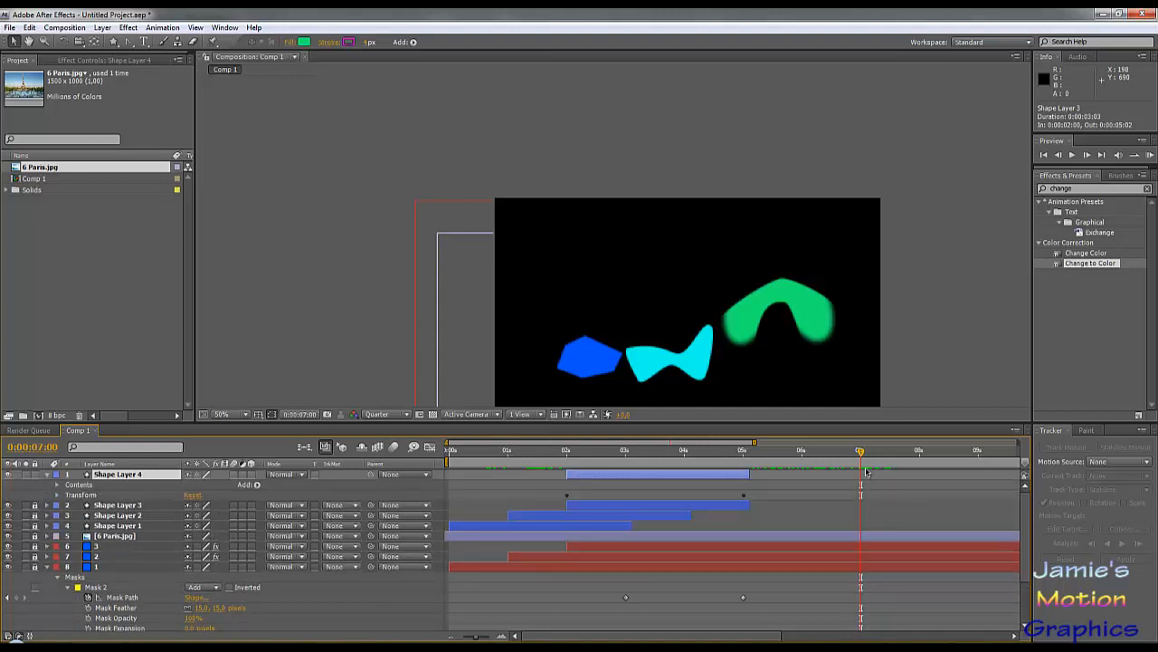
{"action": "left_click_drag", "start_coordinate": [863, 456], "coordinate": [924, 478]}
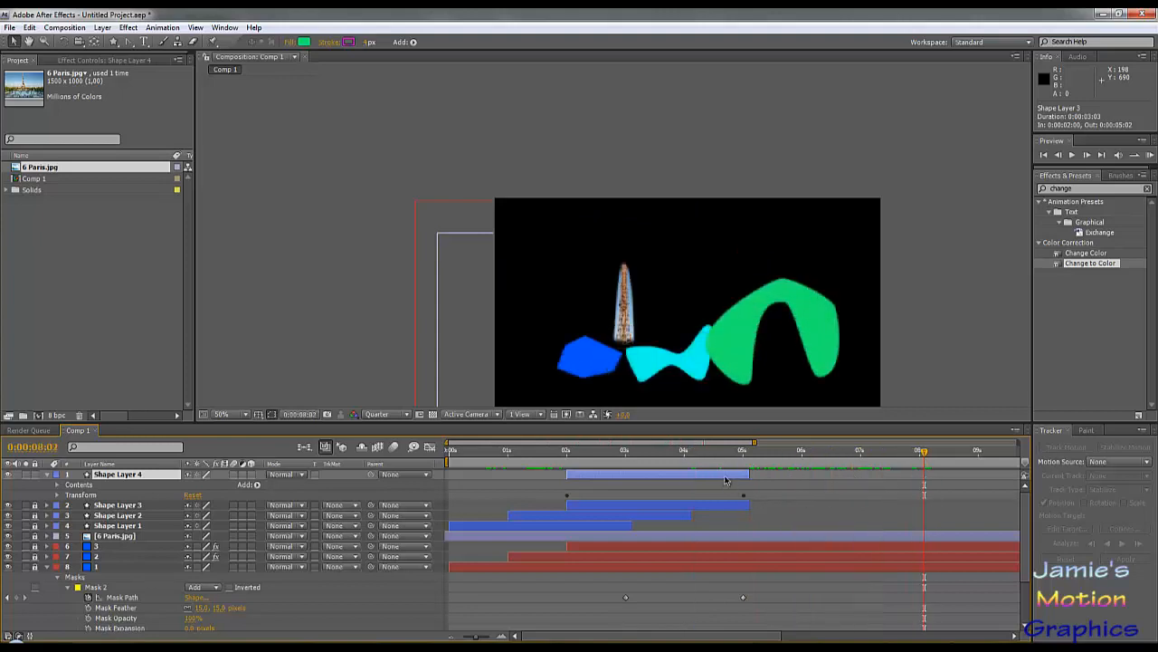
{"action": "left_click_drag", "start_coordinate": [750, 475], "coordinate": [978, 475]}
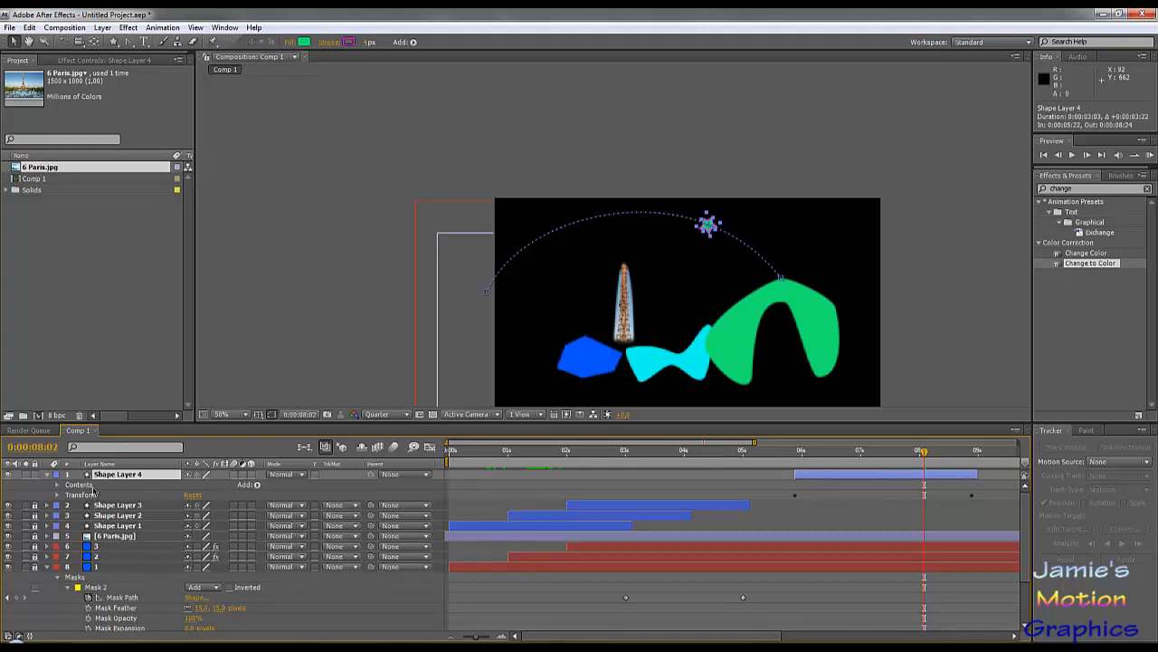
Change the Polystar 1 fill colour of Shape Layer 4 to yellow FFF000 and collapse its contents.
{"action": "left_click", "coordinate": [59, 485]}
{"action": "left_click", "coordinate": [70, 500]}
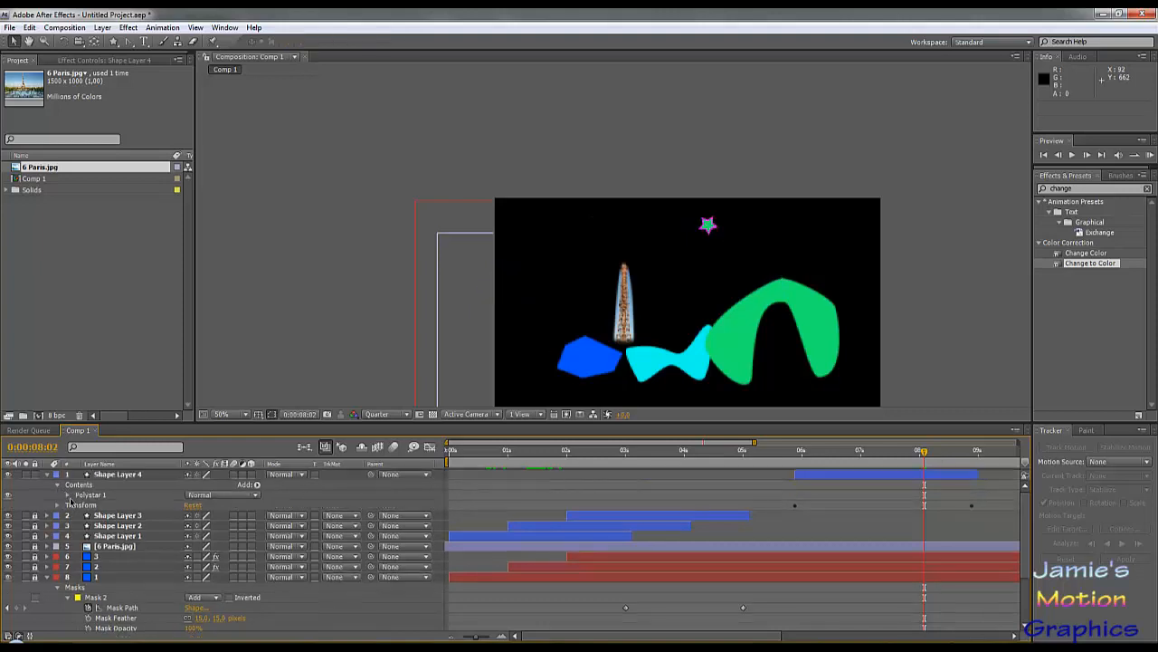
{"action": "left_click", "coordinate": [69, 497]}
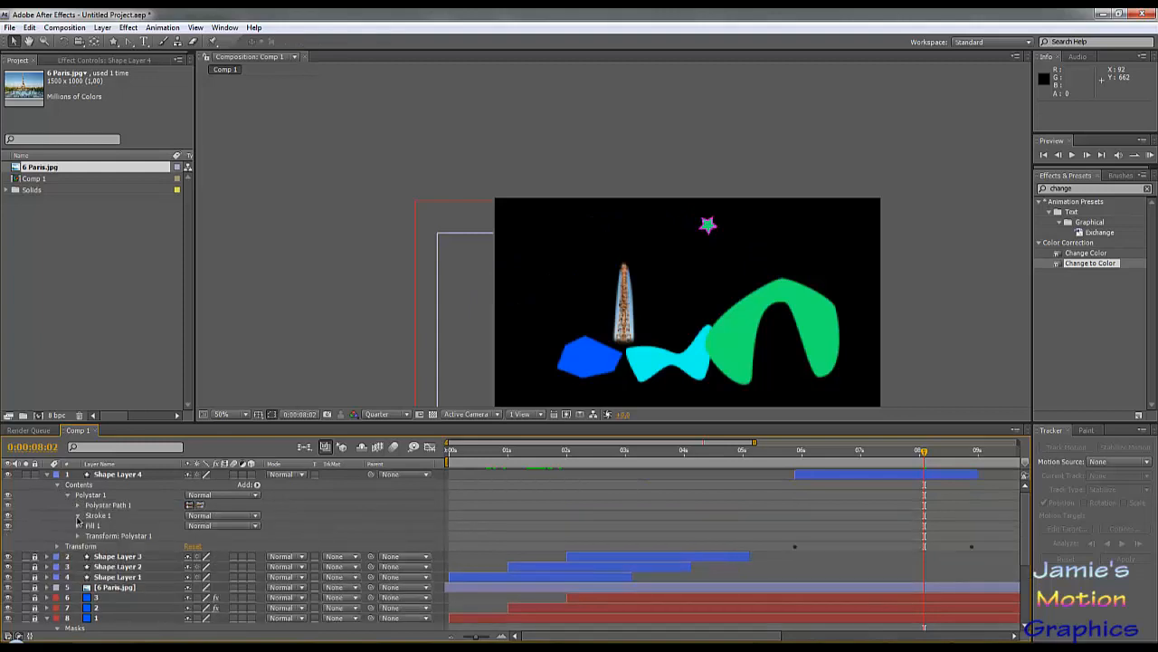
{"action": "left_click", "coordinate": [77, 515]}
{"action": "left_click", "coordinate": [78, 515]}
{"action": "left_click", "coordinate": [77, 525]}
{"action": "left_click", "coordinate": [190, 557]}
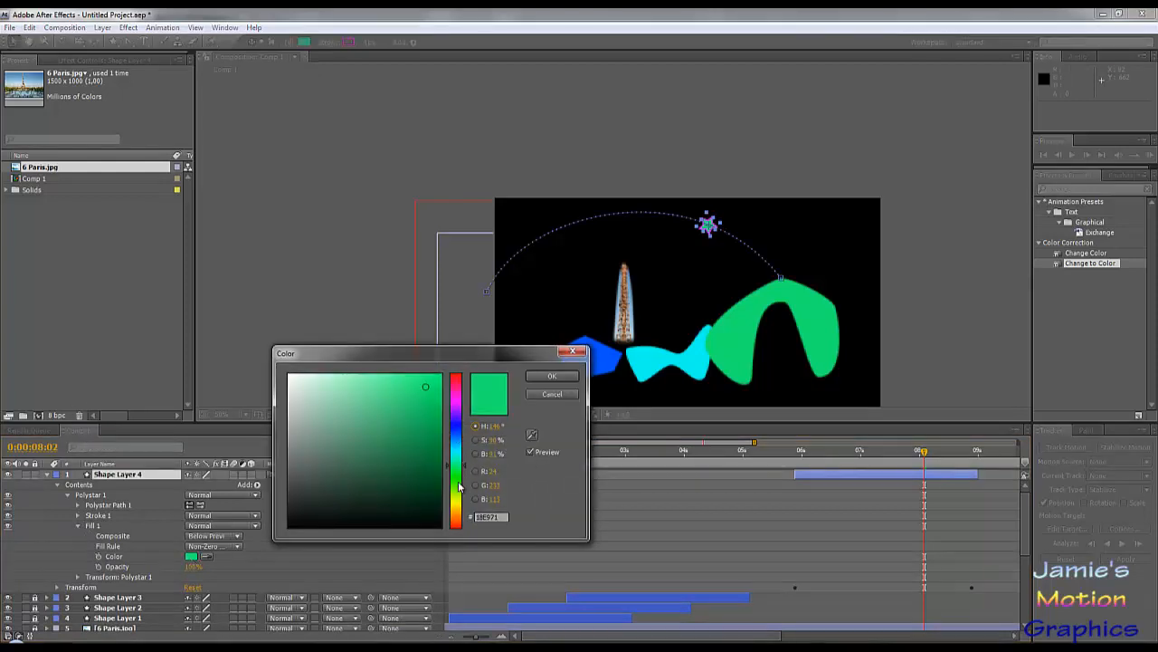
{"action": "left_click_drag", "start_coordinate": [458, 487], "coordinate": [455, 508]}
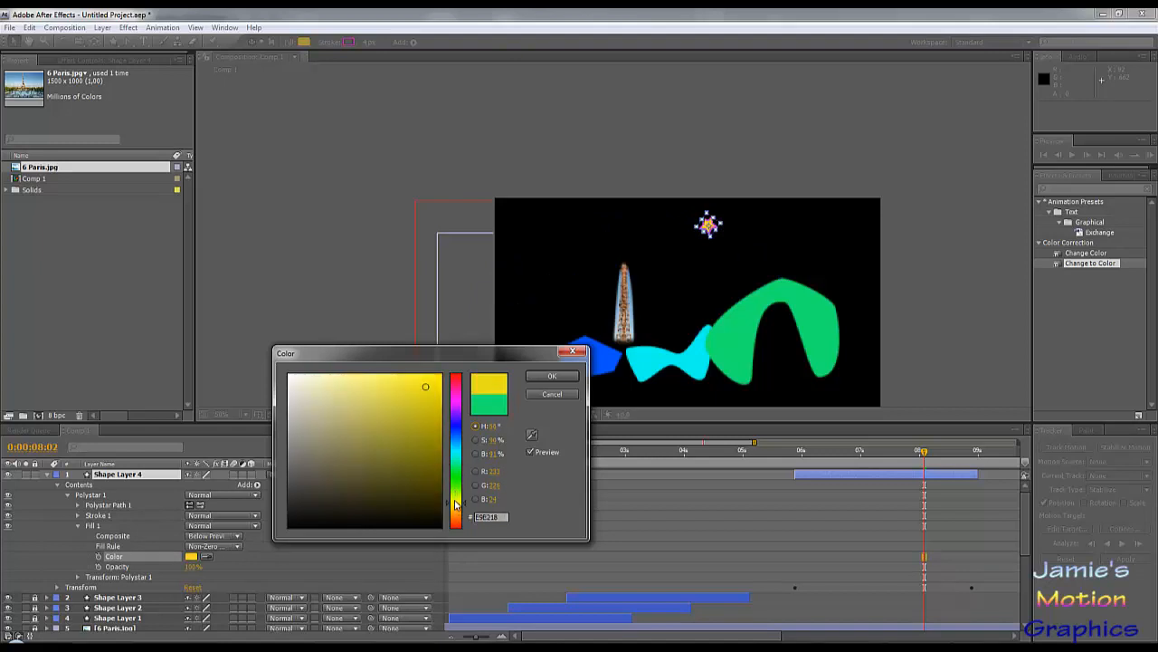
{"action": "left_click_drag", "start_coordinate": [418, 405], "coordinate": [443, 372]}
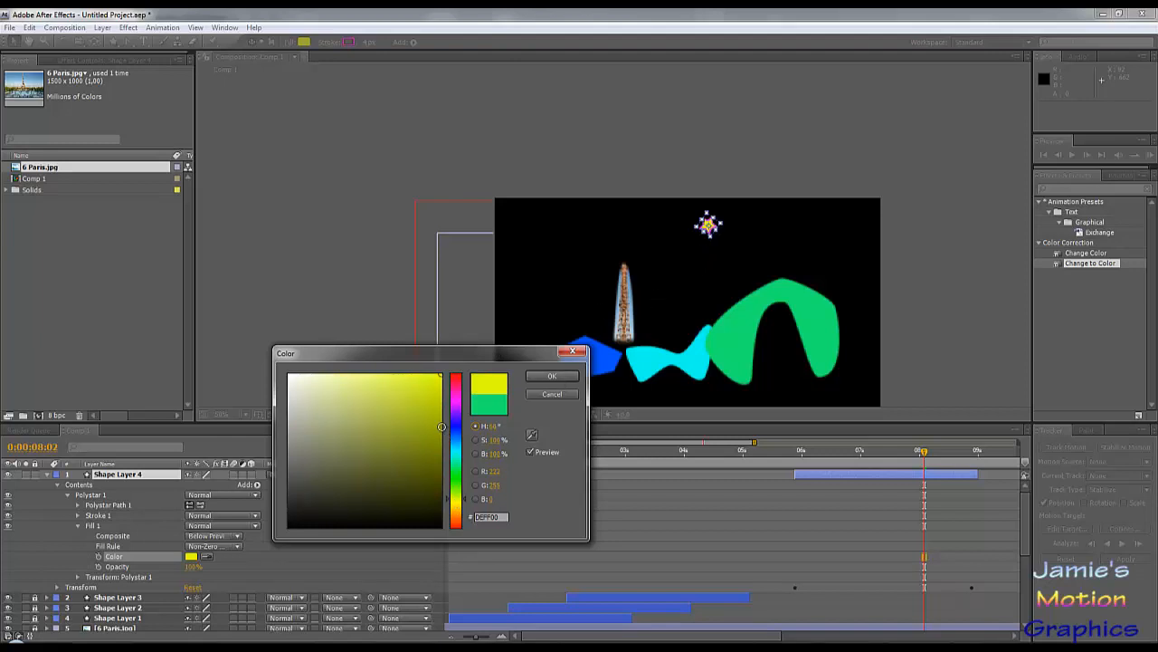
{"action": "mouse_move", "coordinate": [457, 426]}
{"action": "left_mouse_down"}
{"action": "mouse_move", "coordinate": [456, 399]}
{"action": "mouse_move", "coordinate": [461, 510]}
{"action": "left_mouse_up"}
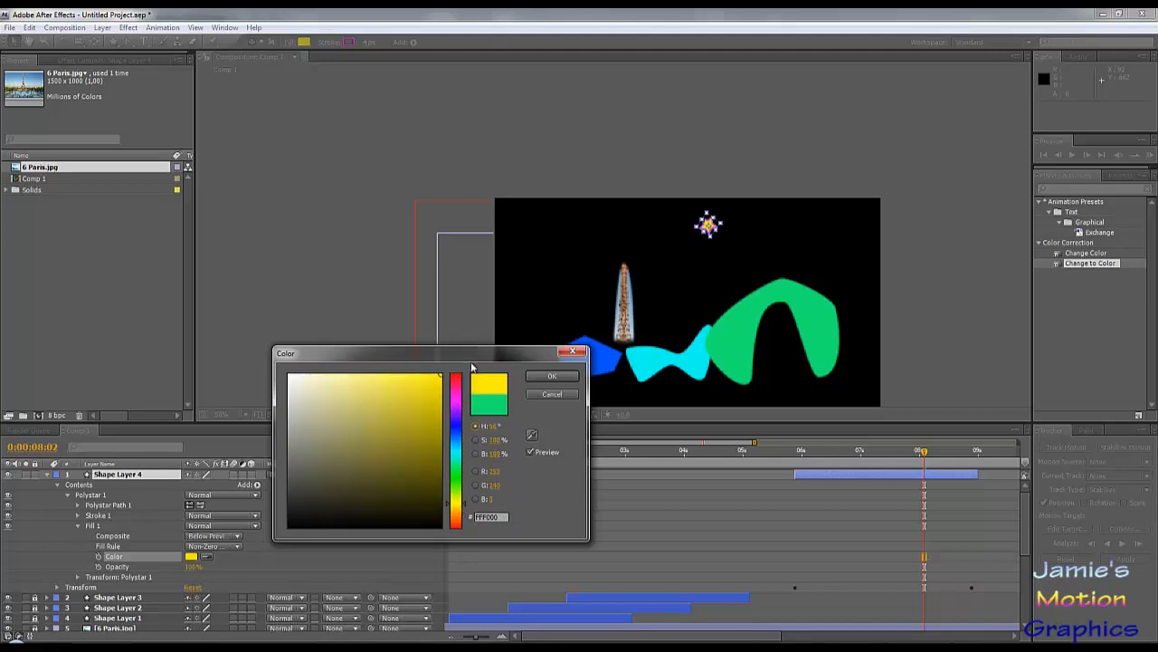
{"action": "left_click", "coordinate": [551, 378]}
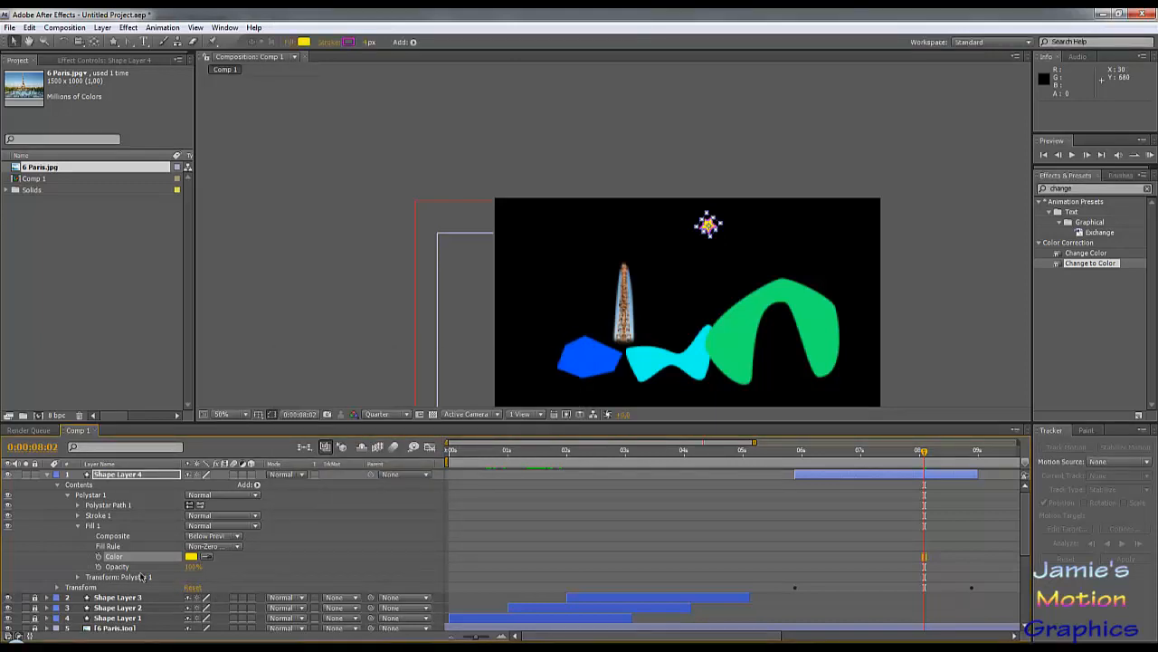
{"action": "left_click", "coordinate": [78, 526]}
{"action": "left_click", "coordinate": [68, 496]}
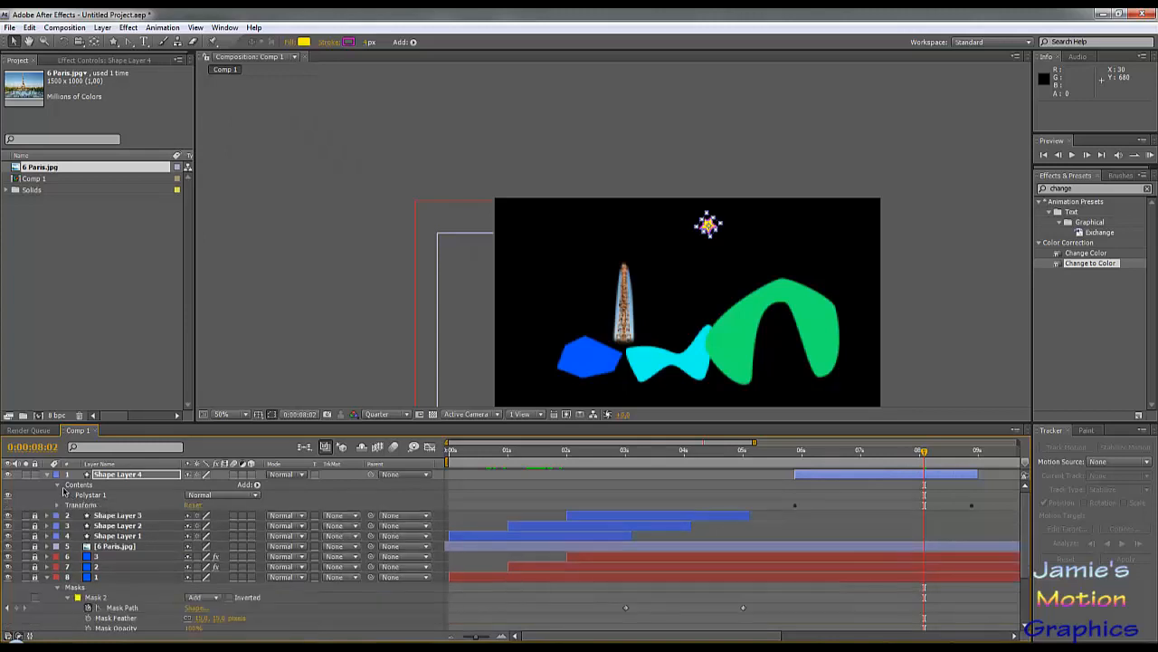
{"action": "left_click", "coordinate": [59, 486]}
{"action": "key", "text": "F2"}
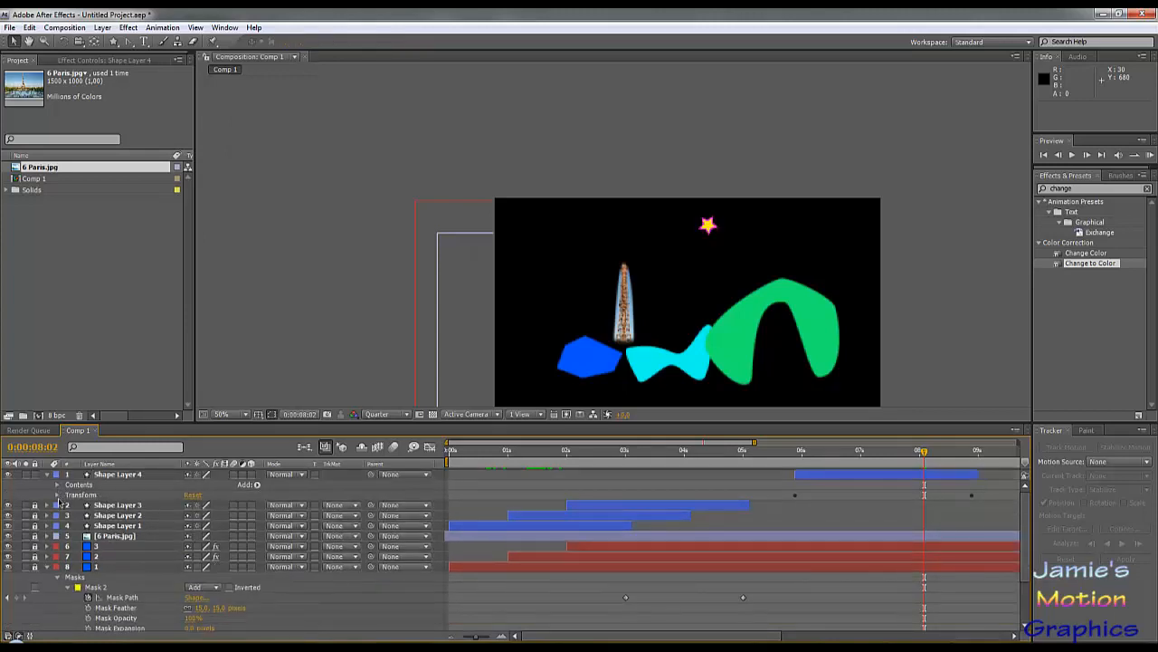
Shift Shape Layer 4 to start at 0:00:05:02 and set its end Position keyframe to 431, 205 at the Eiffel Tower's tip.
{"action": "left_click", "coordinate": [57, 495]}
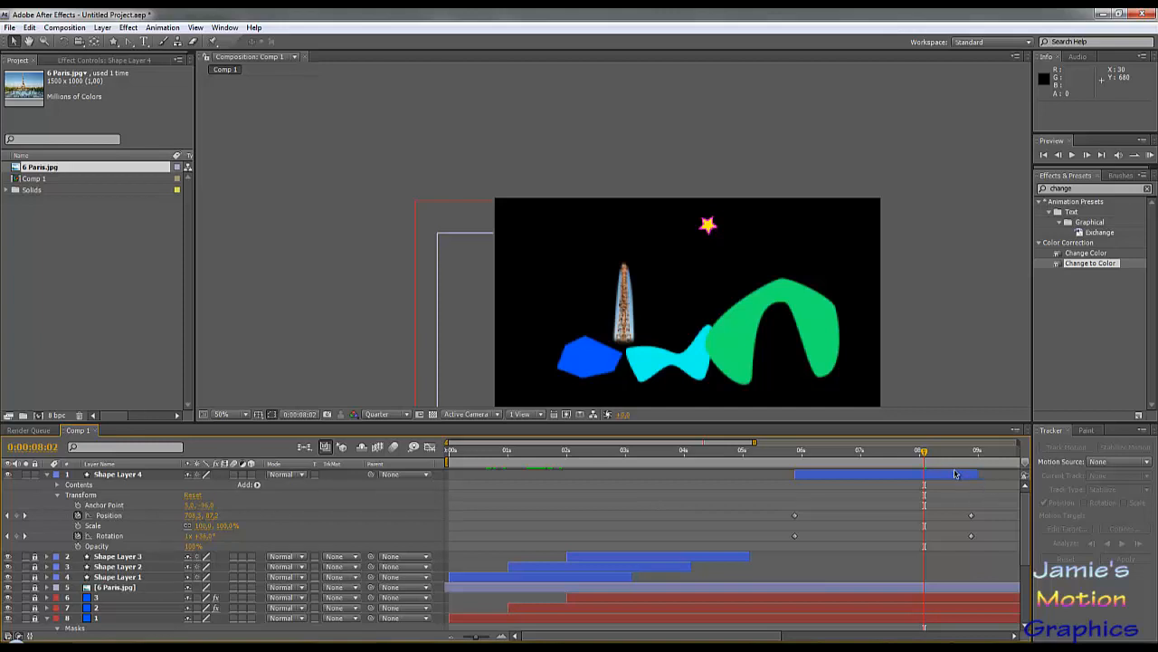
{"action": "left_click_drag", "start_coordinate": [957, 480], "coordinate": [912, 486]}
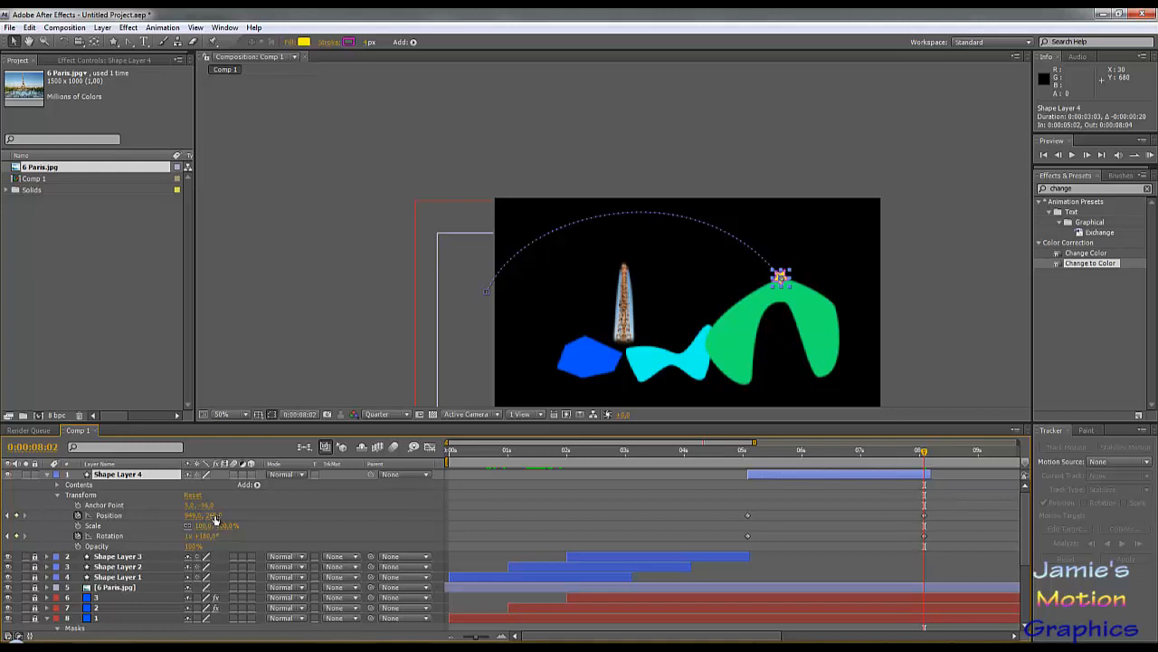
{"action": "left_click_drag", "start_coordinate": [216, 516], "coordinate": [3, 509]}
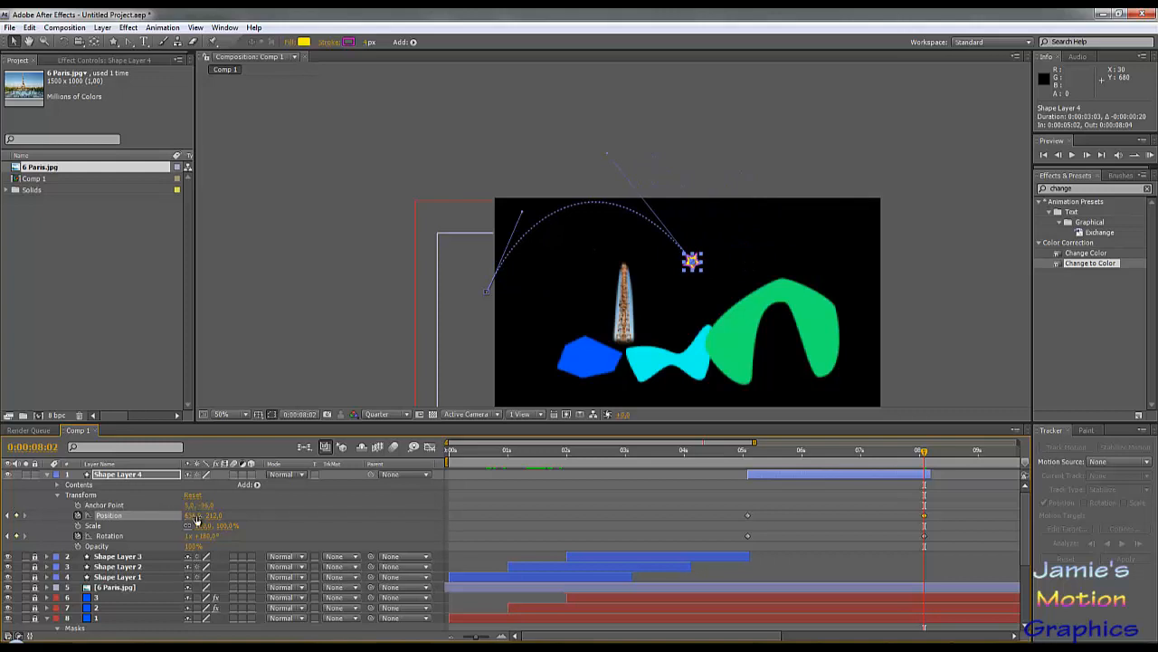
{"action": "left_click_drag", "start_coordinate": [196, 521], "coordinate": [64, 518]}
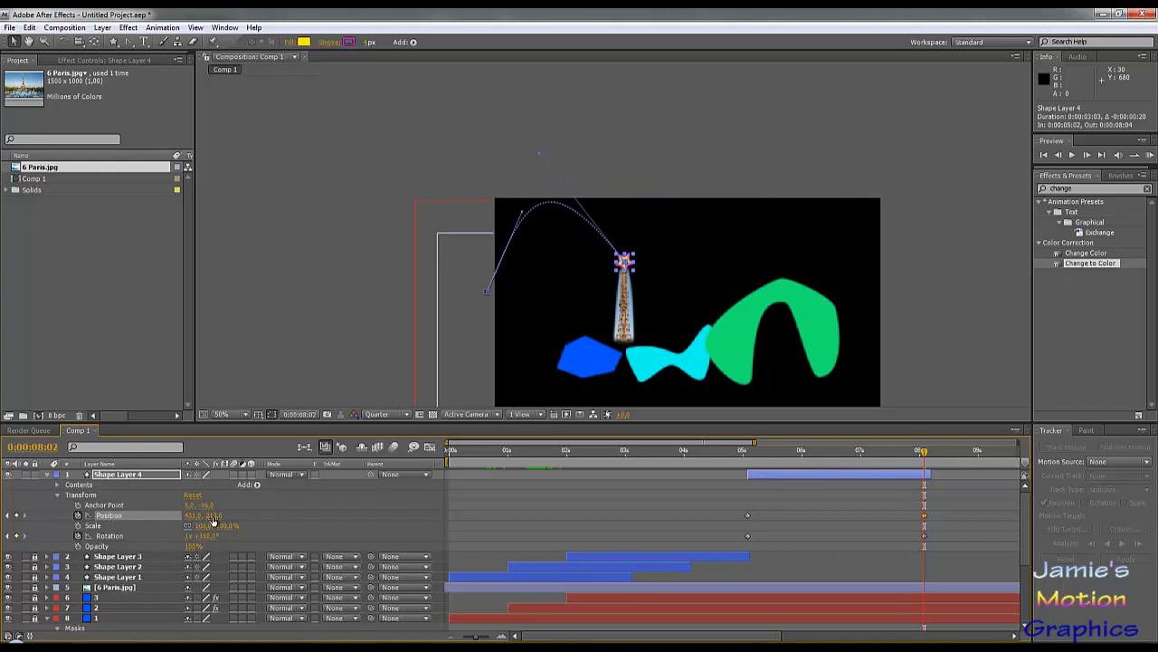
{"action": "left_click_drag", "start_coordinate": [213, 522], "coordinate": [206, 516]}
Move Shape Layer 4's starting path point below the frame to about 1148, 761 and bend both handles so the path arcs over the green shape.
{"action": "left_click", "coordinate": [487, 293]}
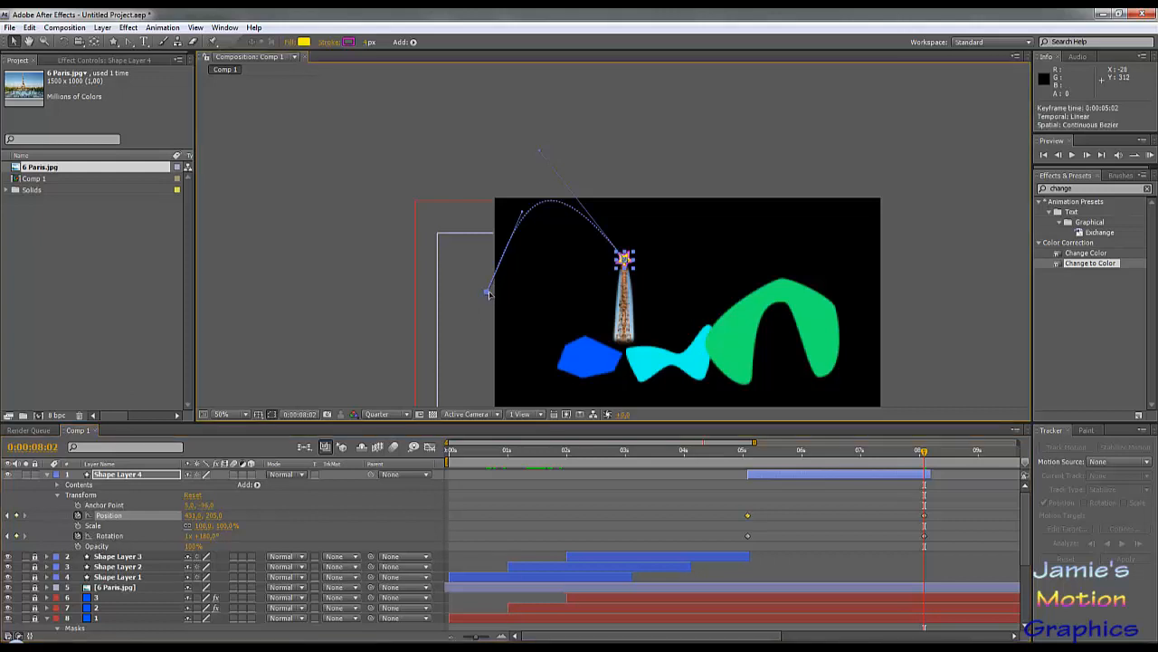
{"action": "left_click_drag", "start_coordinate": [486, 292], "coordinate": [840, 399]}
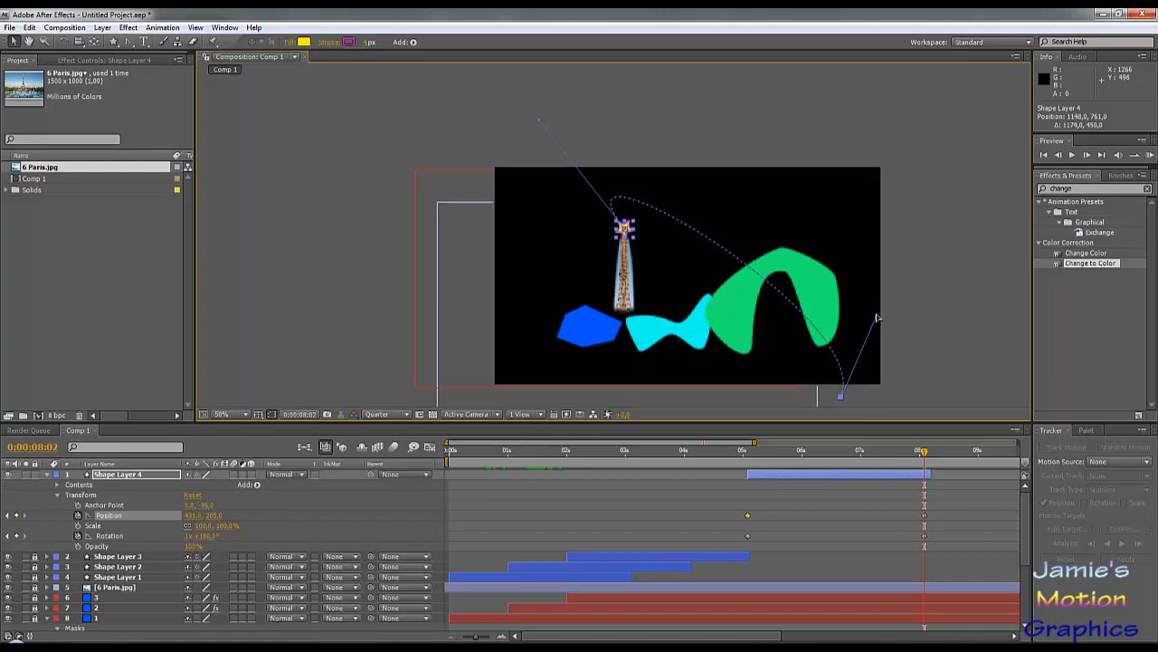
{"action": "left_click_drag", "start_coordinate": [877, 318], "coordinate": [995, 185]}
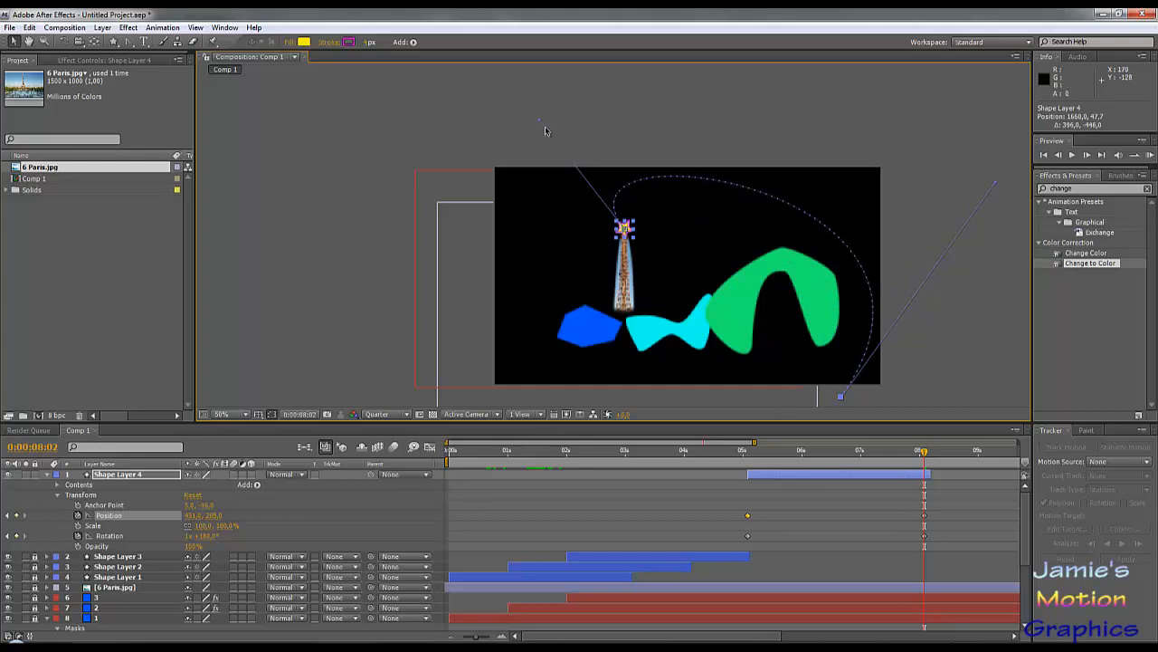
{"action": "left_click_drag", "start_coordinate": [539, 123], "coordinate": [679, 176]}
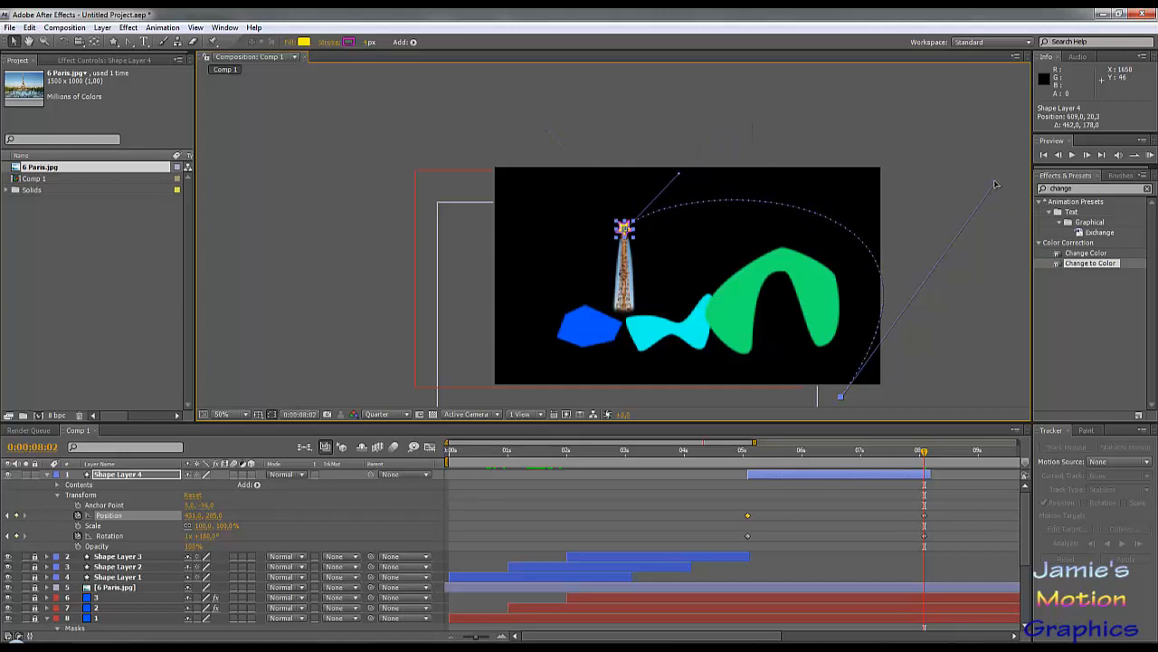
{"action": "left_click_drag", "start_coordinate": [994, 185], "coordinate": [946, 209]}
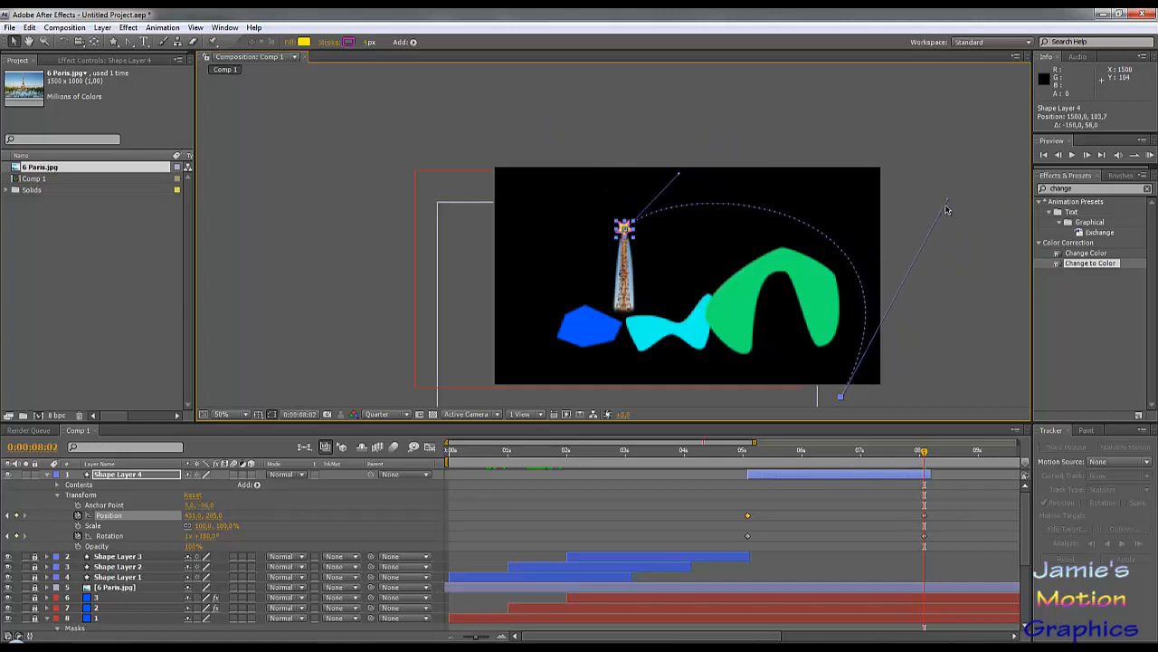
Shift Shape Layer 4 in time to start at 0:00:04:00 and scrub to 0:00:11:00 to check the tower's reveal.
{"action": "left_click_drag", "start_coordinate": [924, 455], "coordinate": [914, 515]}
{"action": "left_click", "coordinate": [879, 476]}
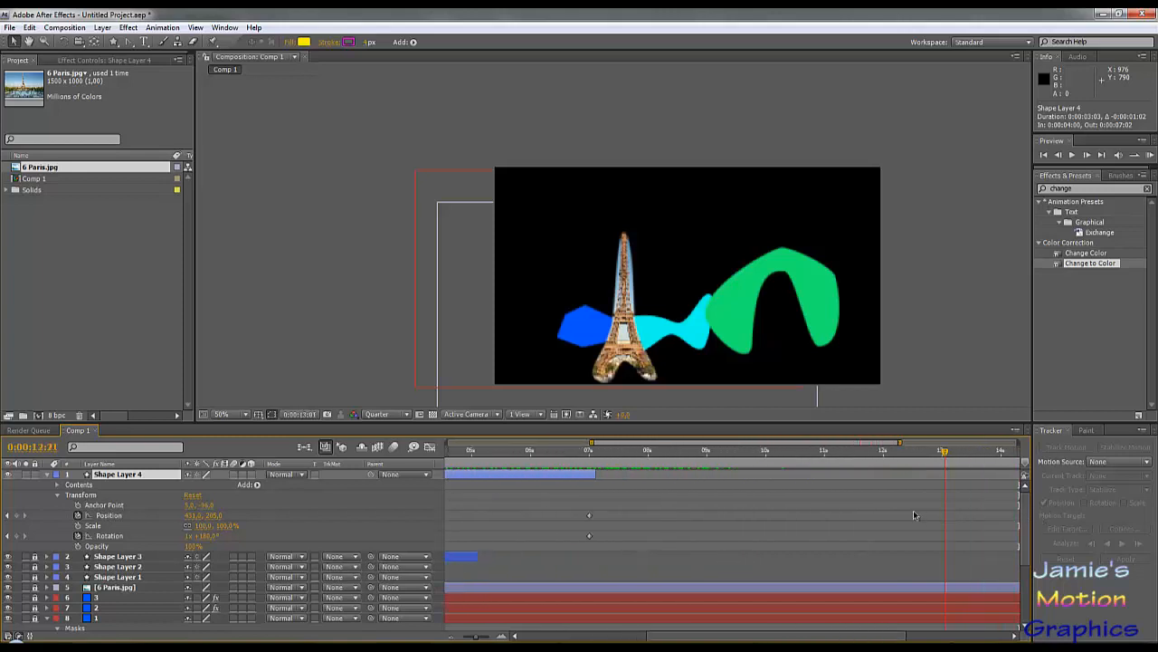
{"action": "left_click_drag", "start_coordinate": [765, 502], "coordinate": [730, 508]}
{"action": "left_click_drag", "start_coordinate": [738, 508], "coordinate": [824, 514]}
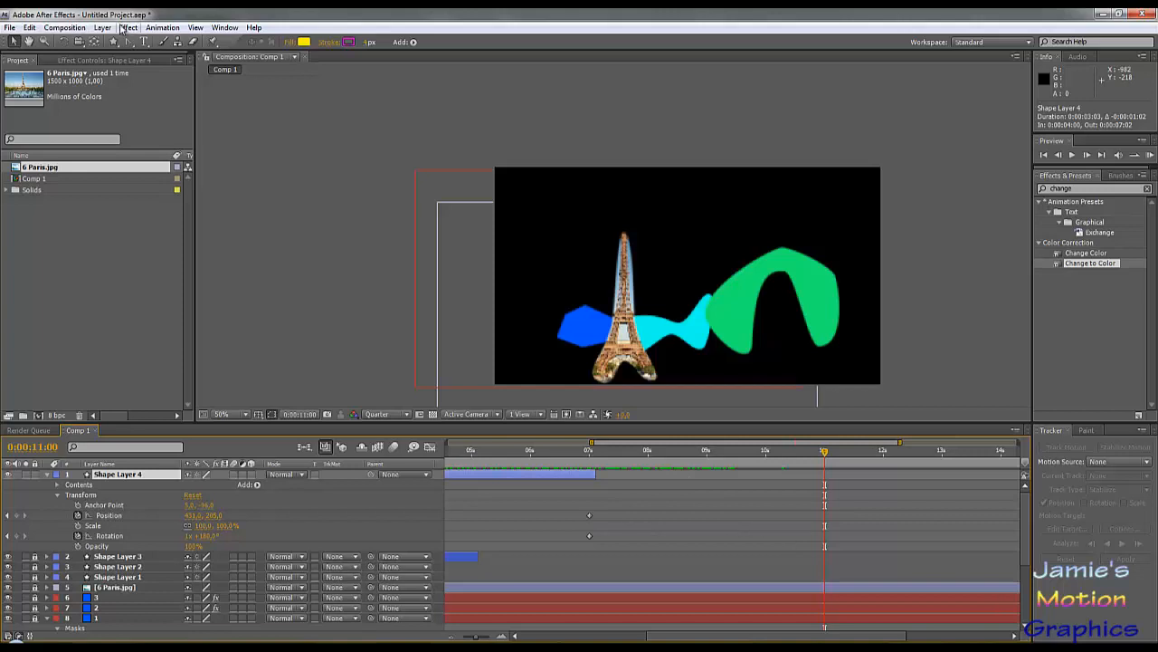
Set the duration of Comp 1 to 0:00:11:00 in the composition settings.
{"action": "left_click", "coordinate": [64, 27]}
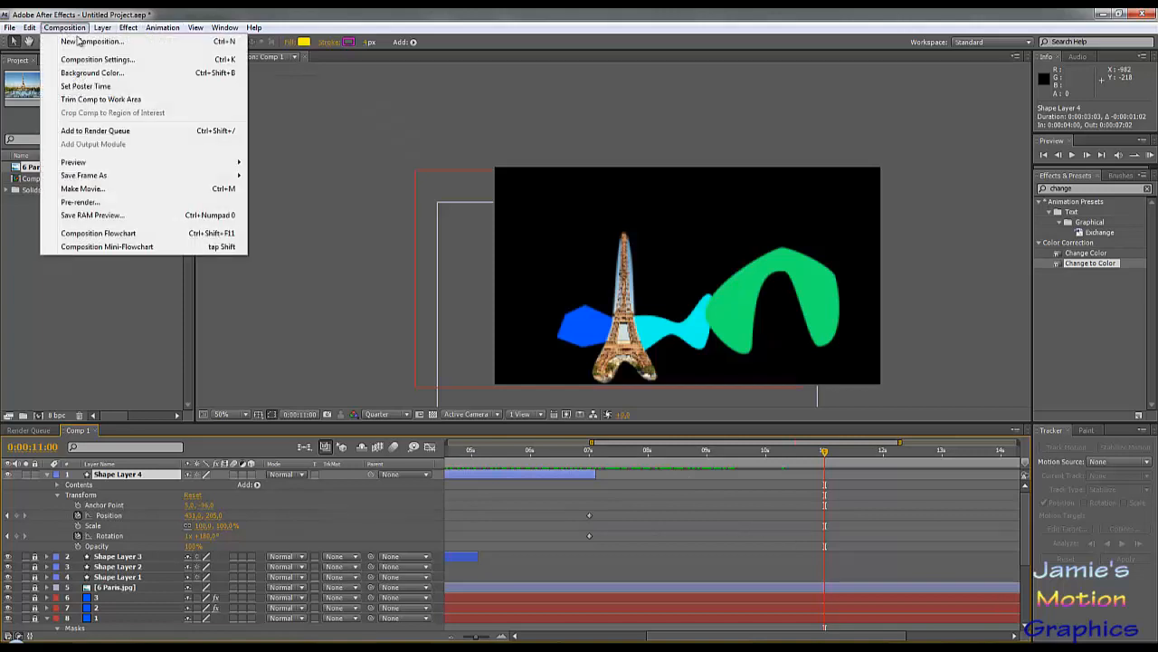
{"action": "left_click", "coordinate": [87, 60]}
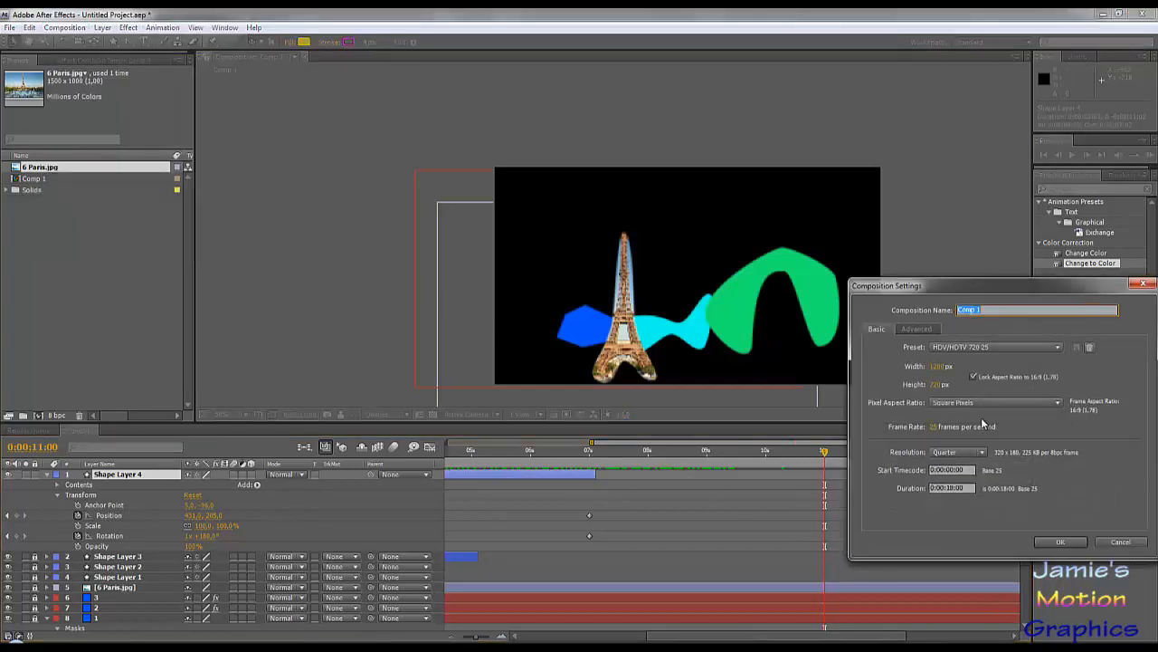
{"action": "left_click", "coordinate": [933, 488]}
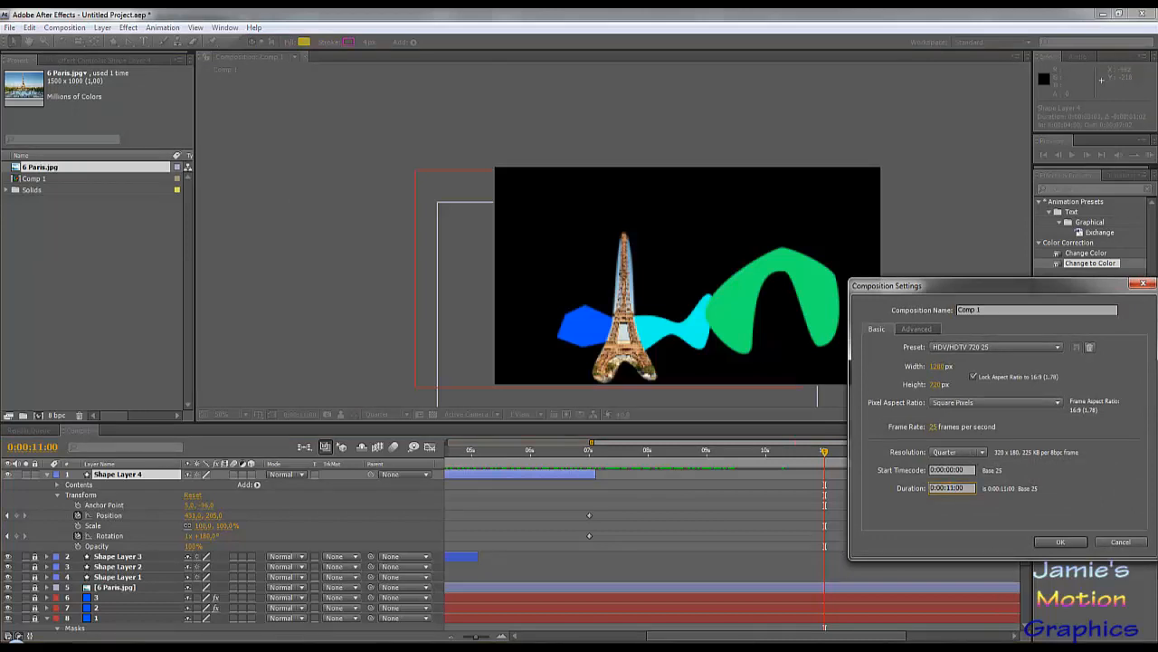
{"action": "left_click", "coordinate": [1005, 533]}
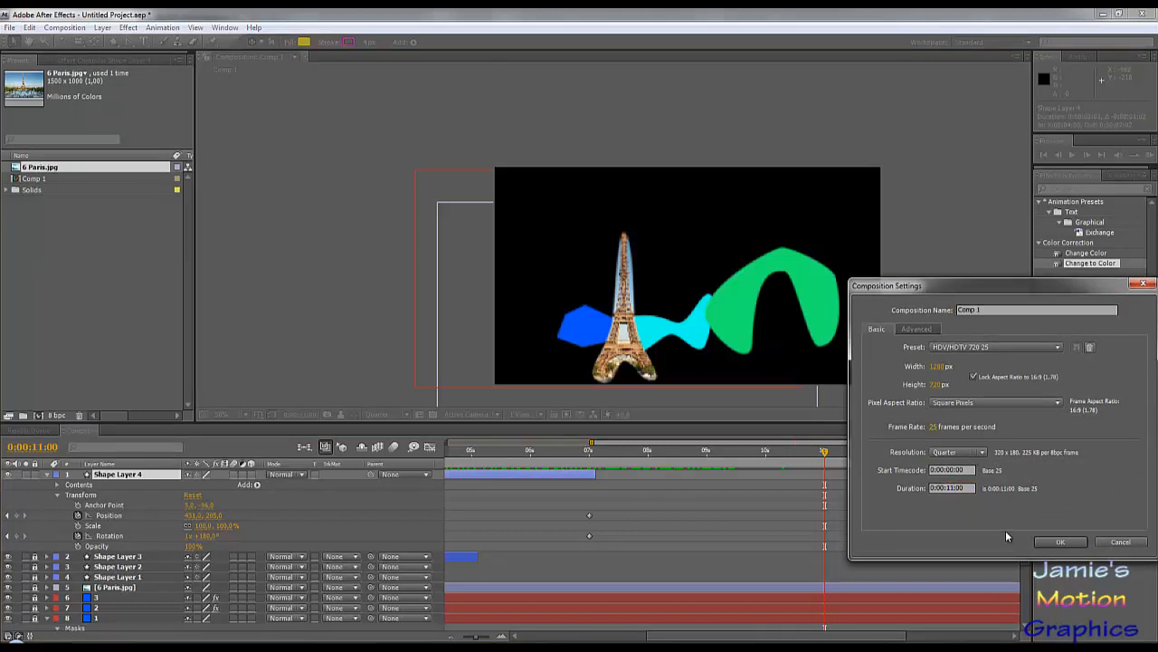
{"action": "left_click", "coordinate": [1061, 543]}
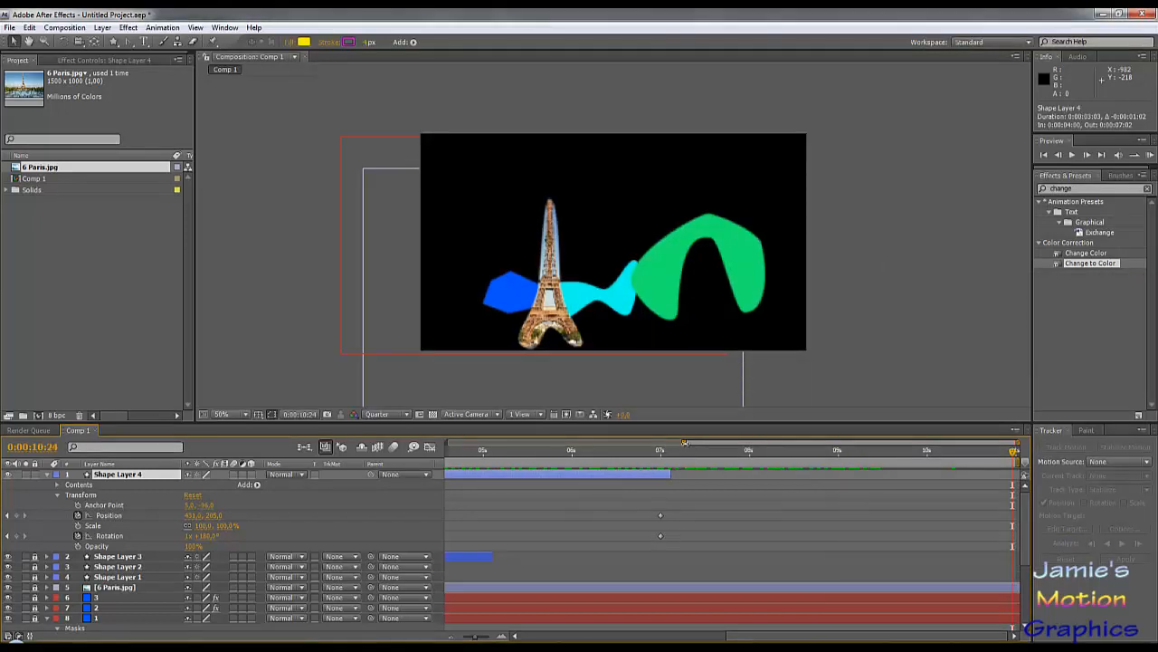
Show the timeline from 0:00:00:00 to 0:00:11:00 and play the animation from the start.
{"action": "left_click_drag", "start_coordinate": [685, 443], "coordinate": [328, 449]}
{"action": "key", "text": "Home"}
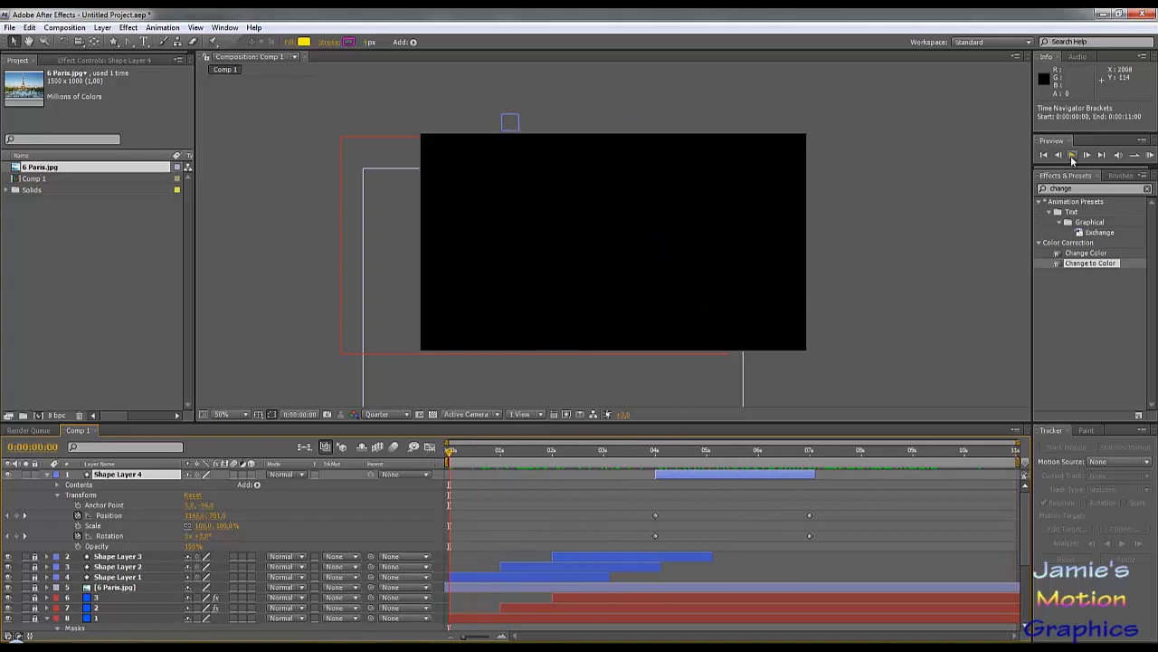
{"action": "left_click", "coordinate": [1071, 155]}
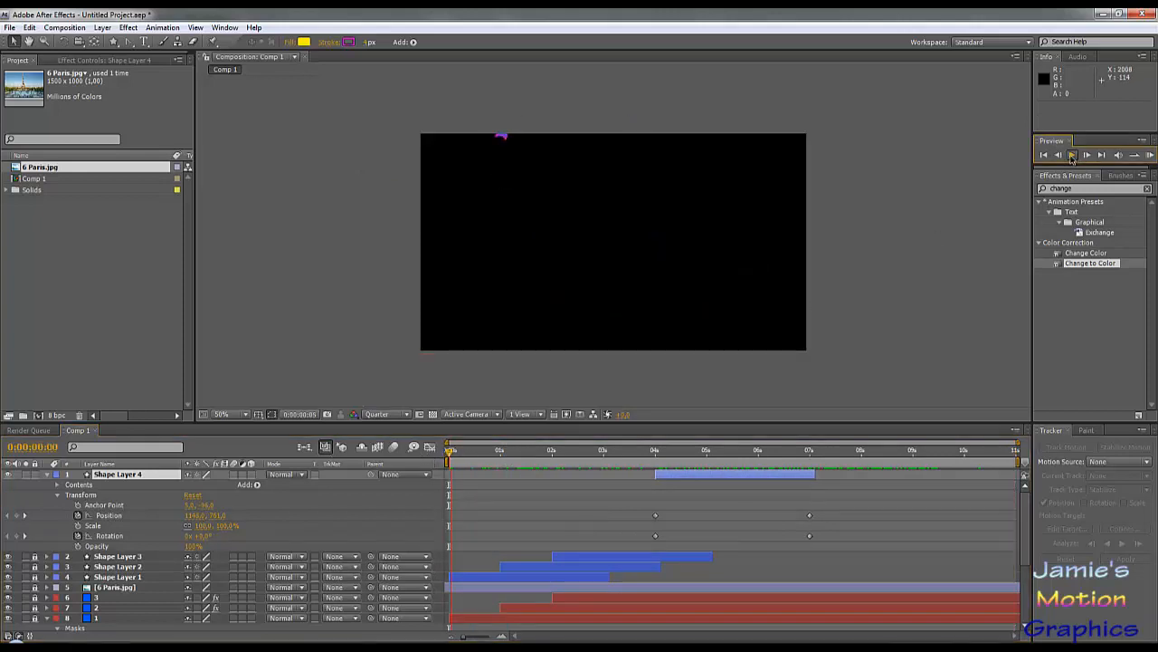